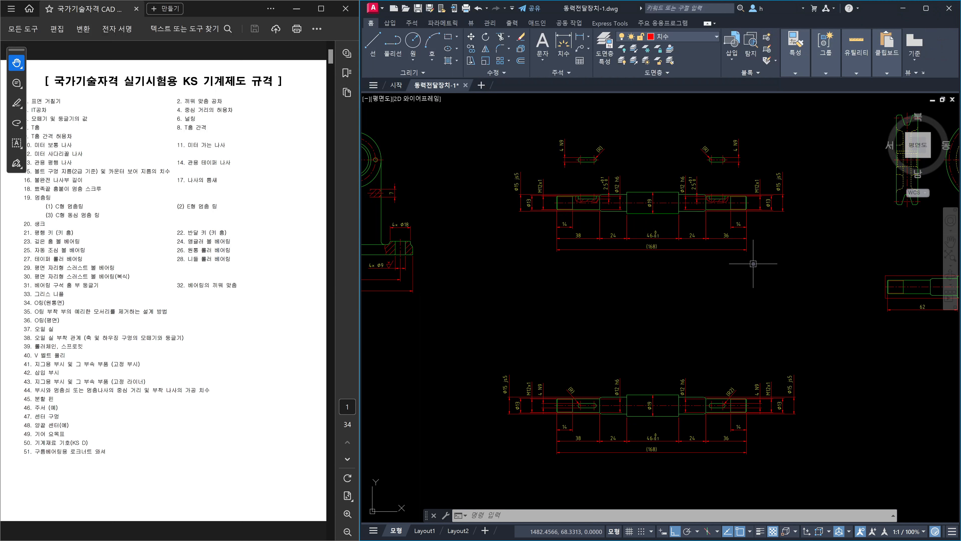
Step: Examine the dimensioned shaft drawing, including the keyway detail and the cutaway section near the shaft's right end
scroll(768, 204, up, 2)
scroll(767, 203, up, 3)
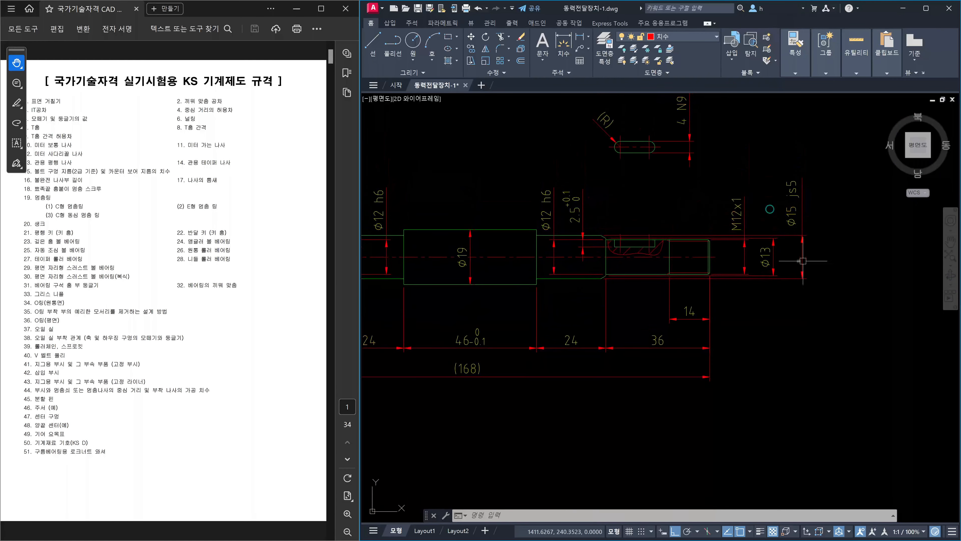
middle_drag(544, 230, 659, 246)
scroll(688, 246, down, 2)
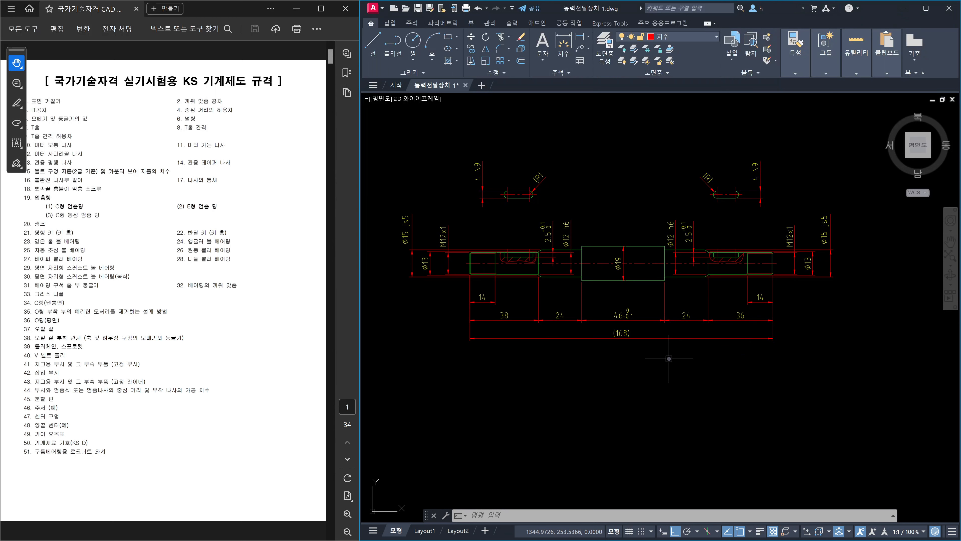
scroll(736, 261, up, 2)
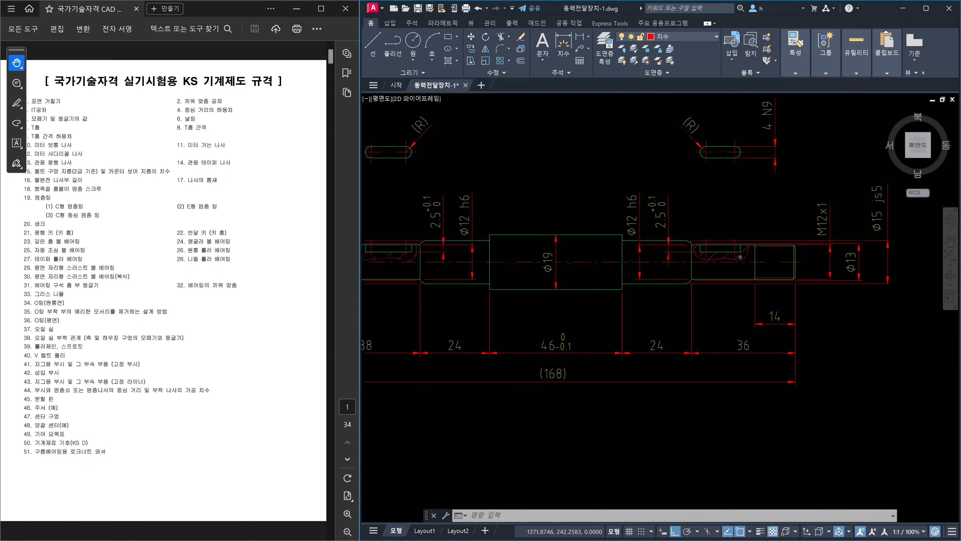
scroll(740, 255, up, 2)
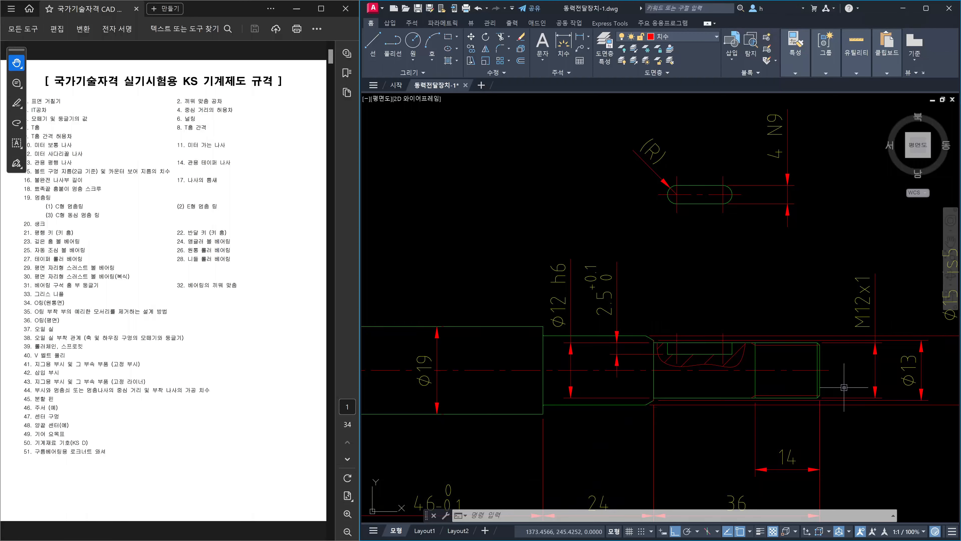
scroll(796, 421, down, 2)
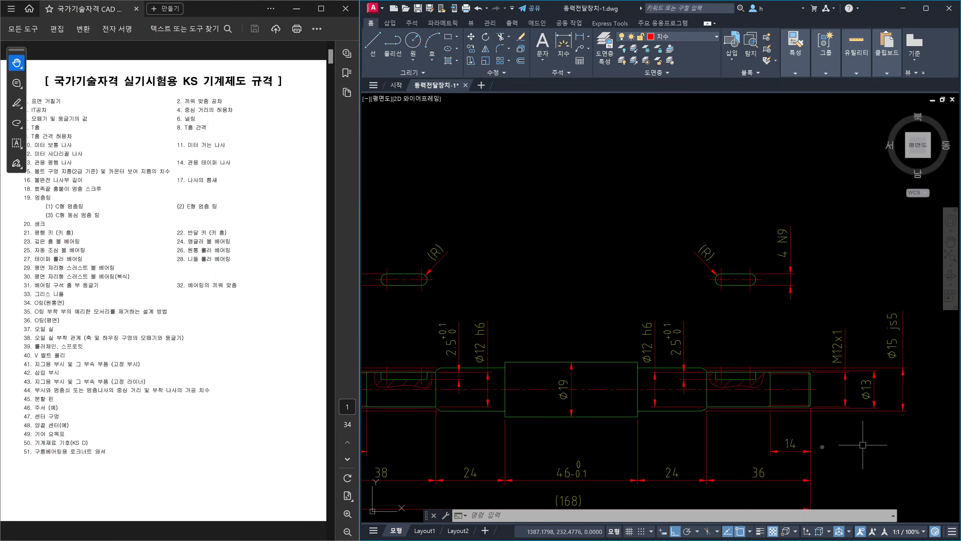
scroll(736, 371, up, 2)
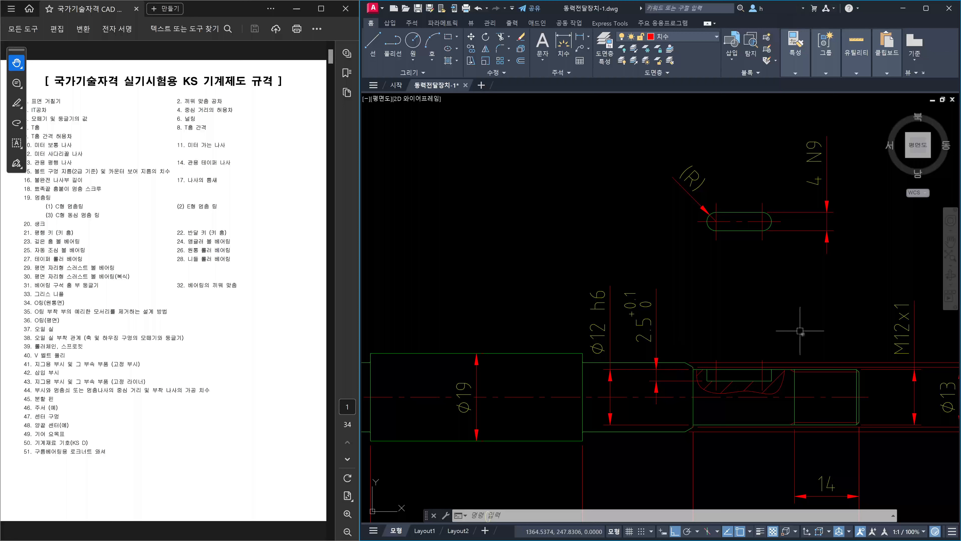
scroll(719, 345, up, 2)
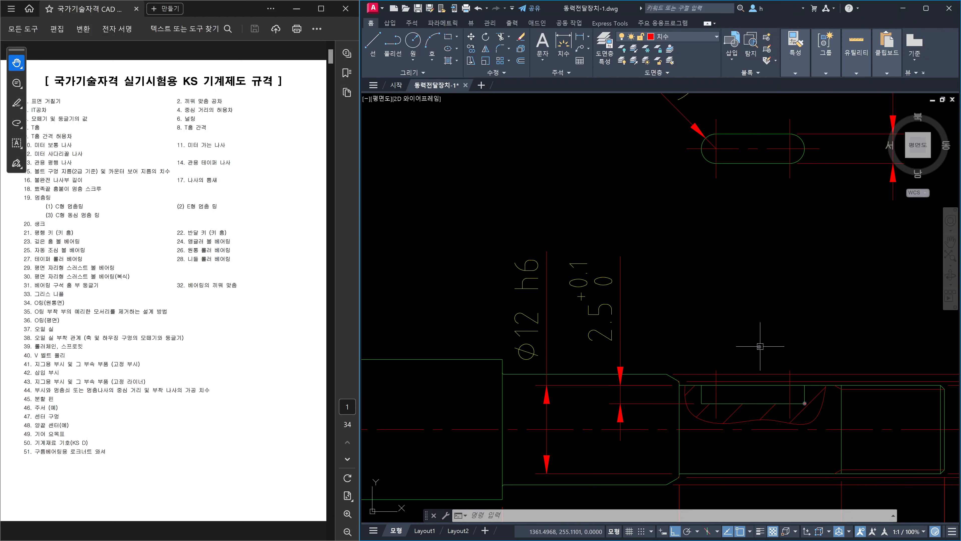
mouse_move(819, 175)
mouse_down()
mouse_move(773, 136)
mouse_move(808, 174)
mouse_up()
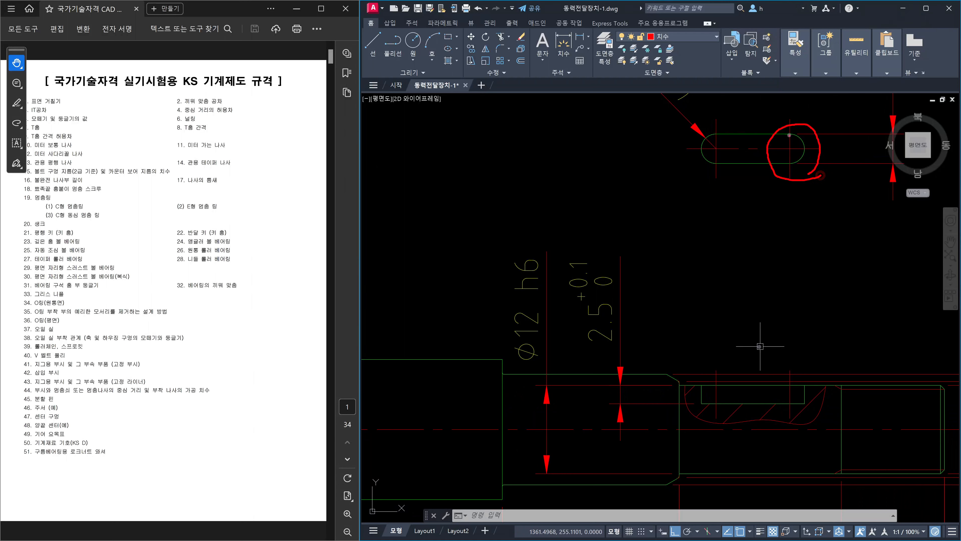
mouse_move(789, 134)
mouse_down()
mouse_move(775, 161)
mouse_move(804, 147)
mouse_move(779, 136)
mouse_move(799, 157)
mouse_up()
mouse_move(789, 382)
mouse_down()
mouse_move(783, 394)
mouse_move(793, 397)
mouse_move(778, 311)
mouse_up()
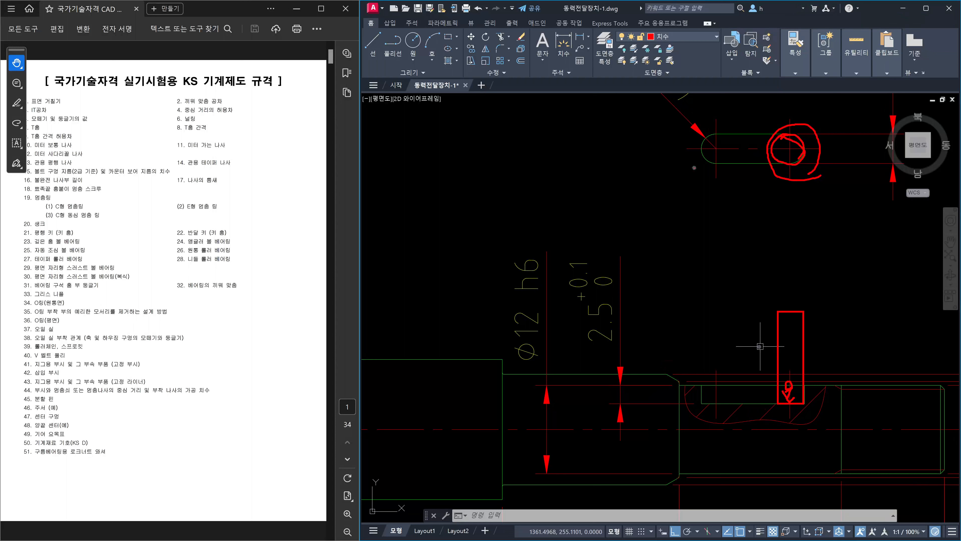
drag(678, 190, 698, 167)
mouse_move(834, 206)
mouse_down()
mouse_move(808, 172)
mouse_move(832, 188)
mouse_up()
mouse_move(838, 220)
mouse_down()
mouse_move(802, 175)
mouse_move(831, 186)
mouse_up()
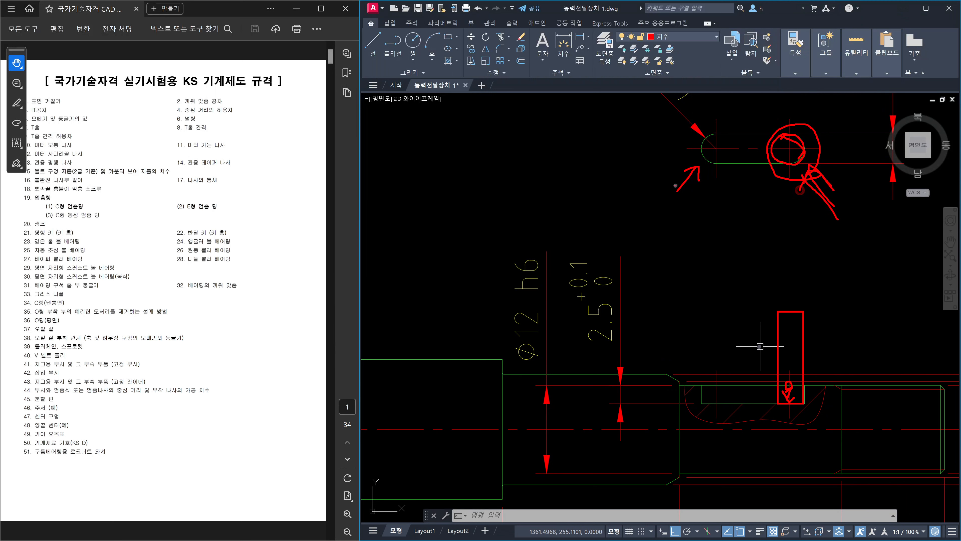
mouse_move(669, 193)
mouse_down()
mouse_move(691, 167)
mouse_move(703, 189)
mouse_up()
mouse_move(798, 283)
mouse_down()
mouse_move(703, 285)
mouse_move(720, 292)
mouse_up()
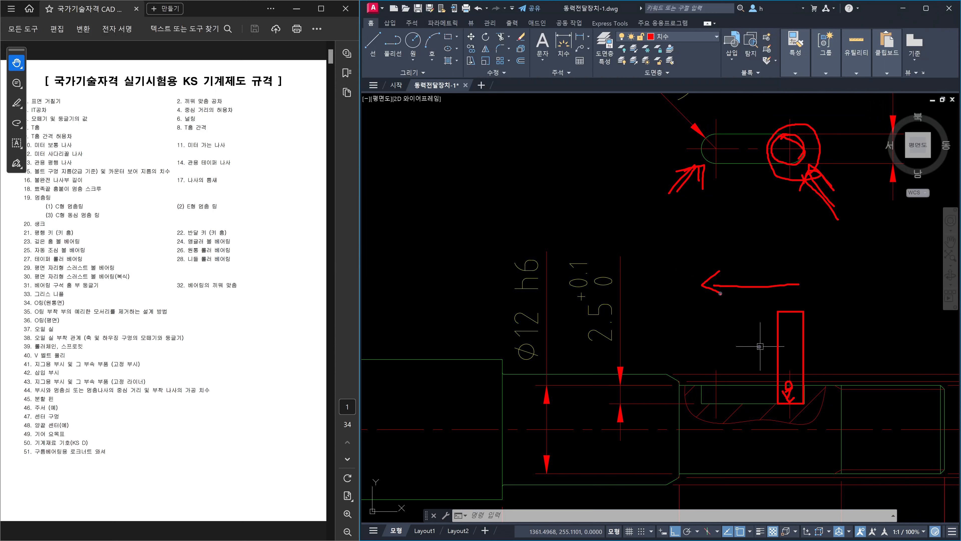
key(Escape)
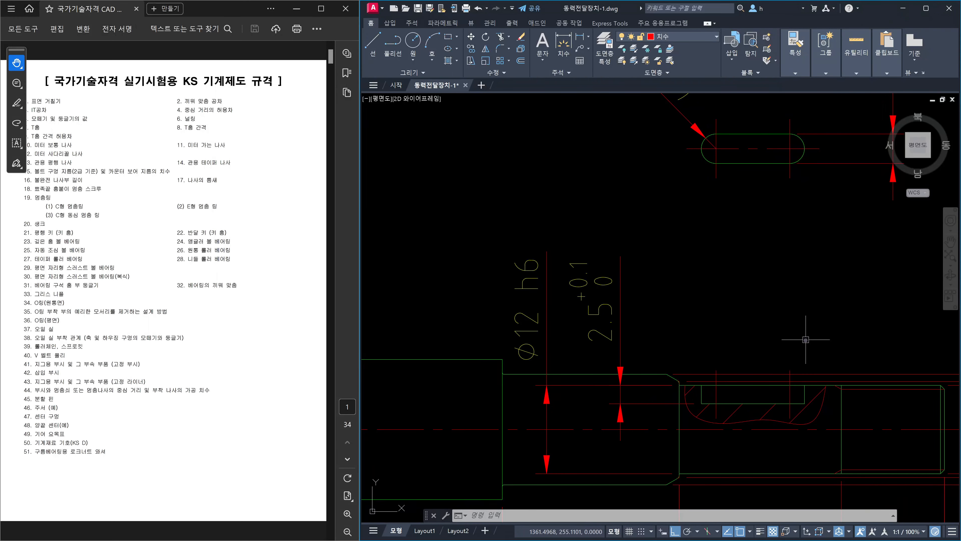
Step: Add a horizontal linear dimension above the shaft from its right end face to the near edge of the right keyway
text(dli)
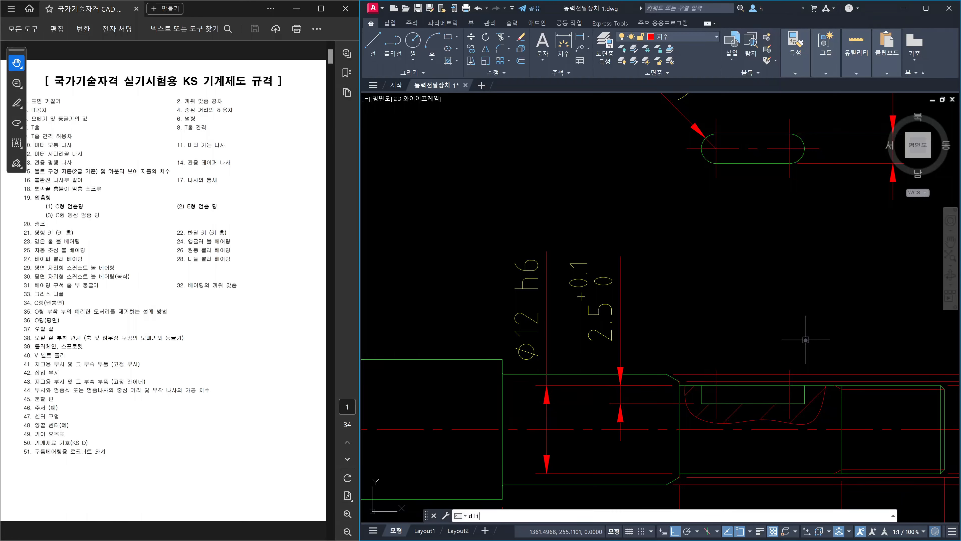
key(Return)
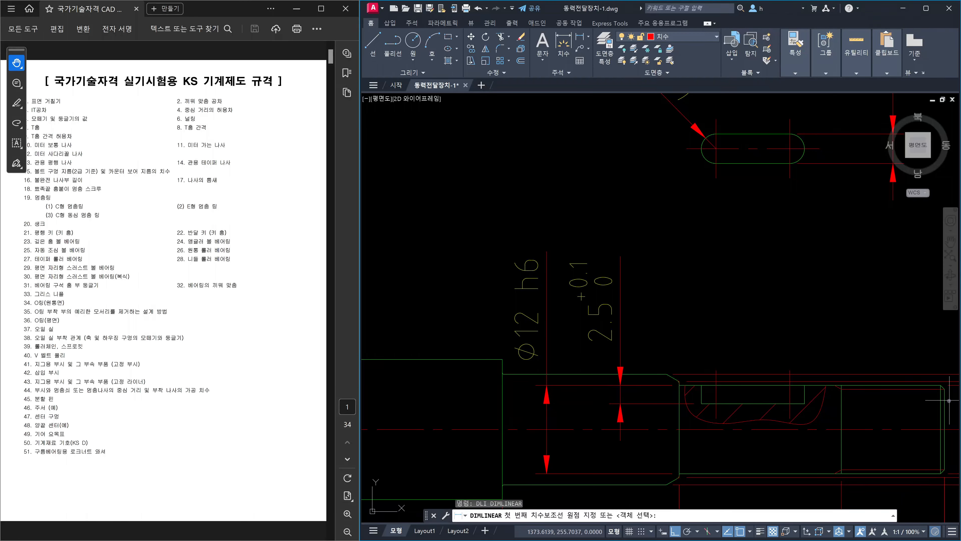
click(941, 403)
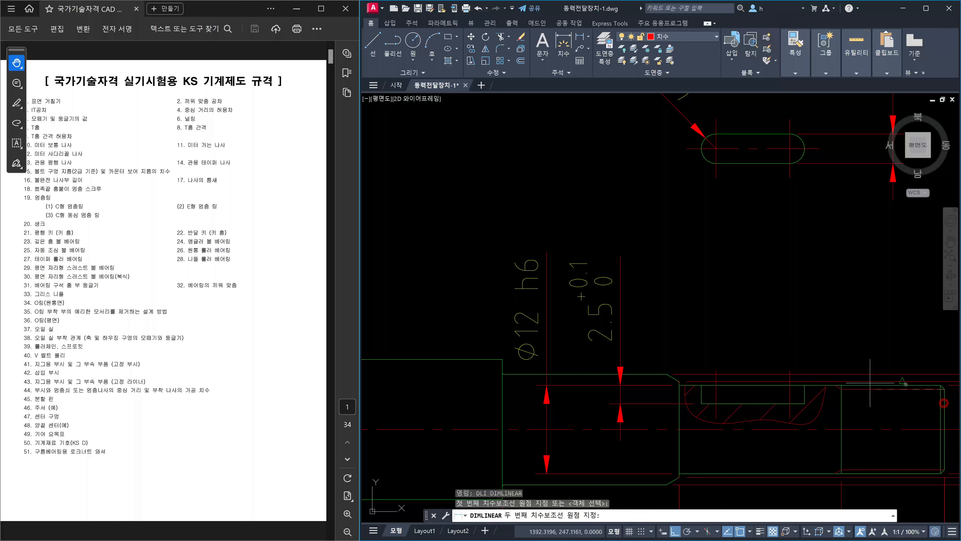
click(804, 385)
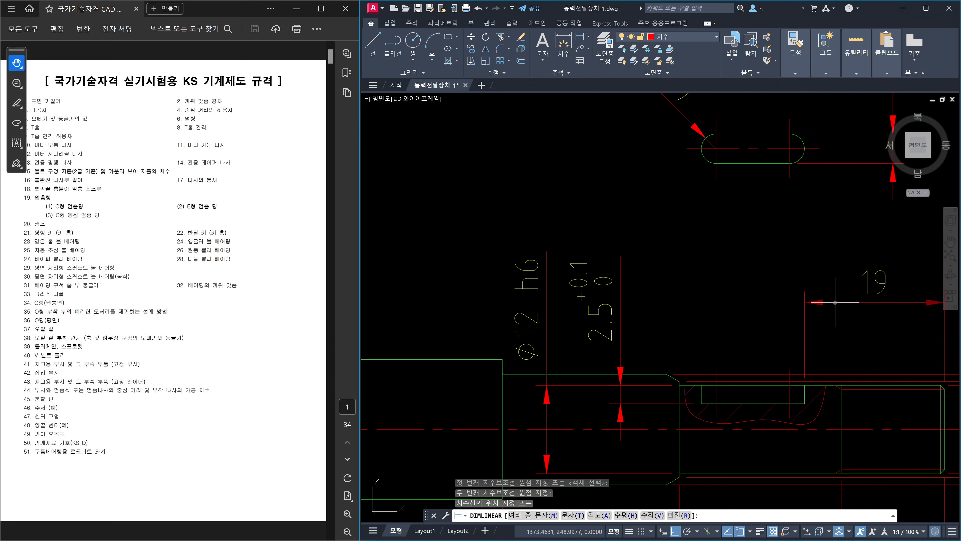
click(835, 302)
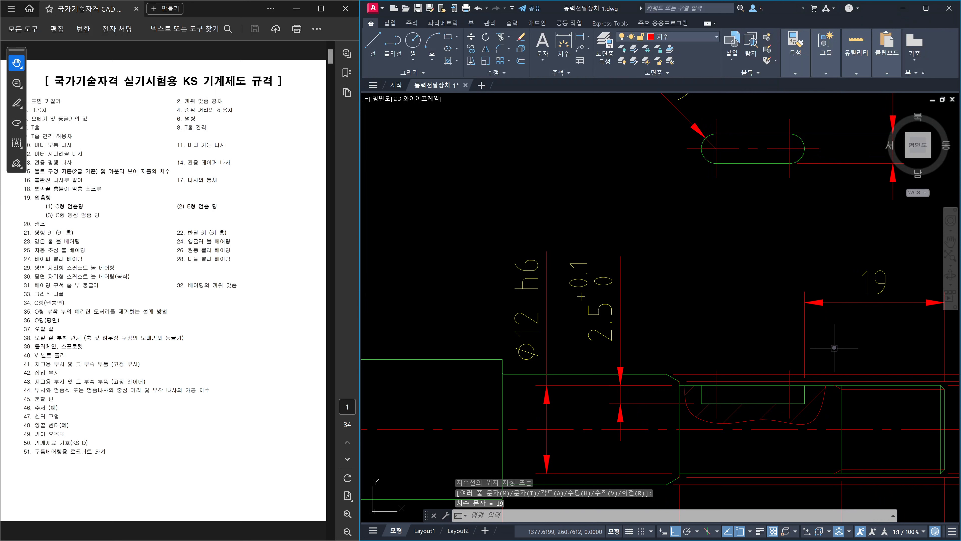
Step: Add a horizontal linear dimension from the shaft's right end to the centre line of the right keyway's rounded end, above the 19 dimension
middle_drag(854, 341, 826, 343)
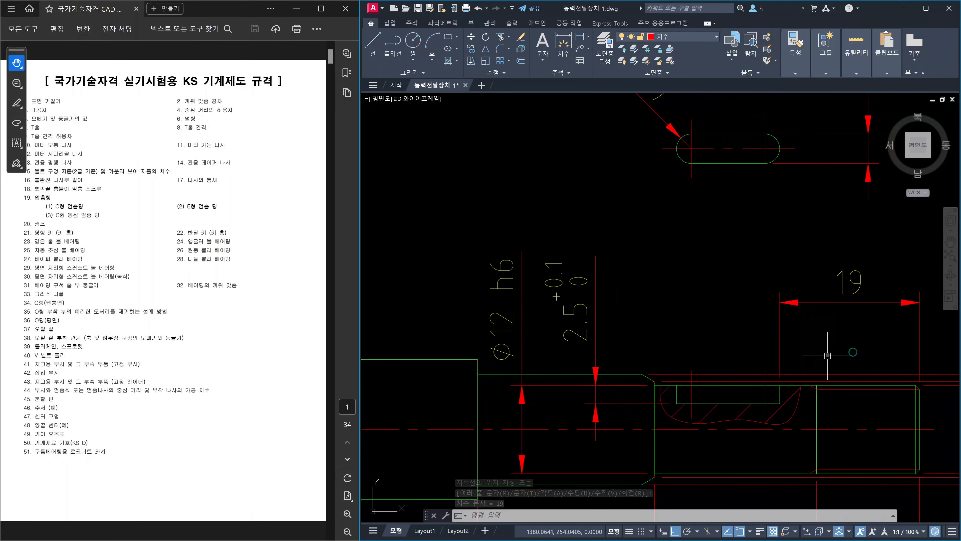
key(Escape)
text(dli)
key(Return)
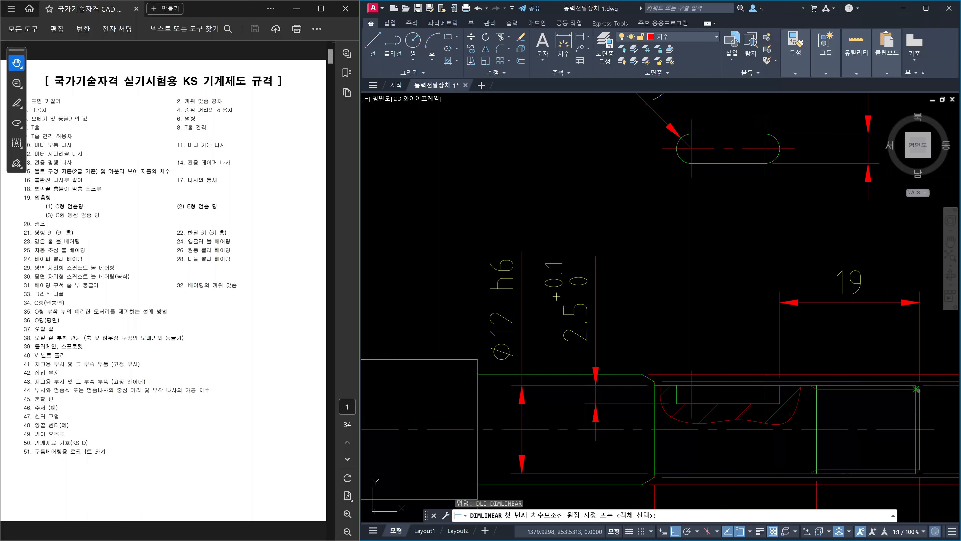
click(920, 388)
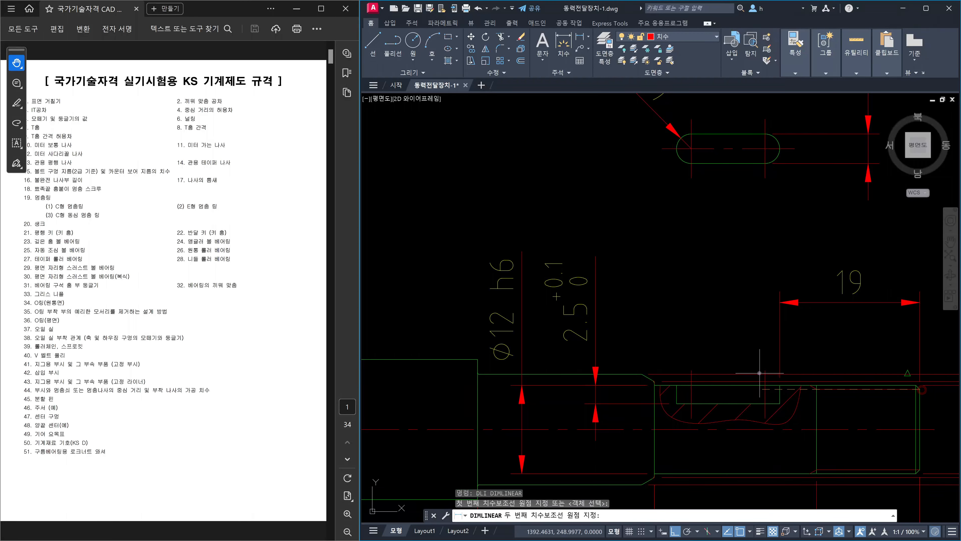
click(762, 368)
click(768, 251)
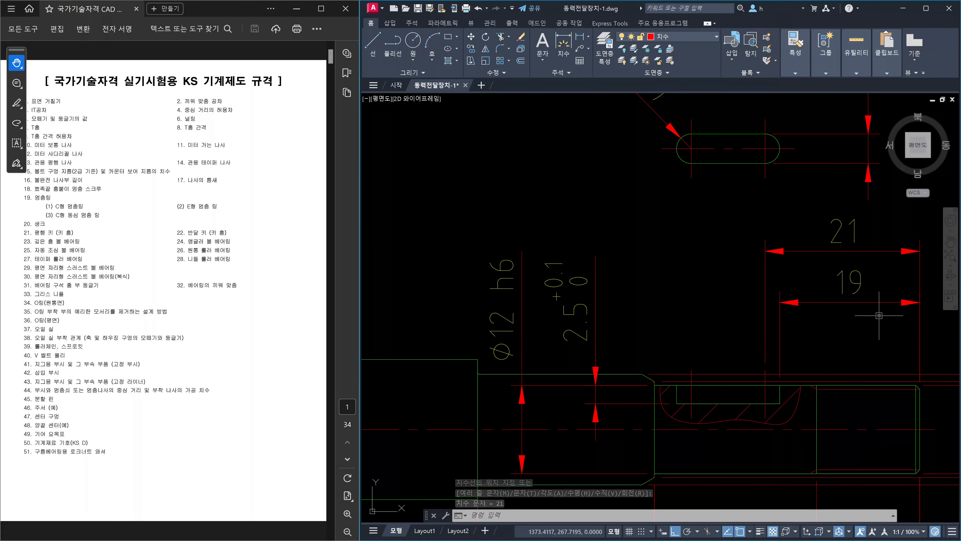
Step: Examine the 19 dimension at the right keyway and the keyway slot outline in the lower shaft view
click(877, 315)
click(856, 287)
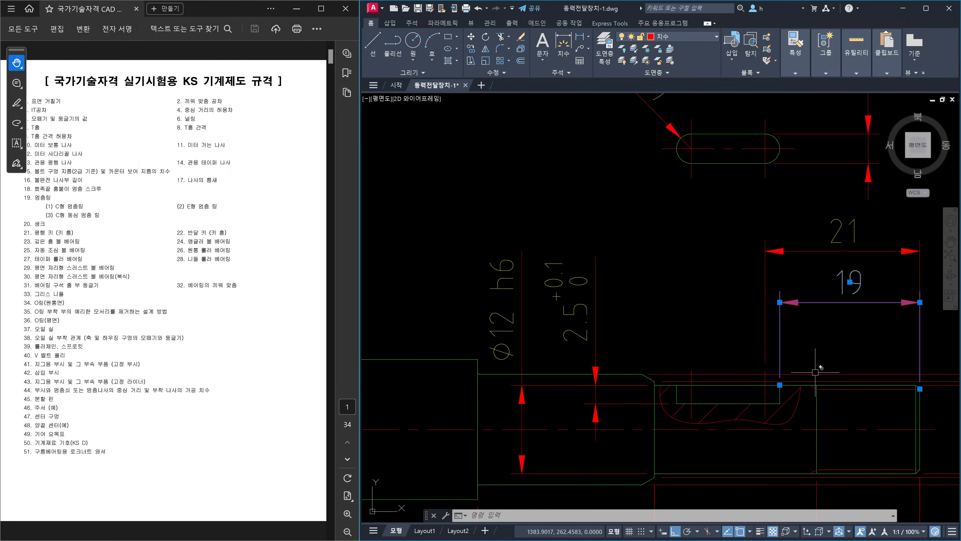
key(Escape)
key(Escape)
scroll(834, 356, down, 5)
scroll(836, 362, up, 6)
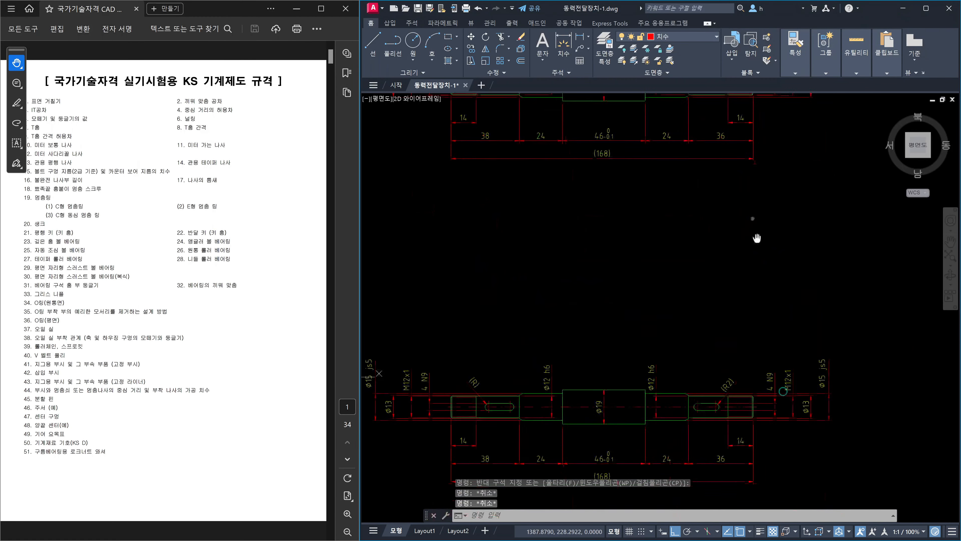
scroll(643, 282, up, 2)
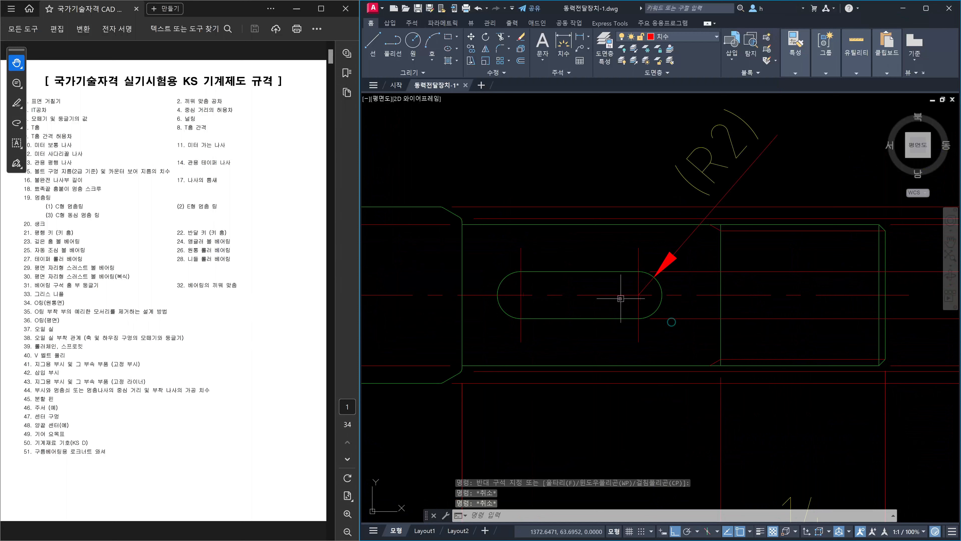
click(494, 266)
click(665, 331)
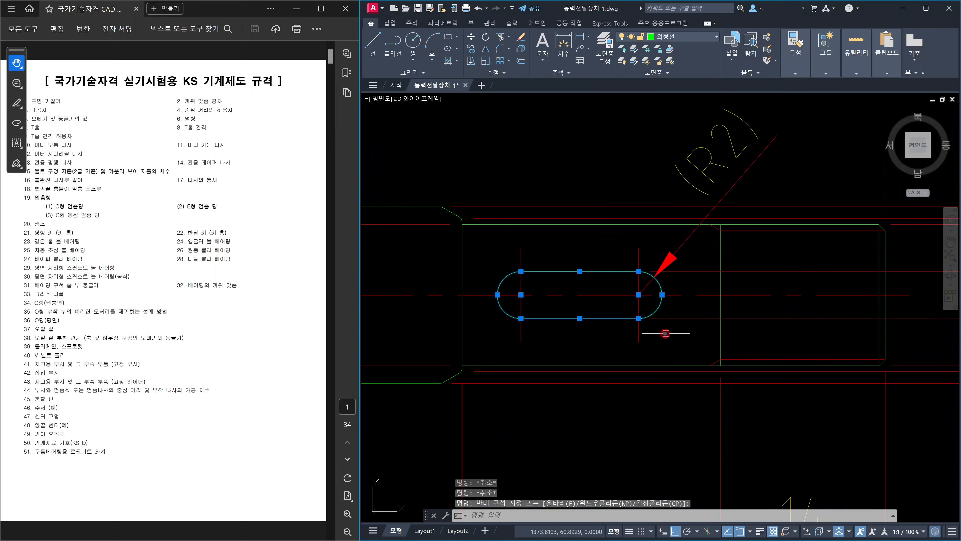
key(Escape)
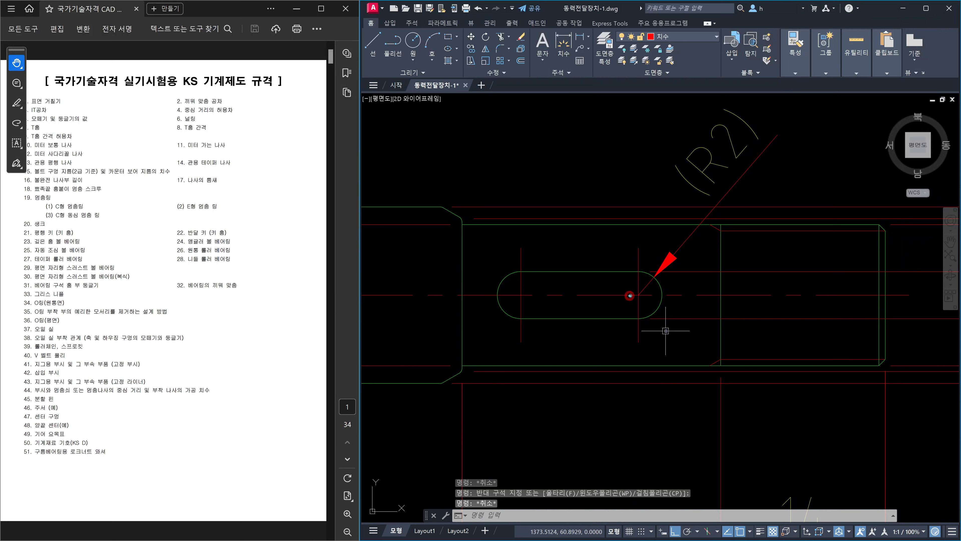
mouse_move(629, 296)
mouse_down()
mouse_move(647, 295)
mouse_move(635, 305)
mouse_up()
drag(638, 284, 638, 305)
drag(885, 295, 886, 295)
click(639, 294)
drag(638, 278, 639, 315)
mouse_move(639, 279)
mouse_down()
mouse_move(637, 313)
mouse_move(638, 278)
mouse_up()
mouse_move(649, 315)
mouse_down()
mouse_move(628, 321)
mouse_move(618, 281)
mouse_move(646, 273)
mouse_move(662, 307)
mouse_move(651, 319)
mouse_up()
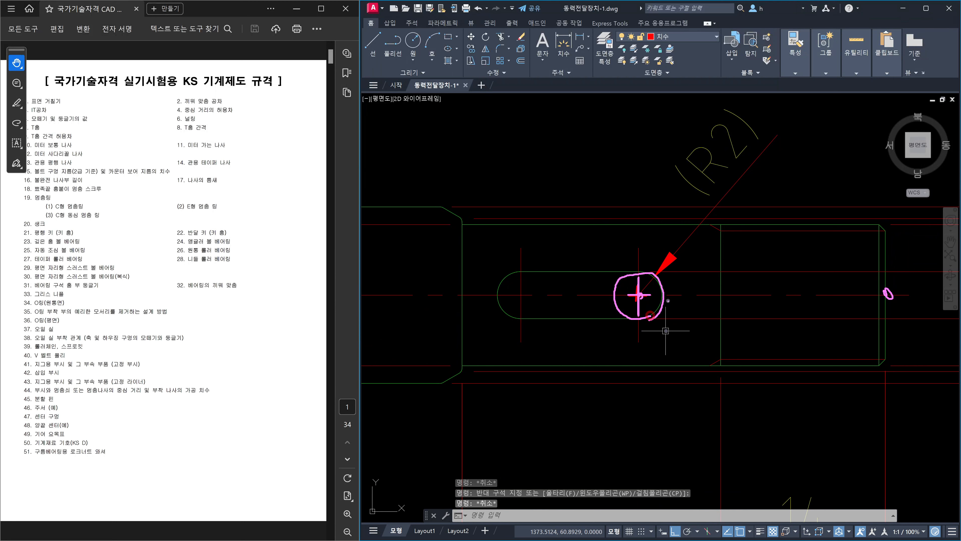
drag(684, 292, 674, 298)
click(639, 292)
drag(663, 273, 663, 318)
mouse_move(610, 310)
mouse_down()
mouse_move(515, 305)
mouse_move(536, 311)
mouse_up()
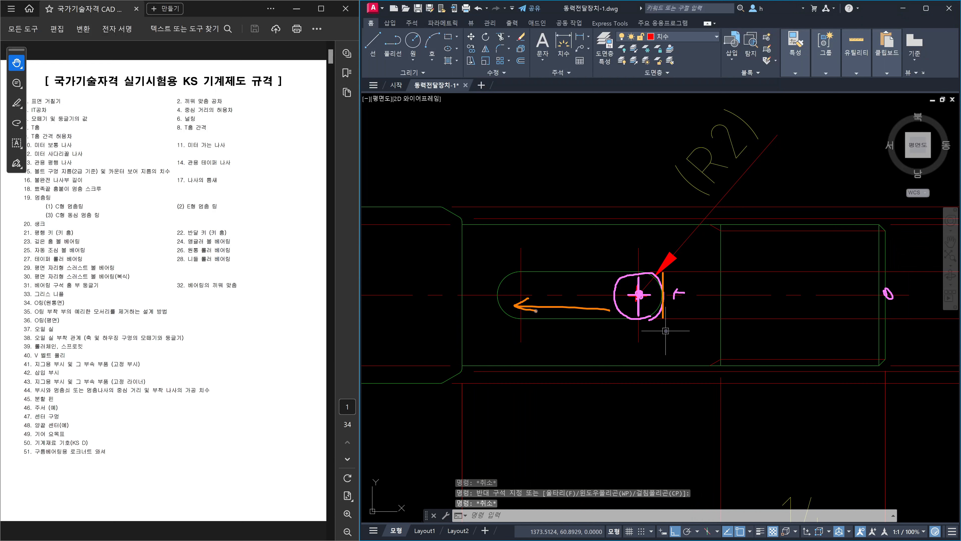
key(Escape)
Step: Delete the 21 dimension above the right keyway on the upper shaft
scroll(598, 254, down, 4)
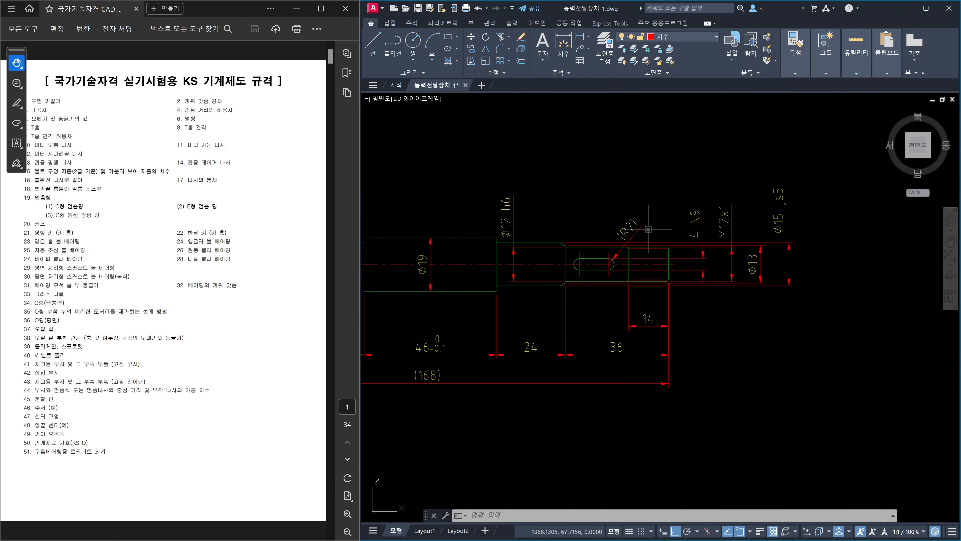
middle_drag(645, 156, 639, 357)
middle_drag(633, 172, 622, 301)
scroll(604, 220, up, 4)
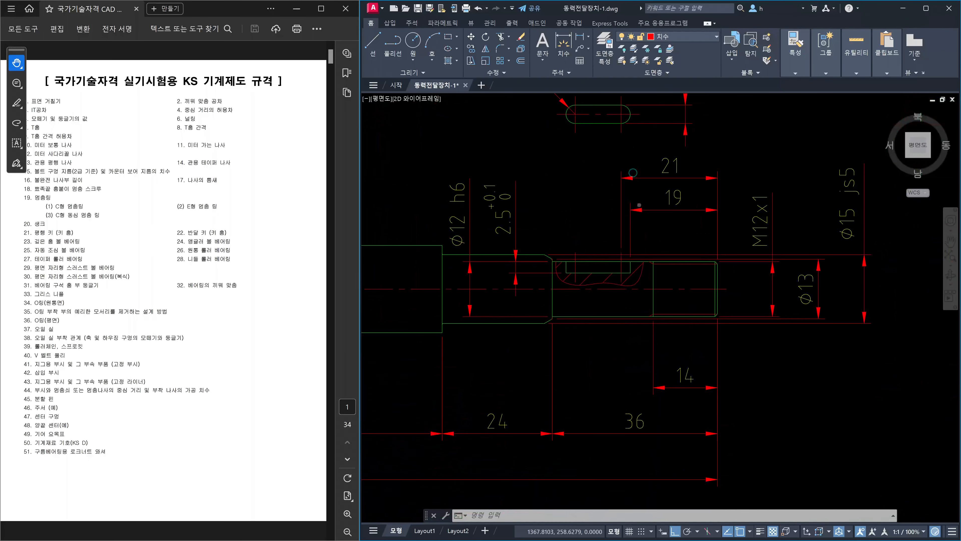
scroll(623, 216, up, 2)
click(654, 168)
click(584, 166)
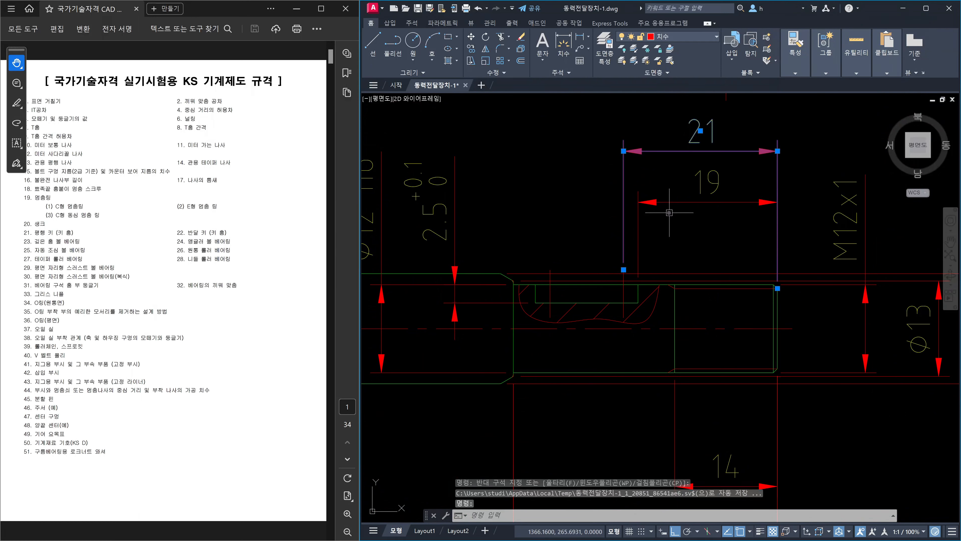
key(Delete)
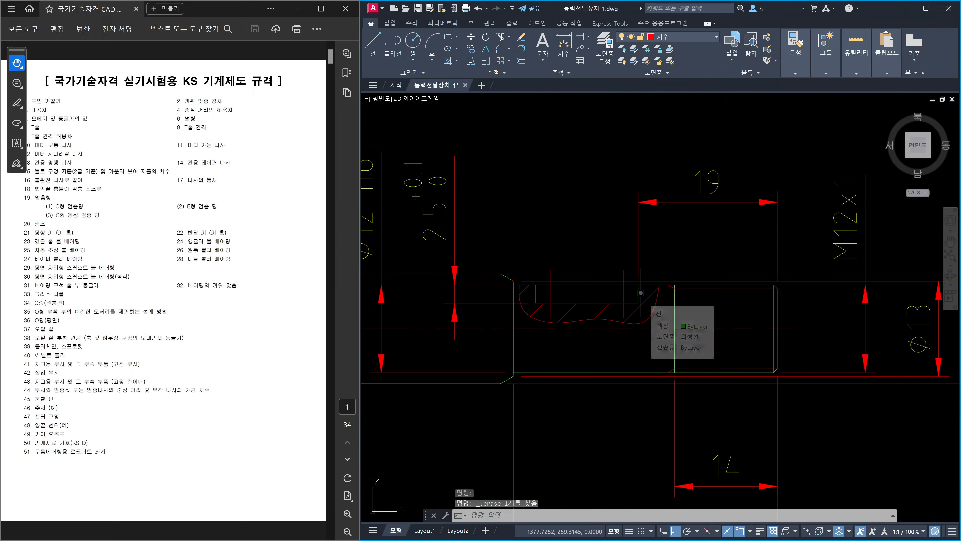
click(658, 248)
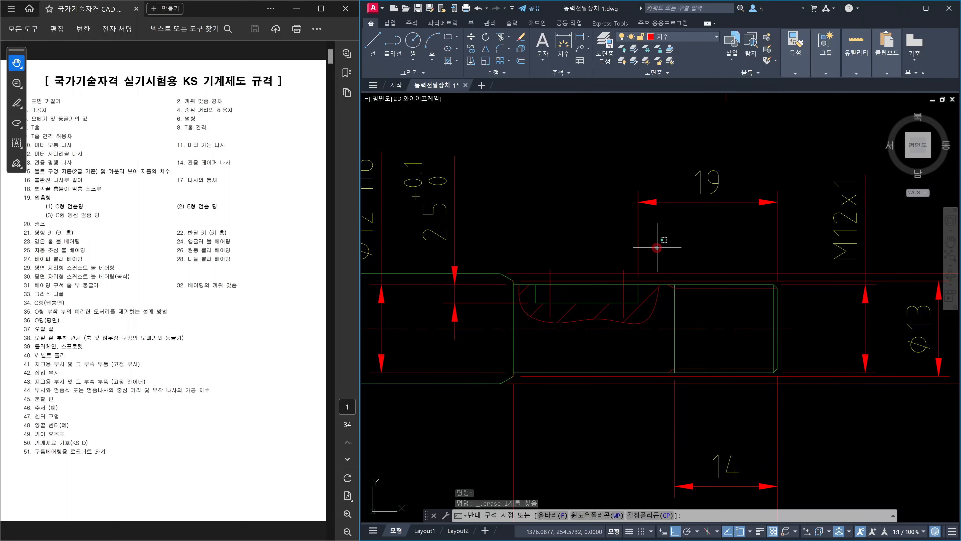
click(626, 238)
key(Escape)
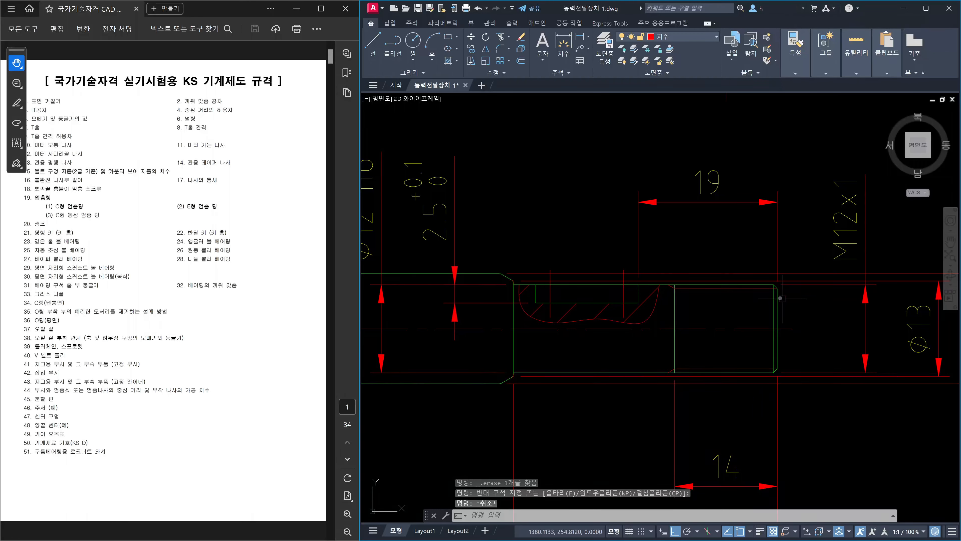
key(Escape)
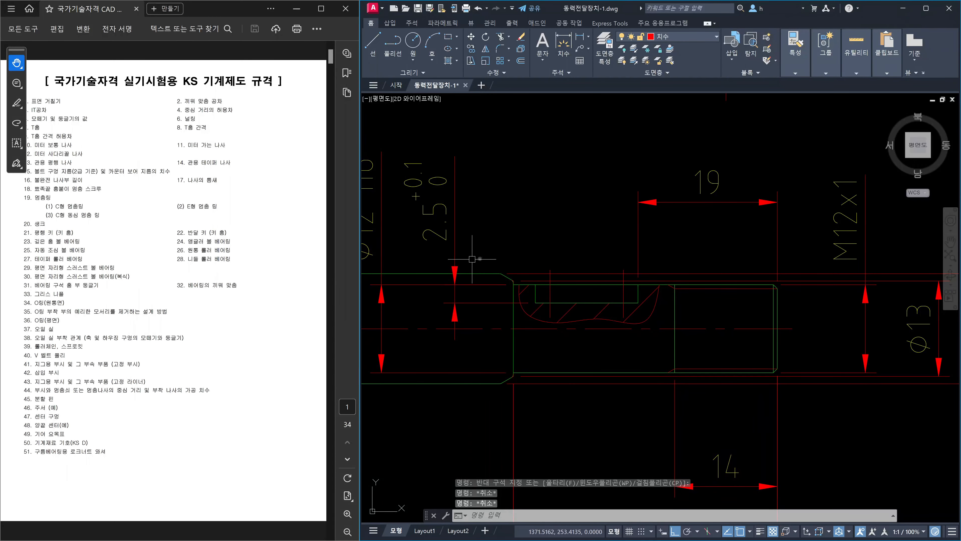
Step: Examine the right keyway's centre lines and the spacing between them on the lower shaft view
middle_drag(565, 238, 581, 300)
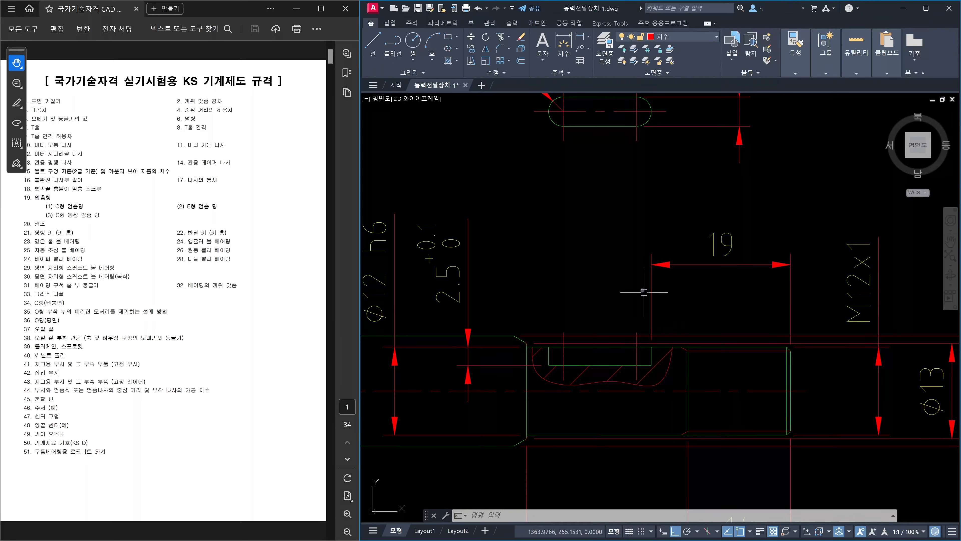
mouse_move(636, 368)
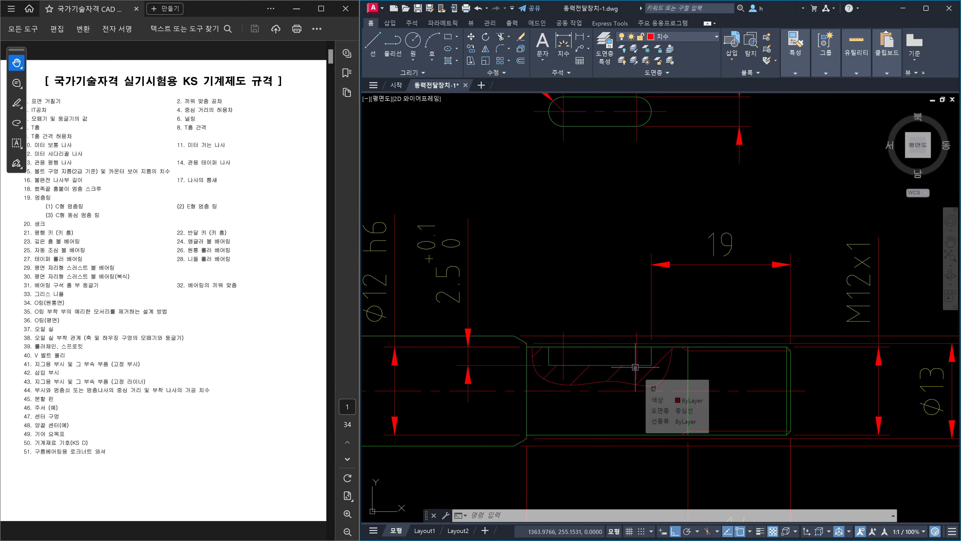
mouse_move(627, 351)
mouse_down()
mouse_move(629, 363)
mouse_move(645, 354)
mouse_up()
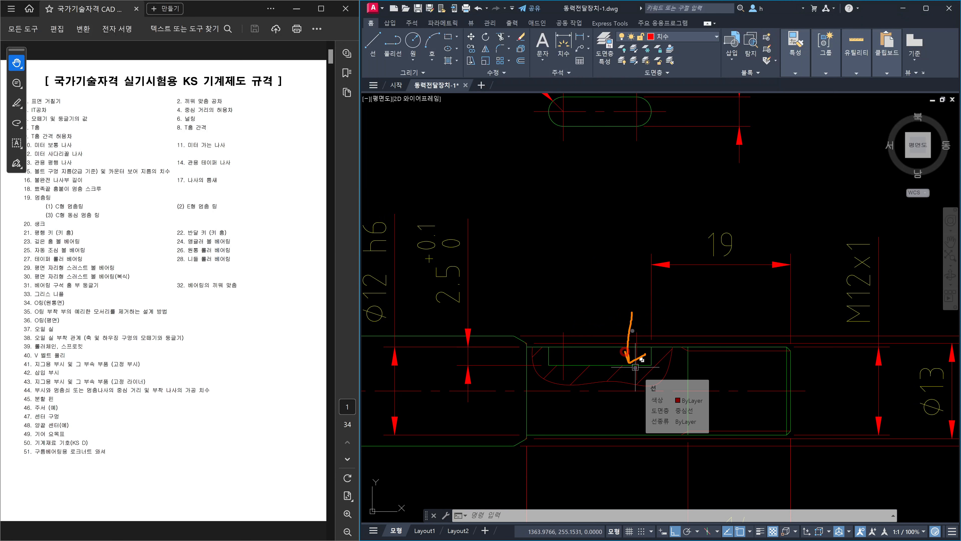
mouse_move(621, 308)
mouse_down()
mouse_move(554, 305)
mouse_move(574, 318)
mouse_up()
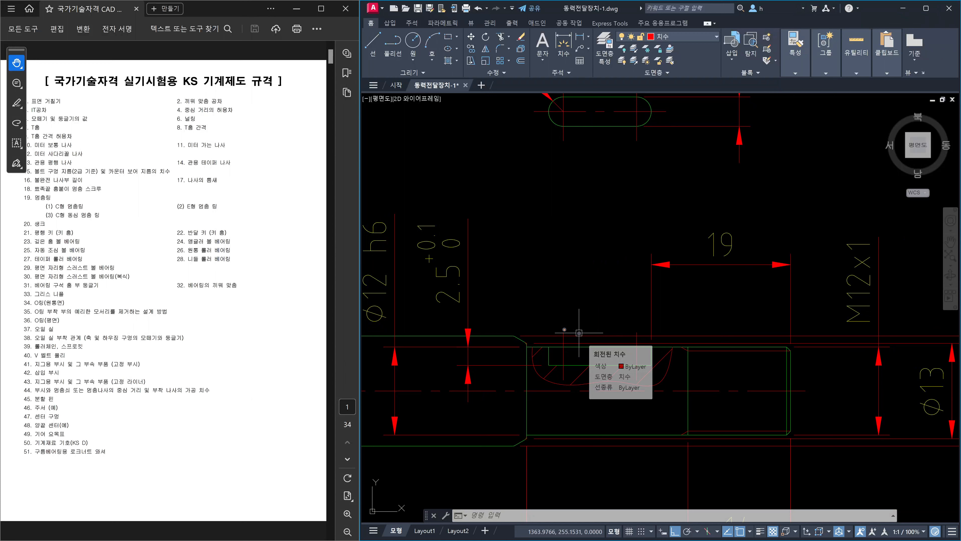
drag(562, 331, 562, 286)
drag(637, 327, 635, 281)
mouse_move(575, 291)
mouse_down()
mouse_move(634, 289)
mouse_move(571, 298)
mouse_move(582, 301)
mouse_up()
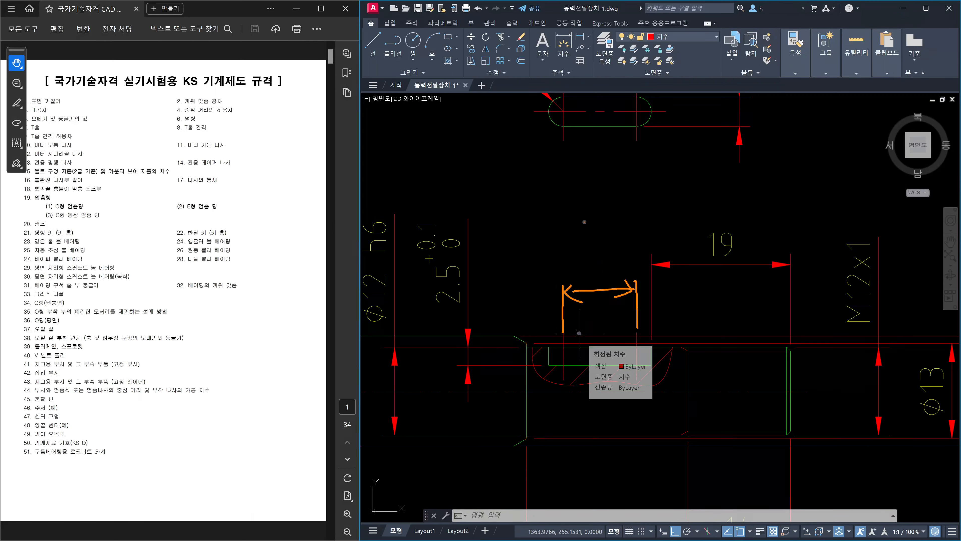
mouse_move(607, 288)
mouse_down()
mouse_move(606, 297)
mouse_move(601, 282)
mouse_move(606, 298)
mouse_up()
key(Escape)
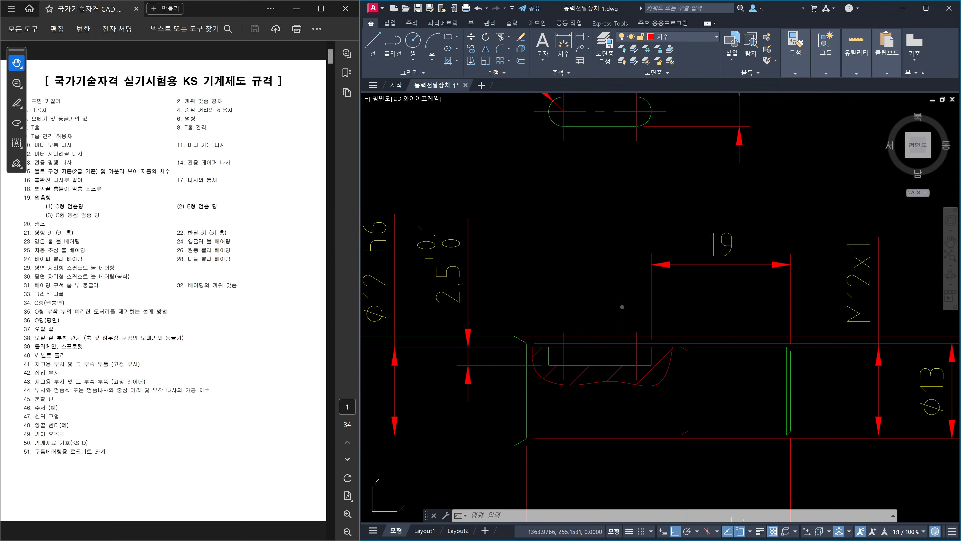
Step: Add a horizontal linear dimension between the right keyway's two centre lines, level with the 19 dimension
key(Escape)
text(DLI)
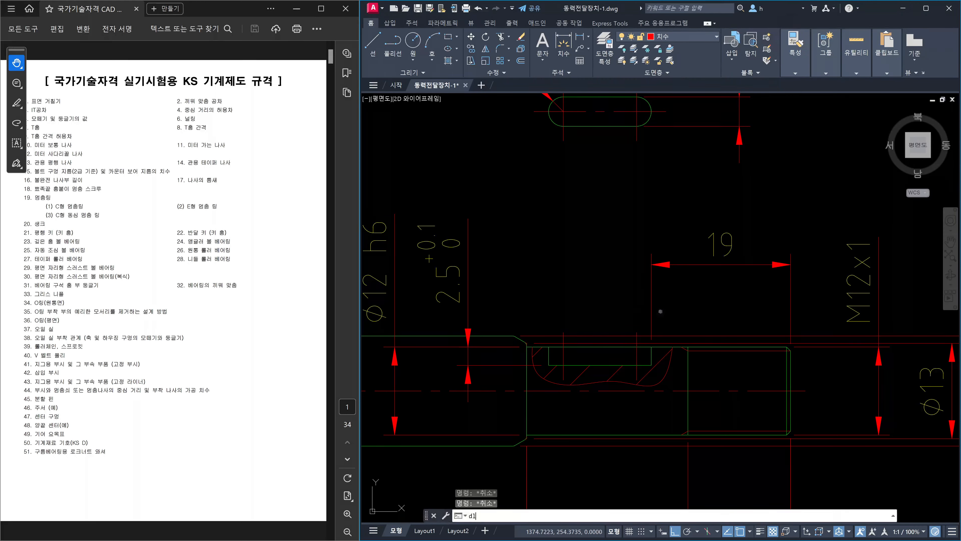
key(Return)
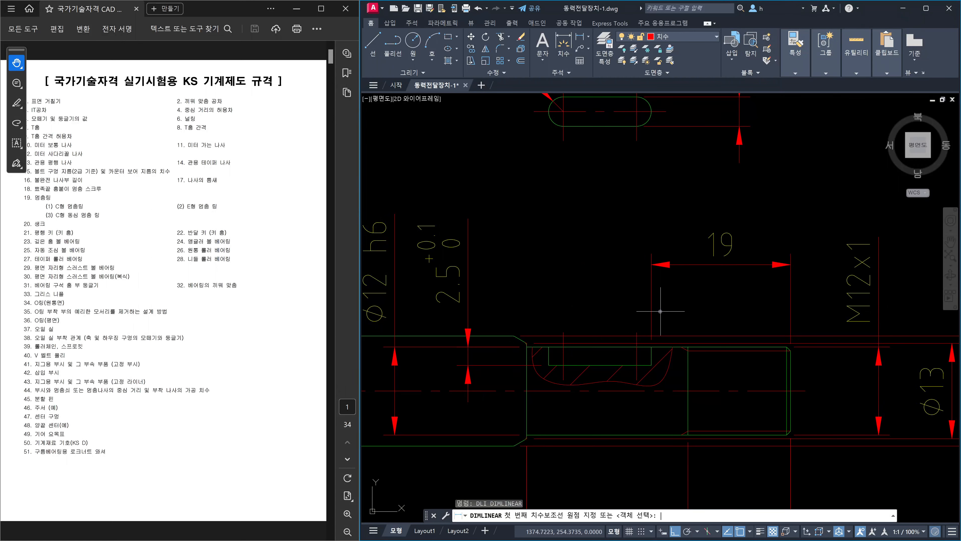
click(636, 331)
click(563, 329)
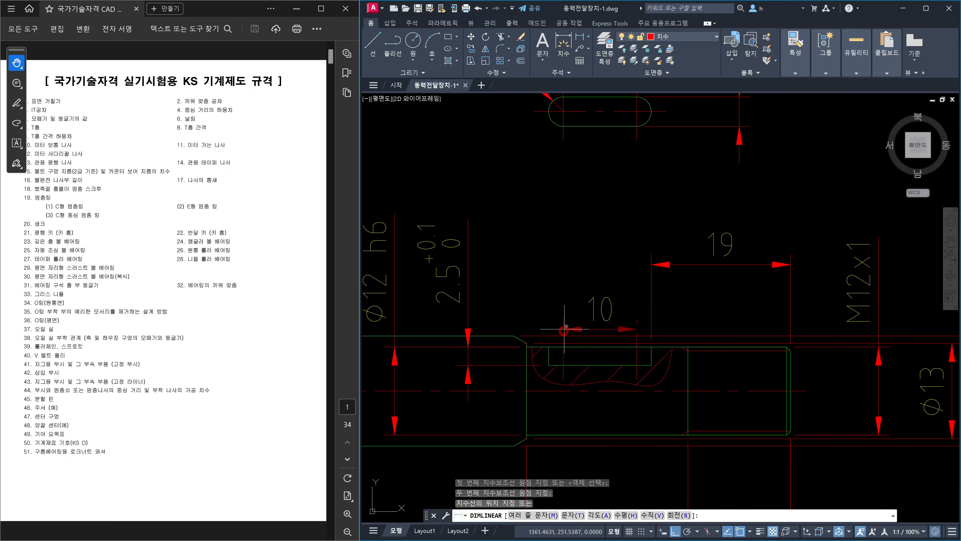
click(694, 265)
key(Escape)
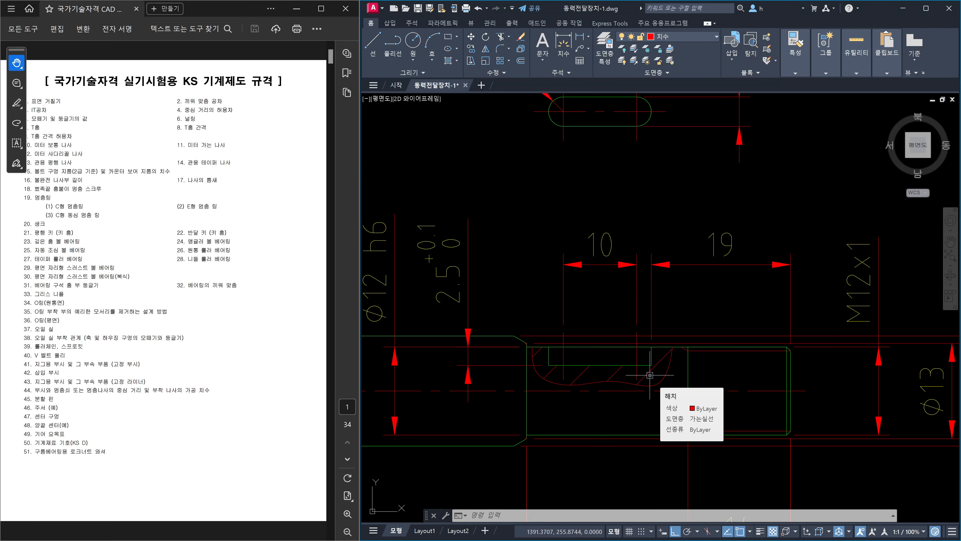
Step: Compare the centre-to-centre dimension of the right keyway with the neighbouring 19 dimension
click(613, 281)
click(584, 245)
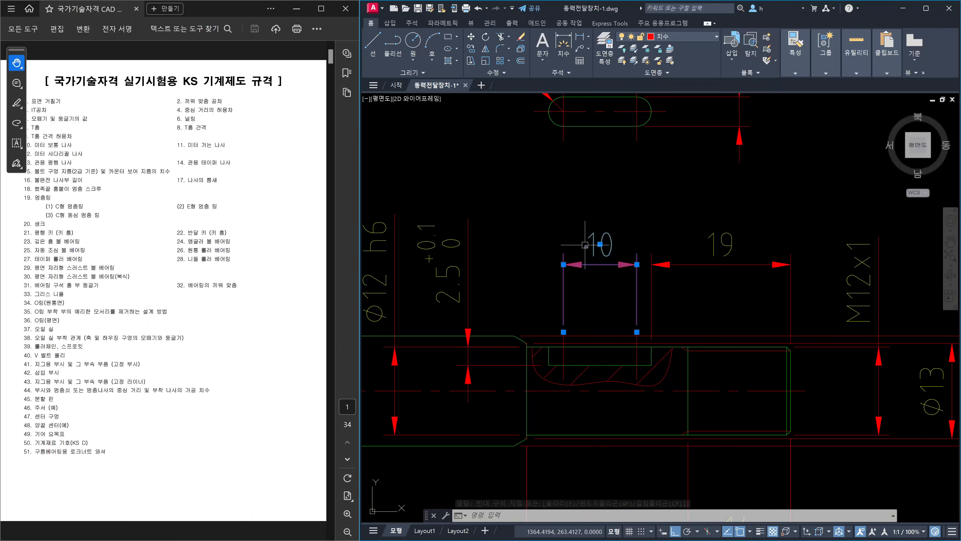
key(Escape)
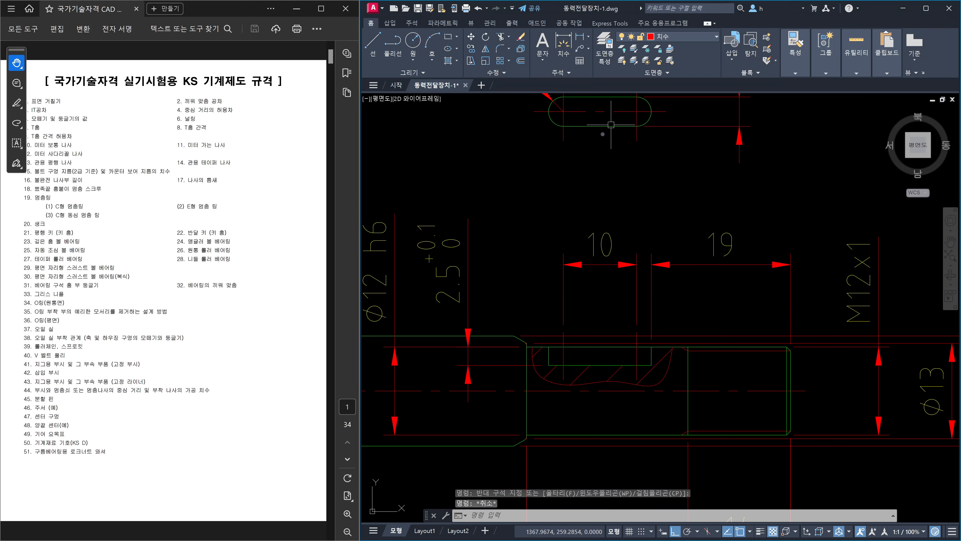
click(610, 279)
click(592, 251)
click(685, 276)
click(667, 240)
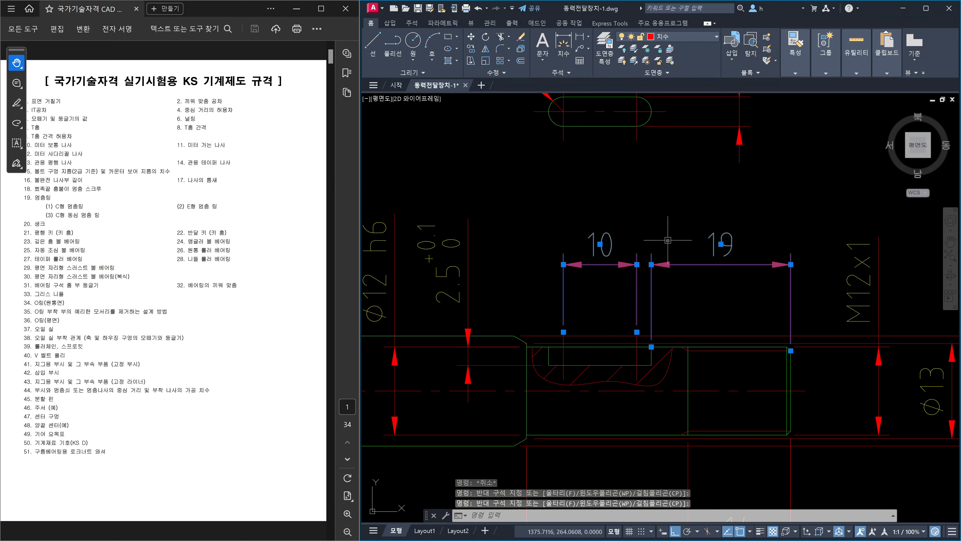
key(Escape)
Step: Delete the centre-to-centre dimension above the right keyway
click(598, 274)
click(593, 231)
key(Delete)
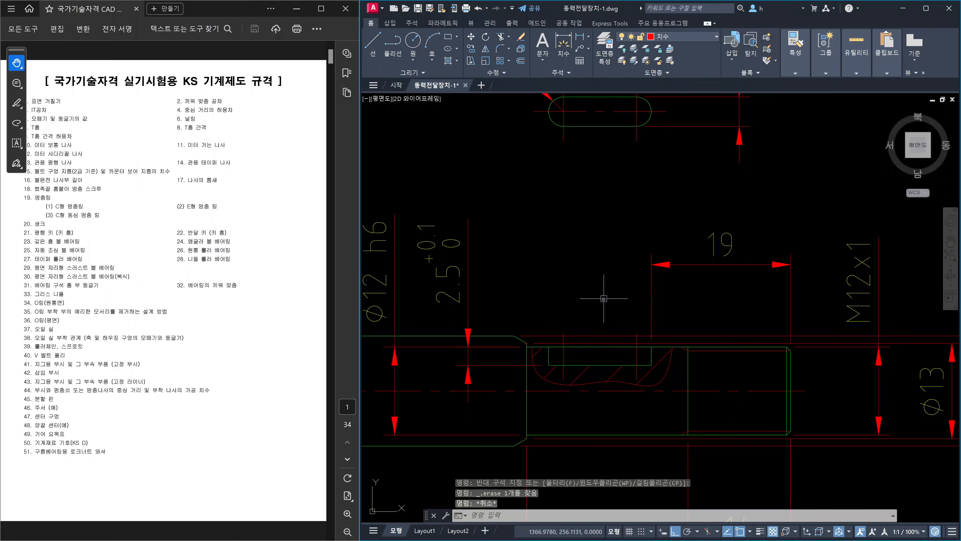
Step: Add a horizontal linear dimension across the right keyway's full length, in line with the 19 dimension
text(dli)
key(Return)
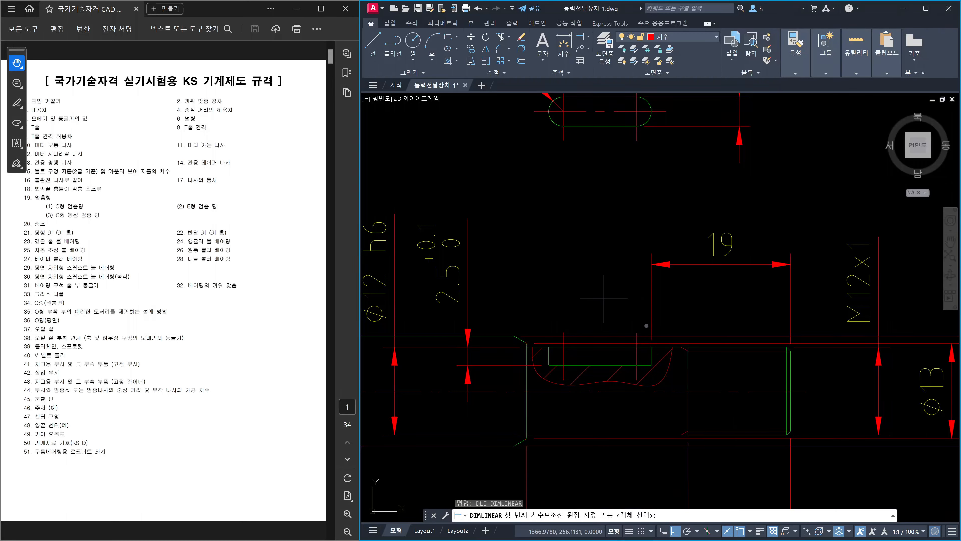
click(650, 338)
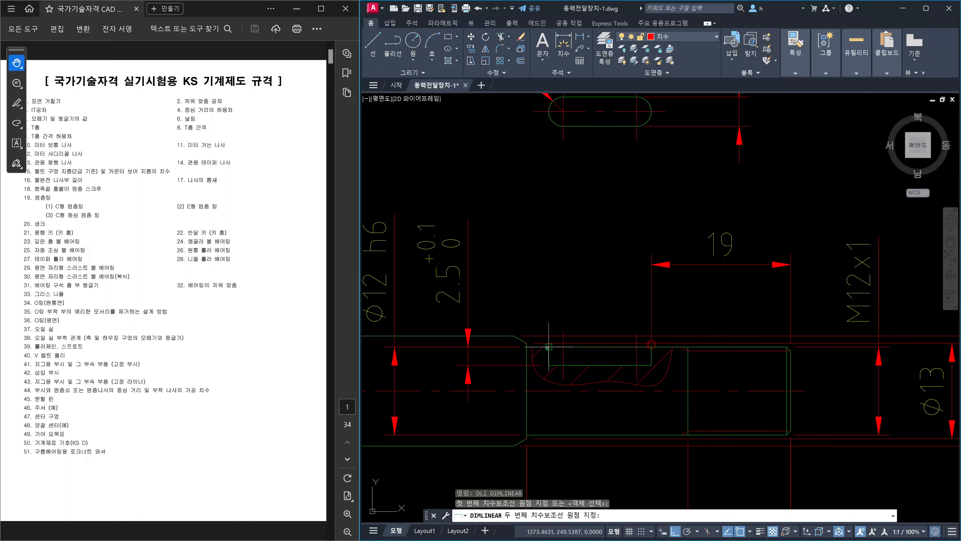
click(548, 347)
click(651, 265)
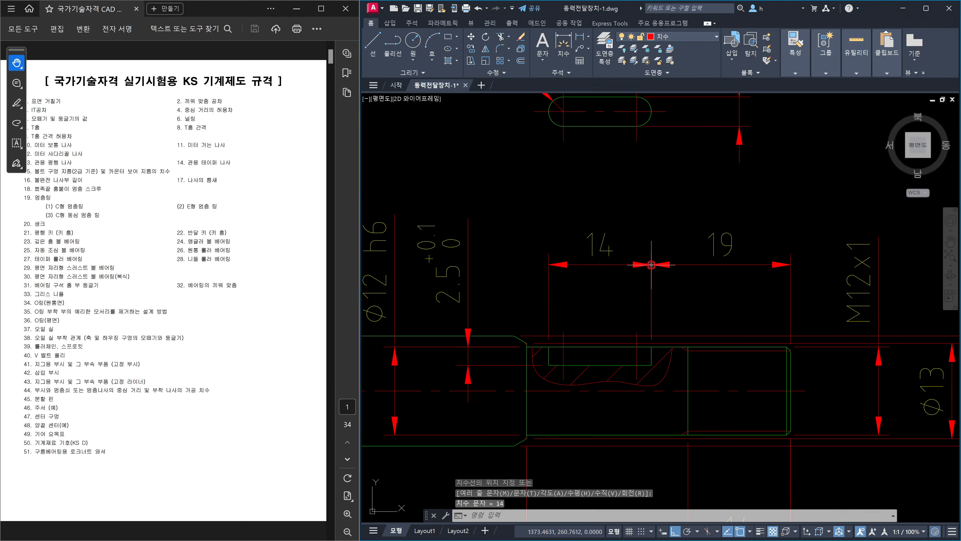
key(Escape)
Step: Check the keyway's overall length dimension against the ends of the slot outline above the shaft
click(599, 250)
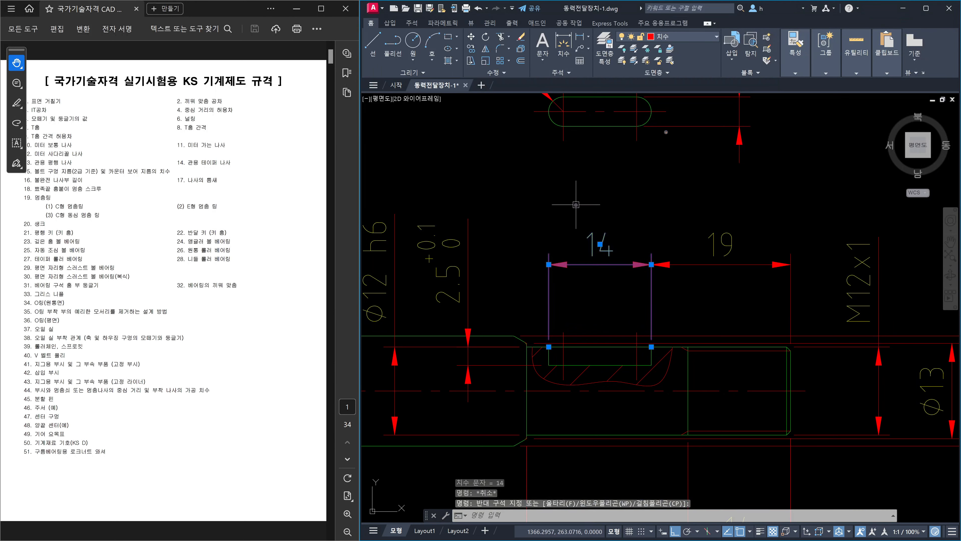
drag(652, 104, 652, 123)
drag(547, 102, 547, 126)
mouse_move(648, 155)
mouse_down()
mouse_move(566, 155)
mouse_move(581, 169)
mouse_up()
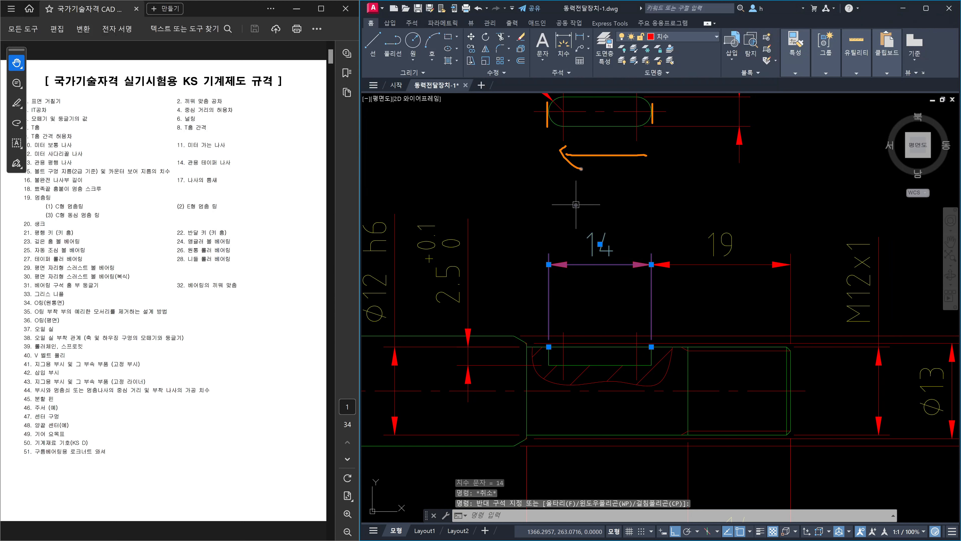
mouse_move(621, 258)
mouse_down()
mouse_move(613, 264)
mouse_move(579, 228)
mouse_move(624, 261)
mouse_move(609, 273)
mouse_up()
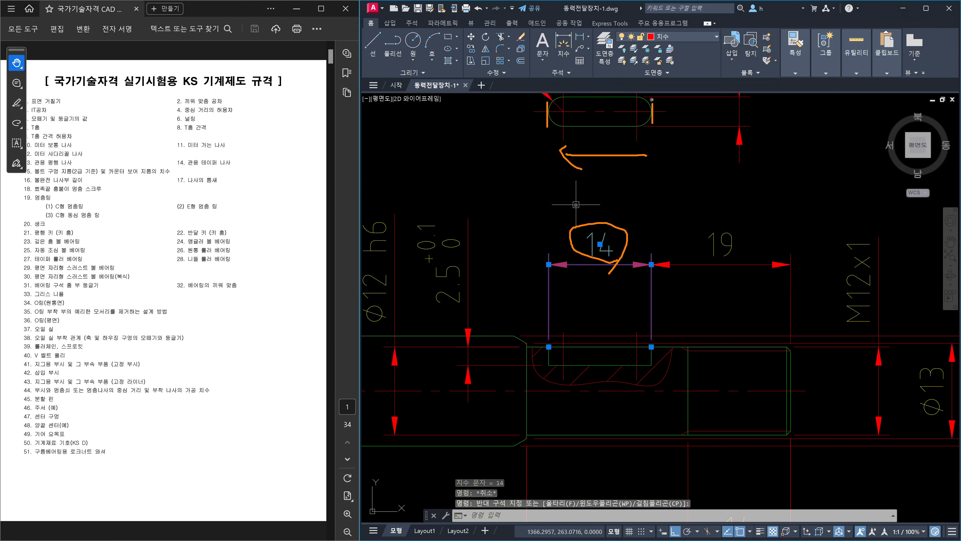
drag(651, 99, 651, 124)
drag(542, 106, 542, 122)
key(Escape)
key(Escape)
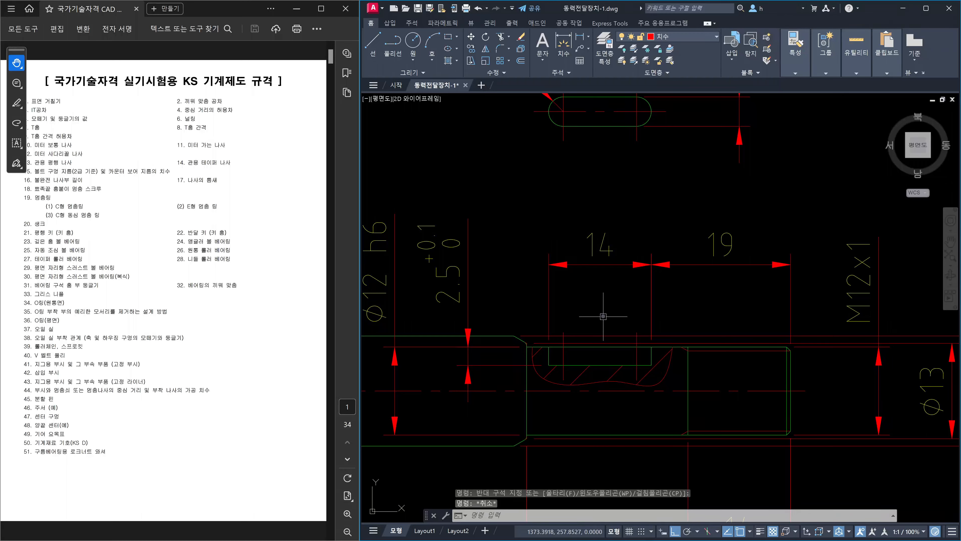
Step: Inspect the keyway length dimension and the adjoining 19 dimension as one chain above the shaft
click(605, 286)
click(576, 237)
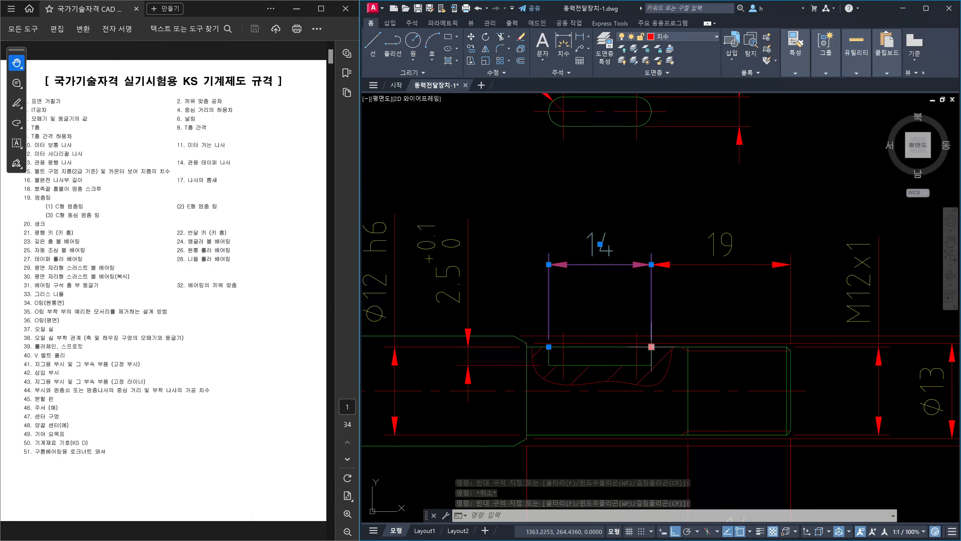
key(Escape)
click(606, 280)
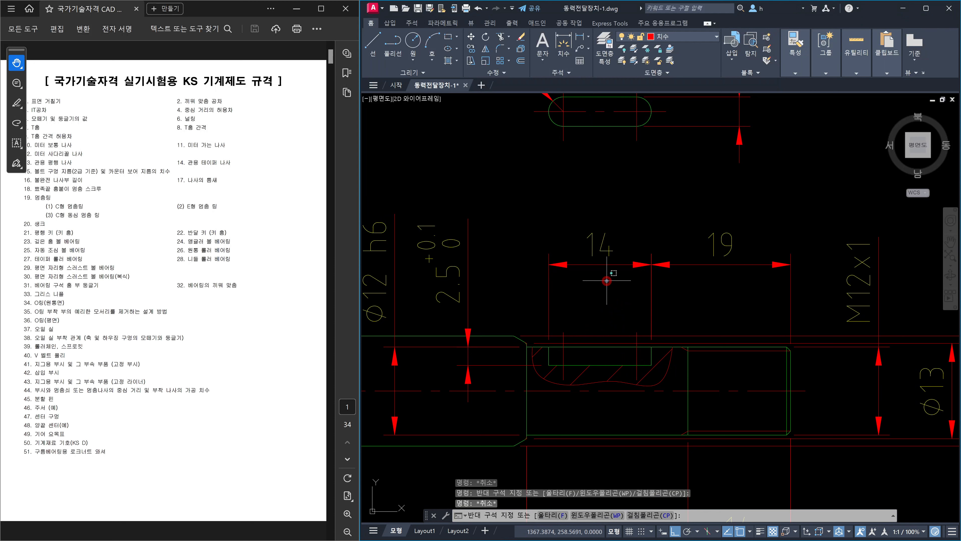
click(583, 242)
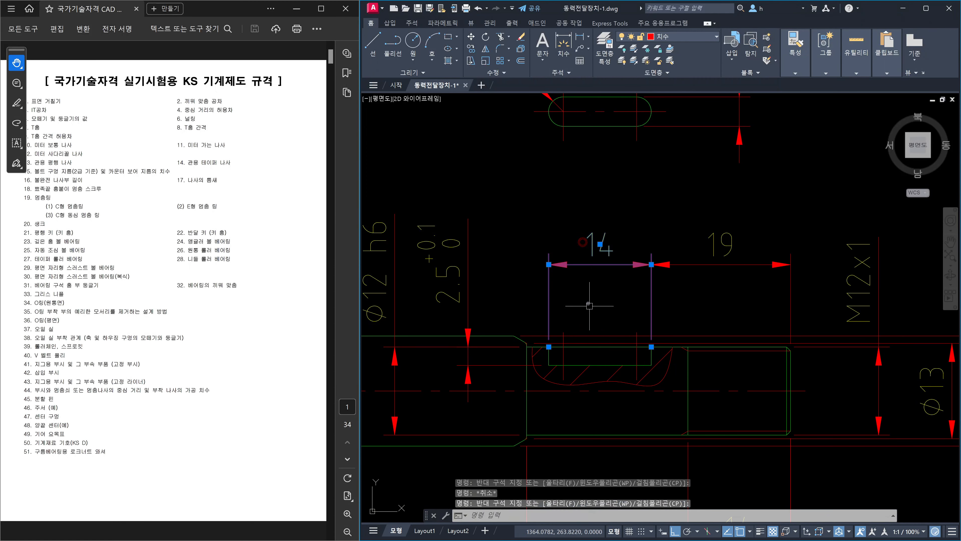
click(749, 287)
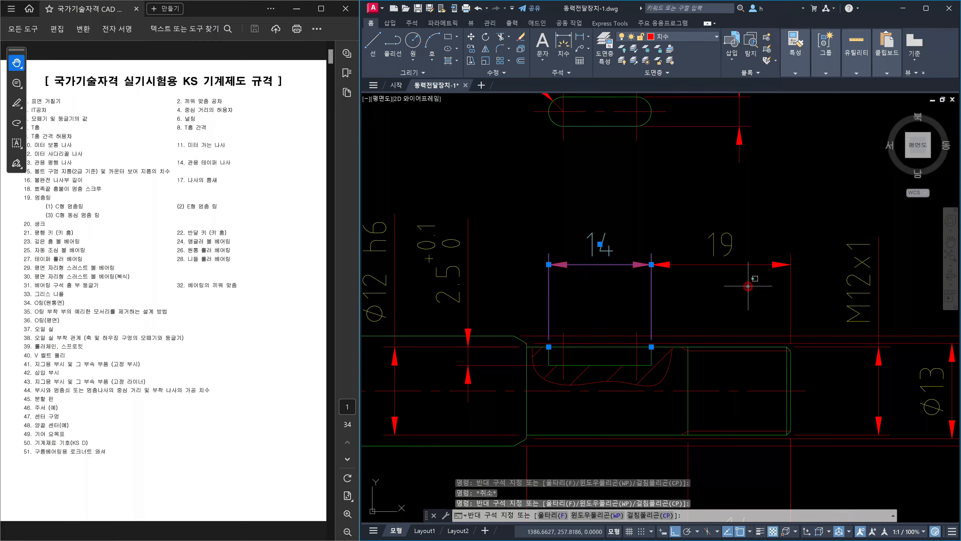
click(736, 249)
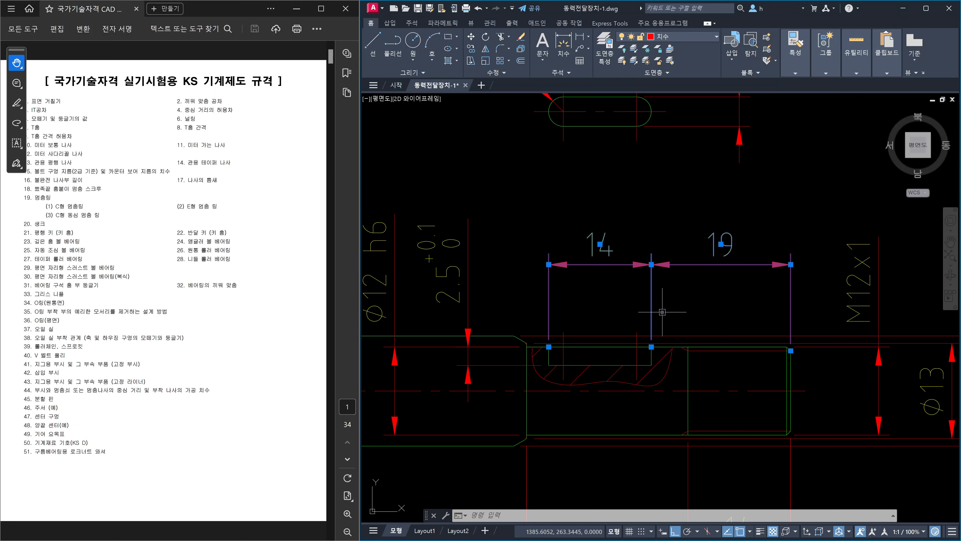
click(663, 313)
key(Escape)
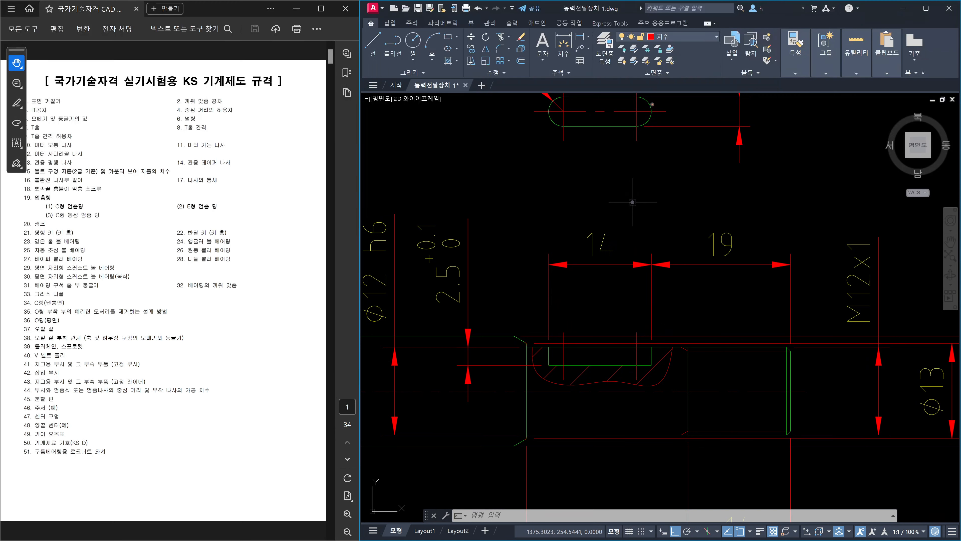
Step: Examine how the keyway position and length dimensions run from the shaft's right end face, including its chamfered, threaded end
drag(652, 104, 650, 125)
drag(548, 101, 548, 122)
drag(653, 101, 650, 117)
drag(547, 102, 548, 114)
mouse_move(792, 357)
mouse_down()
mouse_move(786, 364)
mouse_move(794, 359)
mouse_up()
drag(789, 299, 660, 303)
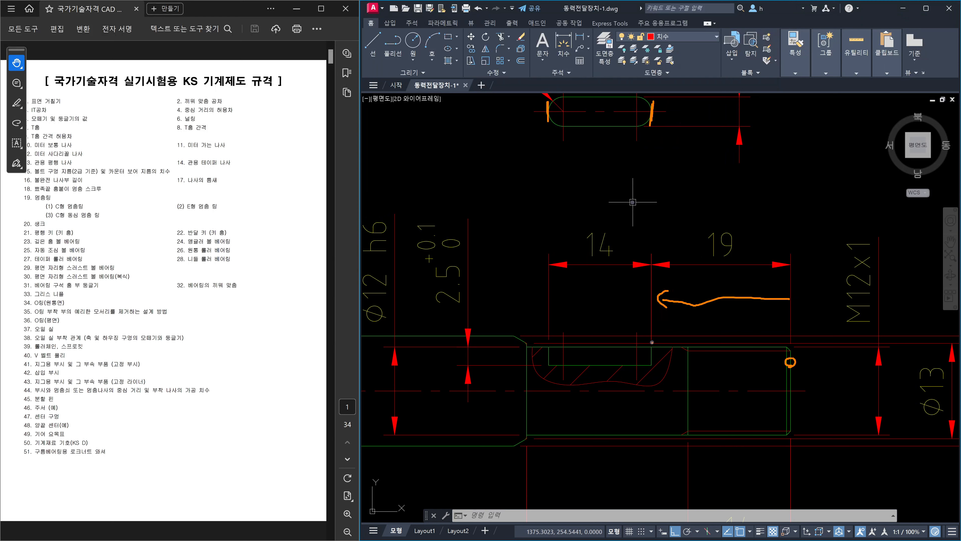
drag(652, 342, 651, 354)
drag(651, 301, 556, 299)
mouse_move(559, 296)
mouse_down()
mouse_move(550, 298)
mouse_move(563, 312)
mouse_move(548, 358)
mouse_up()
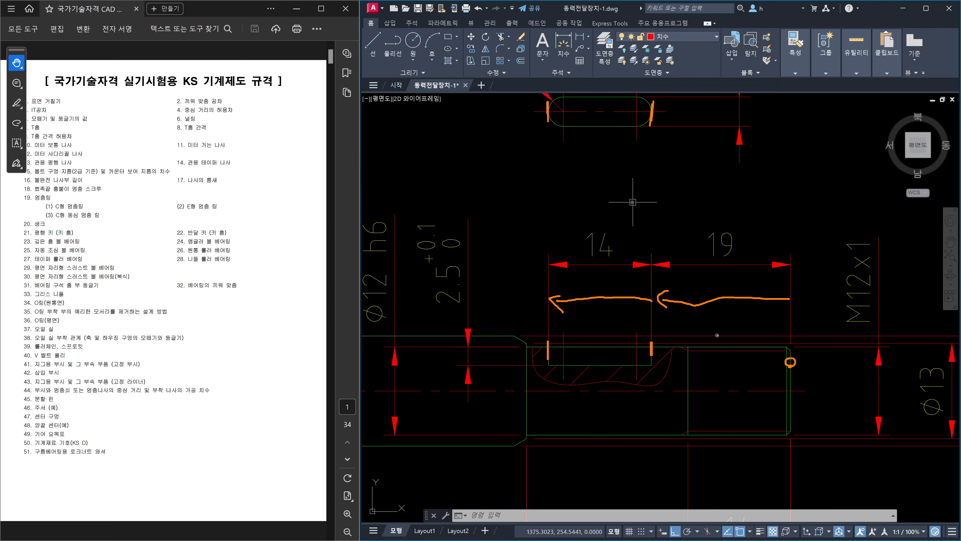
mouse_move(795, 354)
mouse_down()
mouse_move(789, 364)
mouse_move(794, 334)
mouse_move(793, 365)
mouse_move(833, 376)
mouse_move(840, 418)
mouse_up()
mouse_move(832, 421)
mouse_down()
mouse_move(842, 421)
mouse_move(838, 428)
mouse_up()
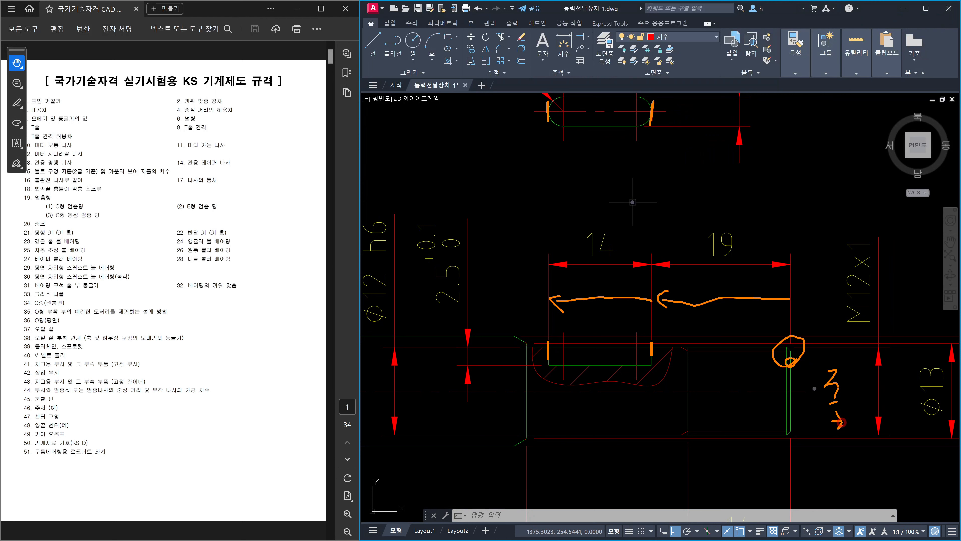
drag(825, 373, 863, 418)
drag(862, 380, 828, 418)
click(691, 350)
drag(712, 350, 745, 347)
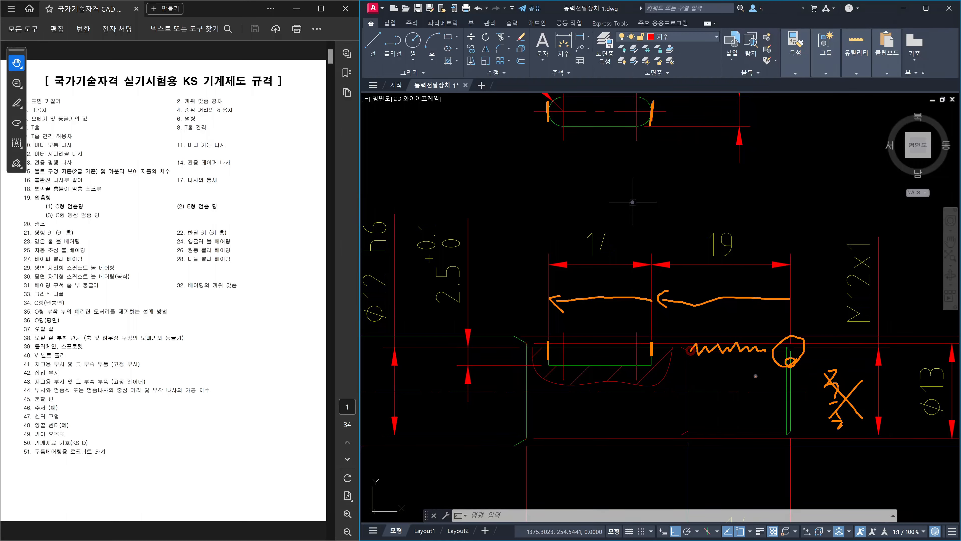
key(Escape)
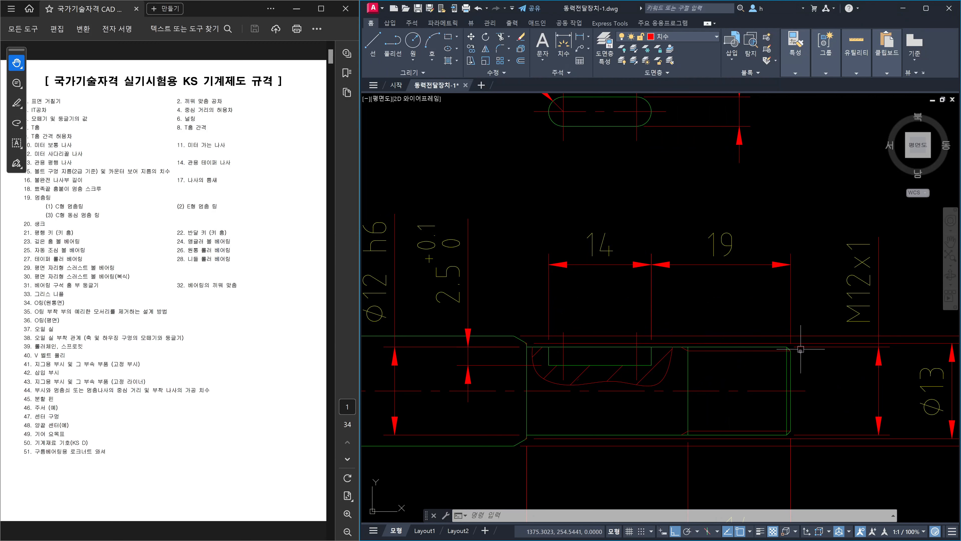
Step: Examine the shaft's right end face and the stretch from the keyway to it as a dimension reference
key(Escape)
key(Escape)
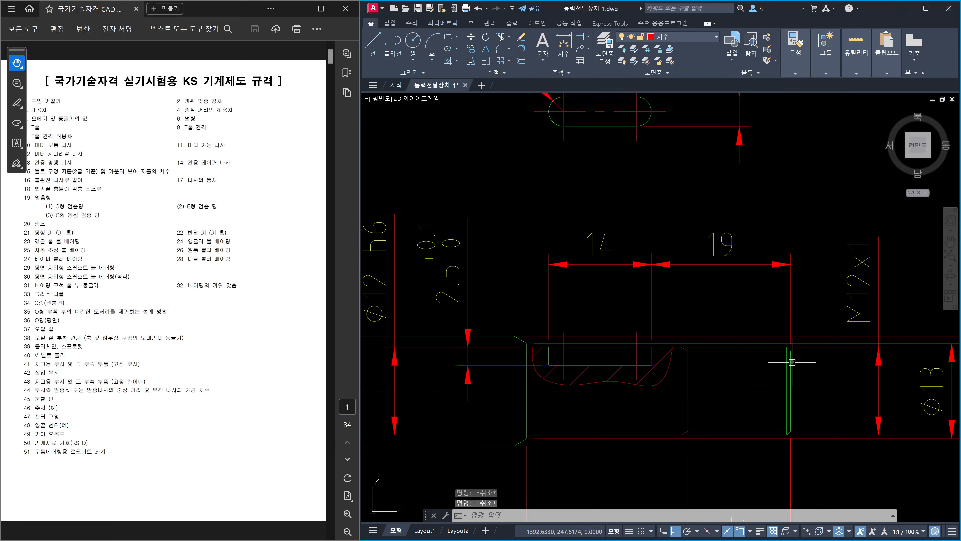
click(792, 362)
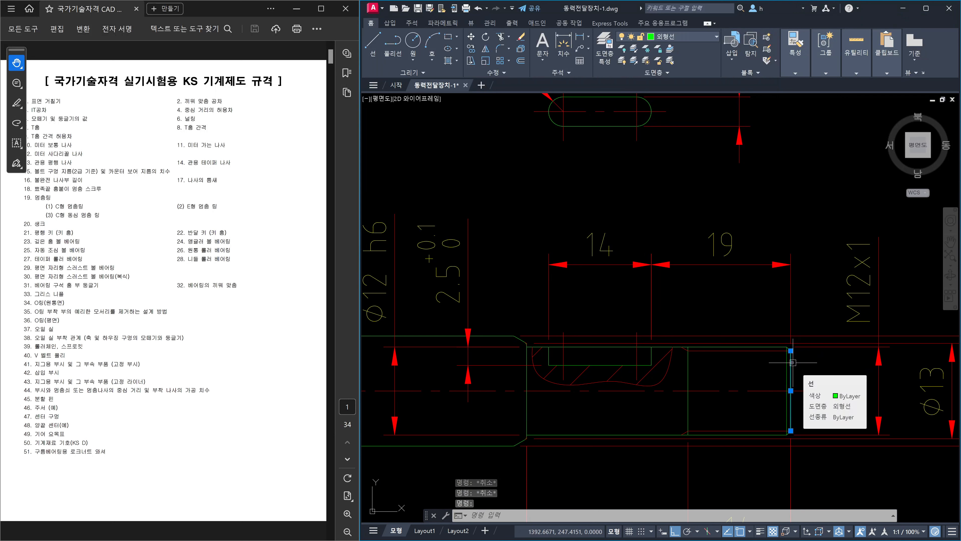
key(ctrl+a)
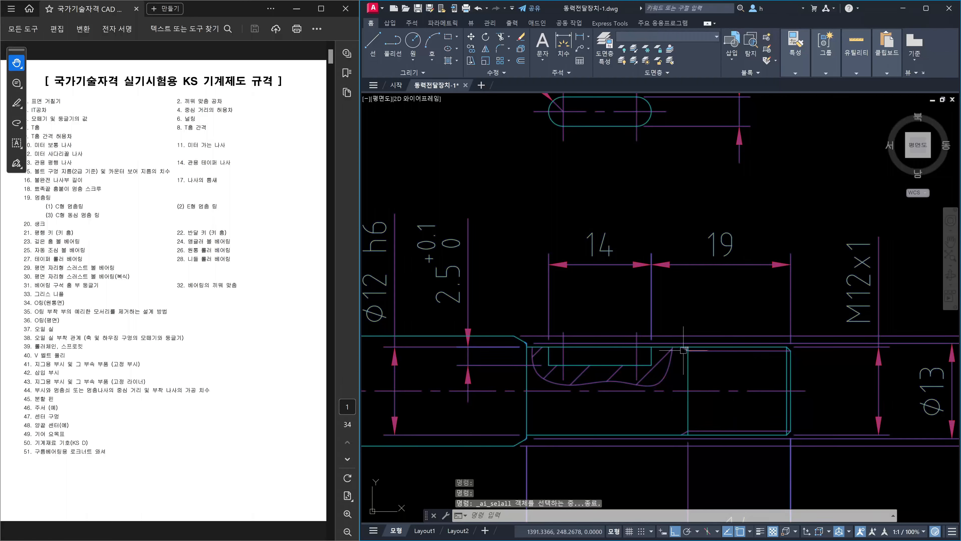
key(Escape)
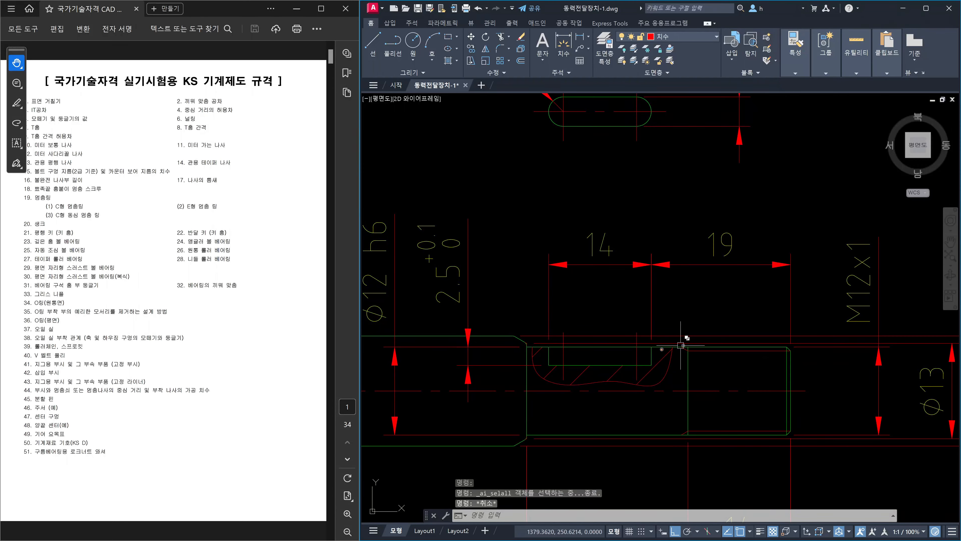
mouse_move(652, 346)
ctrl+mouse_down()
mouse_move(662, 335)
mouse_move(846, 333)
ctrl+mouse_up()
mouse_move(796, 351)
mouse_down()
mouse_move(782, 348)
mouse_move(796, 352)
mouse_move(792, 328)
mouse_up()
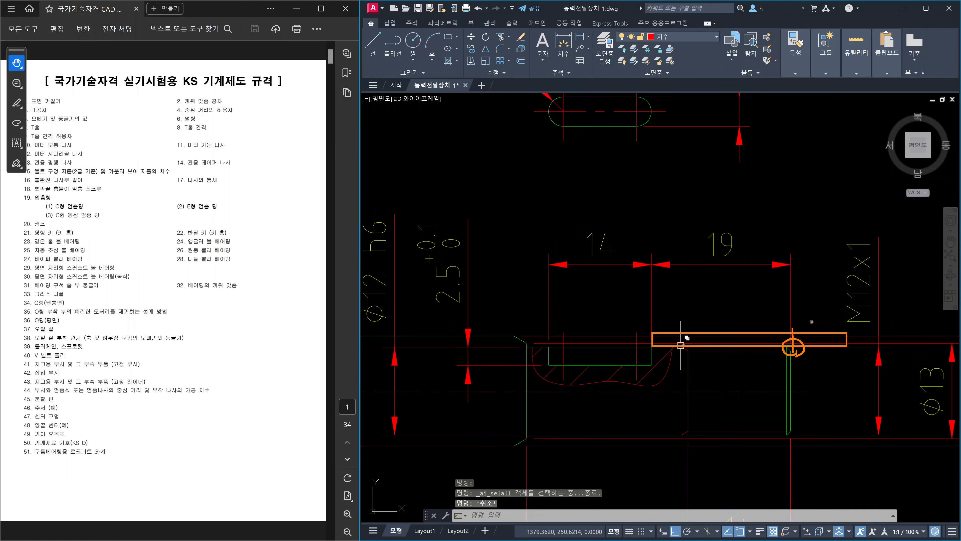
mouse_move(807, 318)
mouse_down()
mouse_move(832, 349)
mouse_move(793, 359)
mouse_up()
mouse_move(533, 353)
mouse_down()
mouse_move(532, 331)
mouse_move(536, 358)
mouse_up()
key(Escape)
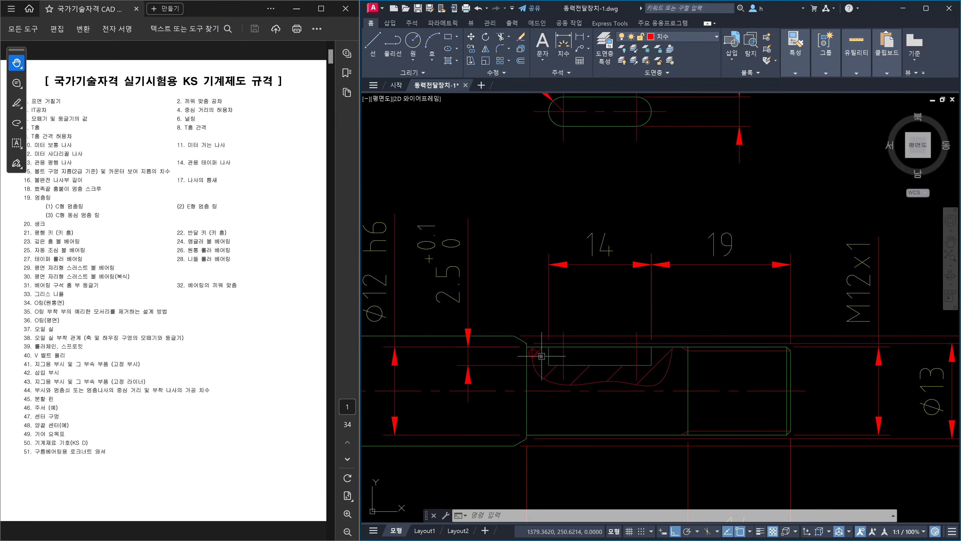
Step: Examine the rounded shoulder beside the right keyway and how both keyway ends lie relative to it
scroll(534, 349, up, 10)
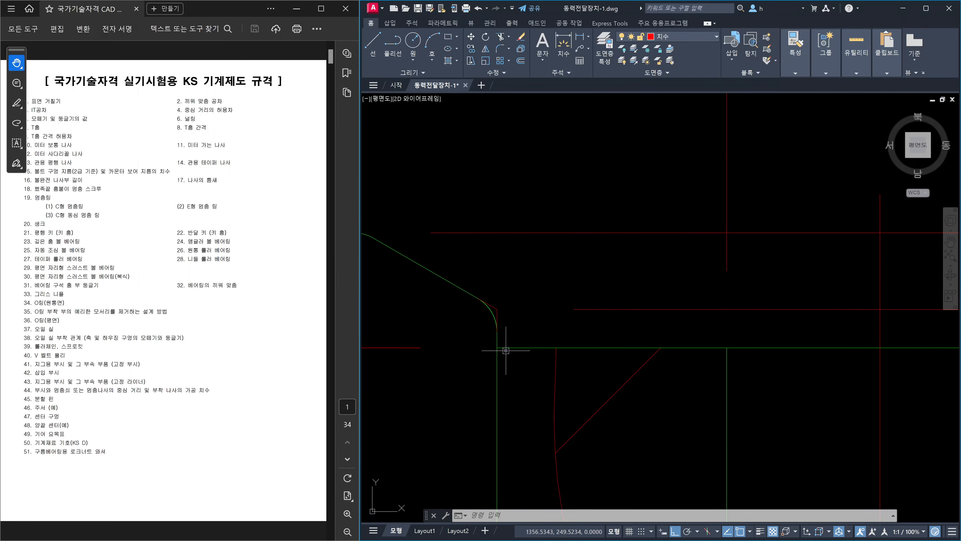
scroll(522, 349, down, 3)
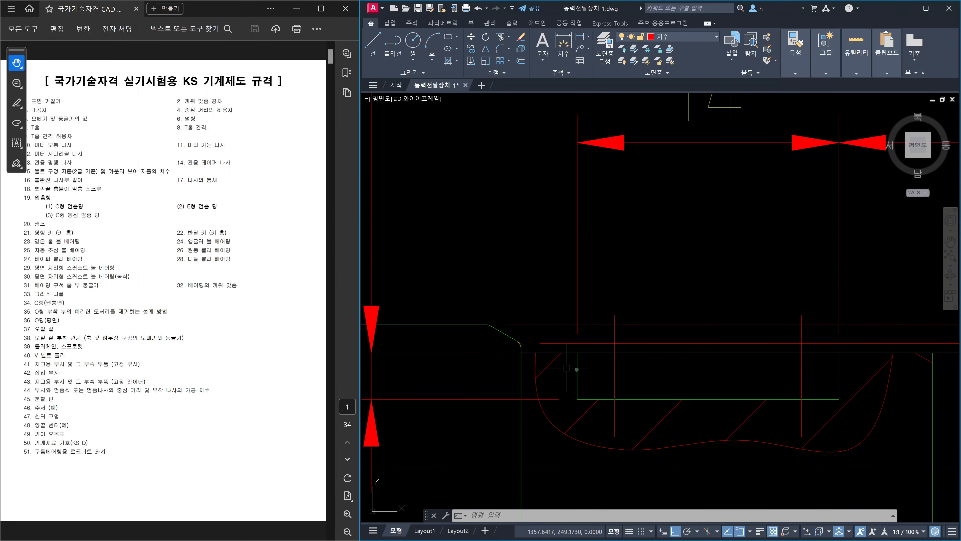
scroll(586, 374, up, 3)
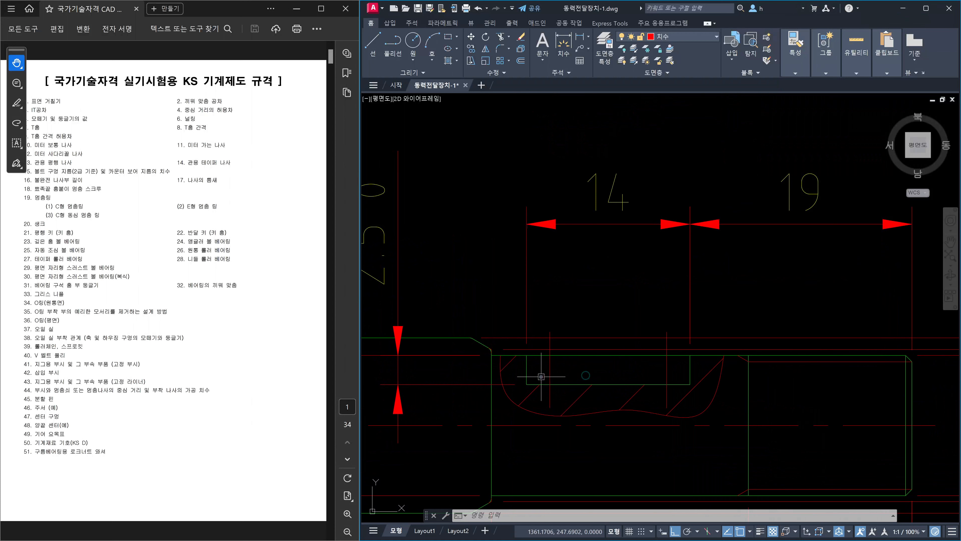
mouse_move(492, 355)
mouse_down()
mouse_move(605, 338)
mouse_move(888, 321)
mouse_move(936, 334)
mouse_up()
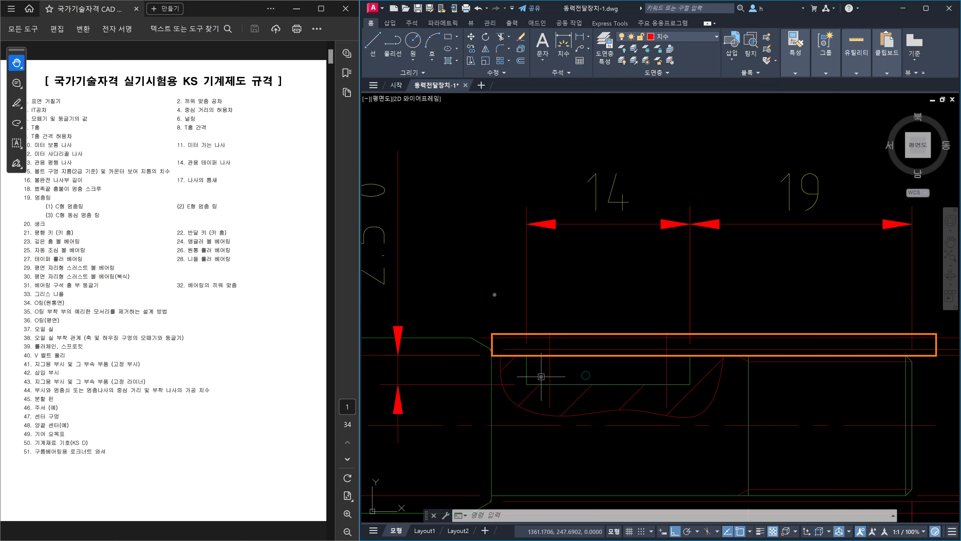
mouse_move(489, 286)
mouse_down()
mouse_move(520, 286)
mouse_move(492, 295)
mouse_up()
click(525, 328)
drag(527, 349, 526, 364)
drag(688, 351, 689, 364)
key(Escape)
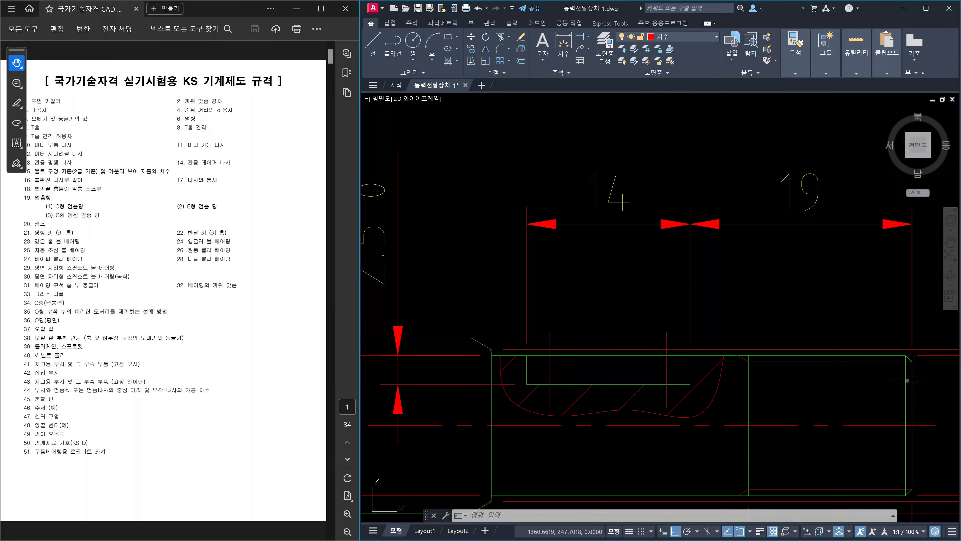
Step: Delete the 19 dimension between the right keyway and the shaft's right end
click(816, 254)
click(787, 201)
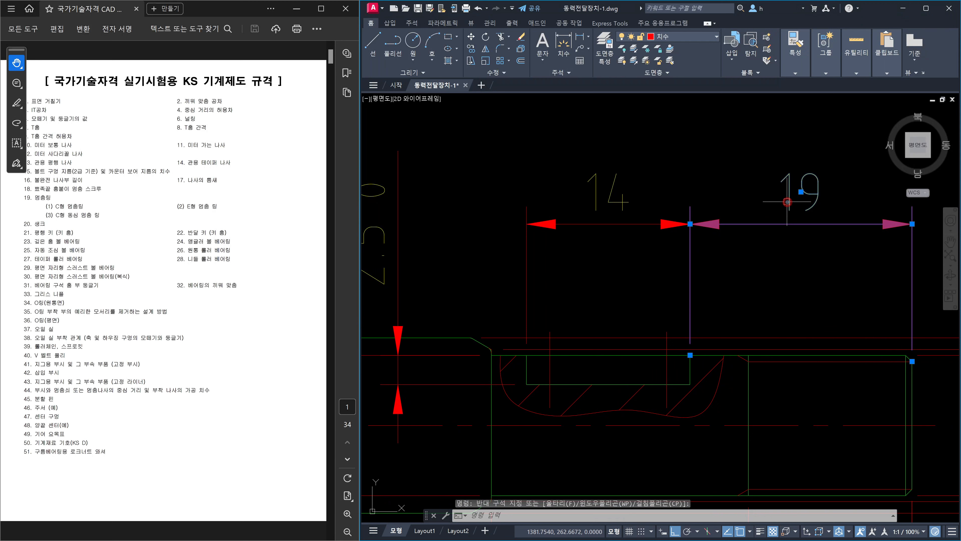
key(Delete)
key(Escape)
text(dli)
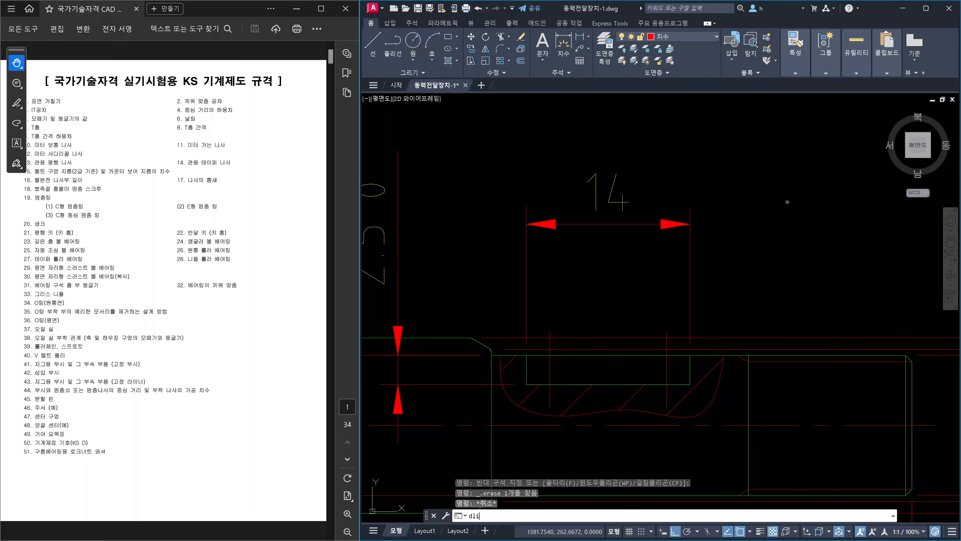
key(Return)
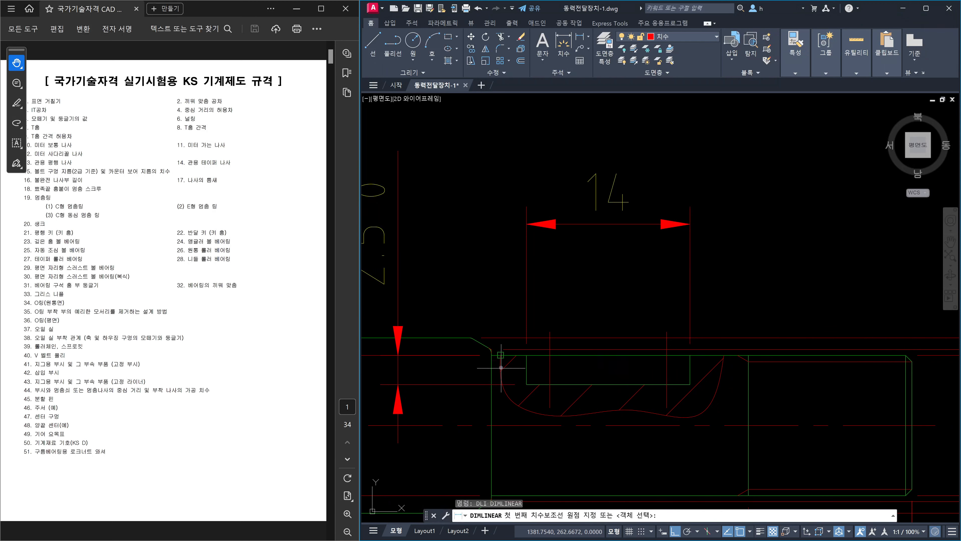
scroll(500, 366, up, 3)
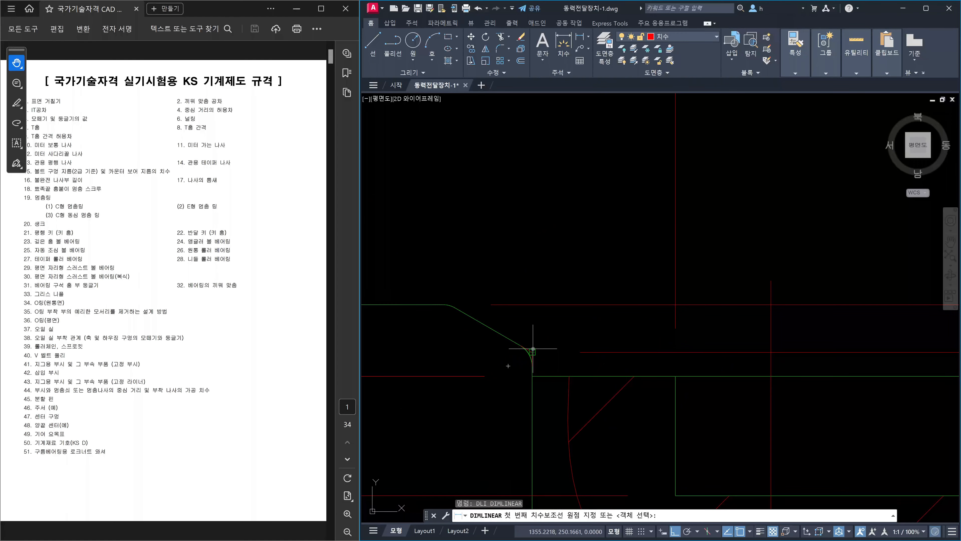
click(533, 348)
key(Escape)
Step: Add a horizontal linear dimension from the right keyway's left end to the adjacent shoulder, in line with the 14 dimension
key(space)
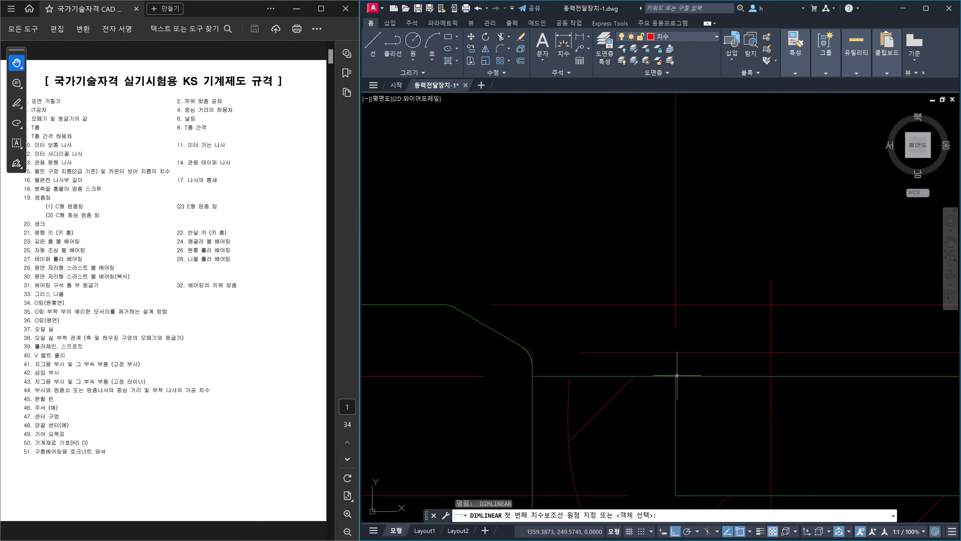
click(677, 375)
click(533, 350)
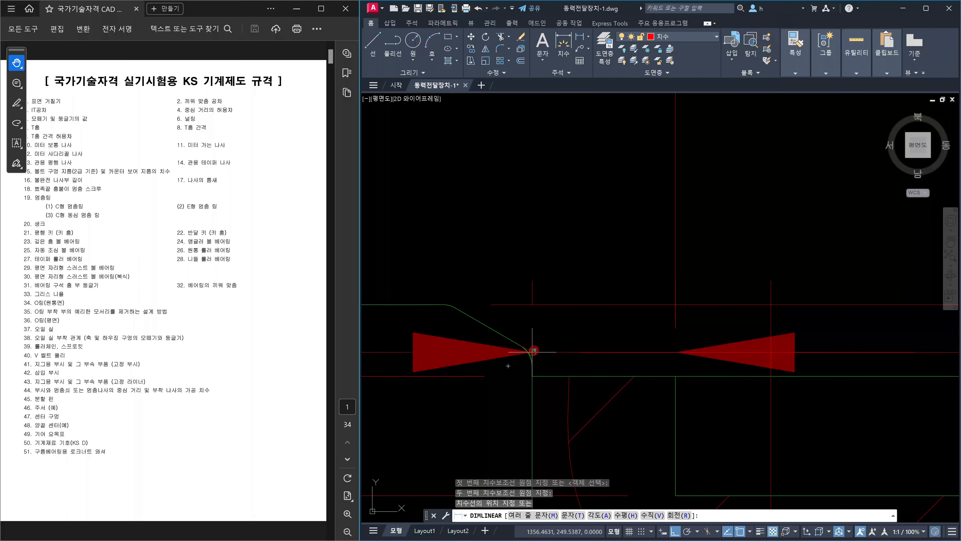
scroll(676, 286, down, 3)
scroll(680, 256, down, 1)
scroll(683, 216, up, 1)
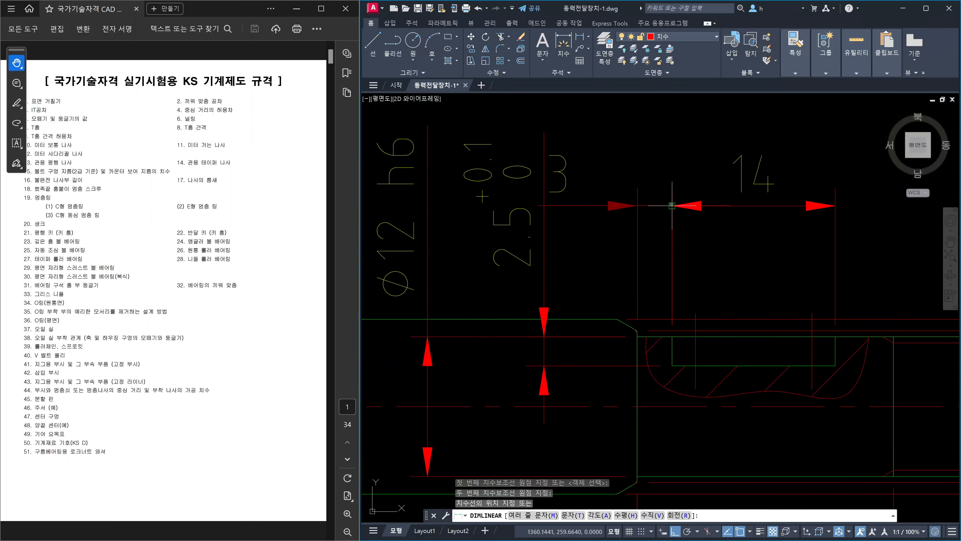
scroll(672, 205, up, 4)
click(674, 209)
key(Escape)
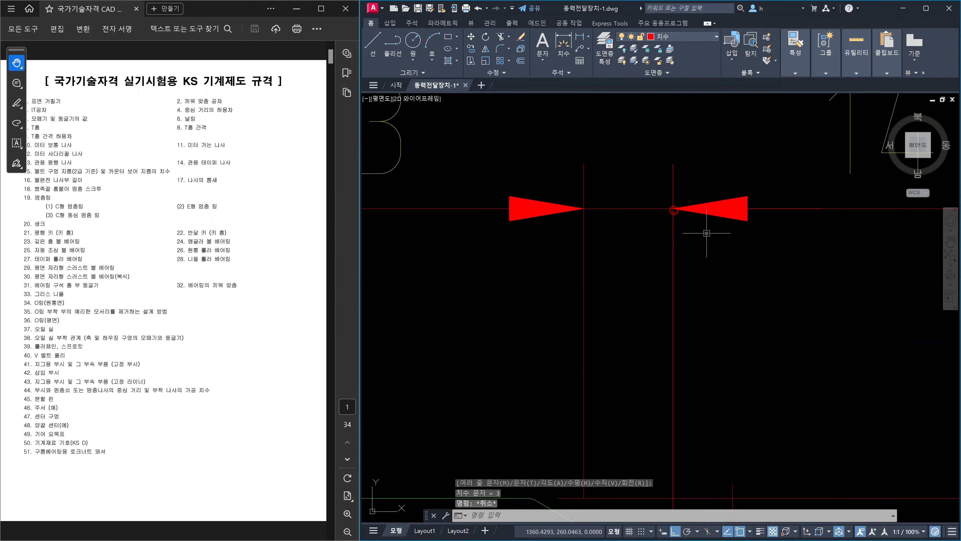
Step: Compare the shaft's left and right end faces as possible reference faces for the length dimensions
scroll(706, 232, down, 5)
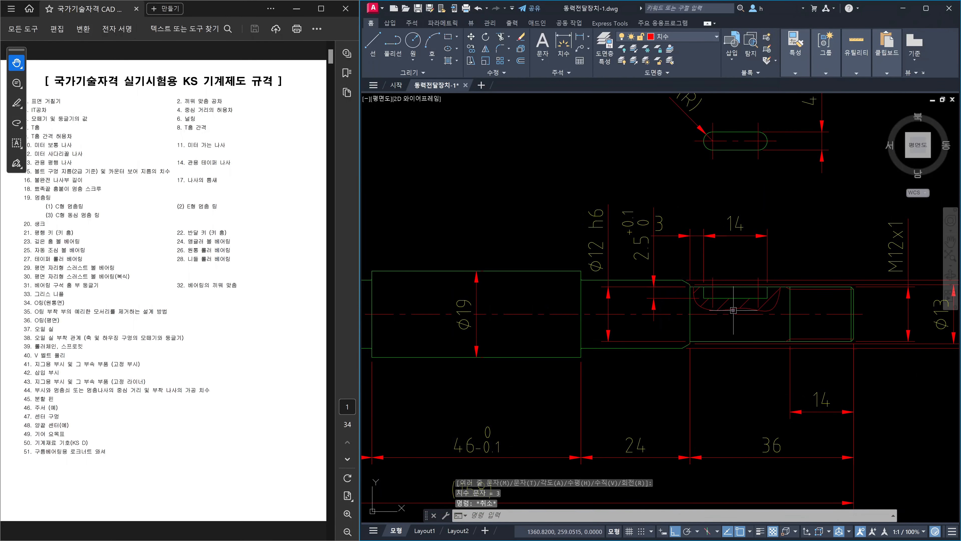
scroll(733, 310, down, 2)
mouse_move(626, 374)
middle_down()
mouse_move(706, 372)
mouse_move(791, 389)
middle_up()
scroll(494, 366, up, 4)
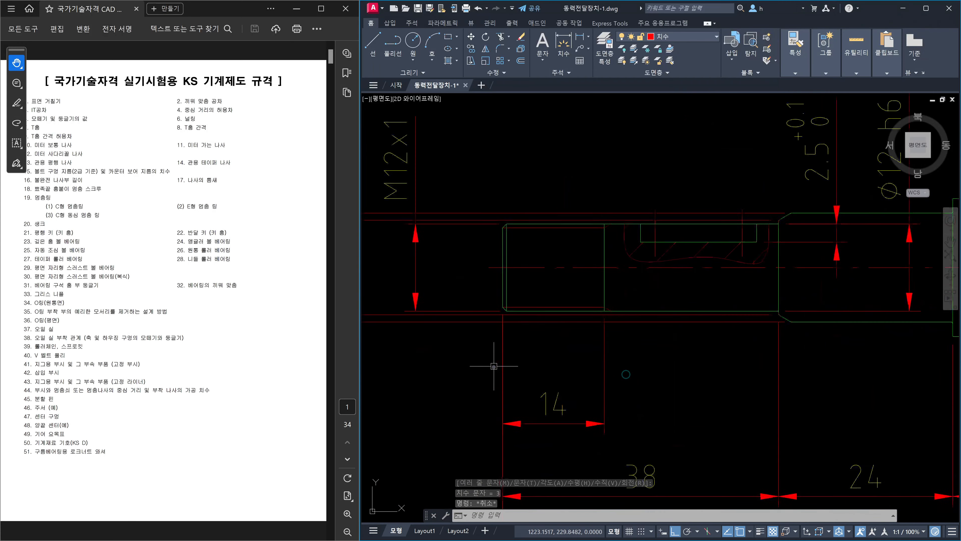
click(500, 289)
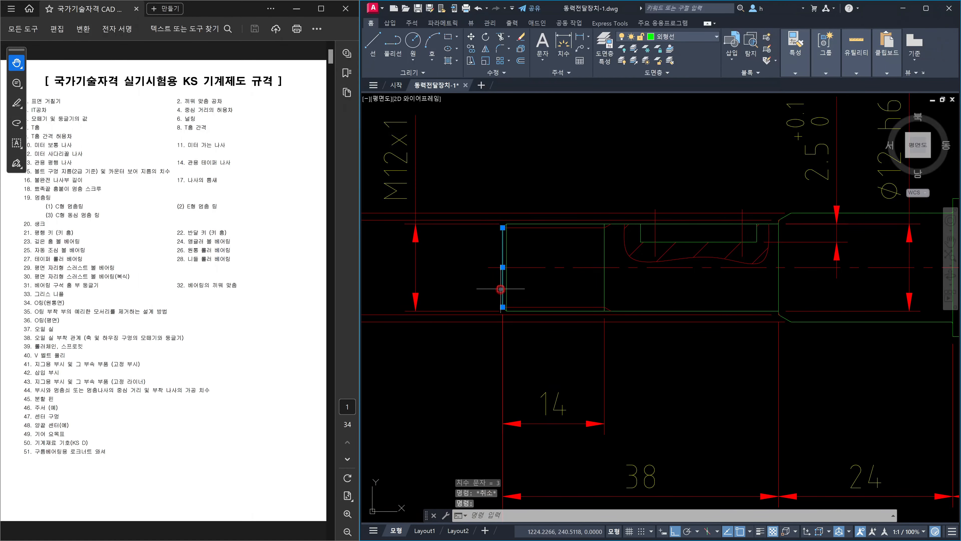
scroll(701, 370, down, 3)
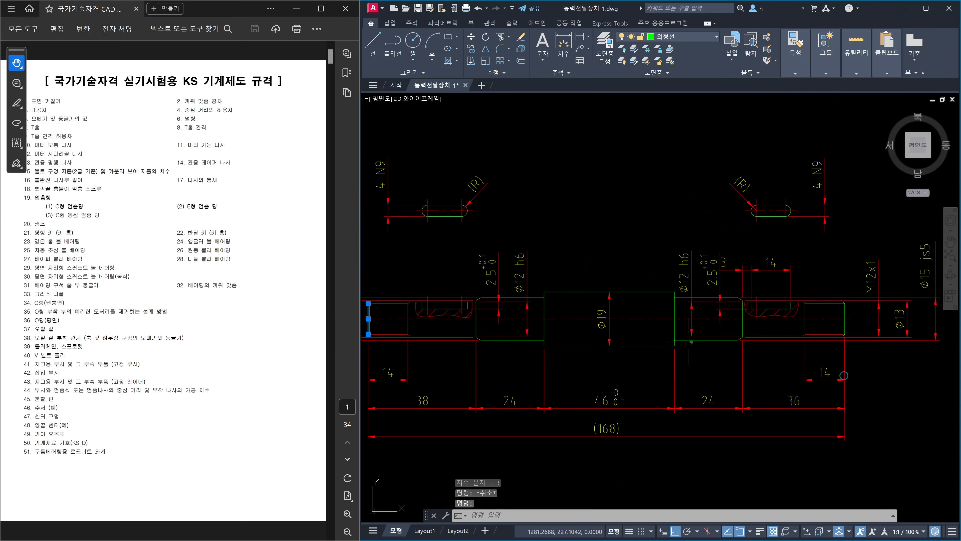
scroll(845, 330, up, 5)
click(843, 325)
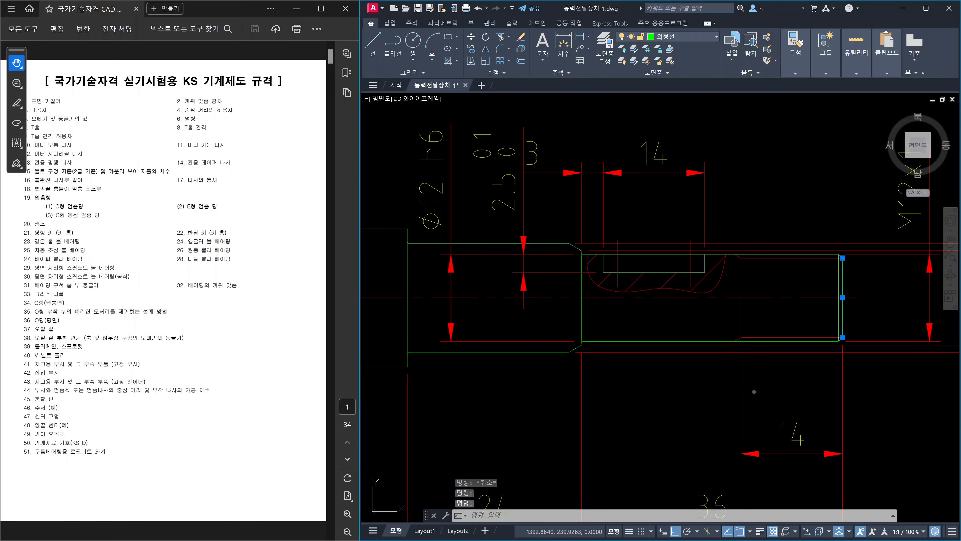
key(Escape)
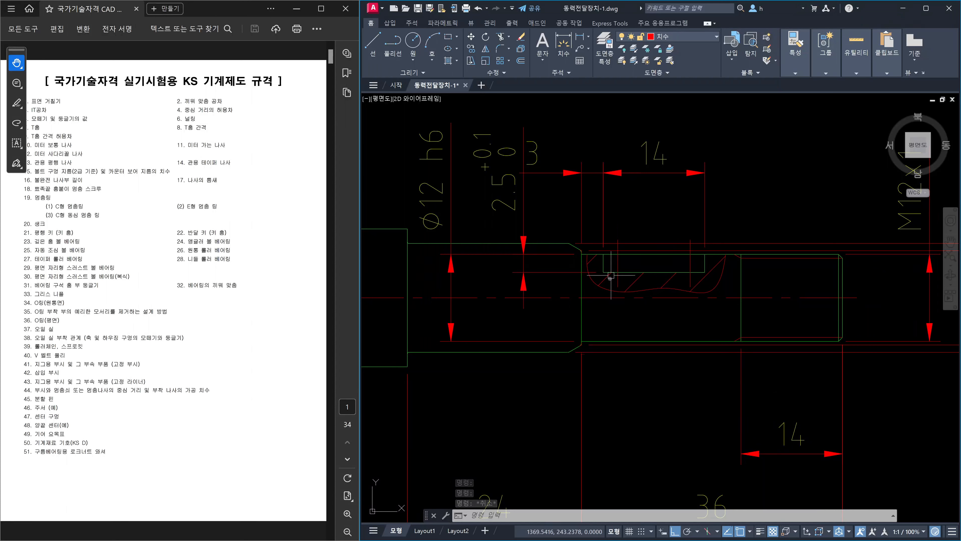
Step: Delete both horizontal dimensions above the right keyway, the 3 and the 14
click(612, 215)
click(581, 215)
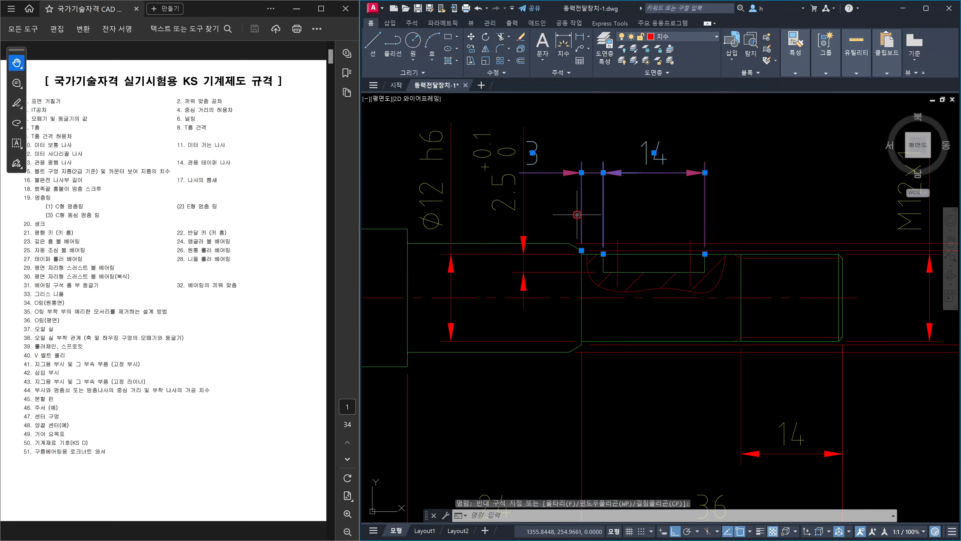
key(Delete)
key(Escape)
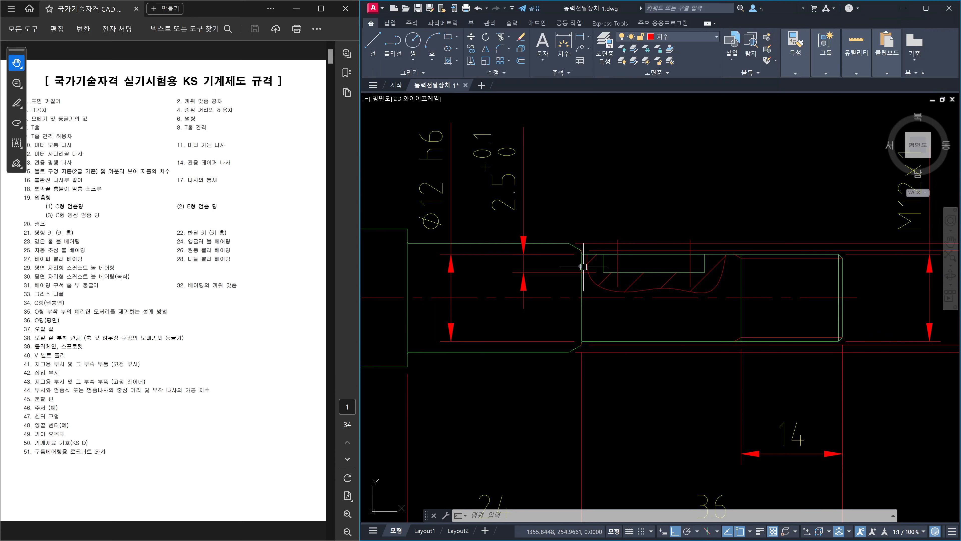
Step: Dimension the horizontal distance from the right keyway's left end to the shoulder, placing it level with the Ø19 section's top edge
mouse_move(580, 264)
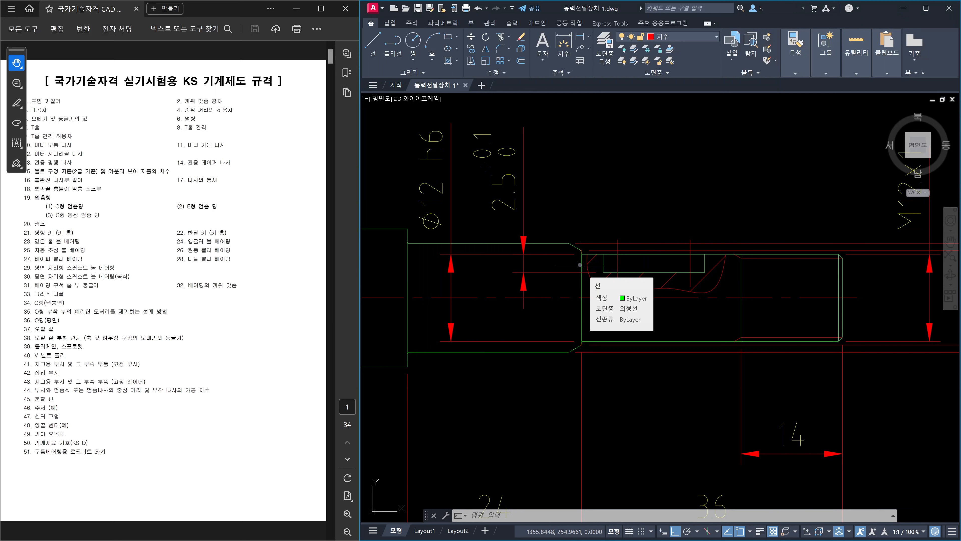
scroll(606, 263, down, 4)
middle_drag(583, 260, 631, 278)
scroll(632, 278, up, 4)
key(Escape)
key(Escape)
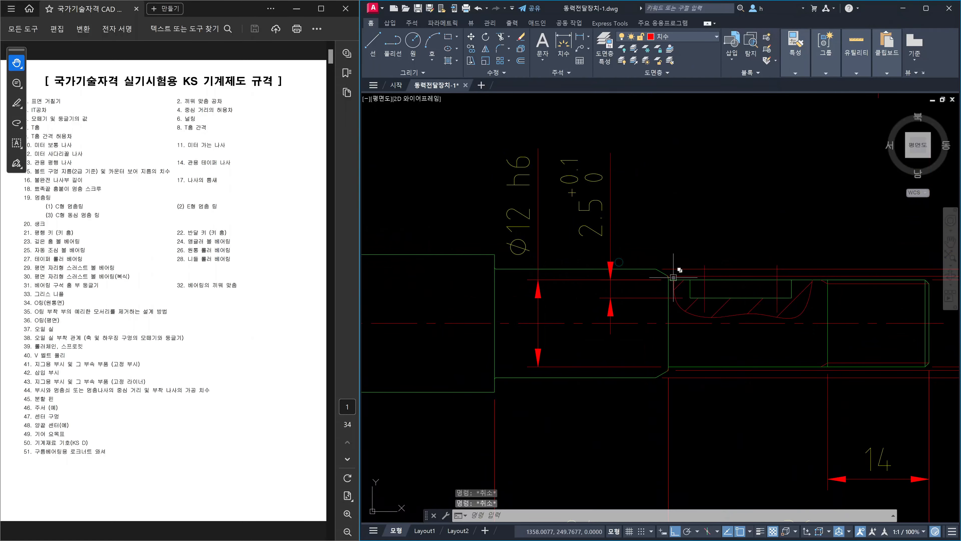
text(DLI)
key(Return)
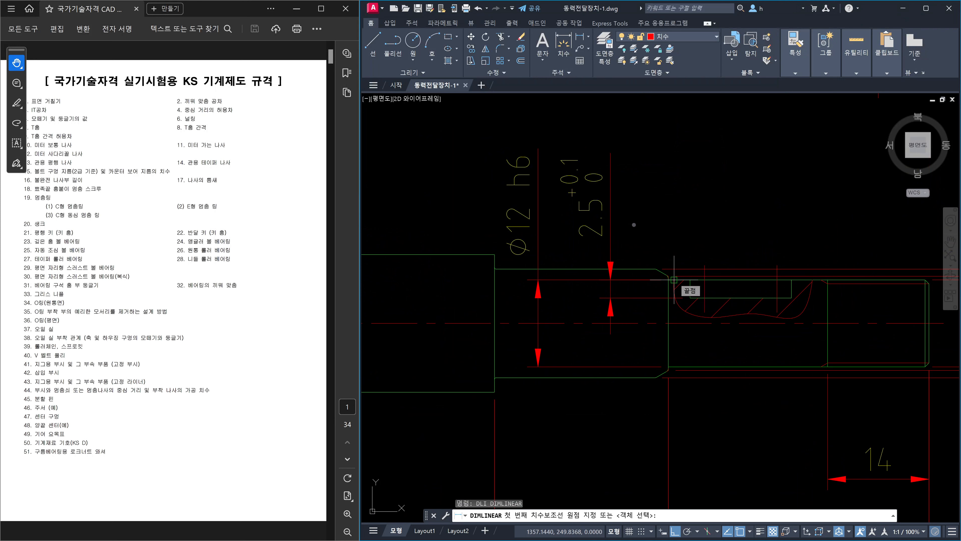
scroll(635, 223, up, 4)
click(669, 279)
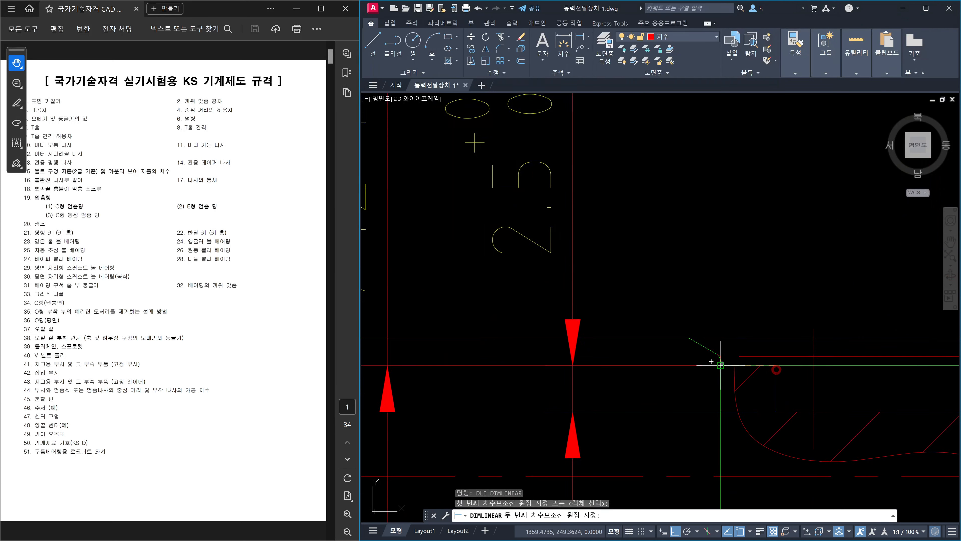
scroll(721, 365, up, 4)
click(720, 346)
scroll(720, 346, down, 4)
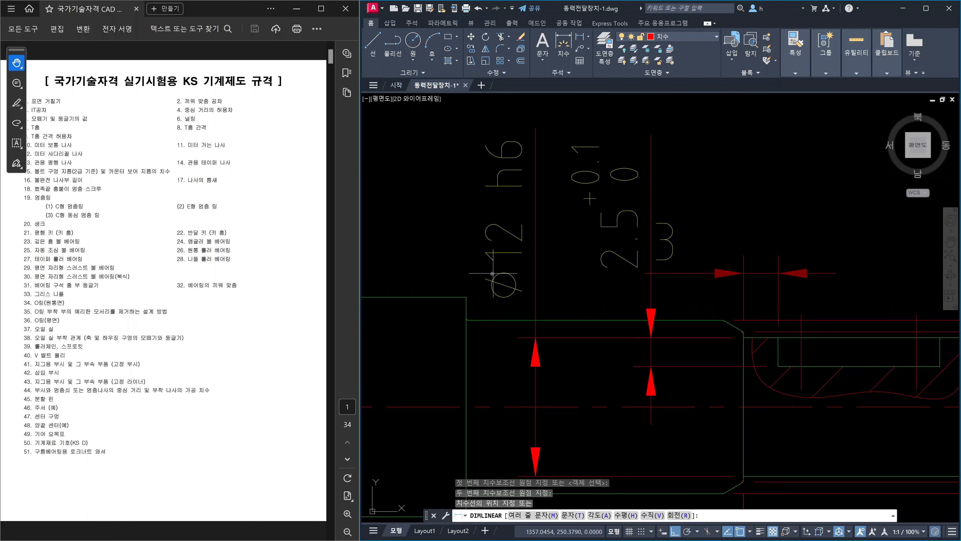
click(469, 299)
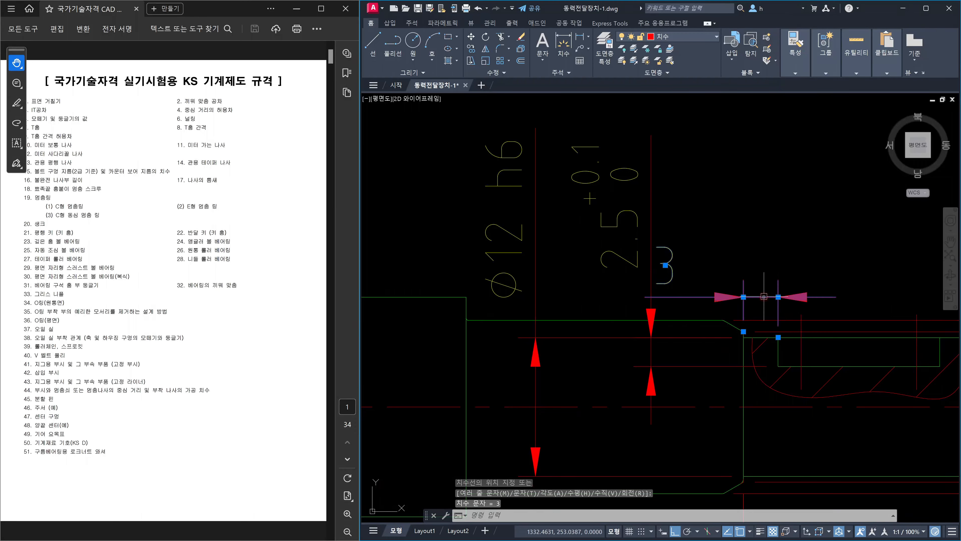
Step: Raise the dimension line of the keyway-to-shoulder dimension by 12 units
click(760, 297)
click(778, 297)
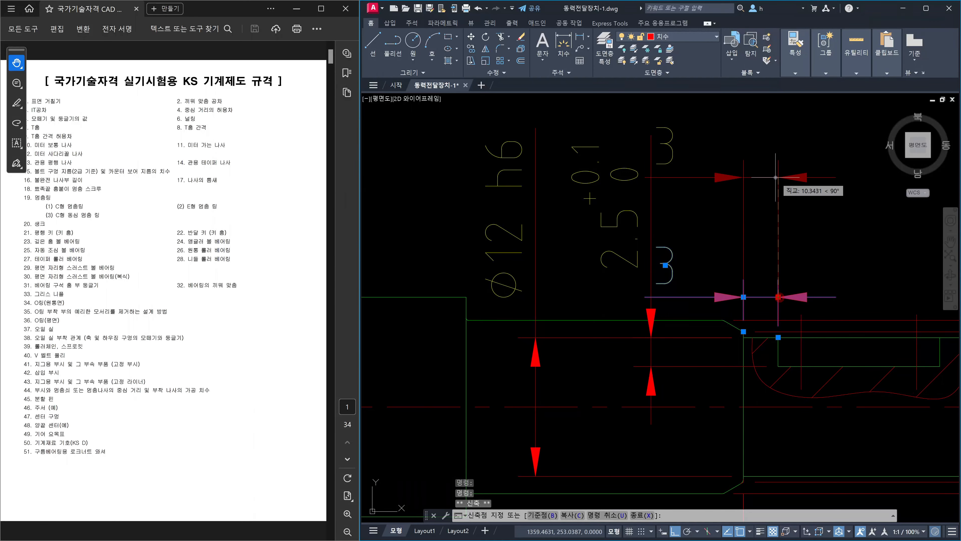
text(12)
key(Return)
key(Escape)
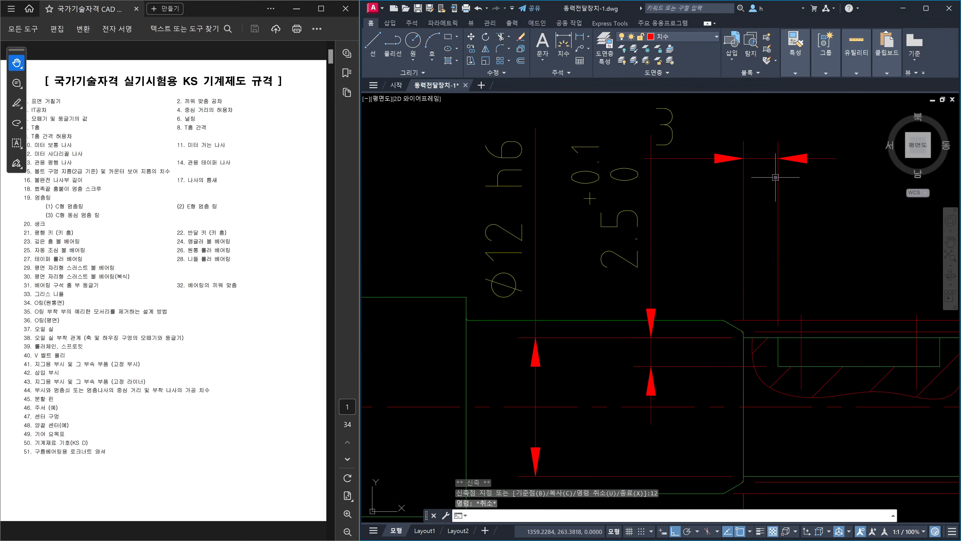
click(691, 228)
click(595, 205)
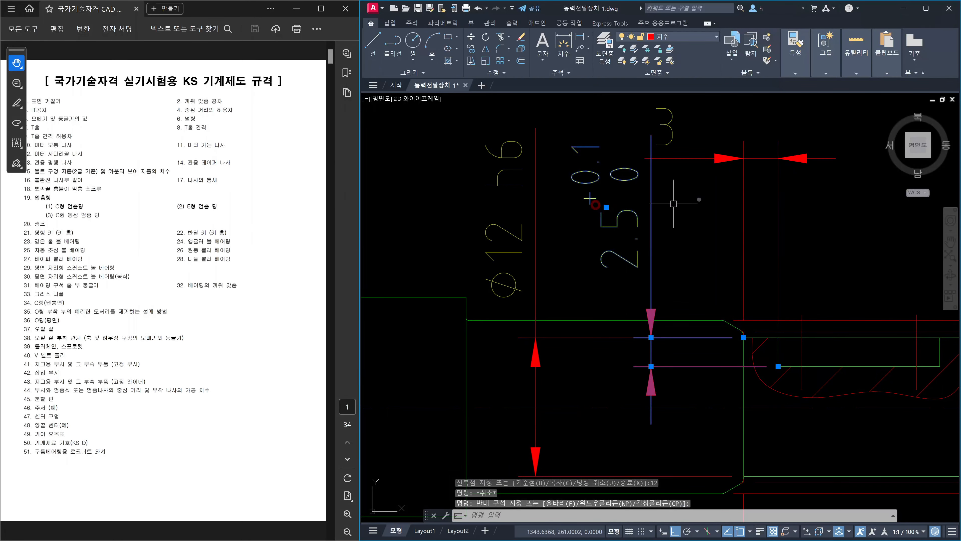
key(Escape)
Step: Move both keyway plan views, together with their 4 N9 and (R) dimensions, straight up away from the shaft
middle_drag(701, 199, 675, 322)
scroll(796, 322, down, 6)
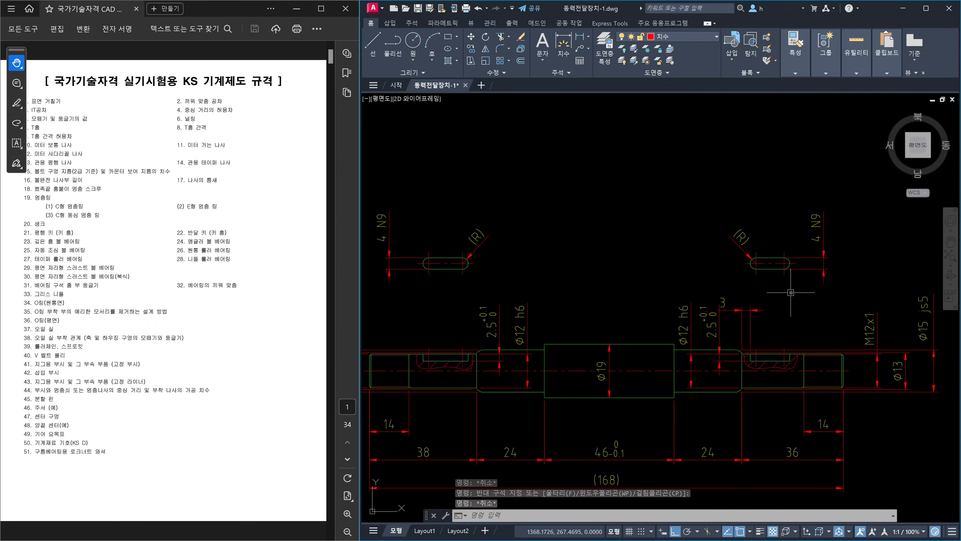
text(m)
key(Return)
click(848, 289)
click(727, 199)
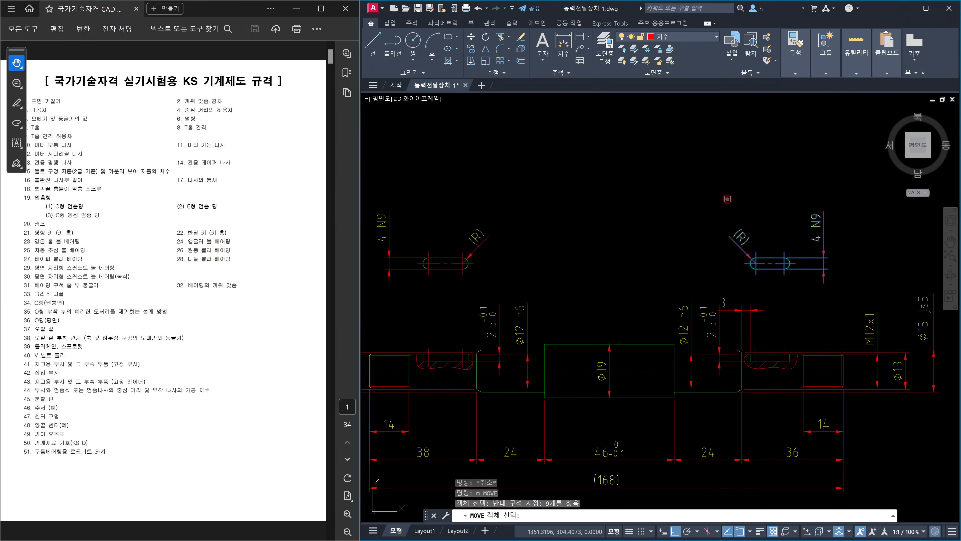
click(498, 287)
click(373, 203)
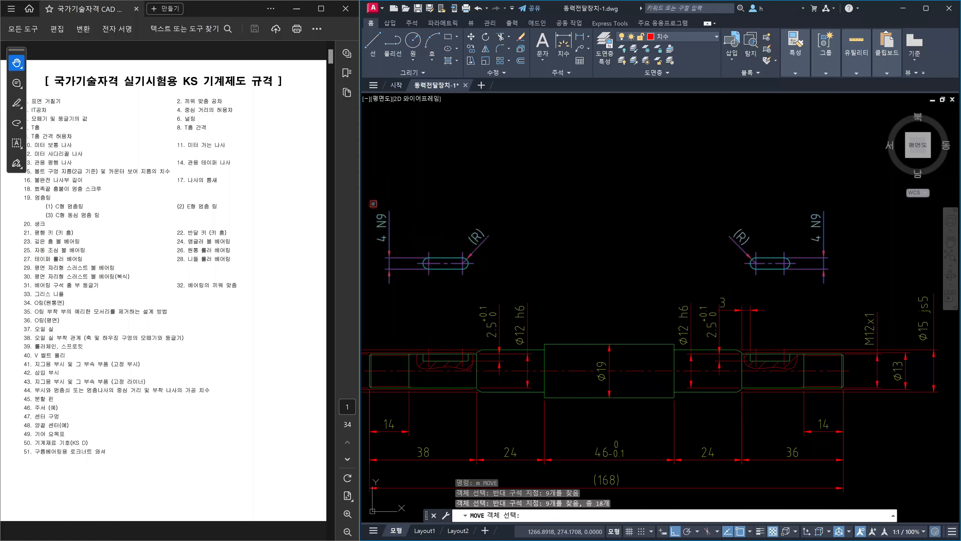
key(Return)
click(642, 284)
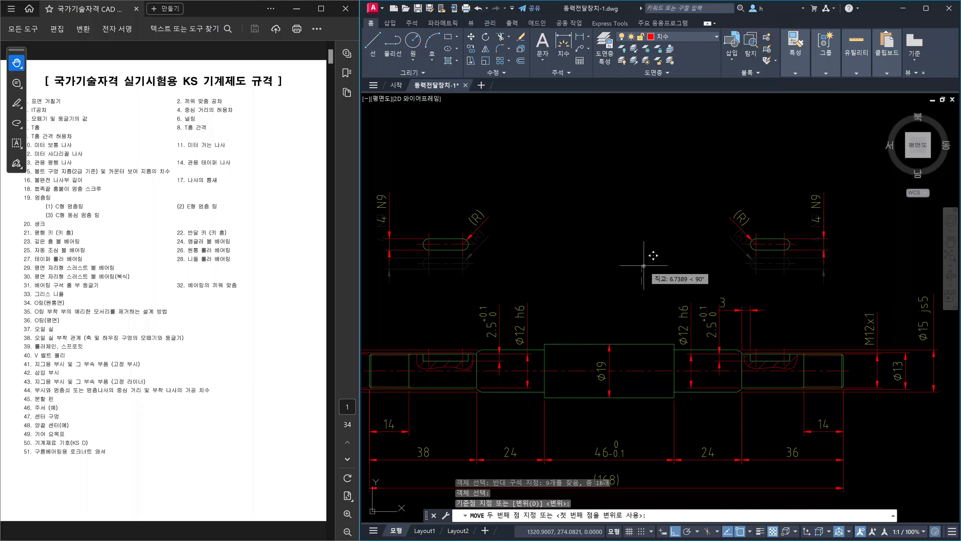
click(644, 259)
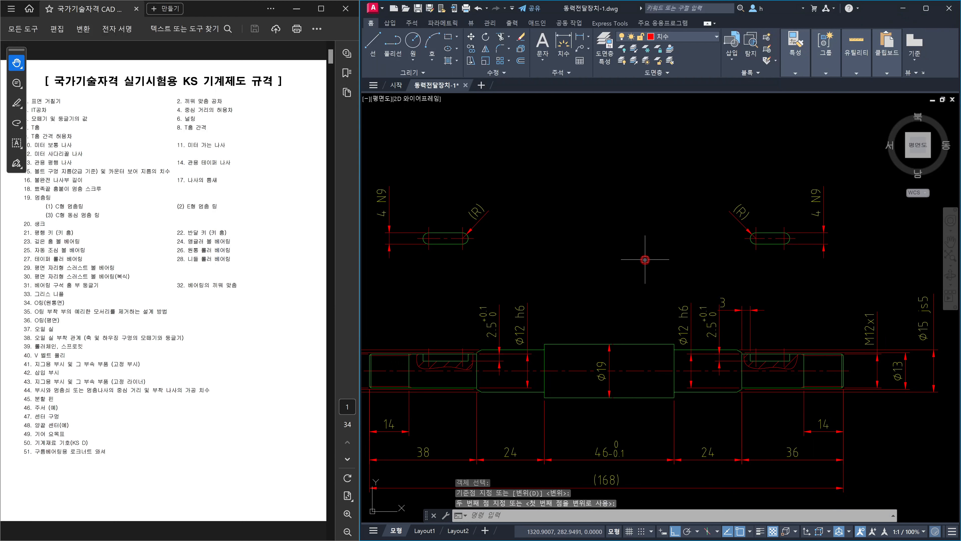
key(Escape)
Step: Stretch the dimension line of the right keyway-to-shoulder dimension vertically, away from the shaft
scroll(740, 306, up, 4)
text(s)
key(Return)
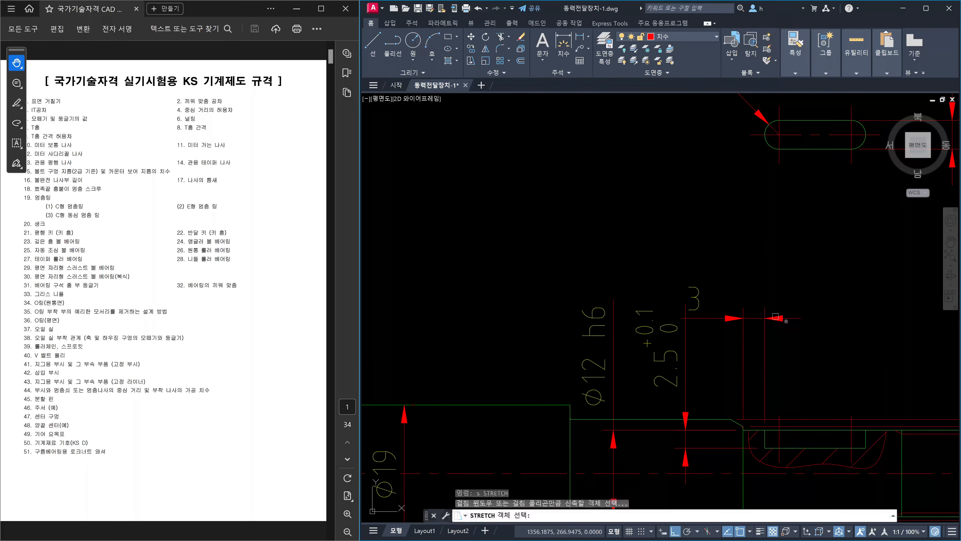
click(804, 332)
click(713, 289)
key(Return)
click(851, 348)
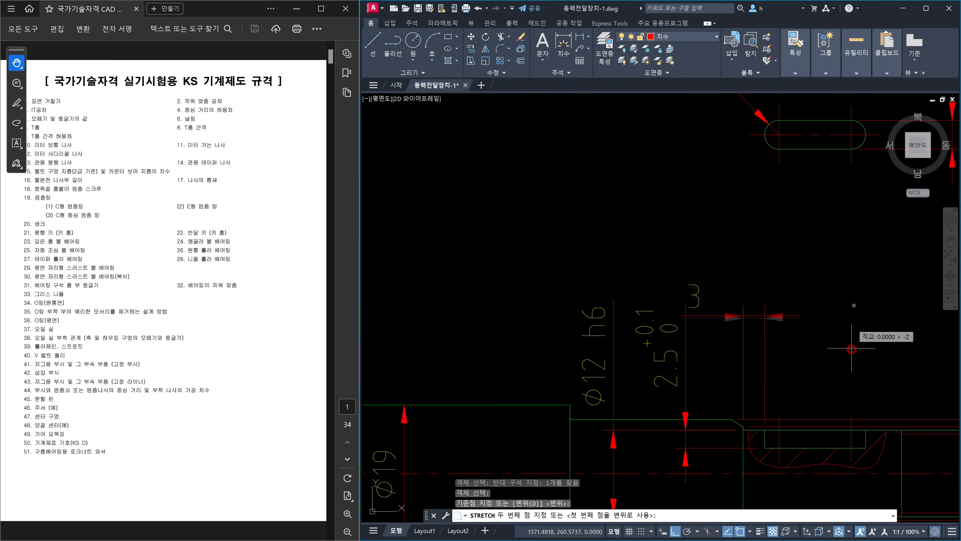
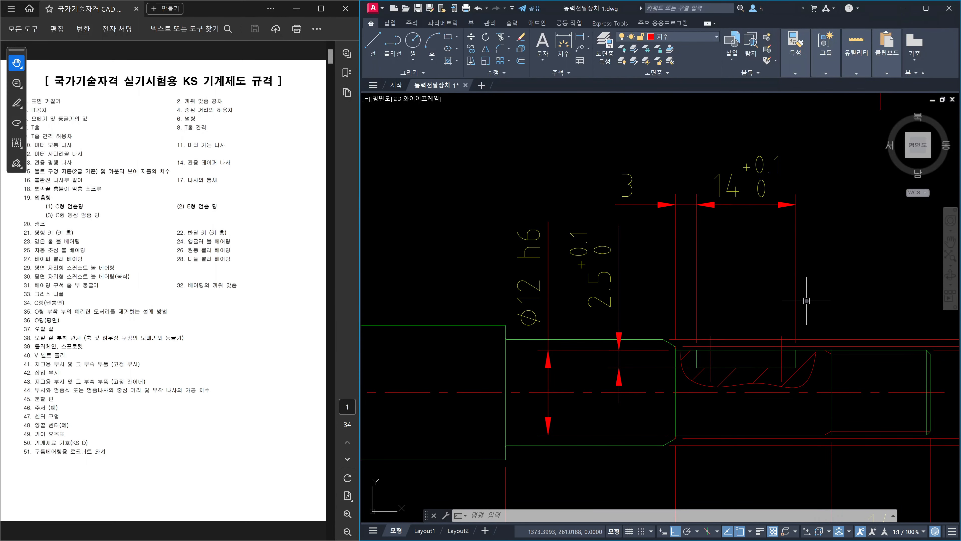
middle_drag(813, 301, 801, 341)
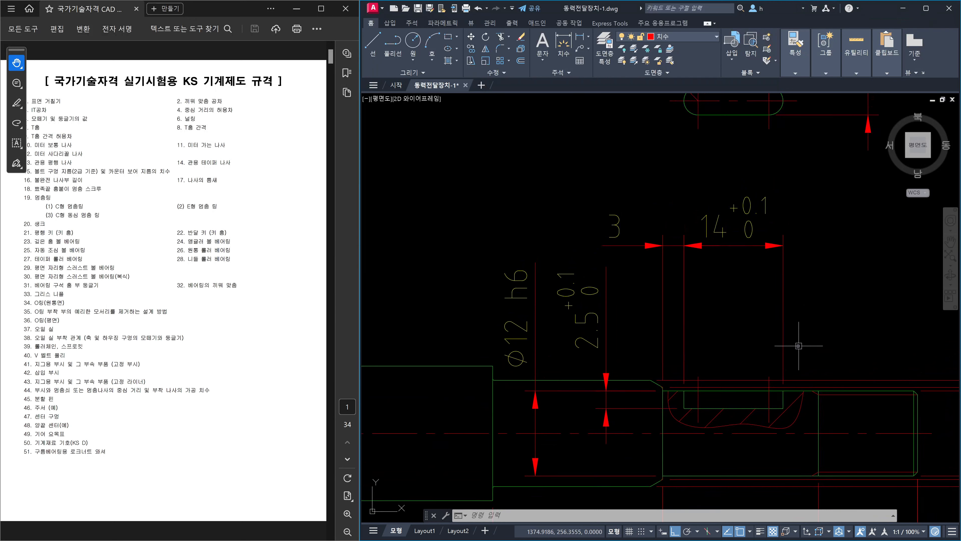
scroll(798, 345, down, 2)
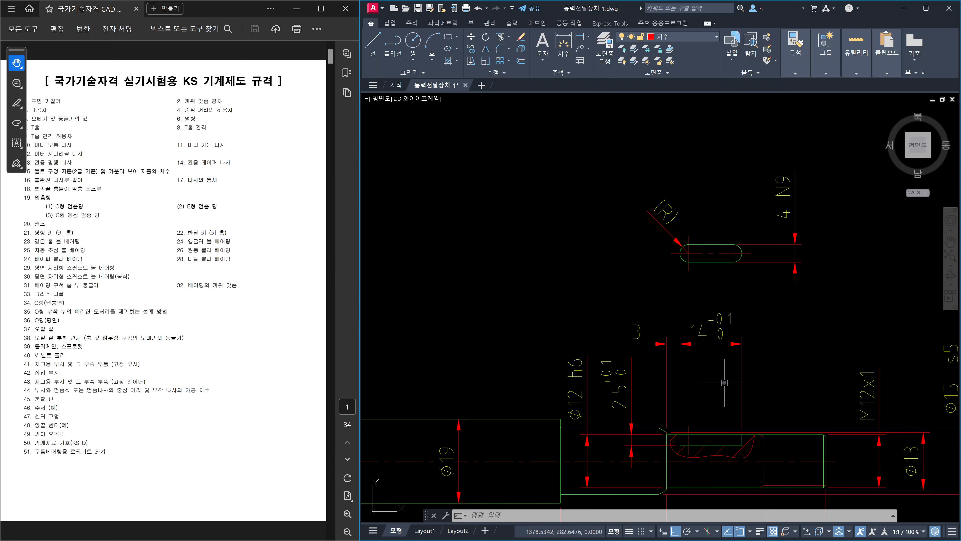
middle_drag(725, 382, 716, 322)
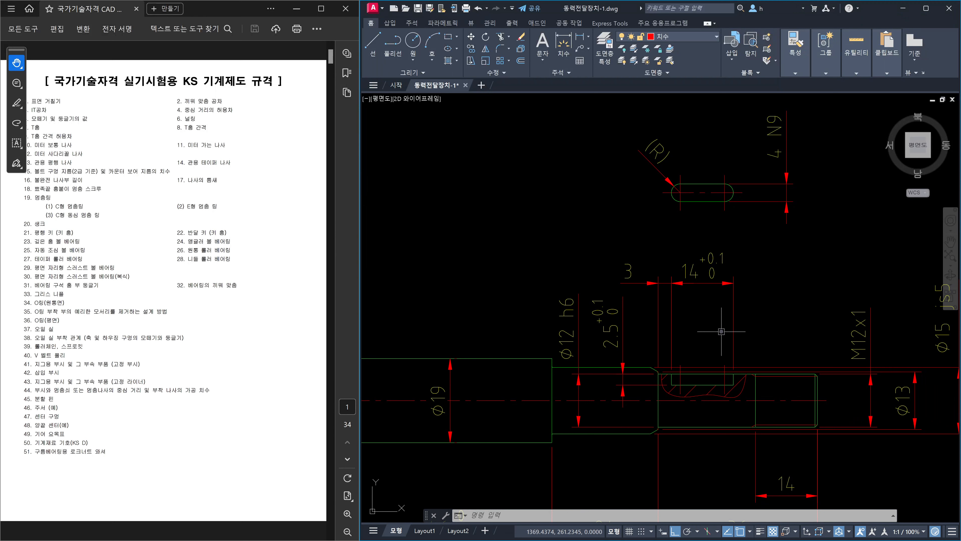
click(696, 273)
double_click(697, 273)
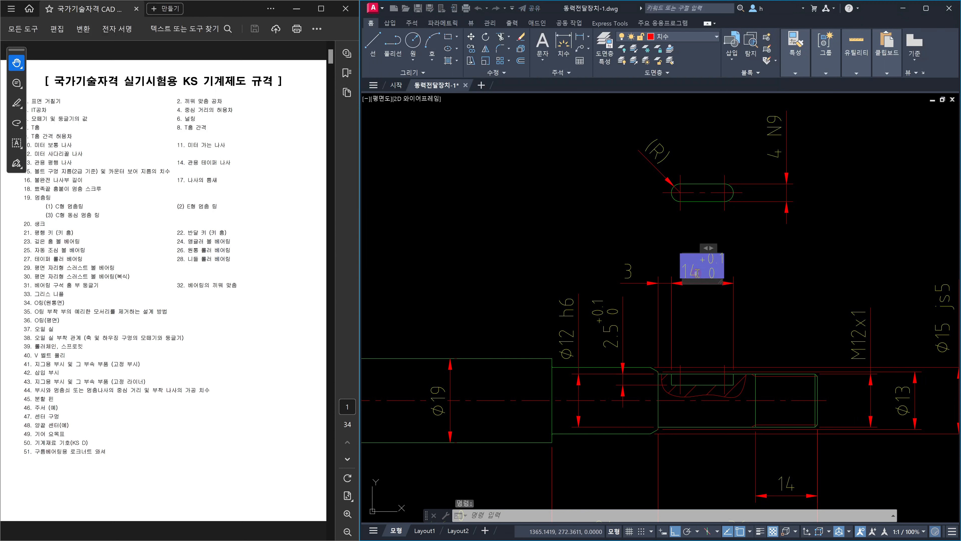
key(Escape)
key(Escape)
key(Escape)
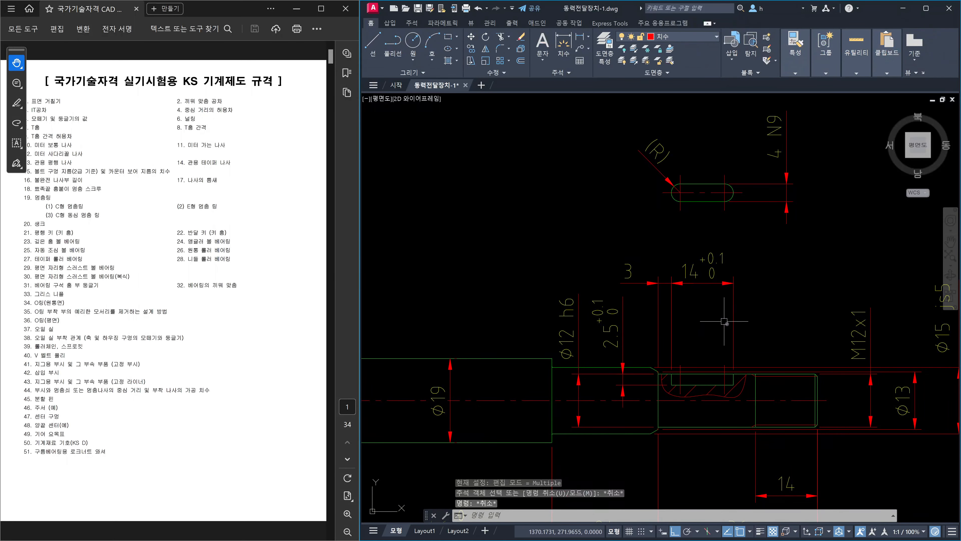
Step: Undo the property match that gave the right keyway's 14 length dimension its +0.1/0 tolerance
key(ctrl+z)
key(ctrl+z)
key(ctrl+z)
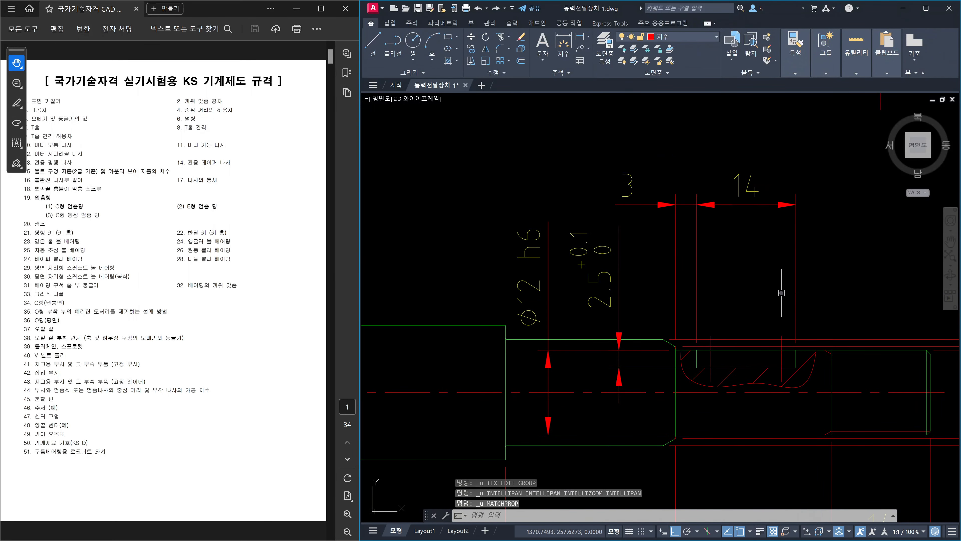
key(Escape)
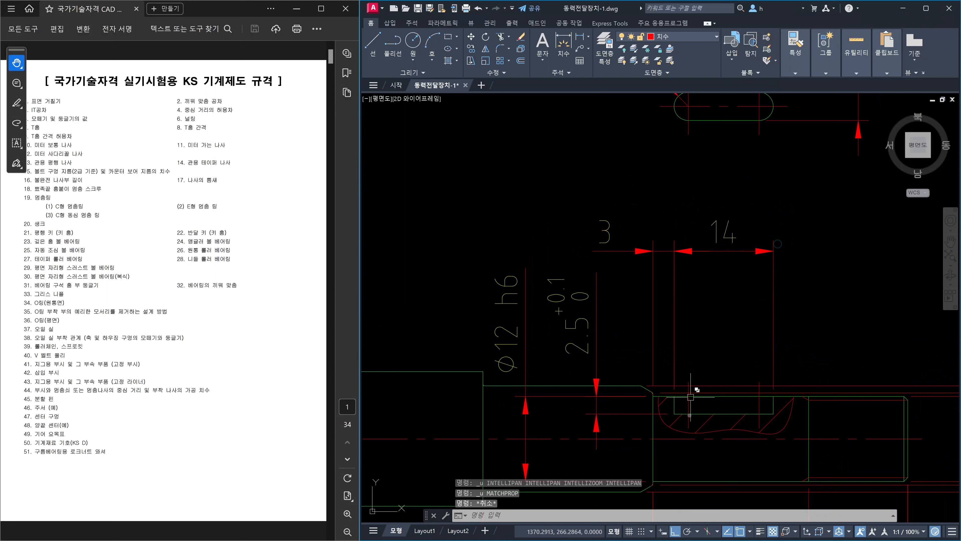
Step: Append the tolerance class H7 to the text of the right keyway's 14 length dimension
click(732, 237)
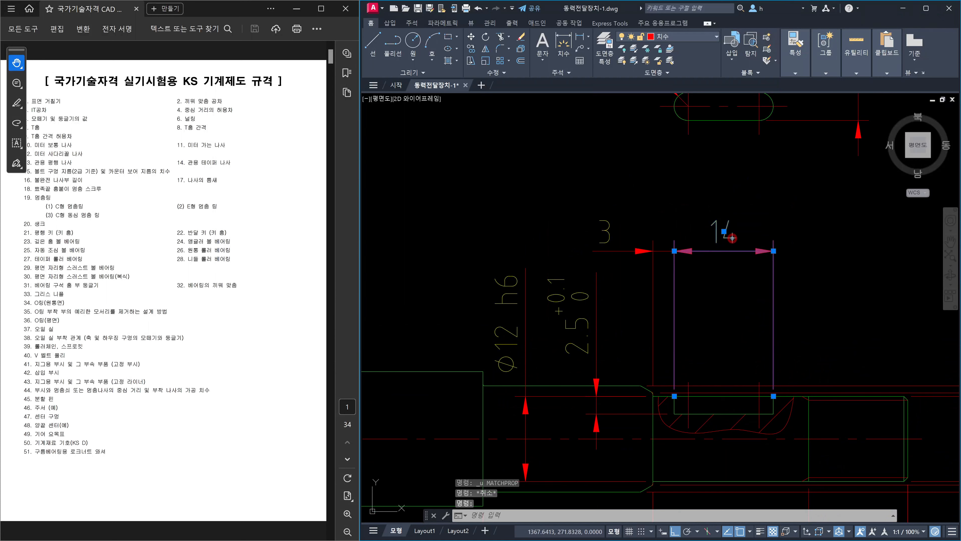
double_click(732, 237)
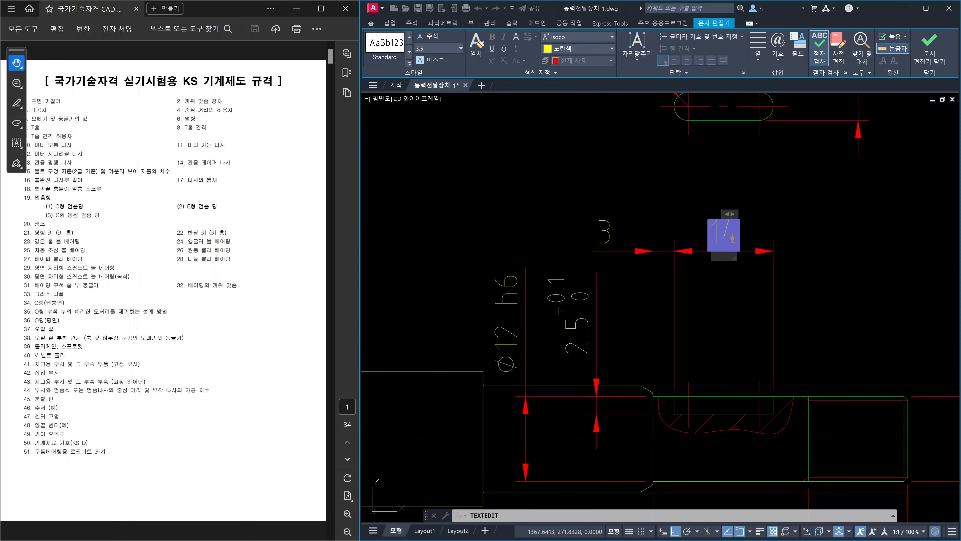
text(H7)
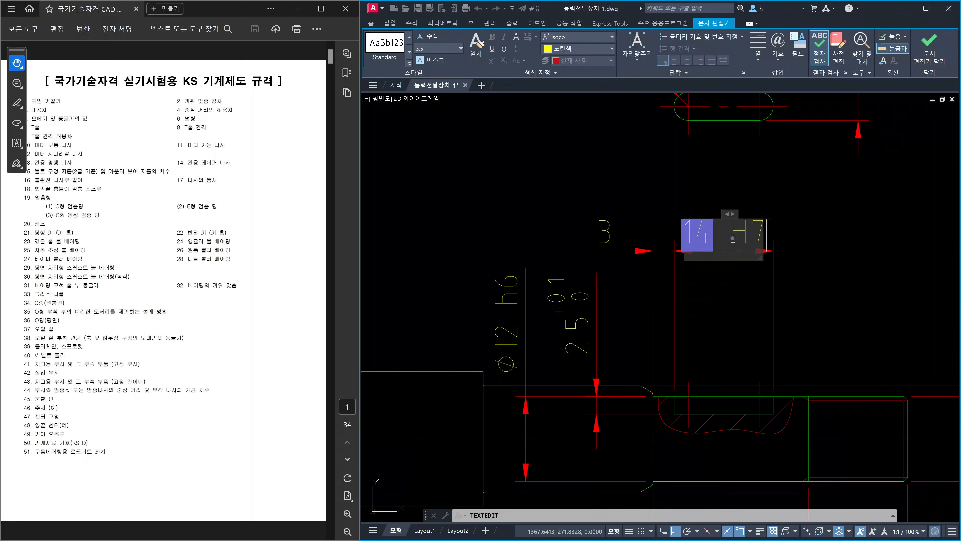
click(789, 271)
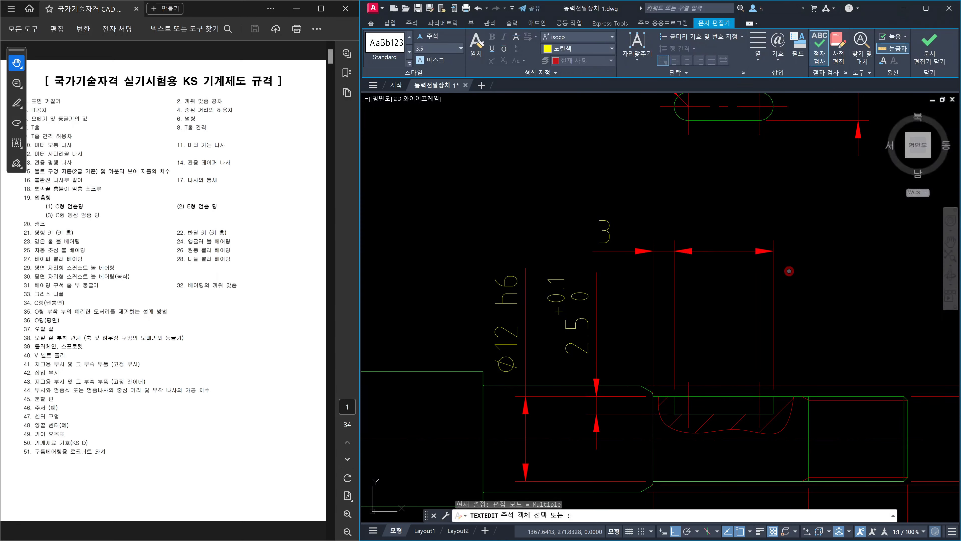
key(Escape)
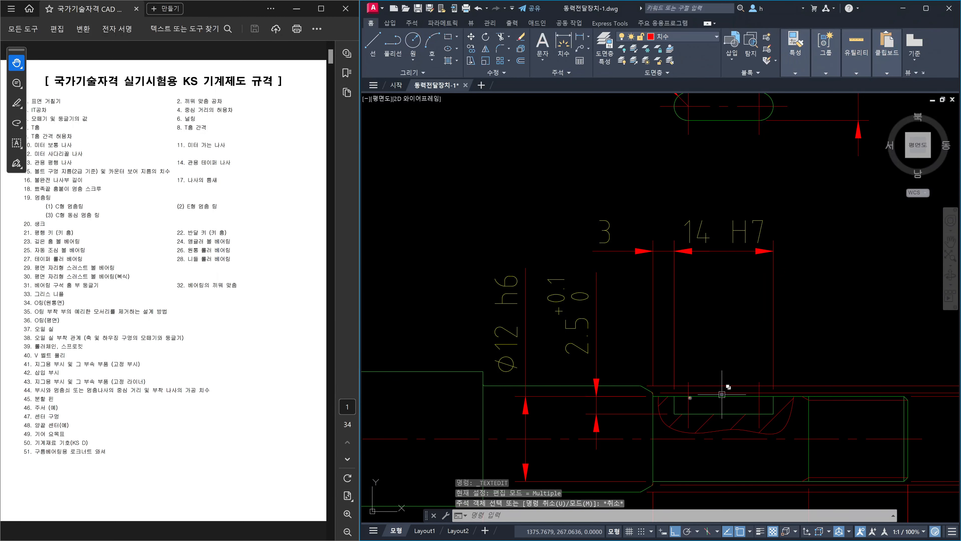
mouse_move(677, 413)
mouse_down()
mouse_move(681, 383)
mouse_move(721, 369)
mouse_move(772, 372)
mouse_up()
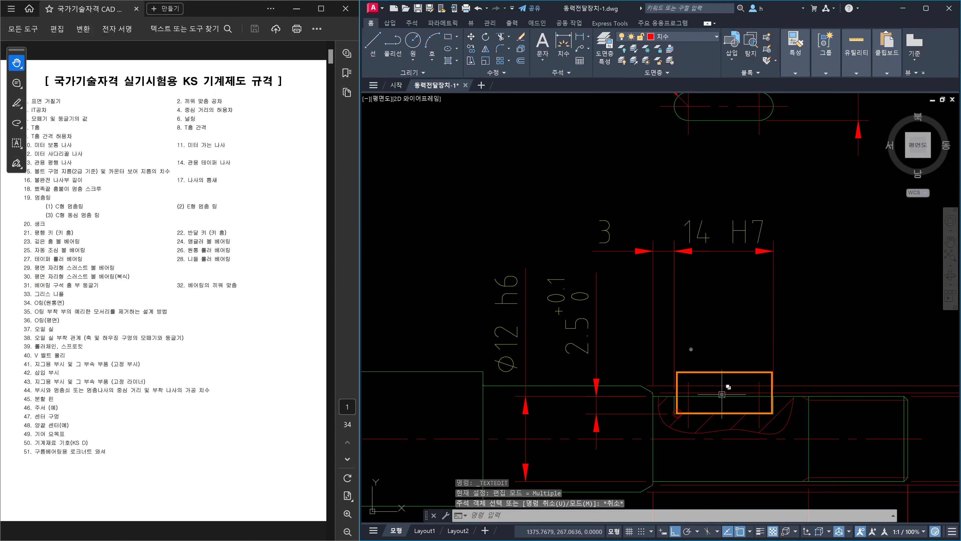
drag(705, 335, 701, 352)
mouse_move(716, 333)
mouse_down()
mouse_move(707, 346)
mouse_move(721, 345)
mouse_up()
mouse_move(716, 333)
mouse_down()
mouse_move(713, 352)
mouse_move(733, 338)
mouse_move(740, 352)
mouse_move(752, 339)
mouse_move(748, 347)
mouse_up()
mouse_move(764, 314)
mouse_down()
mouse_move(787, 303)
mouse_move(786, 314)
mouse_up()
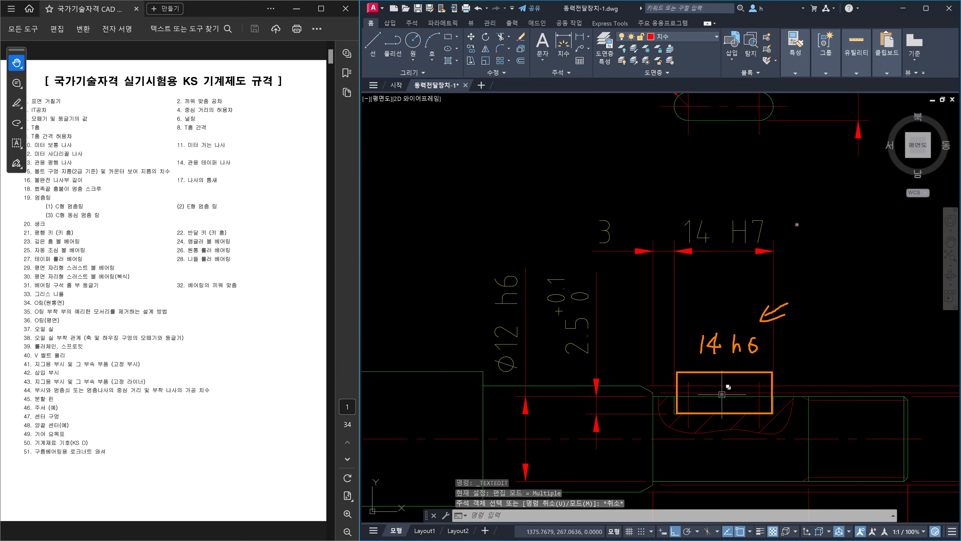
mouse_move(794, 225)
mouse_down()
mouse_move(801, 236)
mouse_move(826, 227)
mouse_move(825, 260)
mouse_up()
mouse_move(743, 220)
mouse_down()
mouse_move(752, 198)
mouse_move(770, 215)
mouse_up()
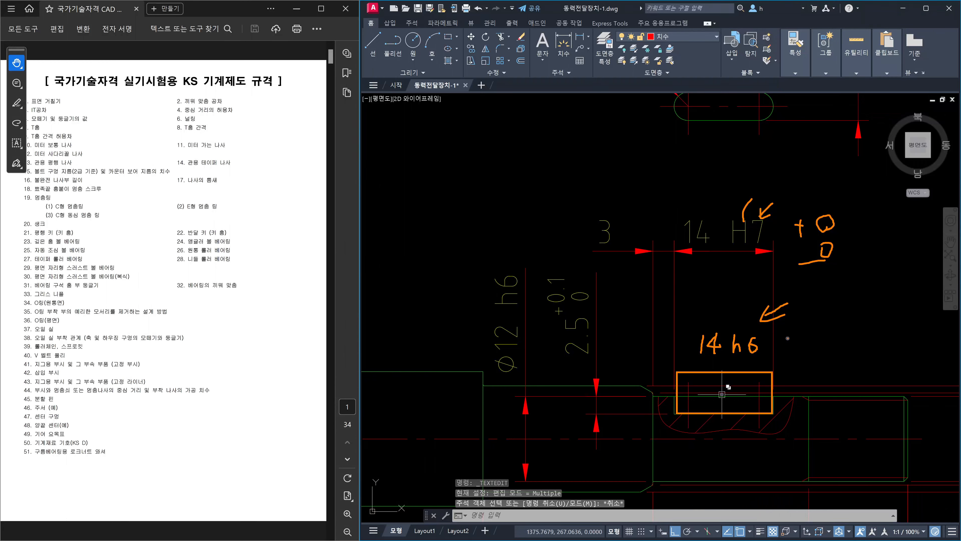
drag(789, 329, 793, 328)
mouse_move(776, 358)
mouse_down()
mouse_move(807, 366)
mouse_move(809, 350)
mouse_up()
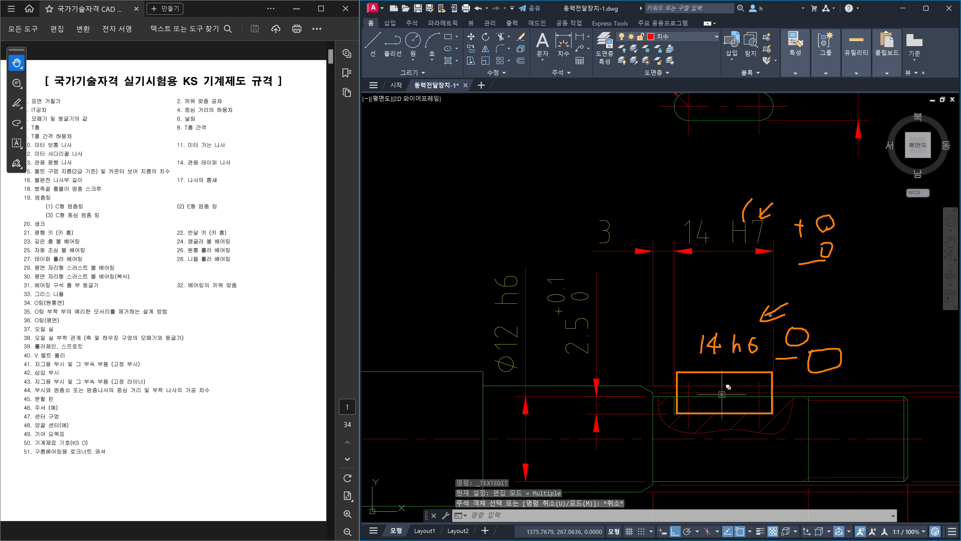
mouse_move(724, 214)
mouse_down()
mouse_move(724, 227)
mouse_move(767, 254)
mouse_move(768, 218)
mouse_move(724, 214)
mouse_up()
mouse_move(706, 316)
mouse_down()
mouse_move(739, 319)
mouse_move(713, 326)
mouse_up()
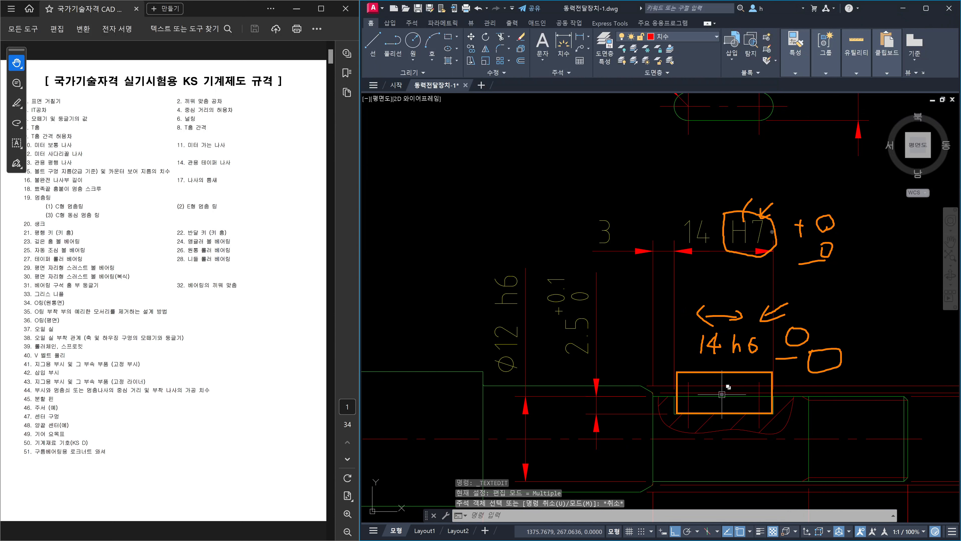
mouse_move(783, 185)
mouse_down()
mouse_move(765, 220)
mouse_move(792, 210)
mouse_up()
mouse_move(611, 243)
mouse_down()
mouse_move(585, 215)
mouse_move(616, 266)
mouse_up()
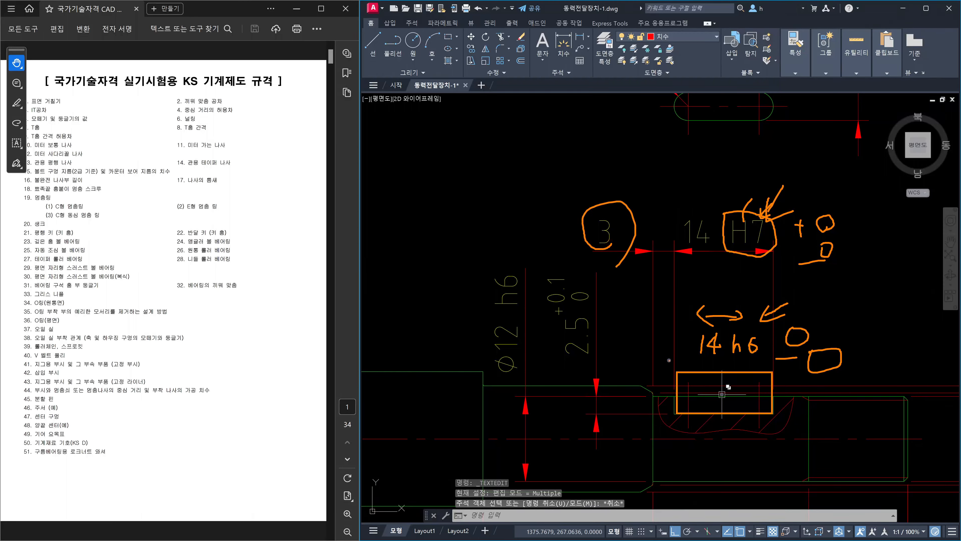
mouse_move(669, 360)
mouse_down()
mouse_move(658, 360)
mouse_move(690, 365)
mouse_up()
drag(772, 302, 757, 324)
key(Escape)
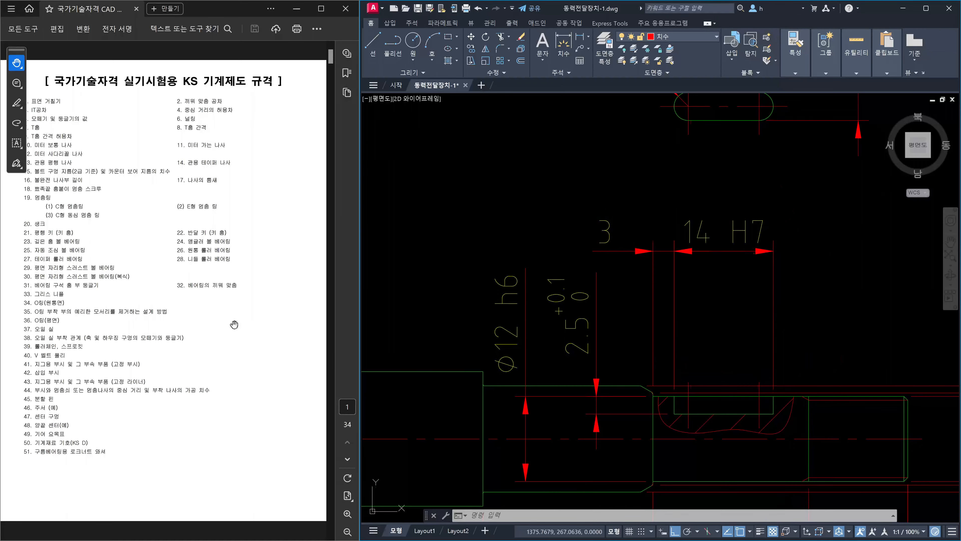
Step: Switch to the KS drafting standards PDF and look up the IT7 tolerance for a 14 mm size in the IT tolerance table
click(214, 318)
scroll(214, 318, down, 3)
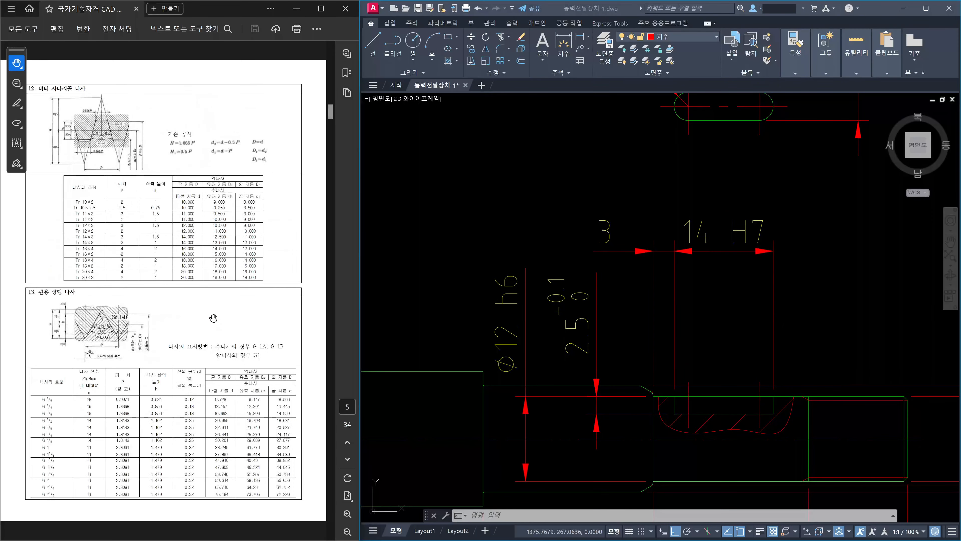
scroll(210, 316, up, 6)
scroll(210, 316, down, 1)
ctrl+scroll(108, 322, up, 2)
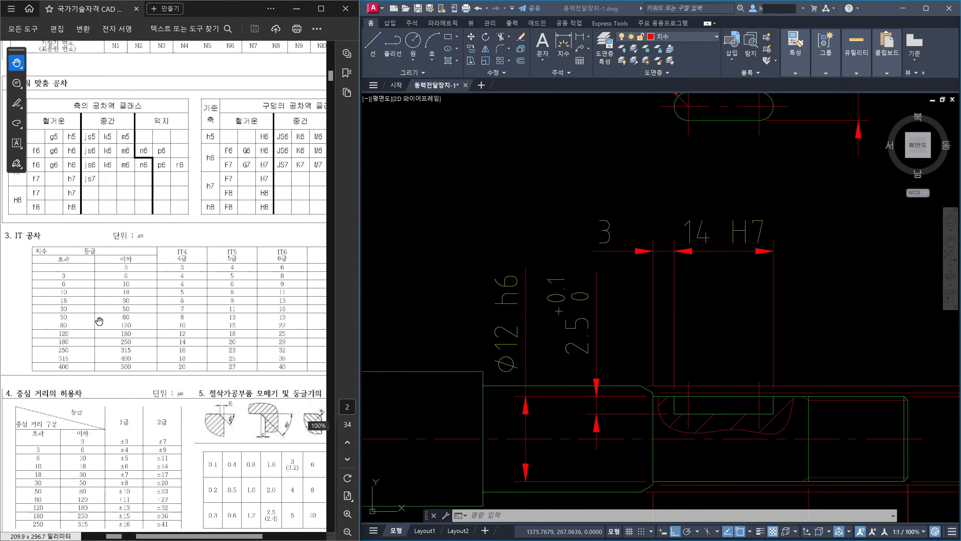
ctrl+scroll(110, 325, up, 1)
ctrl+scroll(114, 328, down, 3)
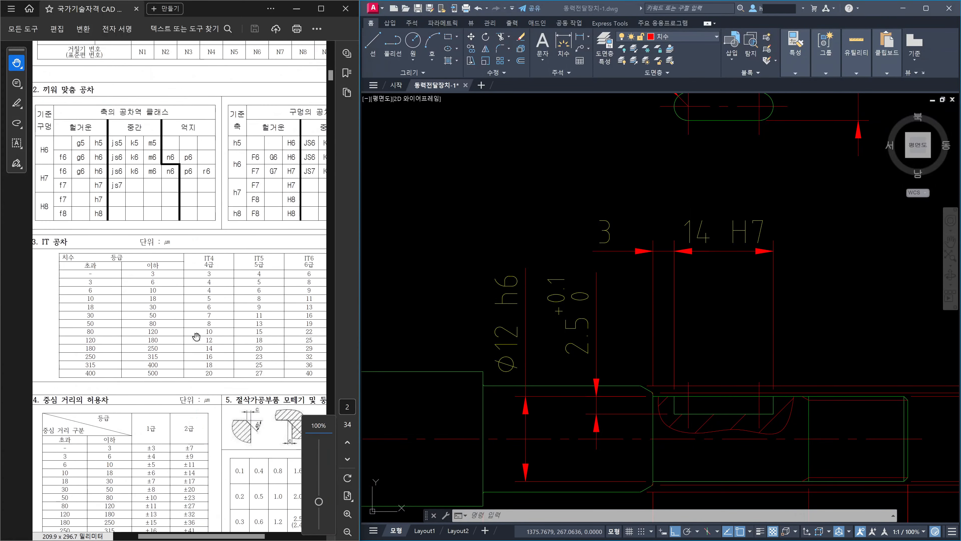
drag(265, 338, 183, 338)
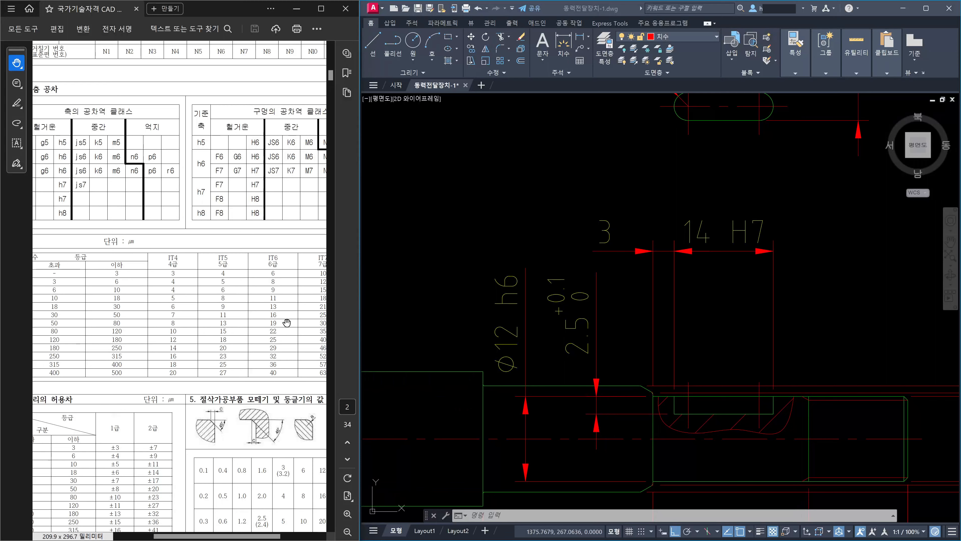
drag(287, 322, 229, 323)
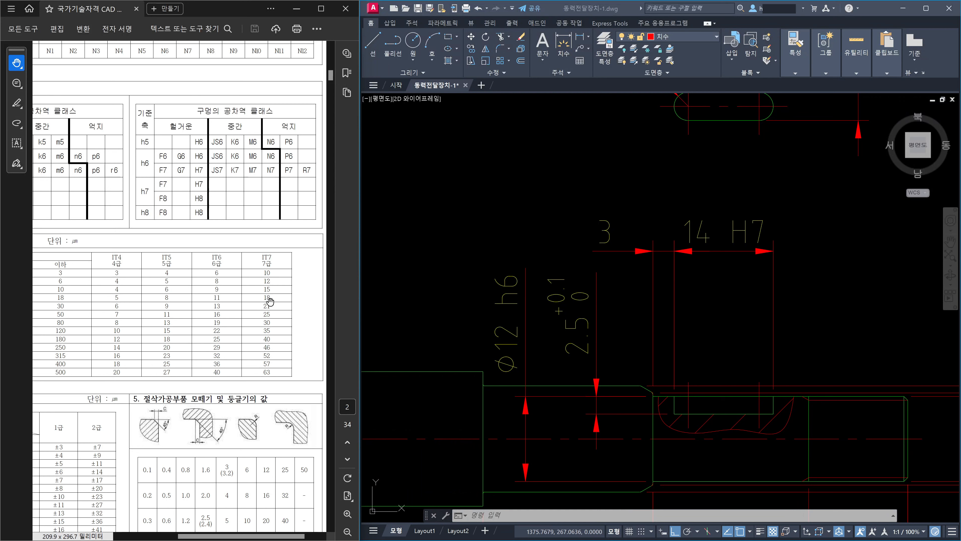
click(849, 249)
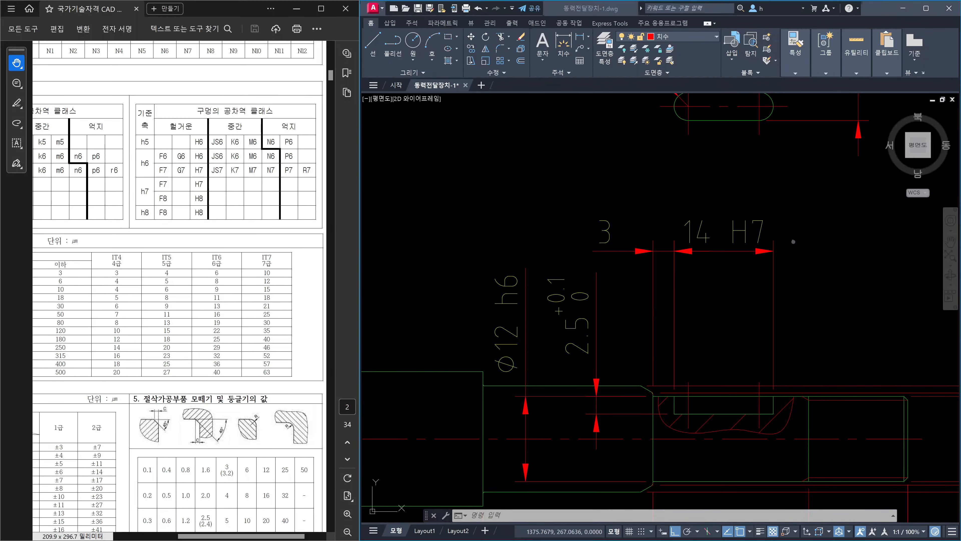
mouse_move(793, 237)
mouse_down()
mouse_move(798, 221)
mouse_move(830, 213)
mouse_move(852, 228)
mouse_move(874, 215)
mouse_move(867, 207)
mouse_move(863, 229)
mouse_up()
click(819, 229)
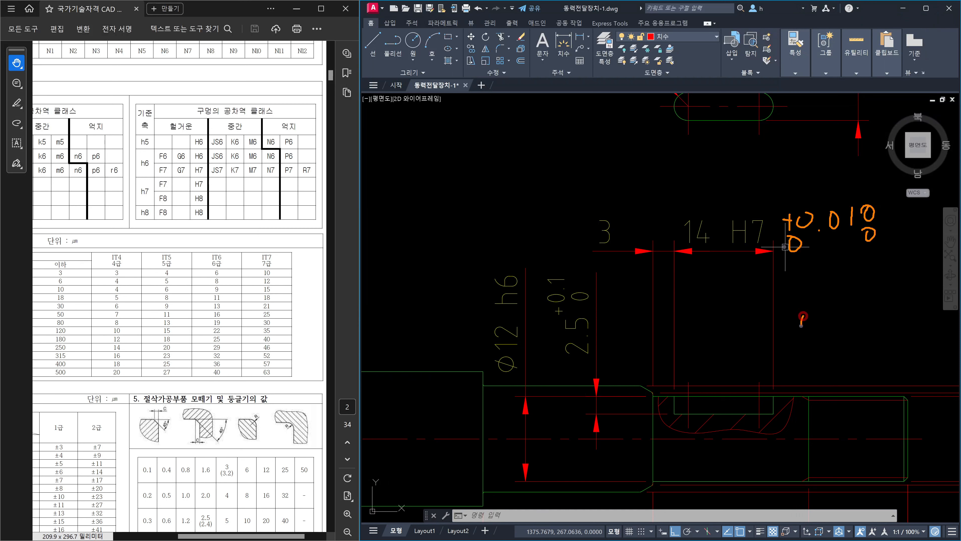
mouse_move(798, 291)
mouse_down()
mouse_move(783, 293)
mouse_move(794, 284)
mouse_move(833, 300)
mouse_up()
click(823, 298)
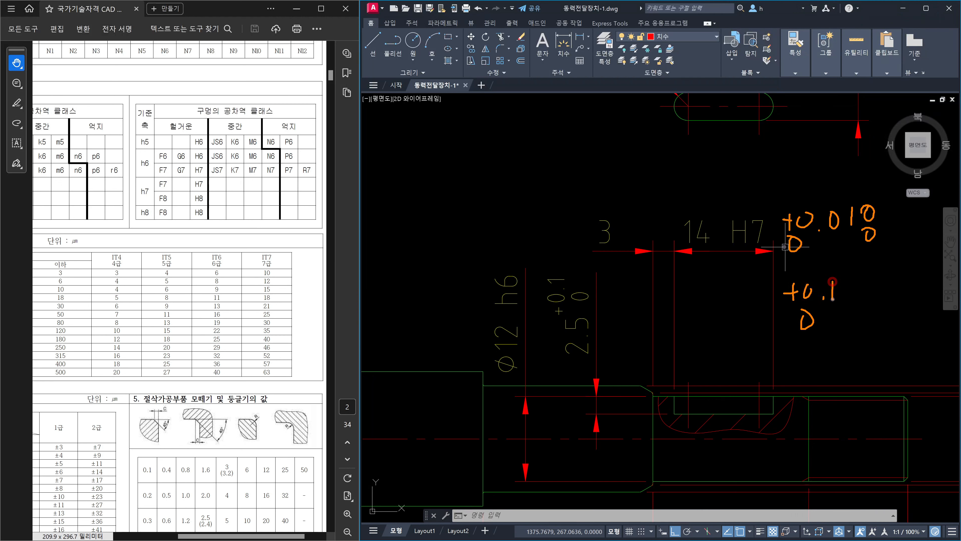
mouse_move(907, 243)
mouse_down()
mouse_move(880, 226)
mouse_move(895, 228)
mouse_up()
mouse_move(873, 329)
mouse_down()
mouse_move(837, 307)
mouse_move(847, 301)
mouse_up()
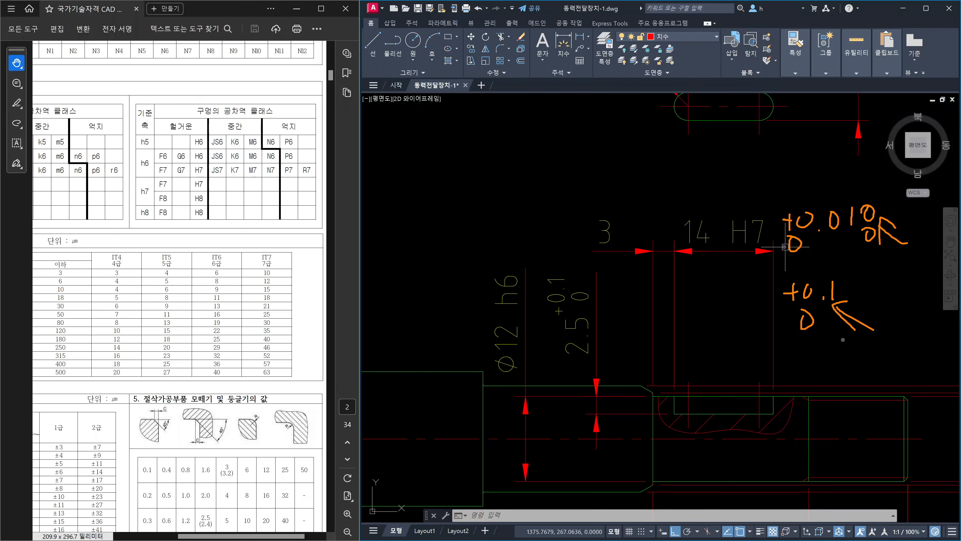
drag(777, 265, 905, 259)
drag(681, 336, 773, 331)
drag(690, 325, 677, 332)
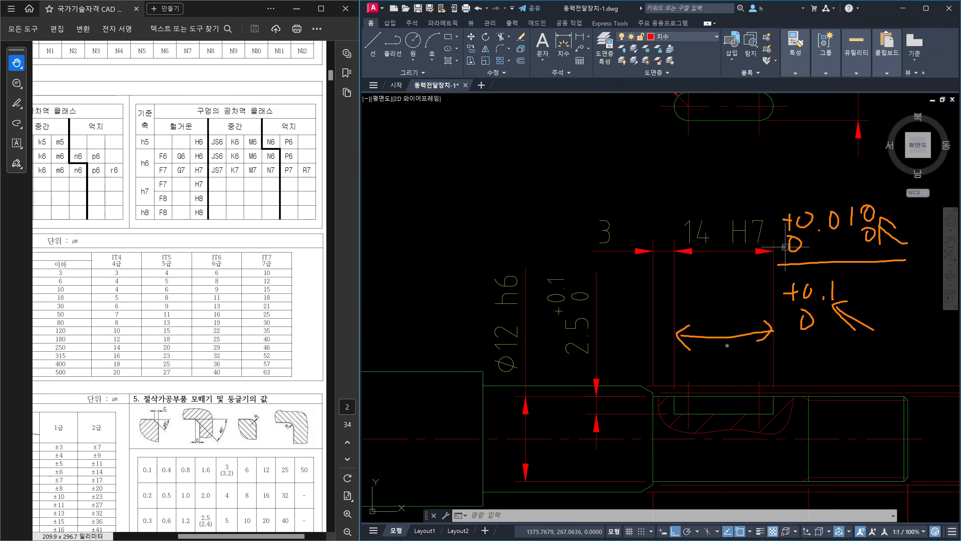
drag(873, 177, 859, 198)
mouse_move(712, 254)
mouse_down()
mouse_move(677, 214)
mouse_move(706, 252)
mouse_up()
mouse_move(733, 191)
mouse_down()
mouse_move(764, 189)
mouse_move(759, 198)
mouse_up()
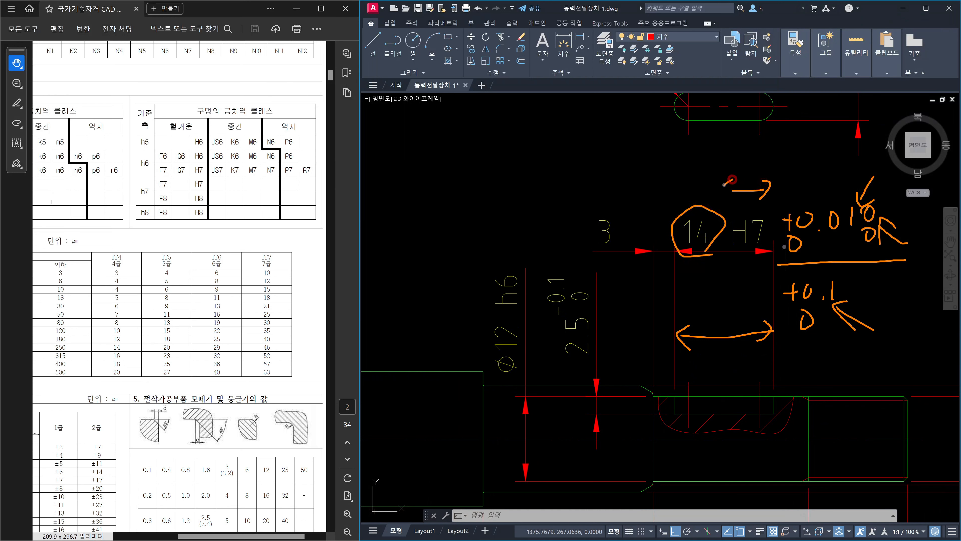
drag(881, 227, 885, 236)
mouse_move(850, 338)
mouse_down()
mouse_move(760, 288)
mouse_move(880, 297)
mouse_move(835, 349)
mouse_up()
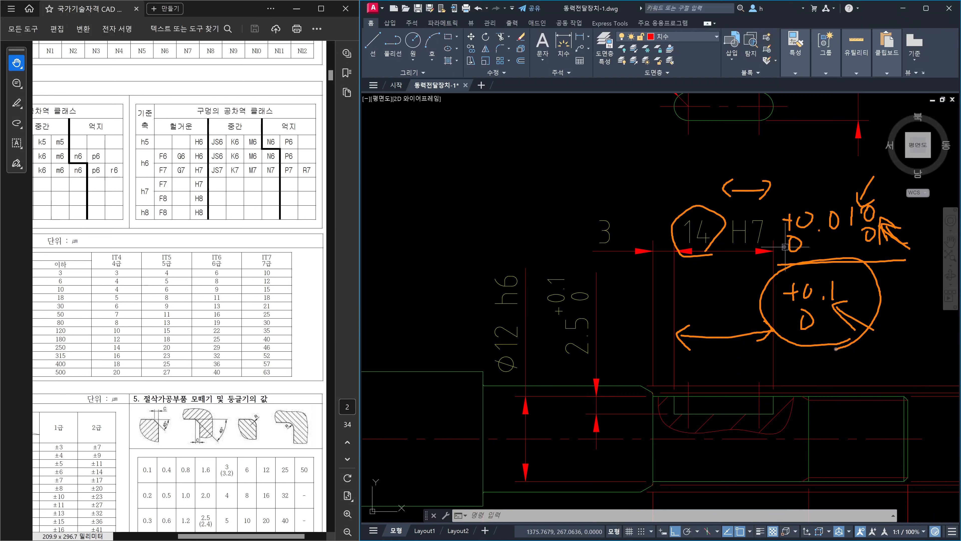
key(Escape)
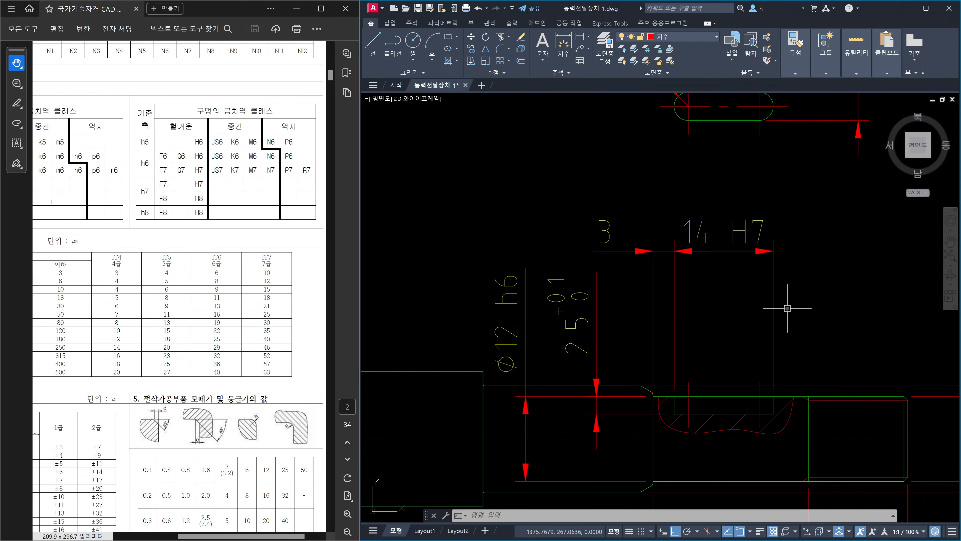
Step: Remove the tolerance class H7 from the text of the right keyway's 14 length dimension
mouse_move(738, 229)
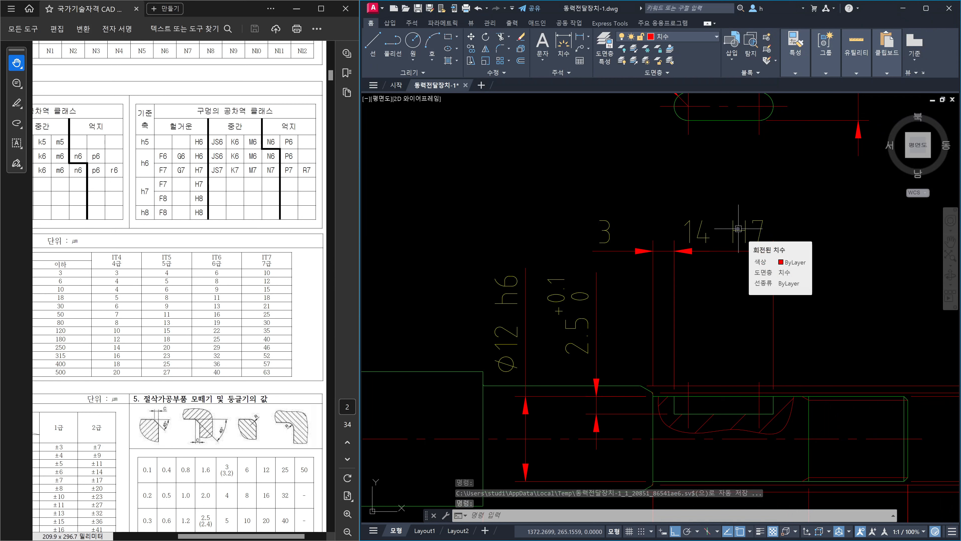
click(738, 229)
double_click(738, 229)
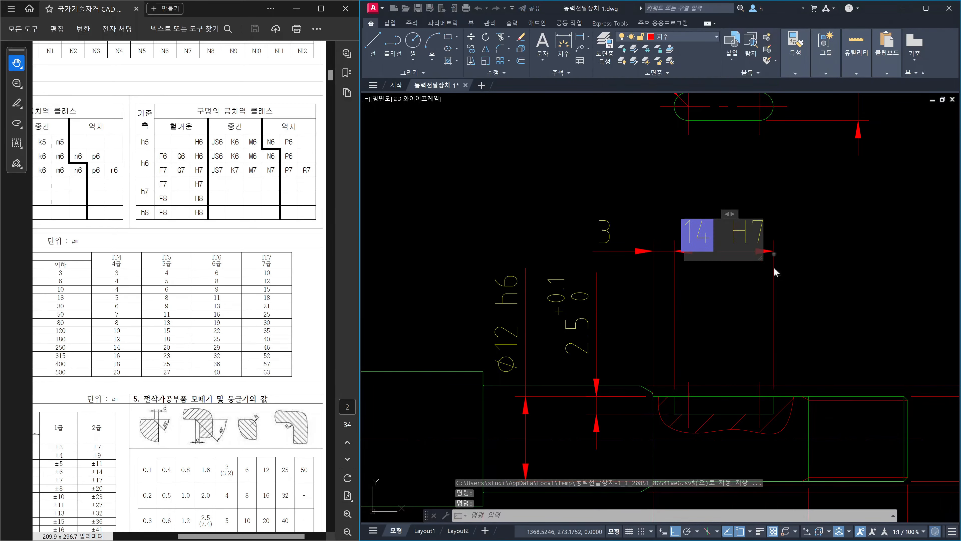
click(730, 239)
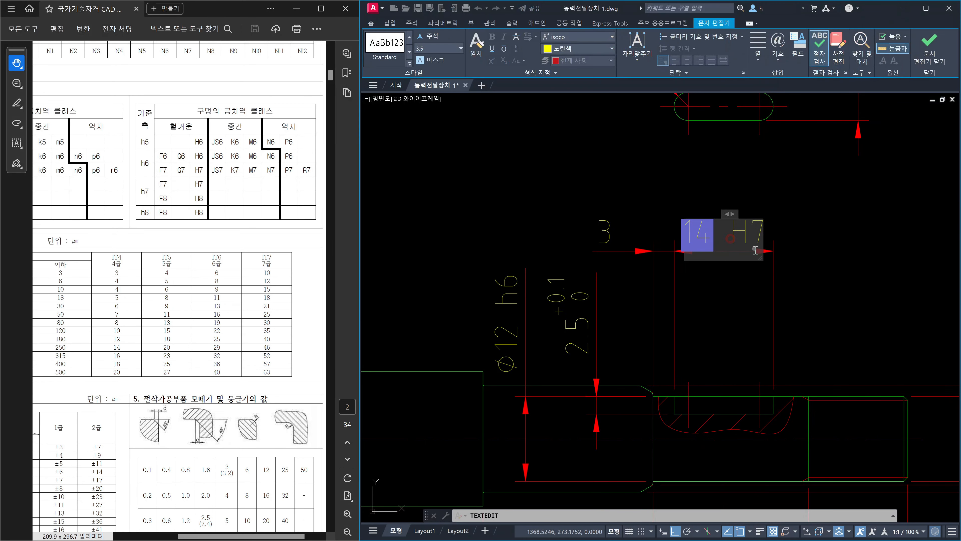
key(Delete)
key(Delete)
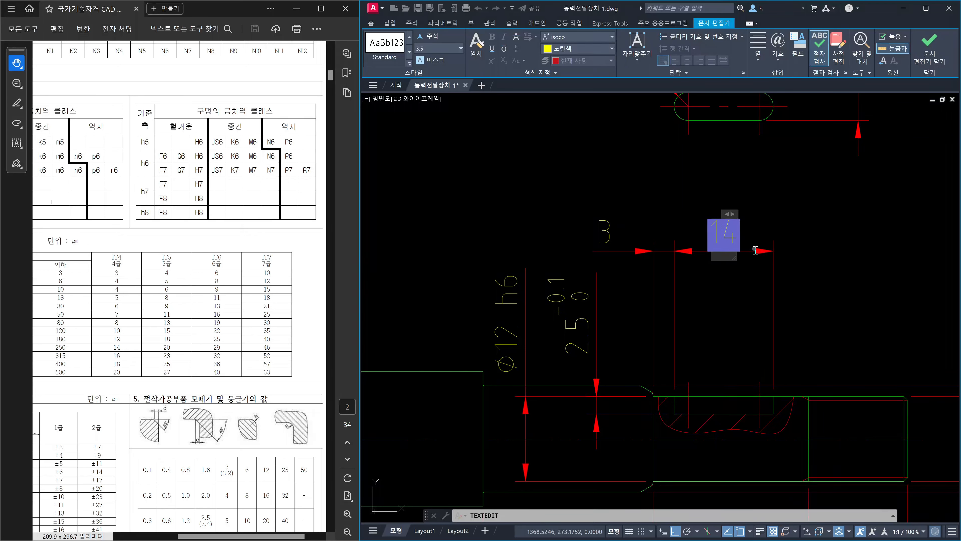
key(BackSpace)
key(BackSpace)
click(793, 299)
key(Escape)
Step: Set the tolerance display of the right keyway's 14 length dimension to deviation in its properties
click(790, 323)
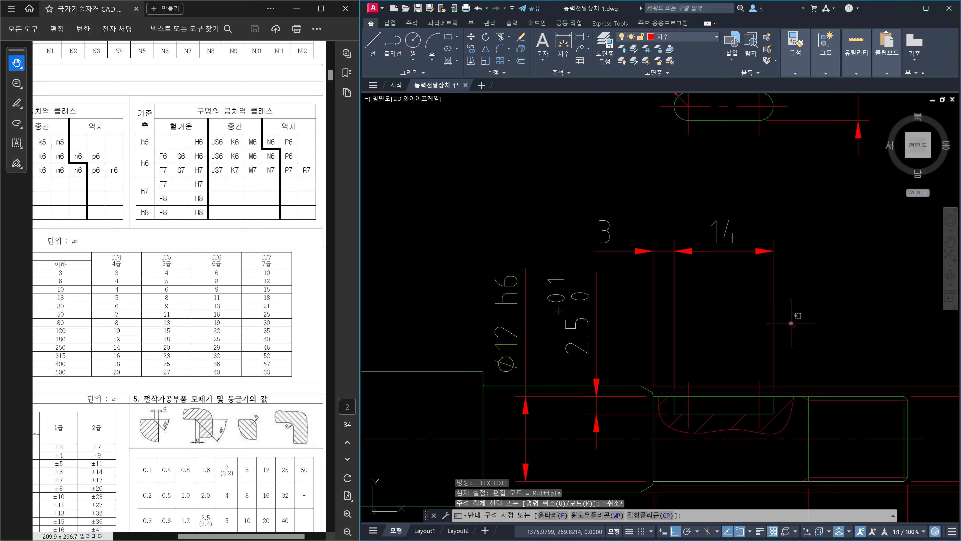
click(727, 309)
key(ctrl+1)
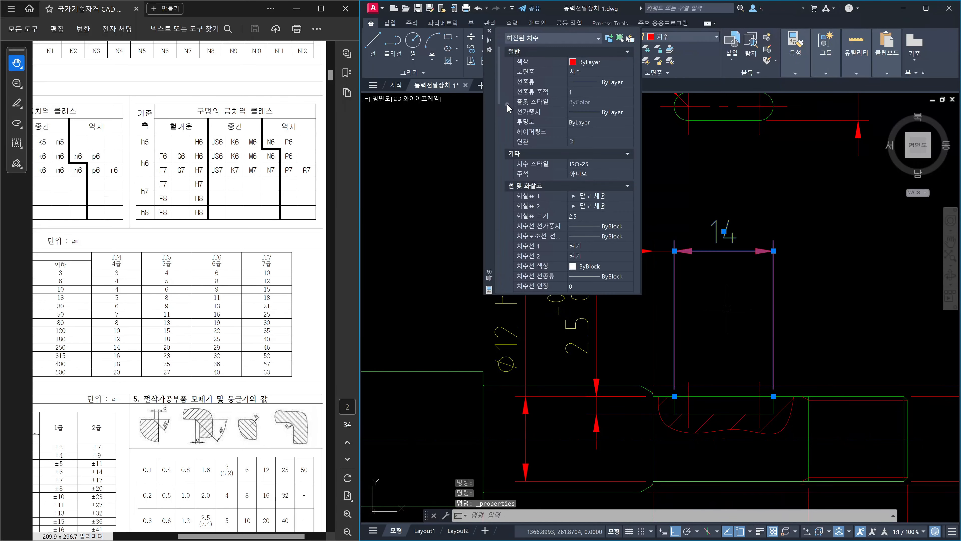
drag(500, 100, 495, 297)
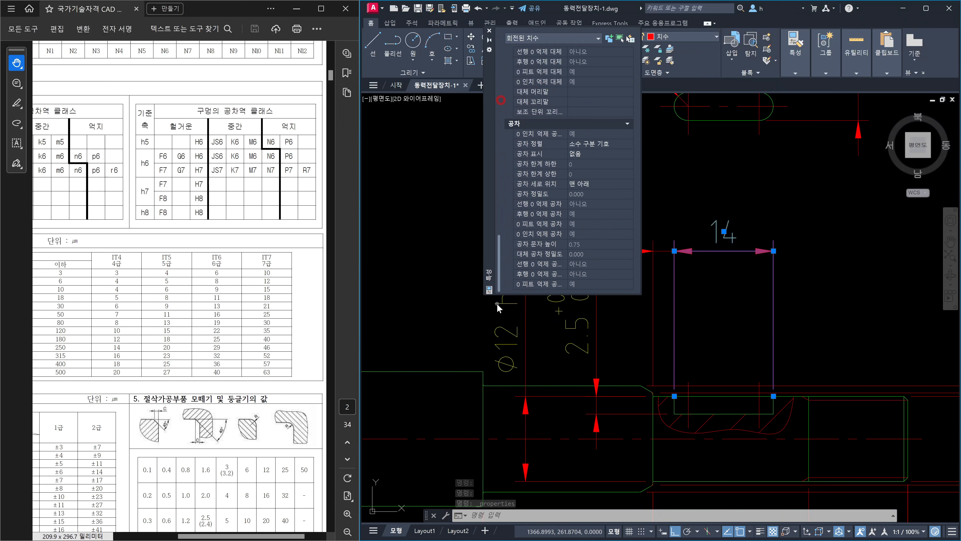
click(594, 158)
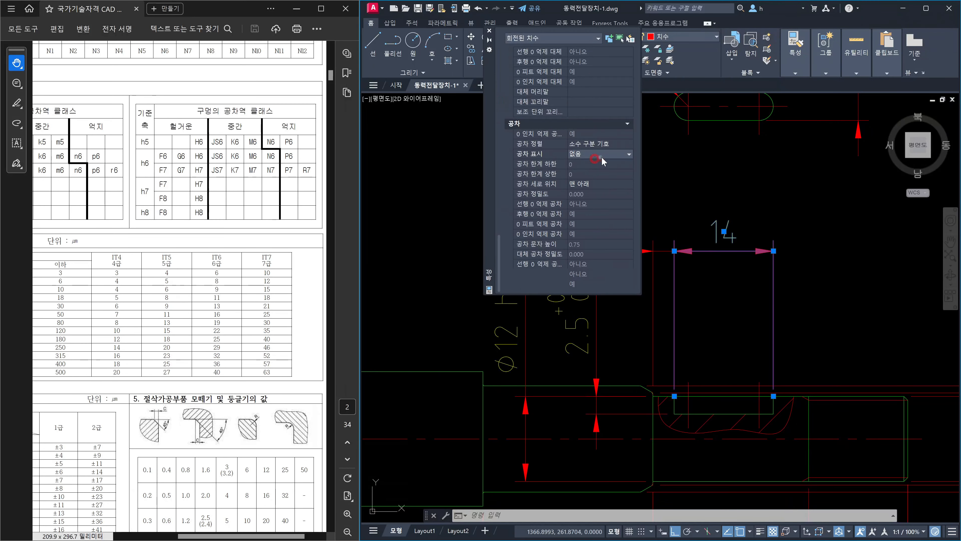
click(593, 157)
click(588, 182)
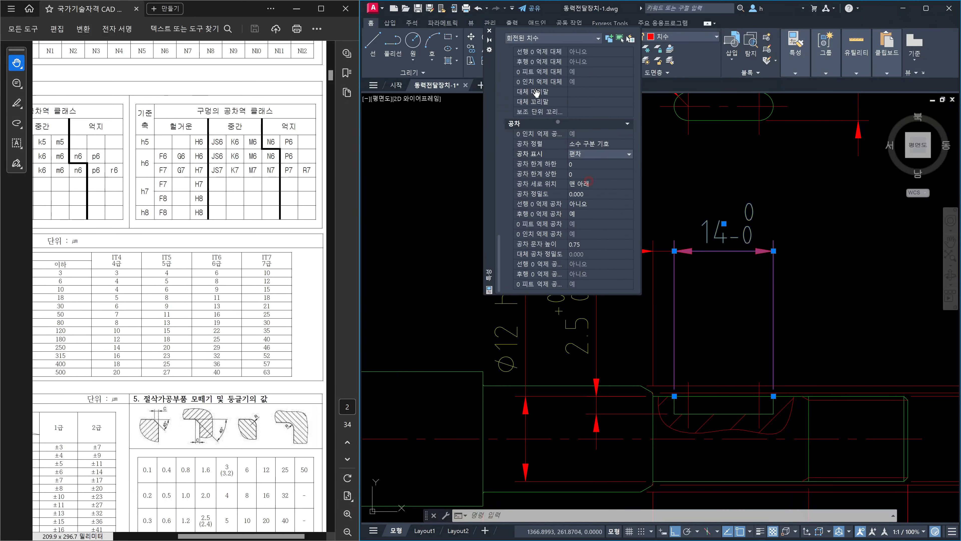
click(491, 31)
key(Escape)
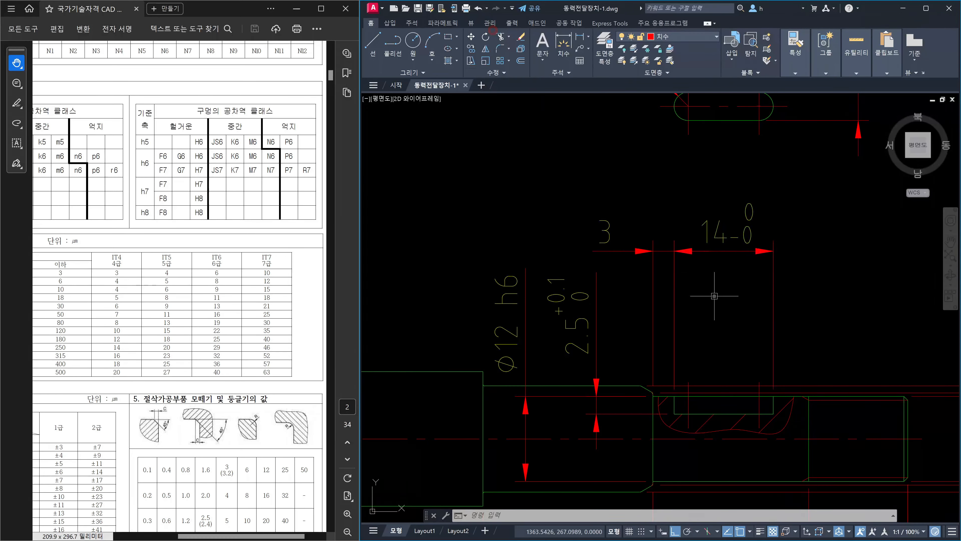
Step: Match the properties of the right keyway's 2.5 depth dimension onto its 14 length dimension to apply the +0.1/0 tolerance
text(m)
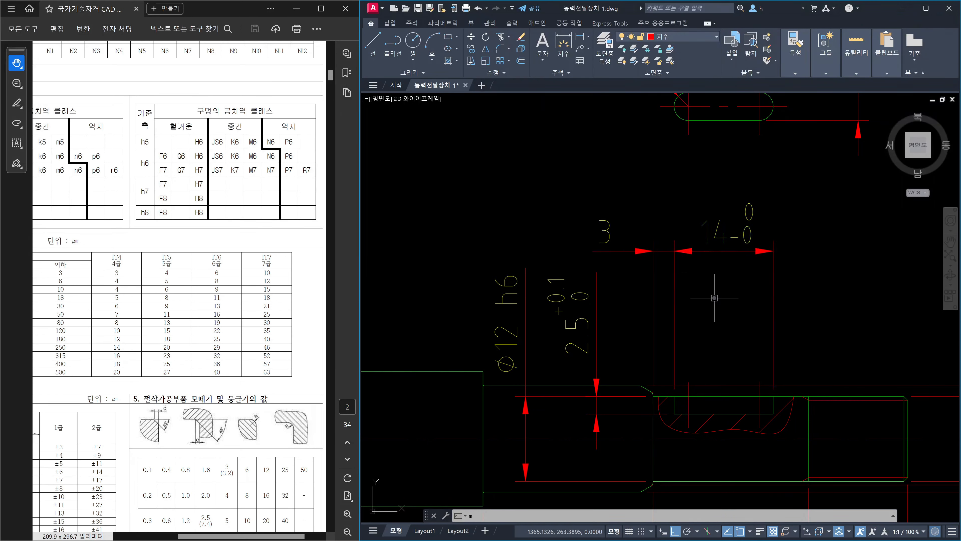
text(a)
key(Return)
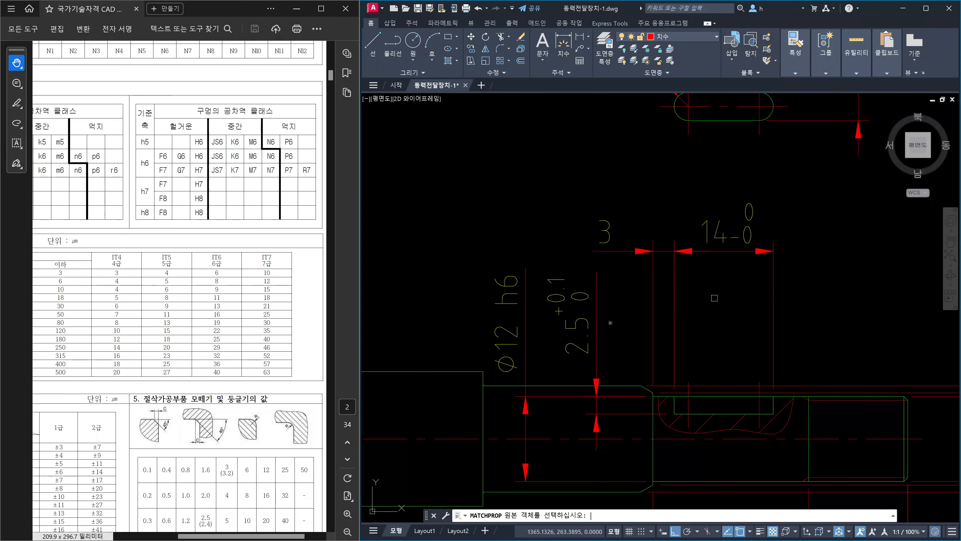
click(569, 321)
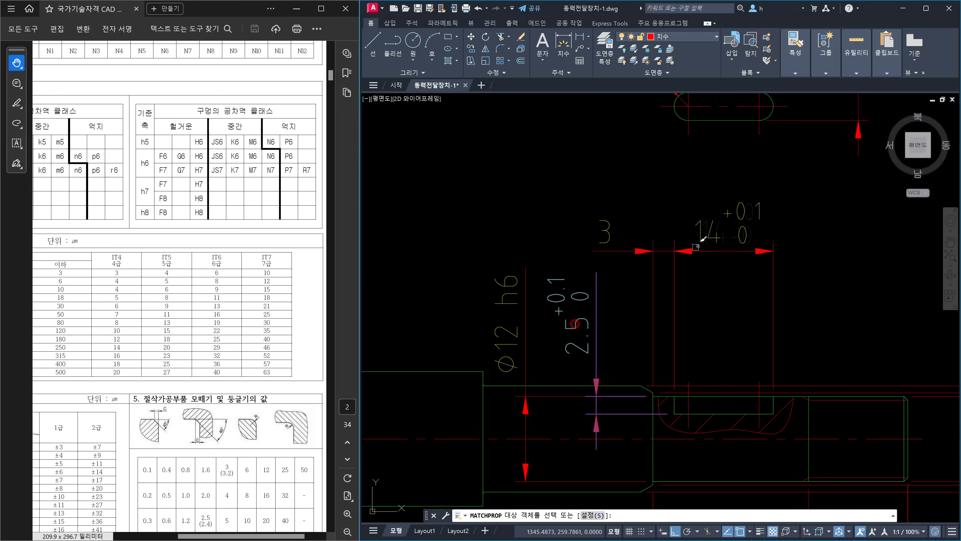
click(713, 235)
key(Return)
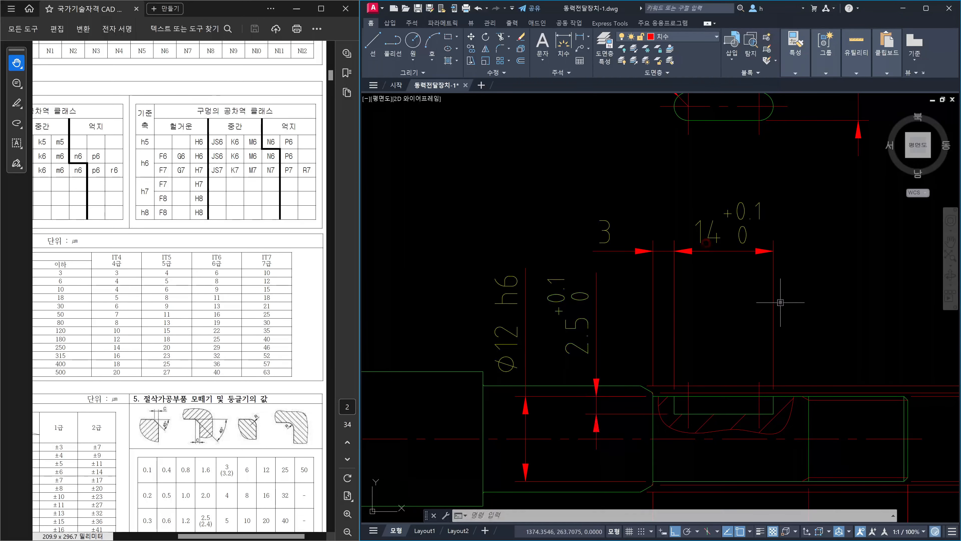
Step: Draw two vertical lines joining the extension lines of the 14 dimension to the two ends of the right keyway's plan view
scroll(804, 279, down, 2)
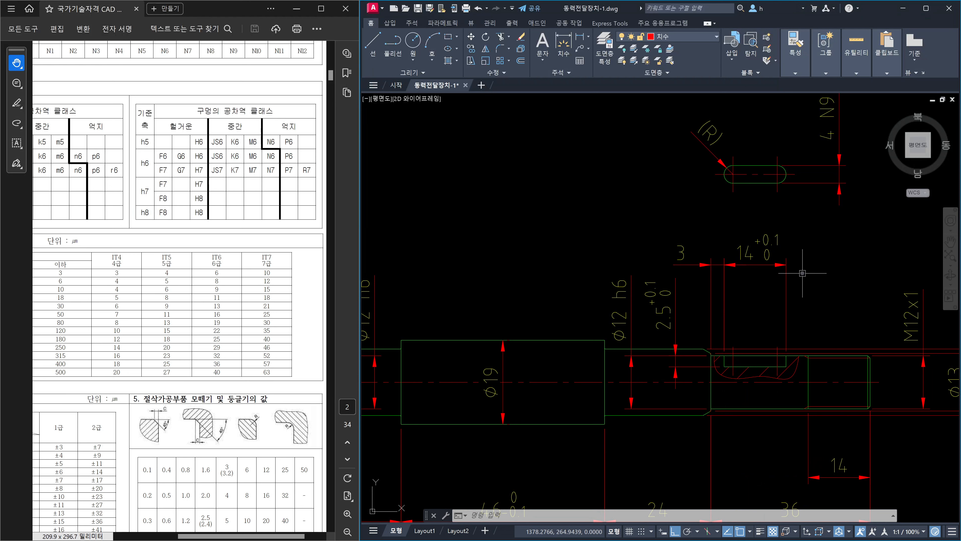
scroll(729, 251, up, 2)
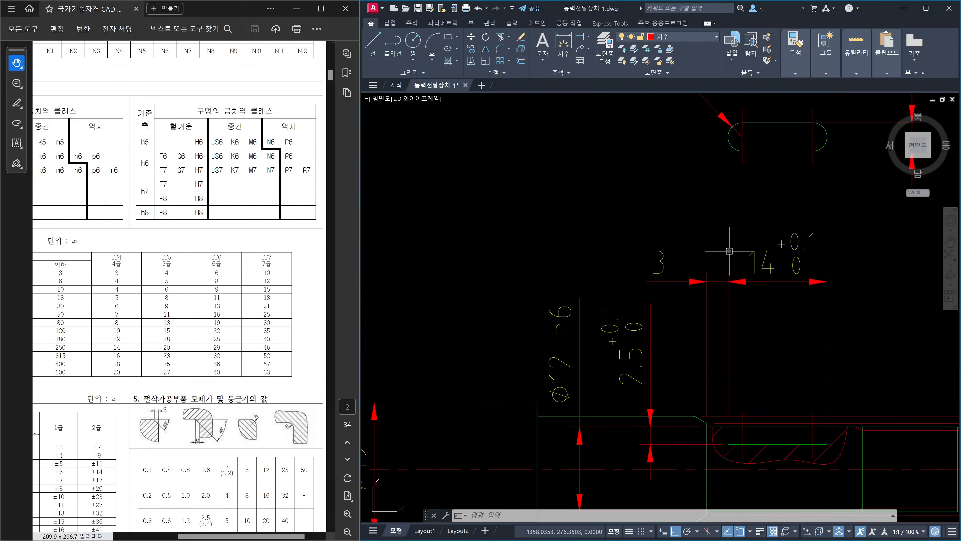
middle_drag(729, 251, 717, 283)
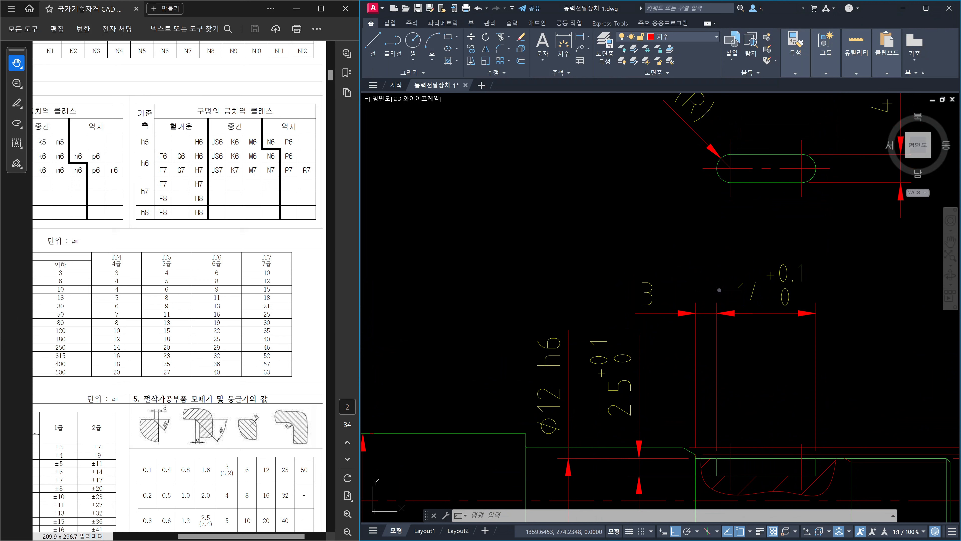
text(l)
key(Return)
click(716, 298)
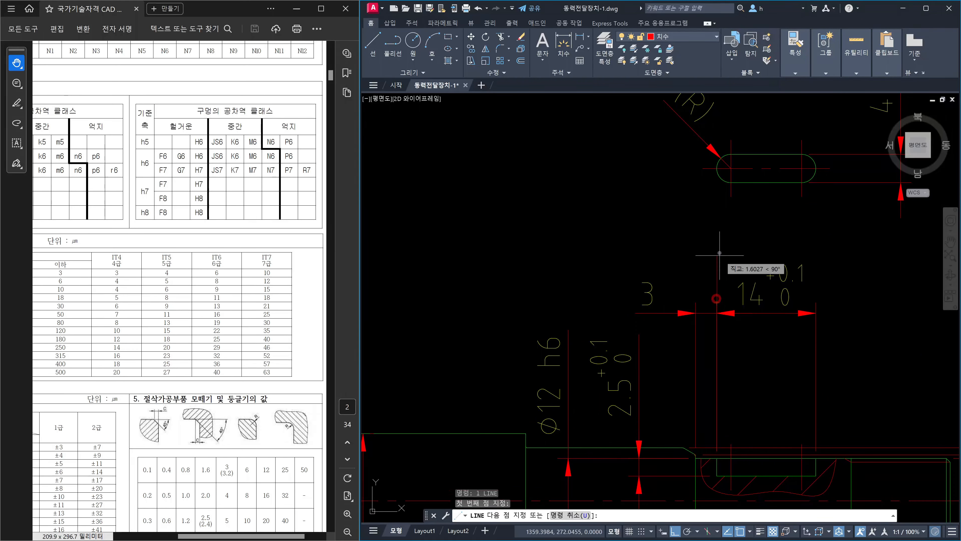
click(717, 173)
key(Escape)
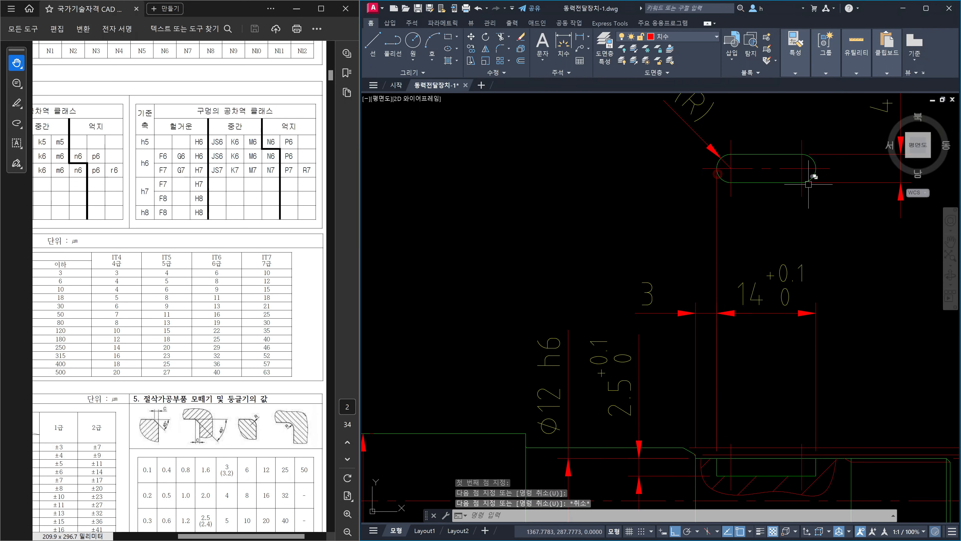
text(l)
key(Return)
click(815, 169)
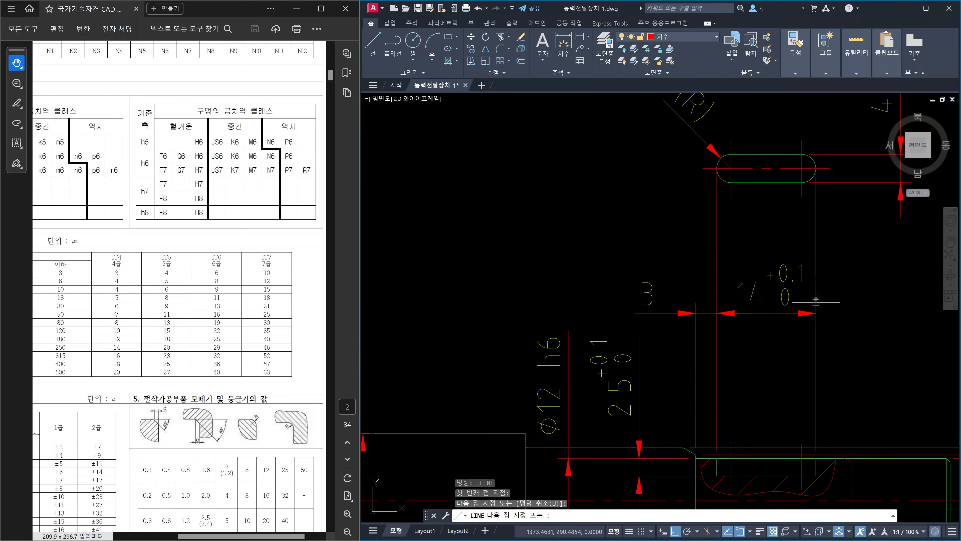
key(Escape)
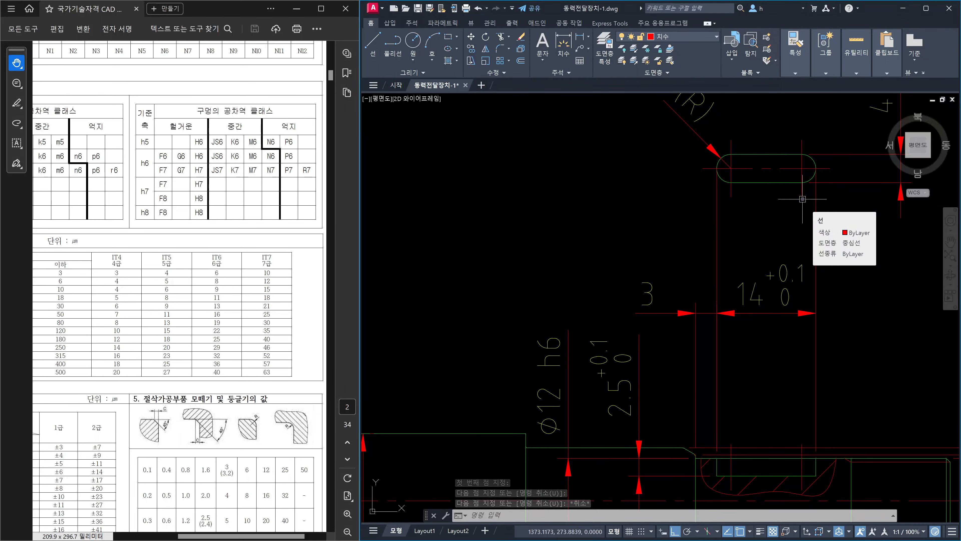
Step: Delete the two vertical connecting lines between the 14 dimension and the right keyway's plan view
key(Escape)
click(846, 215)
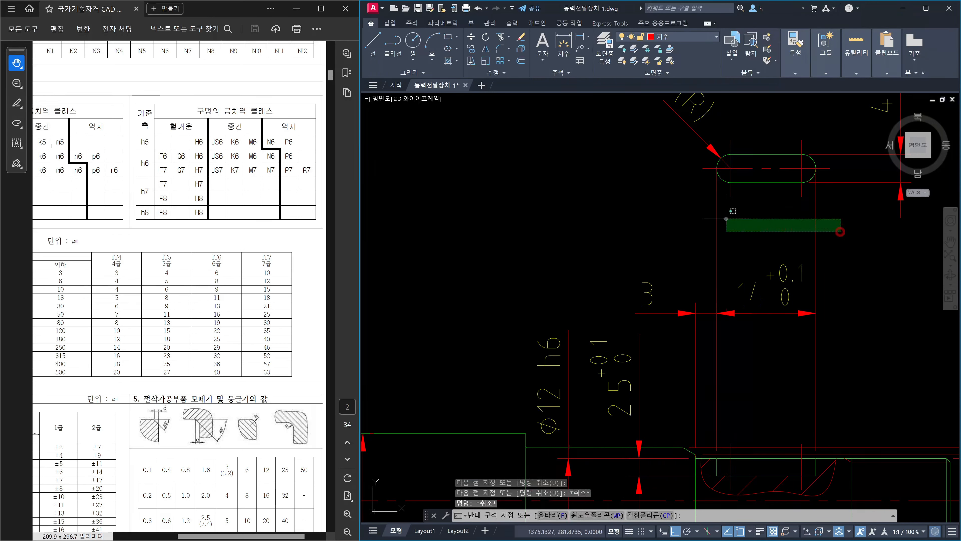
click(689, 217)
key(Delete)
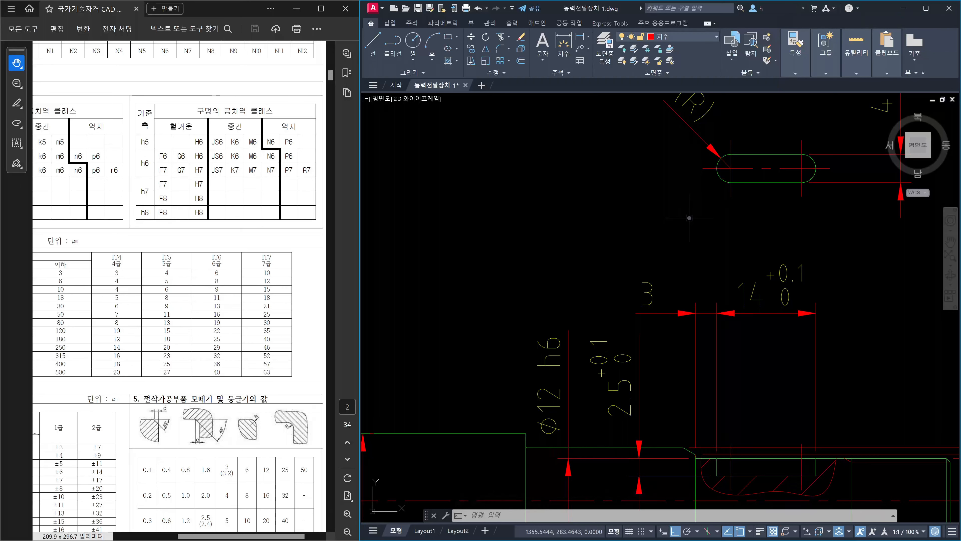
Step: Redraw the two vertical connecting lines from the 14 dimension's extension lines up to both ends of the right keyway's plan view
scroll(743, 250, down, 4)
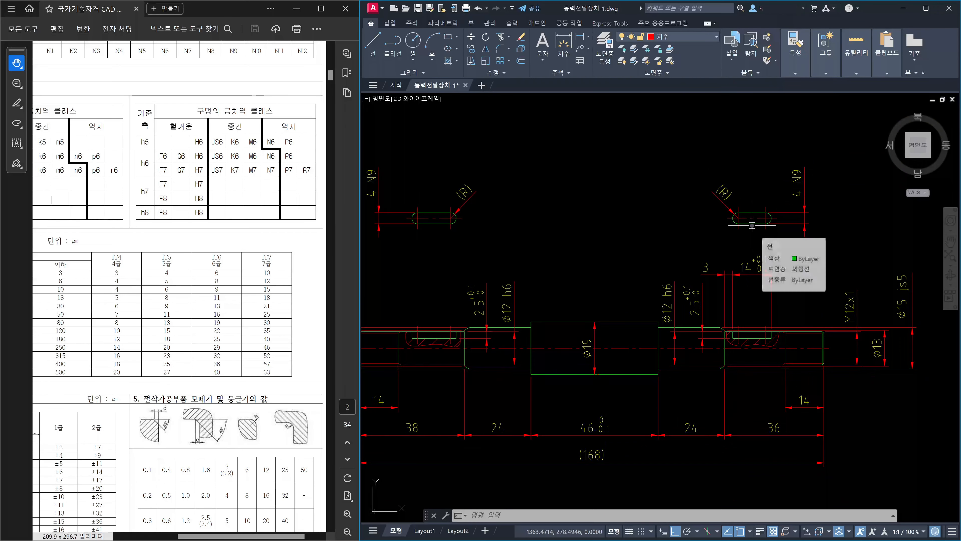
scroll(741, 242, up, 4)
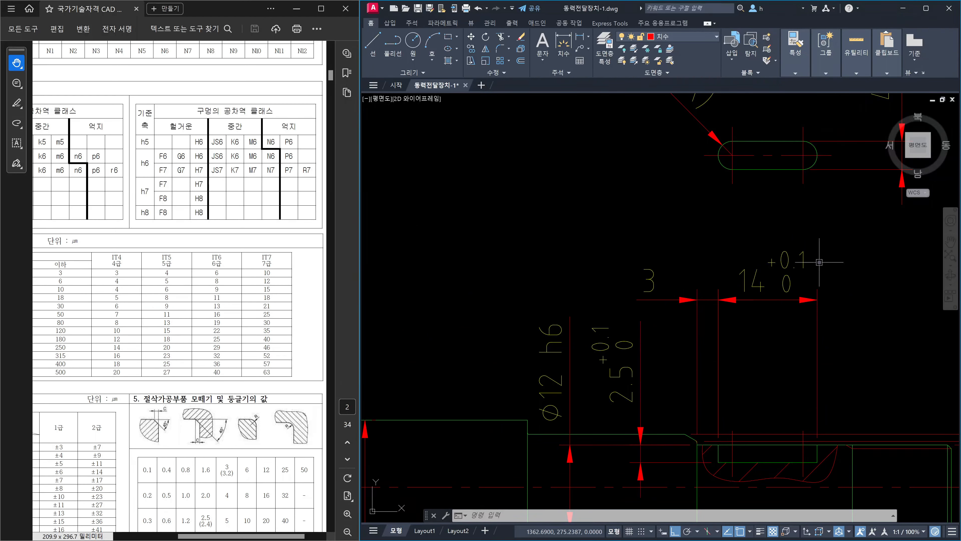
key(Return)
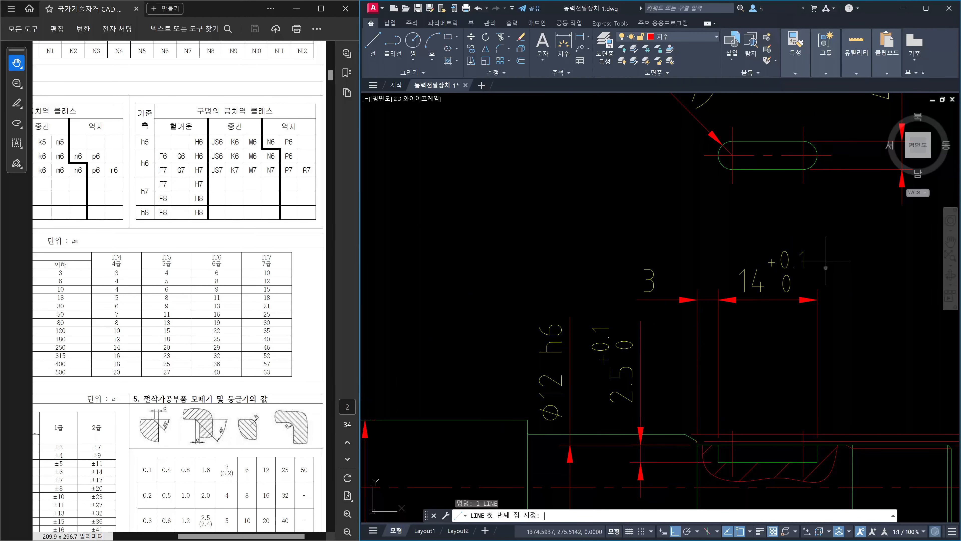
click(817, 290)
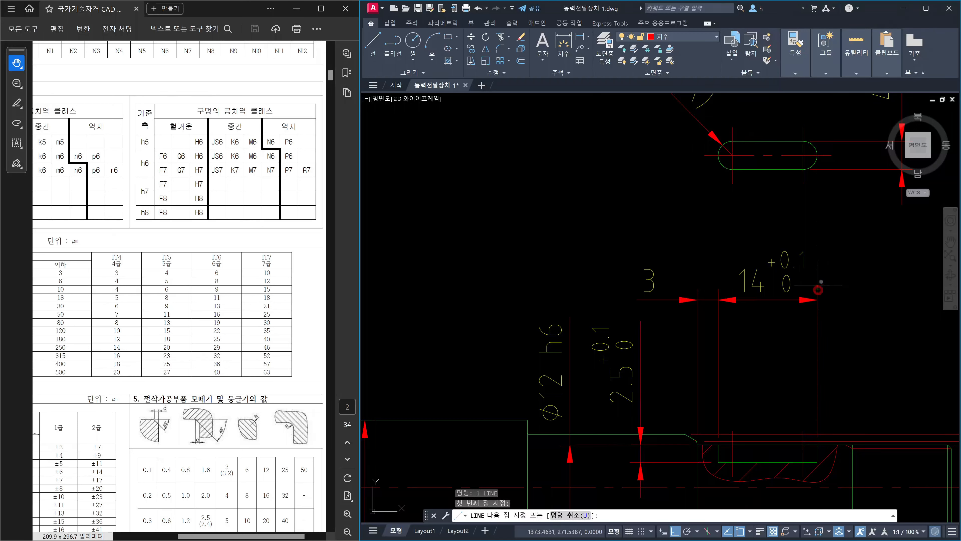
click(818, 157)
key(Return)
key(Return)
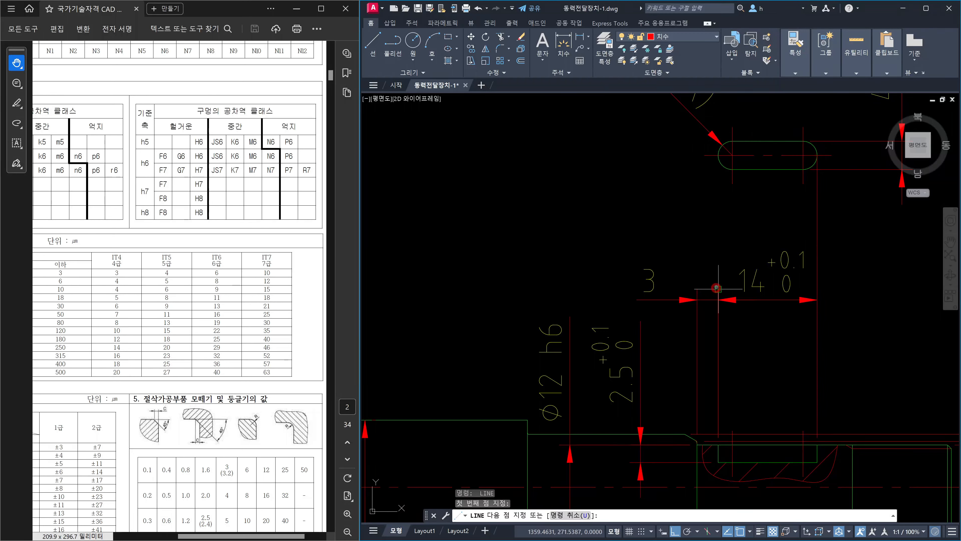
click(719, 155)
key(Escape)
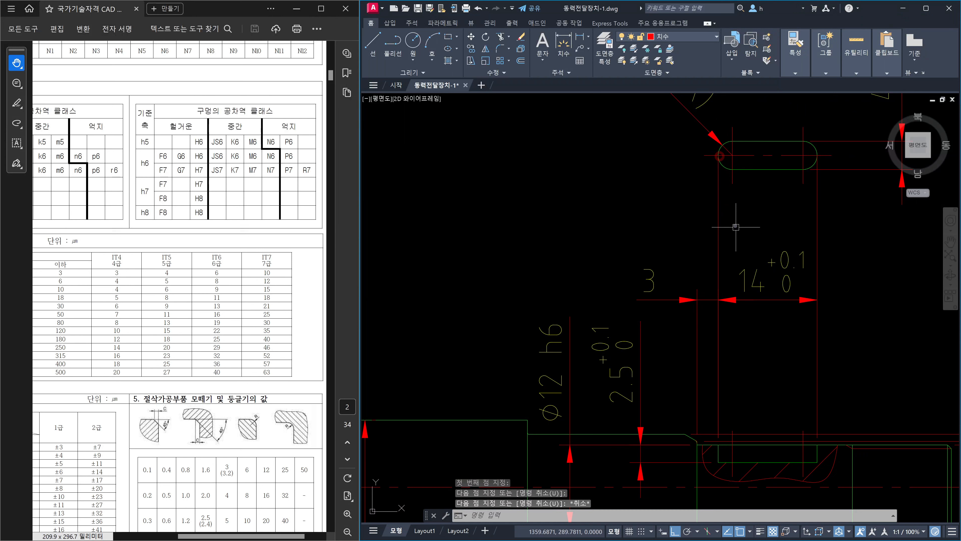
click(735, 227)
click(705, 225)
click(855, 227)
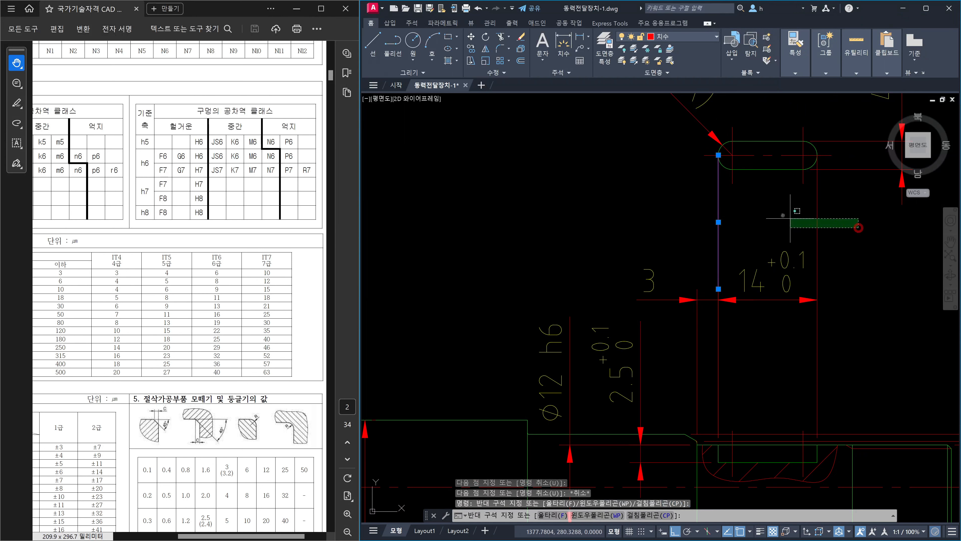
click(782, 215)
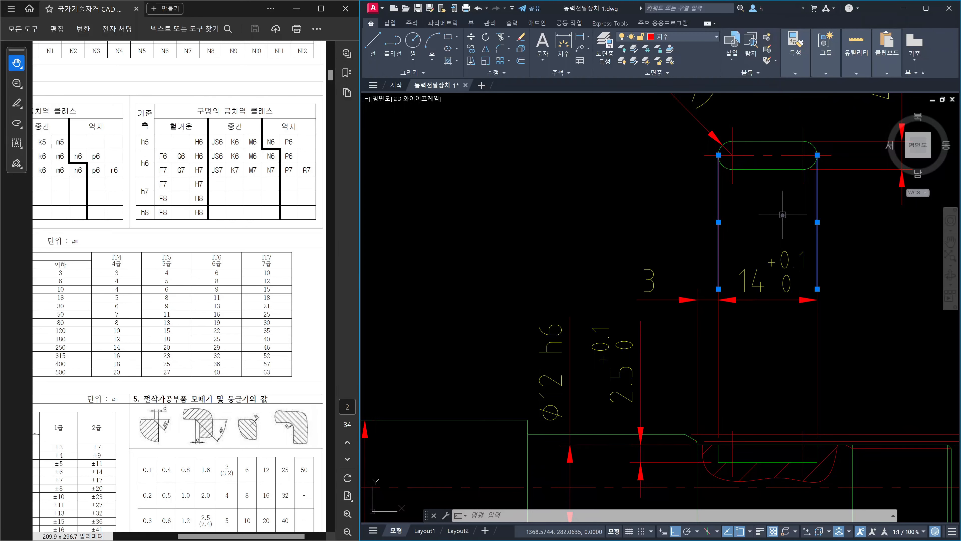
key(Escape)
click(820, 242)
click(669, 227)
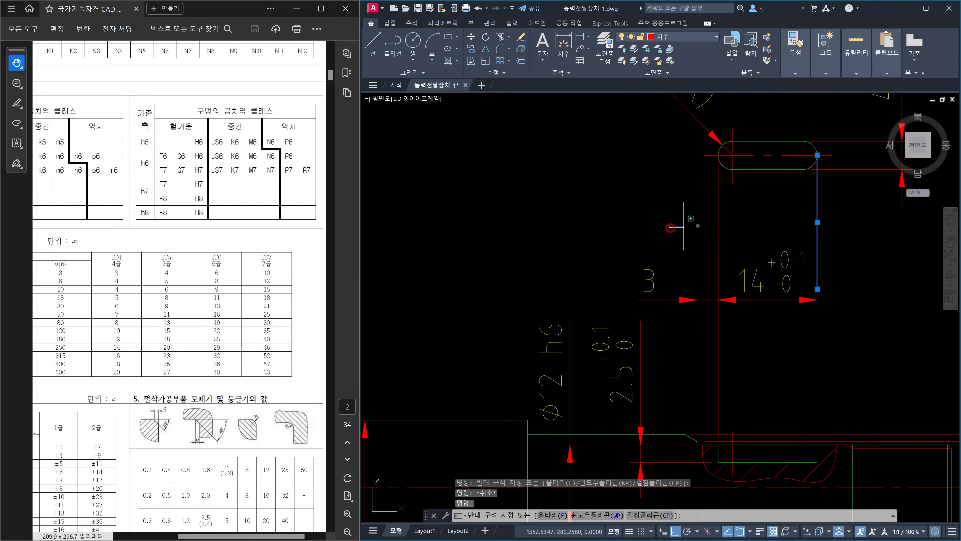
key(Escape)
click(736, 231)
click(693, 222)
key(Escape)
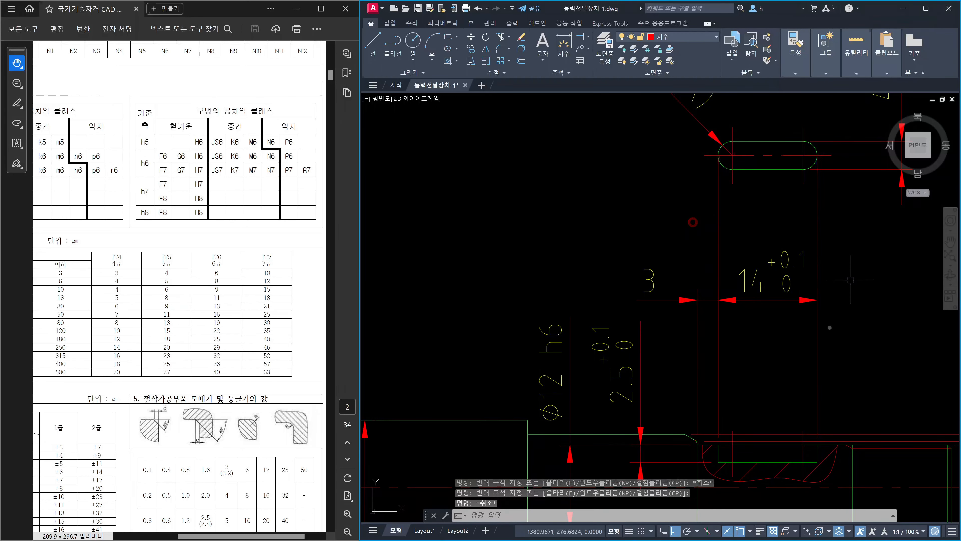
click(809, 365)
click(713, 363)
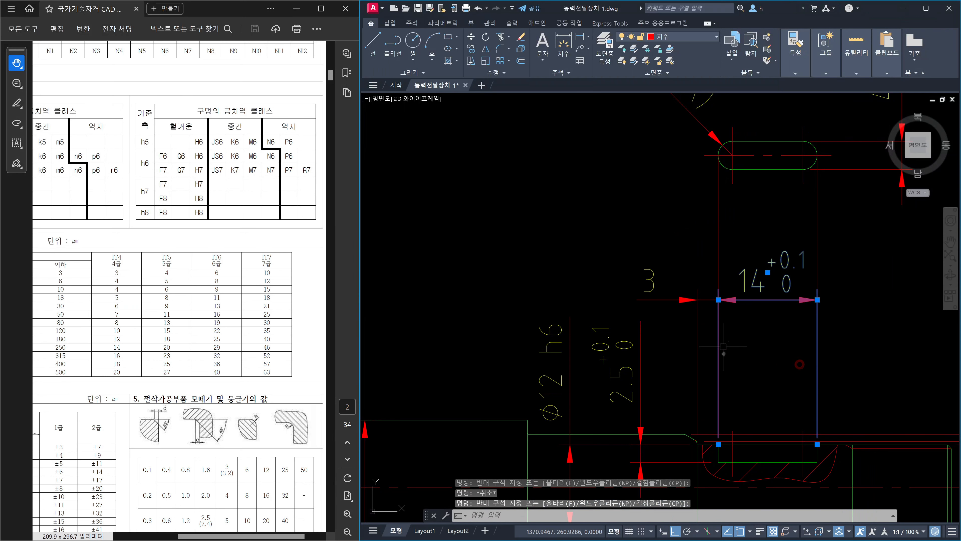
key(Escape)
click(731, 240)
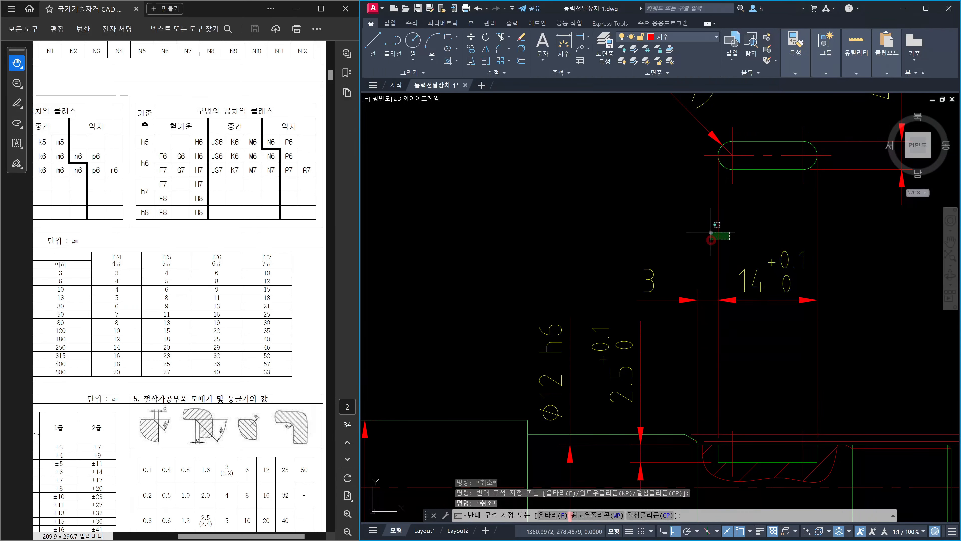
click(711, 232)
click(833, 230)
click(797, 226)
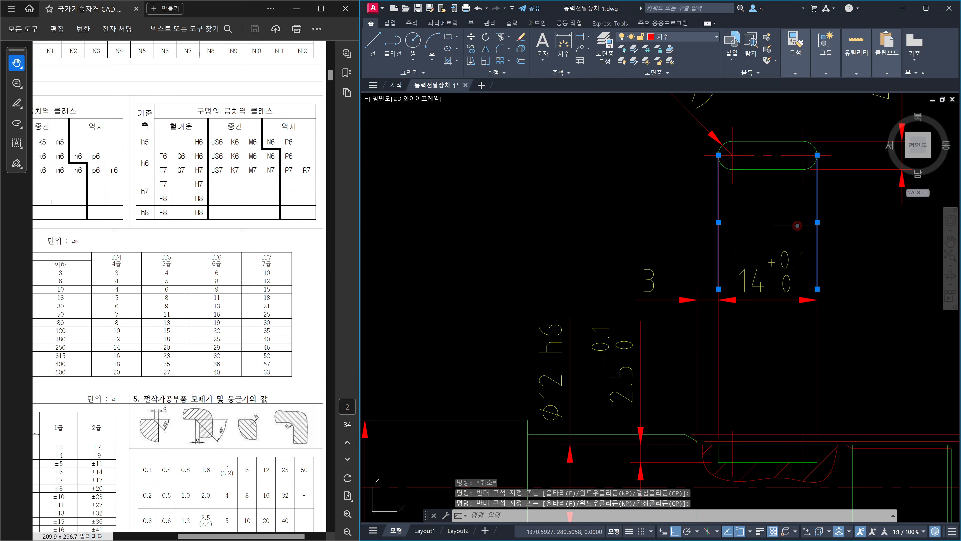
key(Escape)
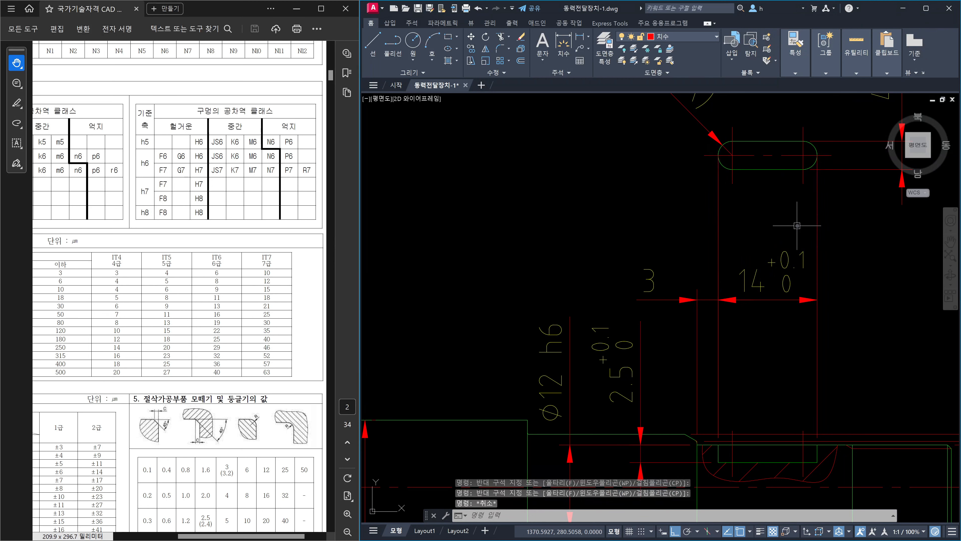
scroll(809, 147, up, 6)
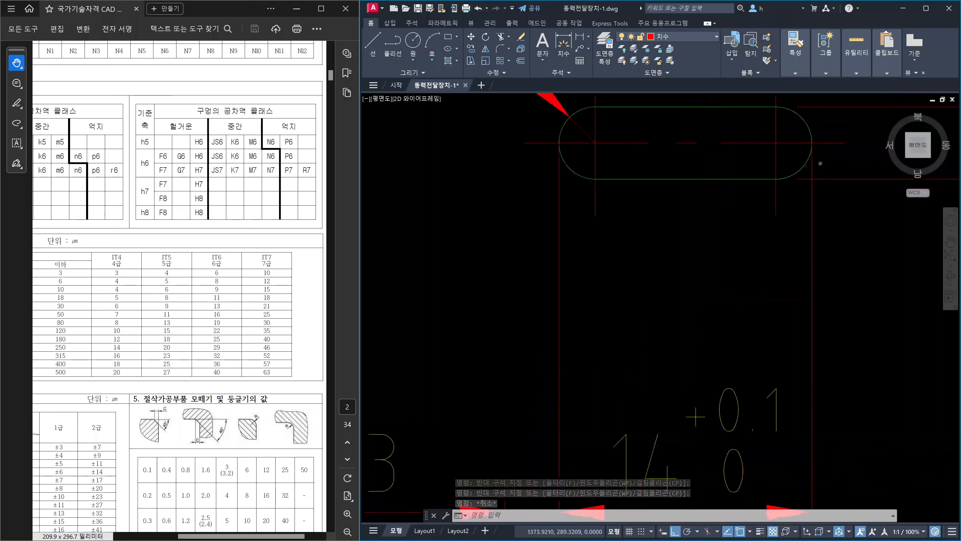
scroll(807, 148, down, 4)
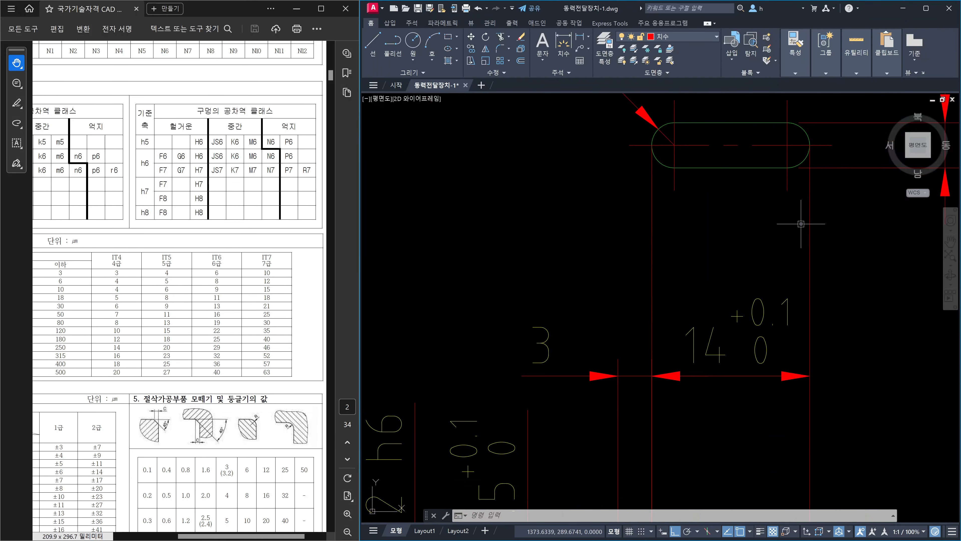
key(Escape)
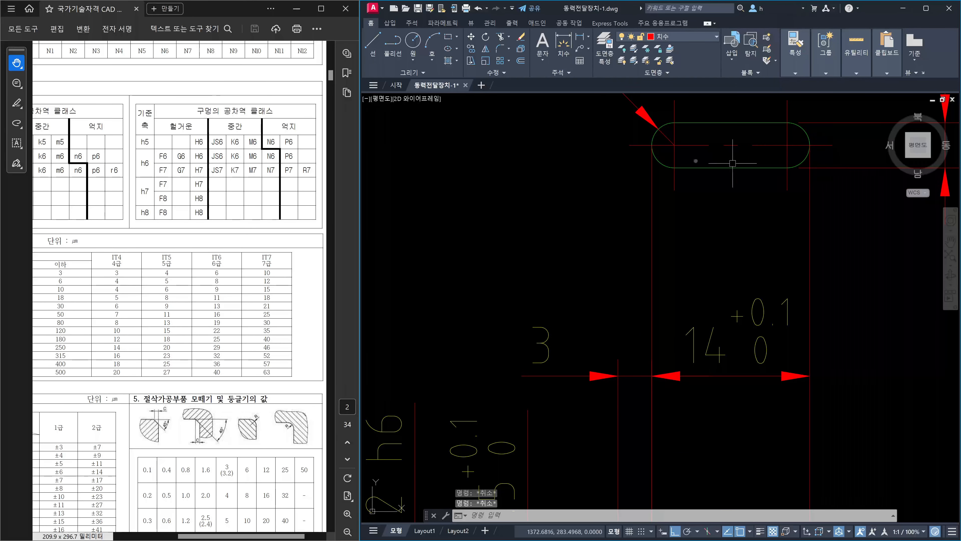
scroll(689, 197, down, 4)
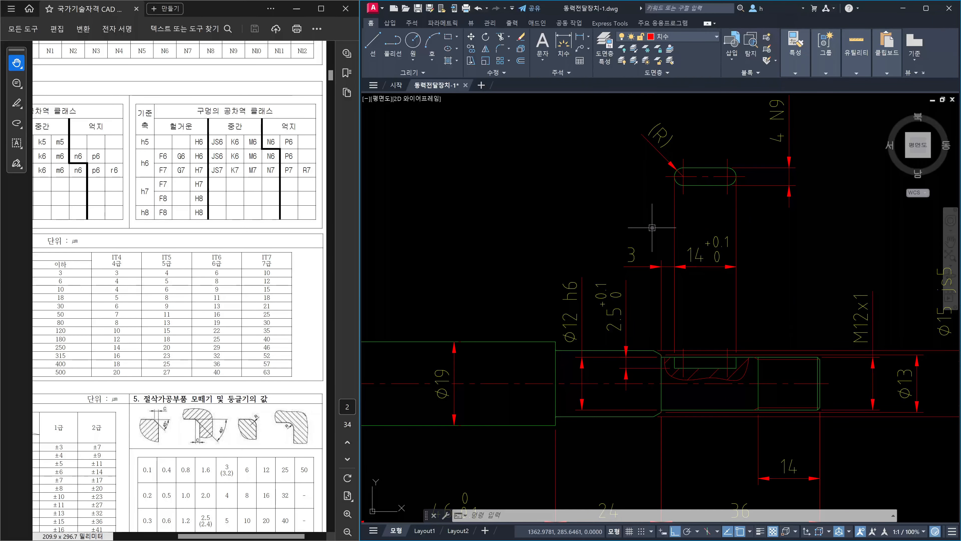
key(Escape)
key(Escape)
Step: Delete the two vertical lines connecting the 14 dimension to the right keyway's plan view
click(753, 221)
click(663, 211)
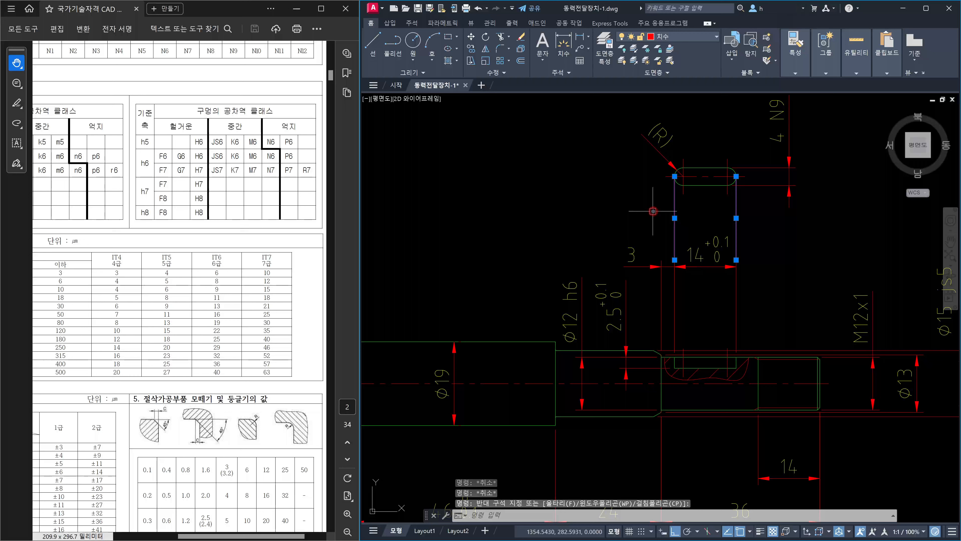
key(Delete)
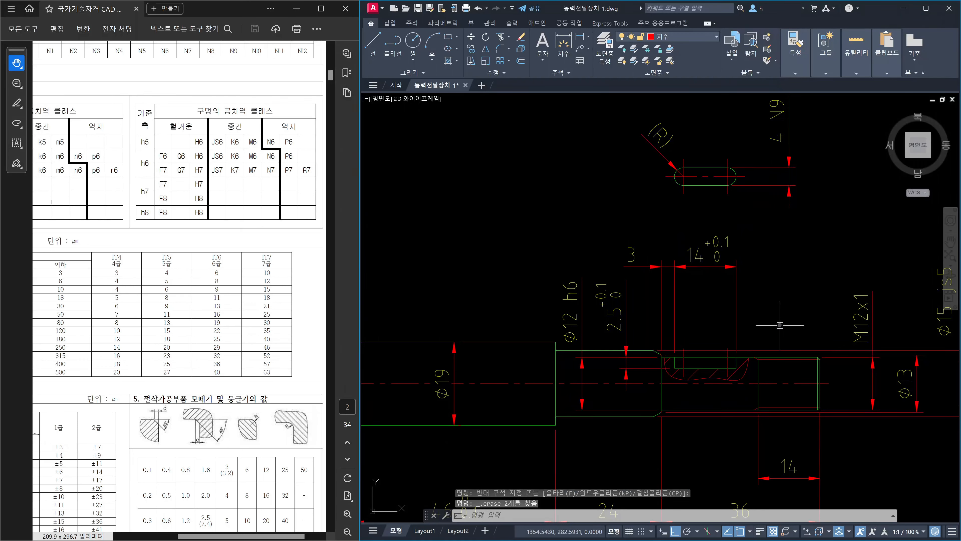
text(dli)
key(space)
key(Escape)
key(Escape)
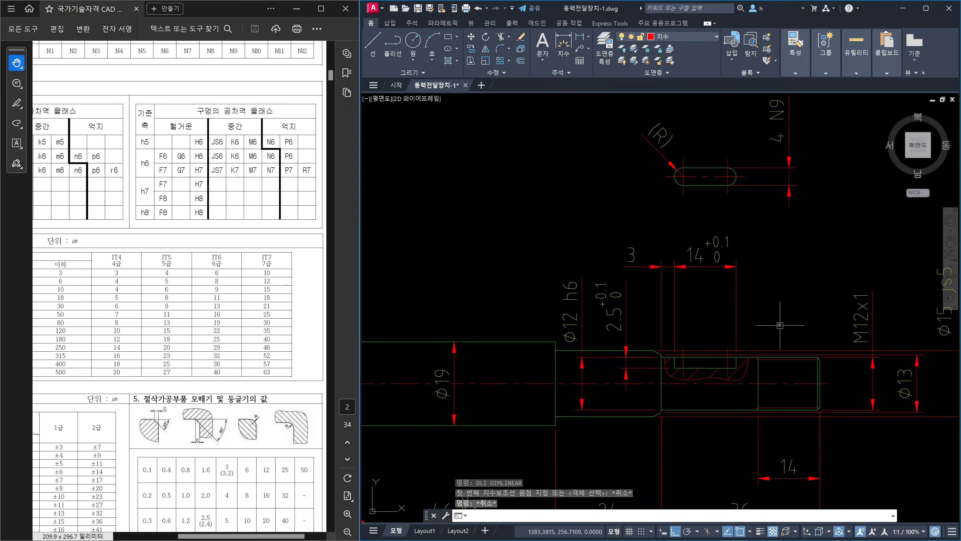
Step: Undo the deletion of the two connecting lines under the right keyway's plan view
key(ctrl+z)
key(ctrl+z)
key(Escape)
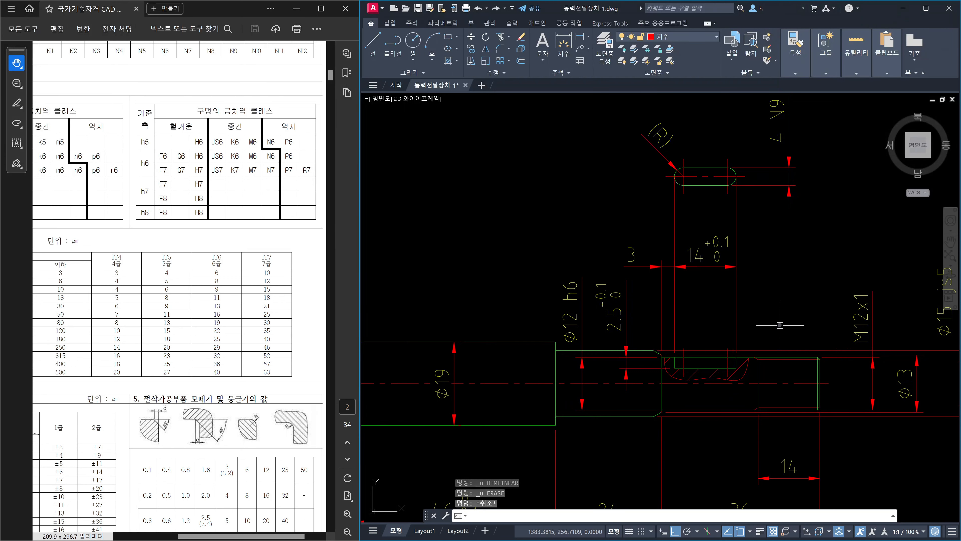
Step: Add a horizontal linear dimension from the shaft's right end face to the adjacent chamfered shoulder, placed above the keyway's 14 dimension
key(space)
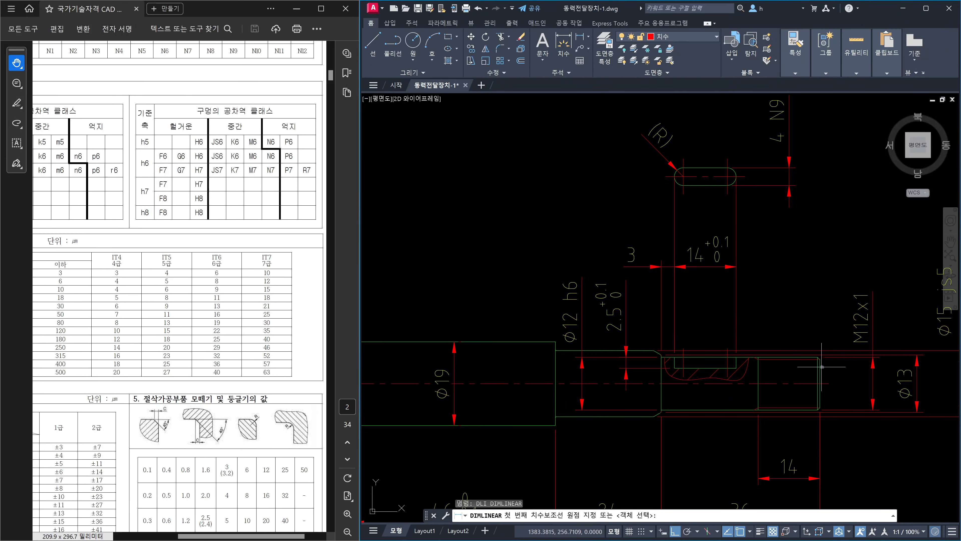
click(819, 357)
scroll(665, 362, up, 5)
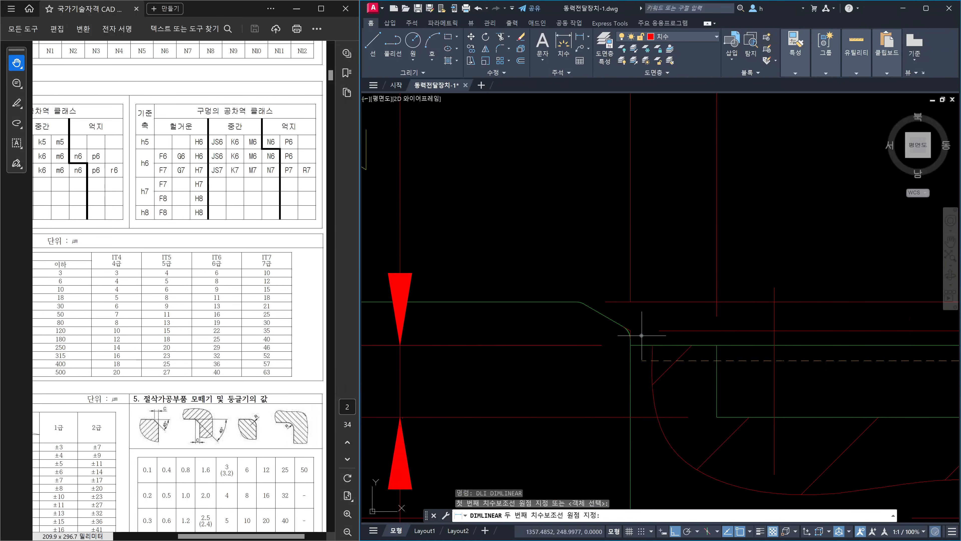
click(634, 328)
scroll(698, 292, down, 5)
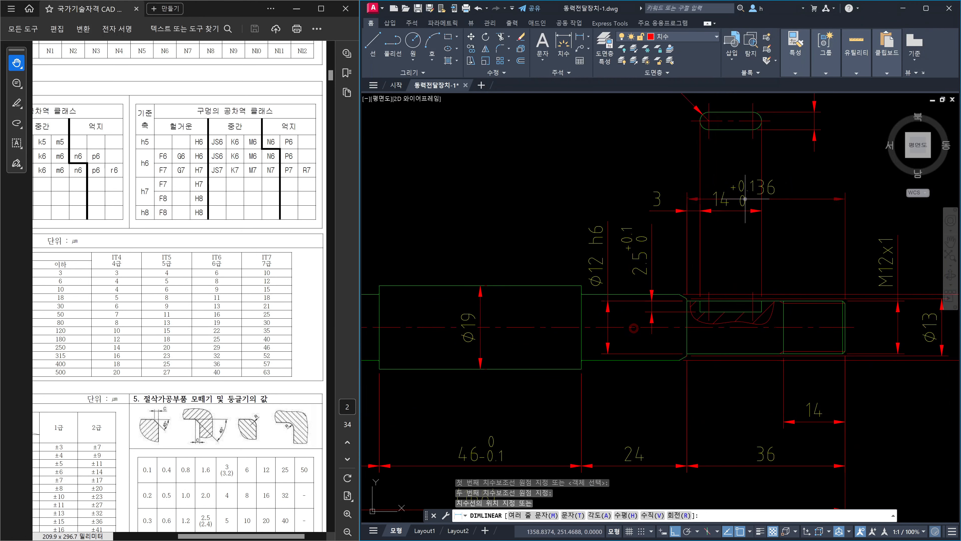
click(745, 170)
key(Escape)
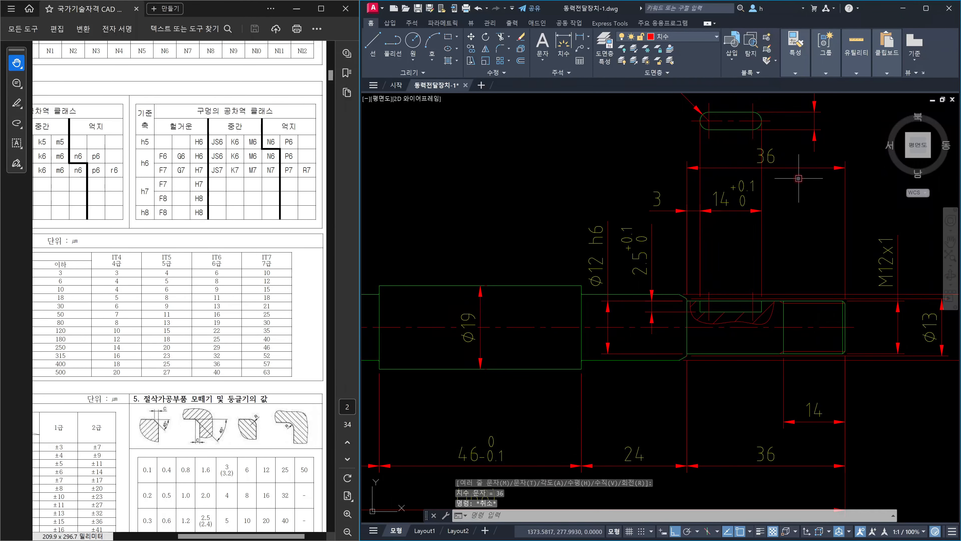
Step: Delete the two vertical connecting lines that cross the newly placed shaft-end length dimension
click(798, 178)
click(784, 163)
key(Escape)
click(764, 174)
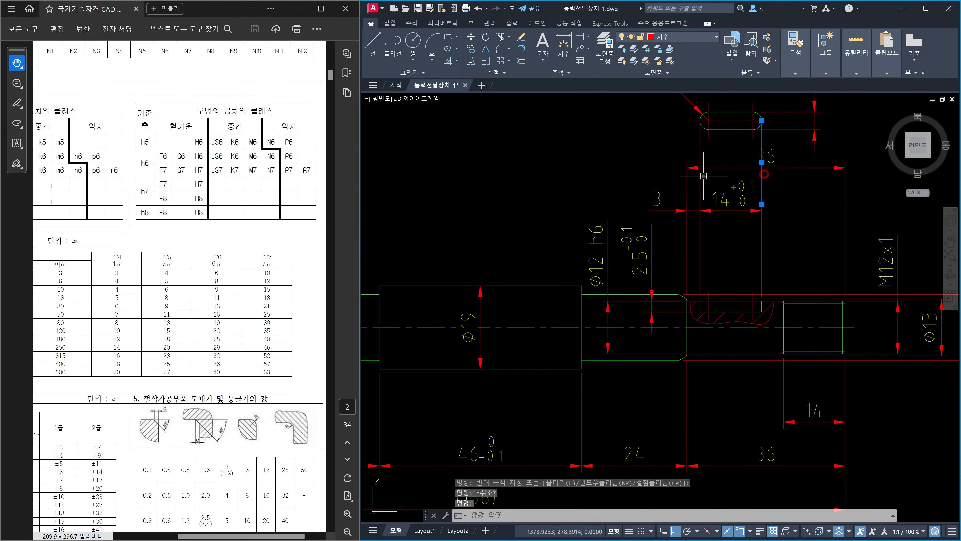
click(703, 177)
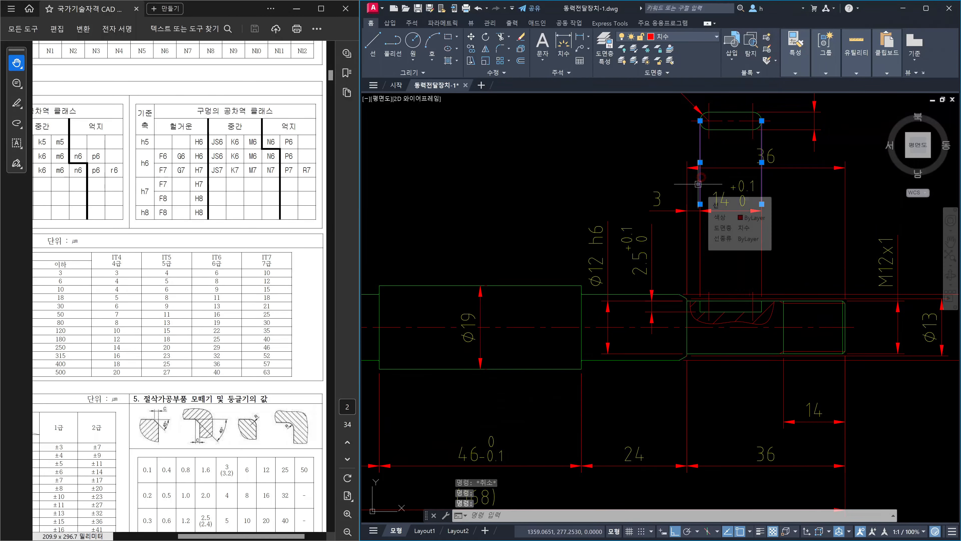
key(Delete)
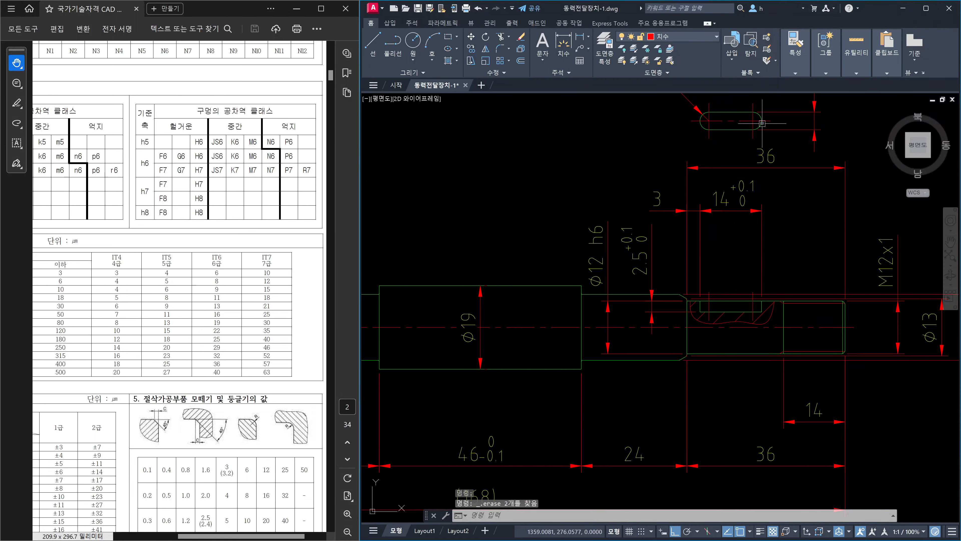
Step: Undo the deletion of the connecting lines and the placement of the shaft-end length dimension above the keyway
key(Escape)
key(ctrl+z)
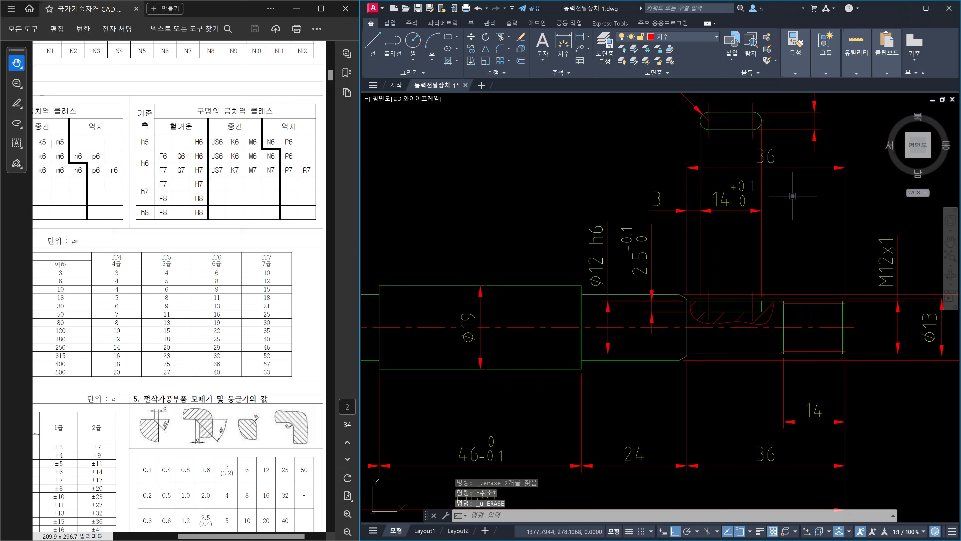
key(ctrl+z)
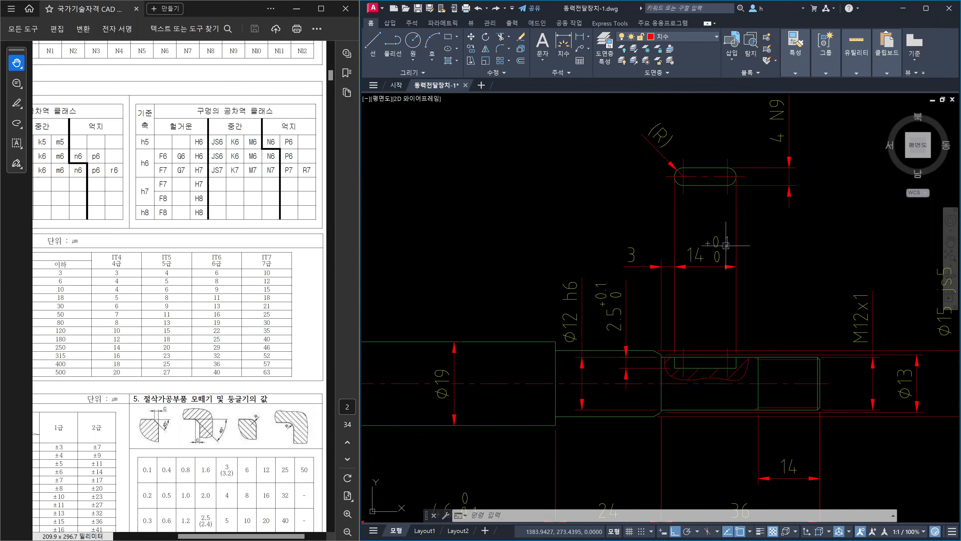
click(740, 221)
click(660, 216)
key(Escape)
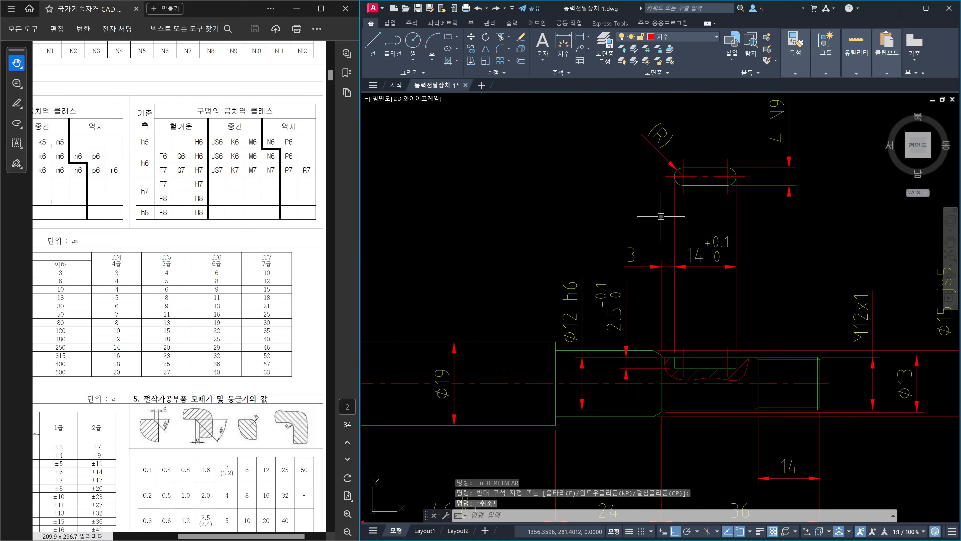
key(Escape)
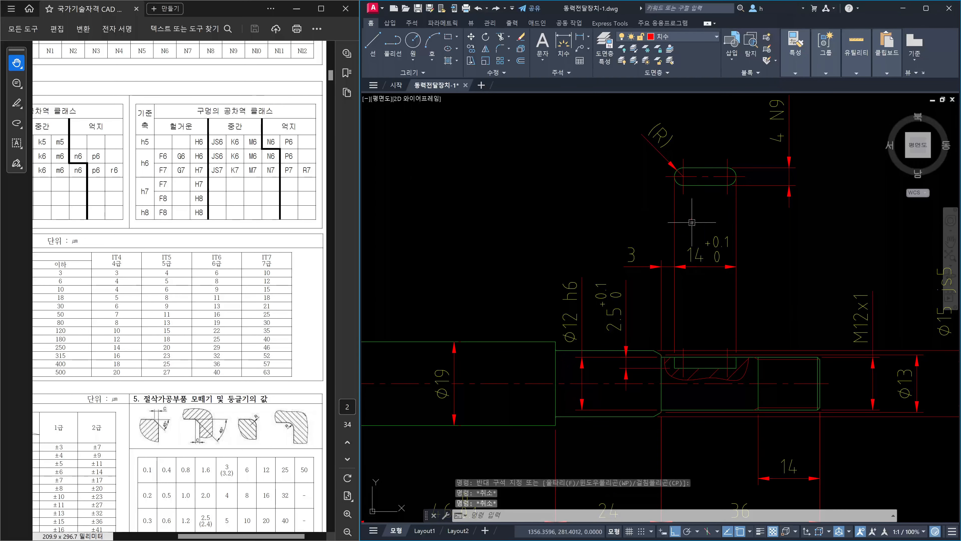
click(745, 224)
click(655, 215)
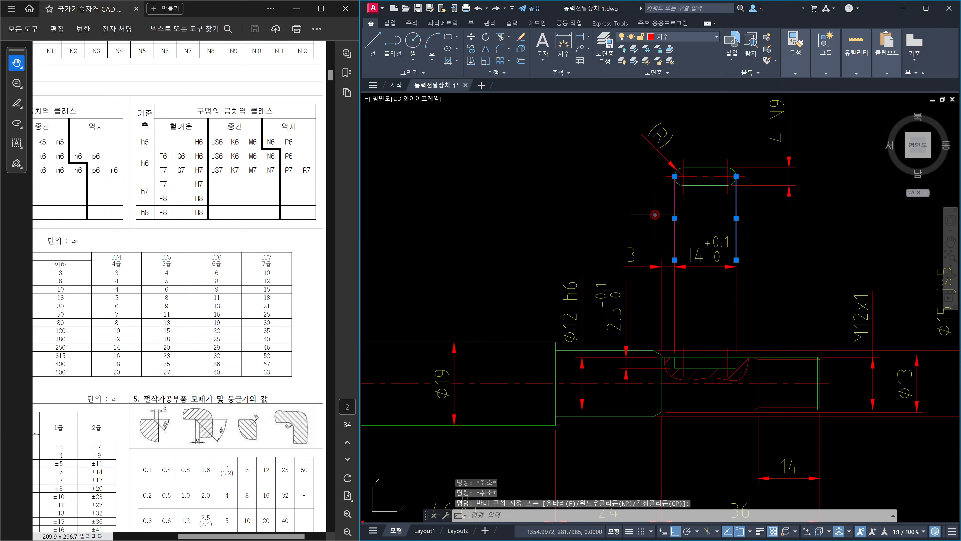
key(Escape)
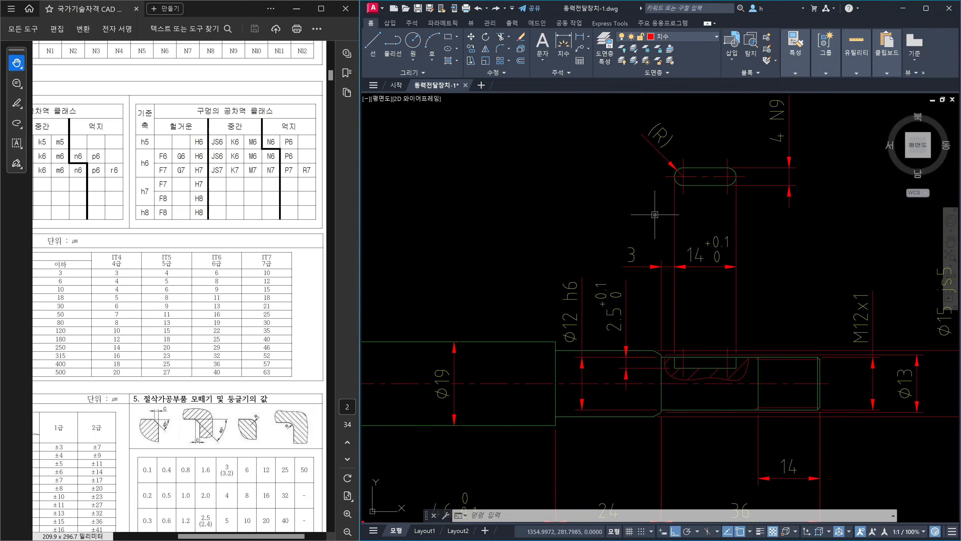
key(Escape)
key(Escape)
Step: Try removing the two connecting lines between the 14 dimension and the right keyway's plan view, and undo the removal
click(755, 222)
click(642, 211)
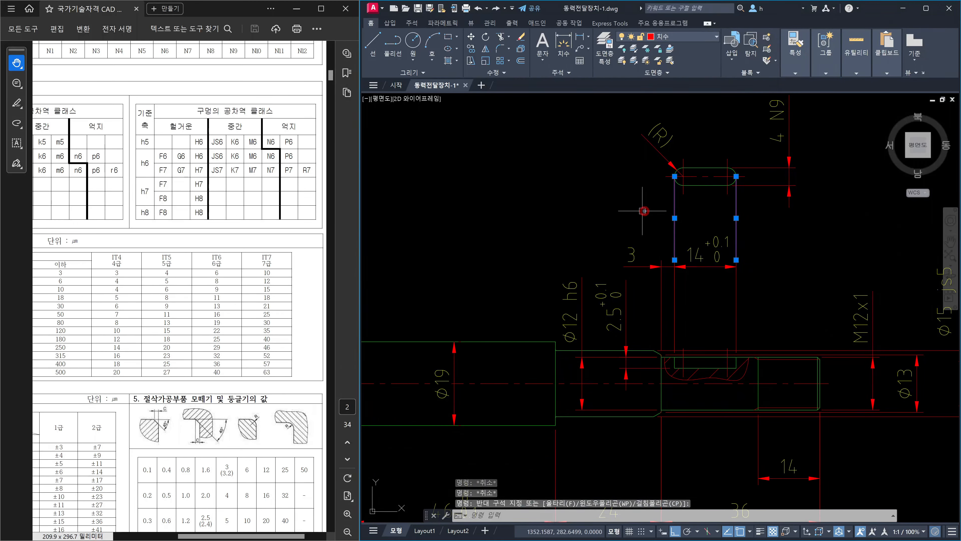
key(Delete)
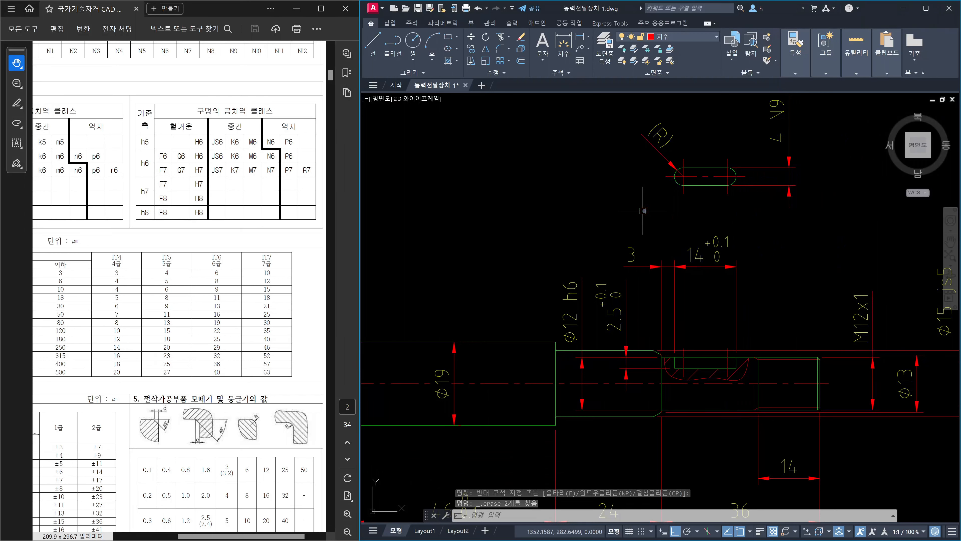
key(ctrl+z)
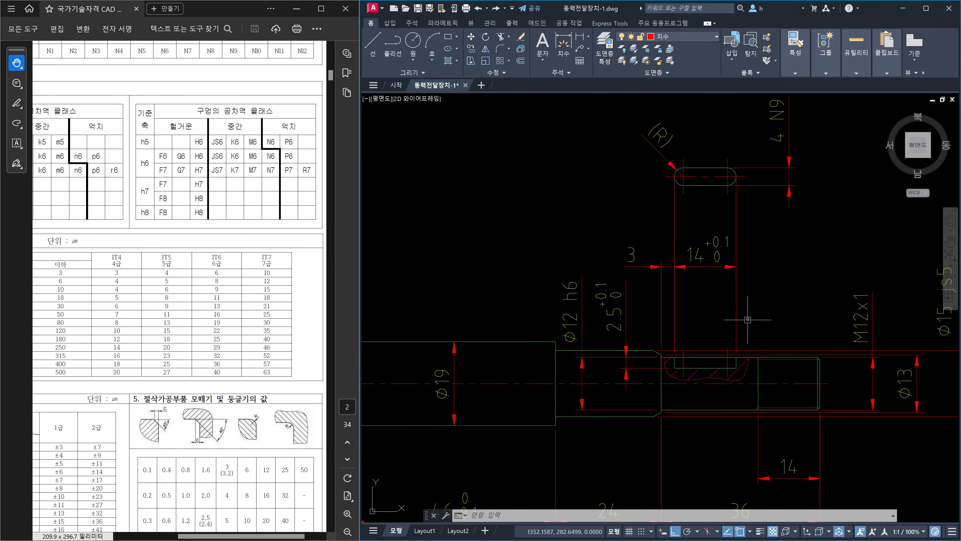
middle_drag(530, 336, 863, 344)
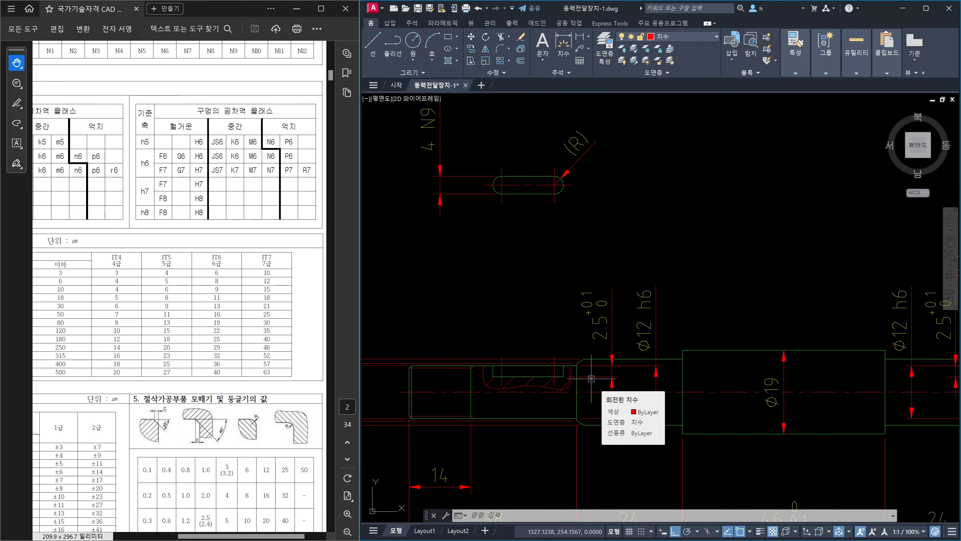
middle_drag(833, 322, 514, 306)
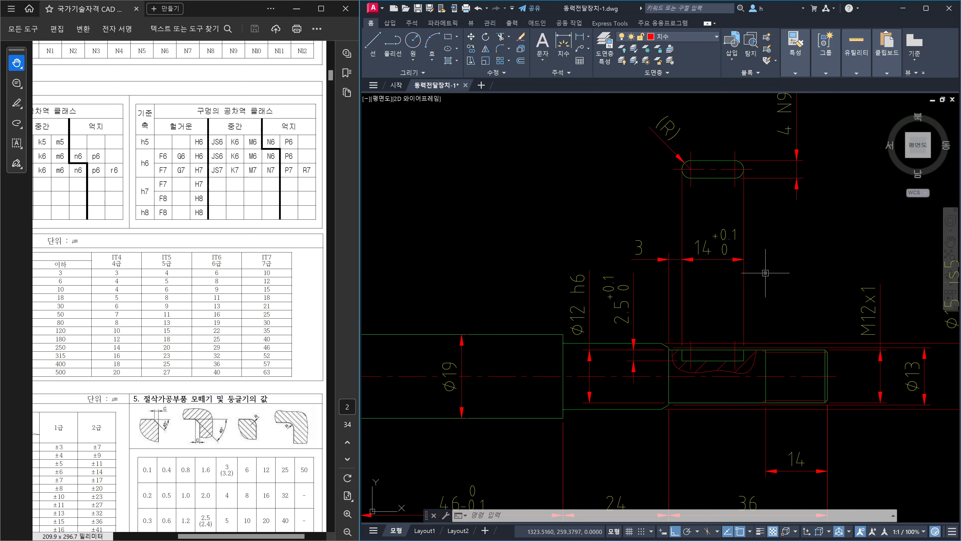
scroll(765, 272, down, 5)
scroll(615, 316, up, 5)
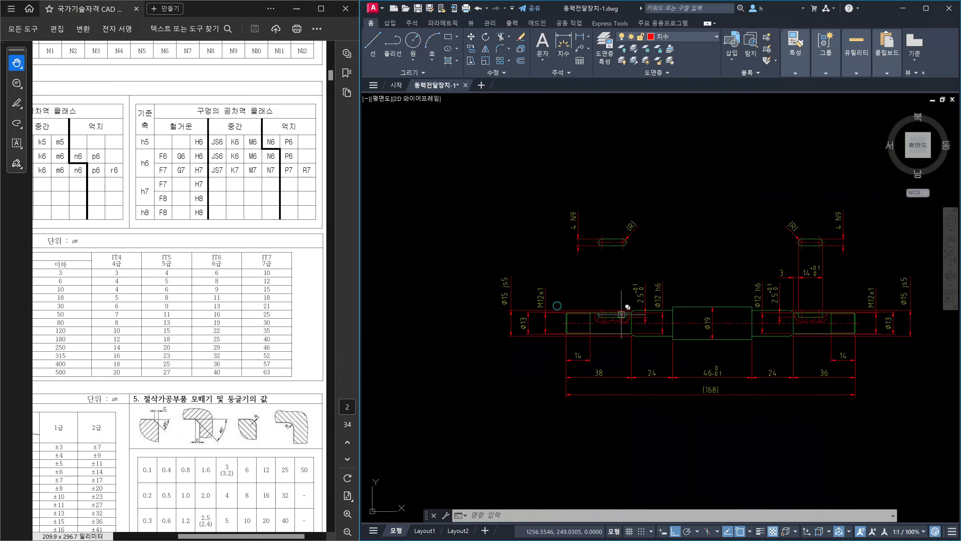
Step: Examine which edges the right keyway's 3 dimension references, comparing the shoulder edge, the keyway's end edge and its arc centre line
scroll(616, 316, up, 2)
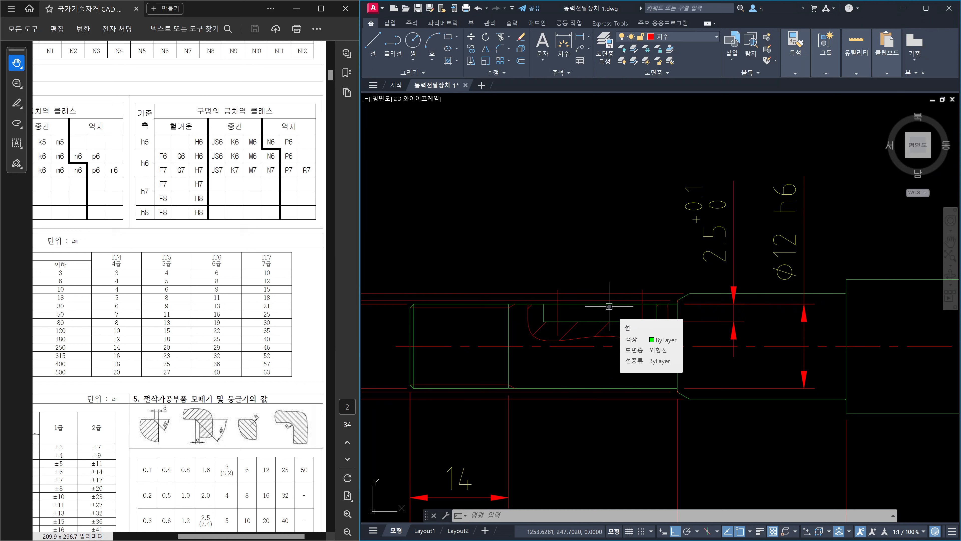
scroll(609, 306, down, 4)
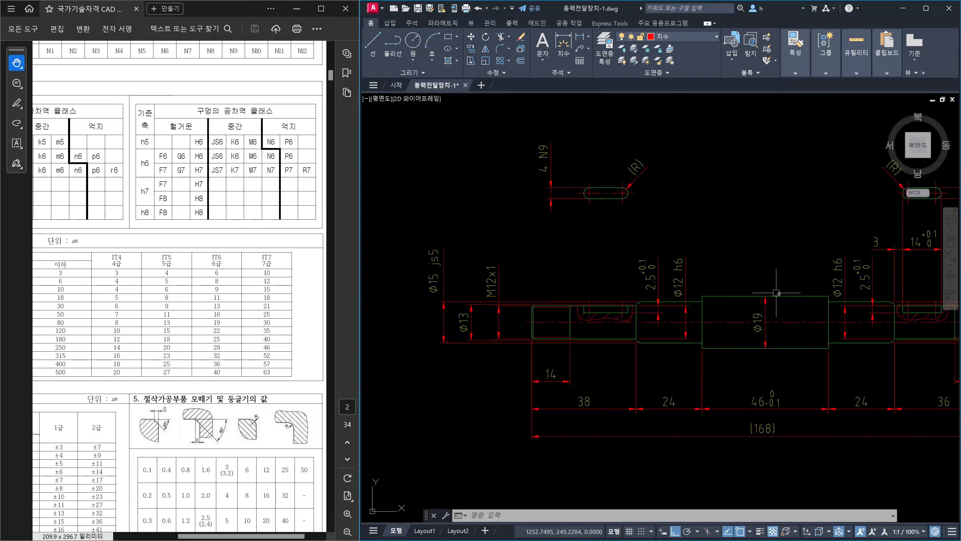
scroll(689, 309, up, 5)
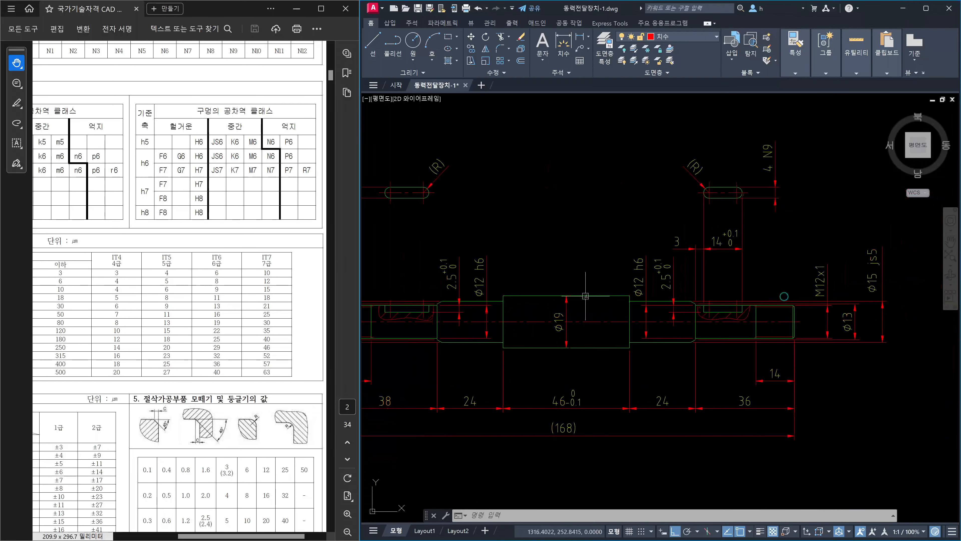
click(708, 219)
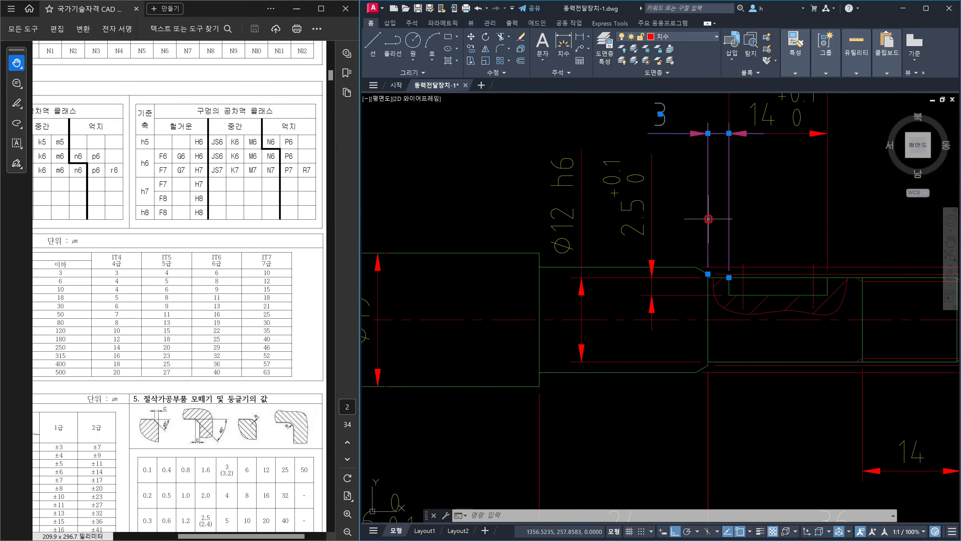
click(729, 286)
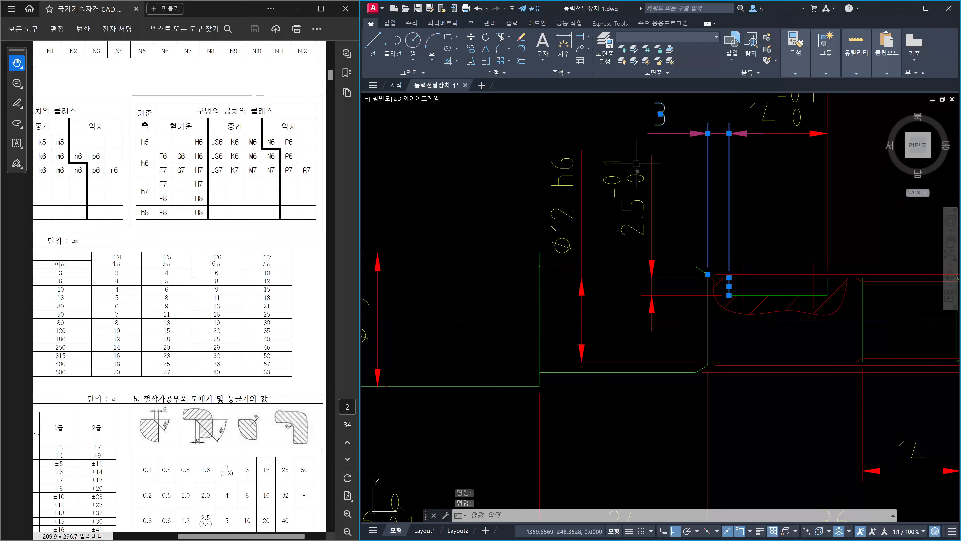
key(Escape)
click(723, 340)
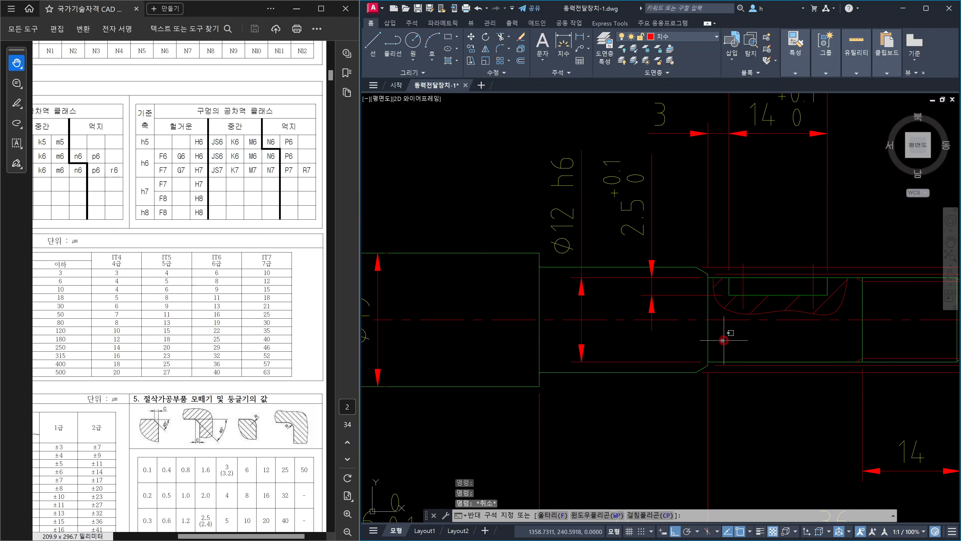
click(702, 337)
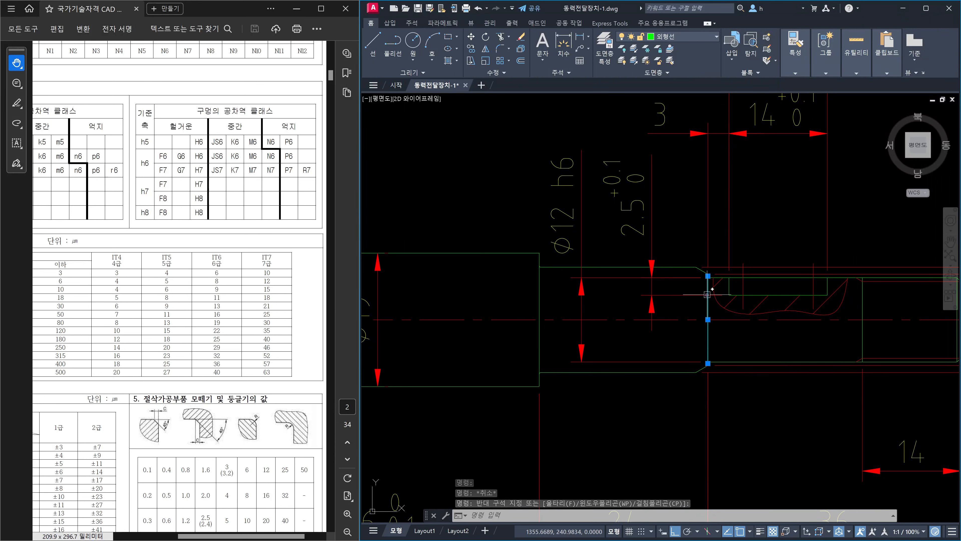
click(743, 286)
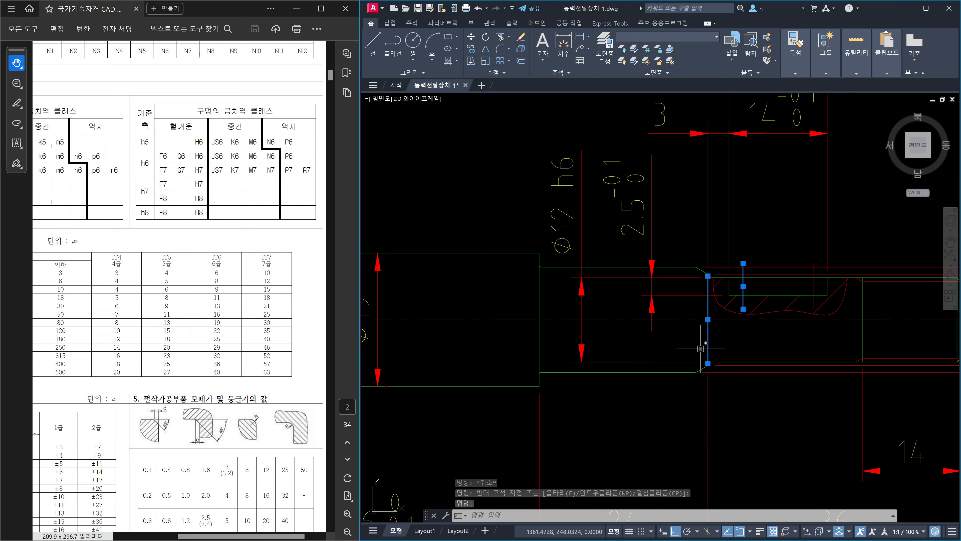
key(Escape)
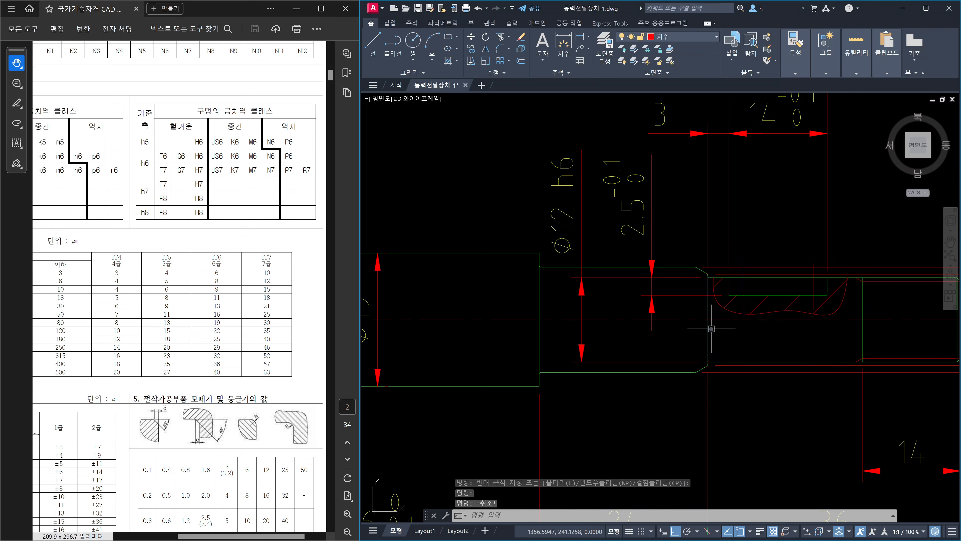
click(708, 309)
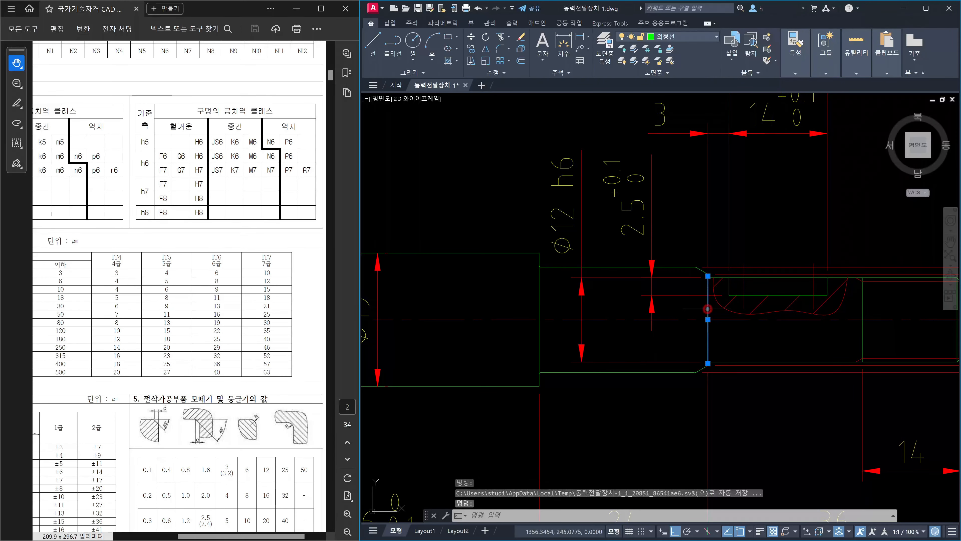
click(742, 291)
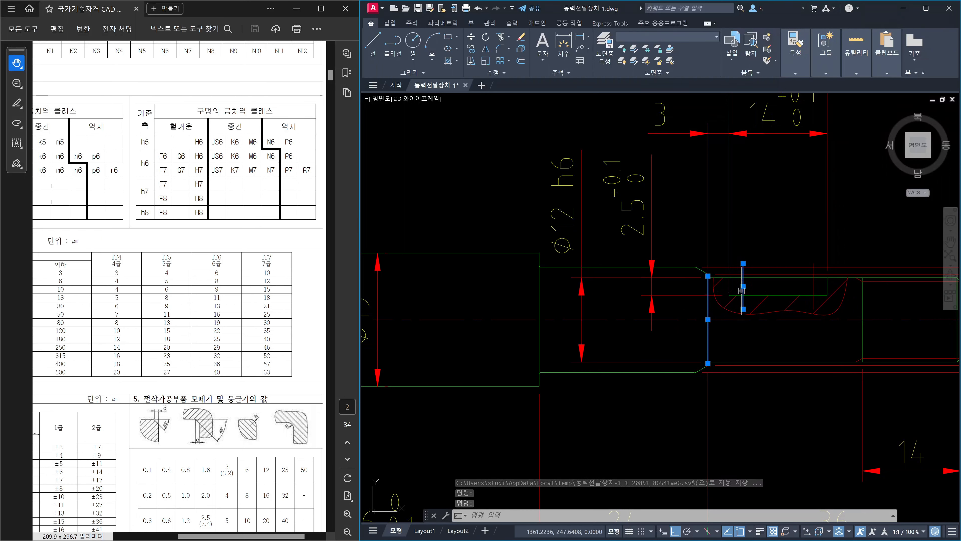
scroll(741, 291, down, 5)
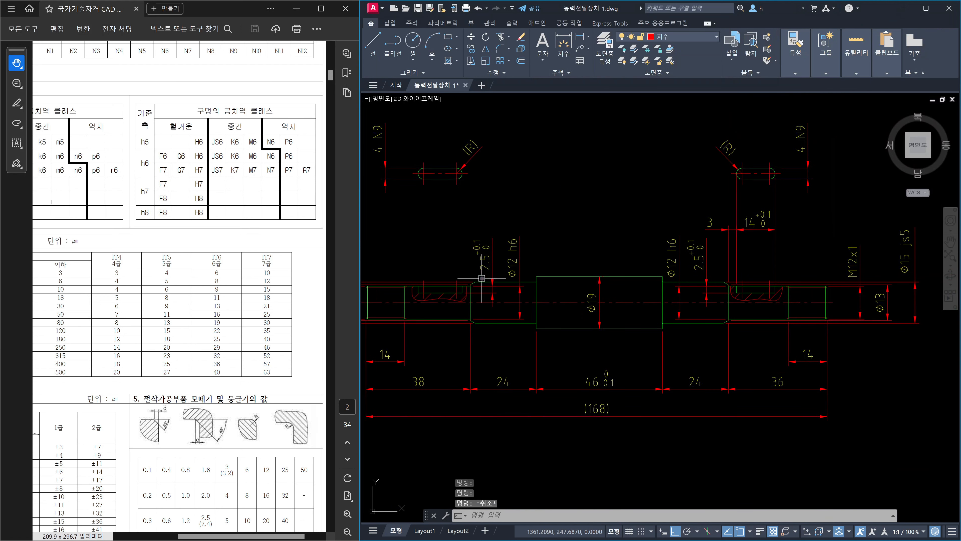
Step: Add a horizontal linear dimension from the left keyway's right arc centre line to the adjacent shoulder, level with the right keyway's 3 dimension
scroll(520, 294, up, 6)
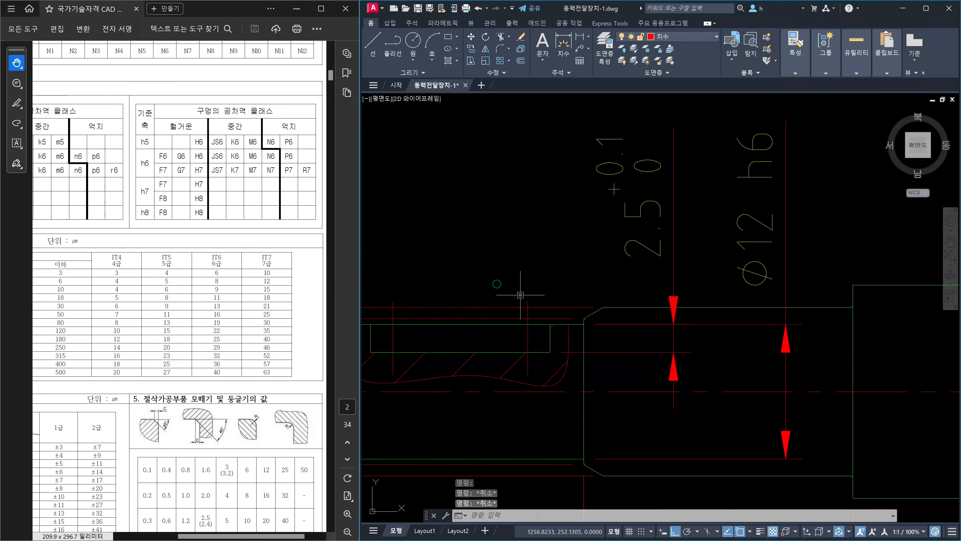
text(DLI)
key(Return)
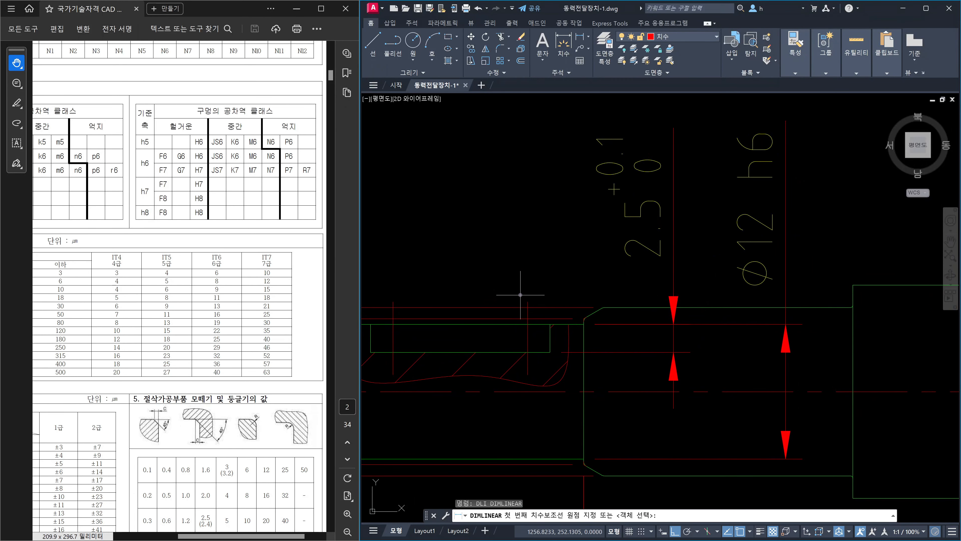
scroll(520, 295, up, 2)
click(531, 307)
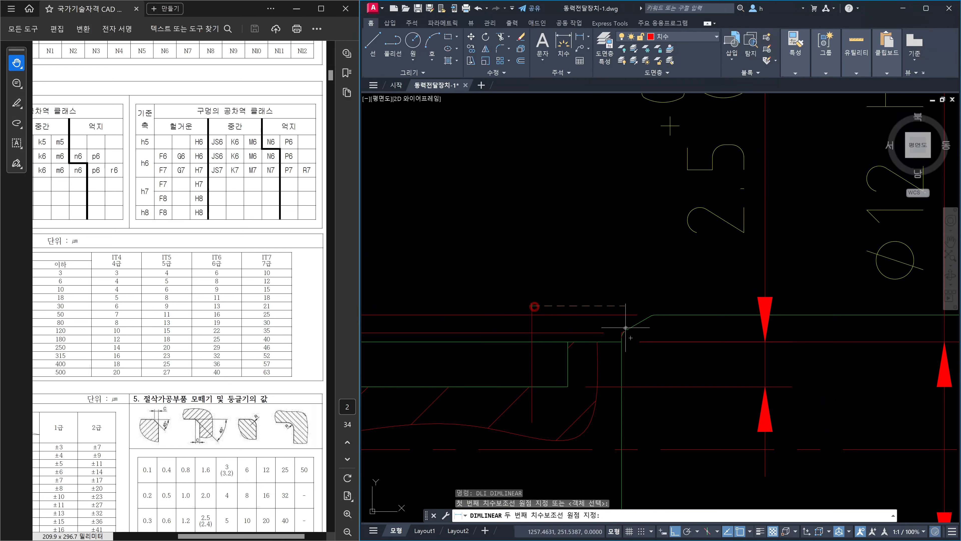
scroll(625, 330, up, 3)
click(622, 333)
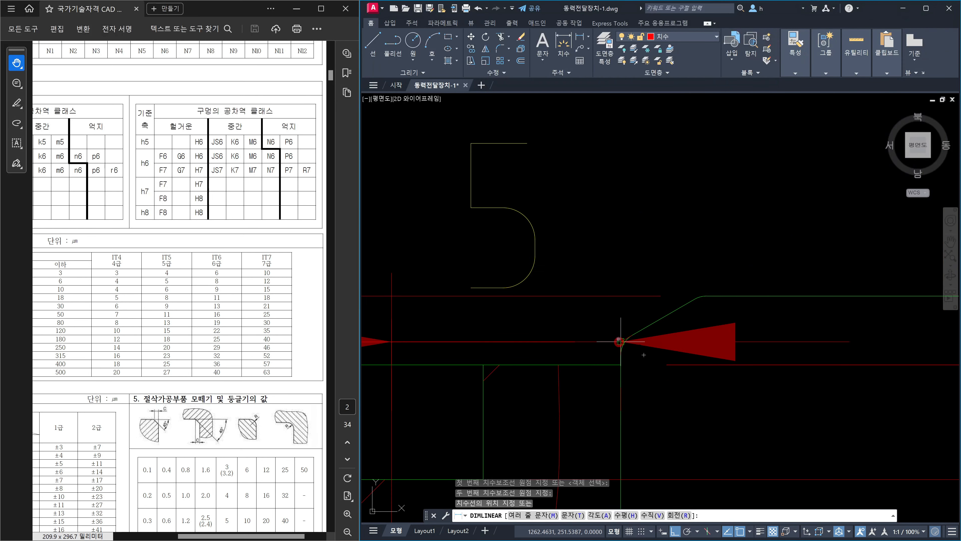
scroll(624, 243, down, 5)
scroll(629, 204, down, 4)
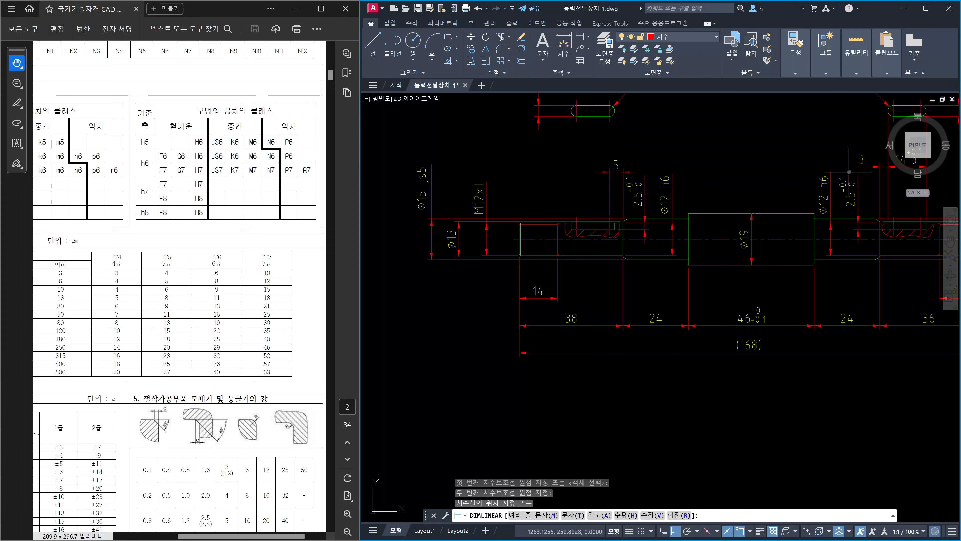
click(857, 167)
key(Escape)
Step: Add a horizontal linear dimension between the left keyway's two arc centre lines, aligned with the adjacent 5 dimension
scroll(620, 244, up, 4)
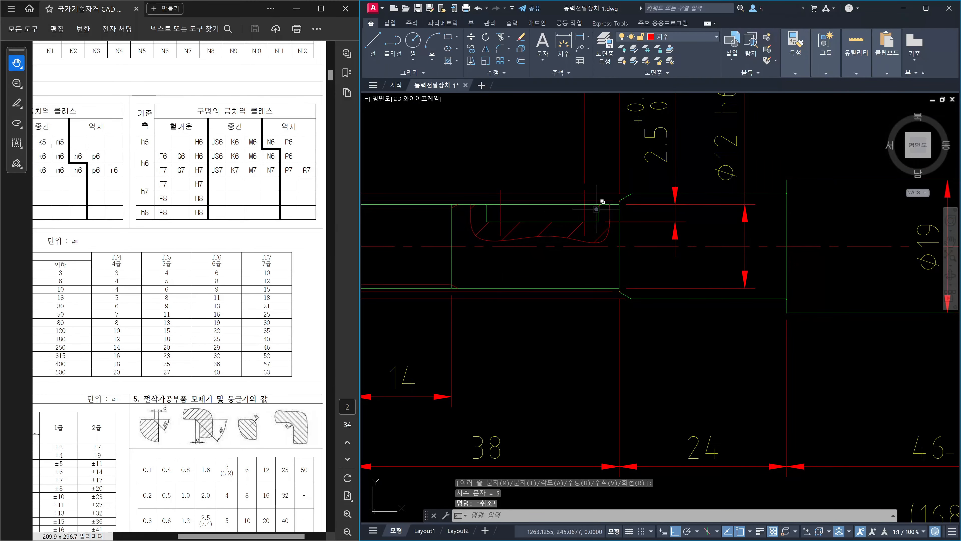
middle_drag(596, 211, 626, 279)
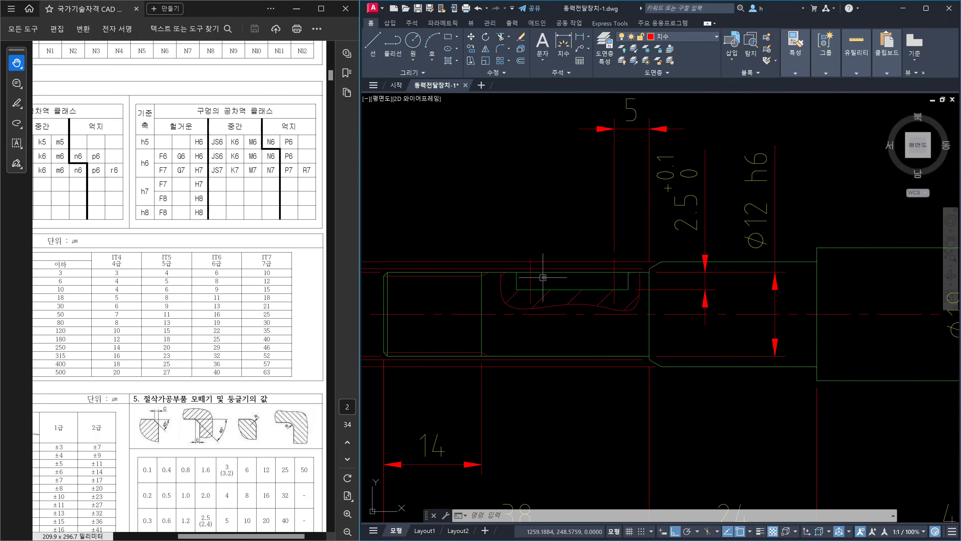
text(dli)
key(Return)
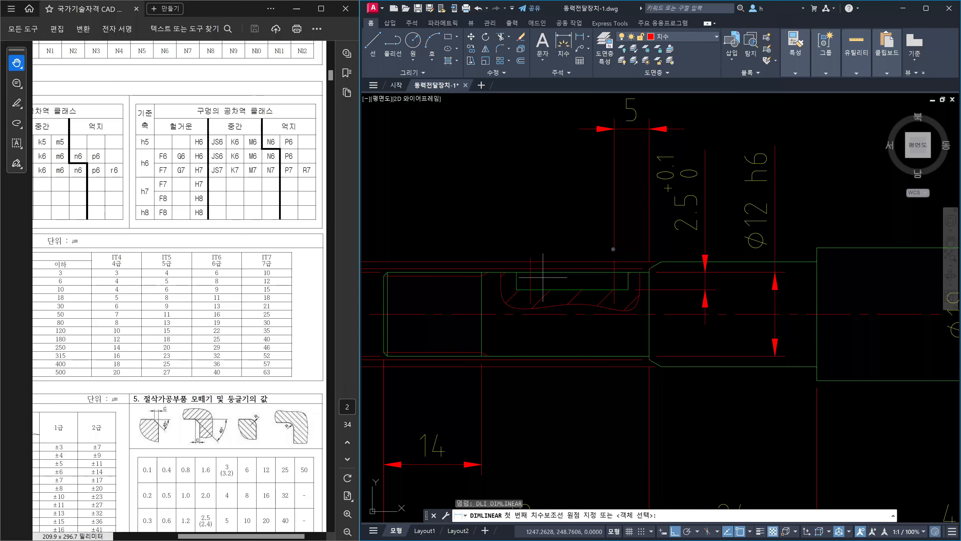
click(614, 258)
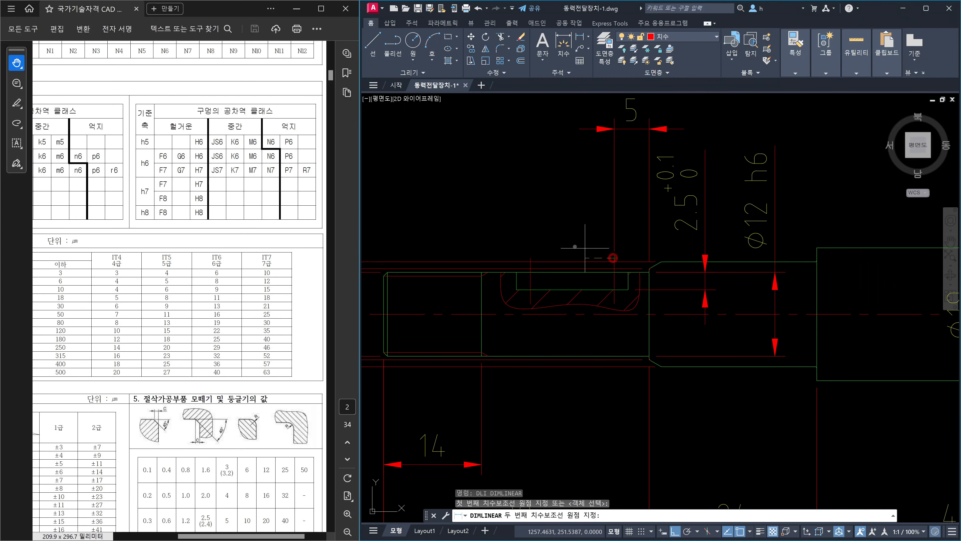
click(529, 256)
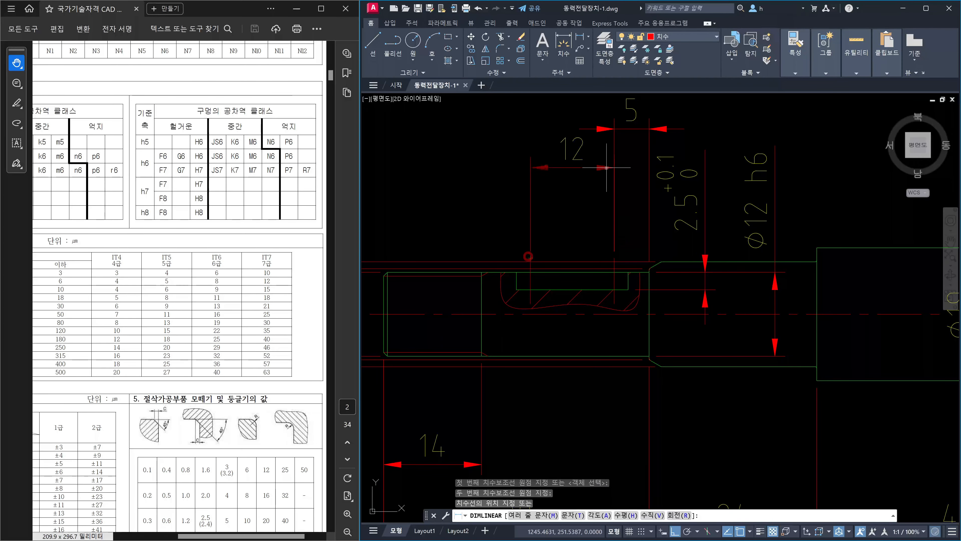
click(614, 129)
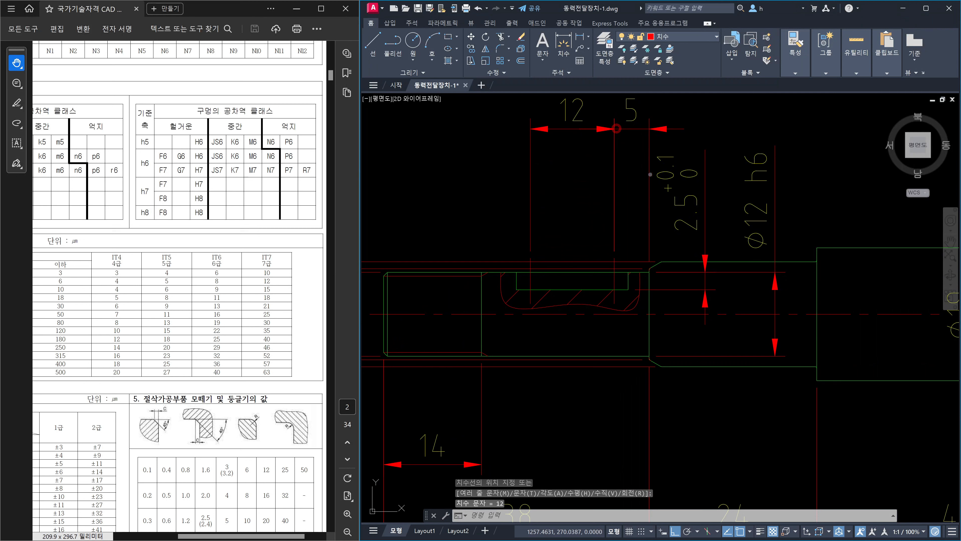
key(Escape)
Step: Match the properties of the right keyway's 14 dimension onto the left keyway's 12 dimension to apply the +0.1/0 tolerance
scroll(668, 206, down, 4)
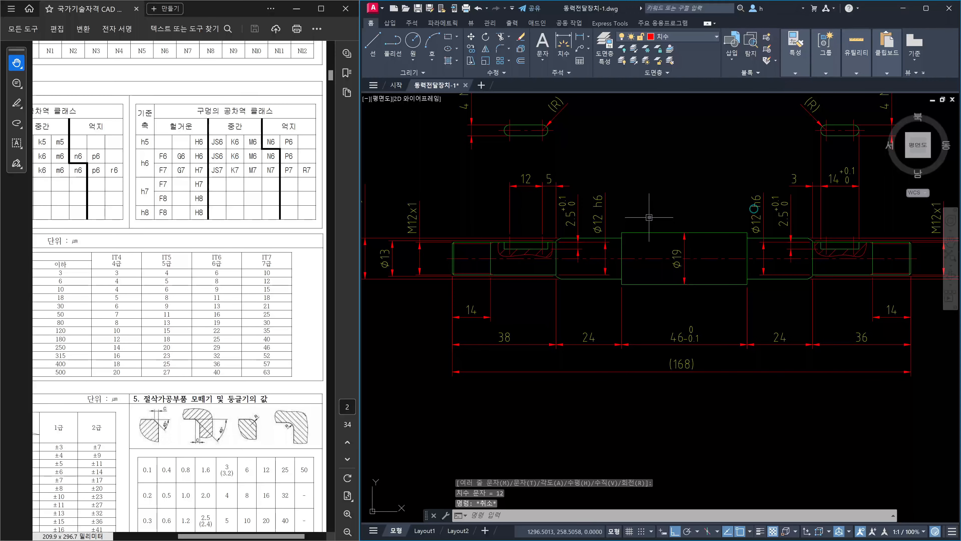
text(ma)
key(Return)
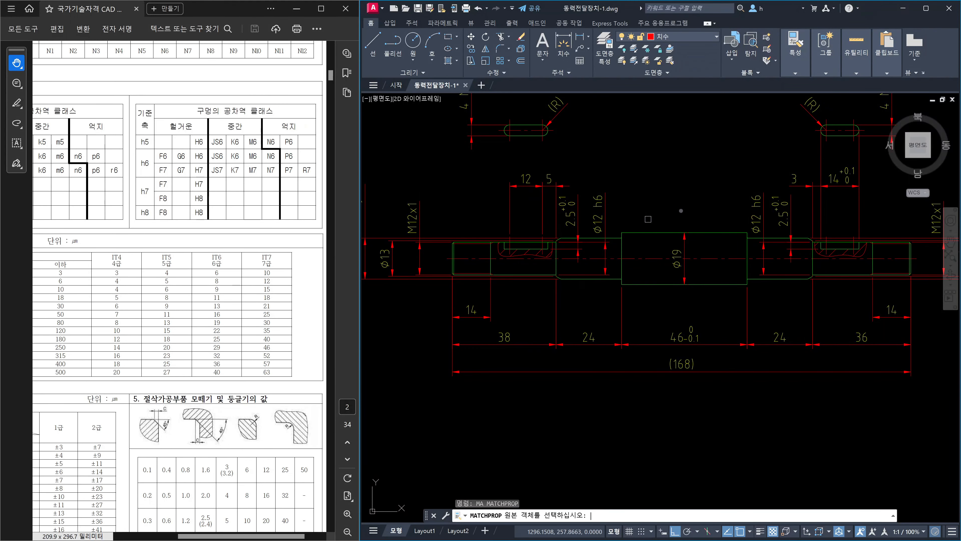
click(836, 178)
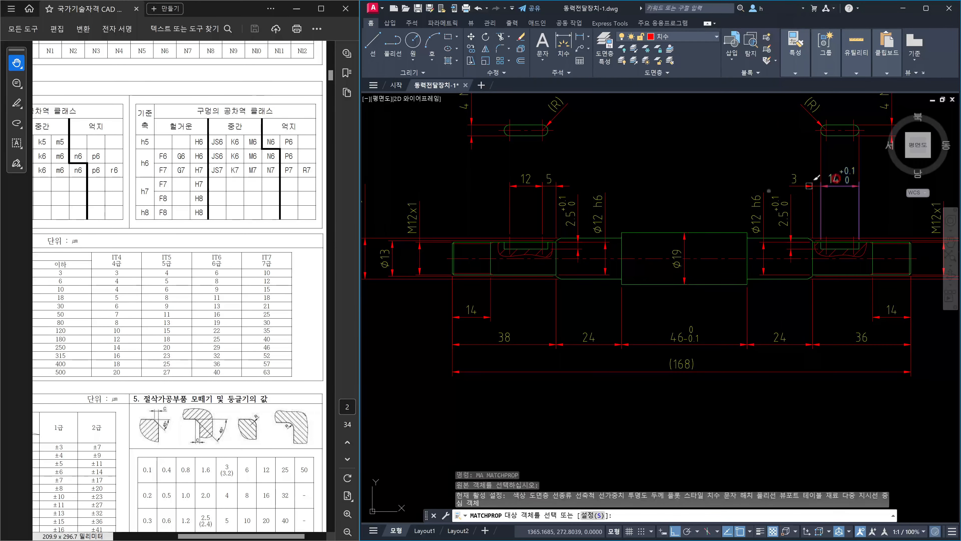
click(525, 179)
key(Escape)
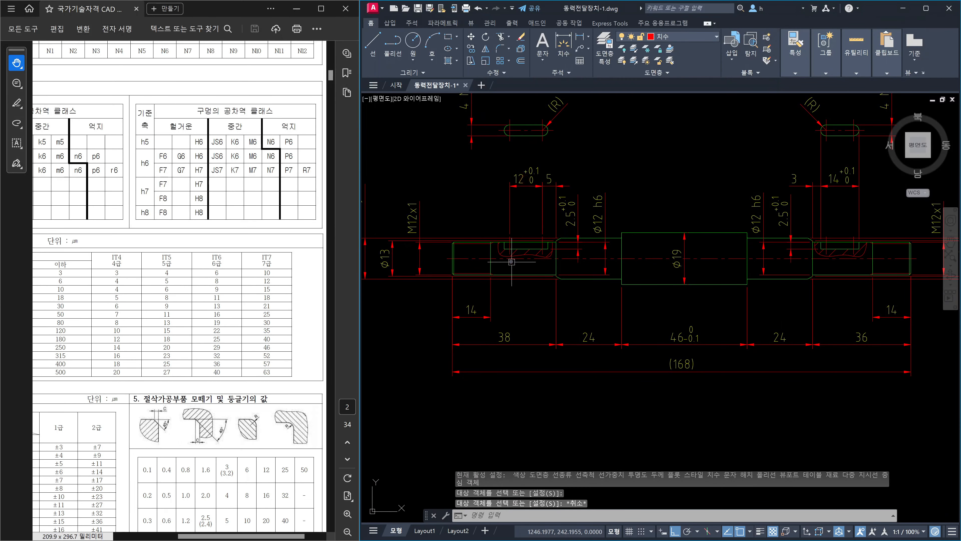
key(Escape)
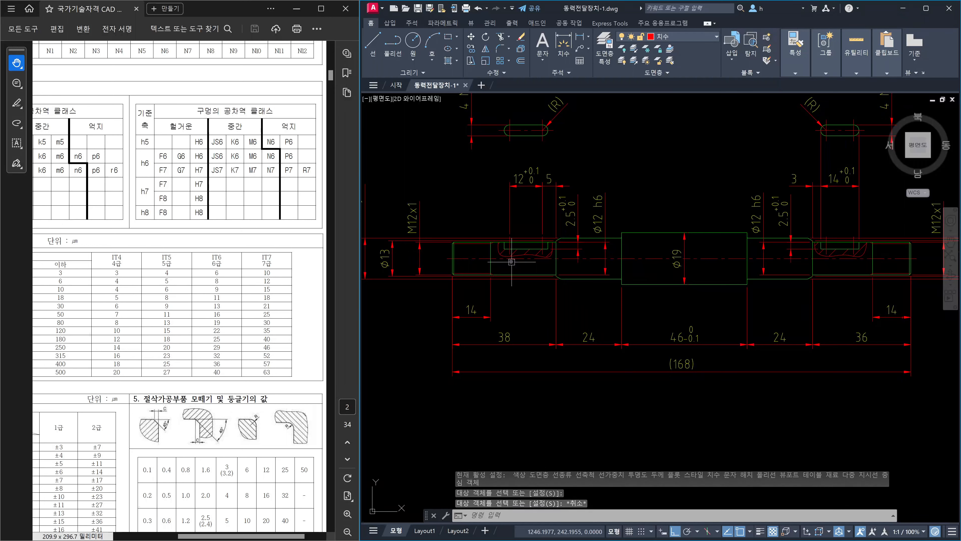
Step: Draw two vertical lines connecting the left keyway plan view's arc centre lines to the extension lines of the 12 dimension
scroll(522, 128, up, 4)
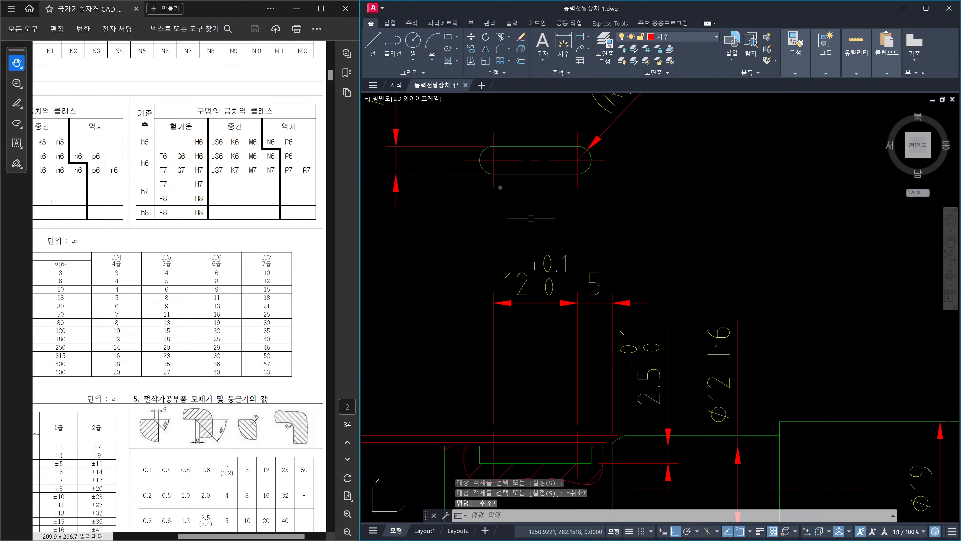
text(l)
key(Return)
click(493, 188)
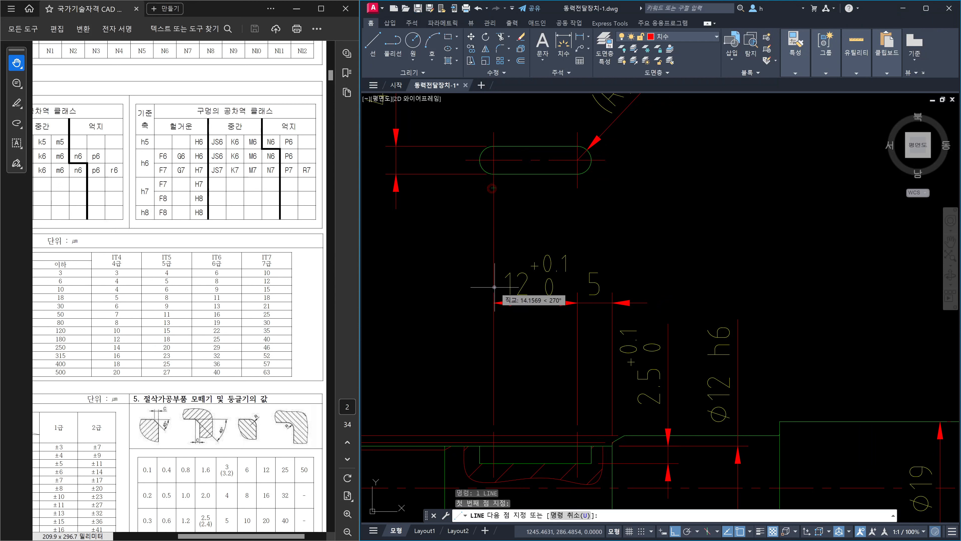
key(Escape)
key(Return)
click(574, 290)
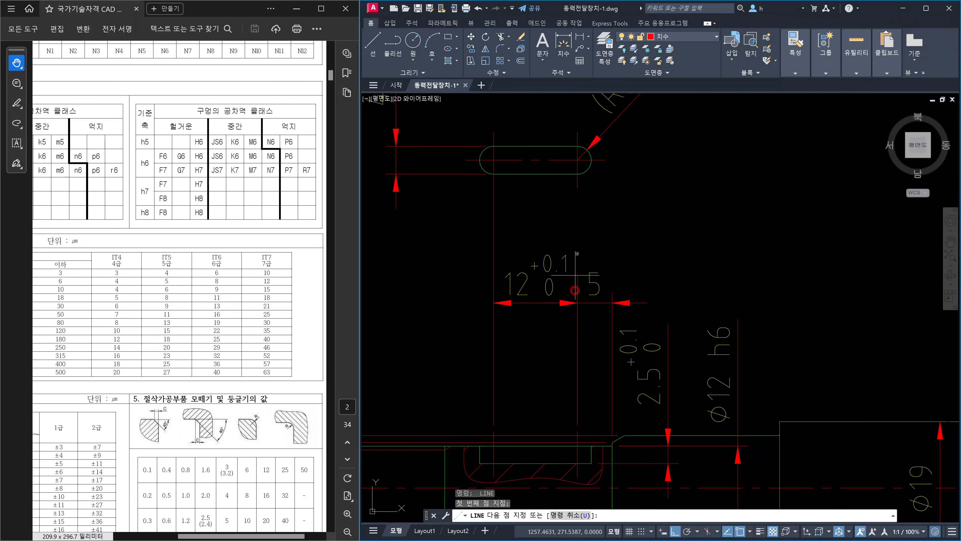
click(577, 184)
key(Escape)
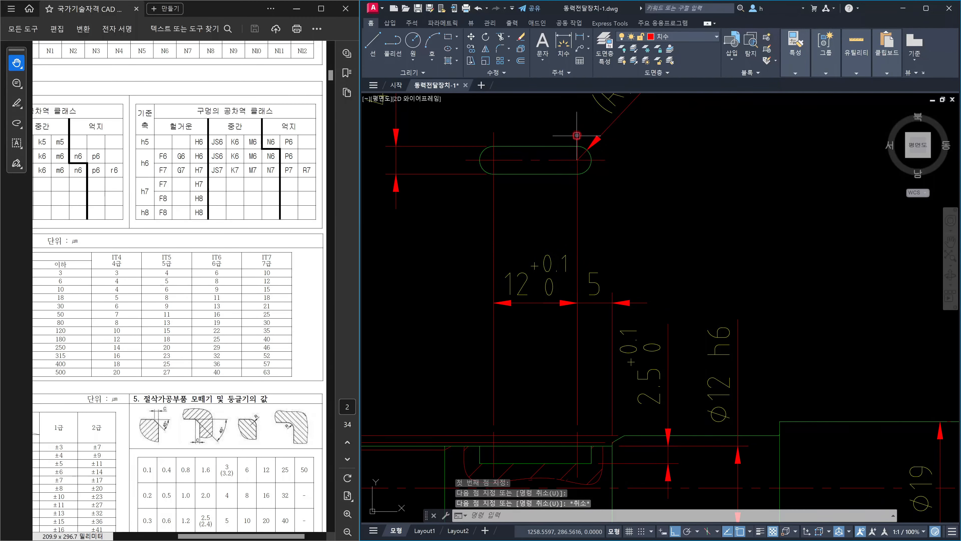
key(Escape)
key(Escape)
click(599, 225)
click(463, 224)
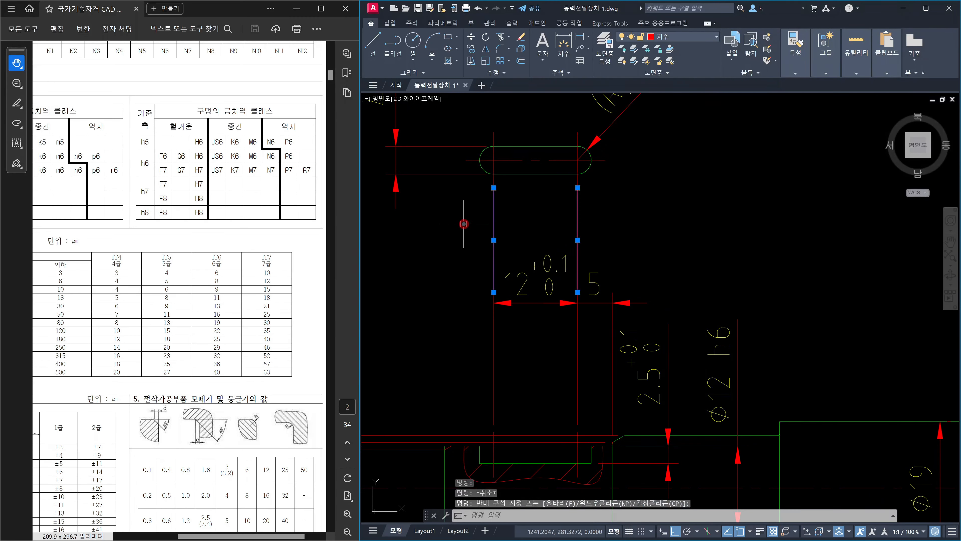
key(Escape)
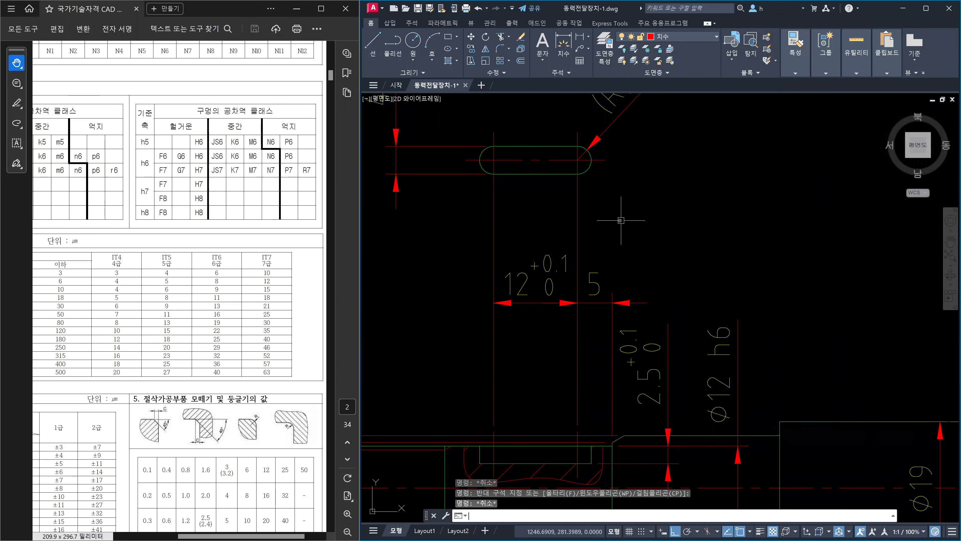
key(Return)
key(Return)
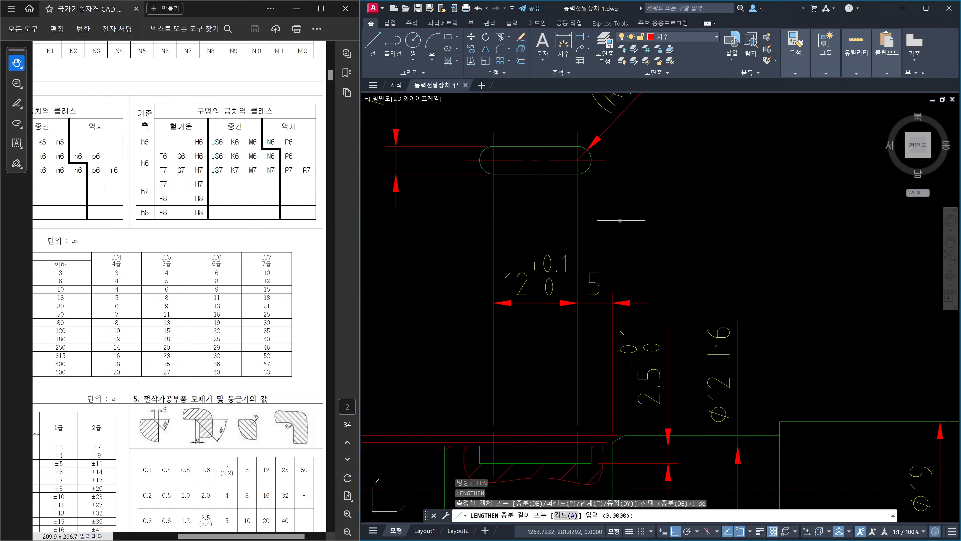
key(Return)
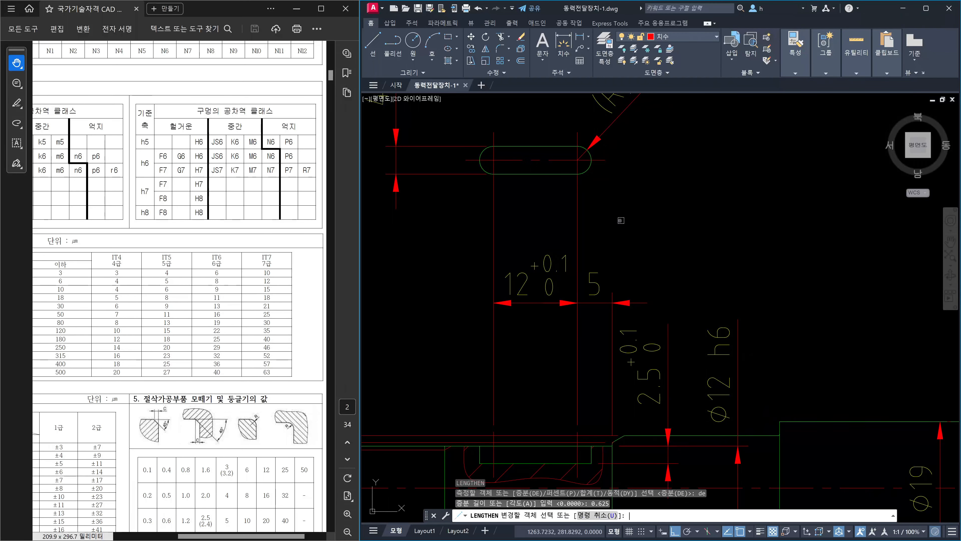
key(Escape)
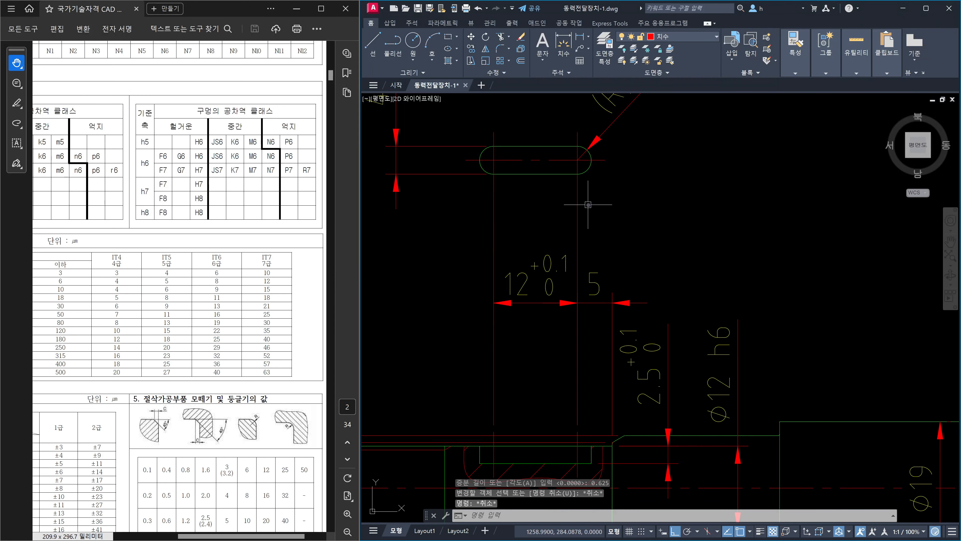
Step: Shorten the plan-view ends of the left keyway's two vertical connecting lines using Lengthen with a delta of -0.1
text(len)
key(Return)
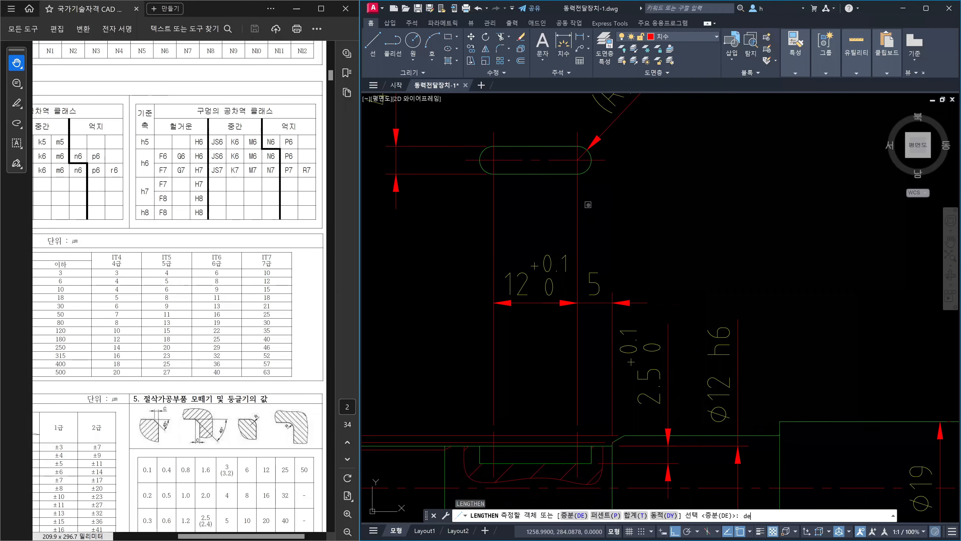
text(de)
key(Return)
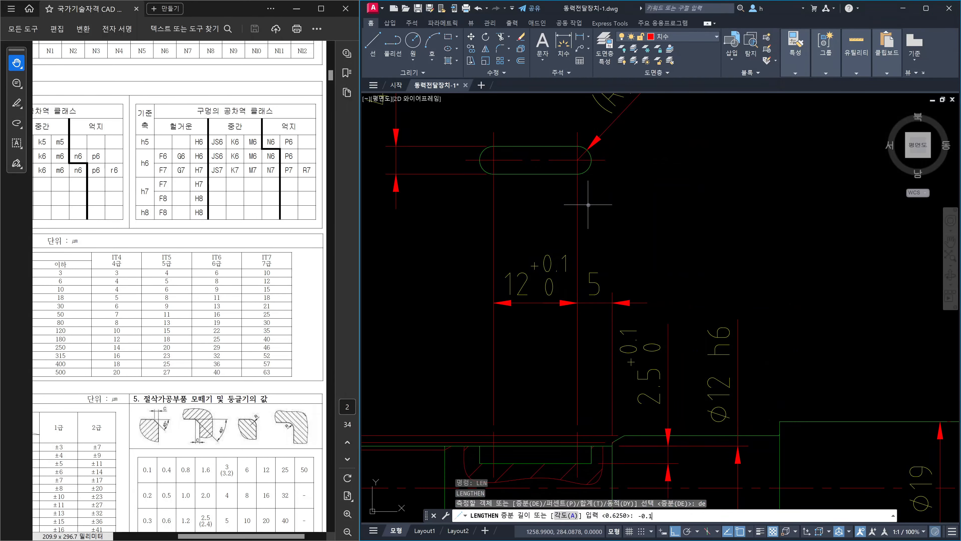
key(Return)
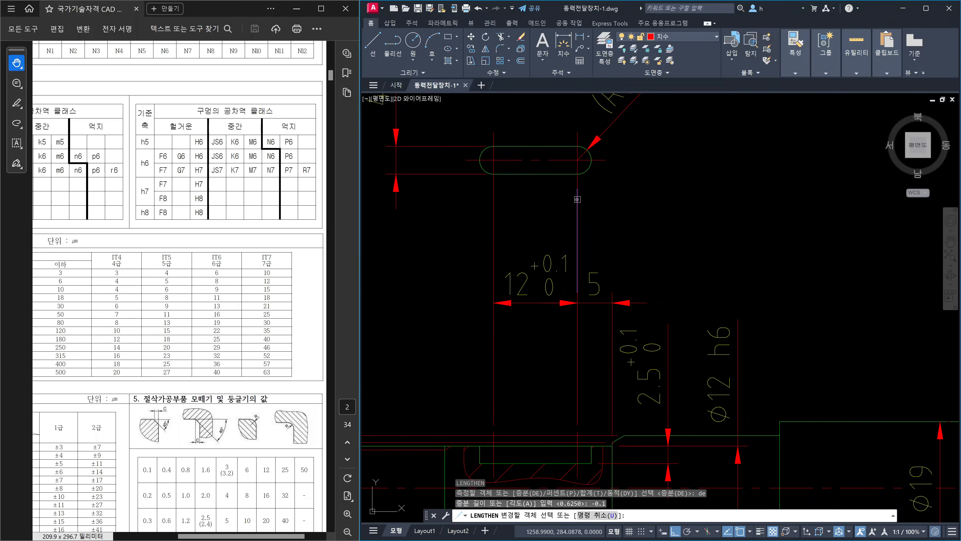
click(575, 199)
click(494, 209)
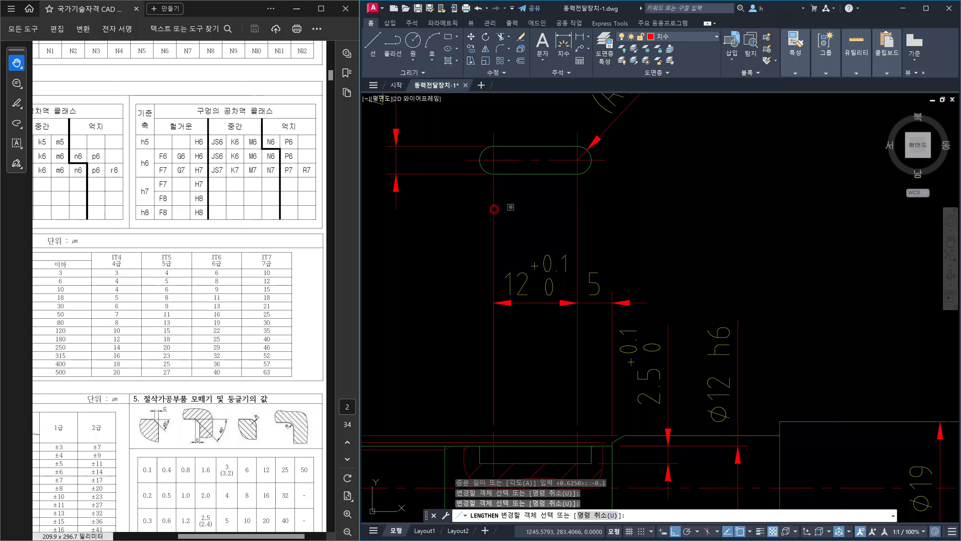
key(Escape)
scroll(494, 181, up, 3)
scroll(494, 182, down, 2)
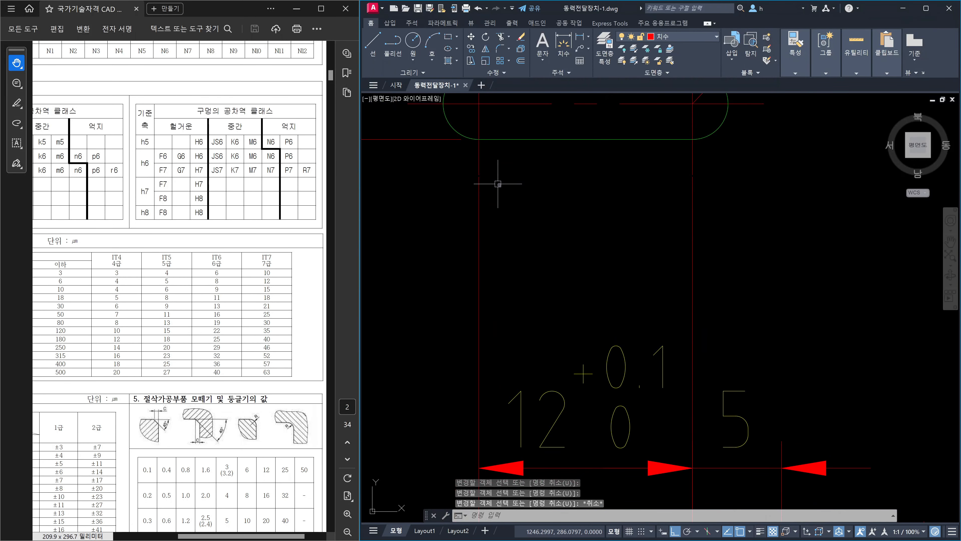
key(Escape)
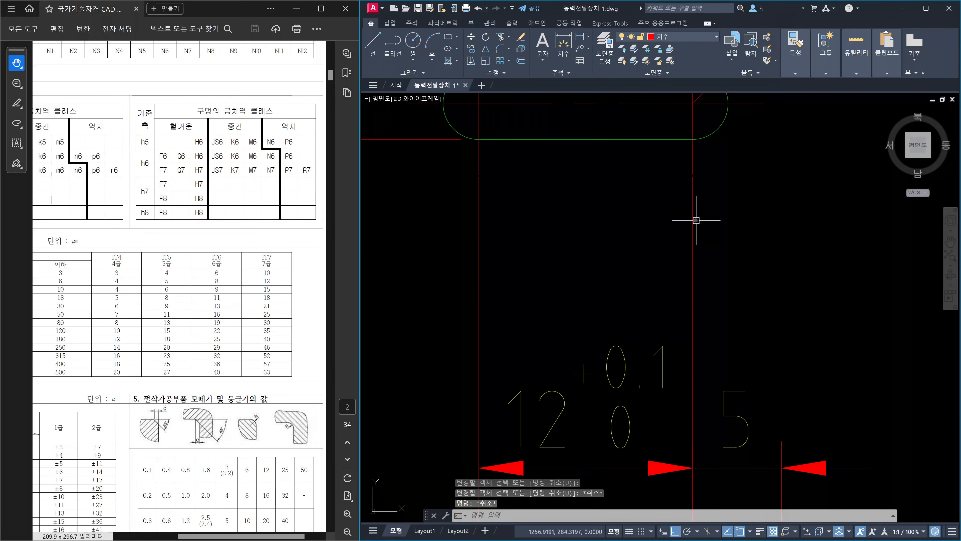
Step: Undo the last Lengthen change on the two connecting lines
key(ctrl+z)
key(ctrl+z)
key(Escape)
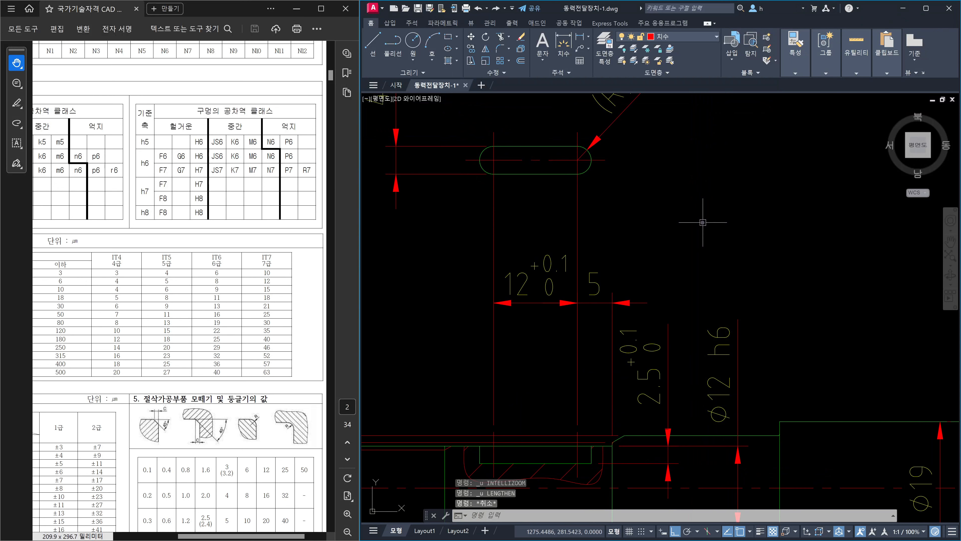
text(le)
key(Return)
text(de)
key(Return)
text(-)
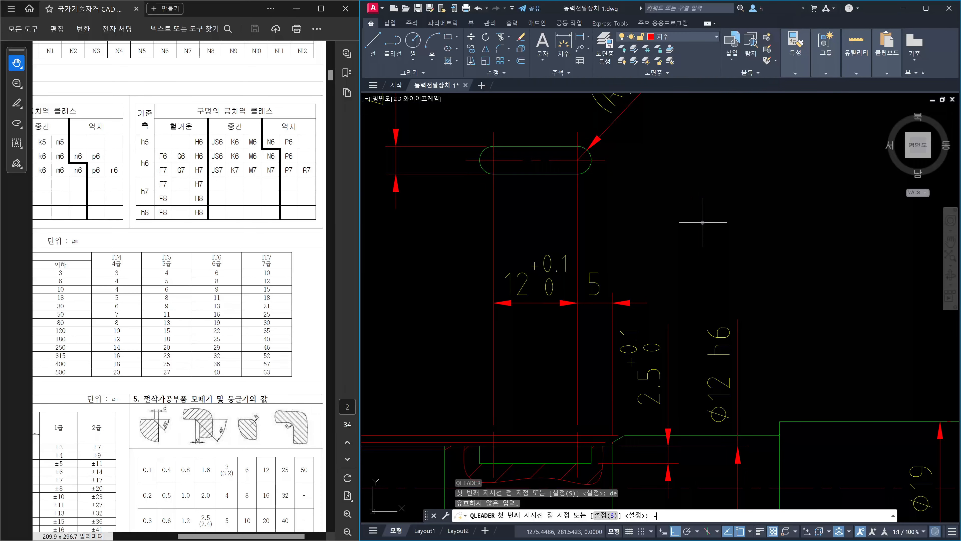
text(1)
key(Return)
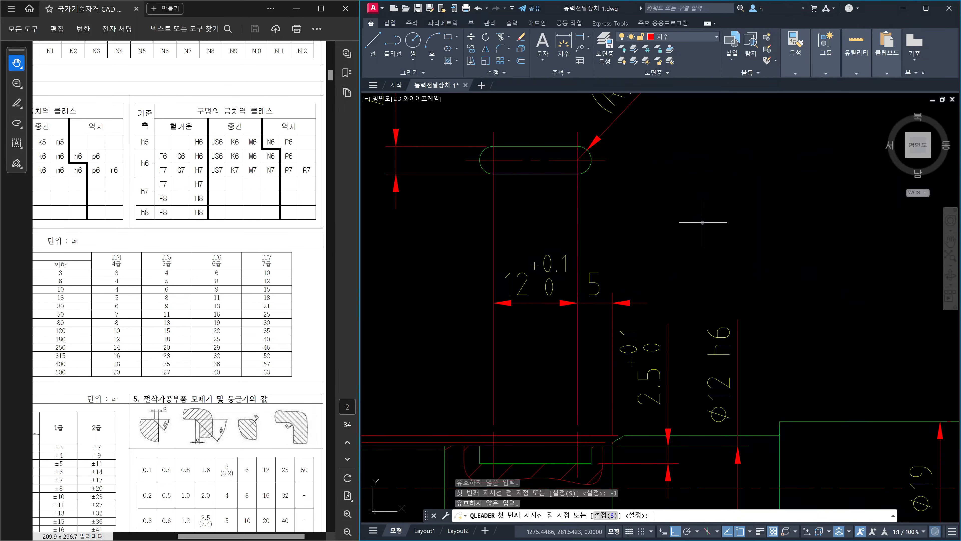
key(Escape)
key(Escape)
key(Escape)
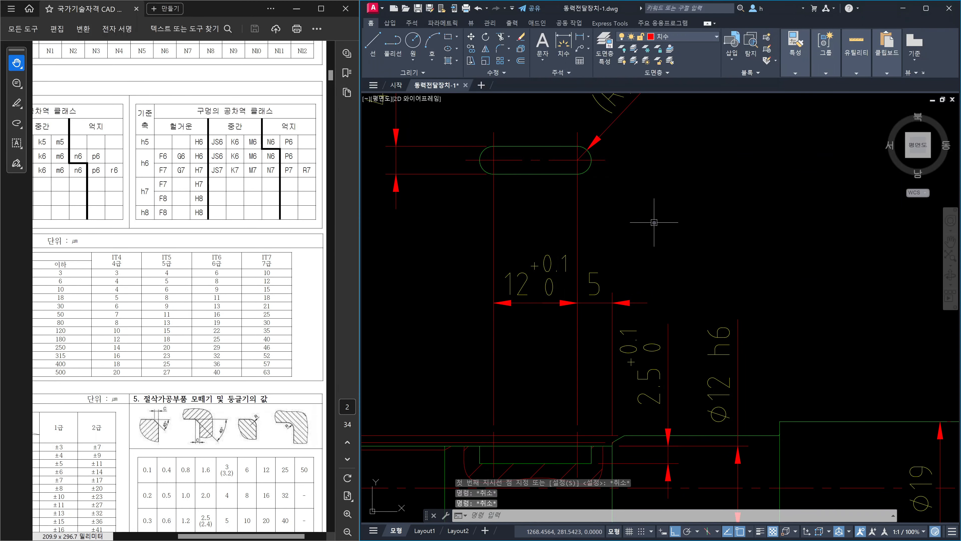
Step: Shorten both vertical connecting lines at their ends near the left keyway plan view using Lengthen with a delta of -1
text(LEN)
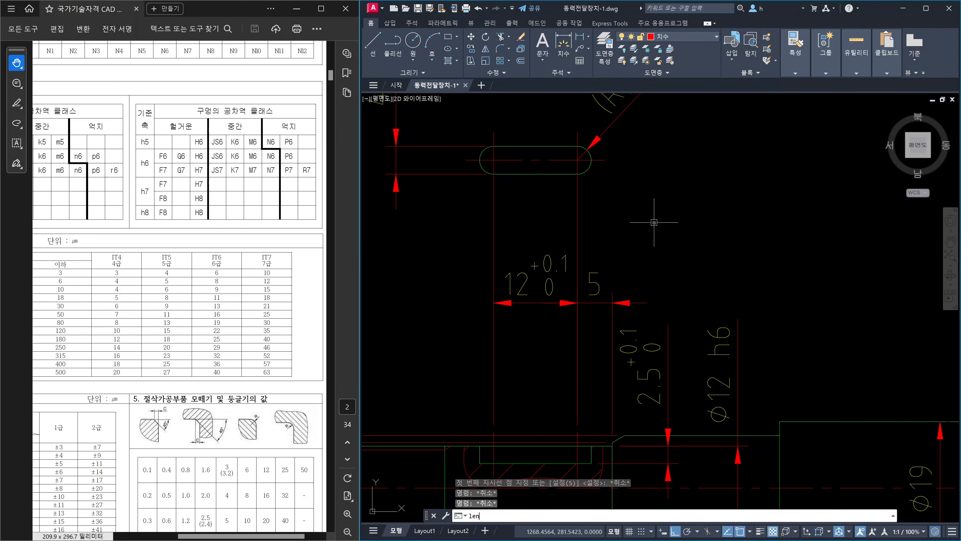
key(Return)
text(de)
key(Return)
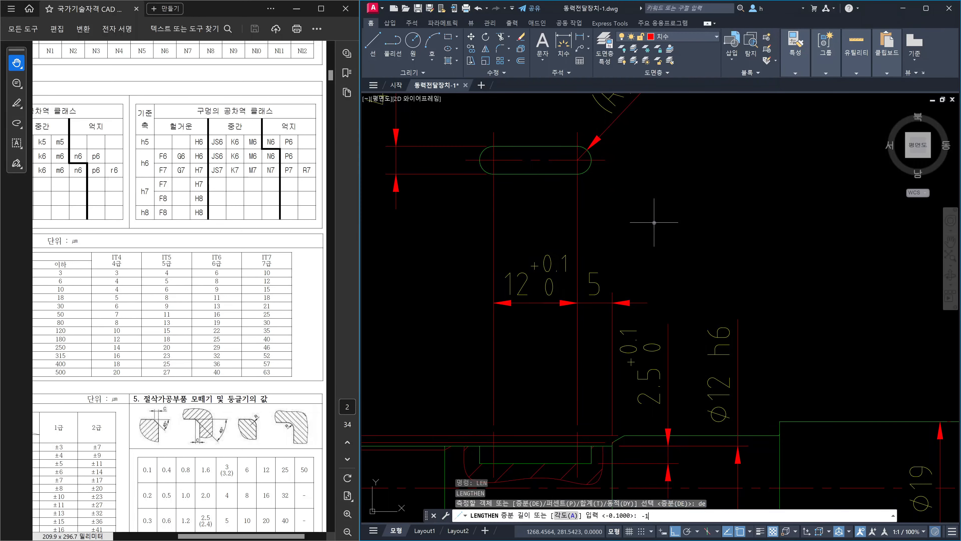
key(Return)
click(577, 205)
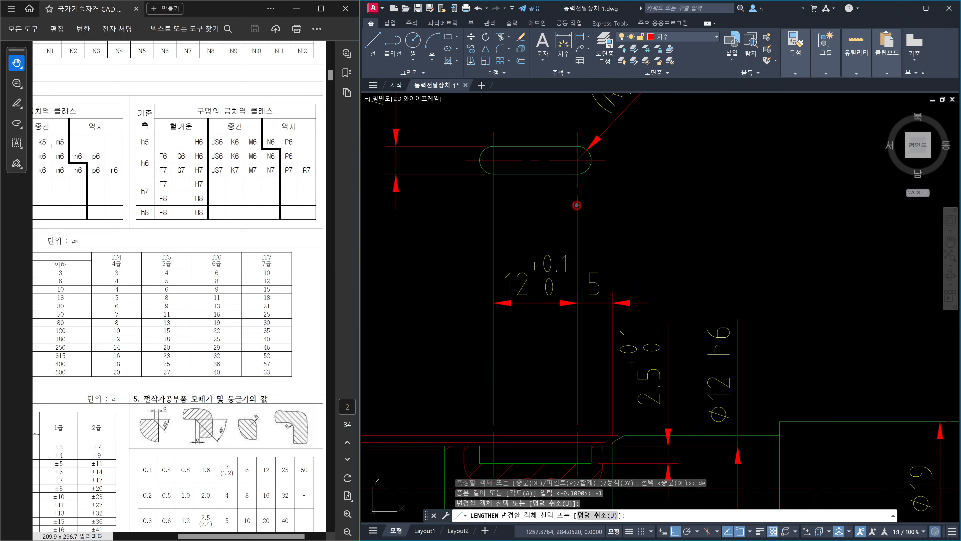
click(493, 207)
key(Escape)
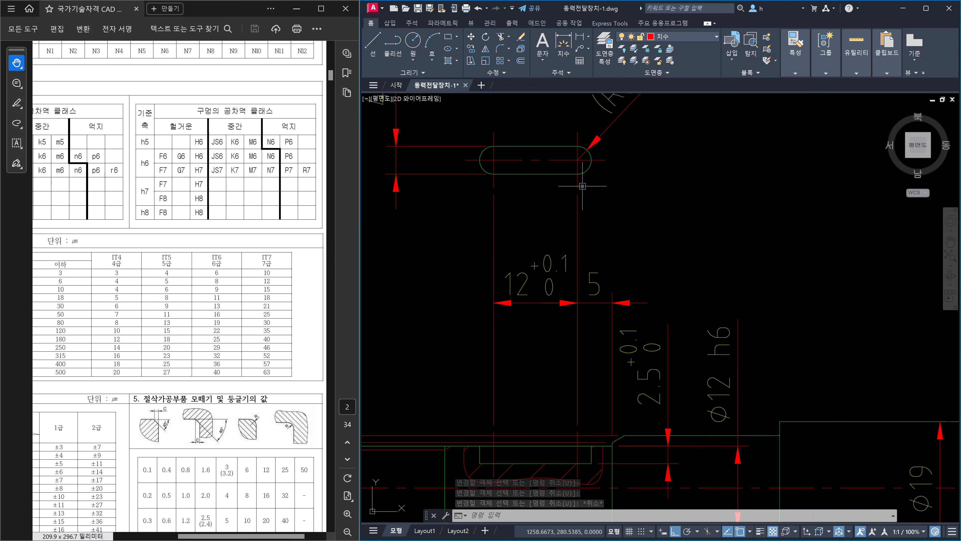
Step: Select the right connecting line and the plan view's right arc centre line to examine the gap between them
click(603, 240)
click(573, 228)
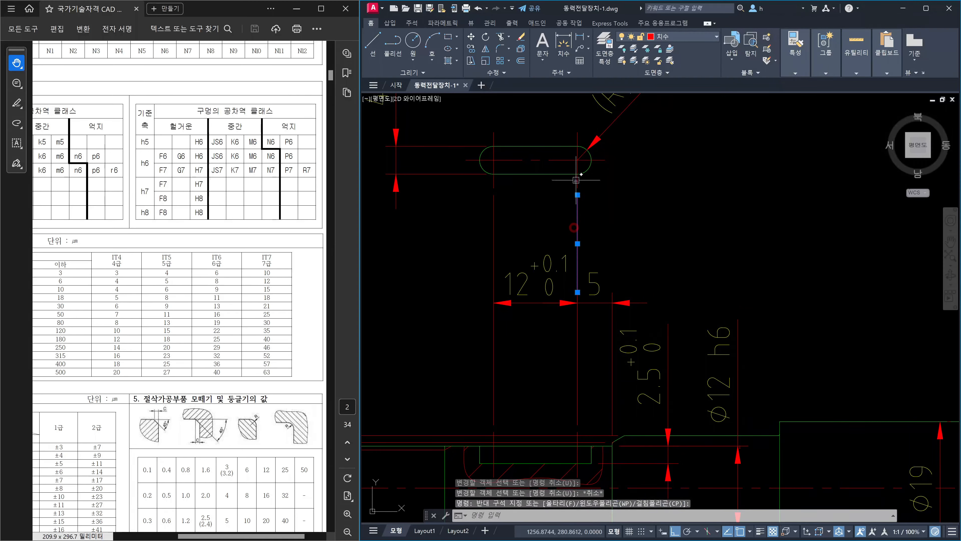
click(577, 169)
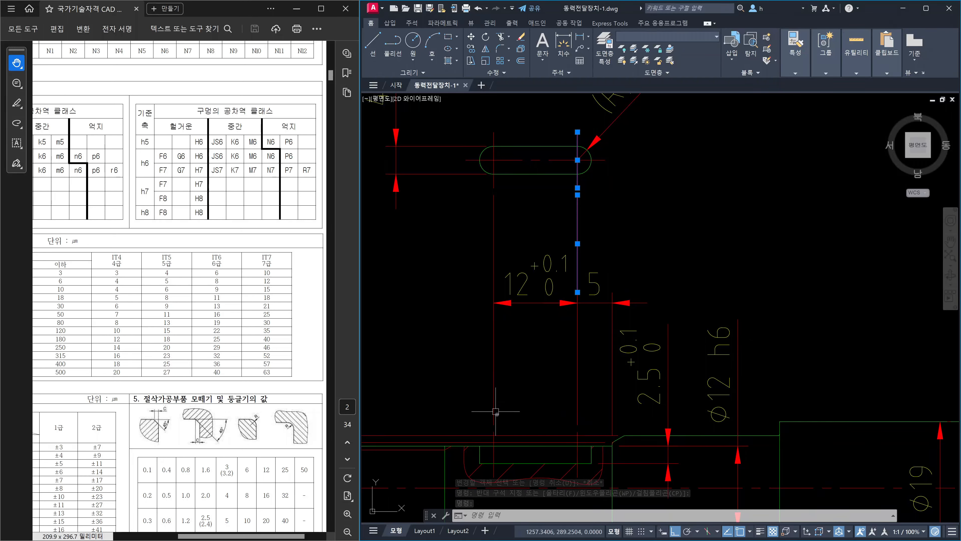
key(Escape)
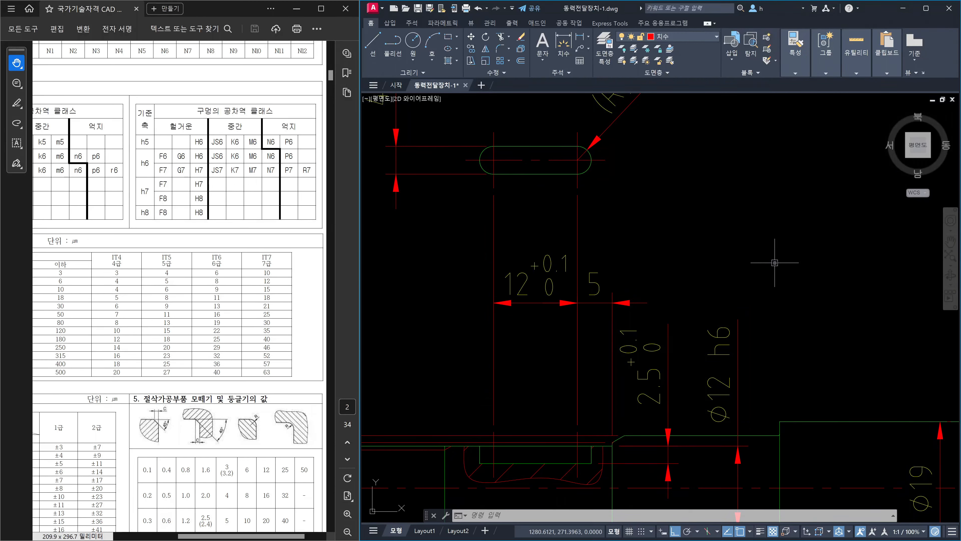
key(Escape)
key(Escape)
Step: Select the length and position dimensions of the right and left keyways to compare how each is dimensioned
scroll(773, 264, down, 5)
middle_drag(730, 279, 650, 292)
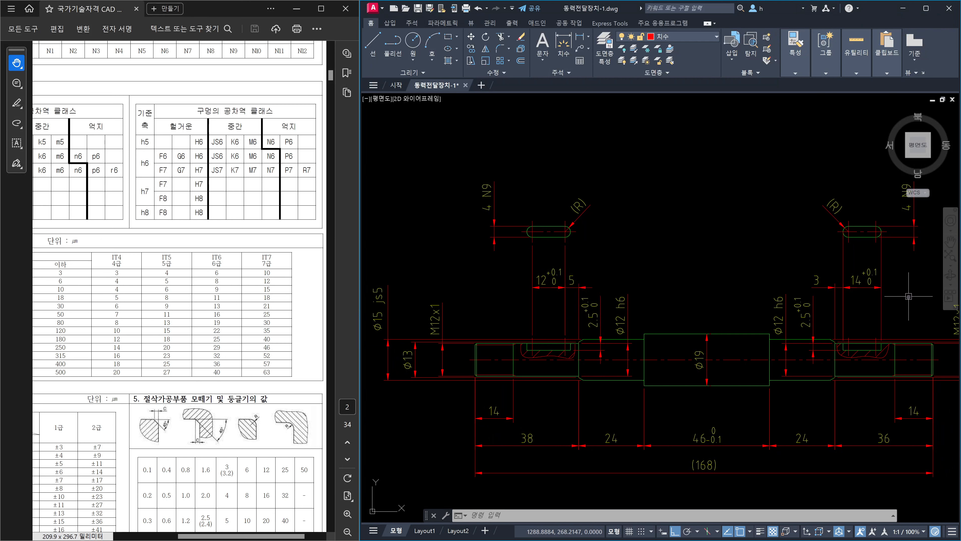
click(895, 300)
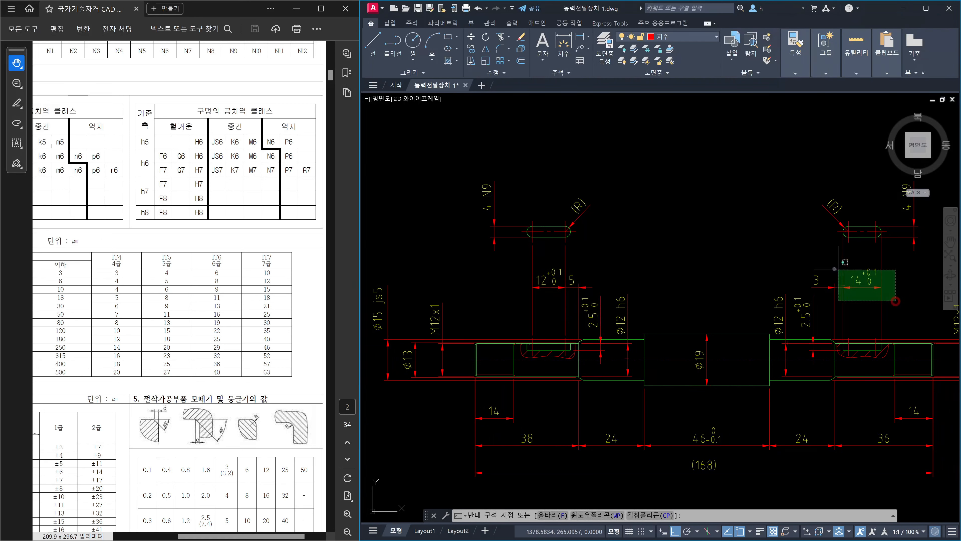
click(818, 265)
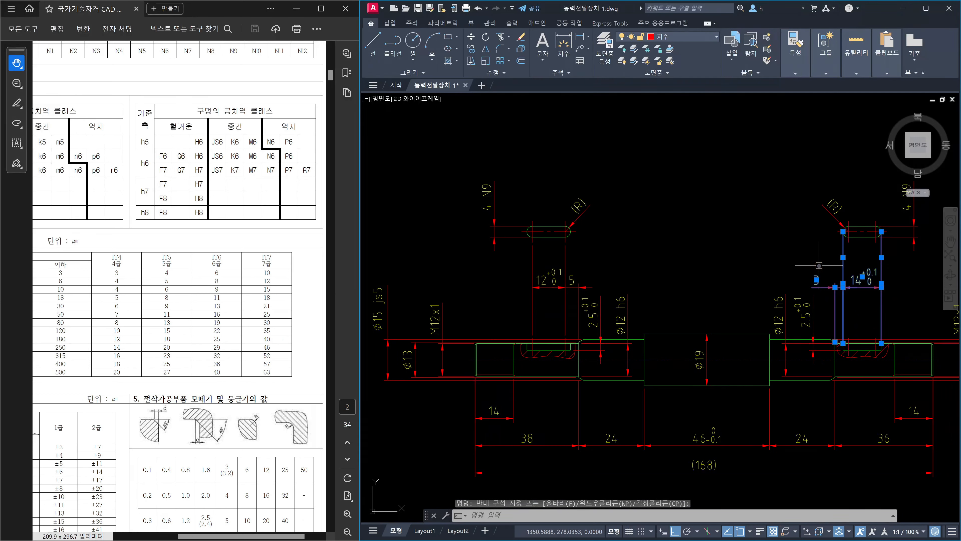
key(Escape)
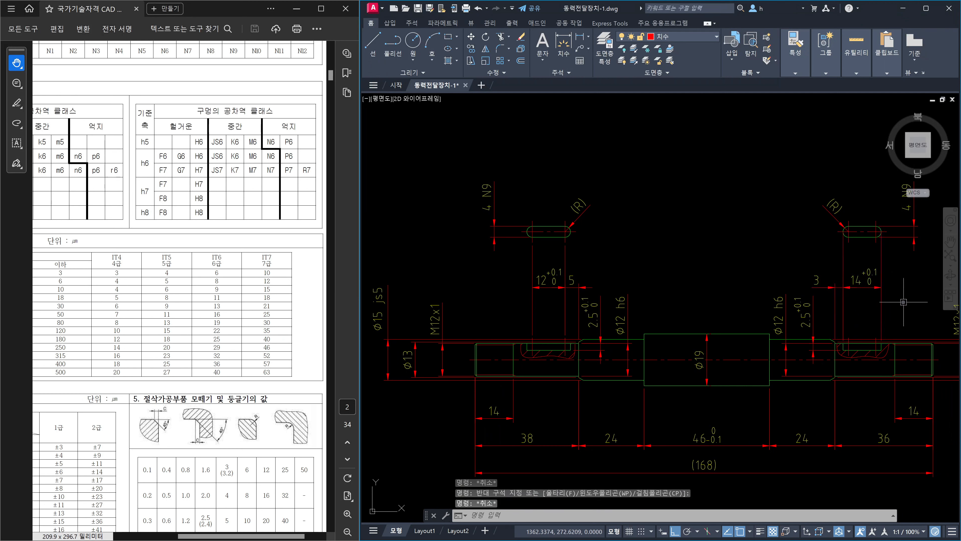
click(903, 302)
click(843, 278)
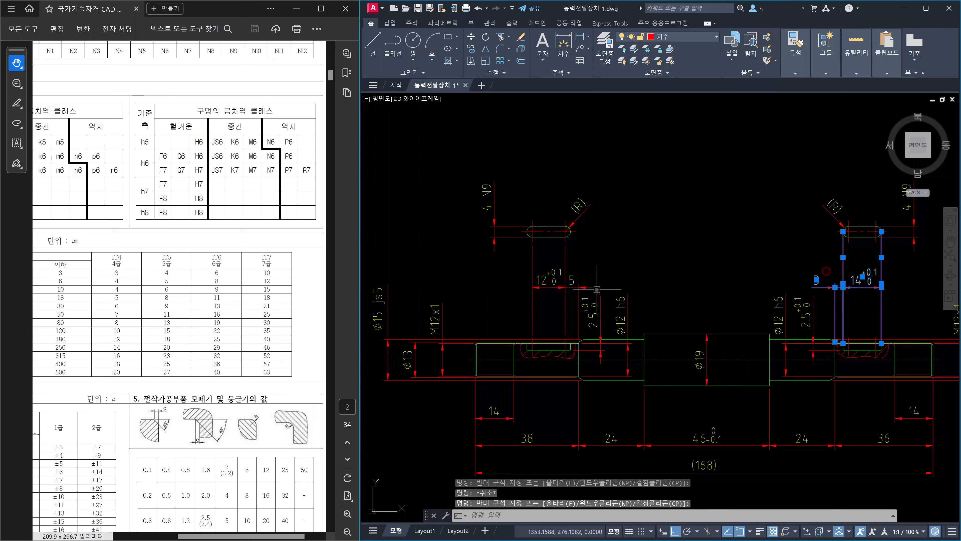
click(605, 290)
click(514, 270)
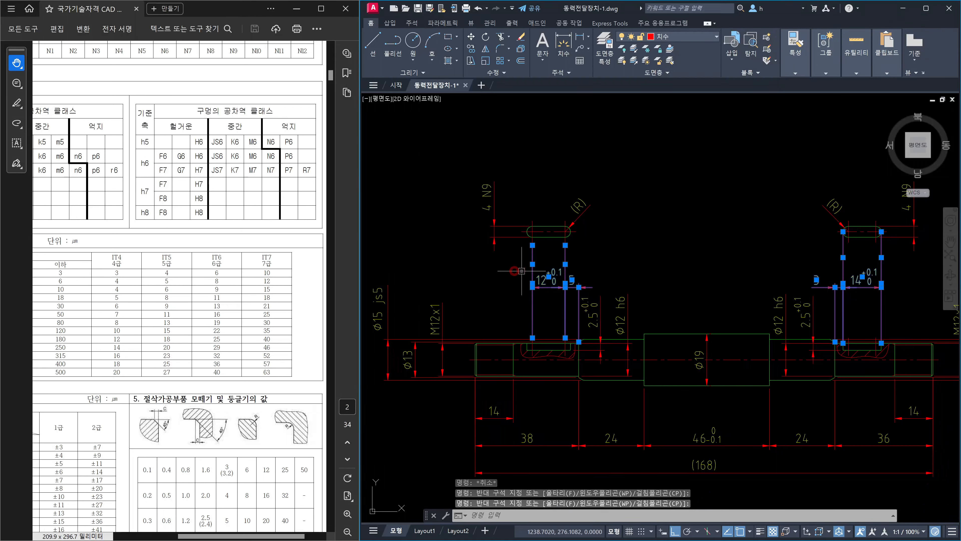
key(Escape)
click(570, 299)
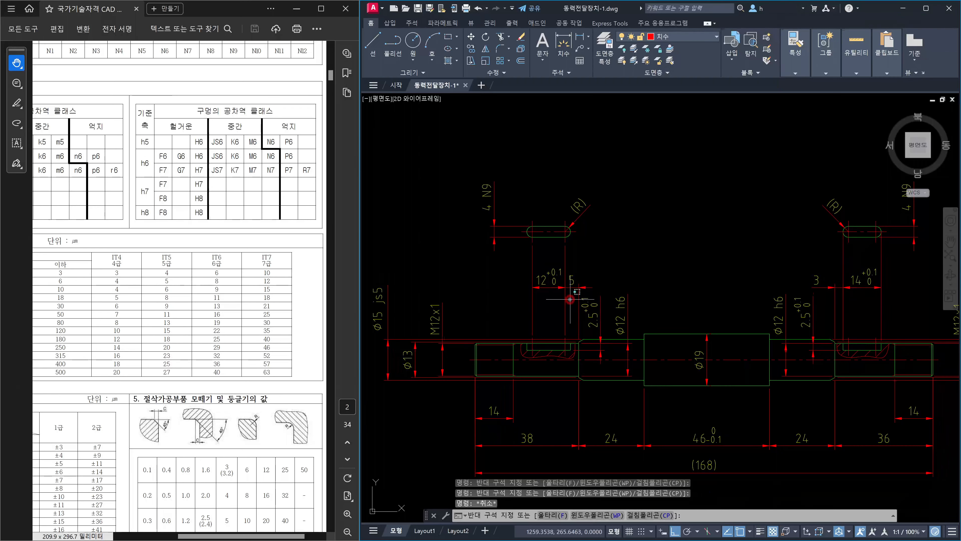
click(517, 274)
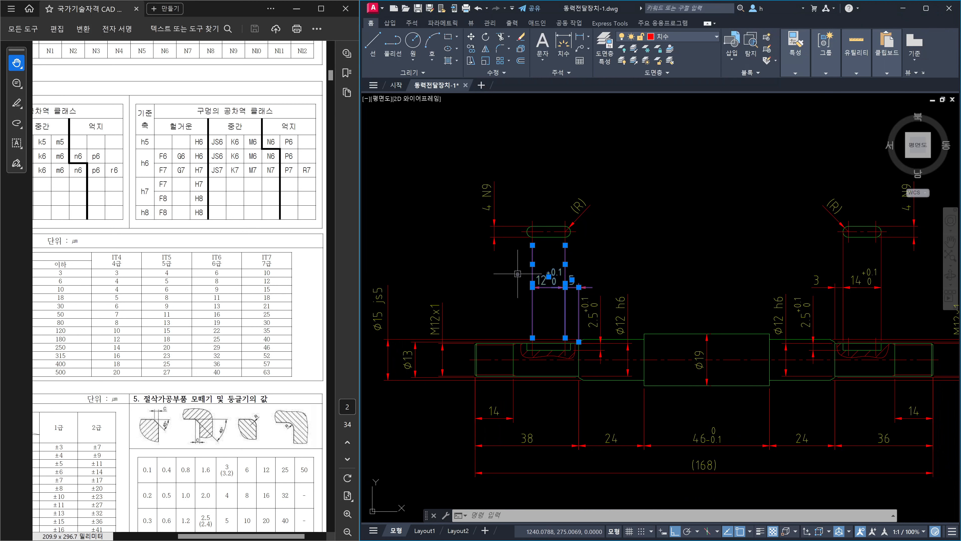
key(Escape)
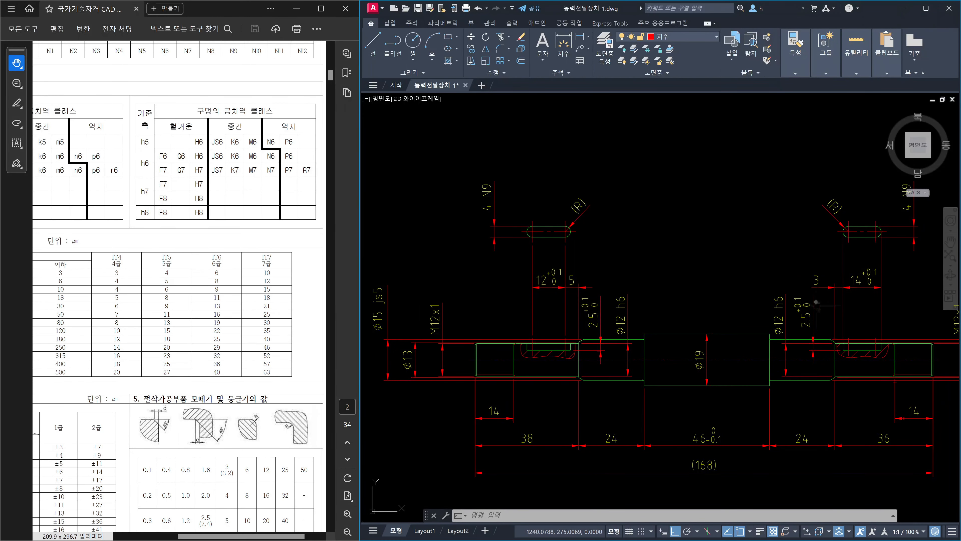
scroll(870, 287, up, 2)
middle_drag(870, 287, 788, 312)
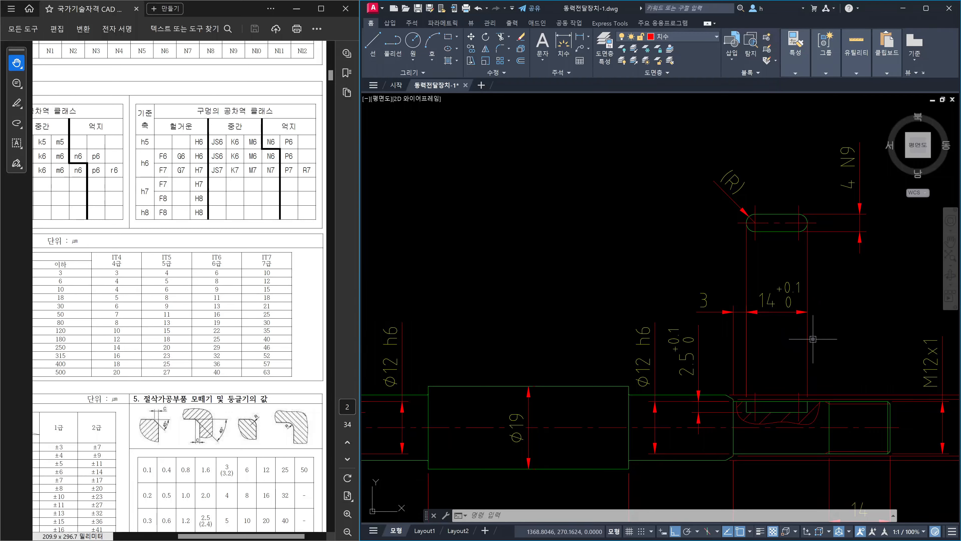
scroll(812, 339, down, 3)
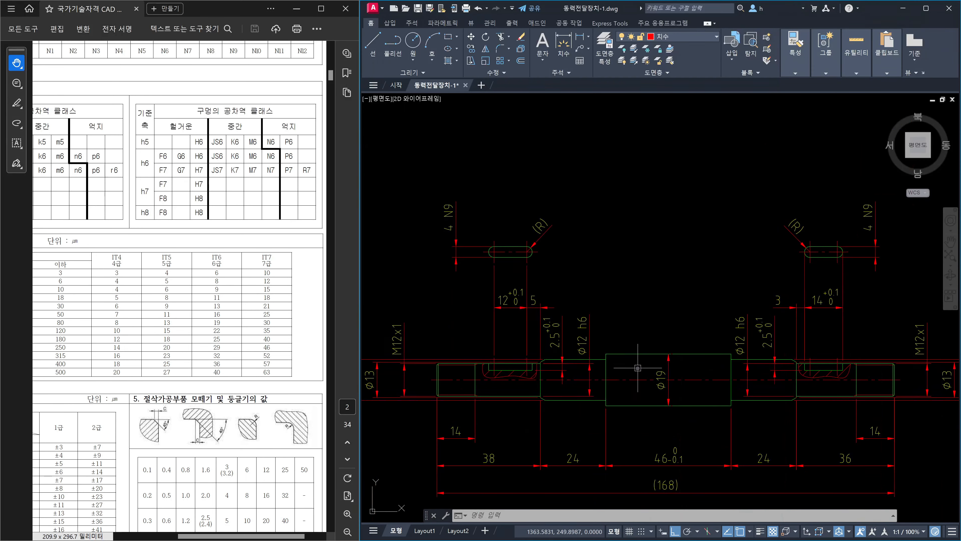
scroll(542, 311, up, 2)
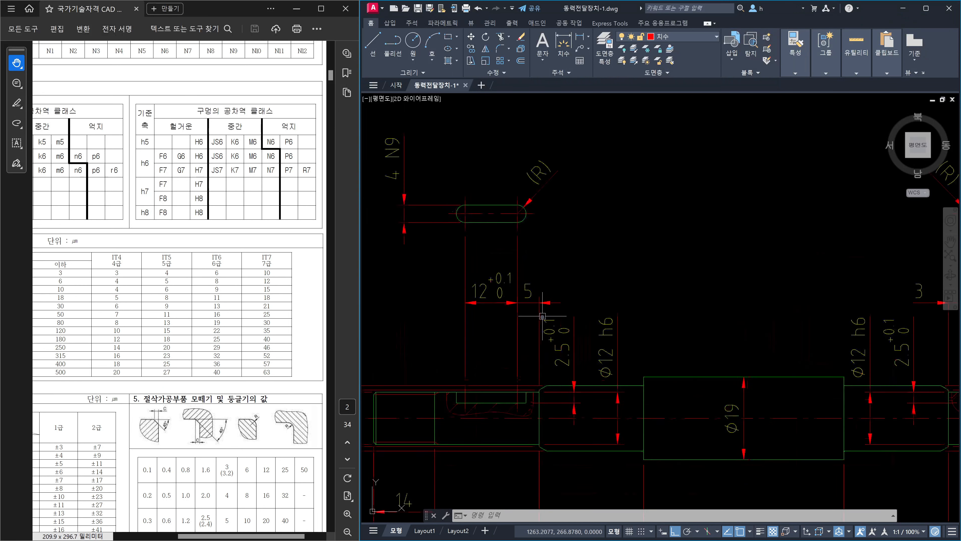
scroll(571, 313, down, 2)
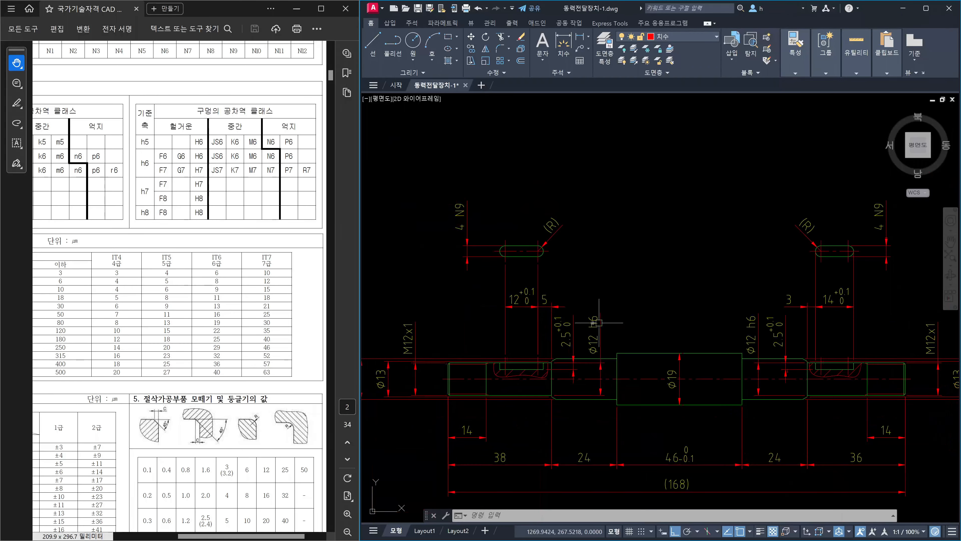
Step: Erase the left keyway's length and position dimensions together with the two vertical connecting lines
scroll(558, 314, up, 3)
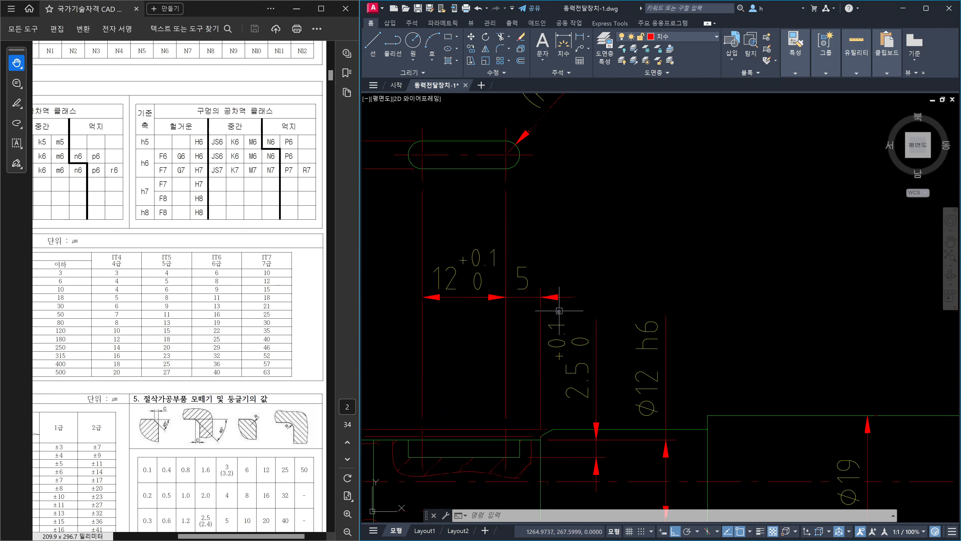
scroll(564, 310, down, 2)
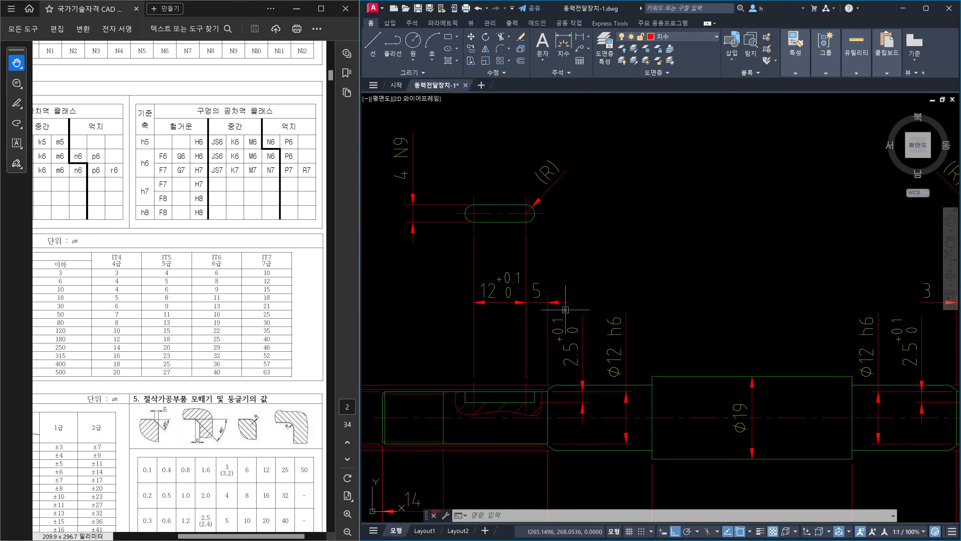
click(530, 303)
click(439, 281)
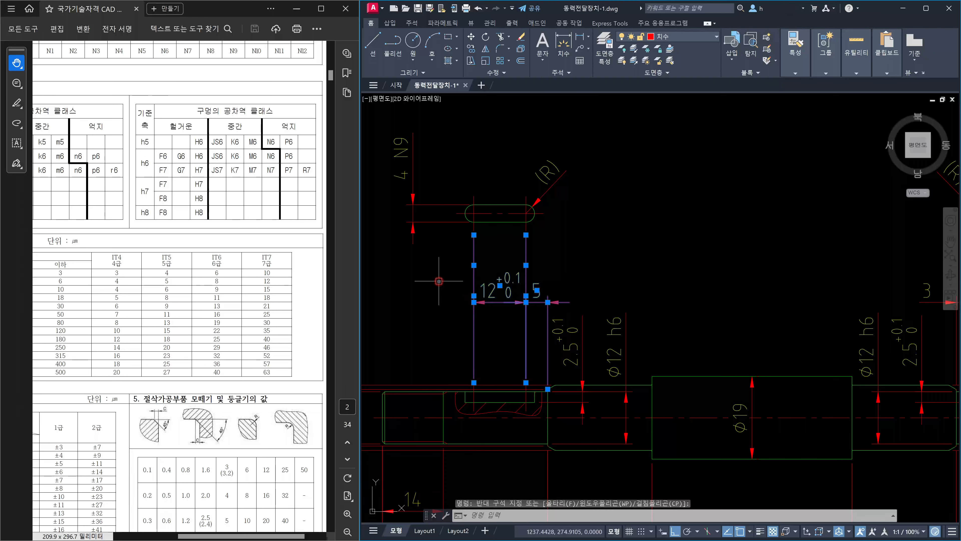
key(Delete)
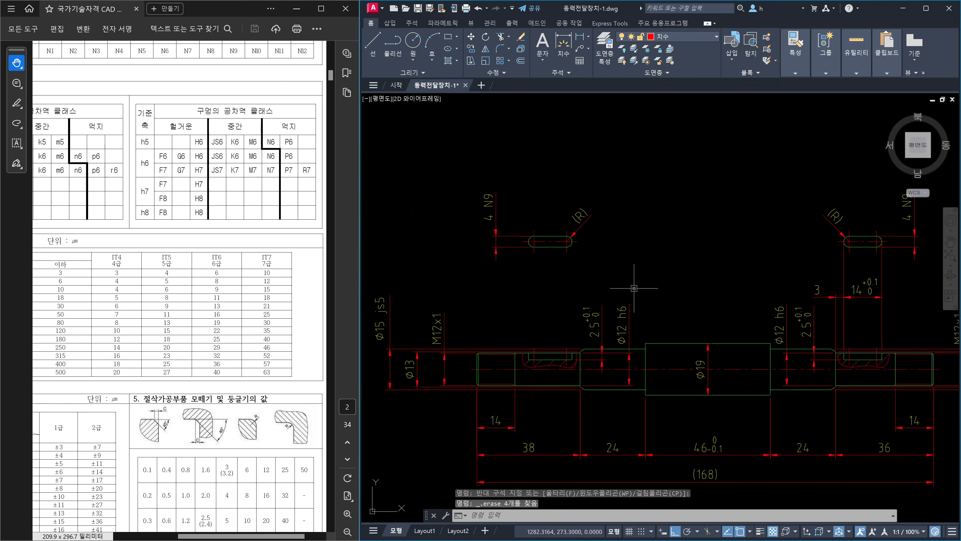
scroll(634, 287, down, 2)
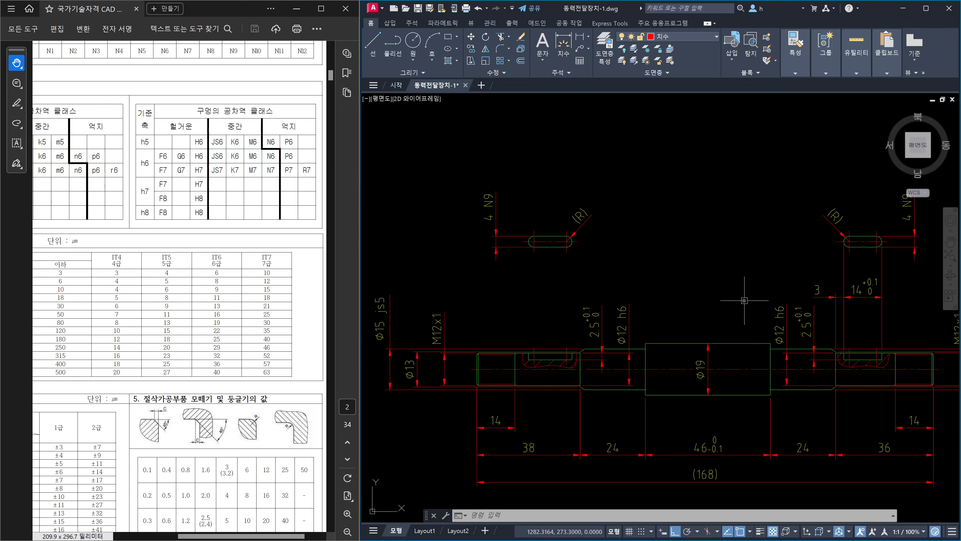
key(Delete)
key(Escape)
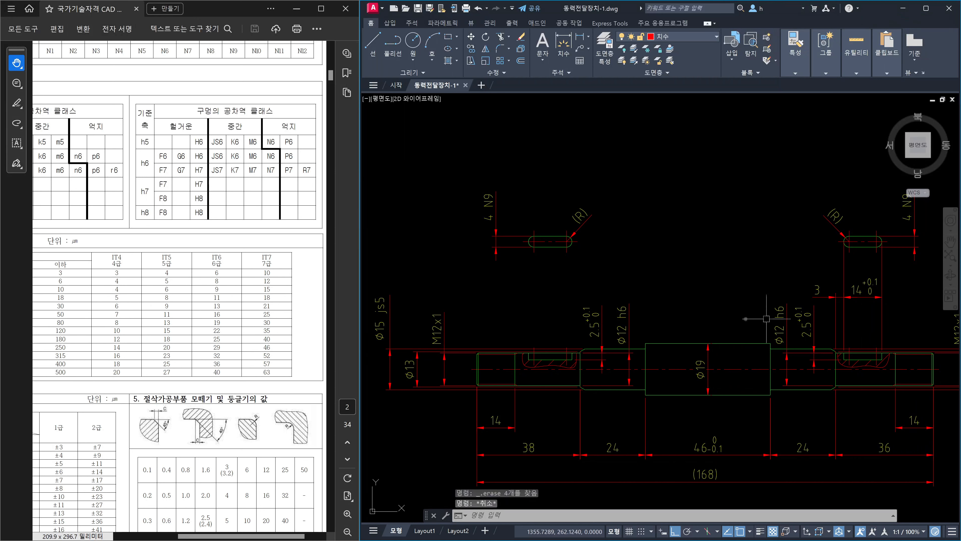
key(Escape)
Step: Mirror the right keyway's 14 and 3 dimensions and connecting lines about the vertical centre of the Ø19 section, keeping the originals
middle_drag(856, 314, 804, 326)
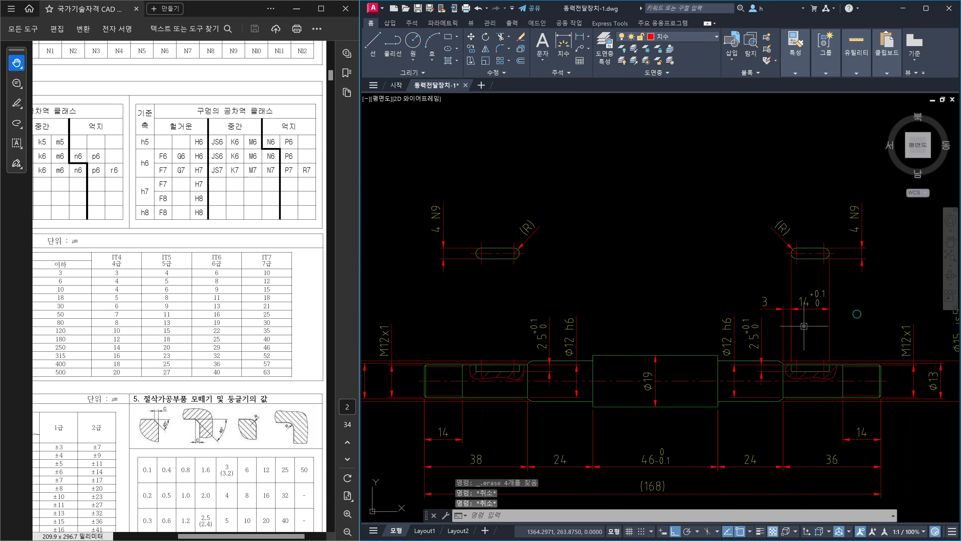
text(mi)
key(Return)
click(851, 318)
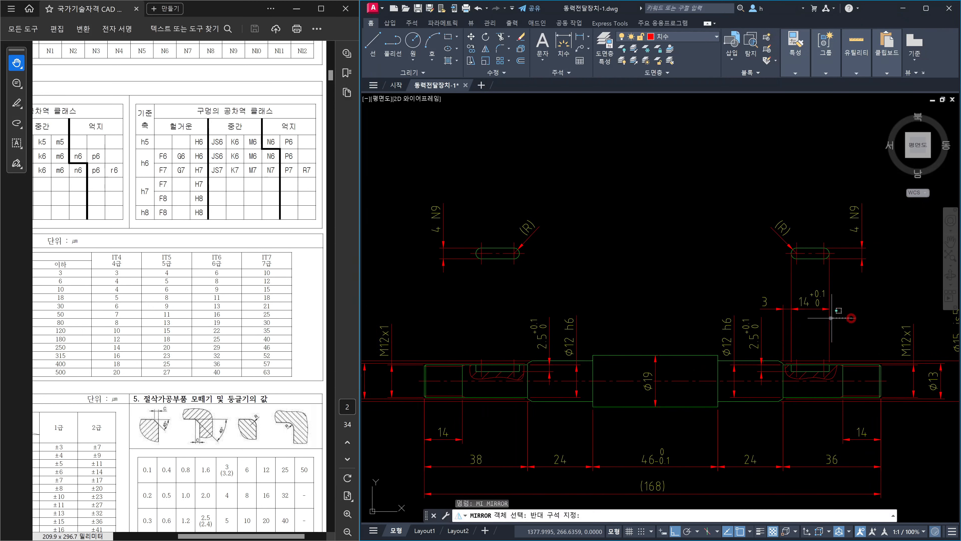
click(783, 305)
key(Return)
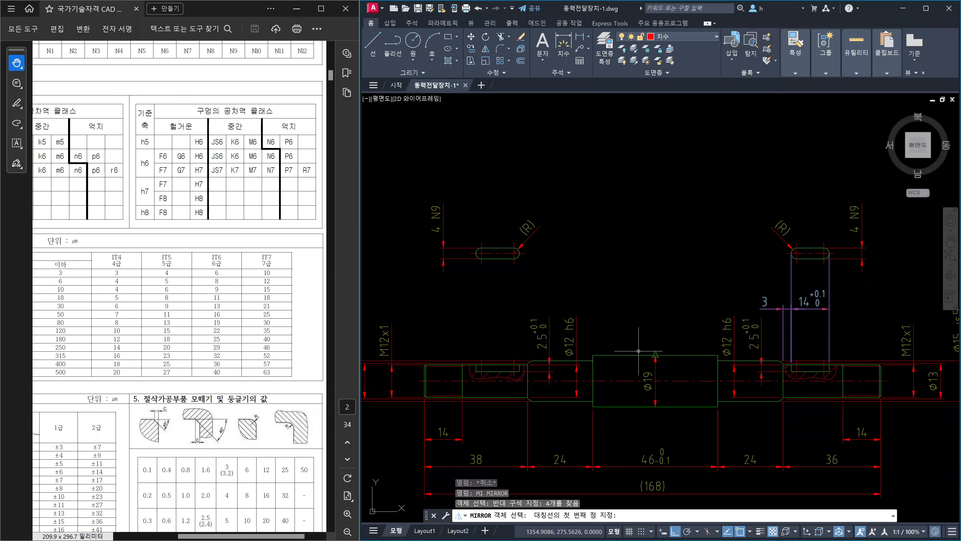
click(655, 355)
click(647, 296)
key(Return)
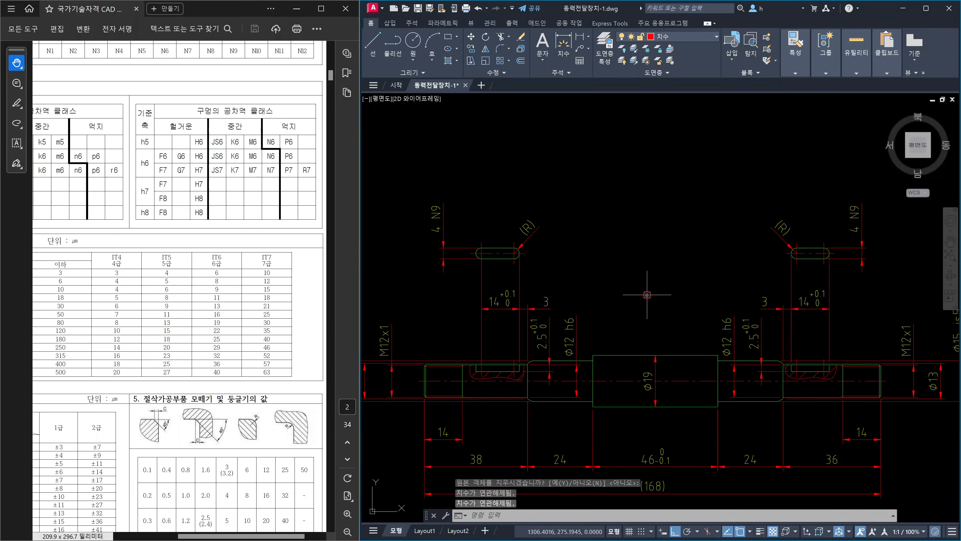
Step: Stretch the mirrored length dimension's left extension origin to the left end of the left keyway slot
scroll(526, 346, up, 5)
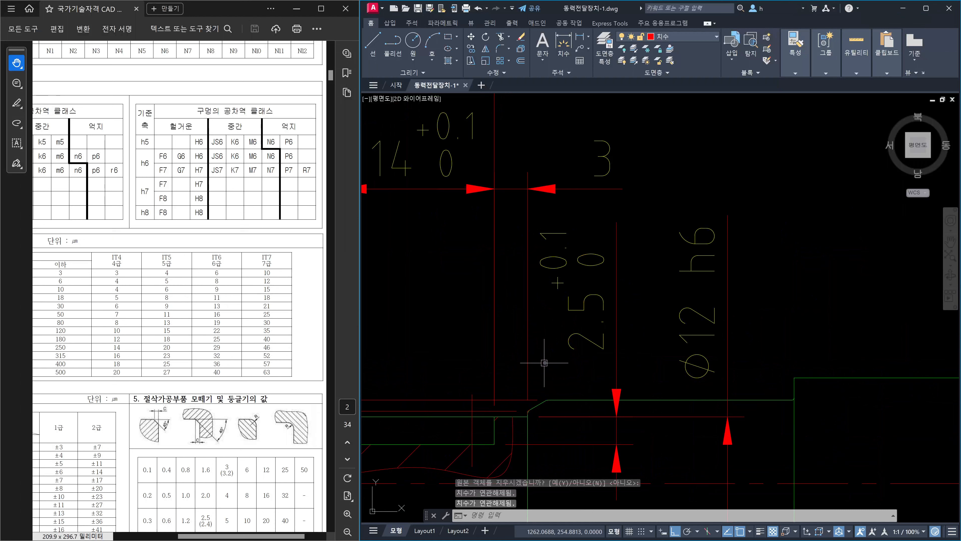
click(527, 356)
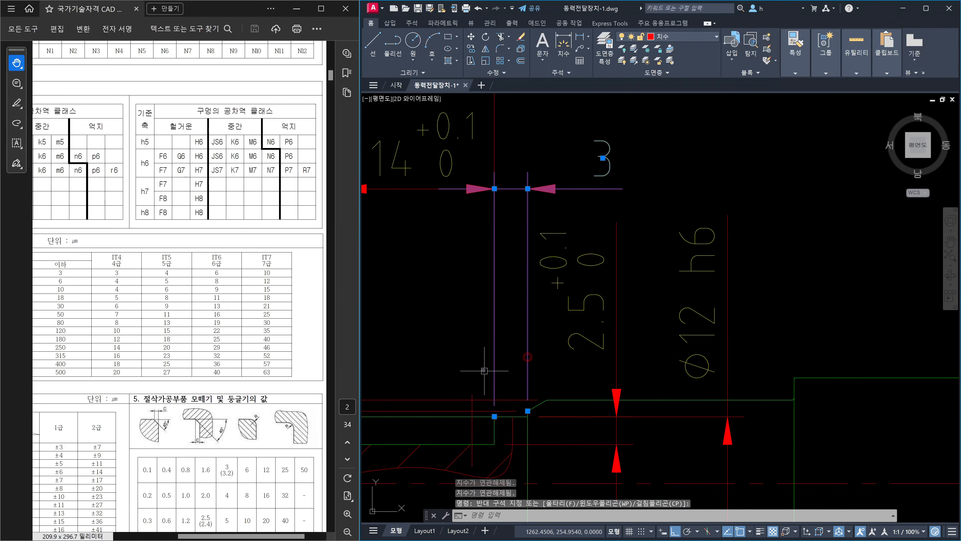
middle_drag(500, 356, 661, 355)
key(Escape)
click(499, 323)
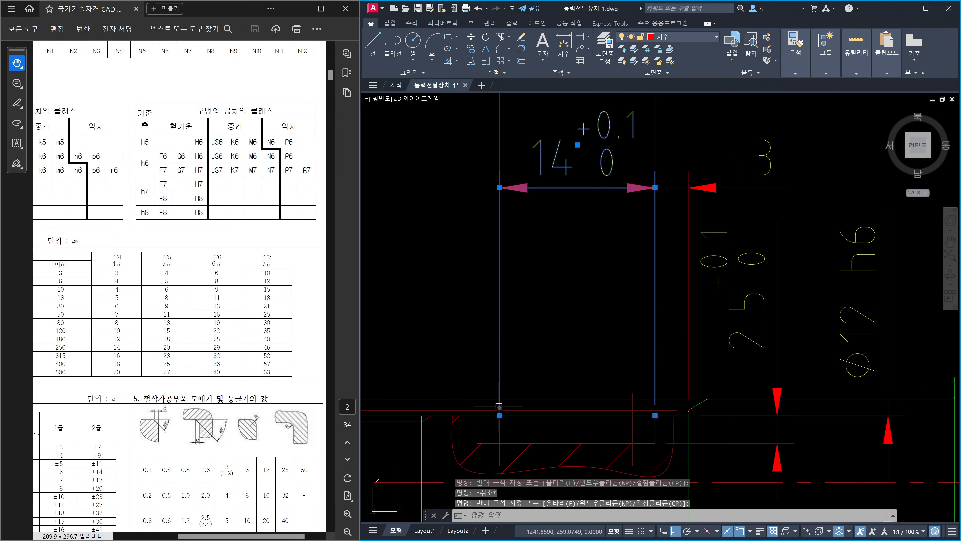
click(500, 415)
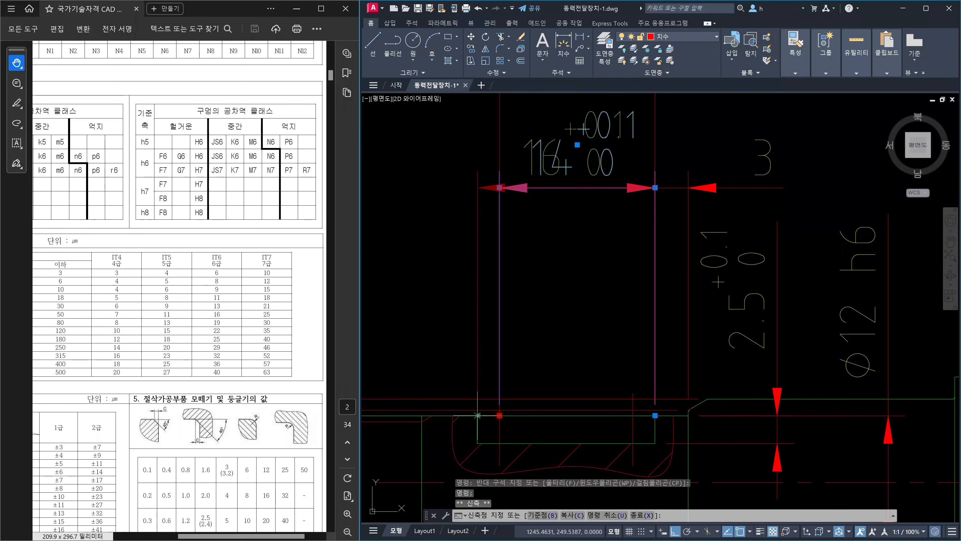
click(478, 415)
key(Escape)
middle_drag(553, 290, 602, 415)
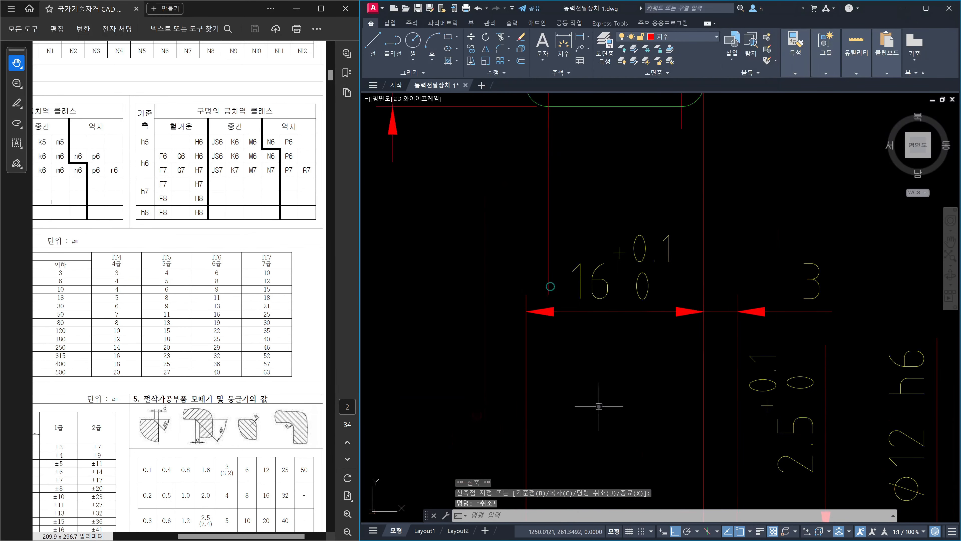
Step: Move the mirrored left connecting line horizontally to line up with the length dimension's left extension line
text(m)
key(Return)
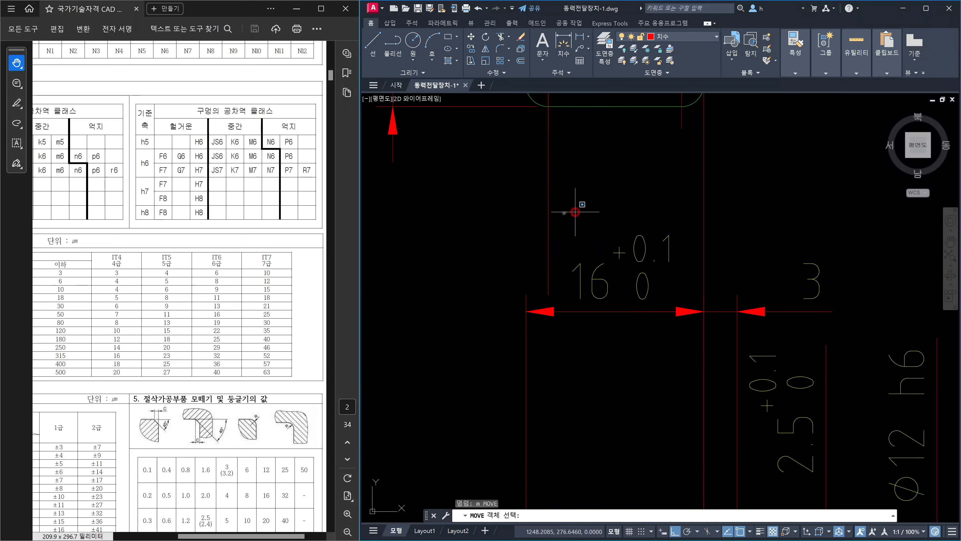
click(574, 208)
click(492, 209)
key(Return)
click(548, 287)
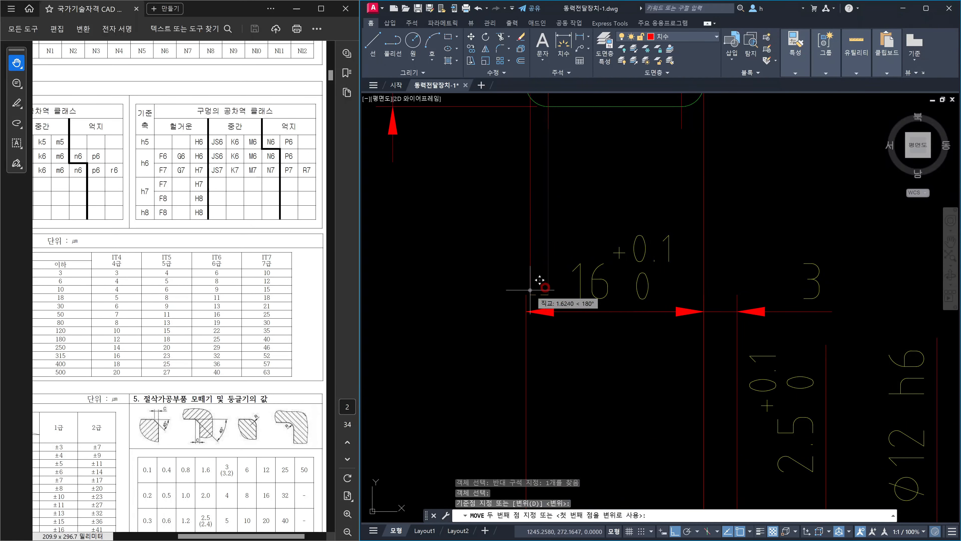
click(527, 291)
key(Escape)
scroll(687, 274, down, 4)
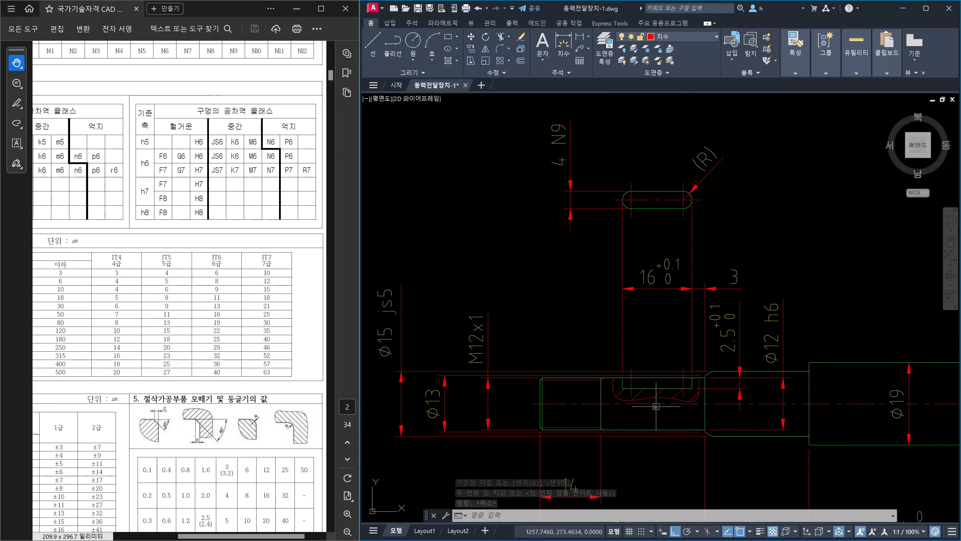
Step: Undo the connecting line's move and the stretch of the left keyway's length dimension
scroll(753, 341, down, 2)
scroll(753, 341, down, 2)
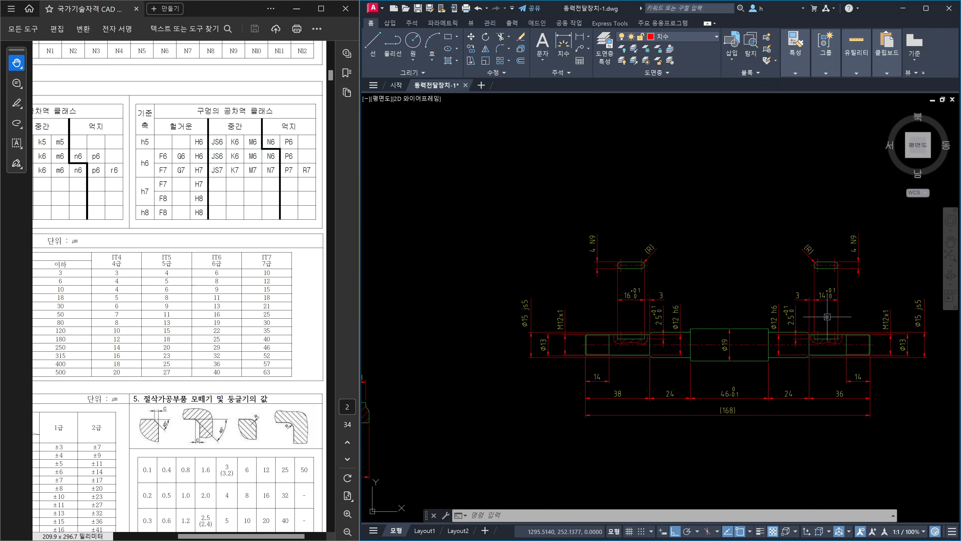
scroll(634, 321, up, 4)
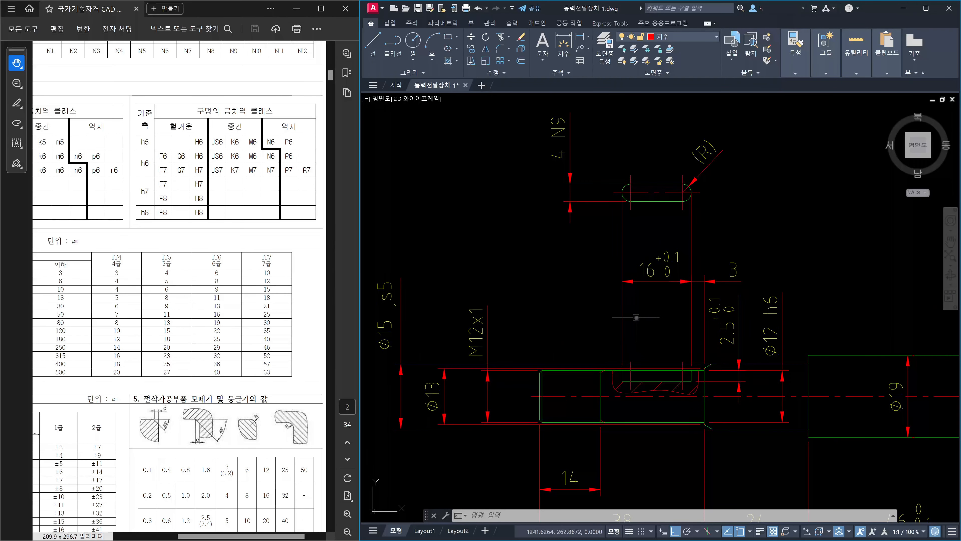
key(ctrl+z)
key(ctrl+z)
key(ctrl+z)
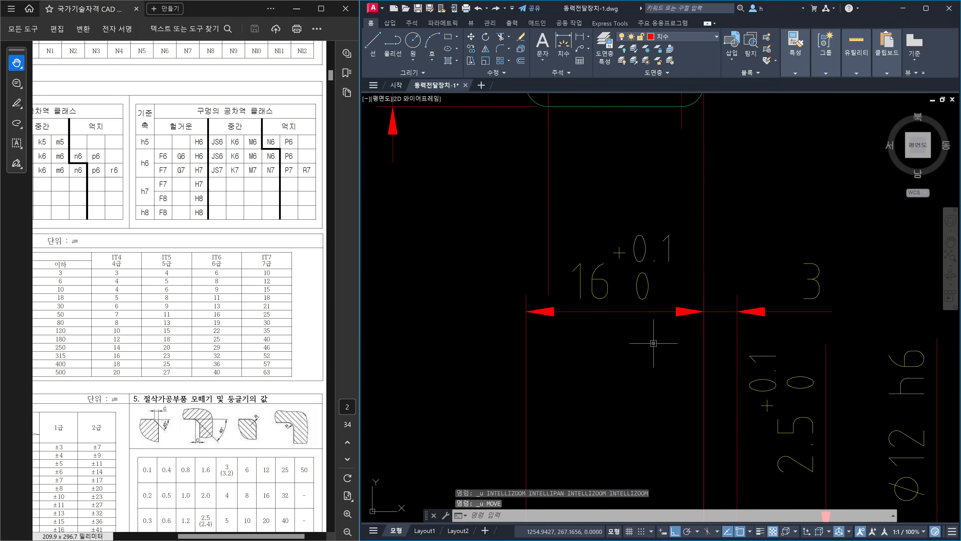
key(ctrl+z)
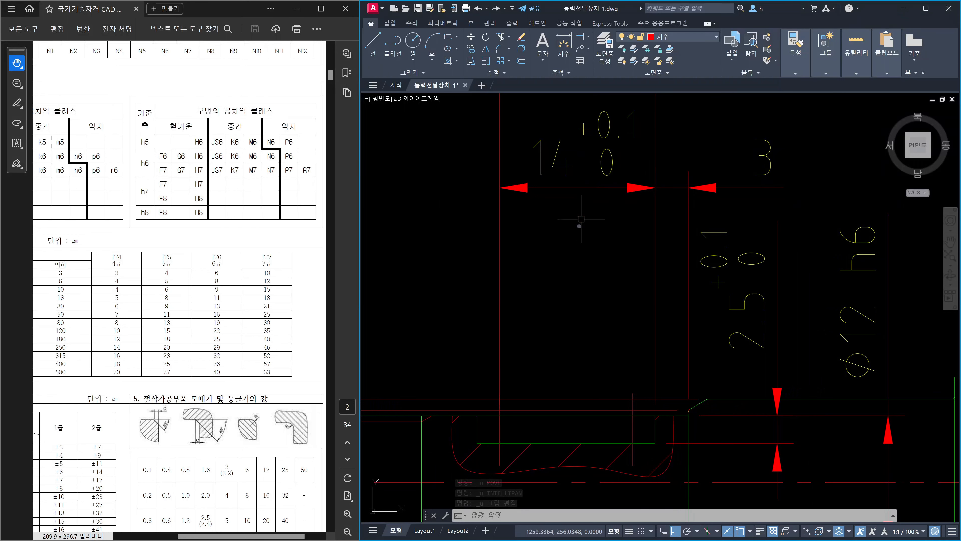
Step: Stretch the left keyway's length dimension again so its left origin sits on the slot's left corner
click(547, 302)
click(449, 303)
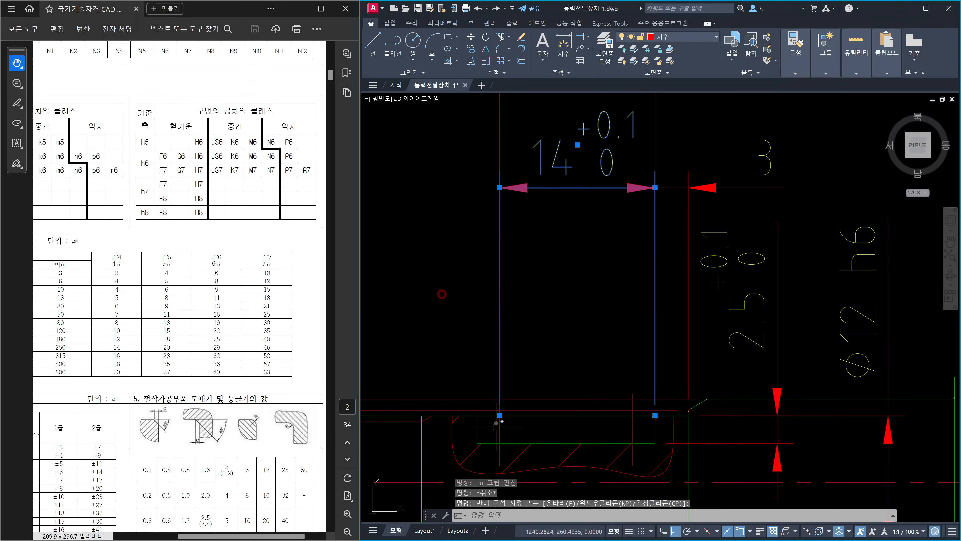
click(499, 416)
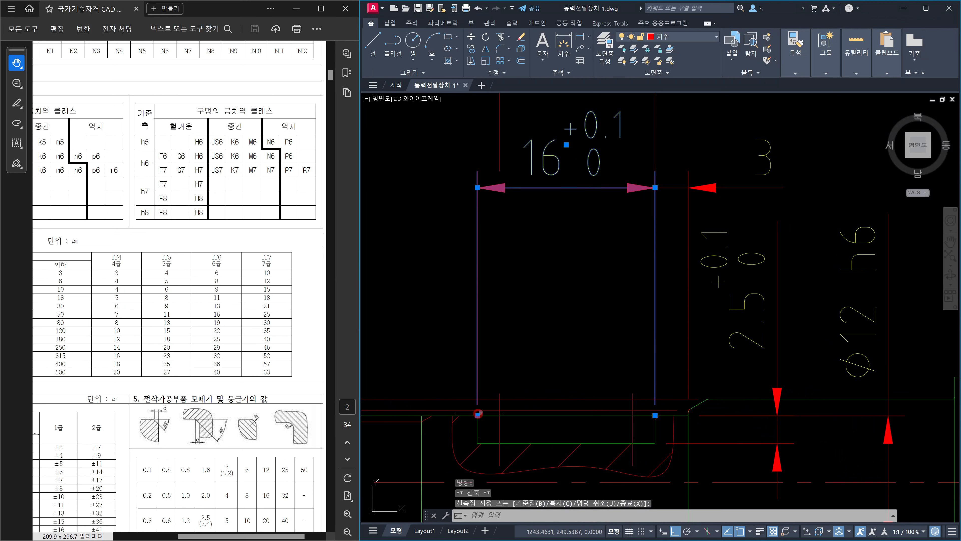
key(Escape)
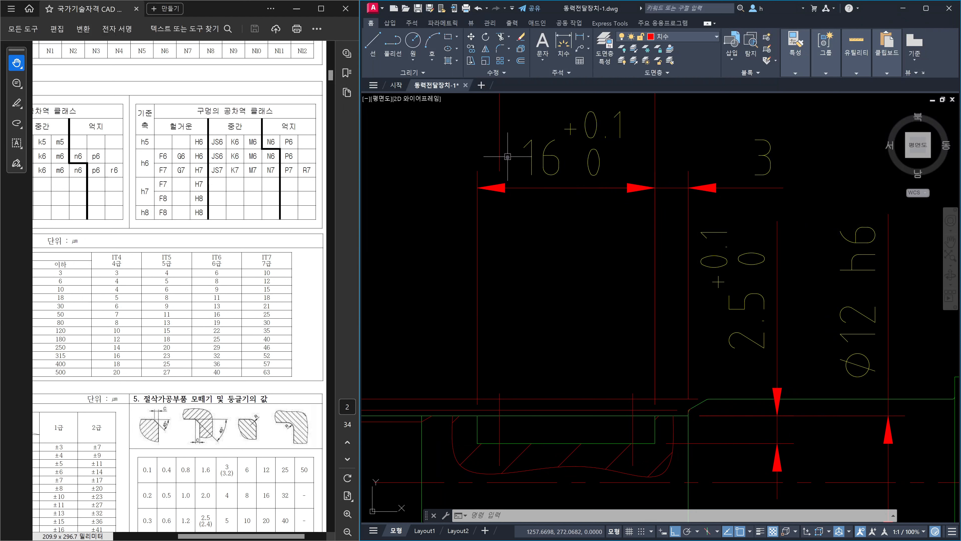
Step: Move the left connecting line from its lower end across to the length dimension's left extension line
text(m)
key(Return)
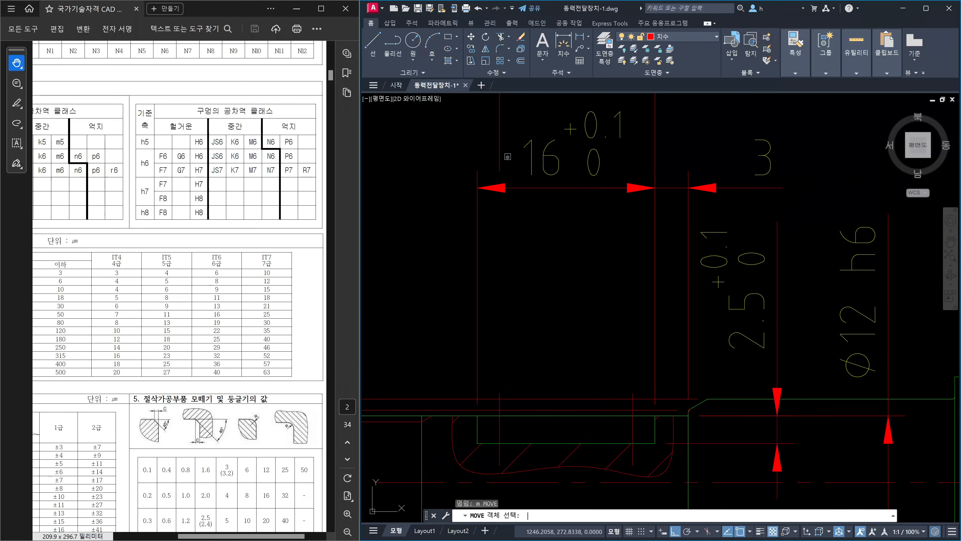
click(511, 138)
click(485, 131)
key(Return)
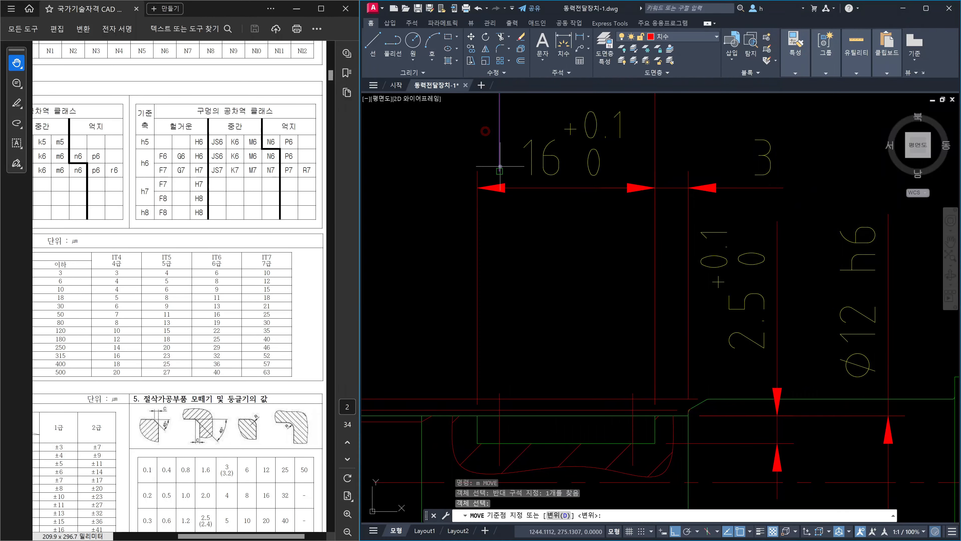
click(500, 169)
click(478, 168)
key(Escape)
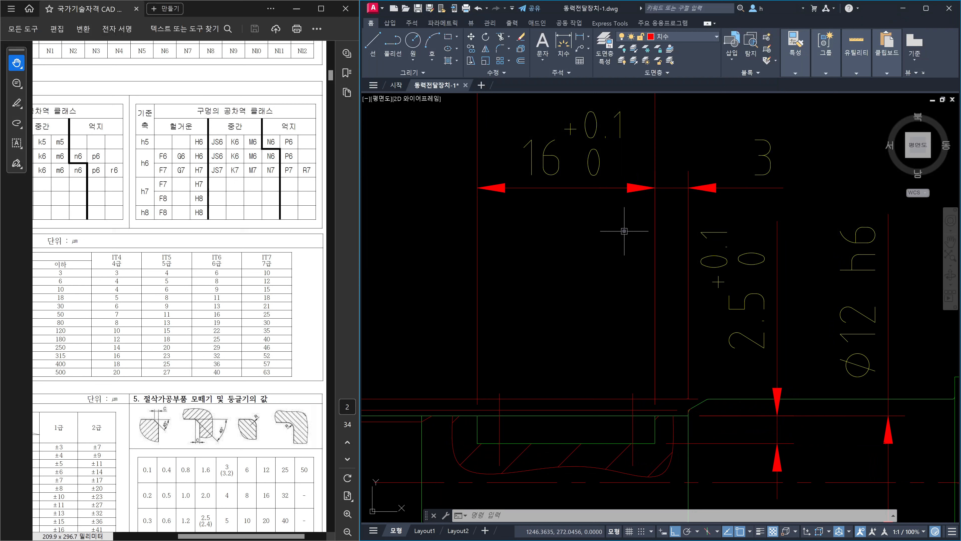
Step: Open the left keyway's length dimension text in the text editor and close it without editing
click(551, 176)
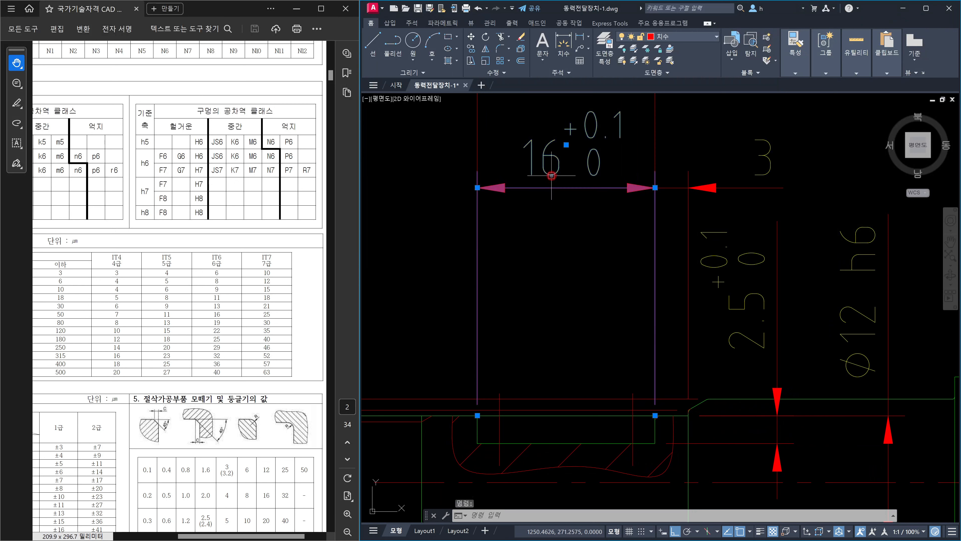
key(Escape)
double_click(553, 175)
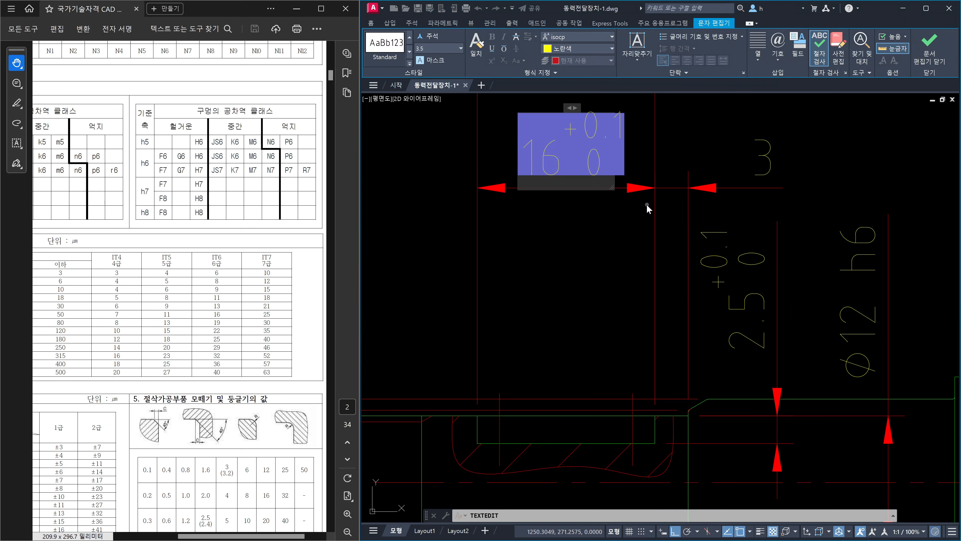
click(597, 263)
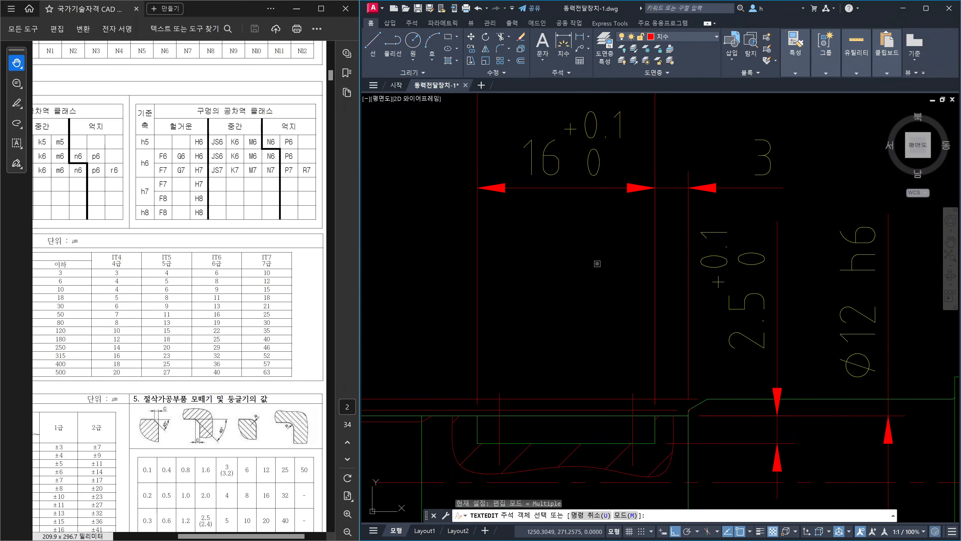
key(Escape)
scroll(600, 268, down, 2)
middle_drag(753, 273, 685, 275)
middle_drag(745, 272, 679, 284)
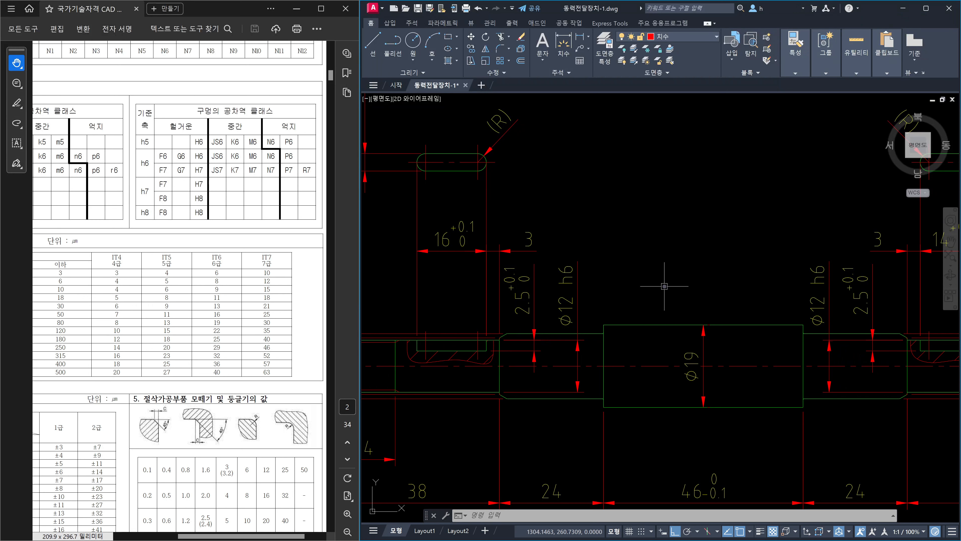
scroll(664, 286, down, 3)
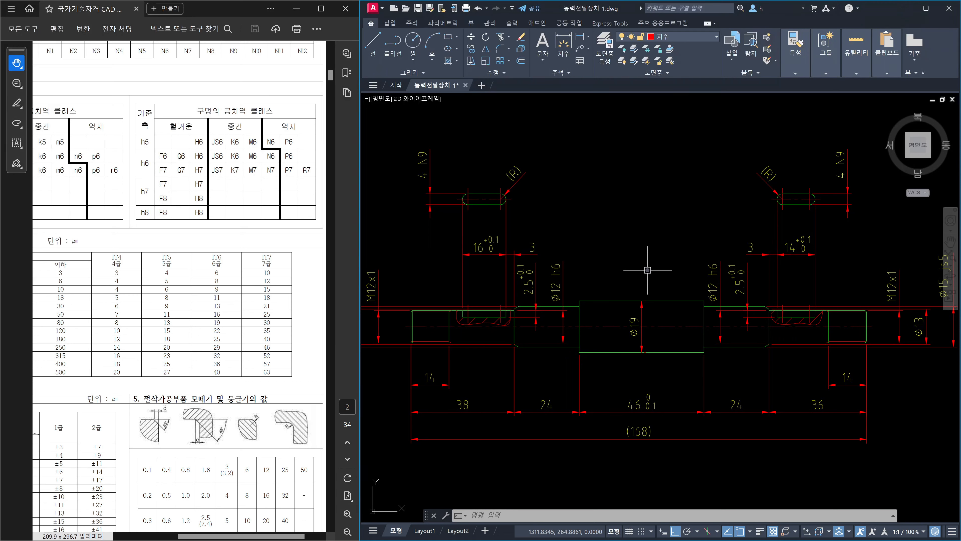
key(Escape)
key(Escape)
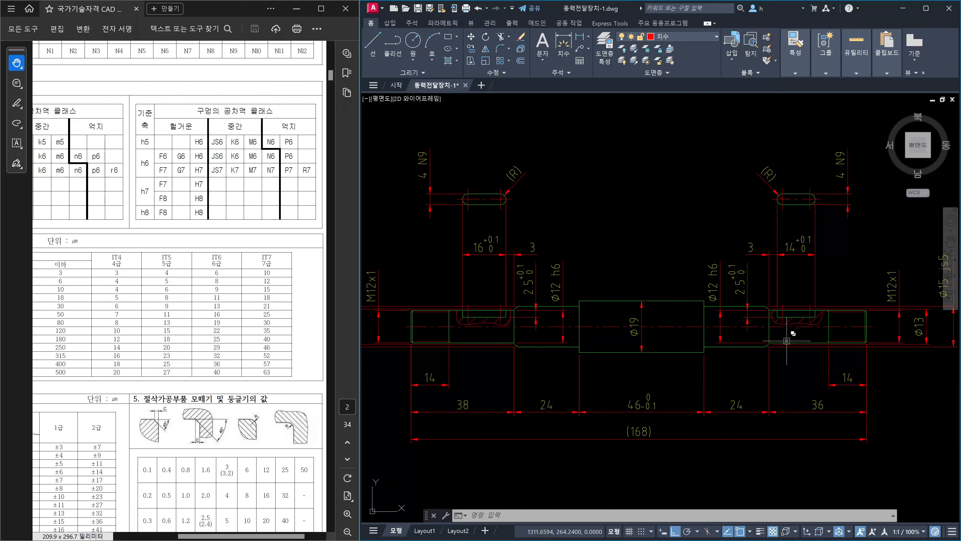
middle_drag(787, 340, 794, 296)
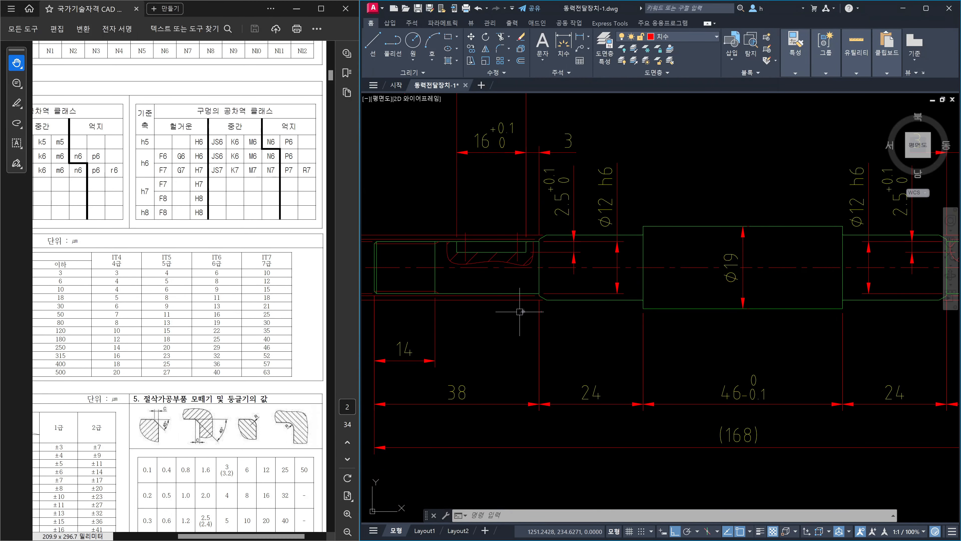
Step: Examine the lower chamfer on the shoulder beside the left keyway and the shaft view with the slot outlines below
scroll(547, 303, up, 4)
scroll(547, 284, up, 3)
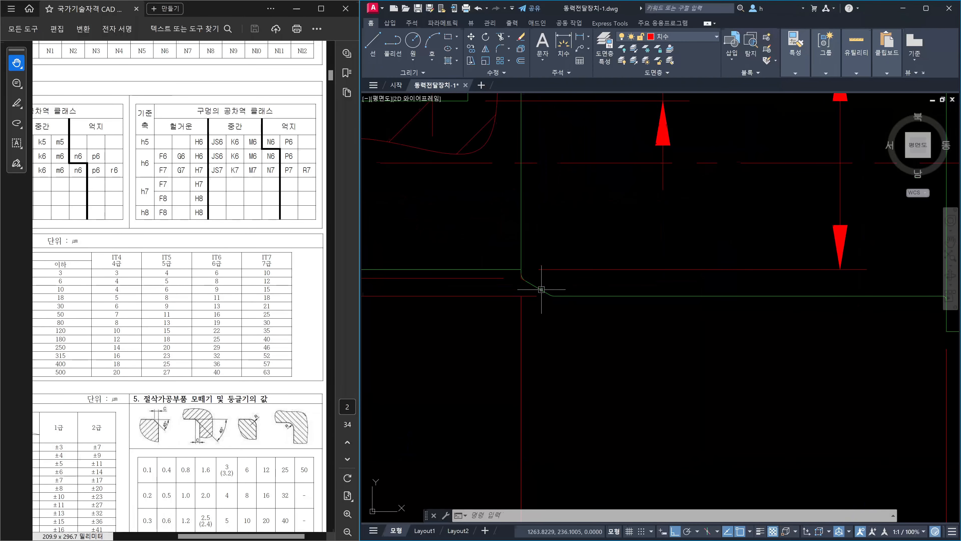
click(537, 288)
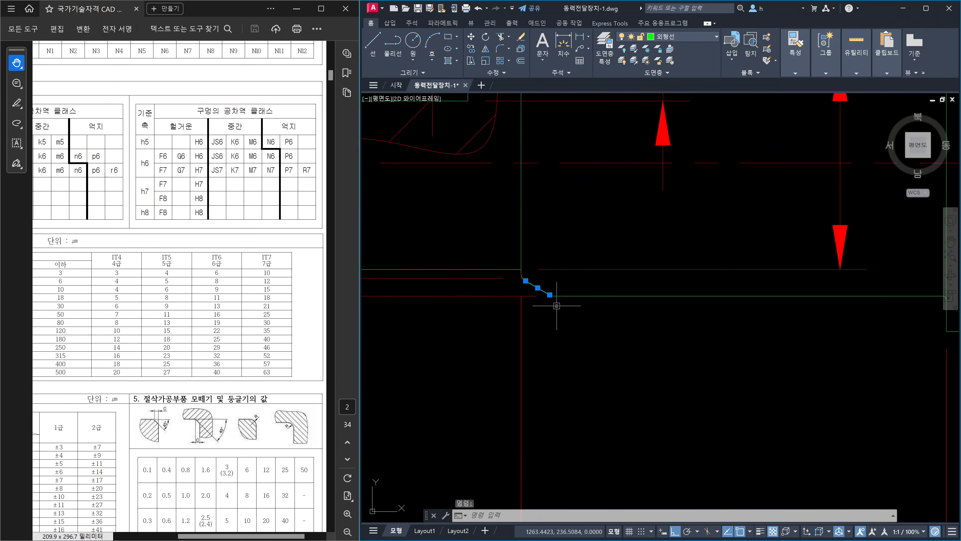
scroll(566, 301, down, 3)
key(Escape)
key(Escape)
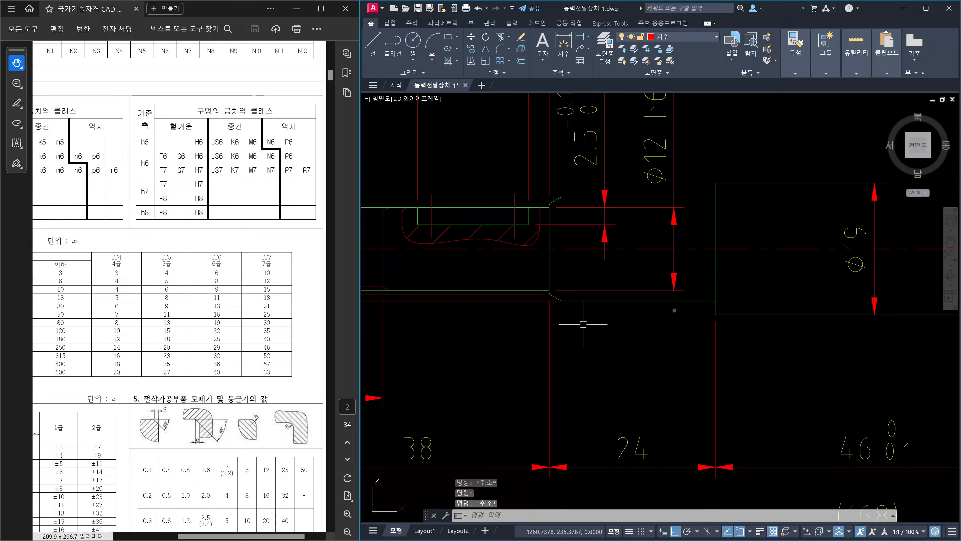
scroll(556, 329, down, 5)
middle_drag(747, 375, 717, 298)
scroll(748, 393, up, 3)
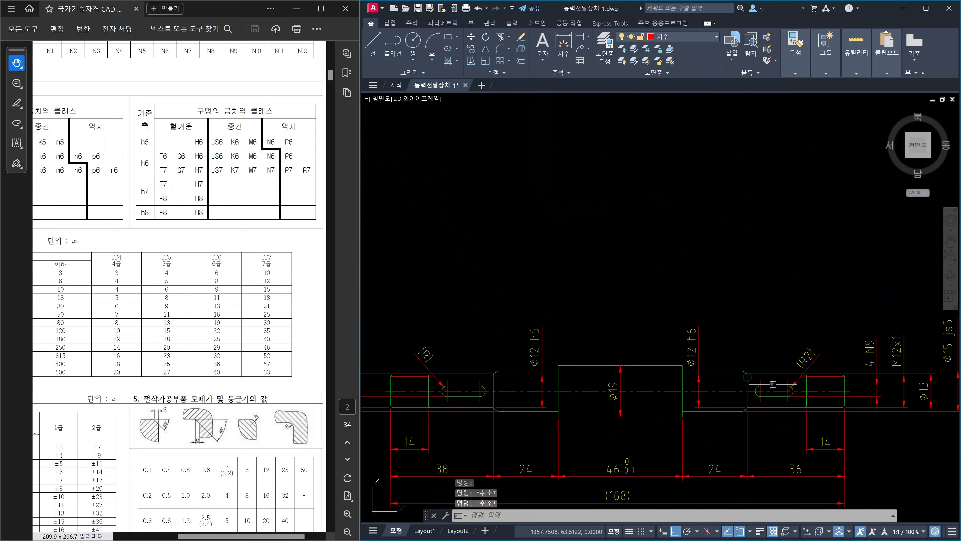
scroll(774, 390, down, 1)
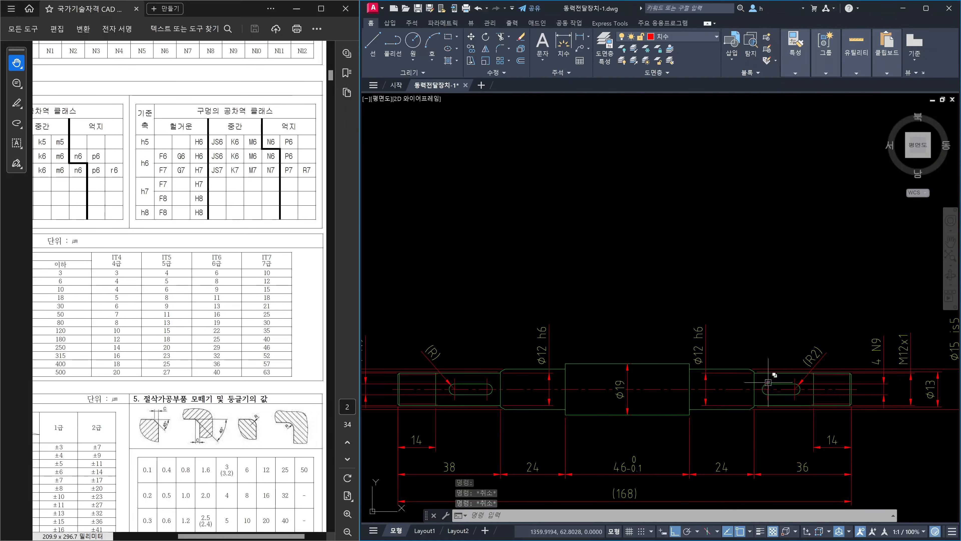
scroll(768, 366, down, 1)
Step: Add a horizontal linear dimension from the right keyway's left end to the adjacent shoulder, with its line level with the ø19 section's upper corner
scroll(766, 373, up, 8)
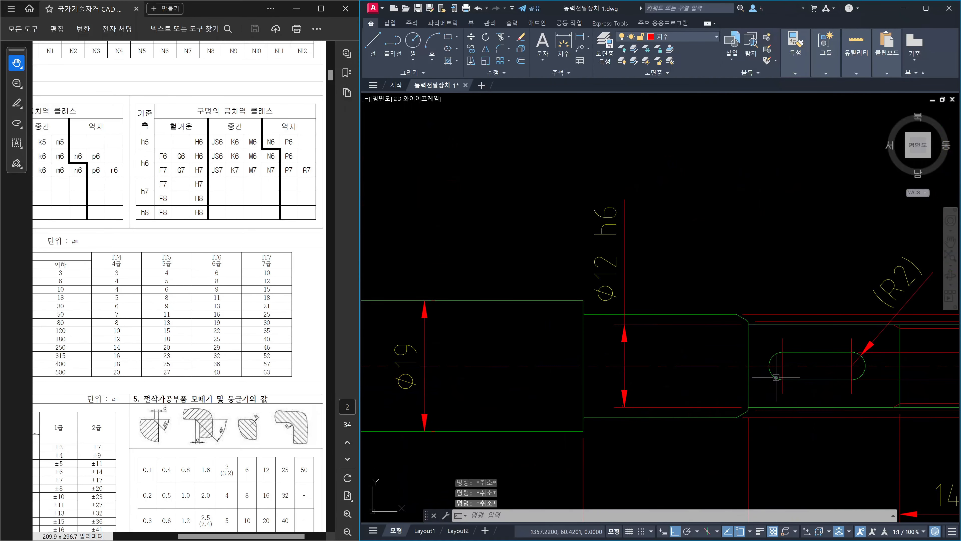
text(dli)
key(Return)
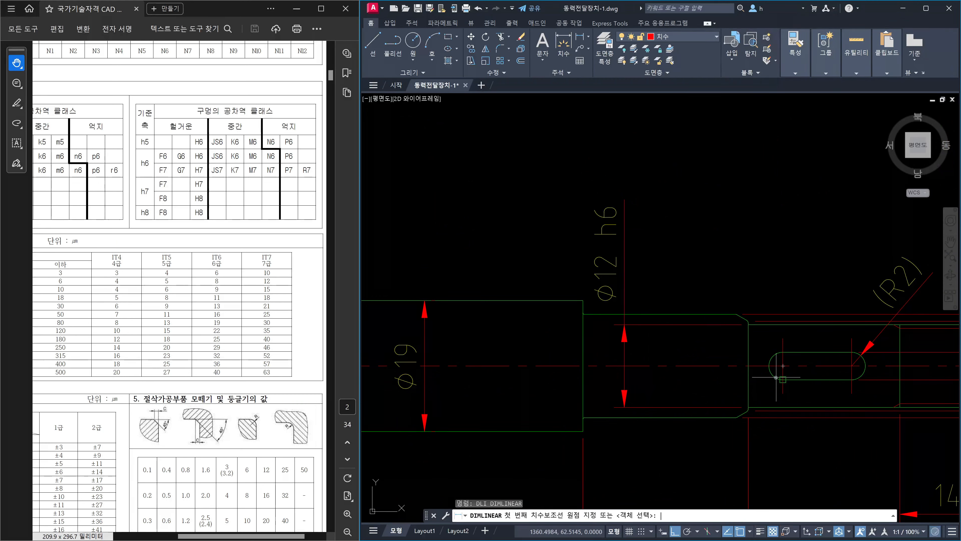
scroll(770, 377, up, 4)
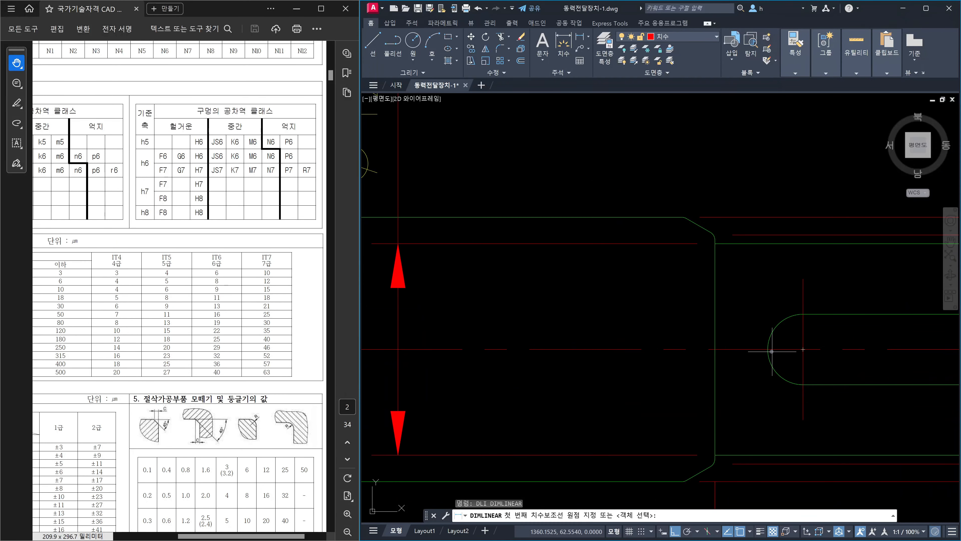
click(772, 351)
scroll(711, 236, up, 6)
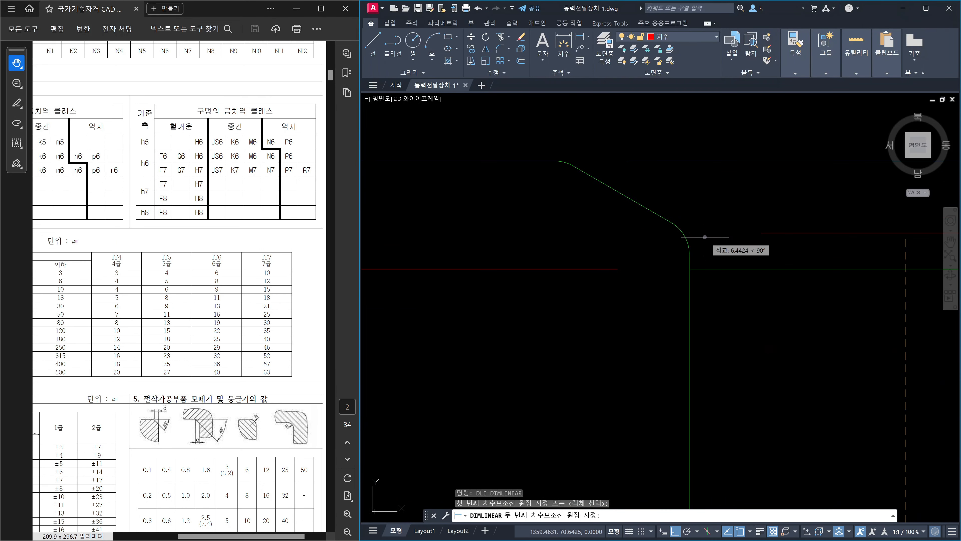
click(693, 252)
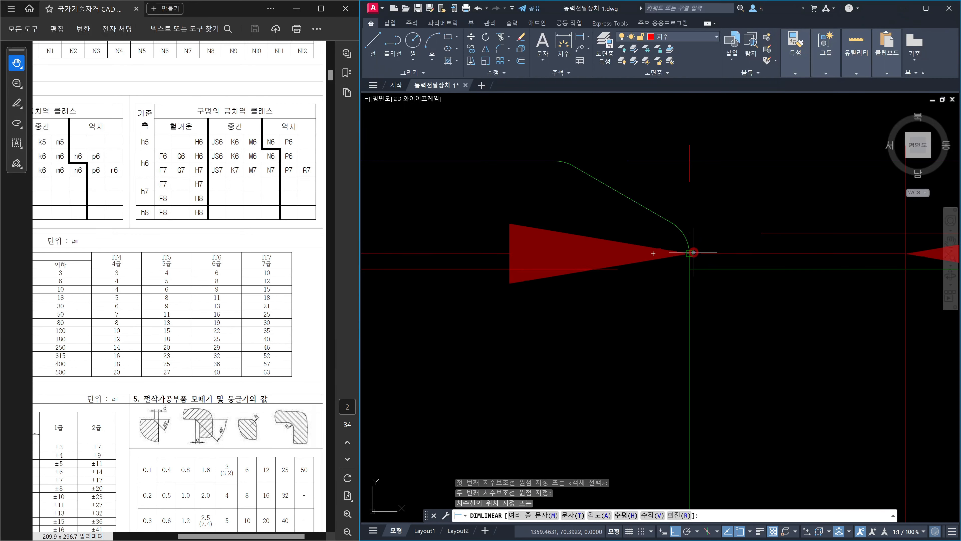
scroll(730, 219, down, 6)
scroll(730, 215, up, 3)
scroll(729, 215, up, 4)
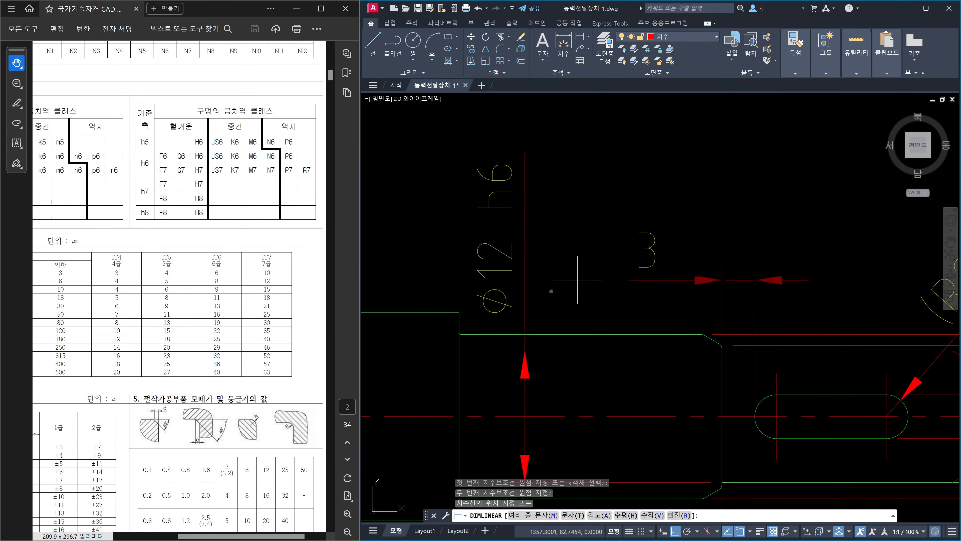
click(460, 311)
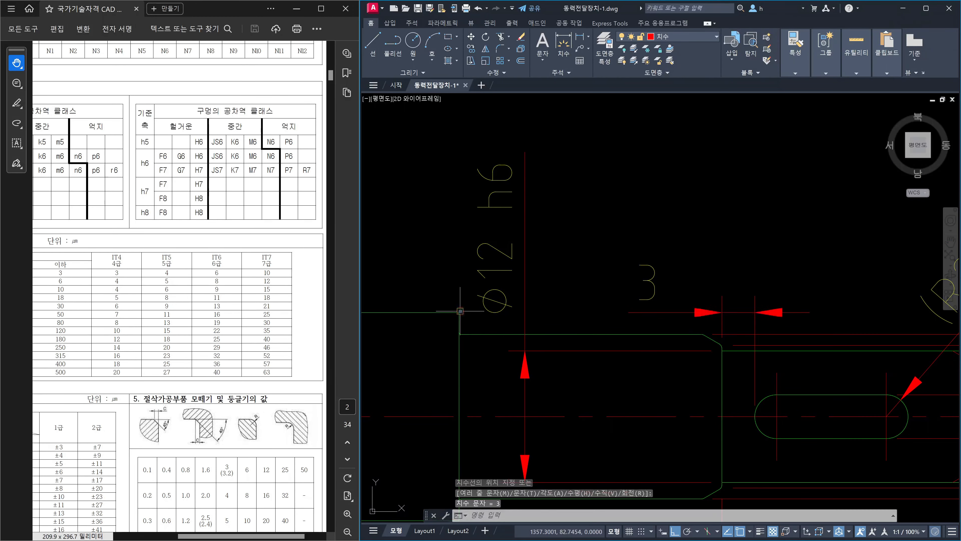
Step: Stretch the new keyway offset dimension's line 12 mm upward
click(741, 311)
click(755, 312)
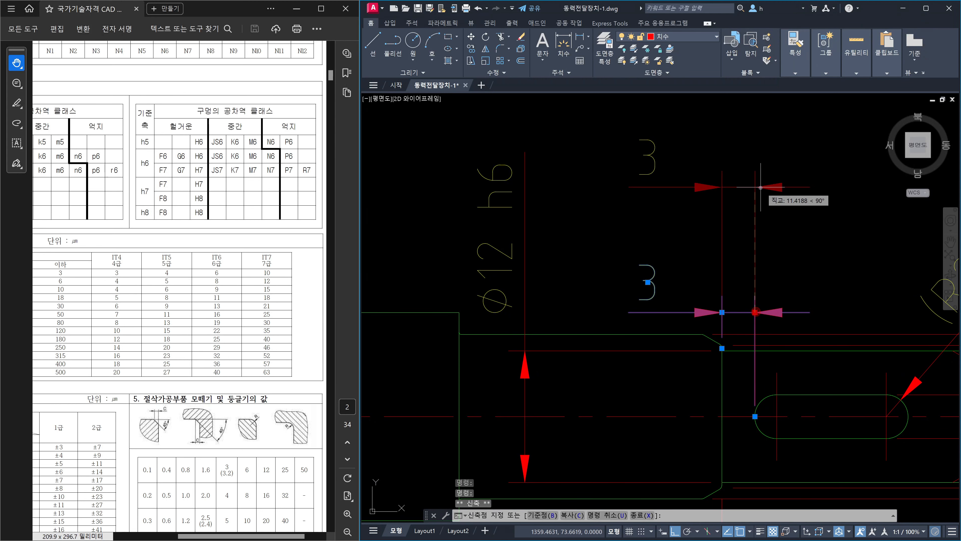
text(12)
key(Return)
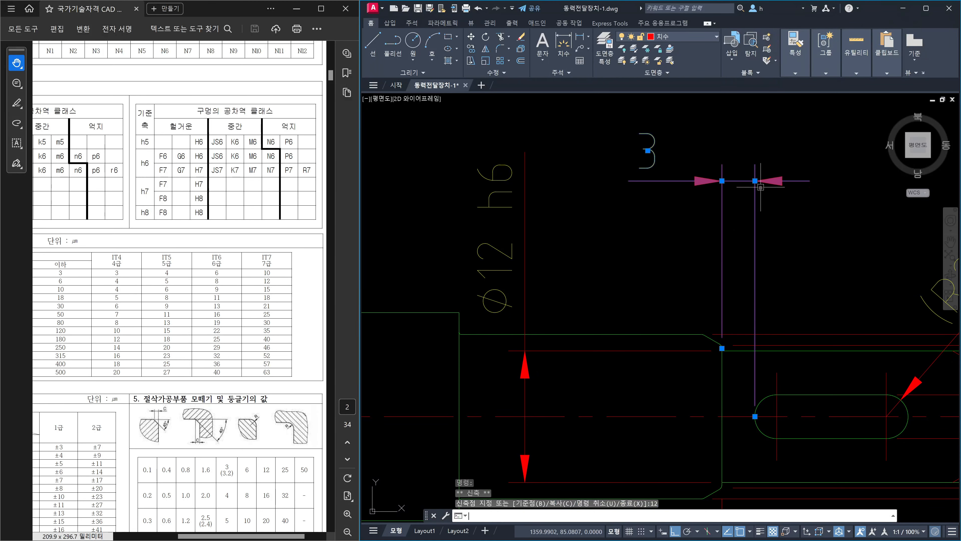
Step: Add a linear dimension for the overall length of the right keyway, in line with the adjacent 3 mm dimension
key(Escape)
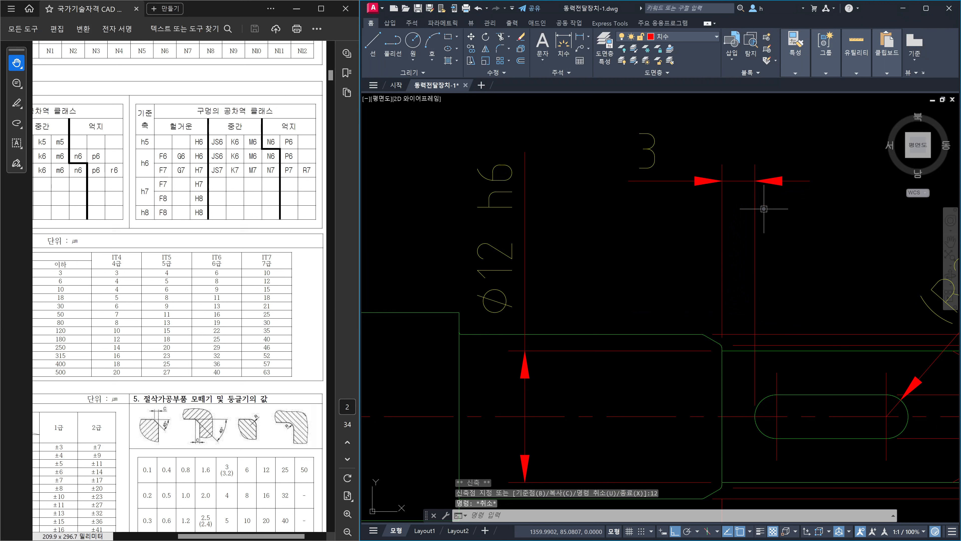
text(dli)
key(Return)
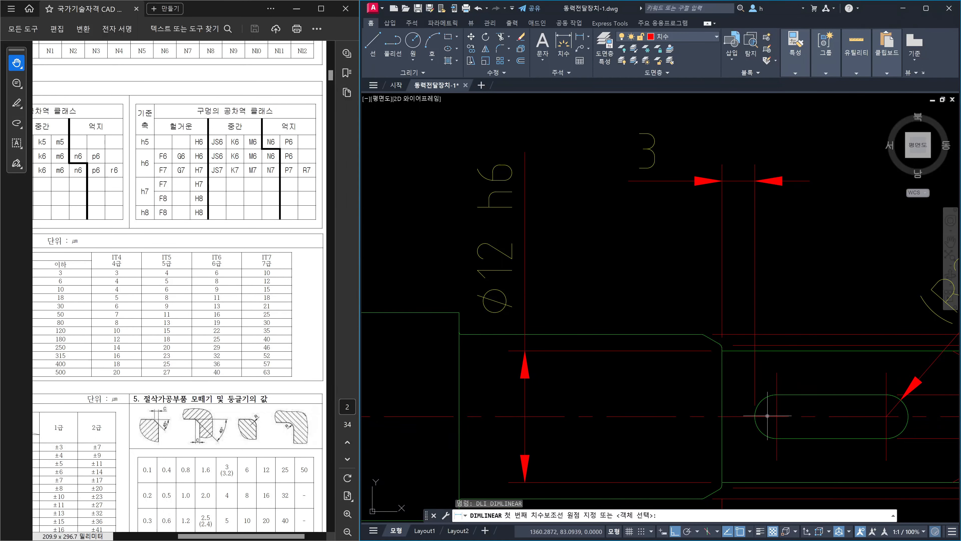
click(755, 412)
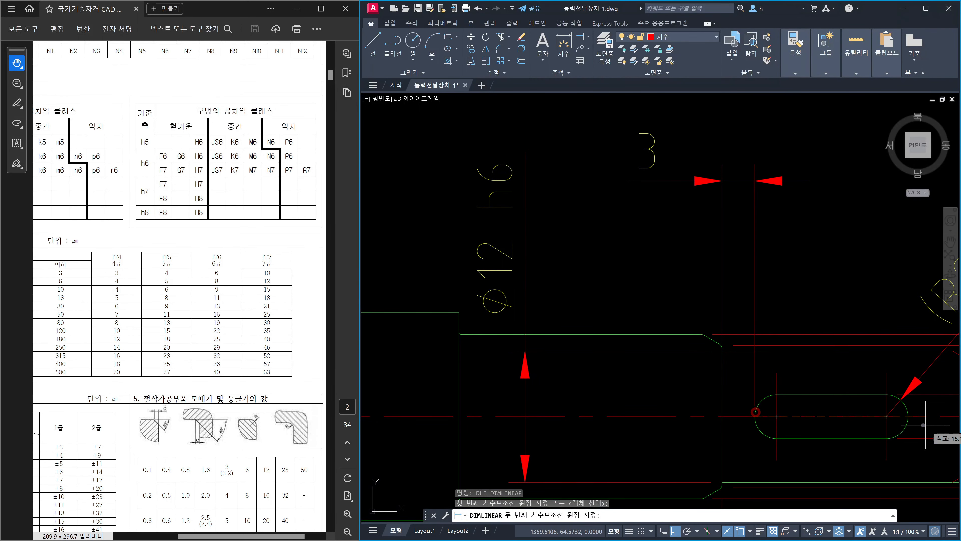
click(908, 417)
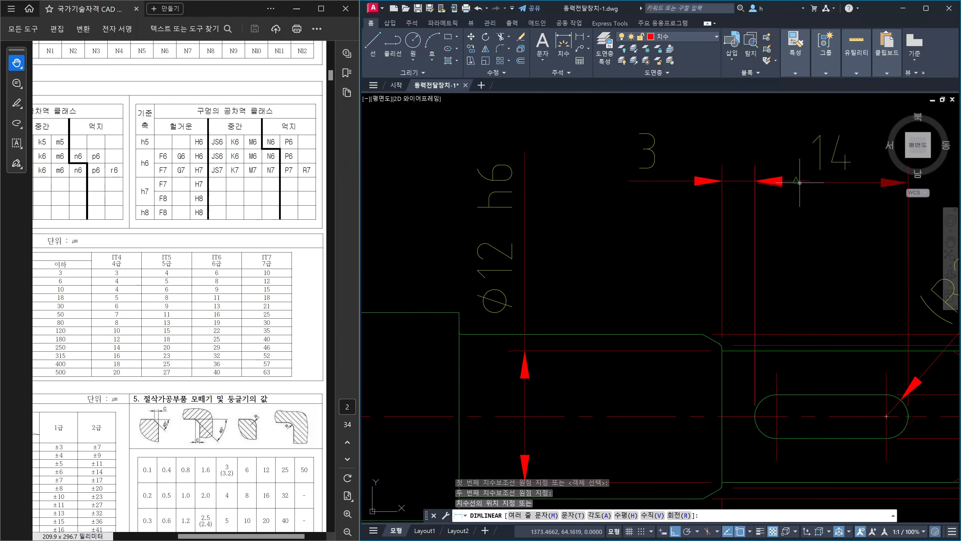
click(801, 179)
text(ma)
key(Return)
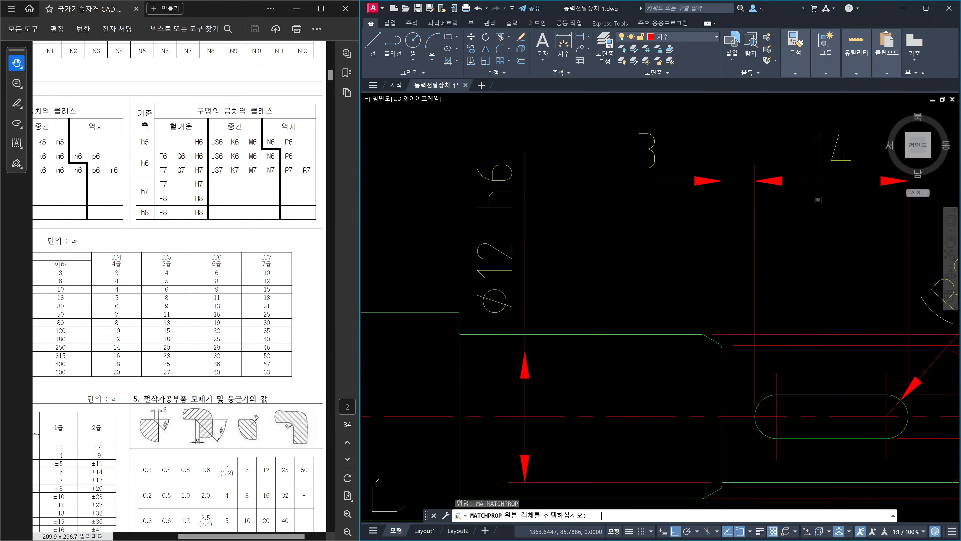
scroll(818, 199, down, 5)
scroll(823, 163, down, 4)
middle_drag(821, 138, 809, 279)
scroll(809, 178, up, 2)
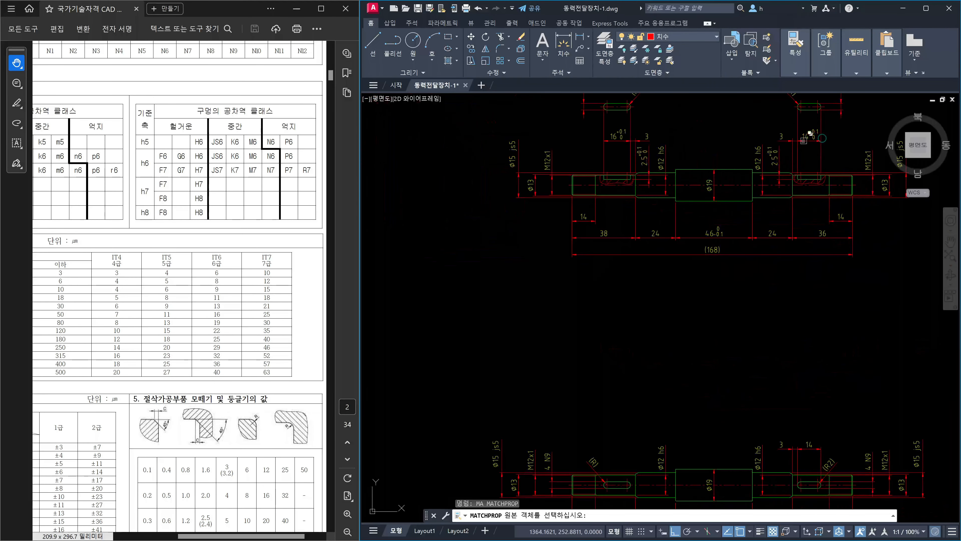
click(808, 138)
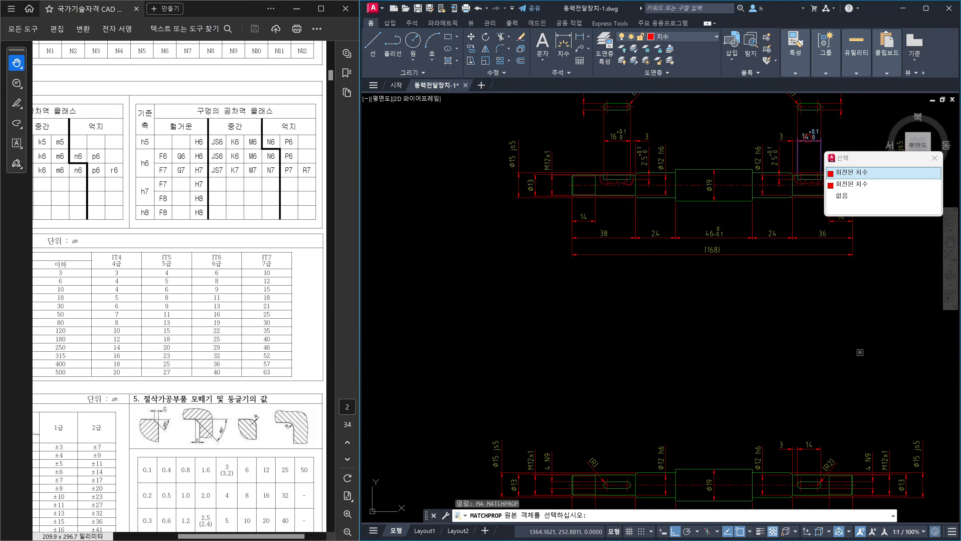
key(Escape)
key(Escape)
key(Escape)
Step: Match the properties of the upper shaft view's toleranced right keyway dimension onto the new keyway length dimension in the lower view
text(ma)
key(Return)
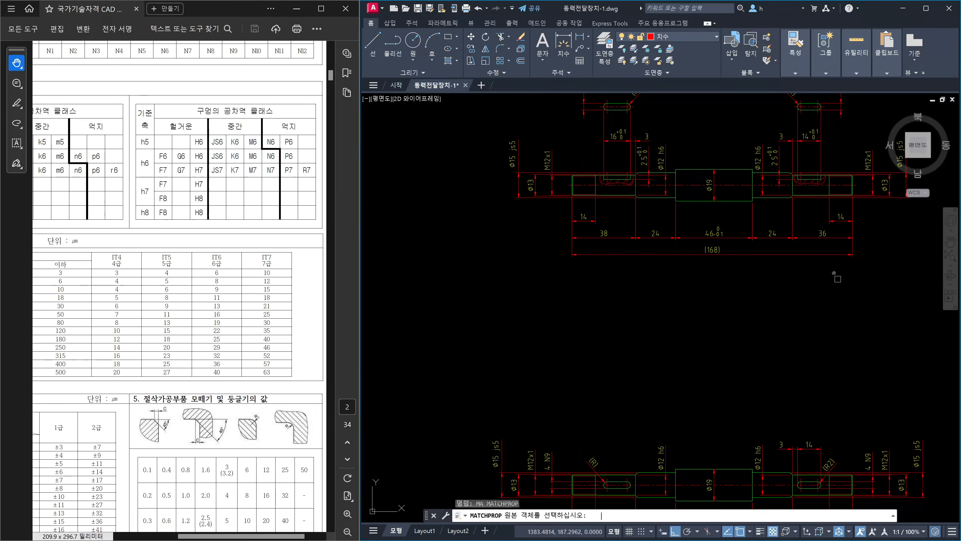
click(813, 138)
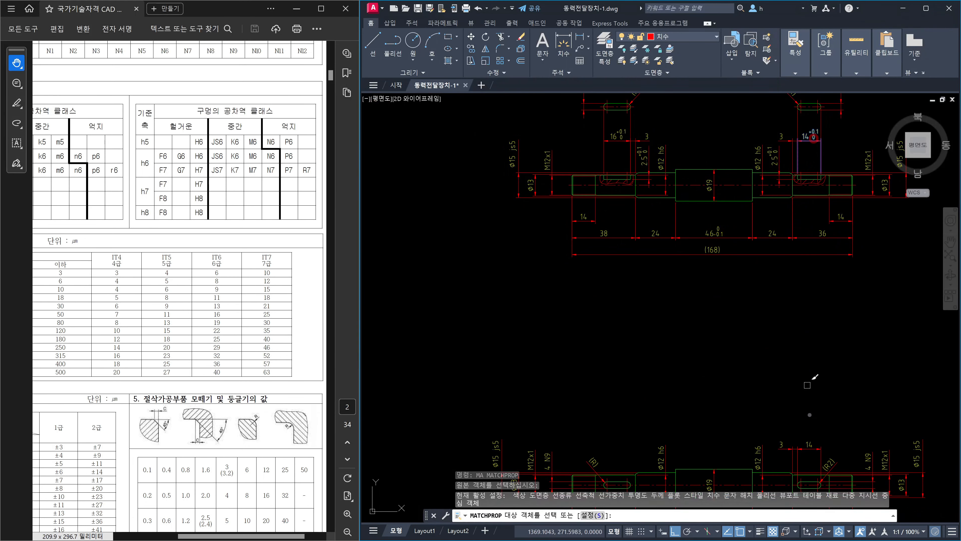
click(816, 448)
key(Escape)
Step: Mirror the right keyway's 3 mm and length dimensions about the shaft's vertical centre to the left side, keeping the originals
middle_drag(816, 448, 864, 320)
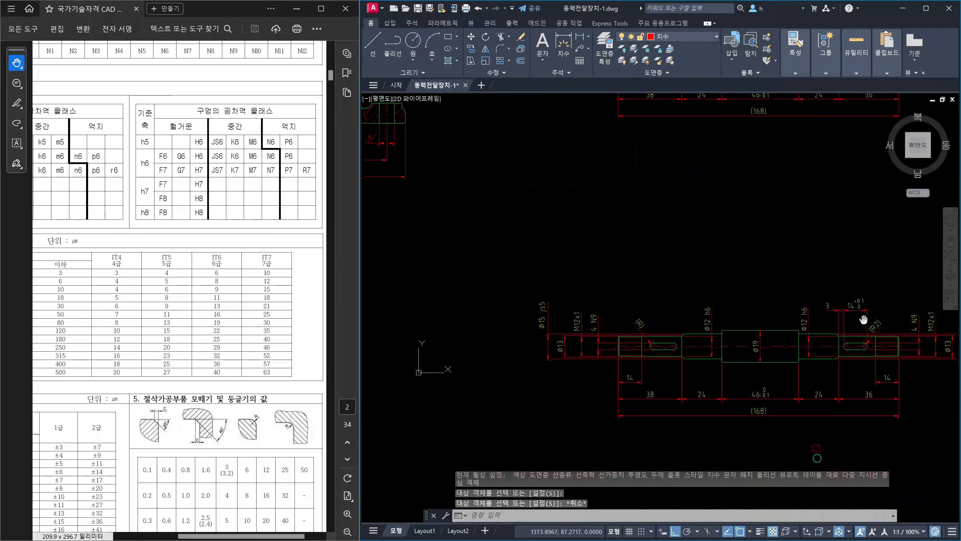
scroll(863, 320, up, 4)
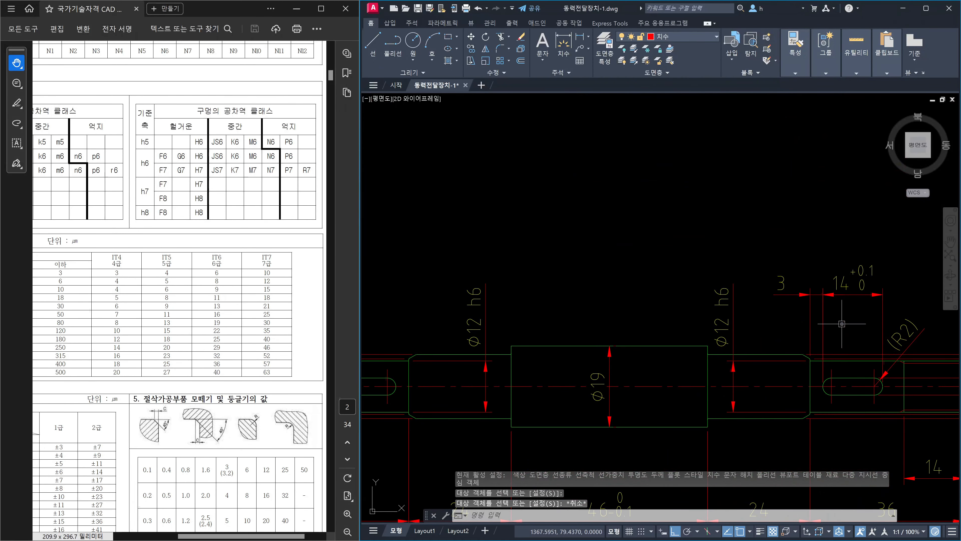
text(mi)
key(Return)
click(841, 323)
click(784, 320)
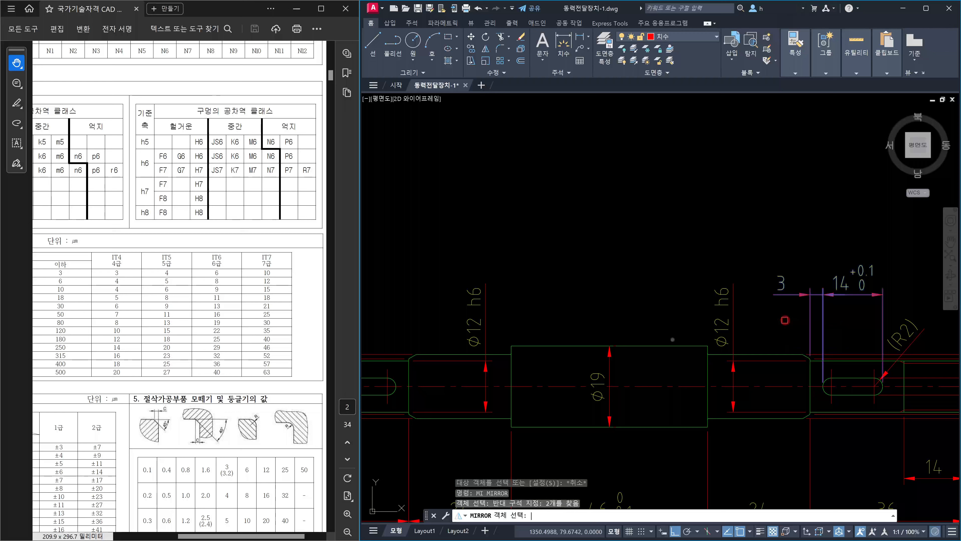
key(Return)
click(640, 339)
click(639, 239)
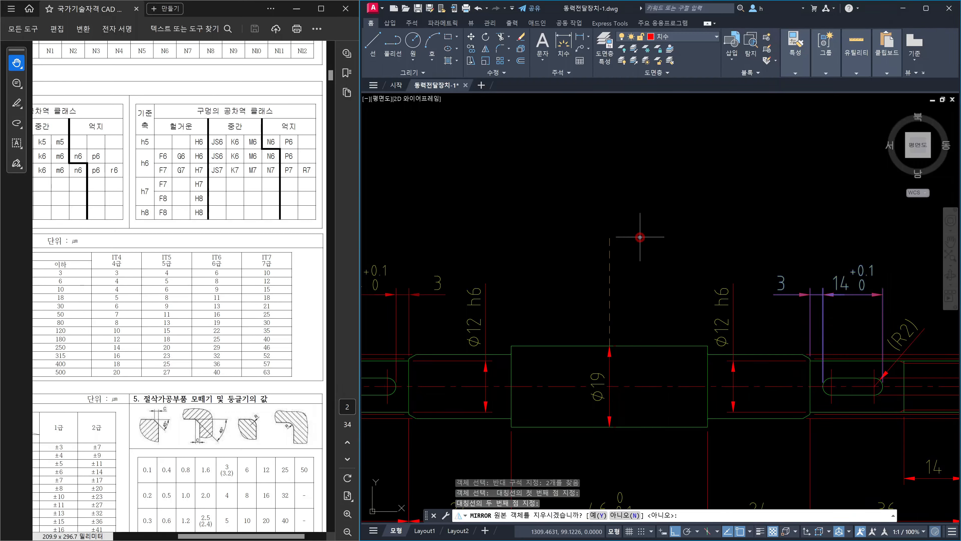
key(Return)
Step: Stretch the mirrored length dimension's extension line to the outer end of the left keyway slot
middle_drag(572, 301, 778, 298)
scroll(578, 326, up, 2)
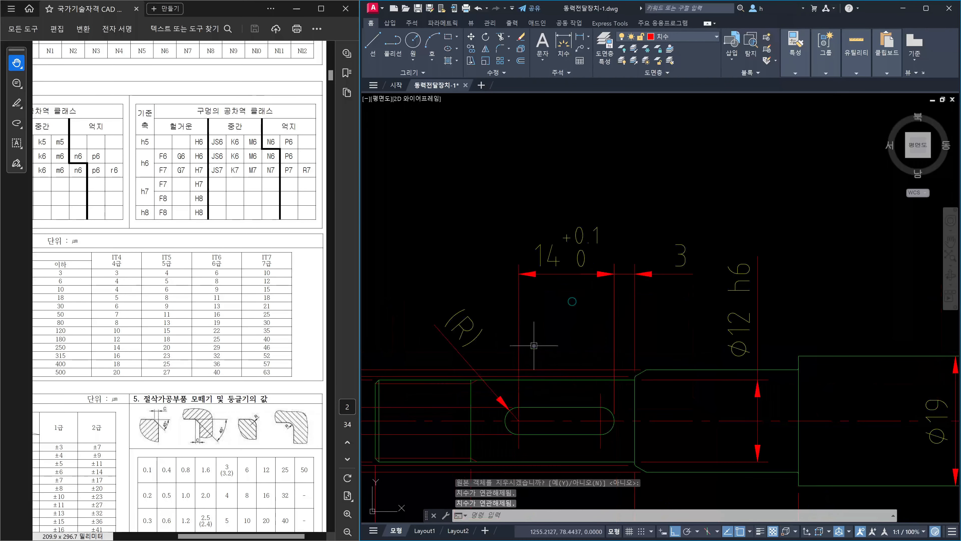
click(534, 345)
click(497, 333)
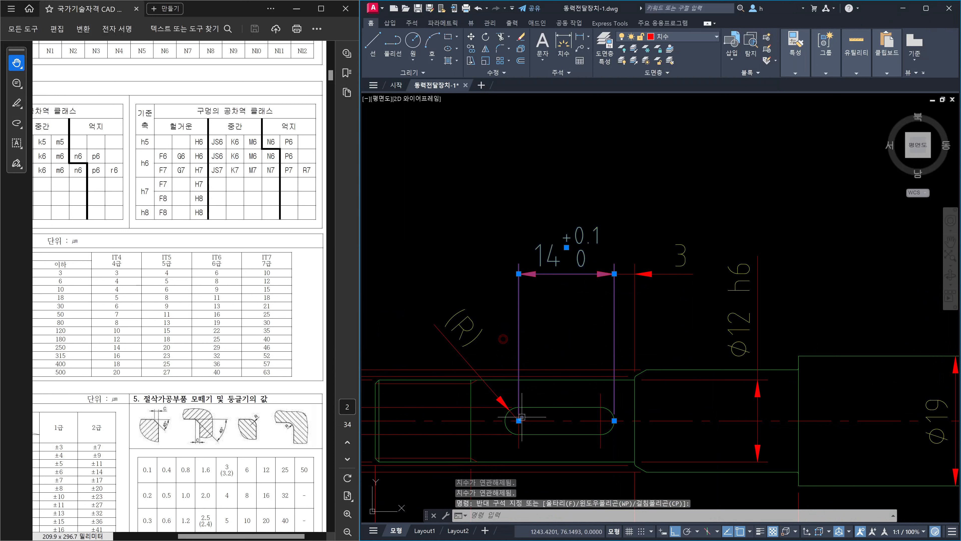
click(519, 420)
scroll(521, 416, up, 2)
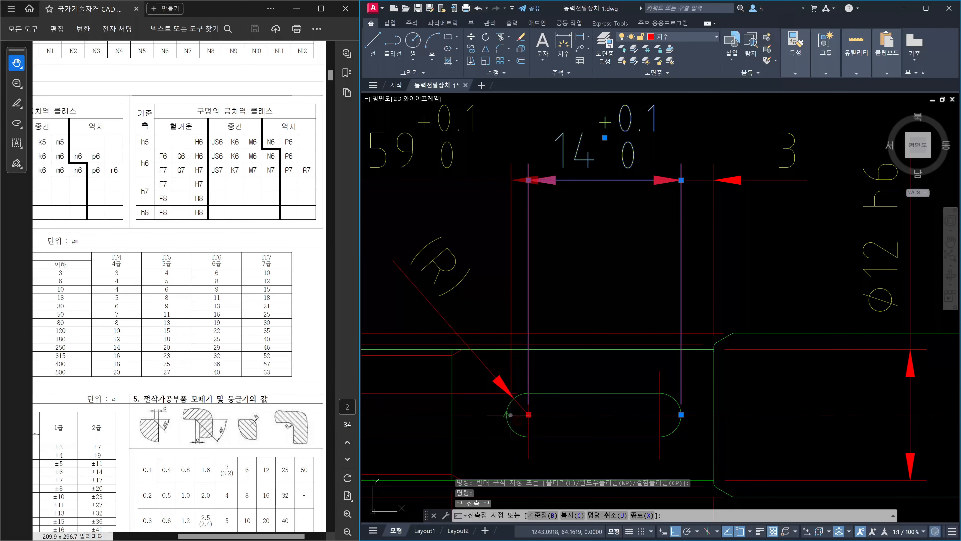
scroll(507, 410, down, 2)
key(Escape)
Step: Examine the upper and lower shaft views to compare how the keyway lengths and depths are dimensioned
scroll(643, 378, down, 2)
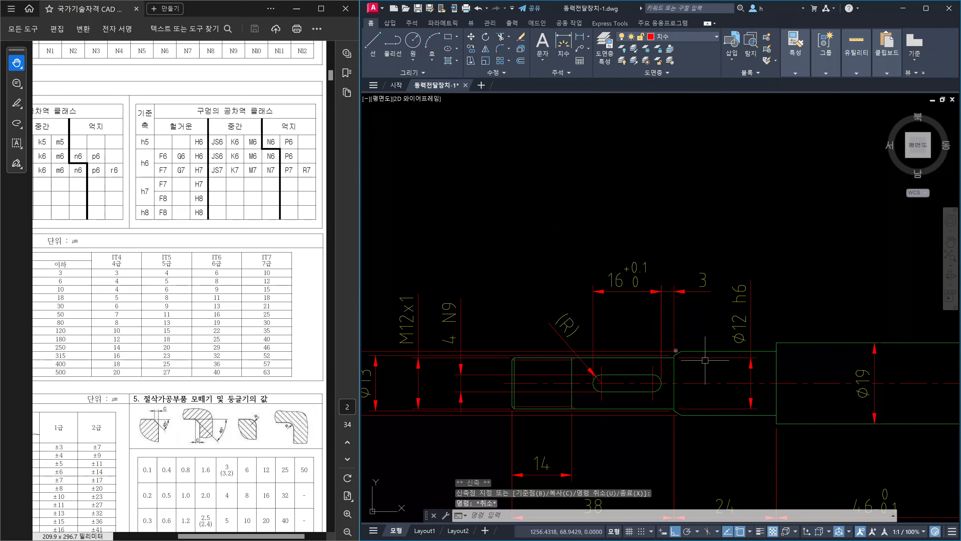
scroll(717, 371, down, 2)
middle_drag(816, 373, 726, 366)
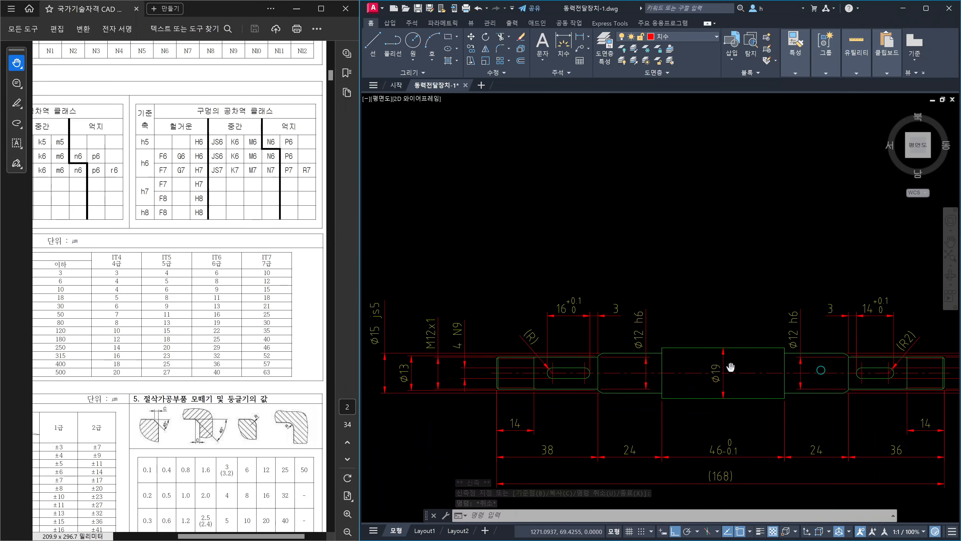
mouse_move(868, 377)
middle_down()
mouse_move(825, 368)
mouse_move(791, 396)
middle_up()
scroll(814, 381, down, 2)
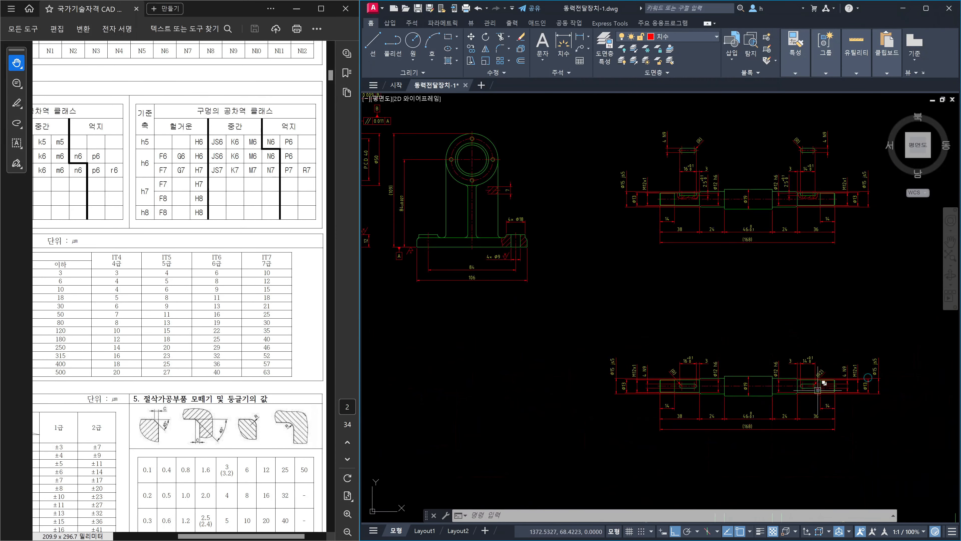
scroll(818, 203, up, 2)
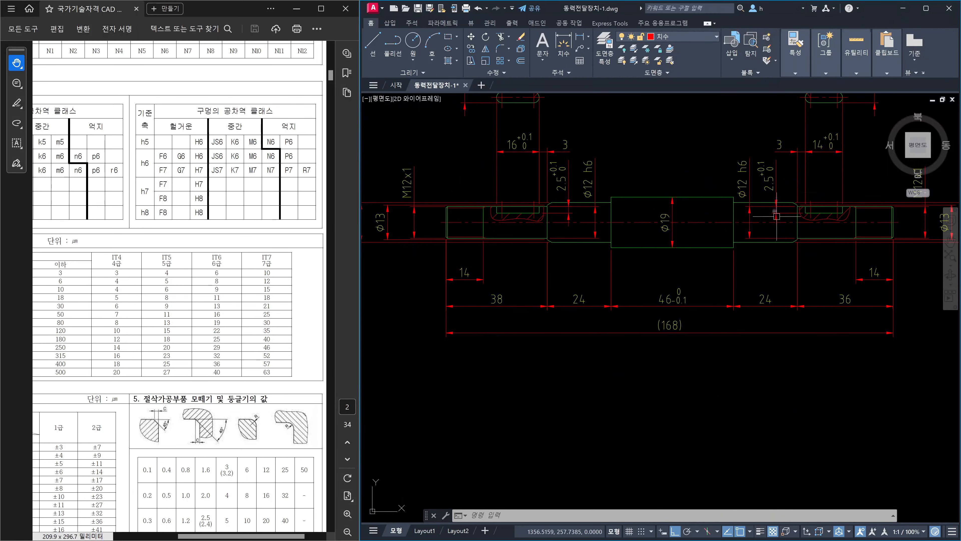
scroll(858, 283, down, 2)
scroll(853, 443, up, 4)
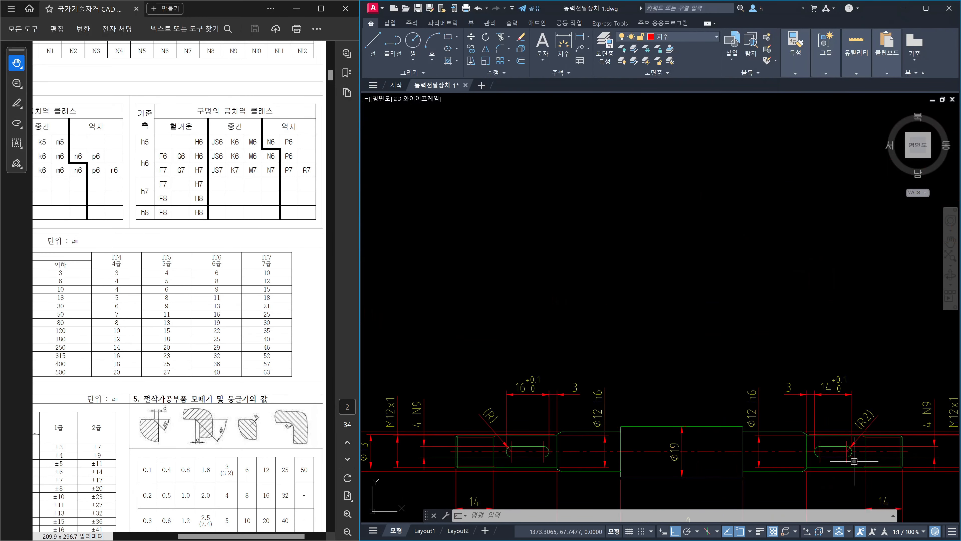
Step: Append "/ 깊이 2.5" to the text of the right keyway's toleranced length dimension
middle_drag(853, 459, 755, 344)
scroll(753, 371, up, 2)
mouse_move(757, 384)
middle_down()
mouse_move(710, 332)
mouse_move(694, 331)
middle_up()
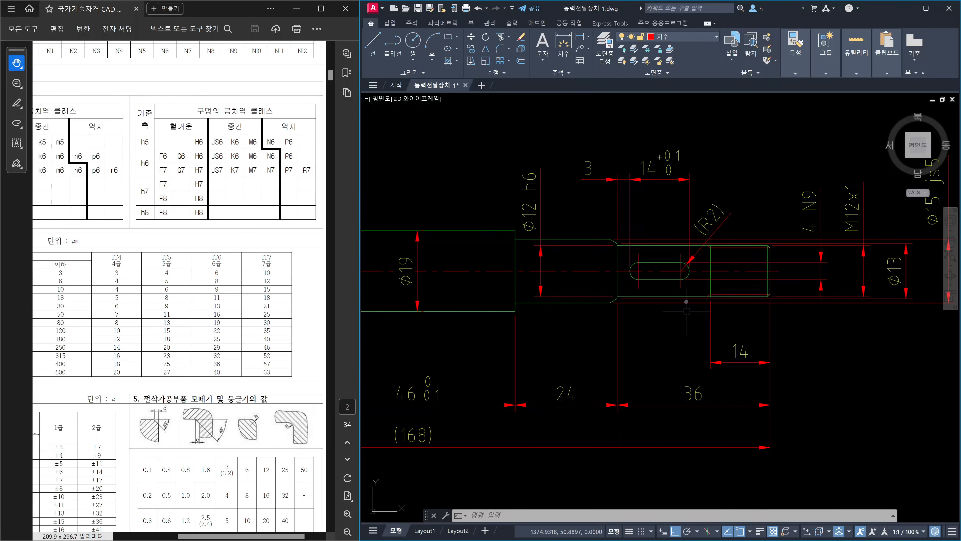
click(671, 168)
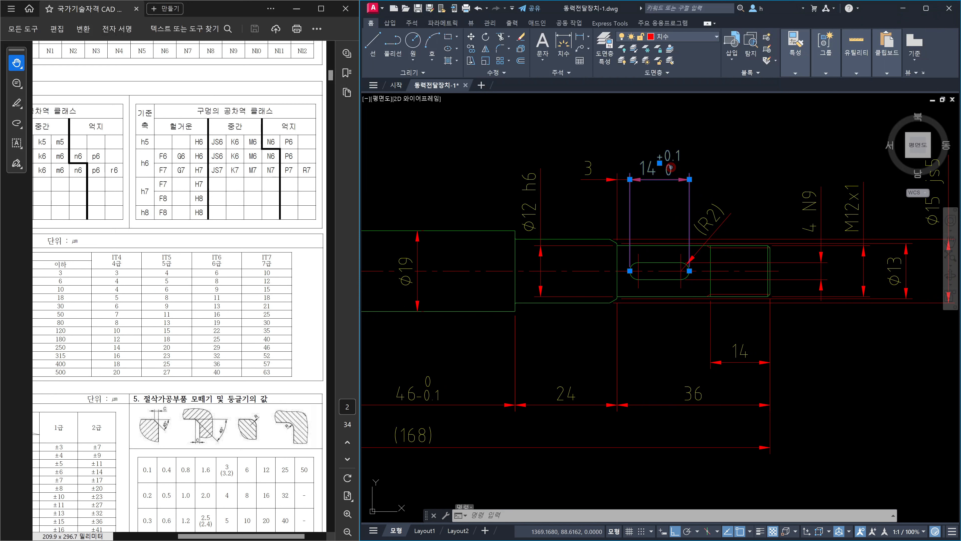
double_click(671, 168)
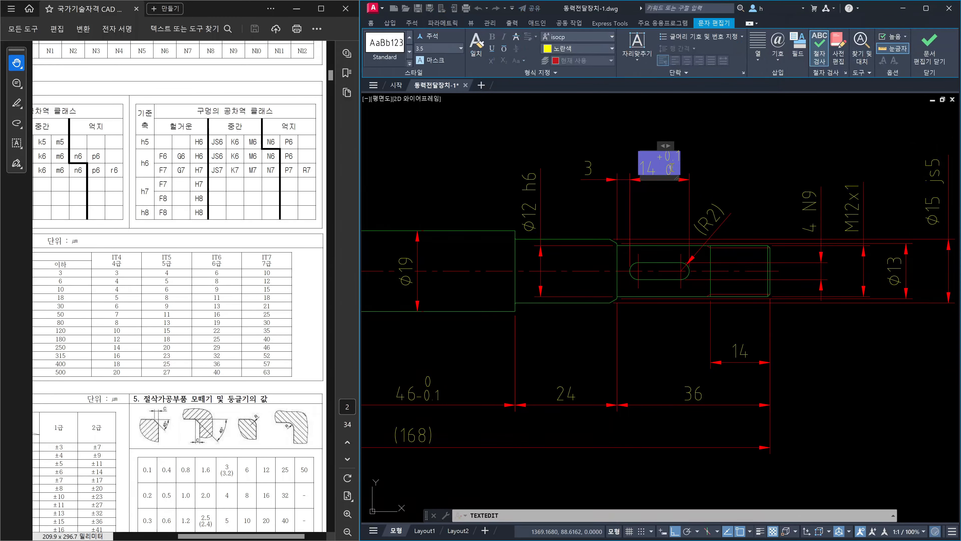
text(/)
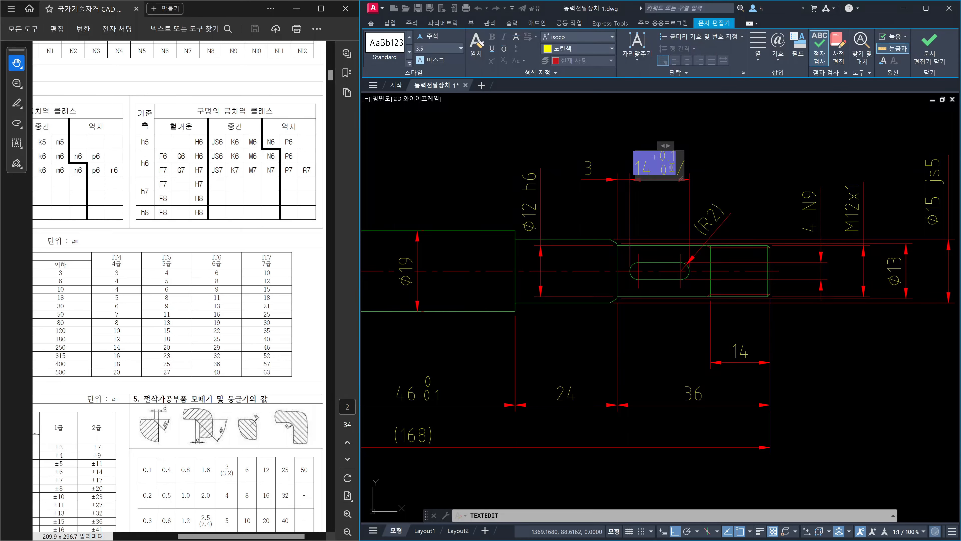
text( 깊이)
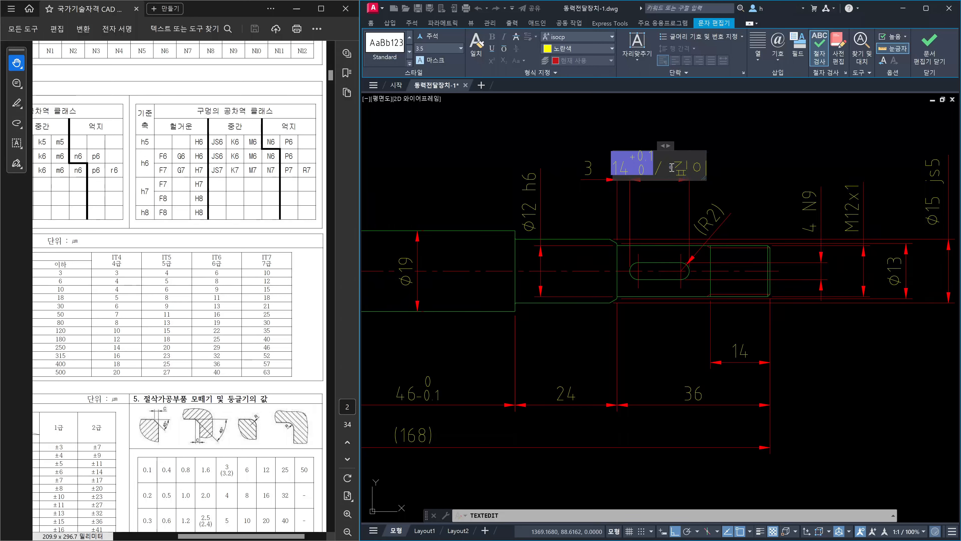
text( 2.5)
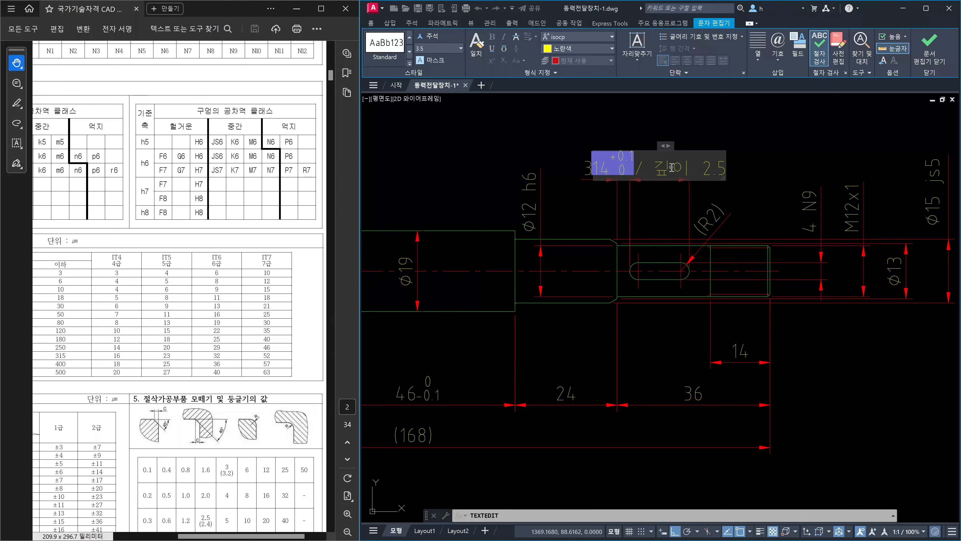
Step: Add a stacked tolerance of +0.1 over 0 after the 2.5 depth value in the right keyway's dimension text
text(+0.1)
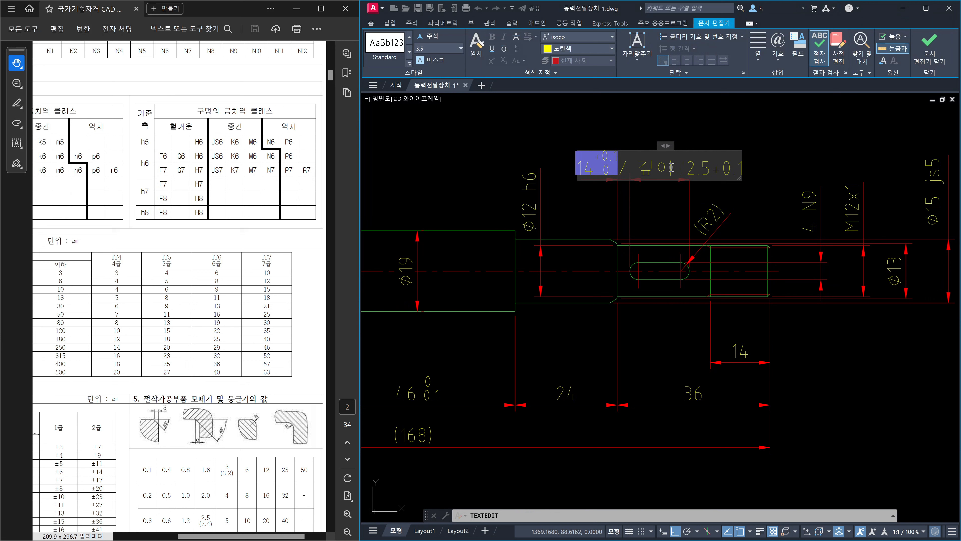
text(^)
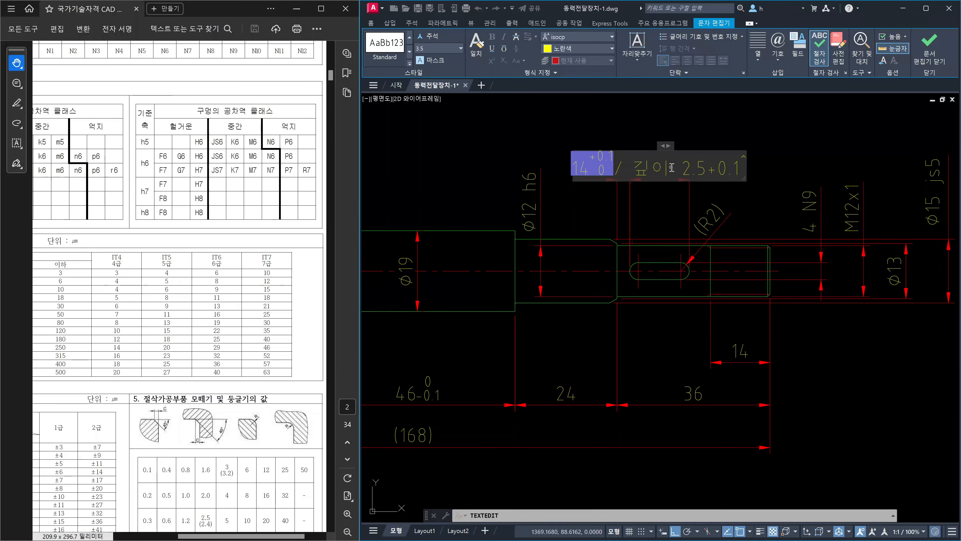
text( 0)
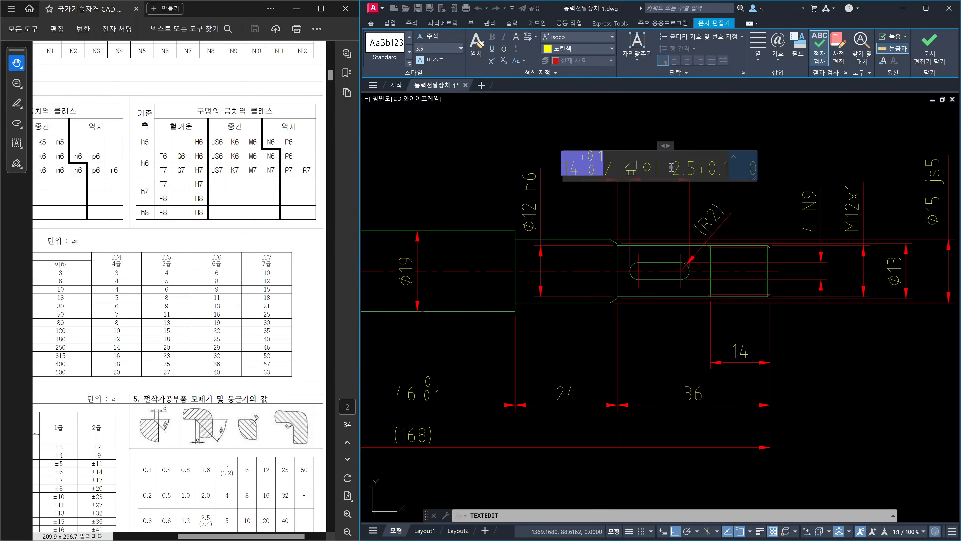
key(shift+Left)
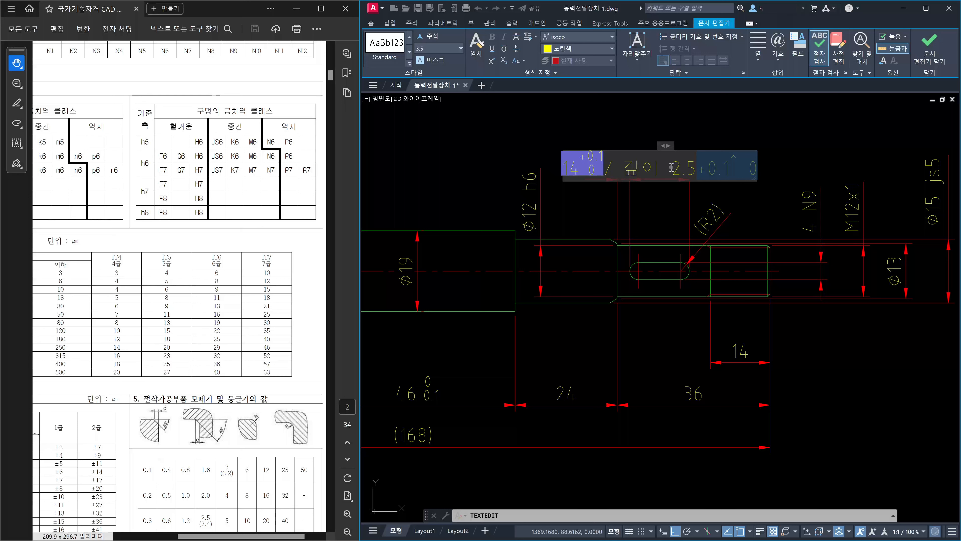
click(517, 52)
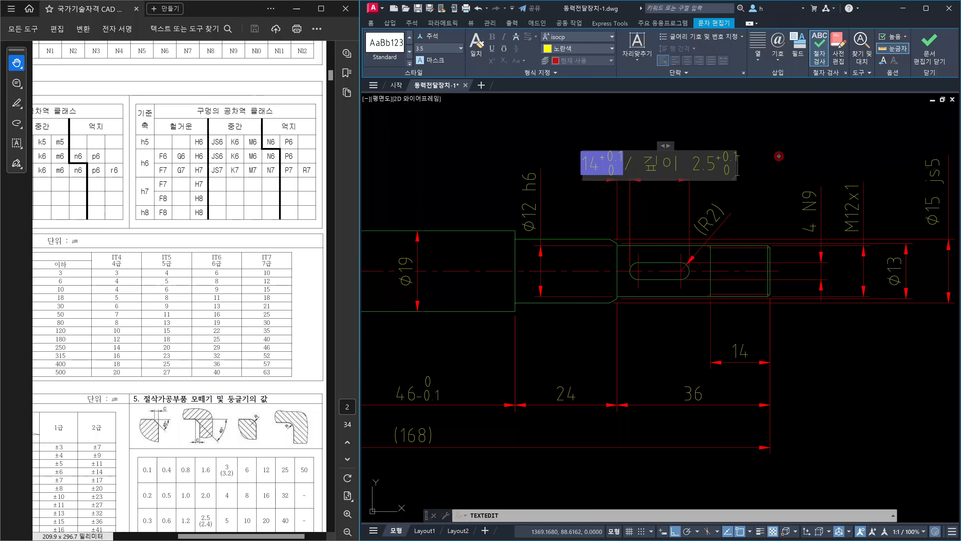
click(779, 159)
key(Escape)
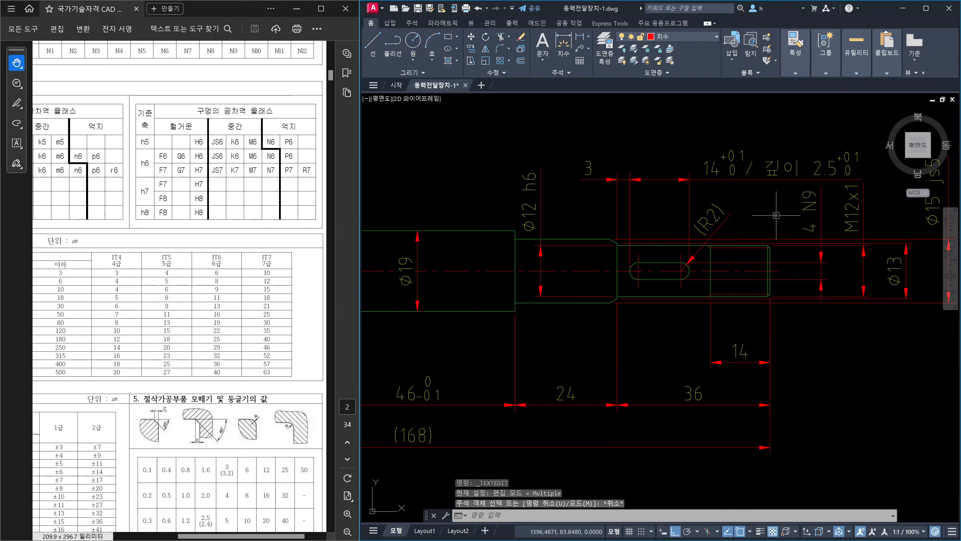
Step: Append "/ rlvdl 2.5" with a stacked tolerance of +0.1 over 0 to the left keyway's toleranced length dimension text
scroll(529, 171, down, 4)
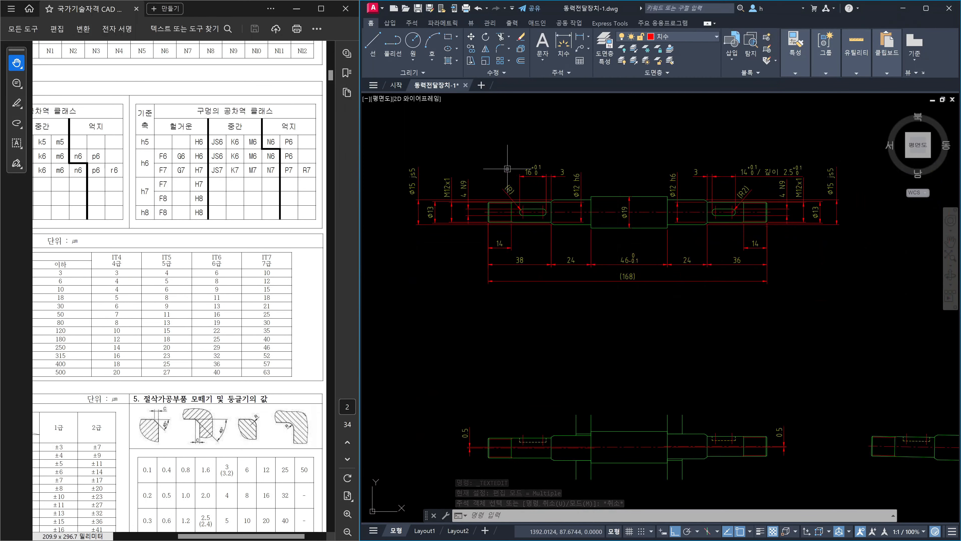
scroll(543, 171, up, 4)
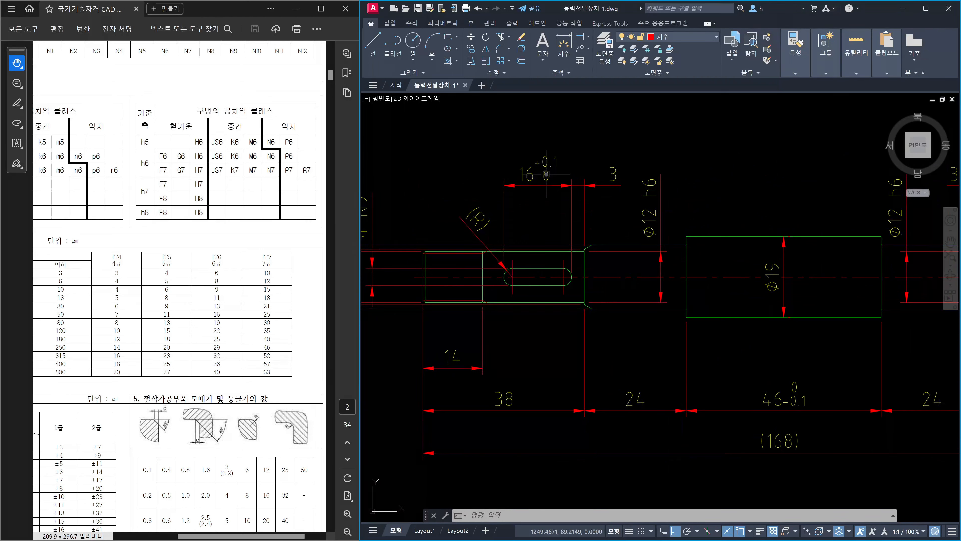
scroll(545, 172, down, 4)
click(545, 174)
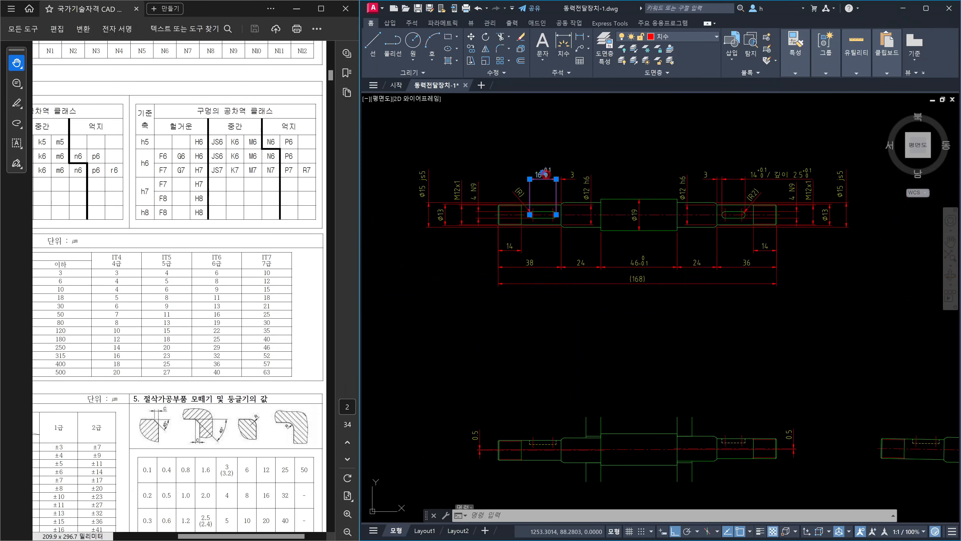
double_click(544, 174)
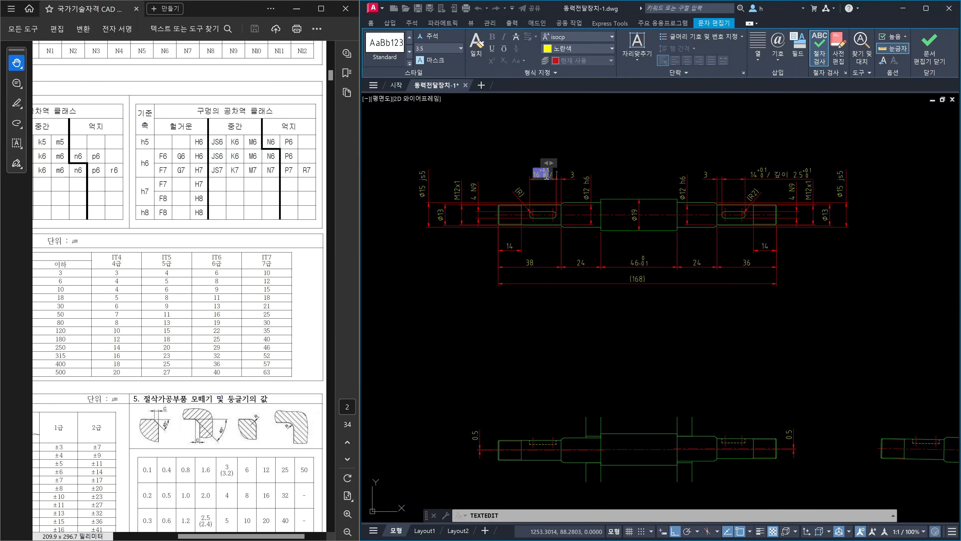
text(rlvdl 2.5)
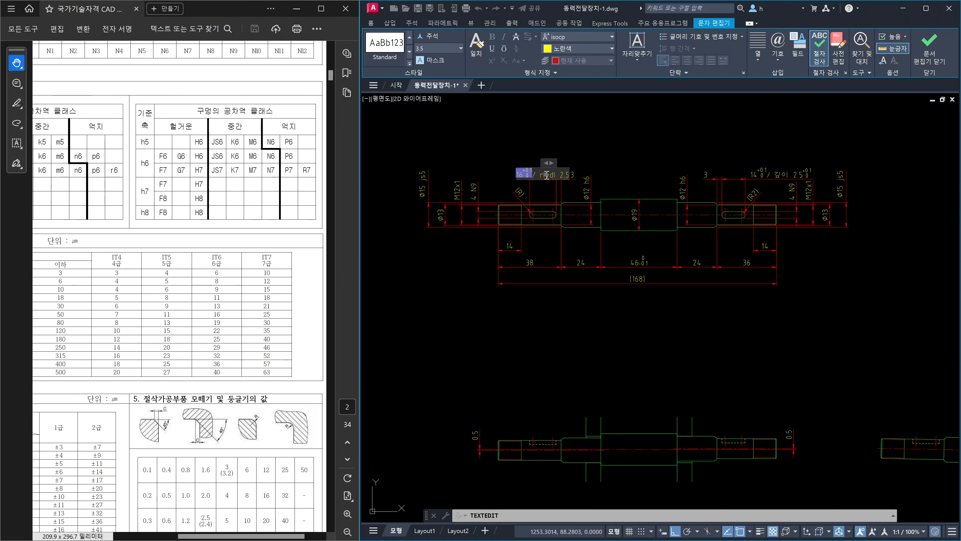
text(+0.1^0)
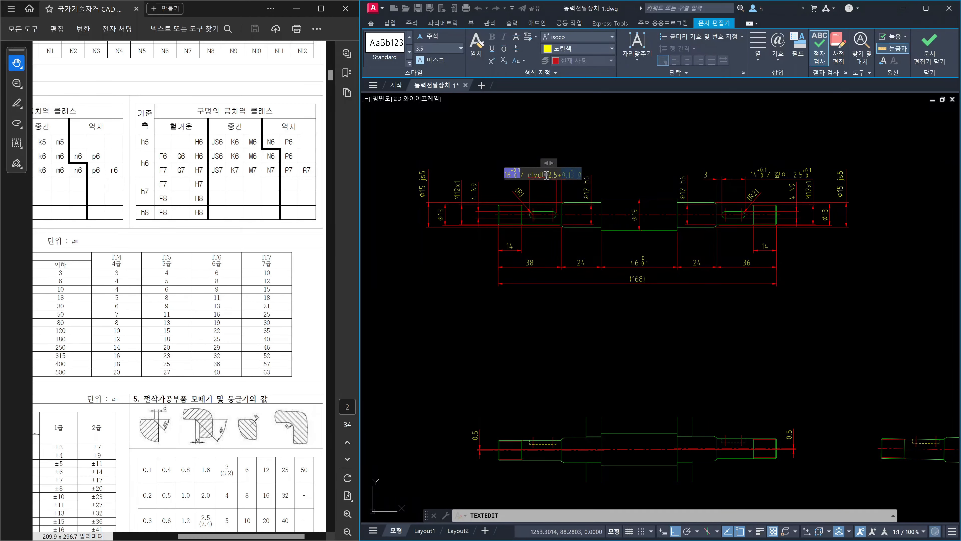
click(519, 51)
click(646, 170)
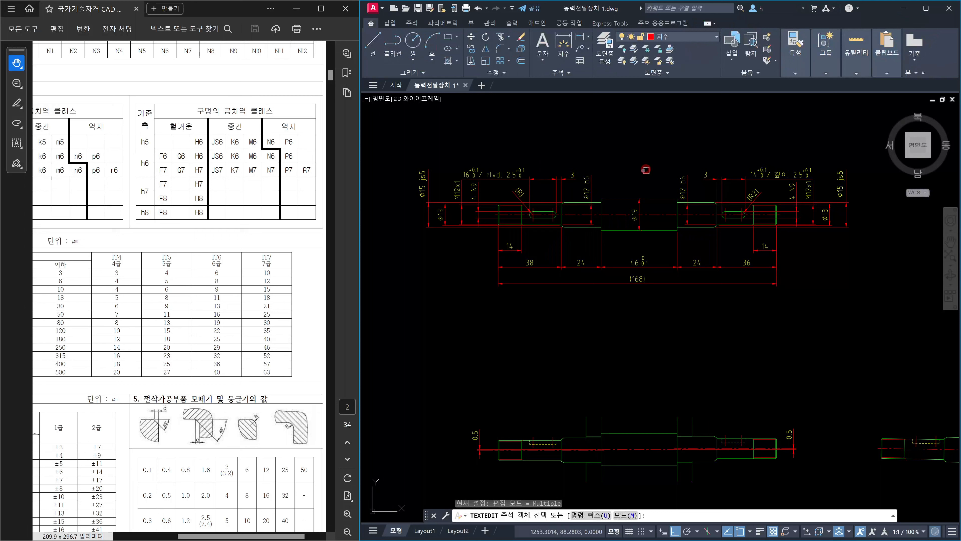
key(Escape)
scroll(494, 171, up, 4)
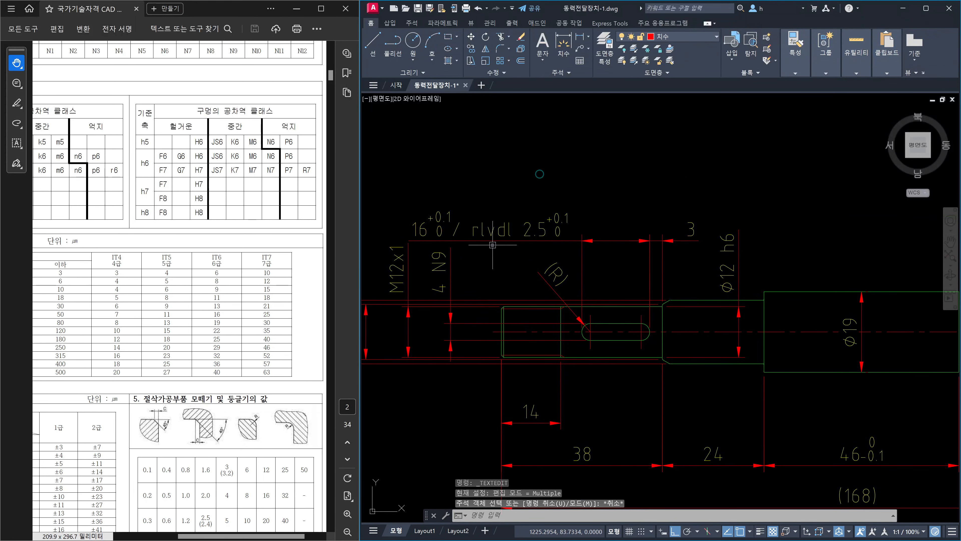
Step: Correct the mistyped depth word in the left keyway's length dimension text to "깊이"
click(496, 232)
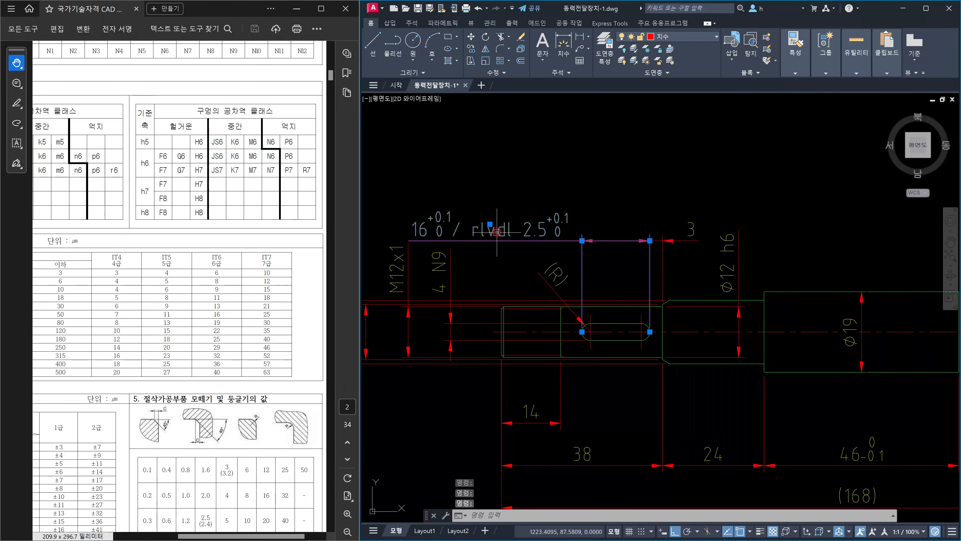
double_click(497, 232)
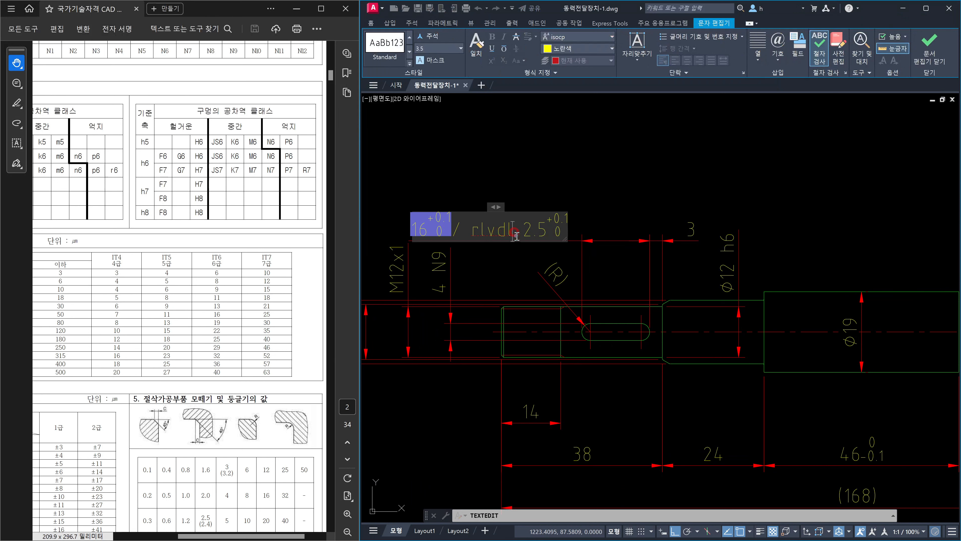
key(BackSpace)
key(BackSpace)
key(BackSpace)
key(BackSpace)
key(BackSpace)
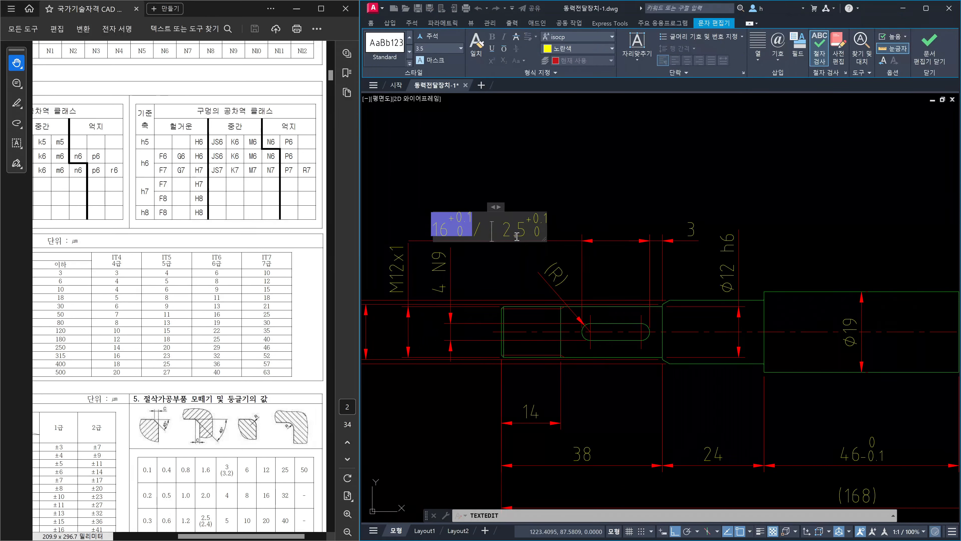
text(ㄱ)
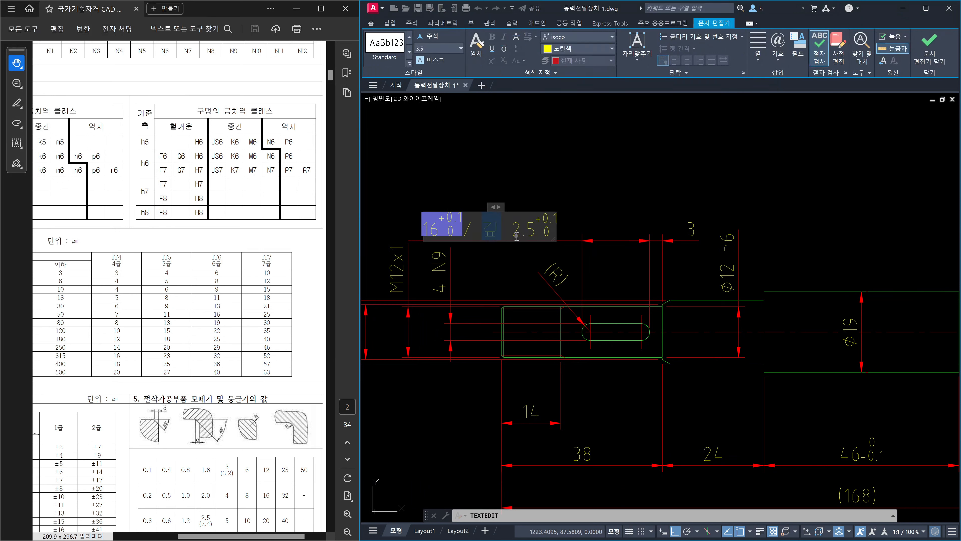
text(이)
click(640, 205)
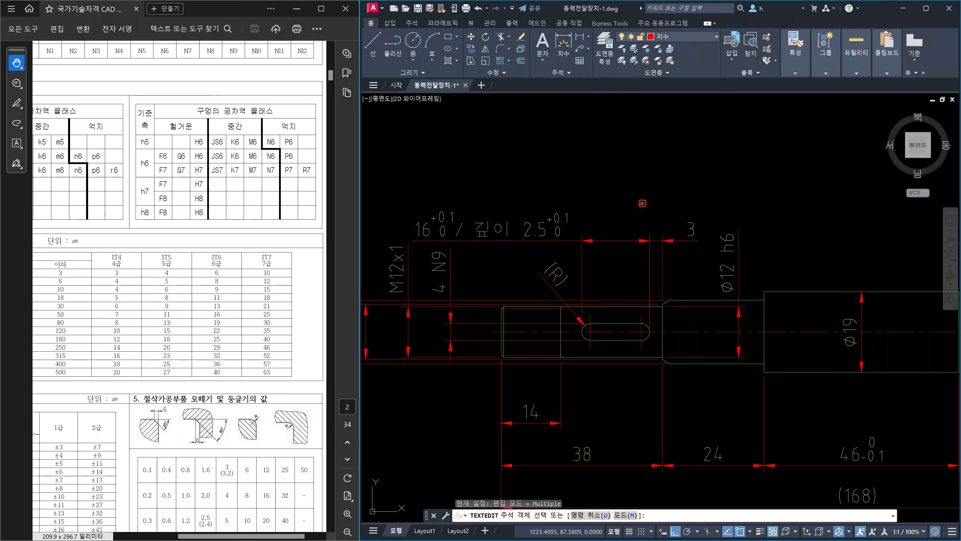
key(Escape)
Step: Undo the depth notes added to the left and right keyways' length dimension texts
scroll(651, 216, down, 2)
scroll(652, 216, down, 4)
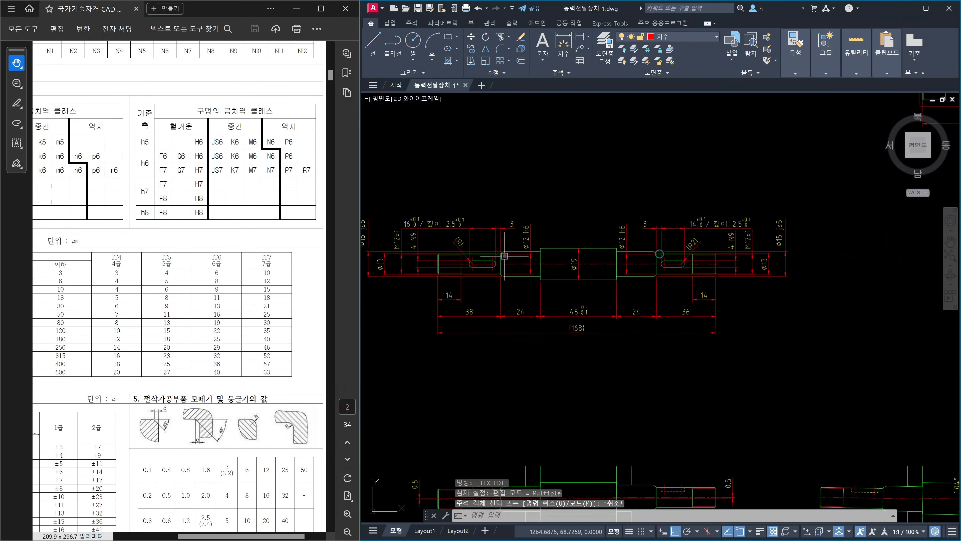
scroll(746, 242, up, 5)
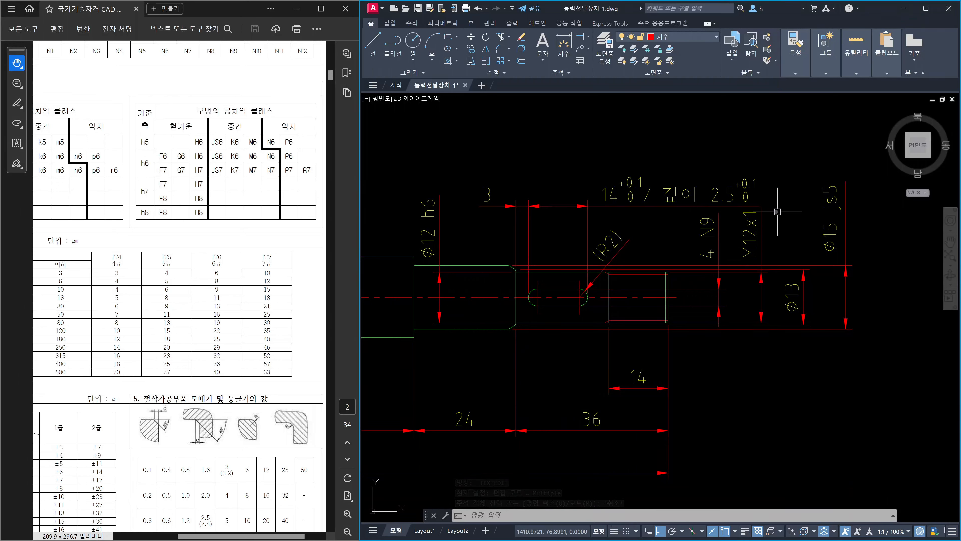
scroll(789, 232, down, 2)
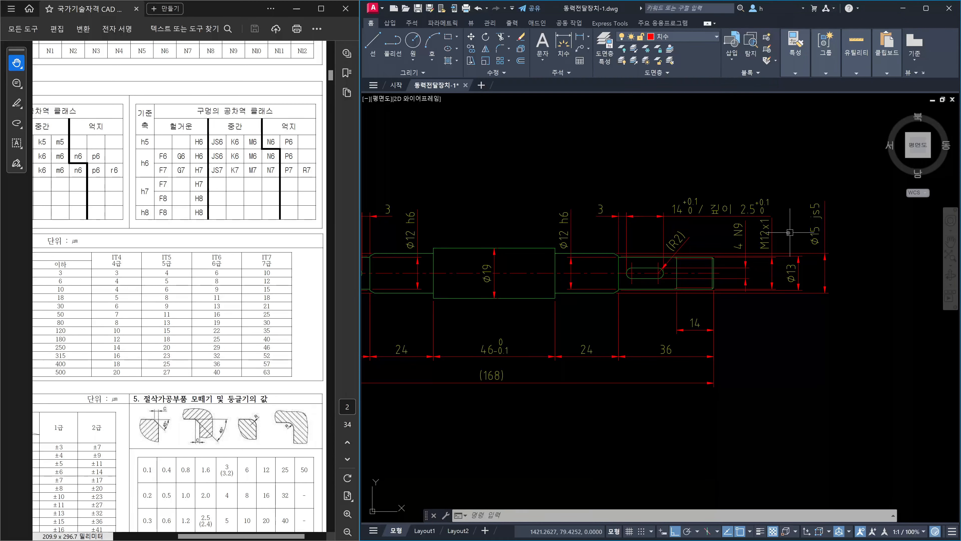
key(ctrl+z)
key(ctrl+z)
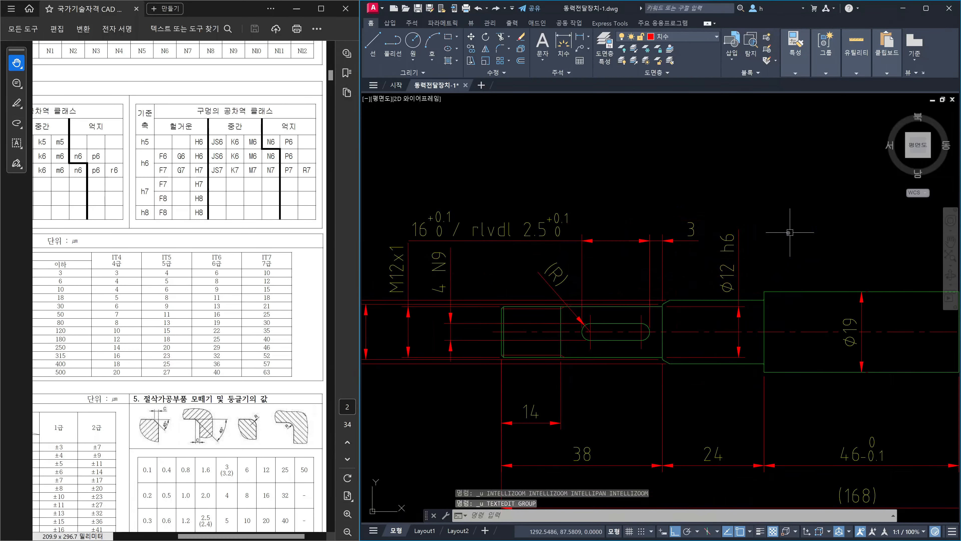
key(ctrl+z)
key(ctrl+z)
key(ctrl+z)
key(ctrl+z)
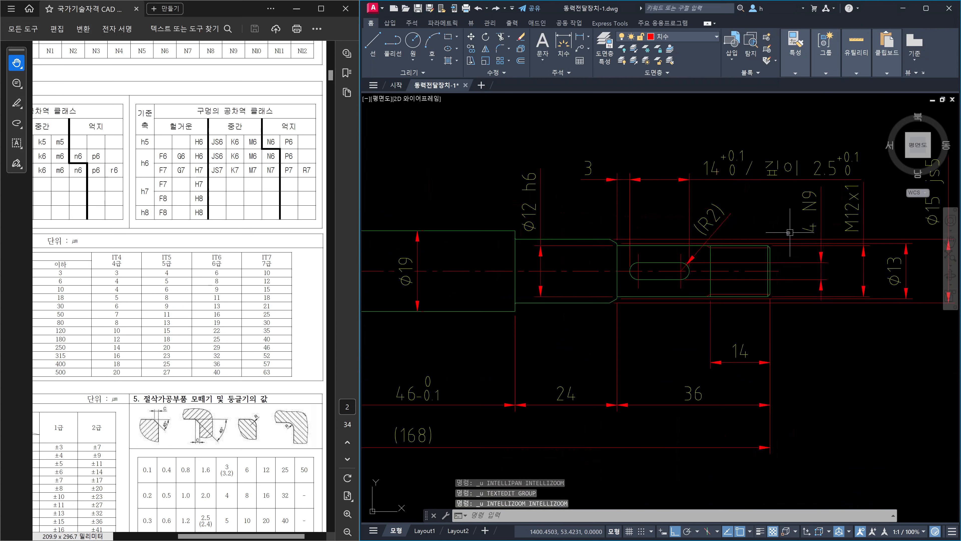
key(Escape)
scroll(699, 272, up, 5)
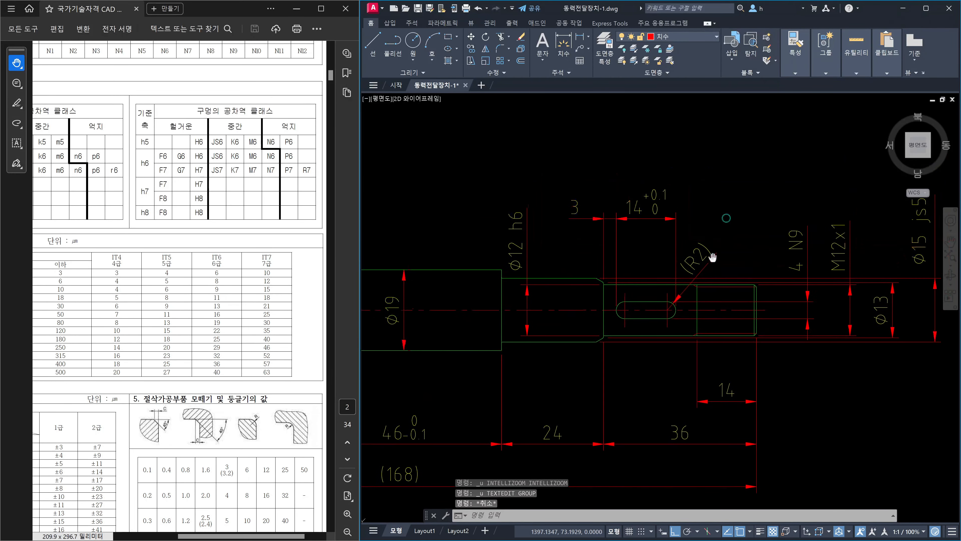
key(Escape)
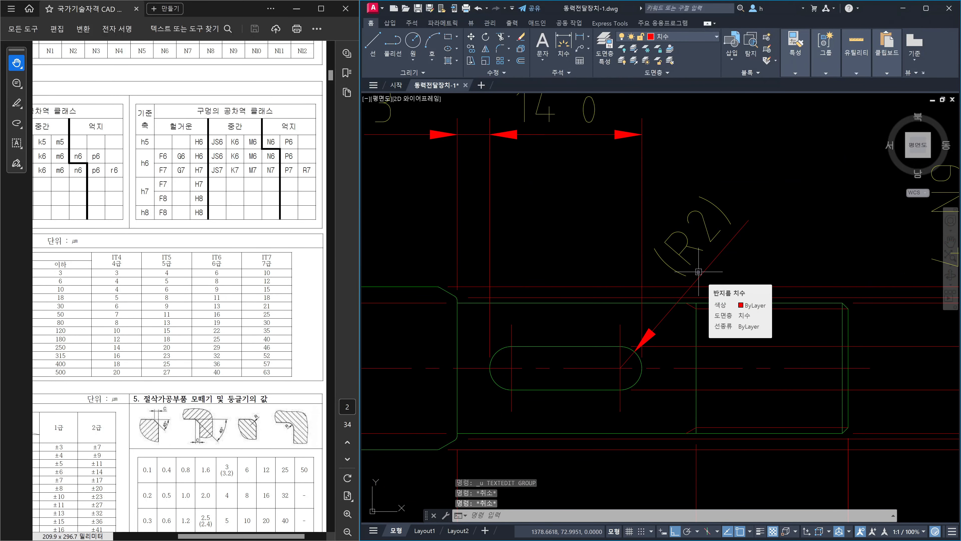
text(ㅣ)
key(Return)
text(ㅁ)
key(Return)
text(6)
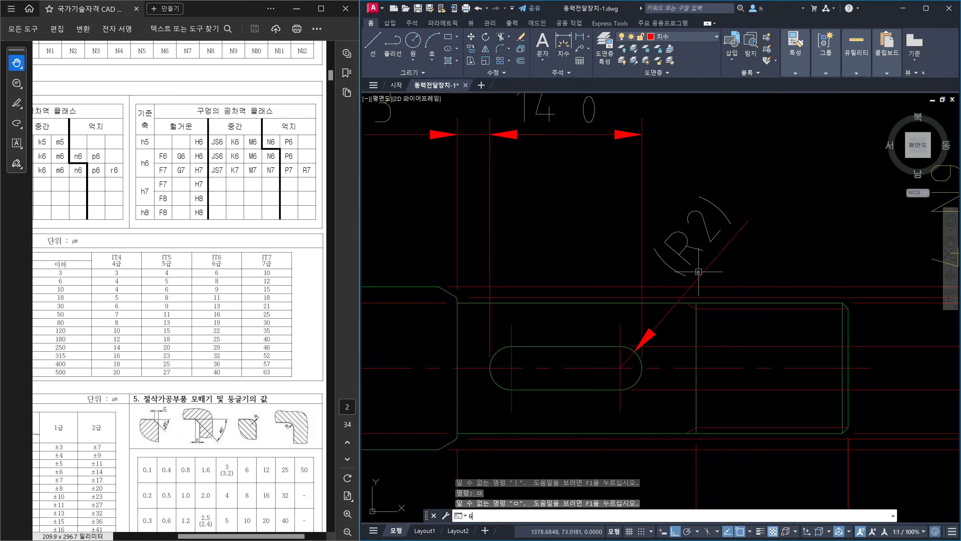
key(Return)
key(Escape)
key(Escape)
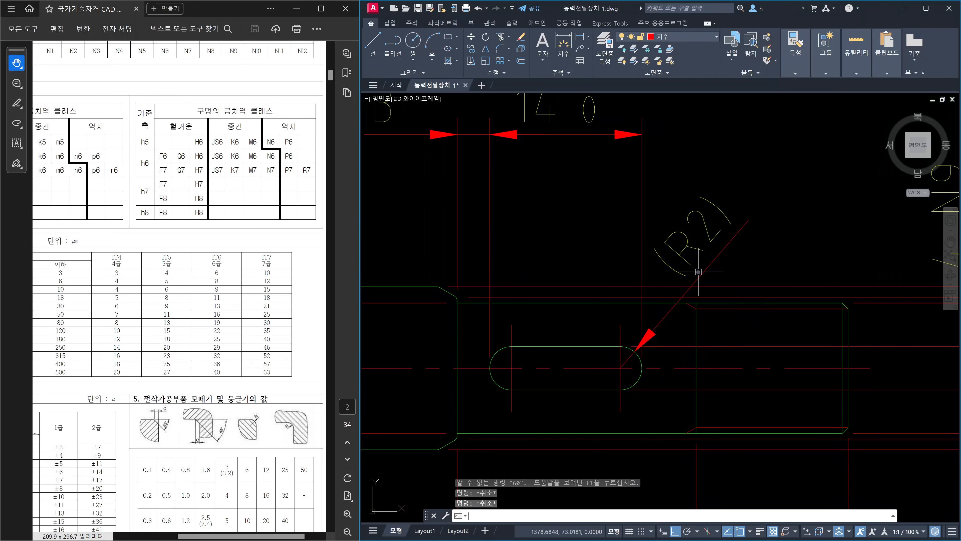
text(테)
key(Escape)
key(Escape)
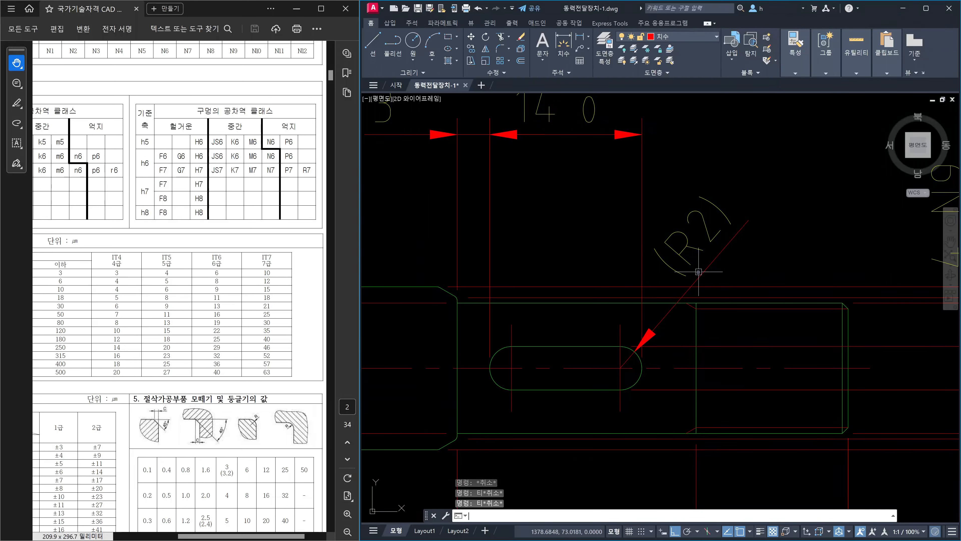
Step: Draw a construction line at 60 degrees through the right keyway slot
key(Return)
text(60)
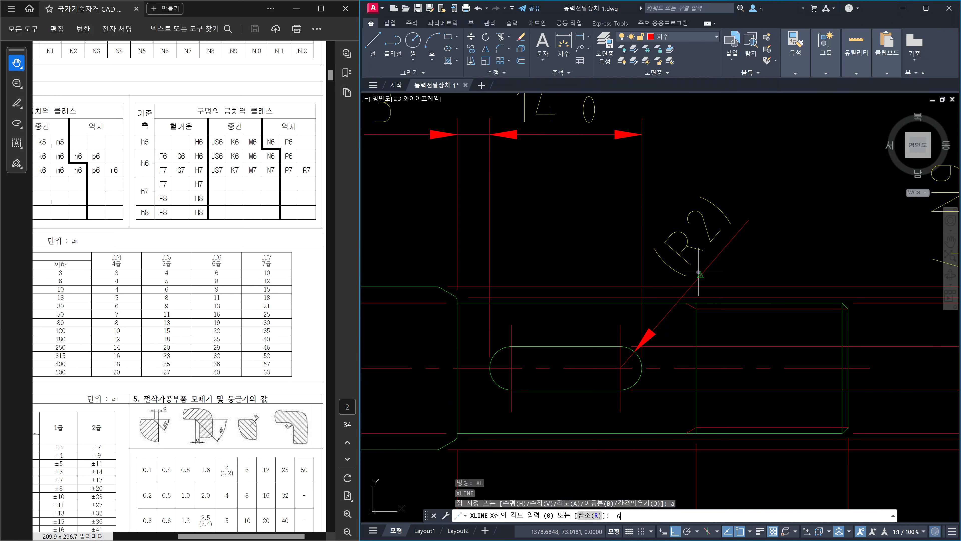
key(Return)
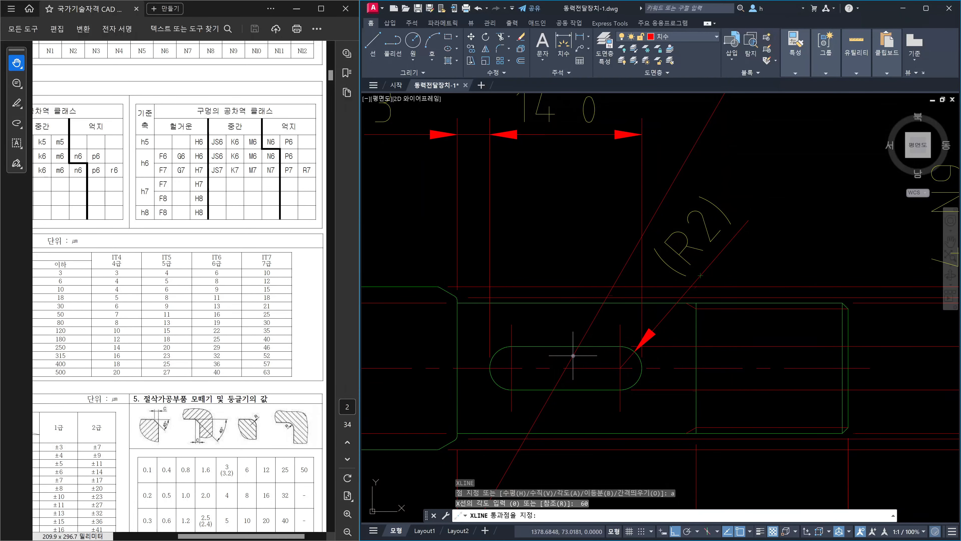
click(573, 356)
key(Escape)
Step: Draw a horizontal construction line along the dimension line of the right keyway's length dimension
scroll(664, 313, down, 5)
middle_drag(706, 272, 669, 304)
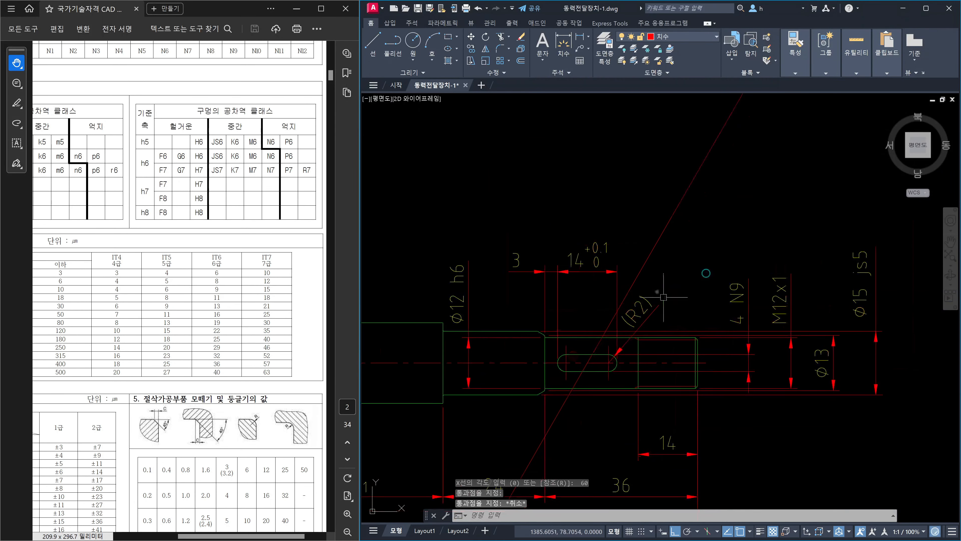
scroll(644, 265, up, 5)
key(Escape)
text(xl)
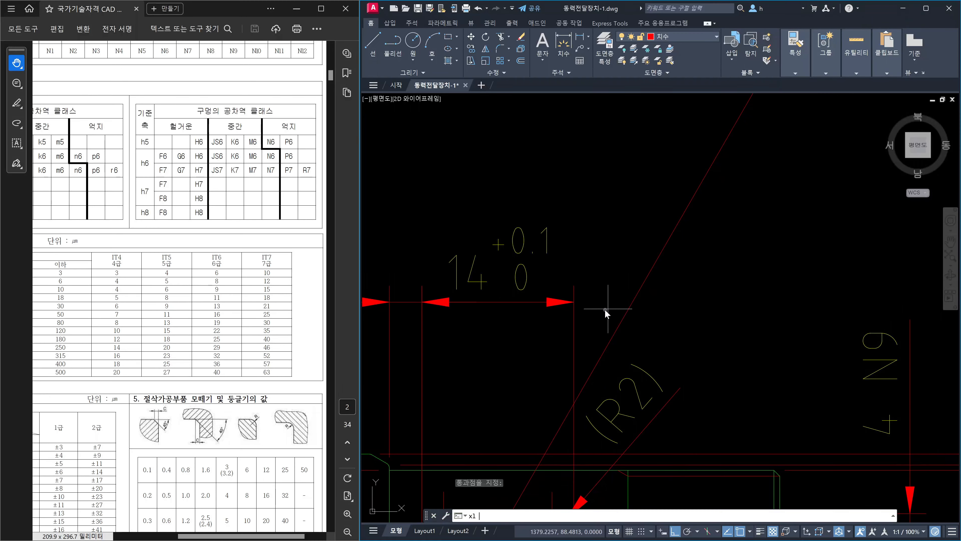
key(Return)
click(573, 302)
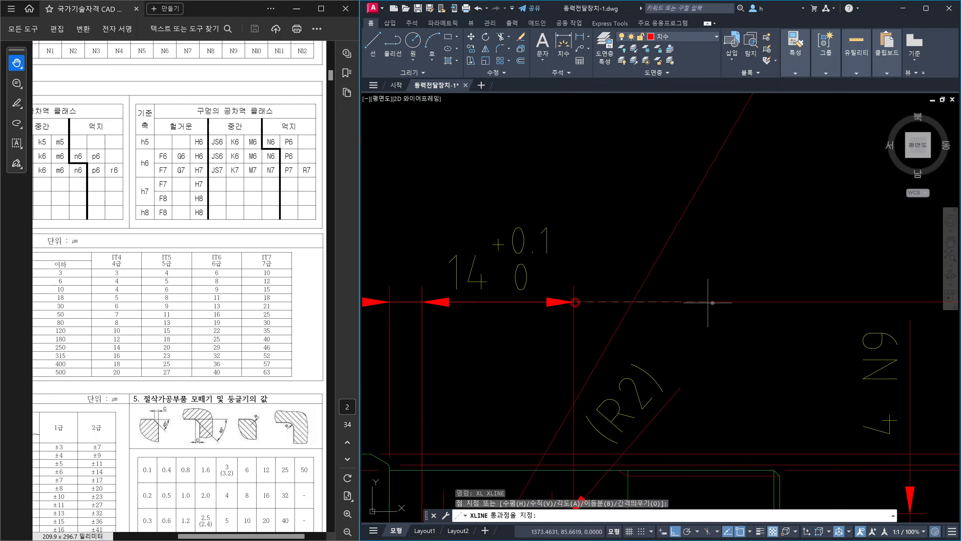
key(Escape)
Step: Move the horizontal construction line straight up by 10, above the right keyway's length dimension
scroll(703, 303, down, 3)
scroll(702, 319, up, 1)
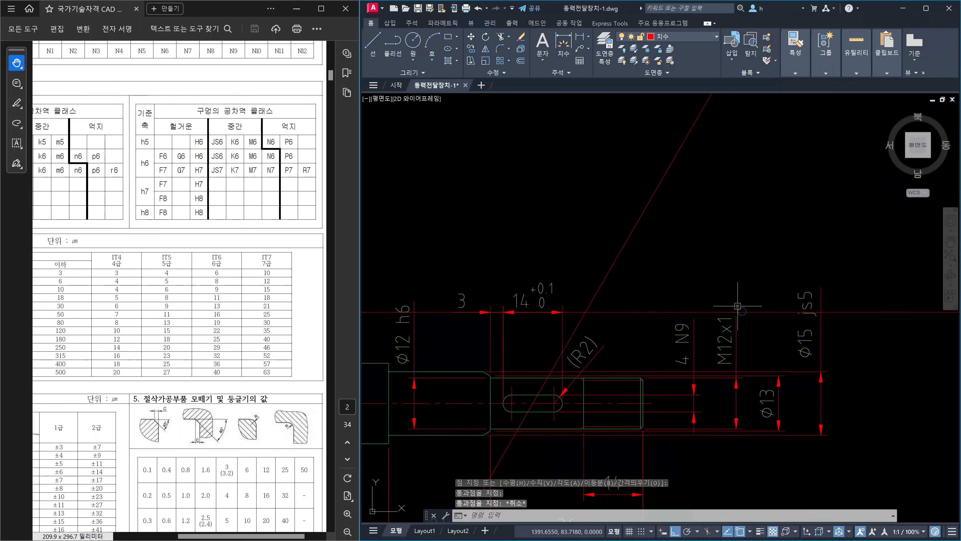
key(Escape)
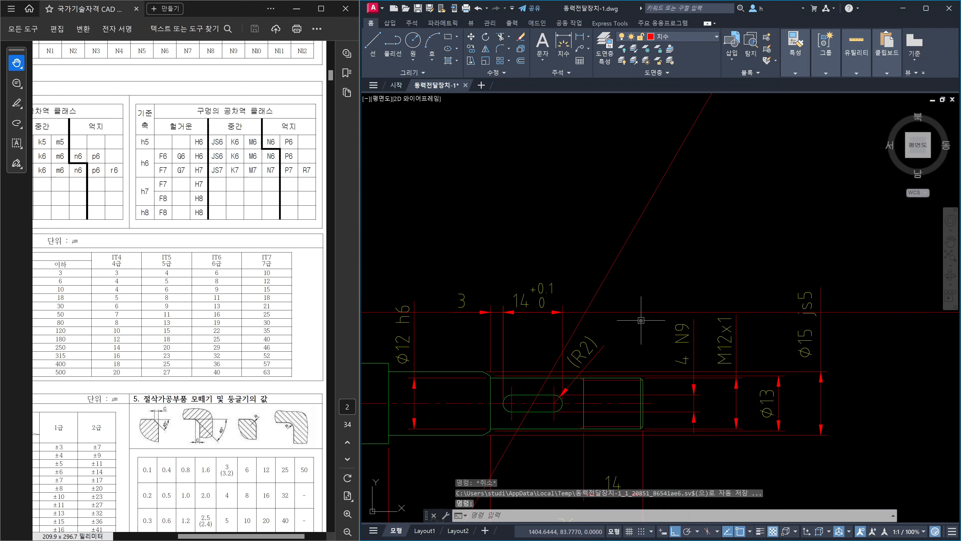
text(m)
key(Return)
click(640, 321)
click(633, 294)
key(Return)
click(693, 285)
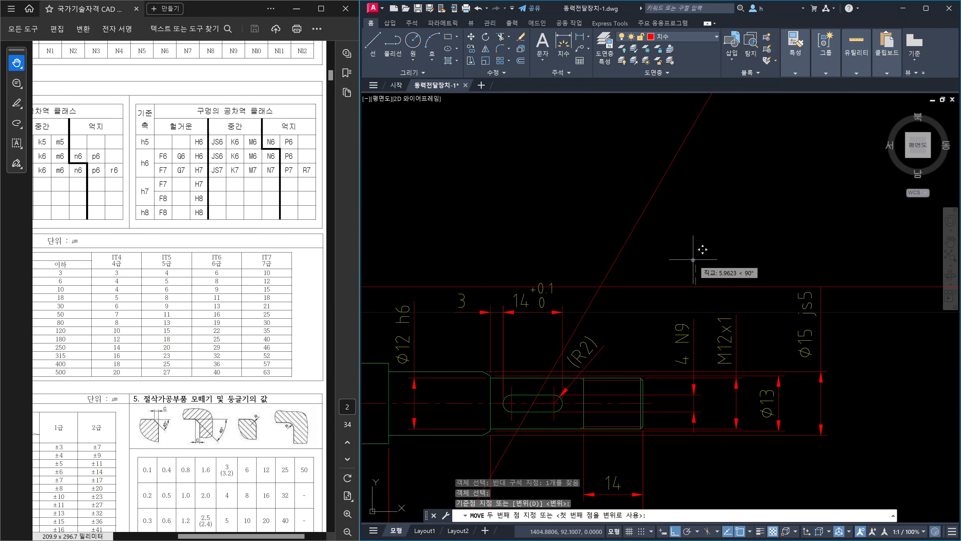
text(10)
key(Return)
key(Escape)
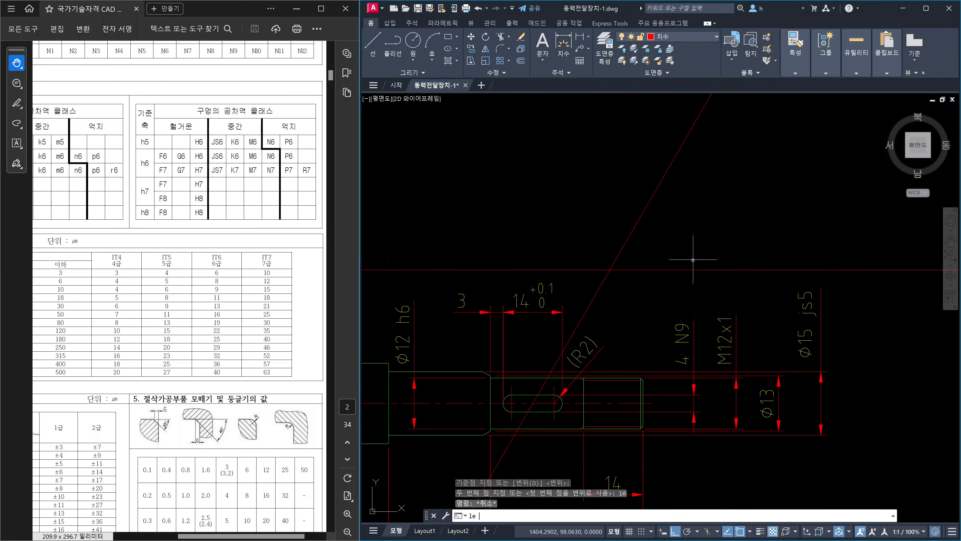
Step: Draw a quick leader from inside the right keyway slot to the construction lines' intersection, with a short horizontal landing
key(Return)
scroll(455, 427, up, 4)
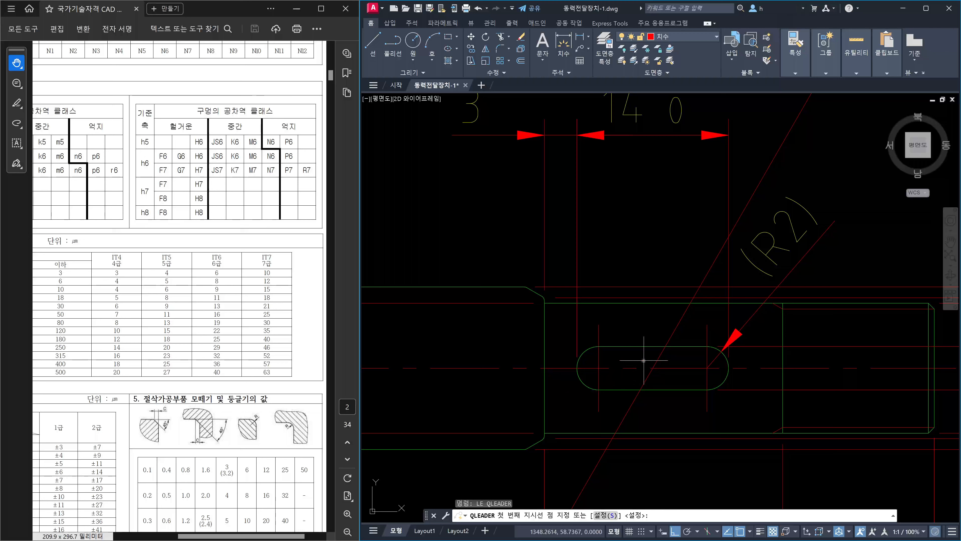
click(657, 355)
scroll(723, 331, down, 5)
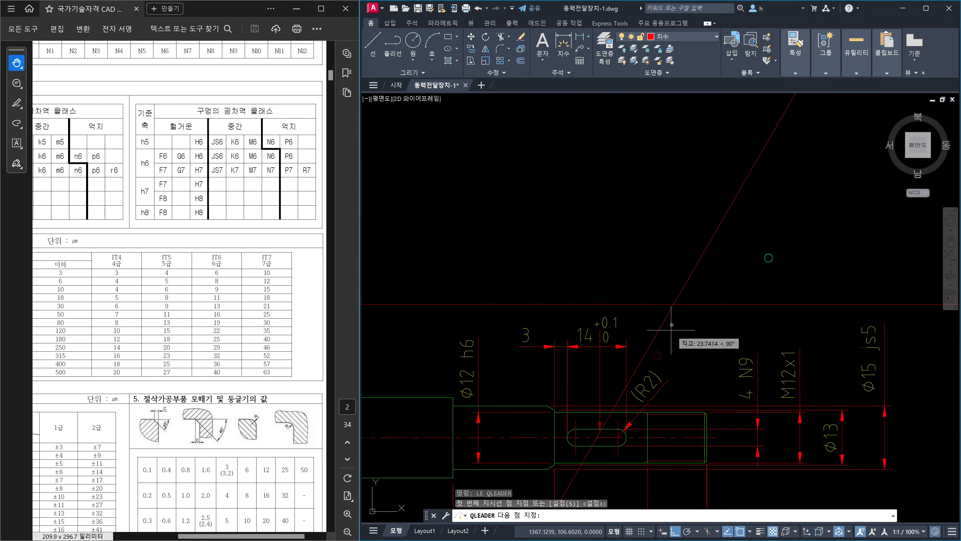
click(674, 305)
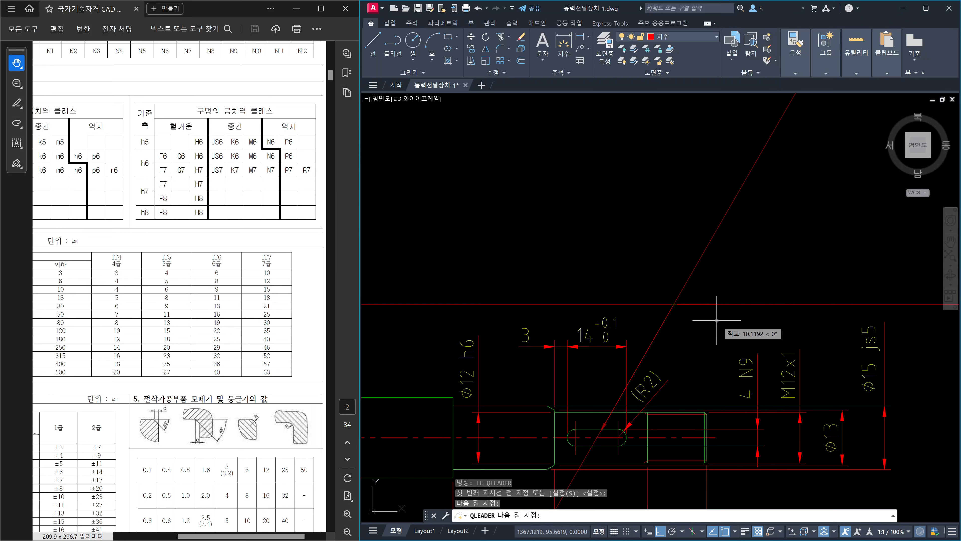
click(716, 320)
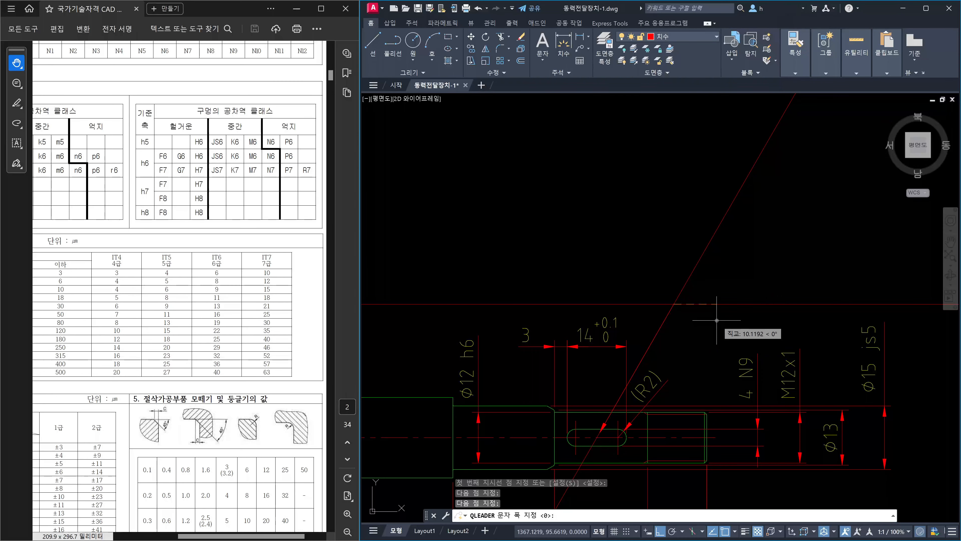
Step: Add the leader text 깊이 2.5 with a stacked tolerance of +0.1 over 0
key(Return)
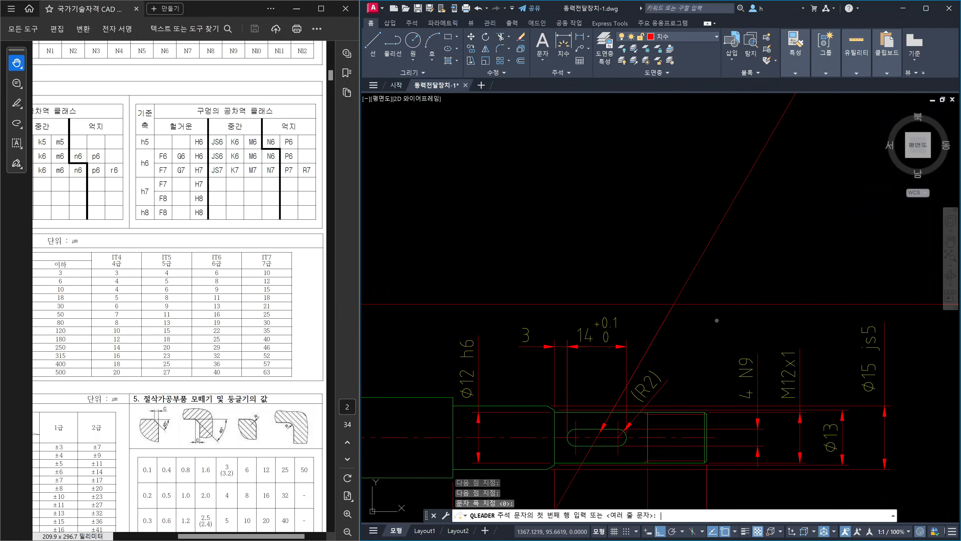
key(Return)
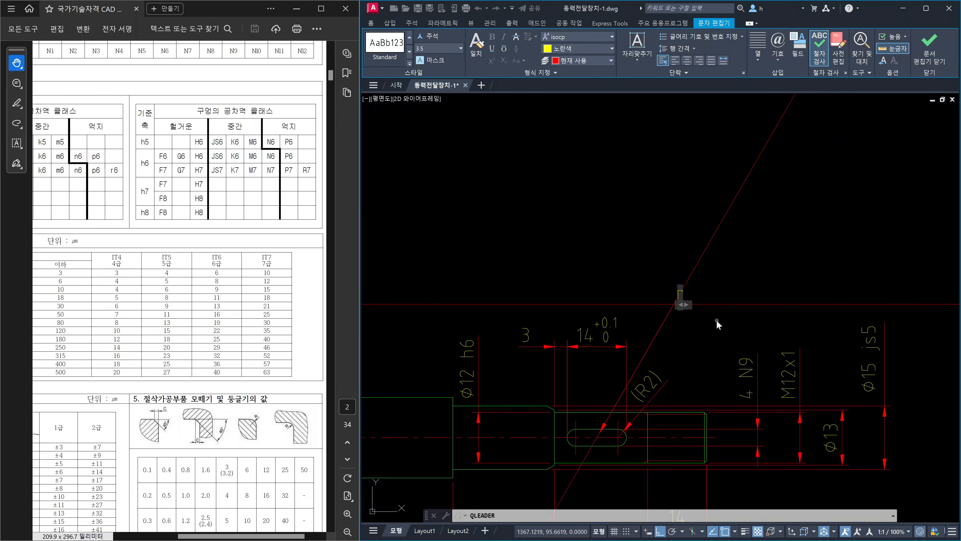
text(rlv)
key(BackSpace)
text(vdl)
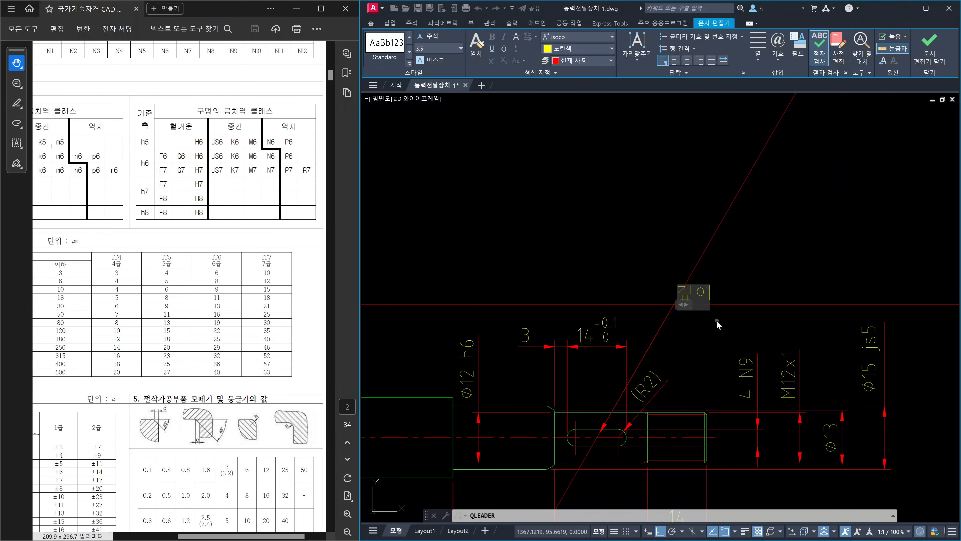
text( 2.5+)
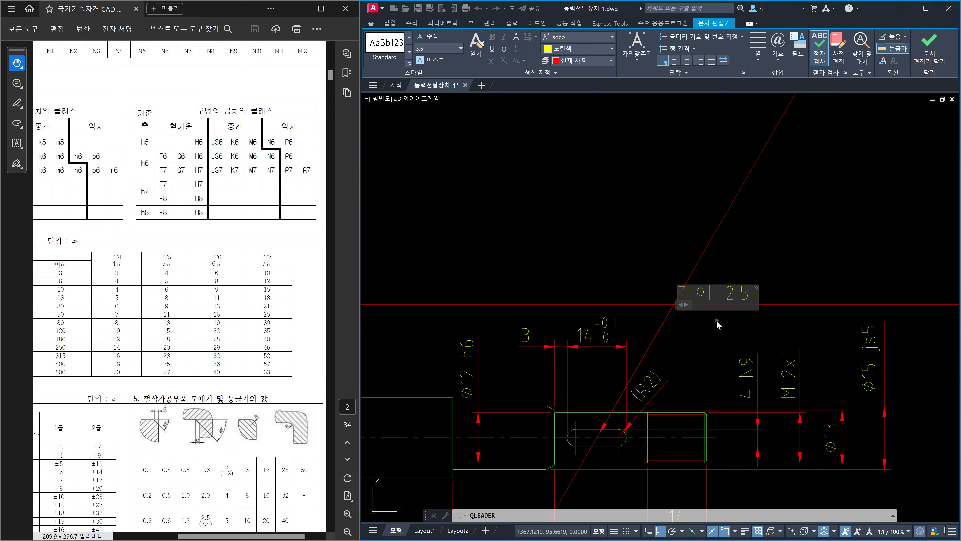
text(0.1)
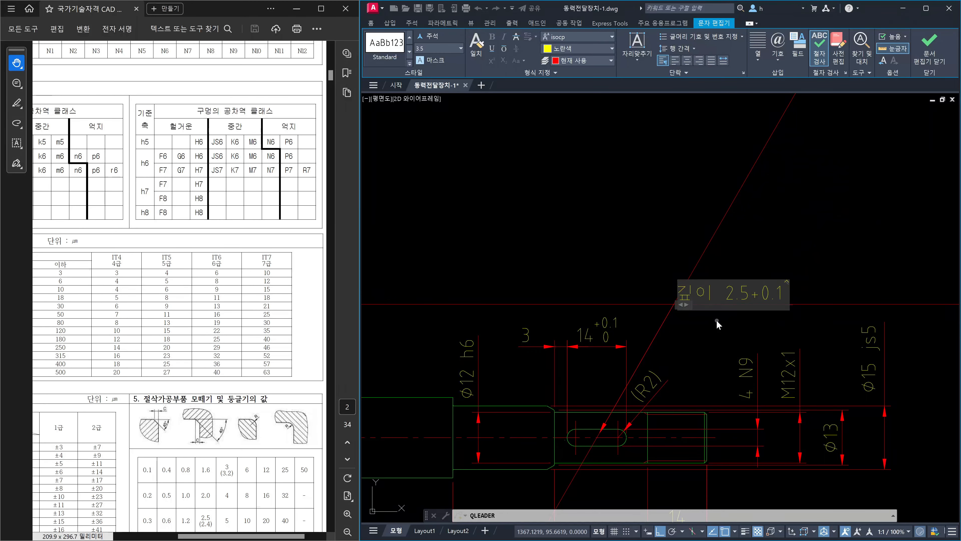
text(^ 0)
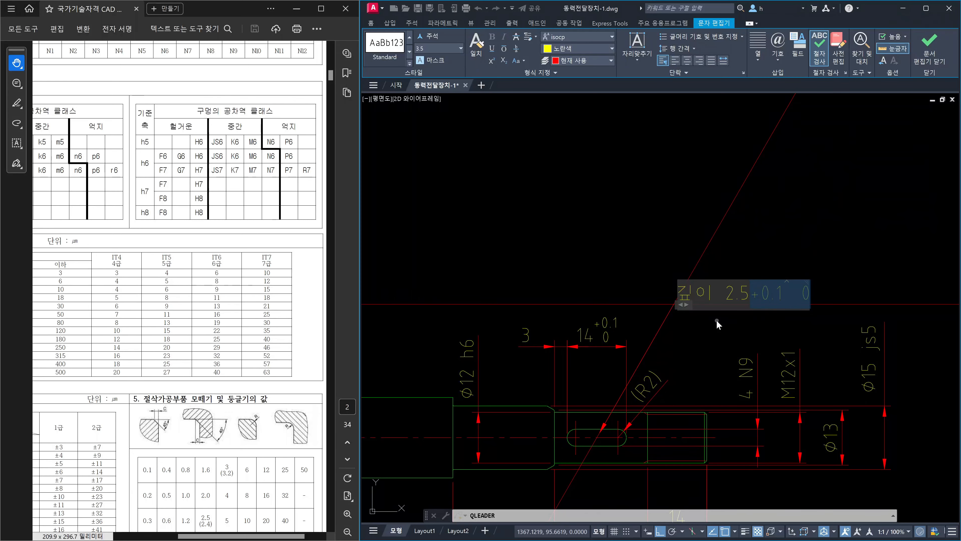
click(518, 49)
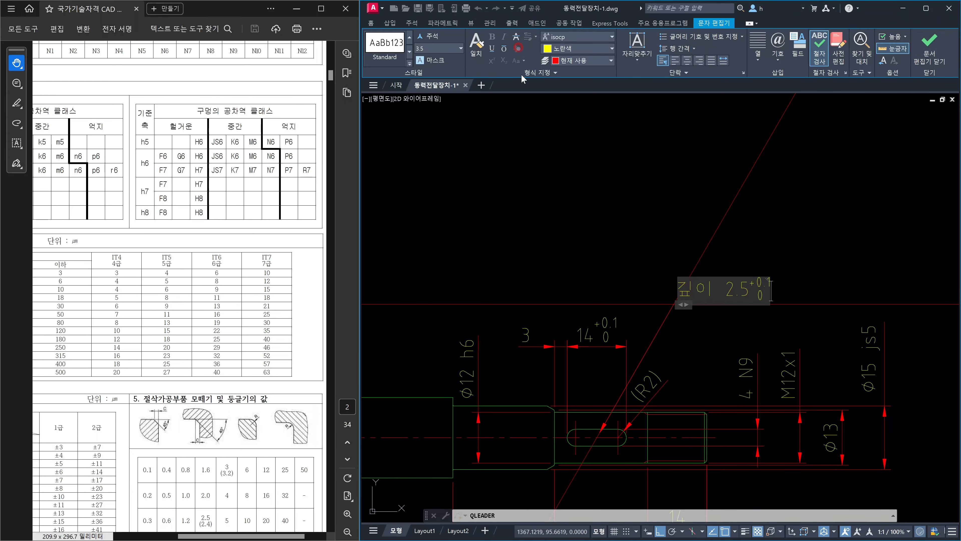
key(Escape)
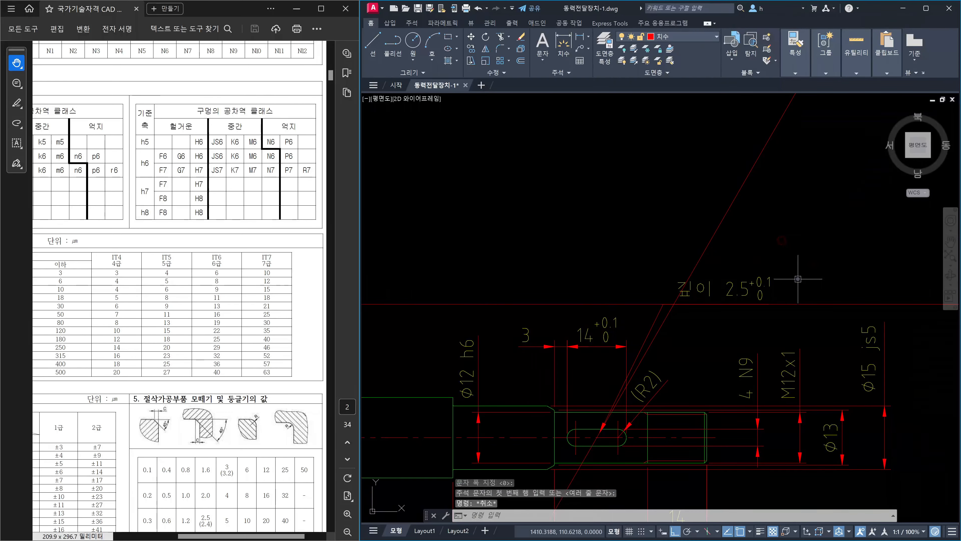
Step: Move the right keyway's depth text so that the leader's bend lies on the construction lines' intersection
text(m)
key(Return)
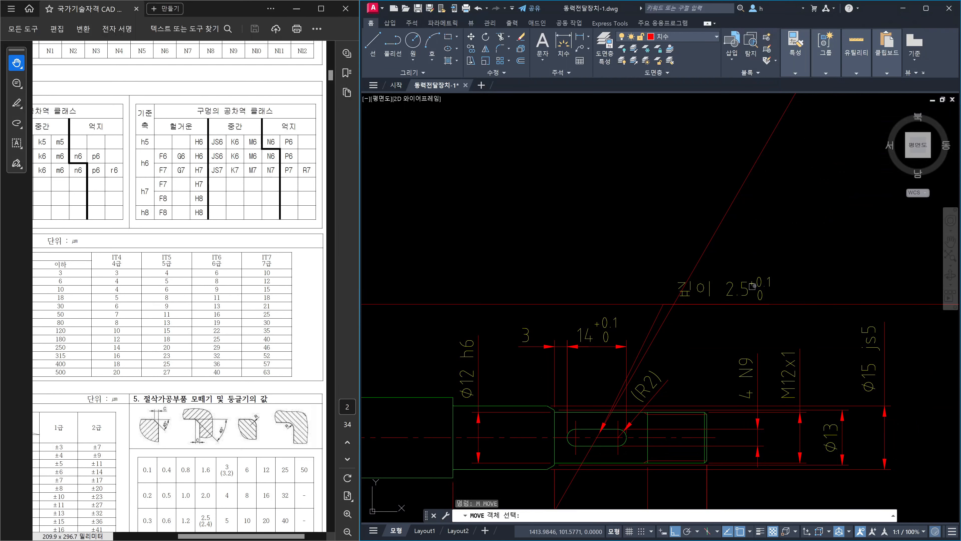
click(748, 289)
key(Return)
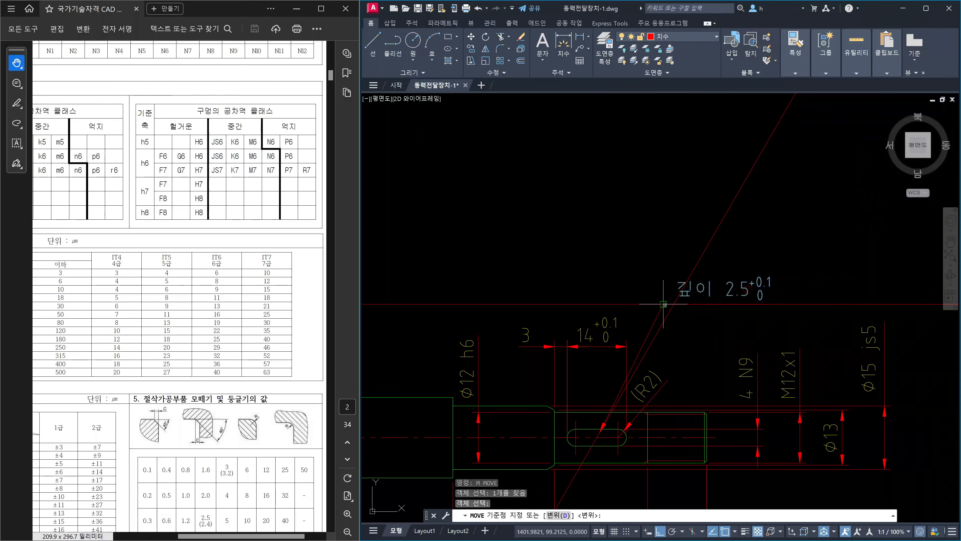
click(666, 304)
key(Escape)
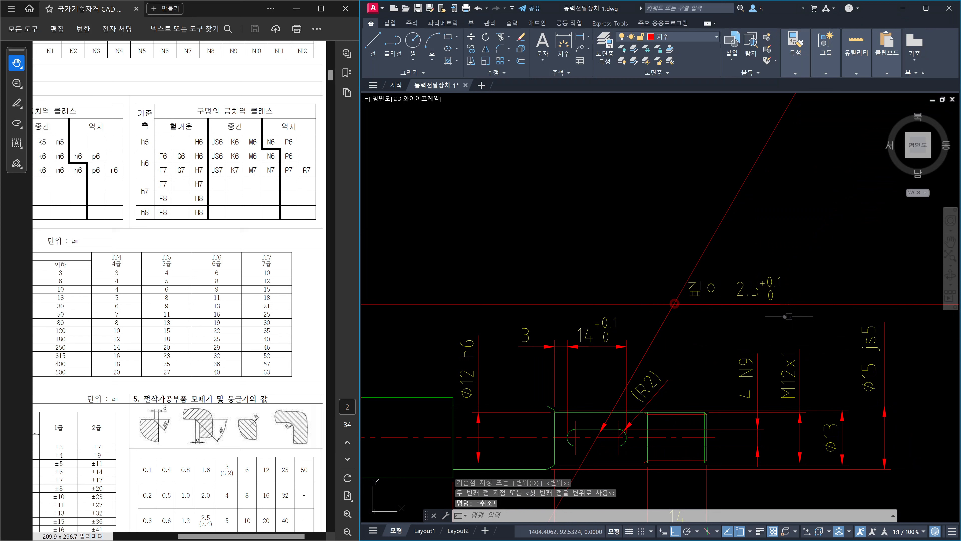
Step: Delete the 60-degree and horizontal construction lines at the right keyway
click(810, 318)
click(679, 229)
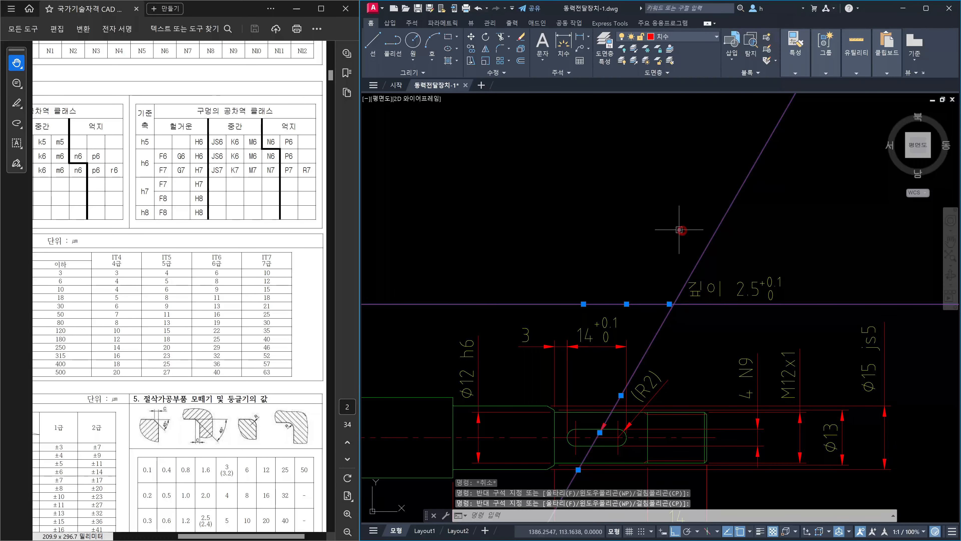
key(Delete)
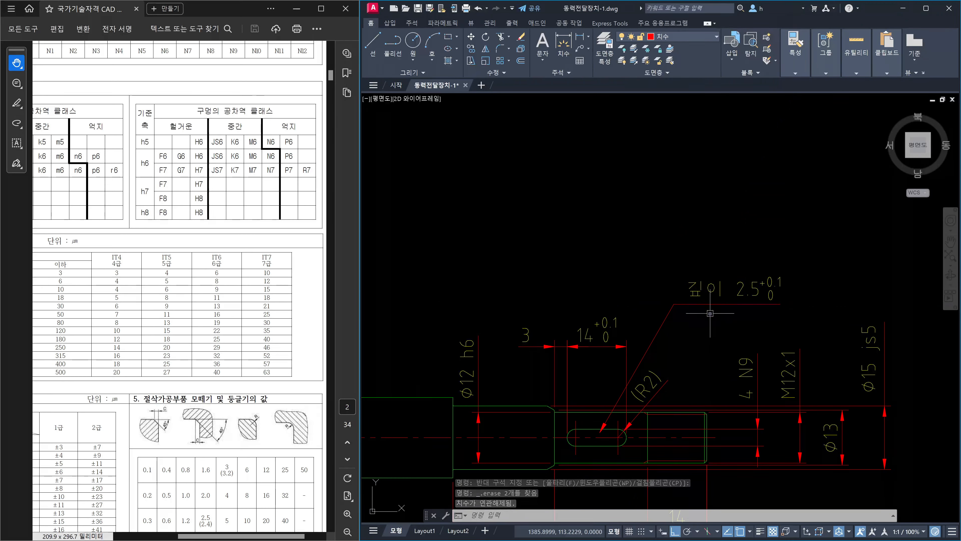
Step: Change the arrowhead of the right keyway's depth leader to the small dot (작은 점)
click(678, 325)
click(649, 323)
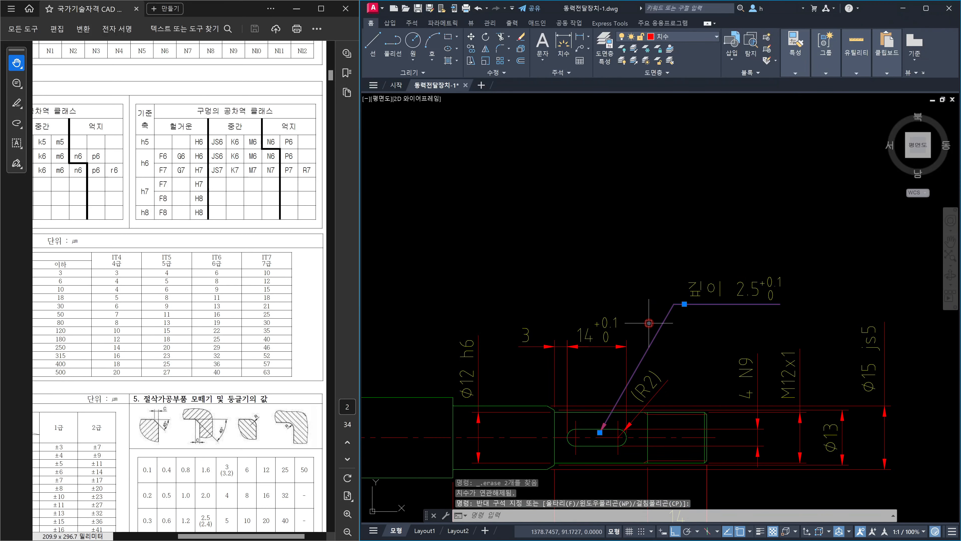
key(ctrl+1)
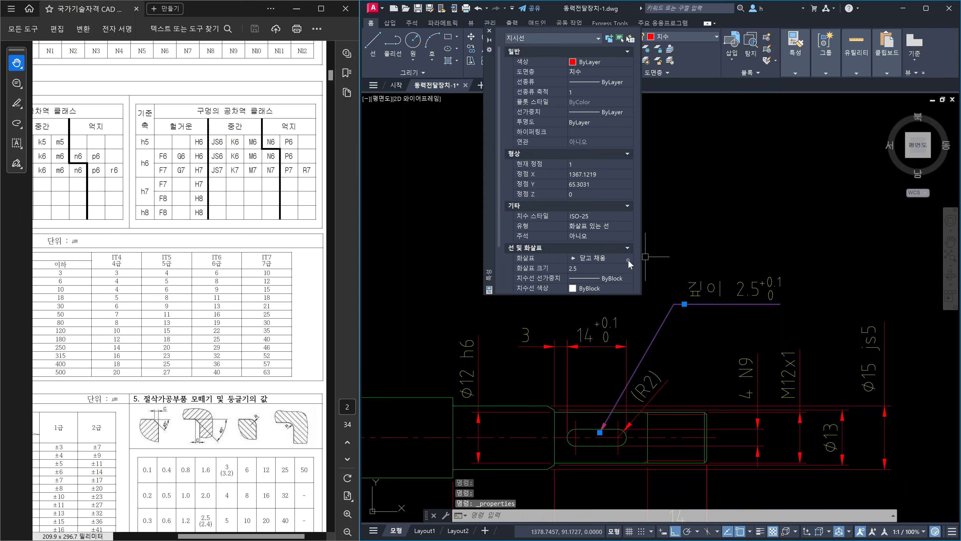
click(629, 260)
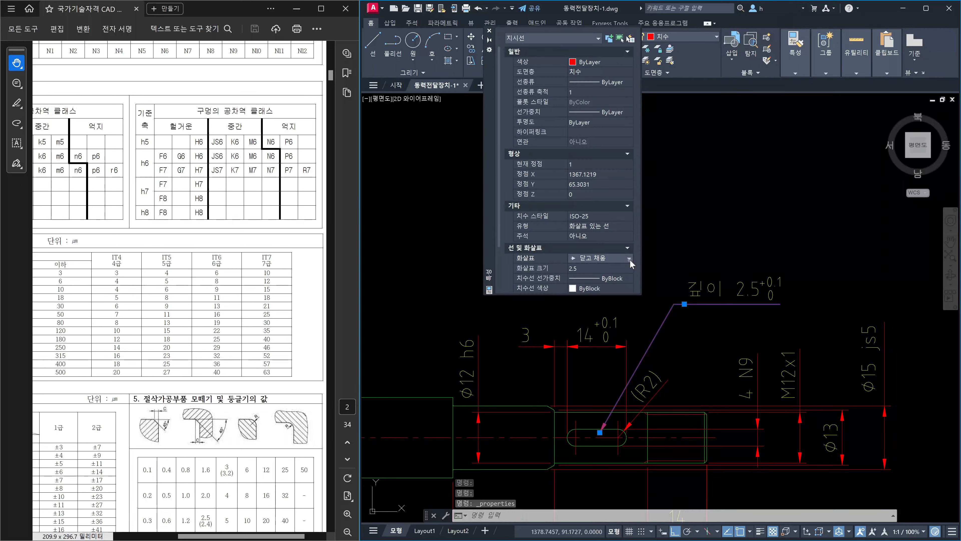
click(629, 259)
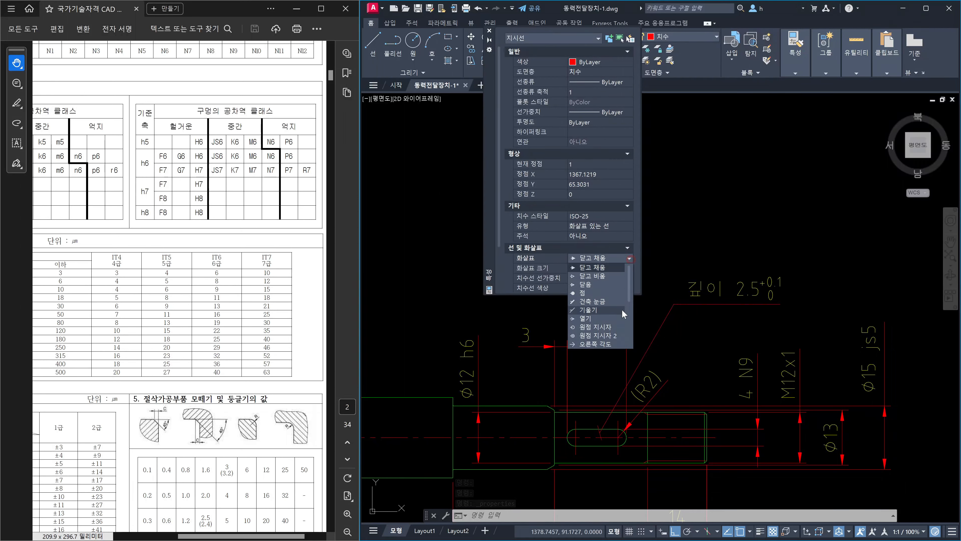
scroll(630, 316, down, 3)
click(601, 284)
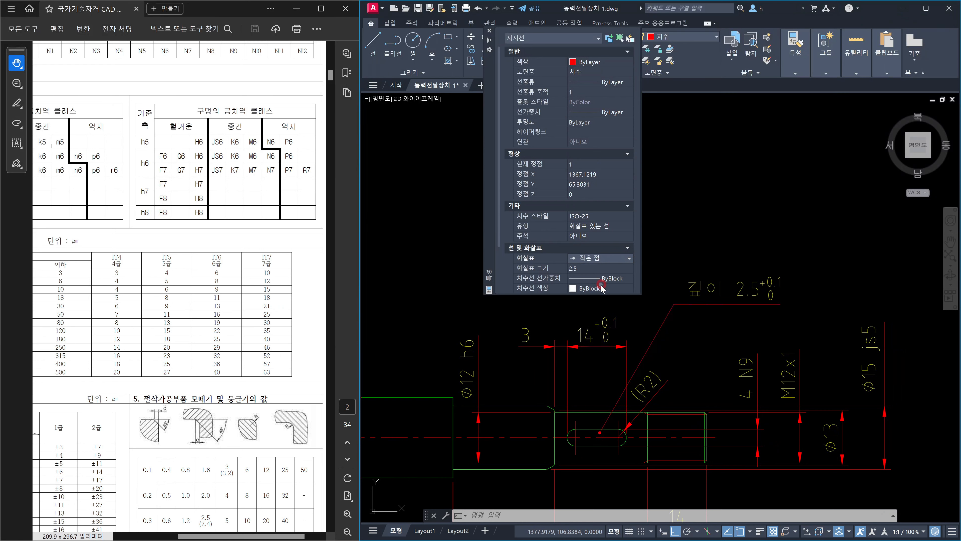
click(488, 31)
key(Escape)
Step: Mirror the depth text and leader about the shaft's vertical centre line onto the left keyway, keeping the originals
scroll(704, 296, down, 2)
middle_drag(704, 302, 859, 301)
text(mi)
key(Return)
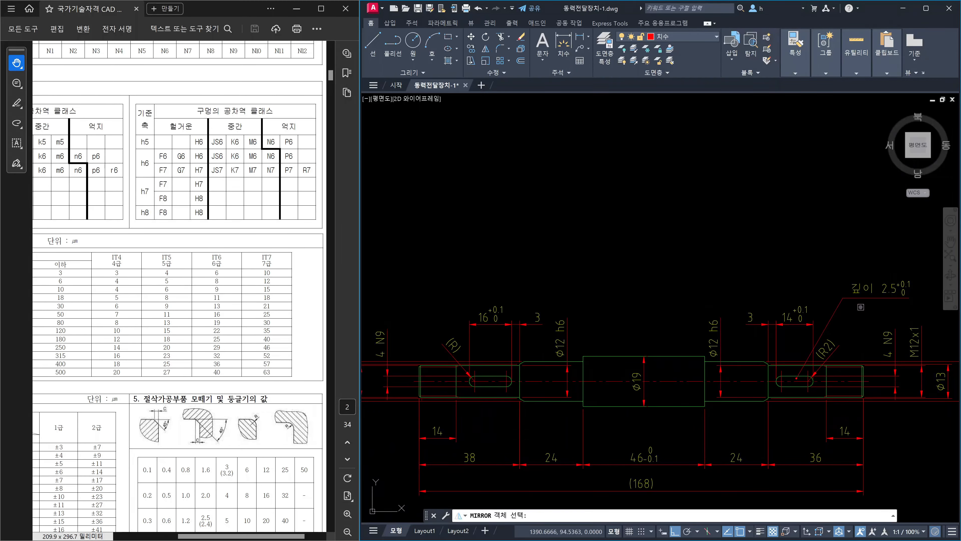
click(867, 312)
click(828, 266)
key(Return)
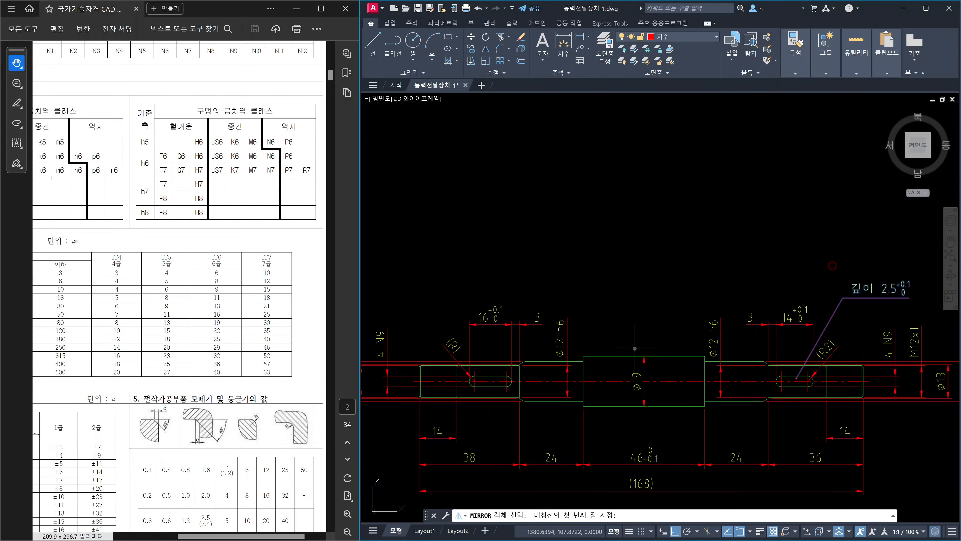
click(635, 353)
click(645, 272)
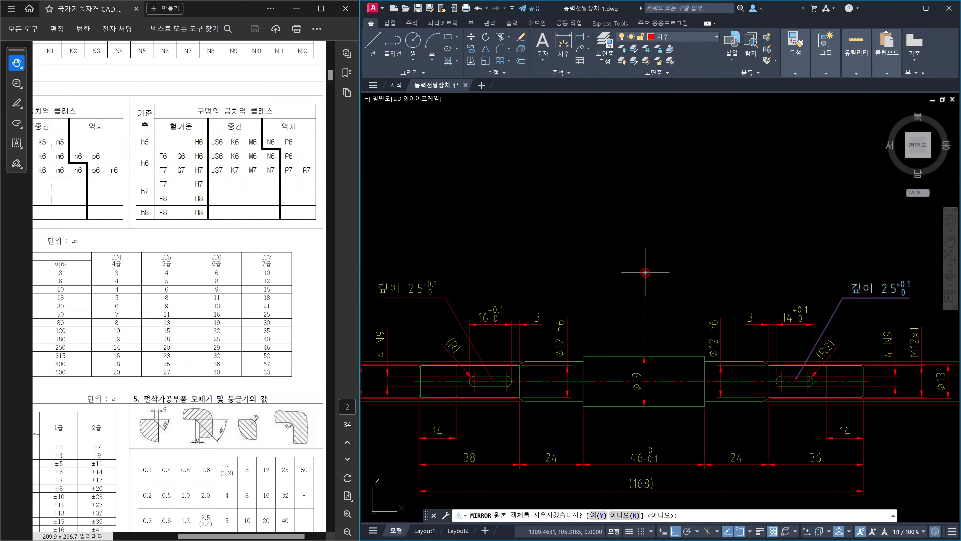
key(Return)
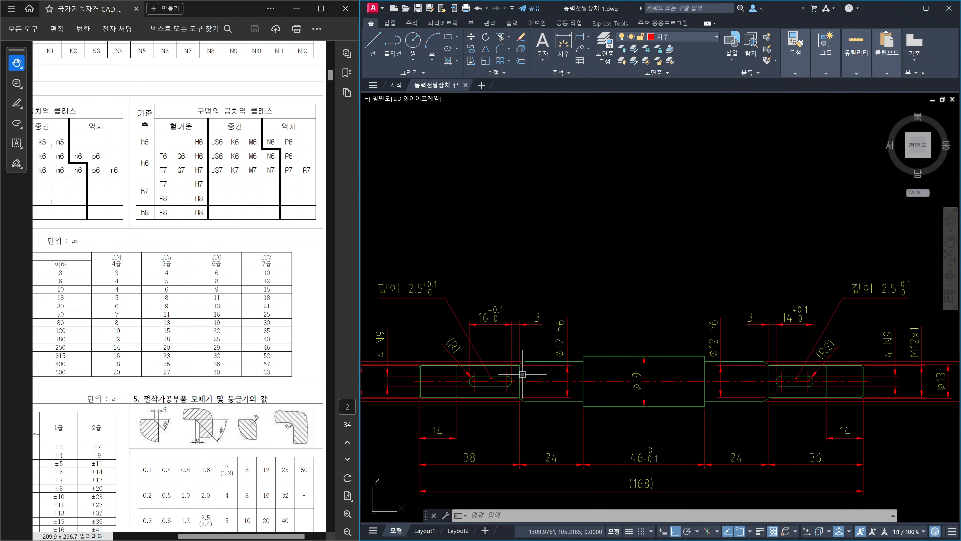
Step: Examine the left keyway's annotations and compare this shaft view with the version above that has separate keyway views
scroll(522, 374, up, 4)
scroll(493, 354, down, 2)
scroll(510, 300, up, 2)
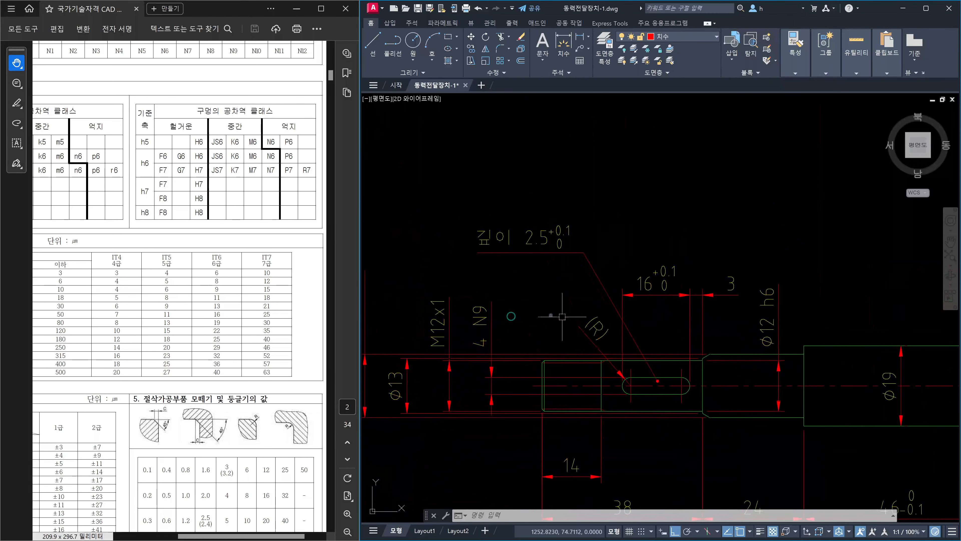
scroll(552, 265, down, 4)
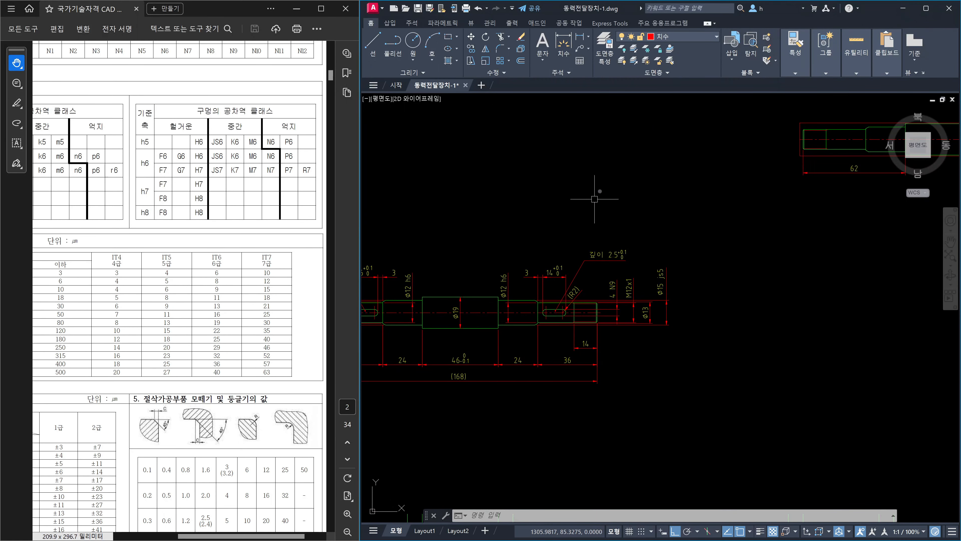
mouse_move(583, 193)
middle_down()
mouse_move(667, 369)
mouse_move(650, 298)
mouse_move(657, 340)
middle_up()
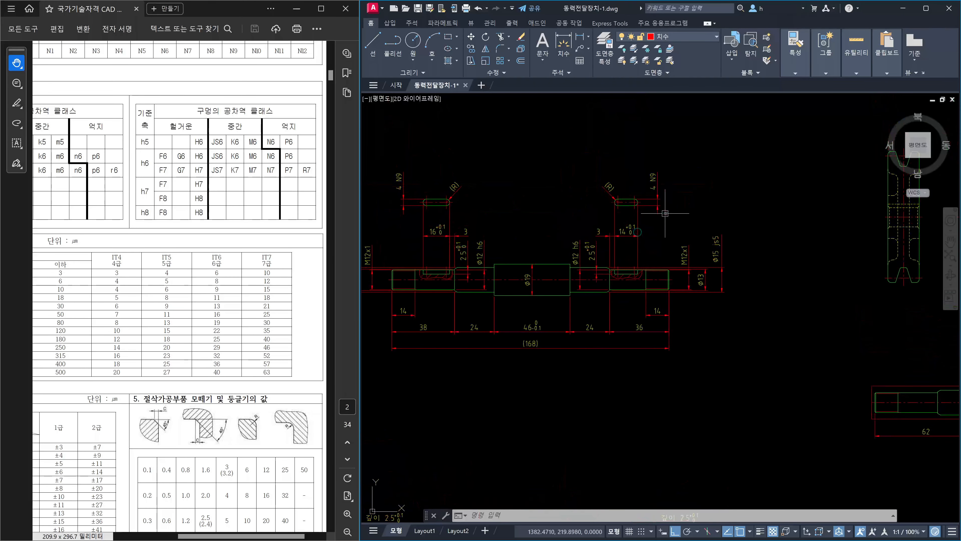
click(675, 214)
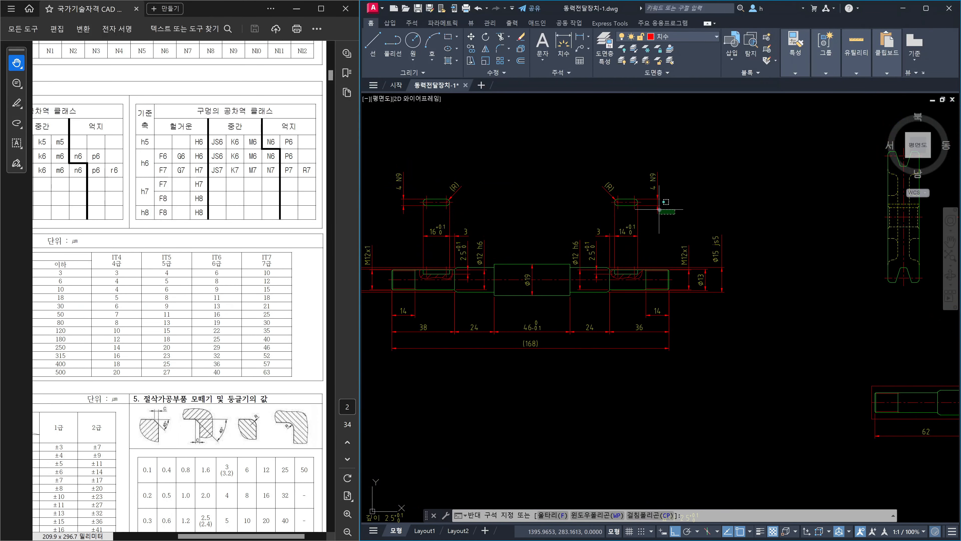
key(Escape)
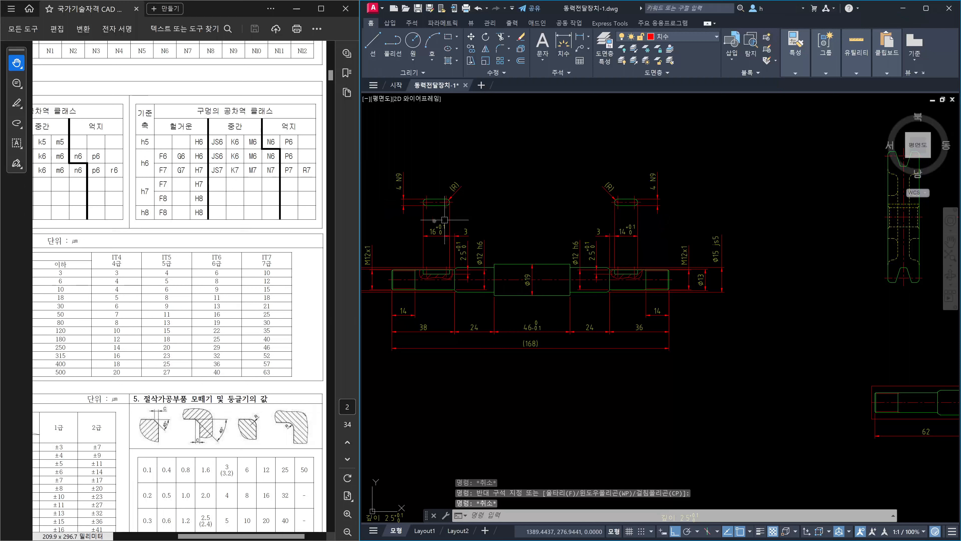
scroll(510, 257, down, 4)
middle_drag(552, 369, 581, 275)
scroll(582, 273, up, 2)
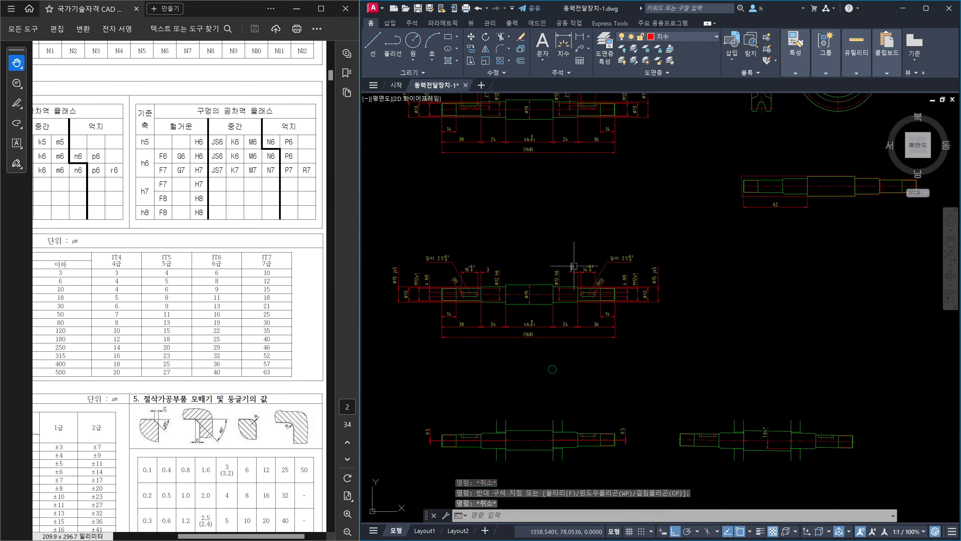
click(381, 215)
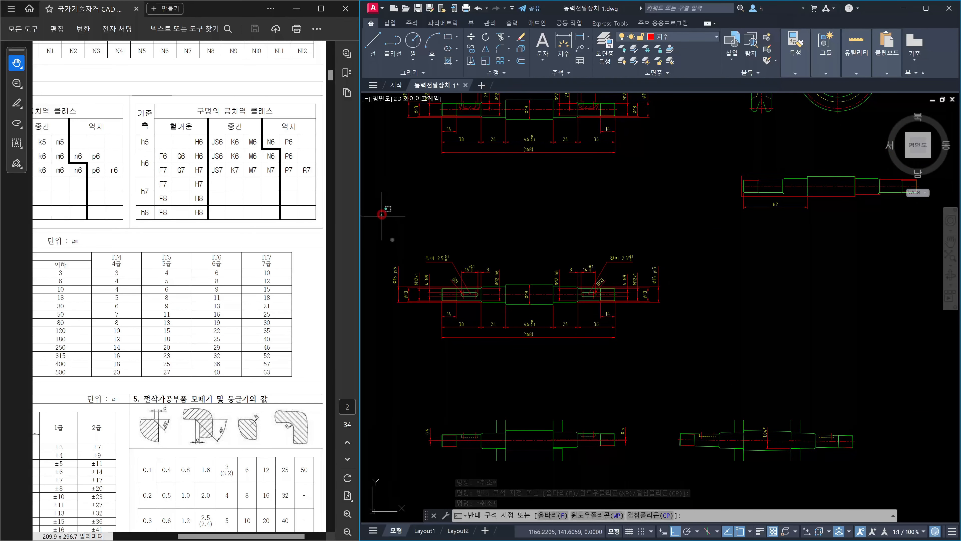
click(684, 348)
key(Escape)
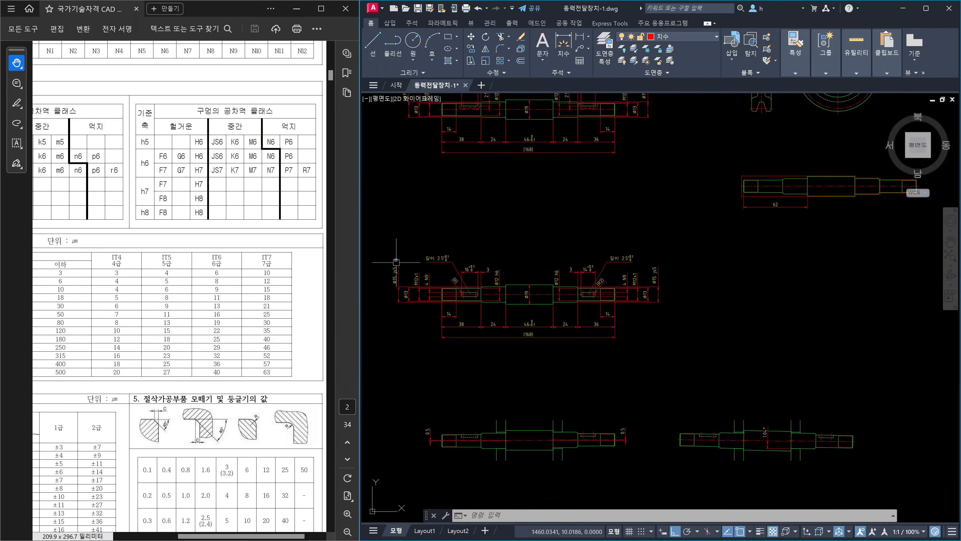
click(384, 236)
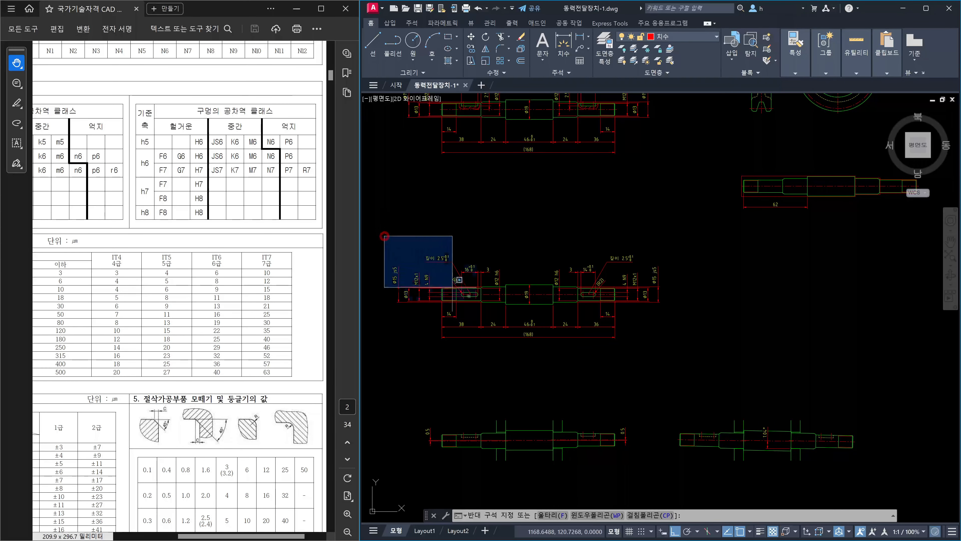
Step: Review the lower shaft view as a whole and the keyway dimensions of the upper version with separate keyway views
click(705, 356)
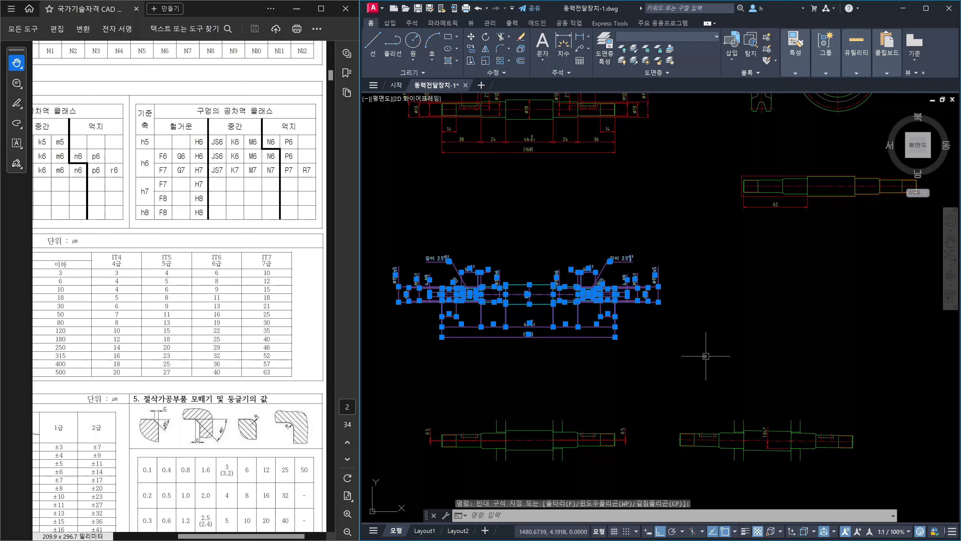
key(Escape)
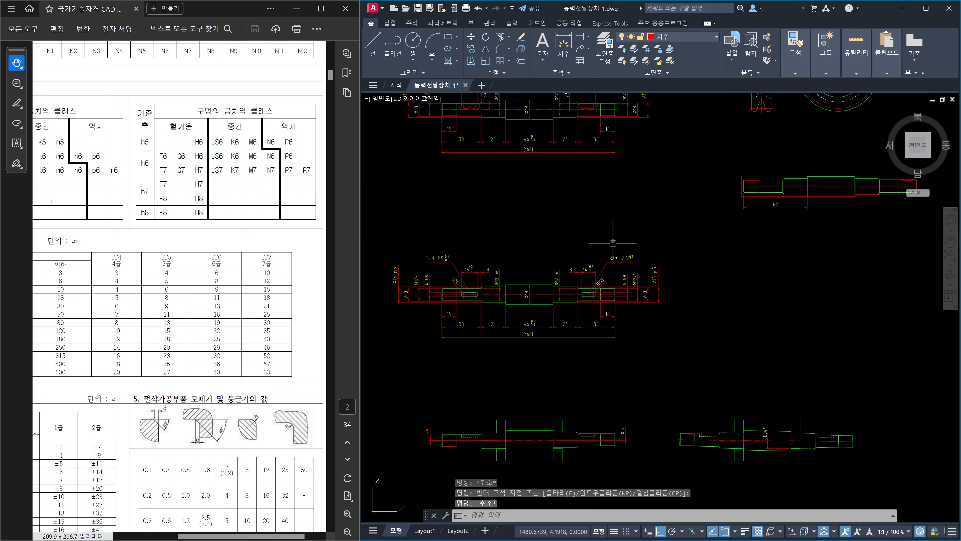
scroll(613, 231, down, 2)
middle_drag(611, 223, 645, 327)
scroll(617, 275, up, 2)
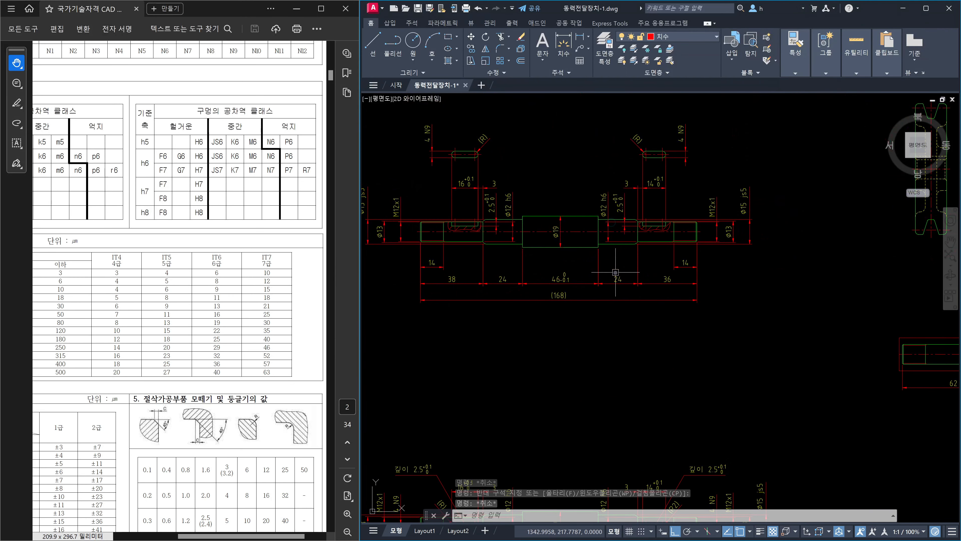
scroll(615, 232, up, 1)
scroll(630, 220, down, 2)
middle_drag(644, 206, 647, 245)
scroll(639, 219, up, 2)
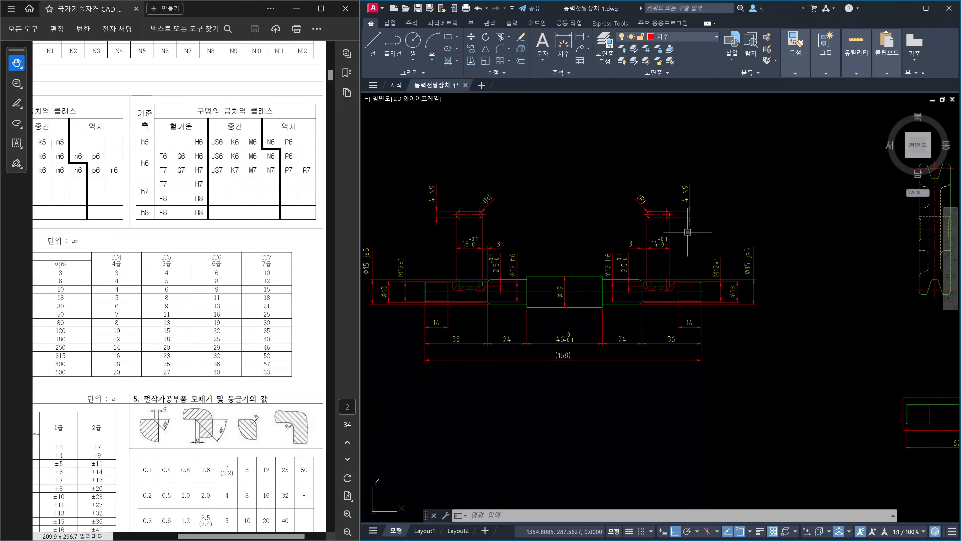
middle_drag(707, 328, 690, 318)
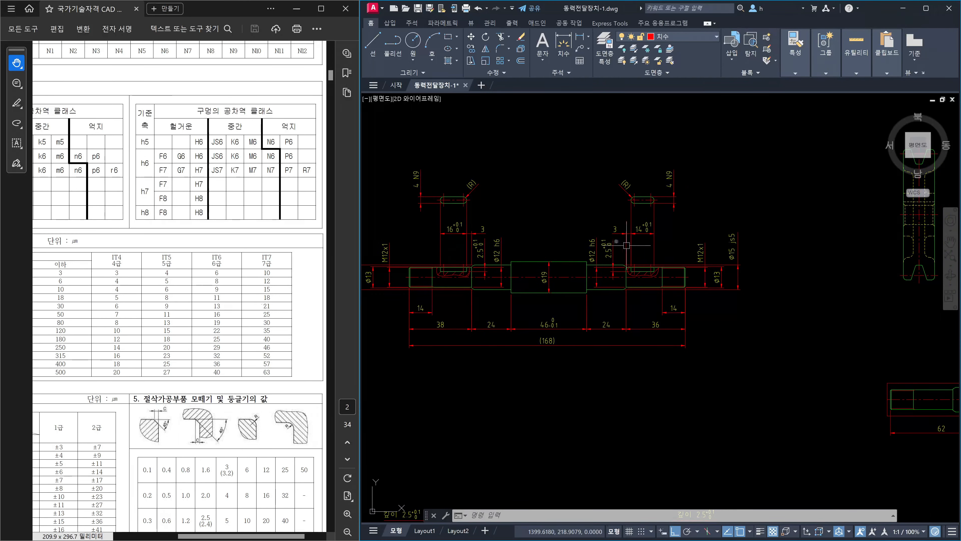
scroll(649, 272, down, 4)
scroll(642, 203, up, 3)
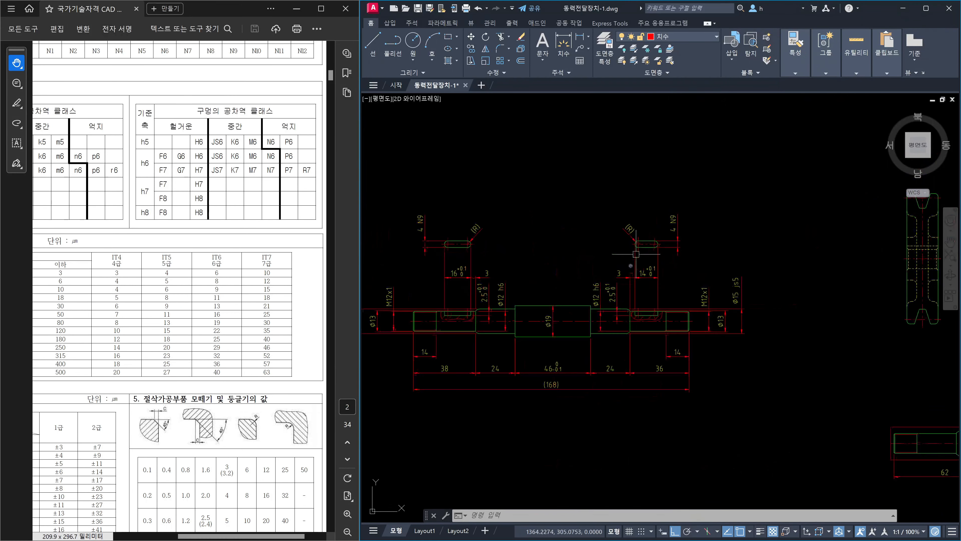
Step: Examine the shaft's shoulder transitions, including the rounded corners beside the central section and the chamfer next to the left keyway
scroll(615, 337, up, 3)
scroll(615, 337, up, 1)
scroll(650, 337, up, 1)
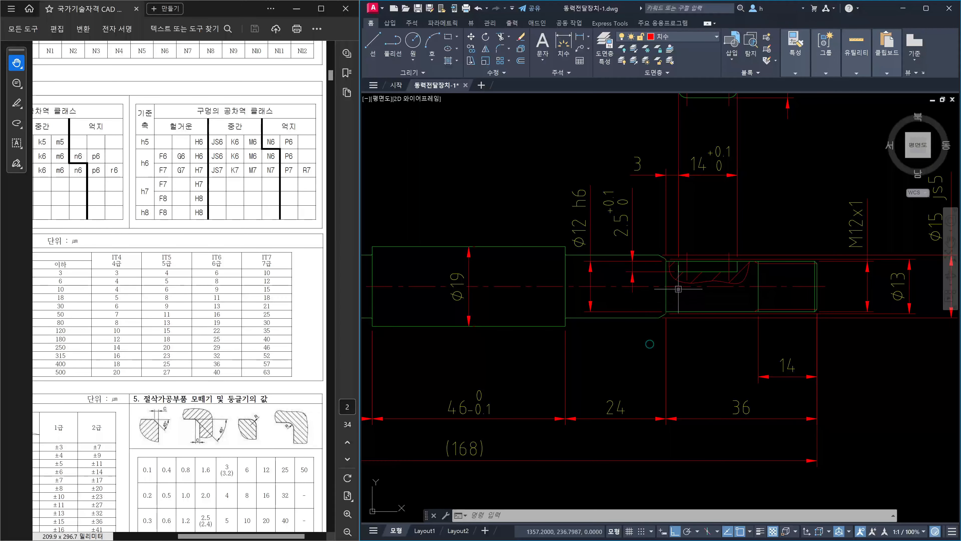
middle_drag(680, 306, 783, 286)
middle_drag(557, 298, 692, 300)
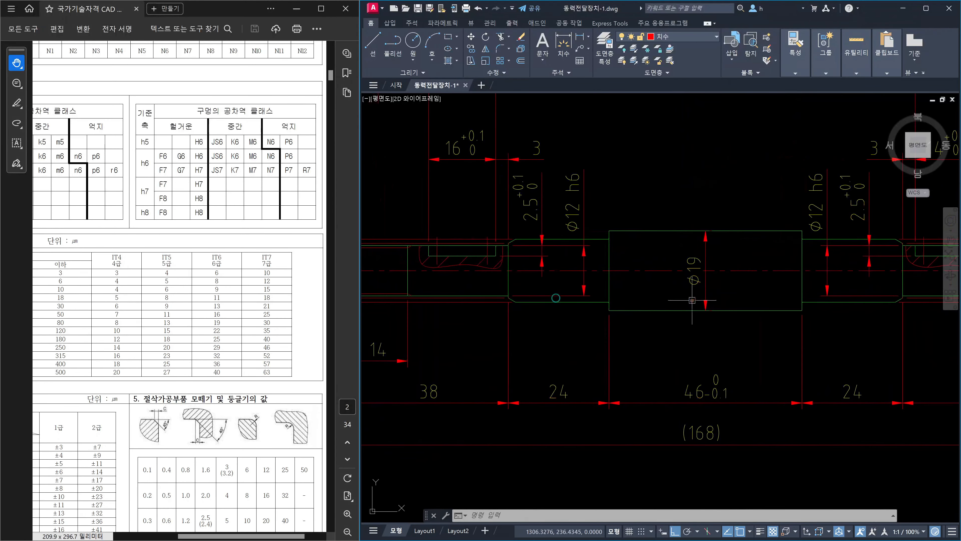
scroll(503, 292, up, 2)
scroll(472, 272, up, 1)
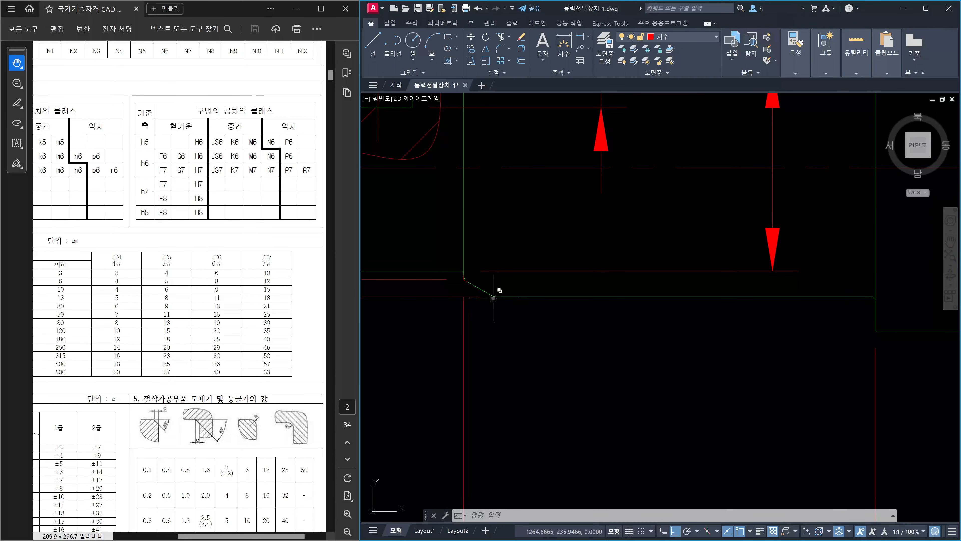
middle_drag(813, 300, 739, 301)
scroll(804, 303, up, 3)
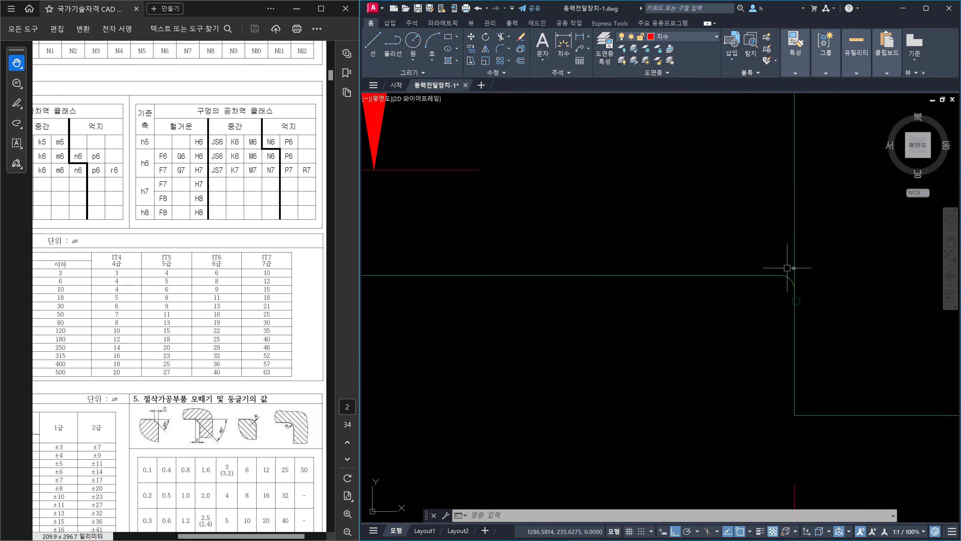
scroll(800, 297, down, 4)
middle_drag(530, 294, 620, 322)
scroll(626, 333, up, 4)
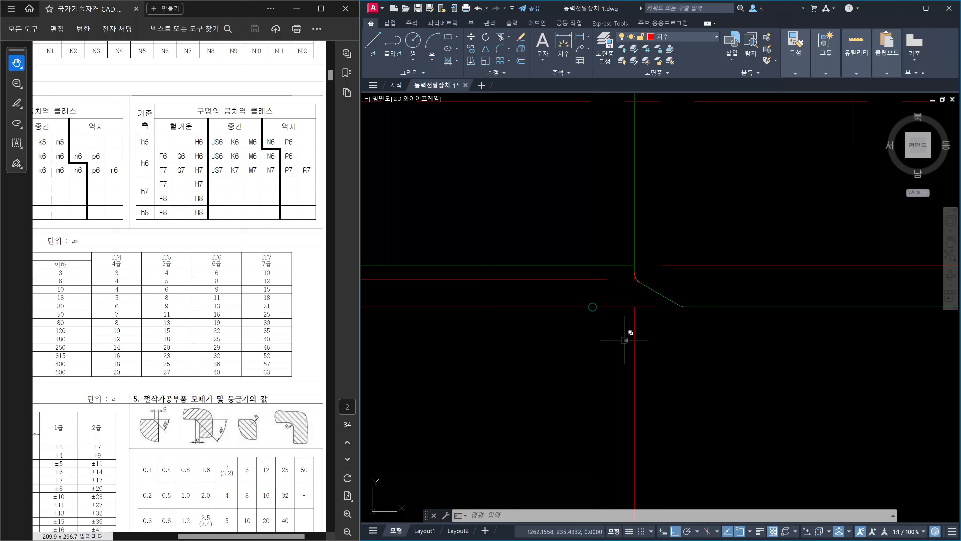
Step: Add a radius dimension to the inner fillet of the lower chamfer at the left keyway's shoulder, placed outside below the shaft
key(Escape)
key(Escape)
key(Escape)
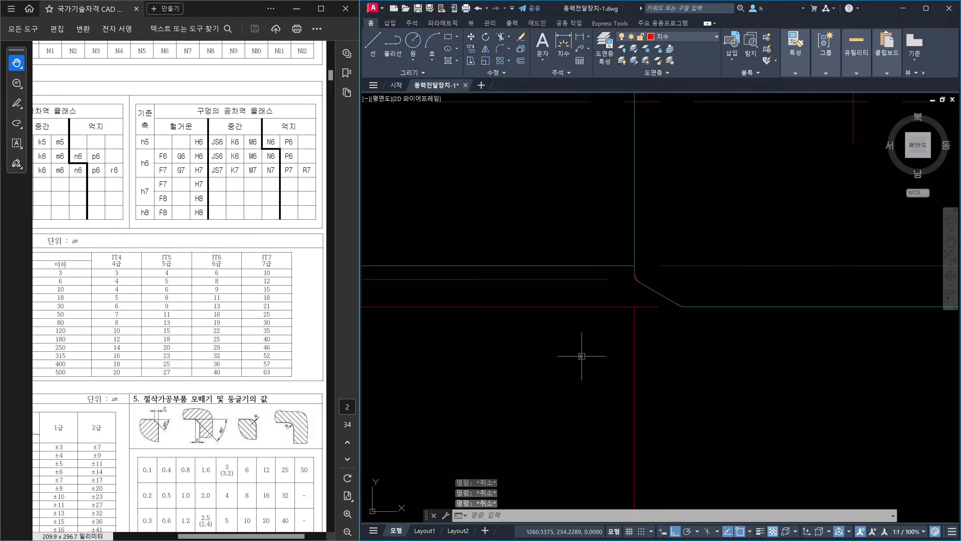
text(dra)
key(Return)
scroll(624, 288, up, 6)
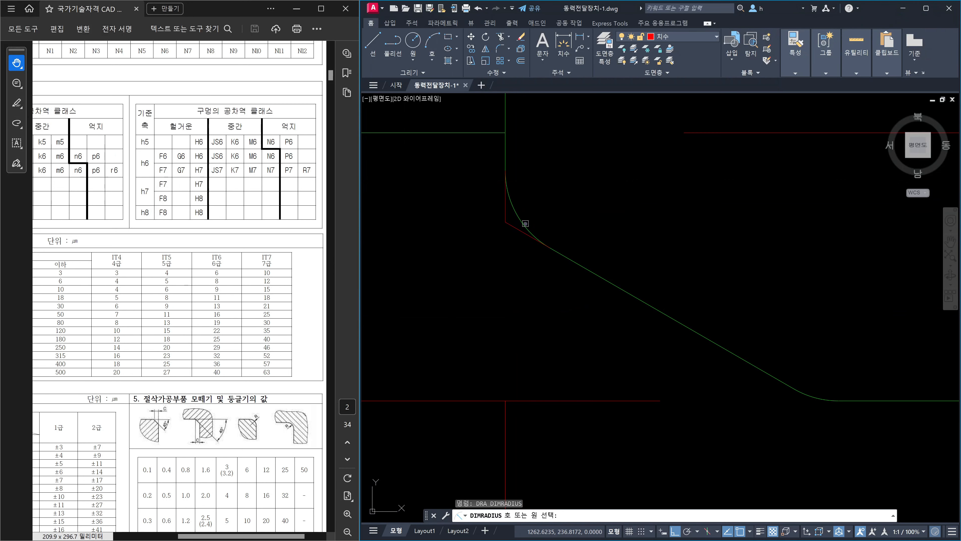
click(525, 223)
scroll(507, 231, down, 4)
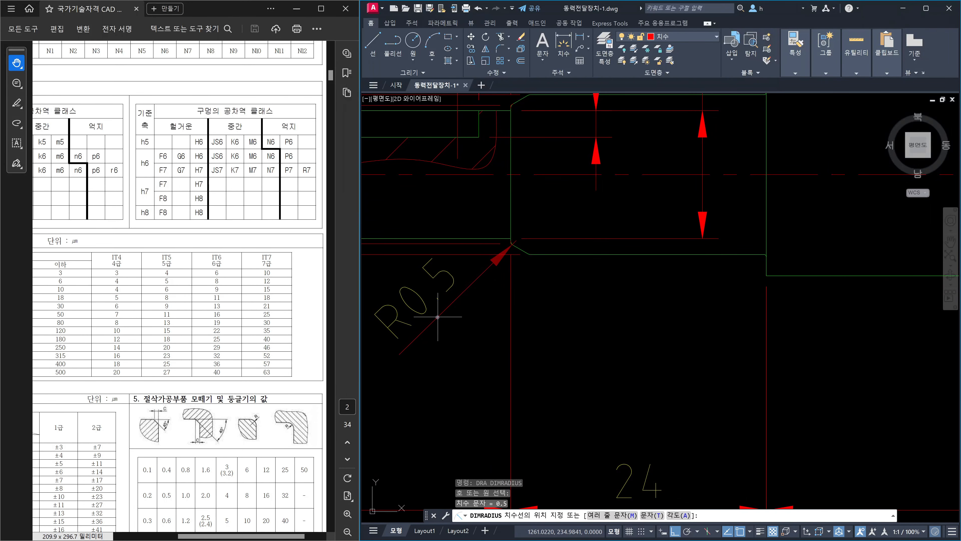
middle_drag(434, 310, 664, 309)
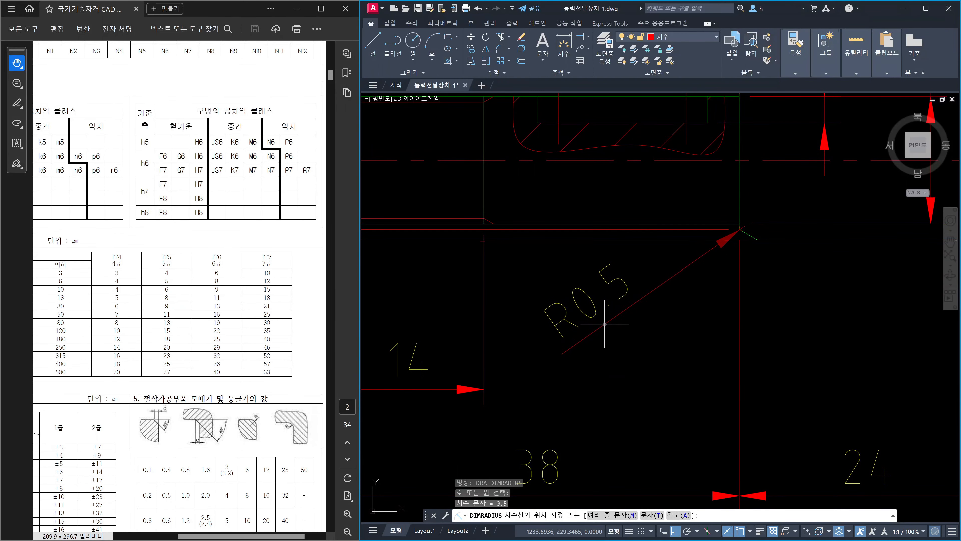
click(616, 314)
Step: Add a radius dimension to the outer fillet of the same chamfer, placed below the shaft beside the first radius dimension
key(Return)
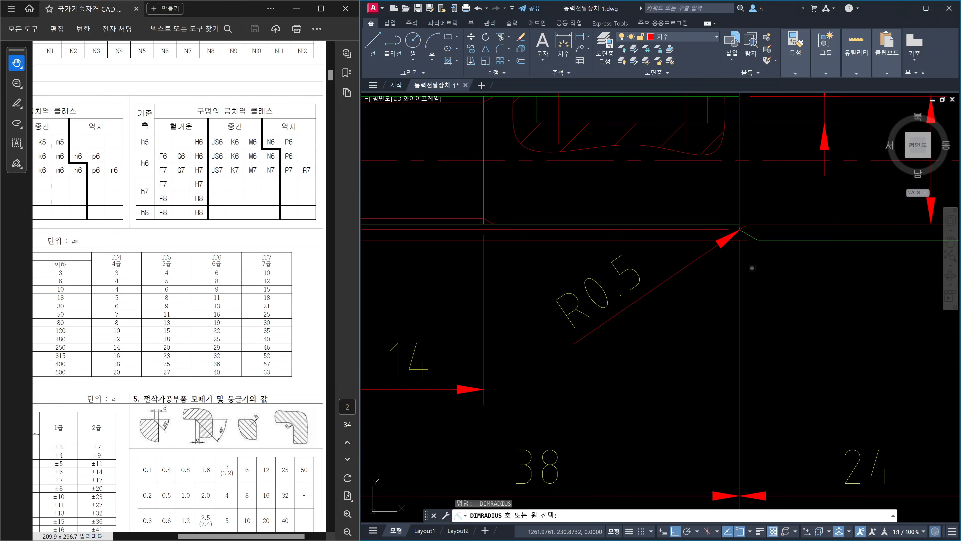
scroll(755, 250, up, 8)
middle_drag(761, 214, 750, 257)
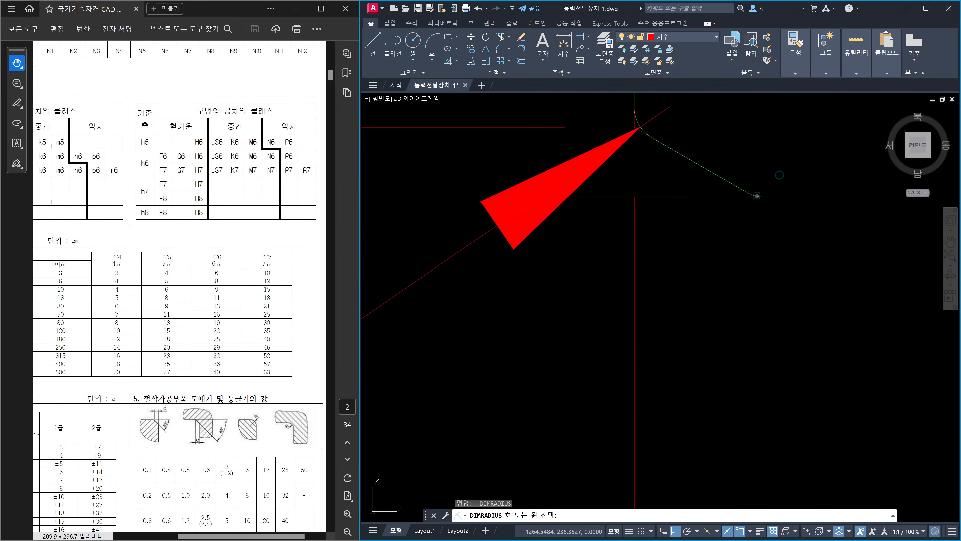
click(757, 195)
scroll(755, 197, up, 5)
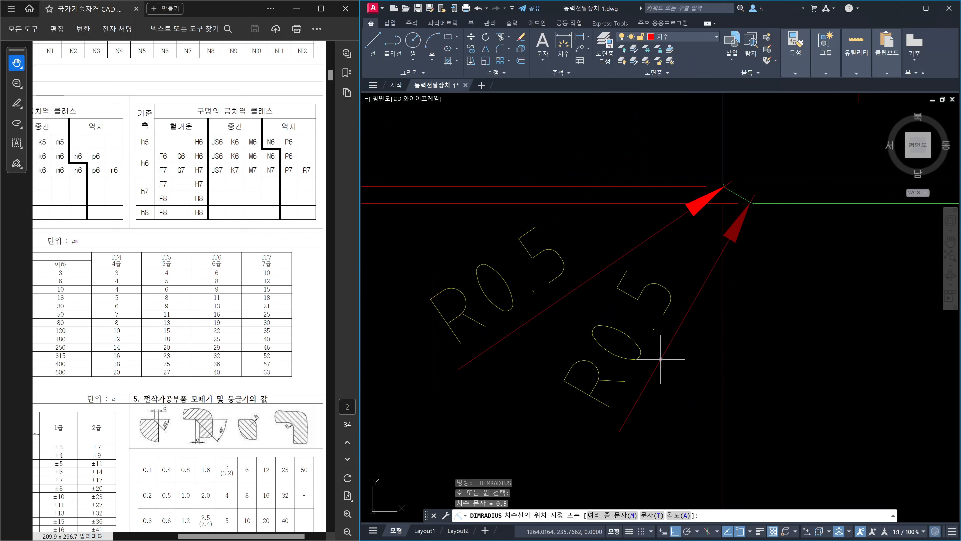
scroll(660, 359, down, 4)
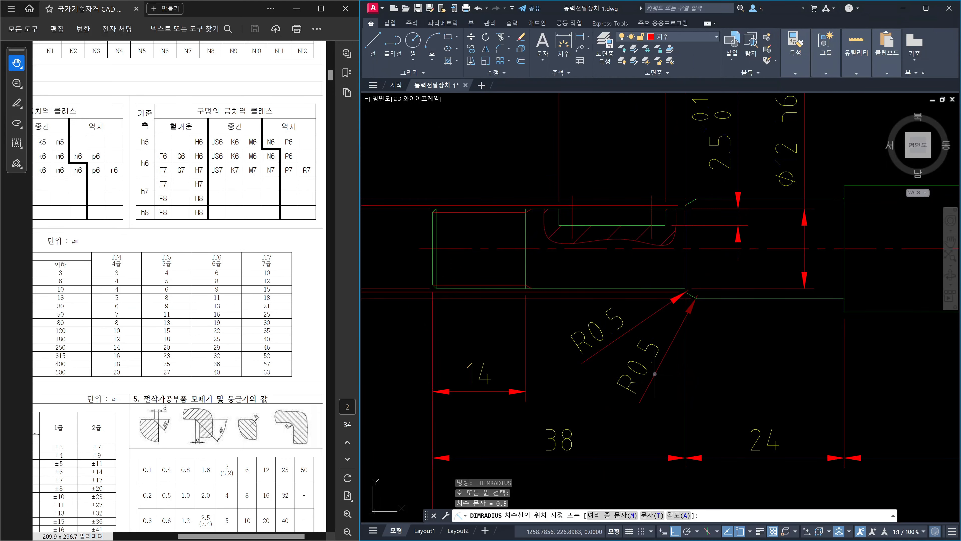
key(Escape)
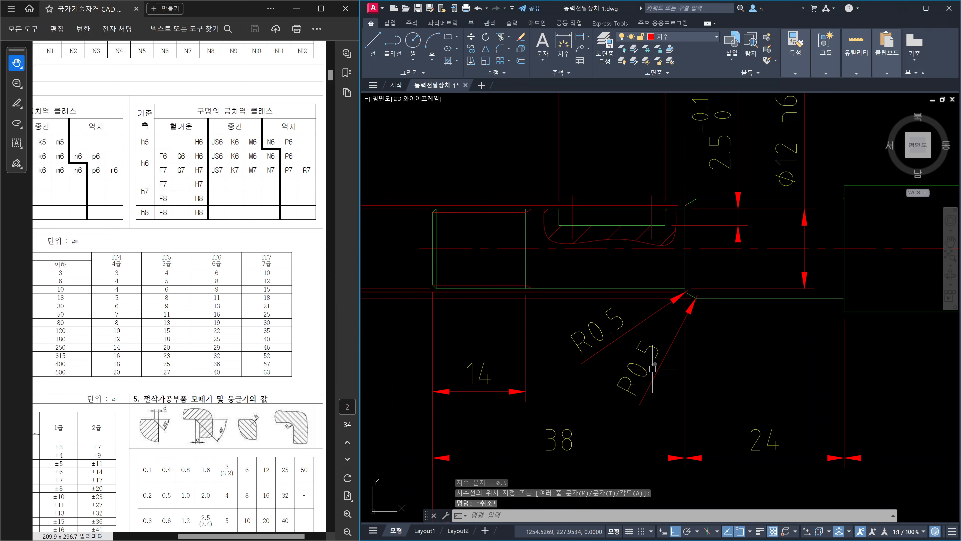
Step: Examine where the two radius dimensions' arrows meet the inner and outer fillets of the left shoulder's chamfer
scroll(692, 292, up, 5)
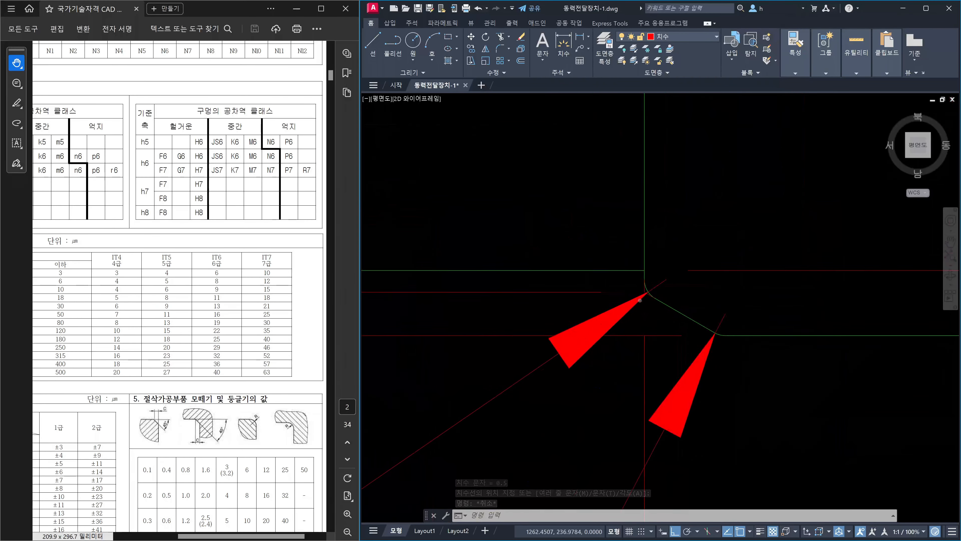
scroll(639, 300, up, 2)
middle_drag(728, 382, 701, 342)
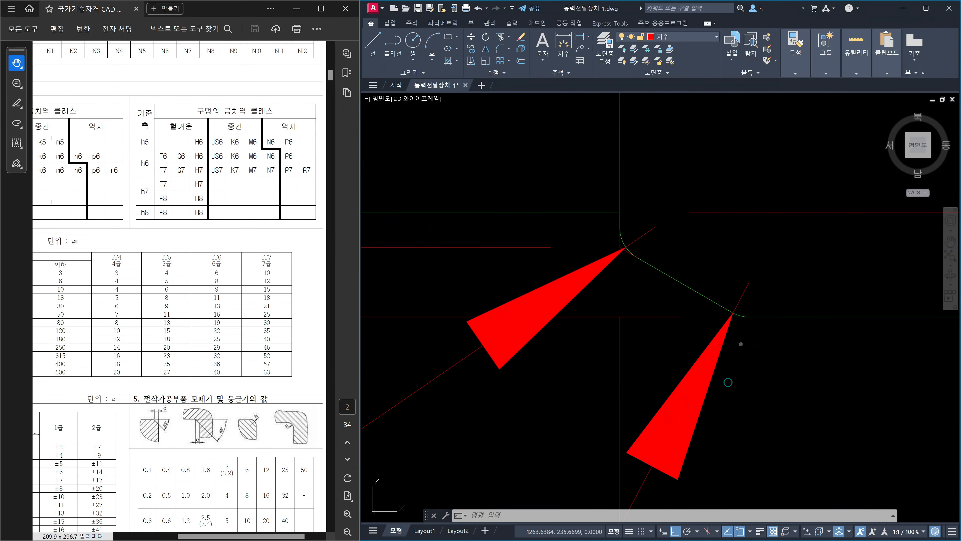
scroll(719, 277, down, 6)
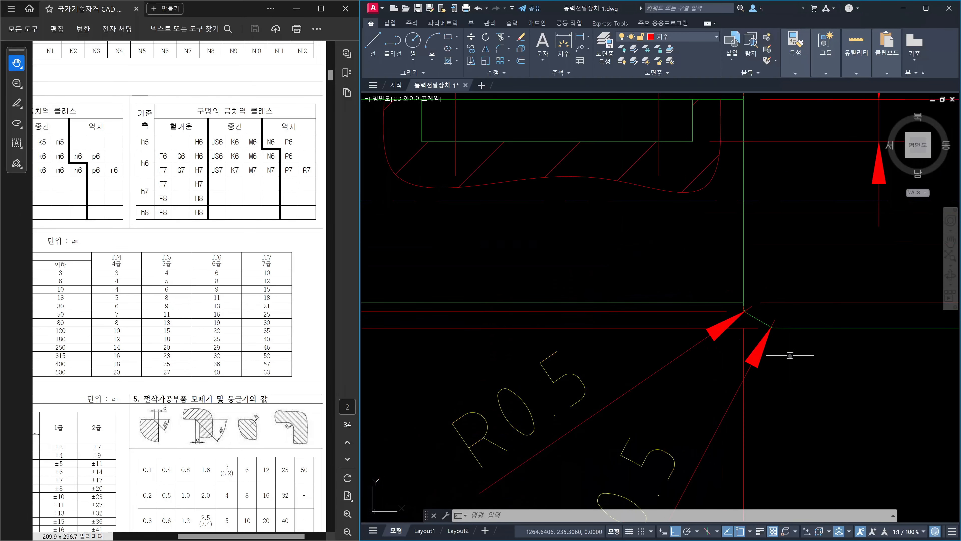
middle_drag(791, 380, 784, 283)
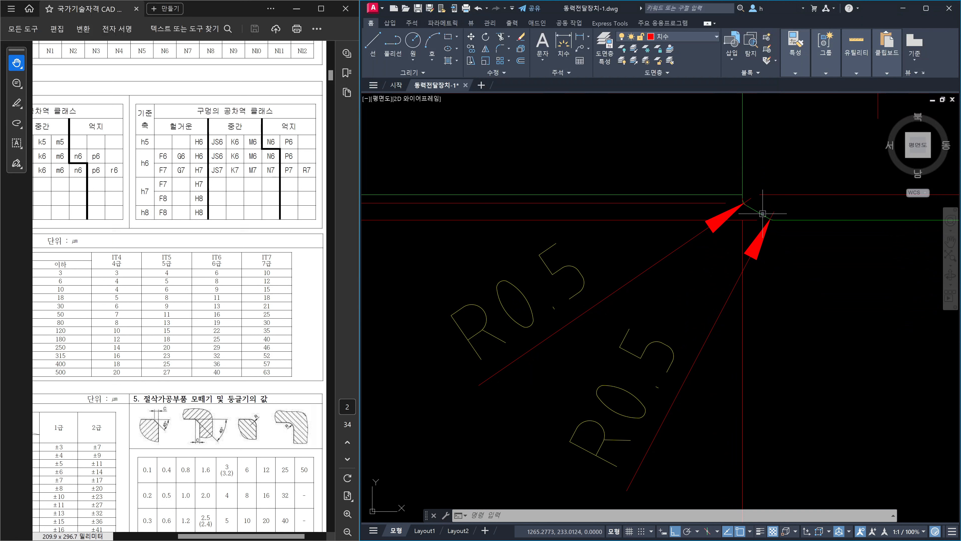
scroll(745, 219, up, 2)
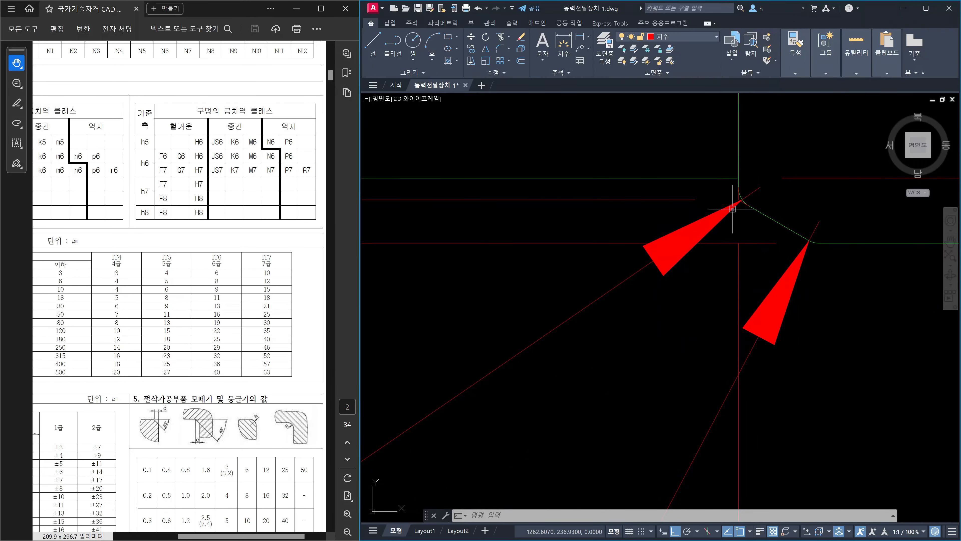
mouse_move(732, 209)
scroll(745, 237, down, 10)
scroll(755, 235, up, 4)
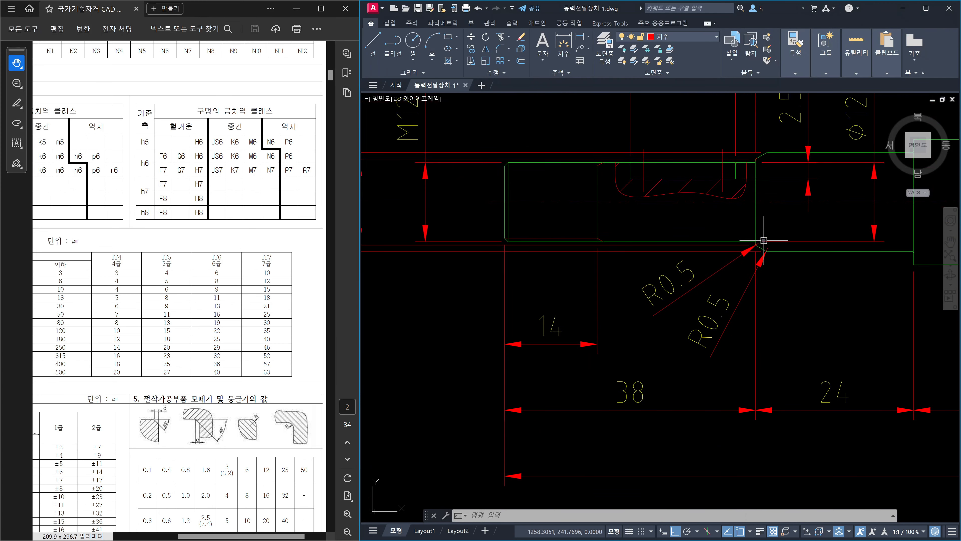
middle_drag(763, 240, 757, 252)
Step: Copy the left shoulder's edge, chamfers and fillets from its centre-line point to the pulley hub's right face on the centre line
key(Escape)
key(Escape)
key(Escape)
text(c)
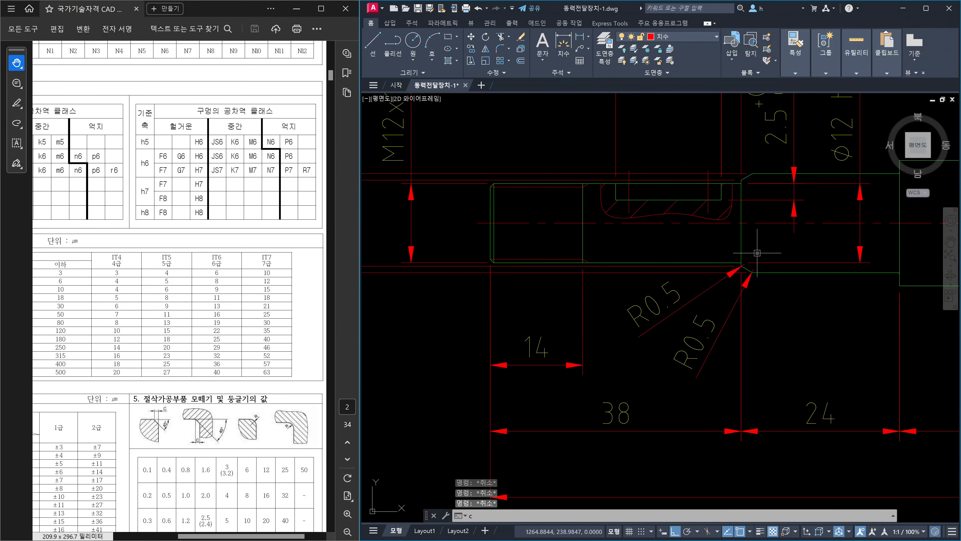
text(o)
key(Return)
click(730, 159)
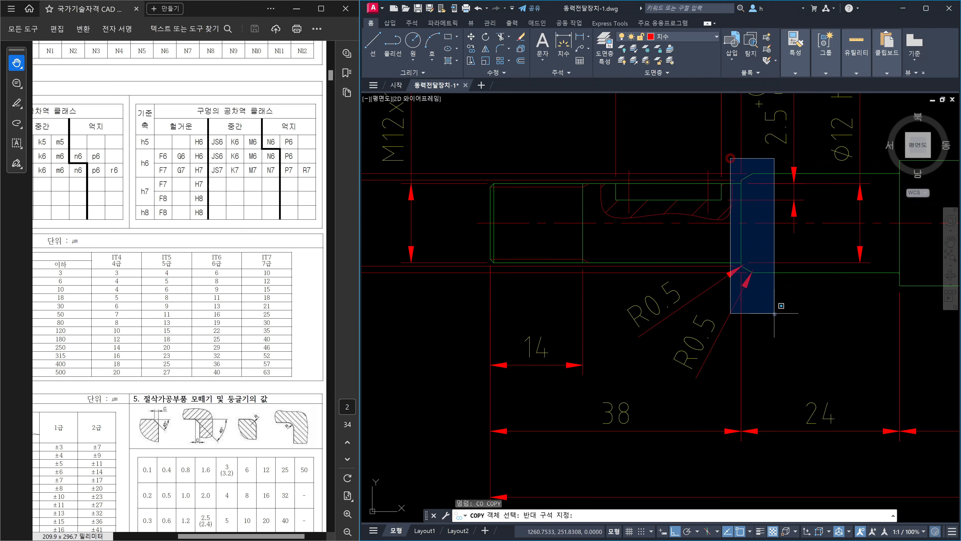
click(780, 316)
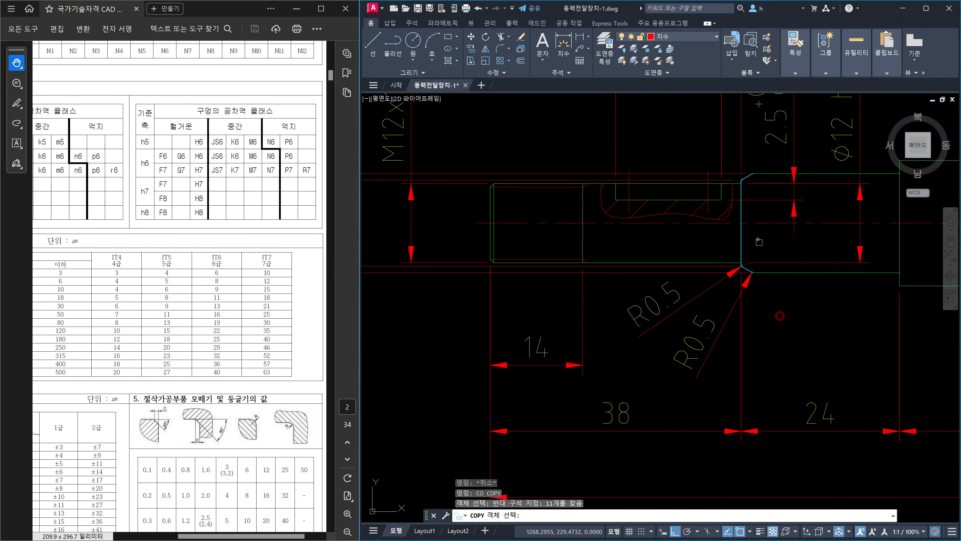
key(Return)
click(741, 222)
scroll(744, 219, down, 10)
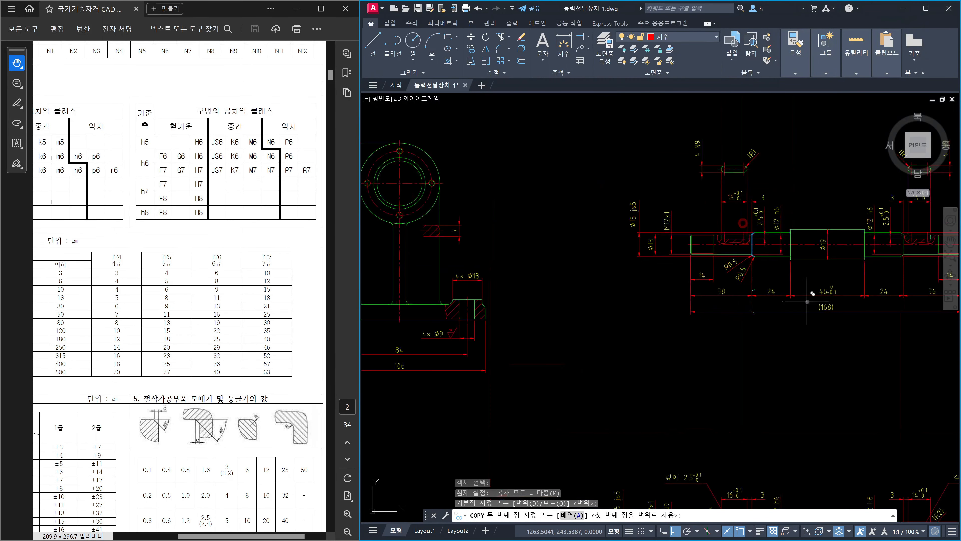
scroll(753, 249, up, 8)
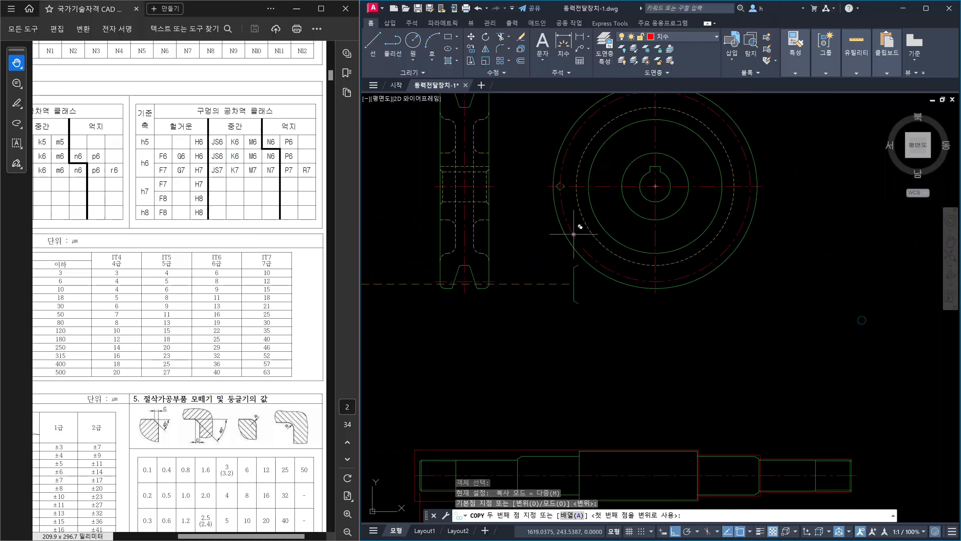
scroll(633, 303, up, 5)
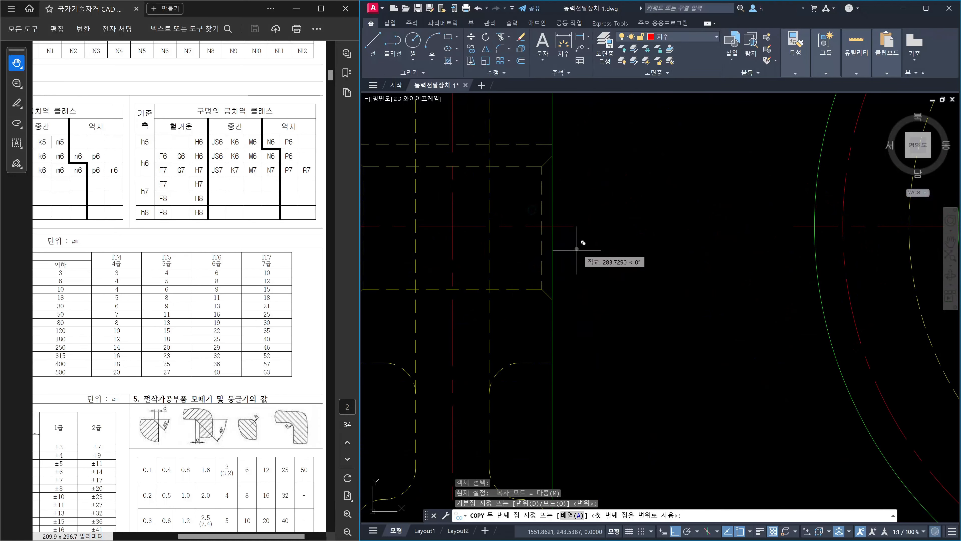
click(557, 220)
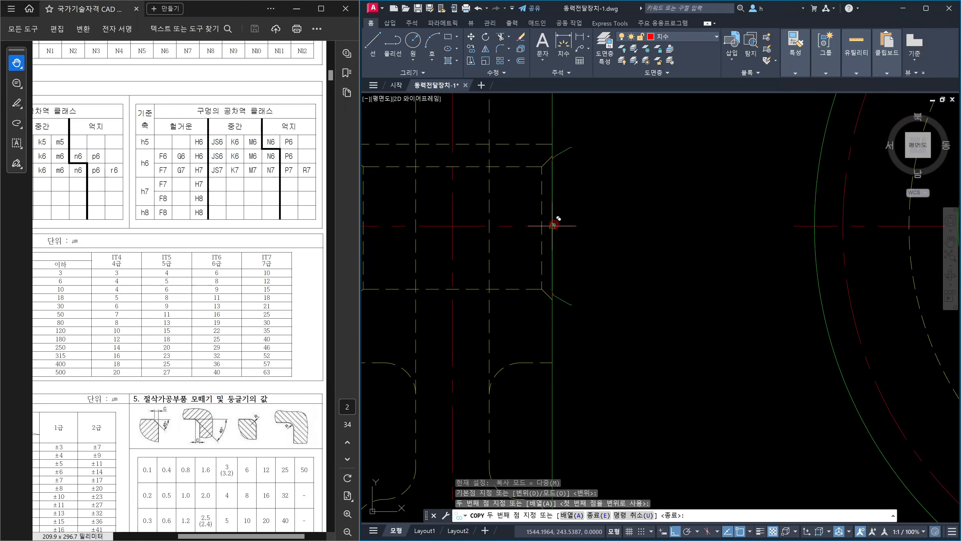
key(Escape)
scroll(554, 159, up, 3)
scroll(555, 170, up, 3)
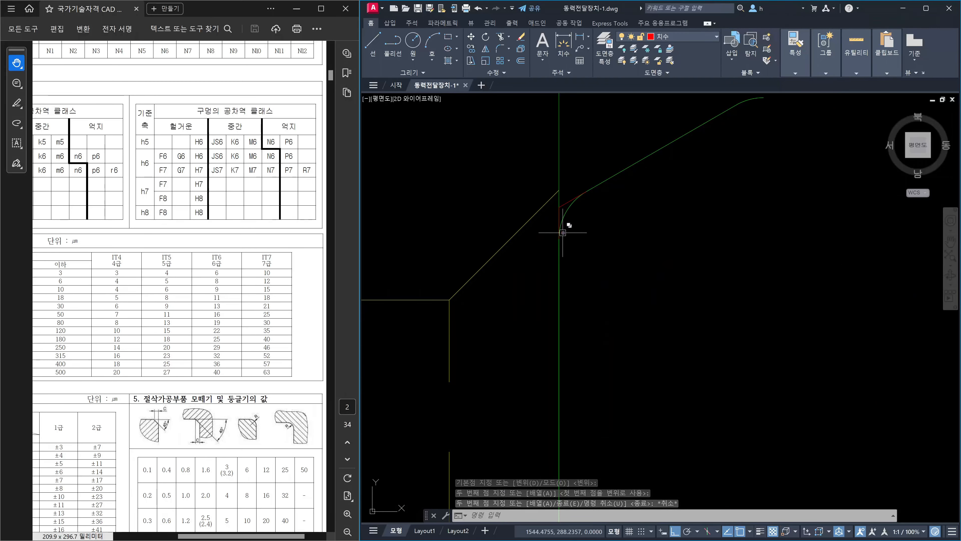
key(Escape)
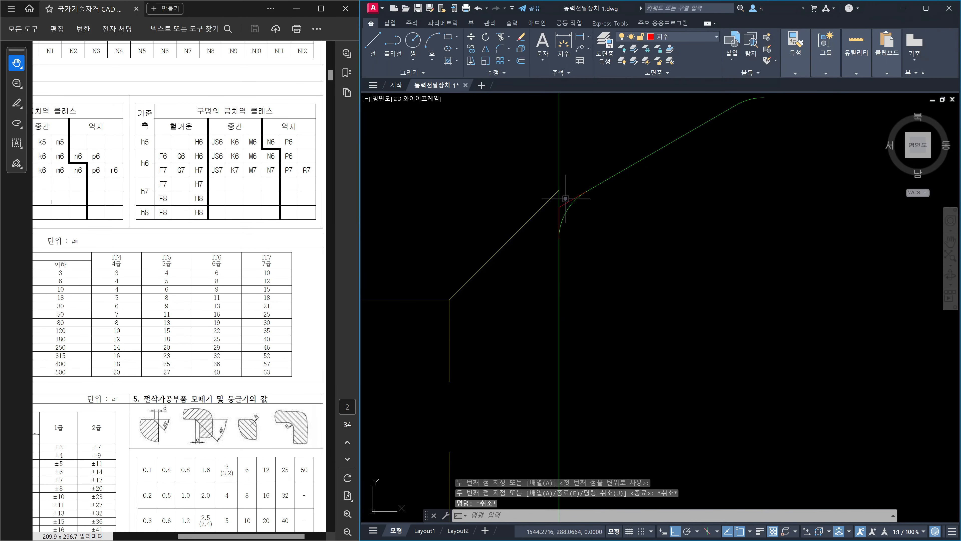
Step: Delete the two red phantom-line segments at the upper inner fillet of the copied shoulder profile beside the pulley hub
click(565, 198)
scroll(564, 198, down, 2)
click(546, 196)
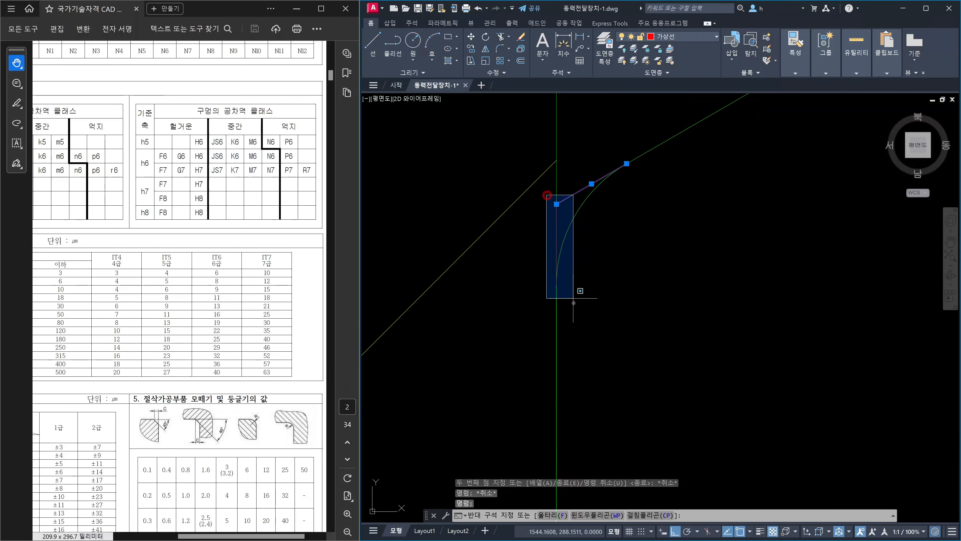
click(574, 300)
key(Delete)
Step: Delete the two red phantom-line segments at the lower inner fillet of the copied shoulder profile
scroll(625, 314, down, 6)
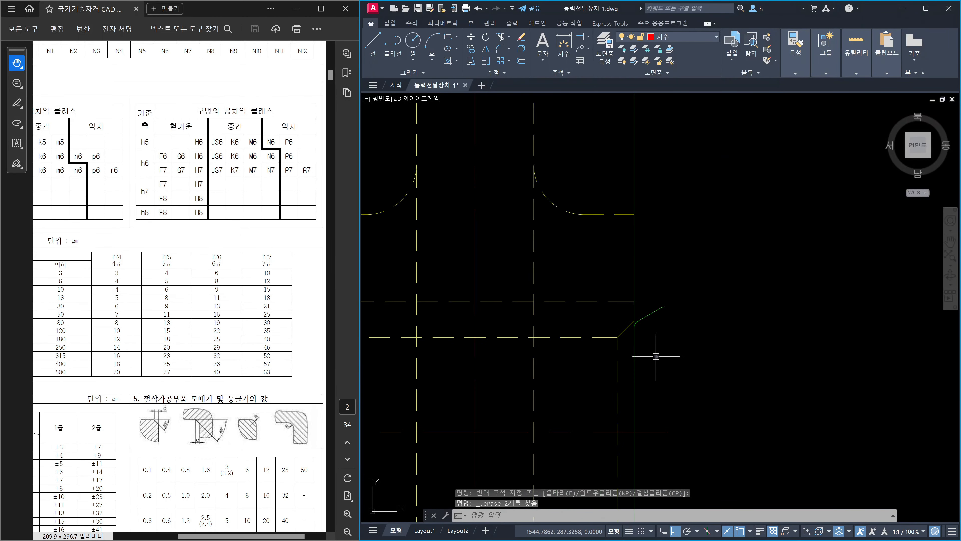
middle_drag(665, 383, 667, 197)
scroll(620, 369, up, 3)
scroll(655, 313, up, 4)
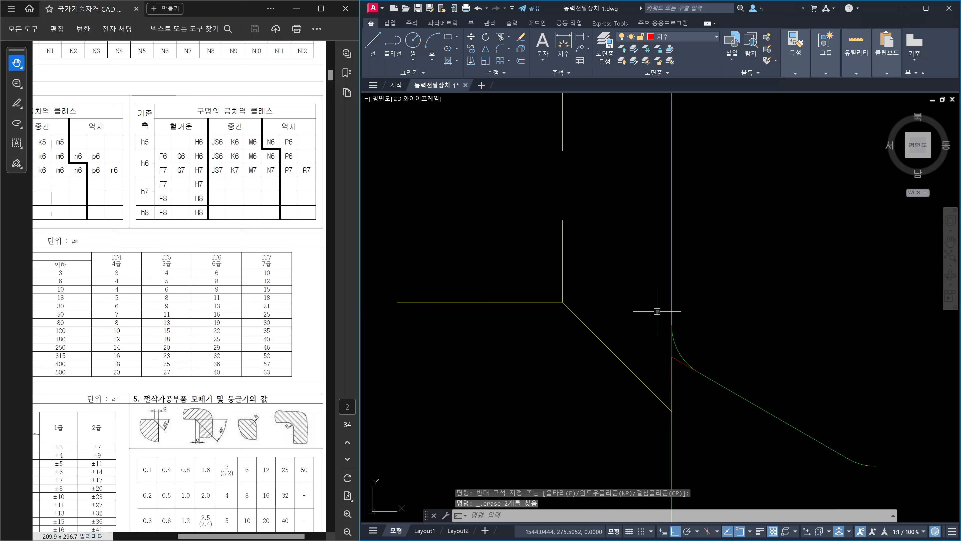
click(659, 318)
click(665, 349)
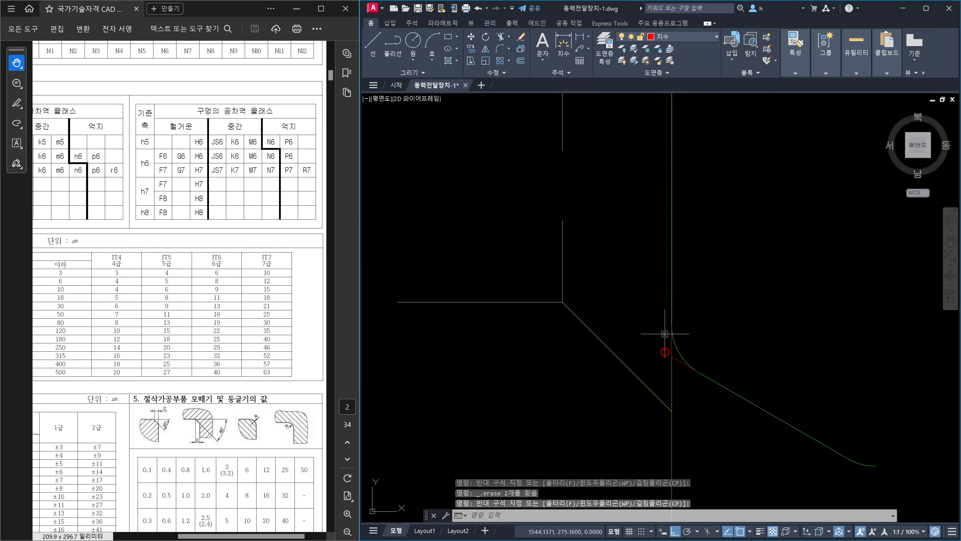
click(660, 317)
click(678, 367)
scroll(679, 358, up, 4)
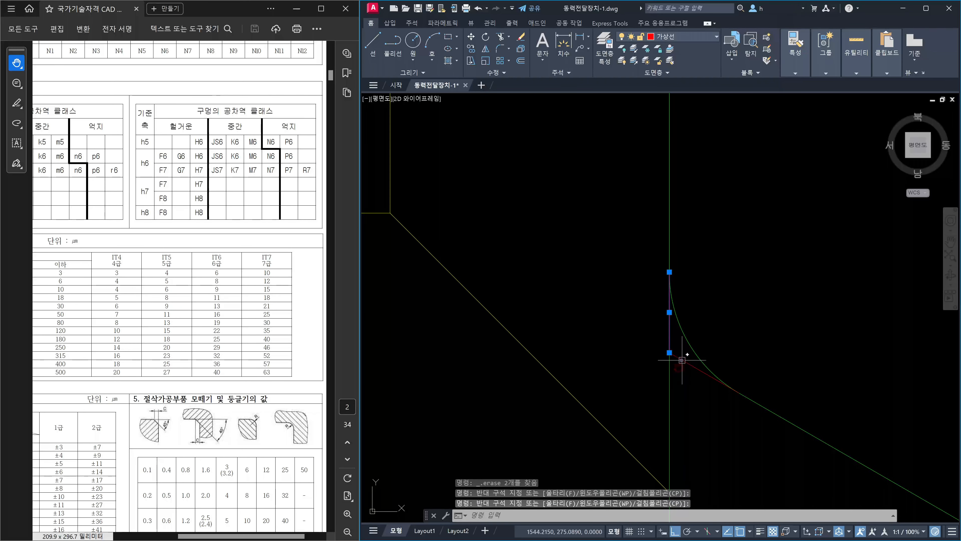
key(Delete)
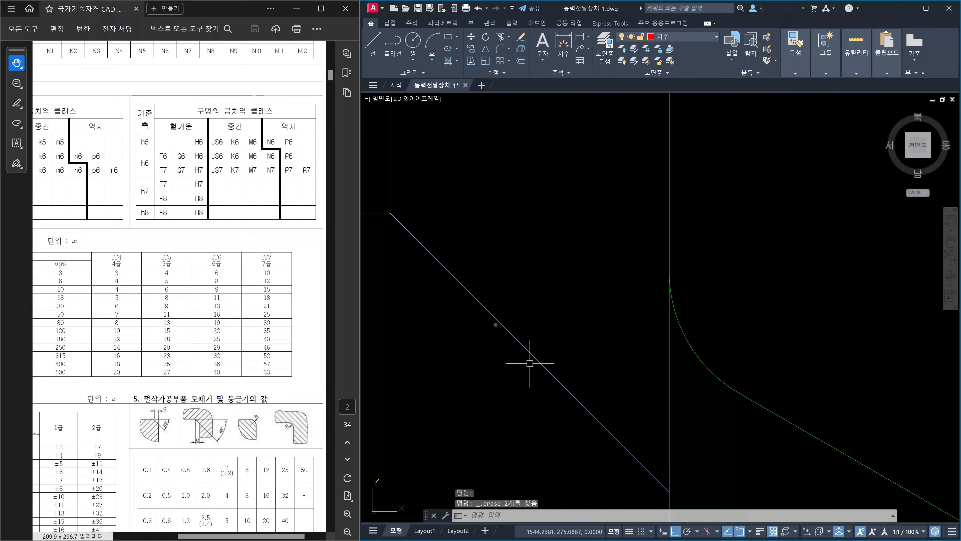
Step: Offset the hub bore's lower right chamfer line by 0.5 towards the copied shoulder profile
scroll(565, 380, down, 10)
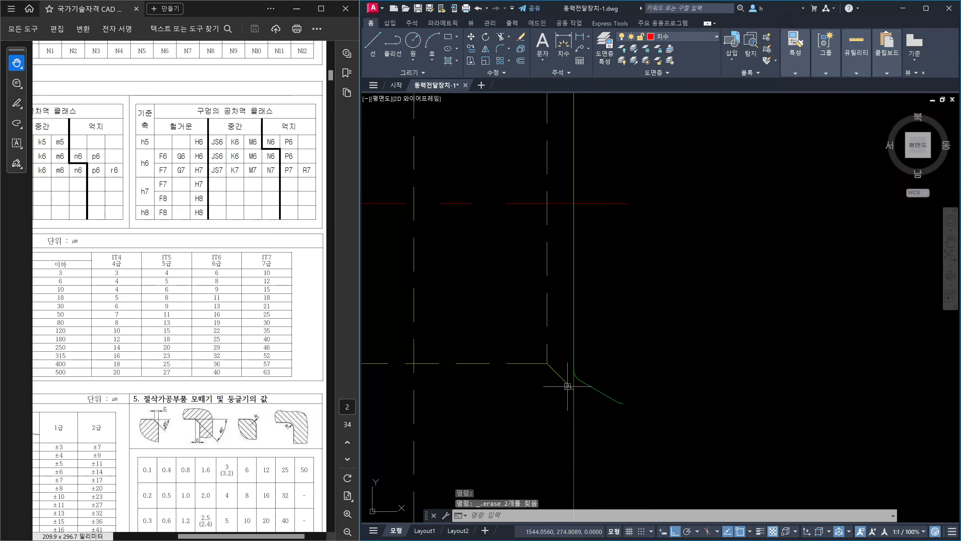
scroll(567, 381, up, 6)
key(Escape)
key(Escape)
key(Escape)
scroll(597, 364, down, 4)
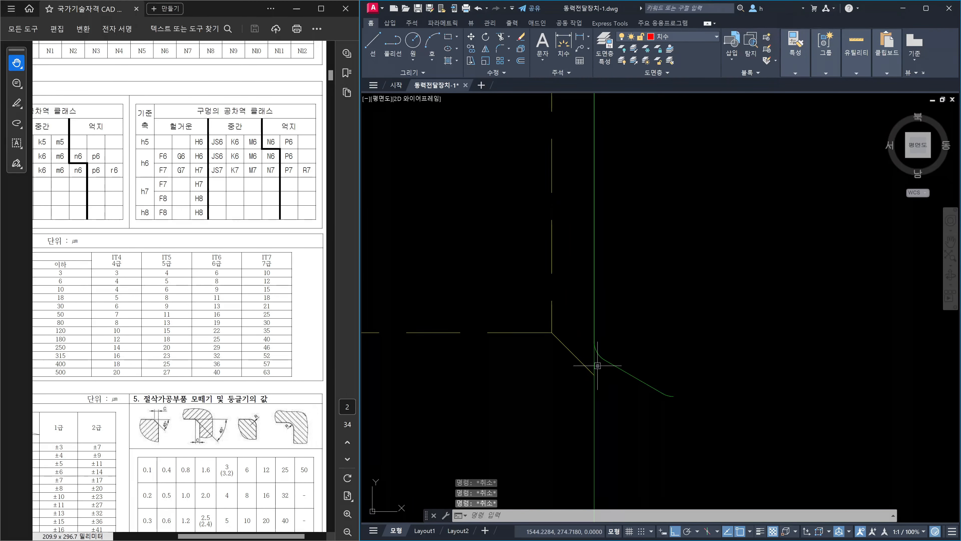
text(o)
key(Return)
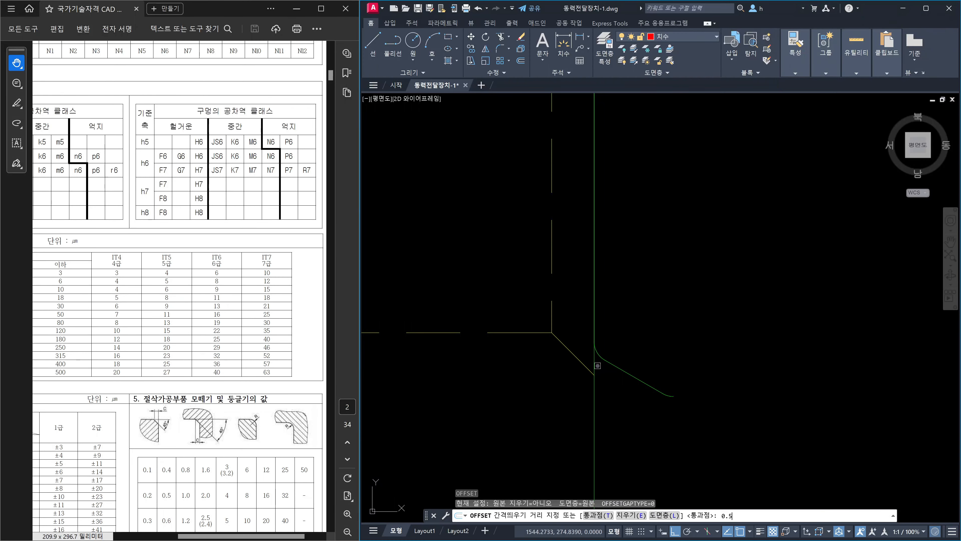
text(0.5)
key(Return)
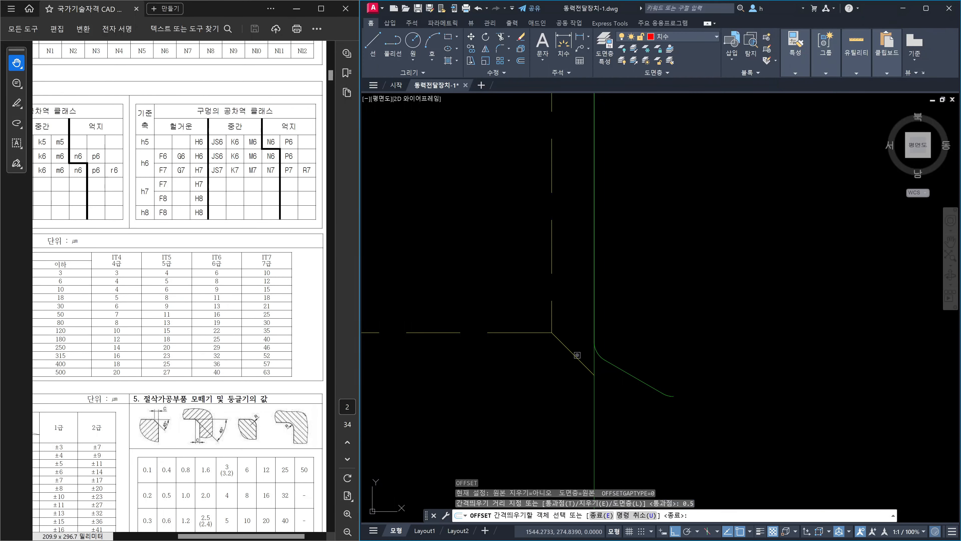
click(577, 355)
click(633, 325)
key(Escape)
scroll(600, 341, up, 4)
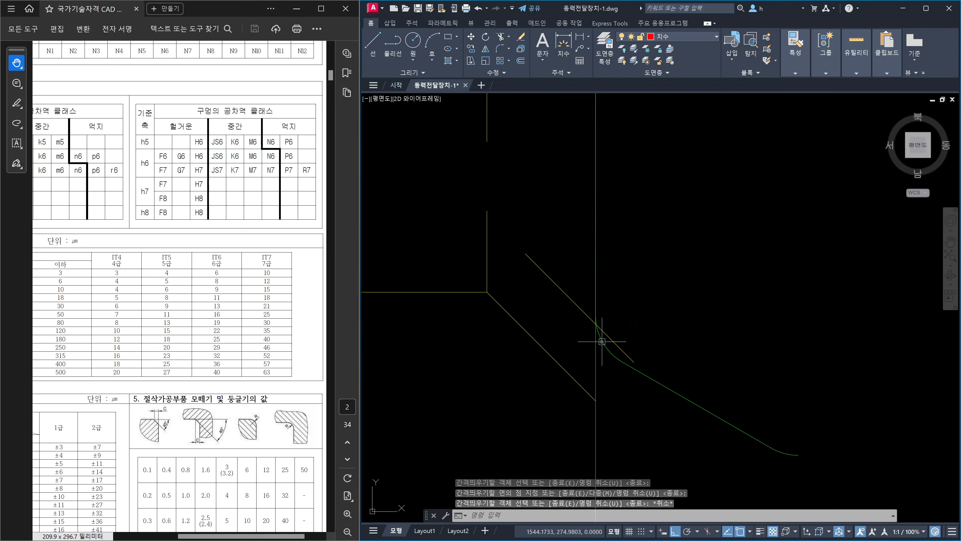
Step: Draw a horizontal construction line through the centre of the copied profile's lower inner fillet
text(xl)
key(Return)
text(cen <-)
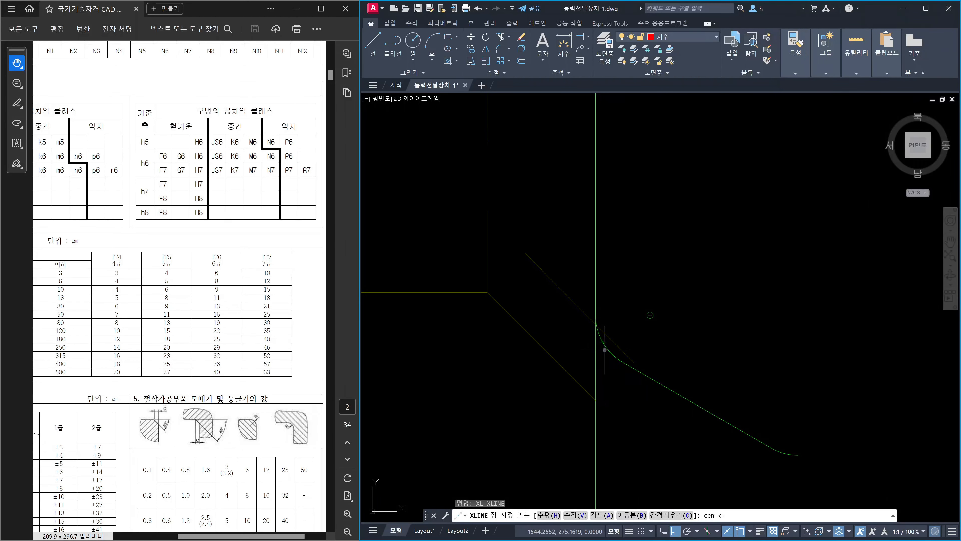
click(602, 342)
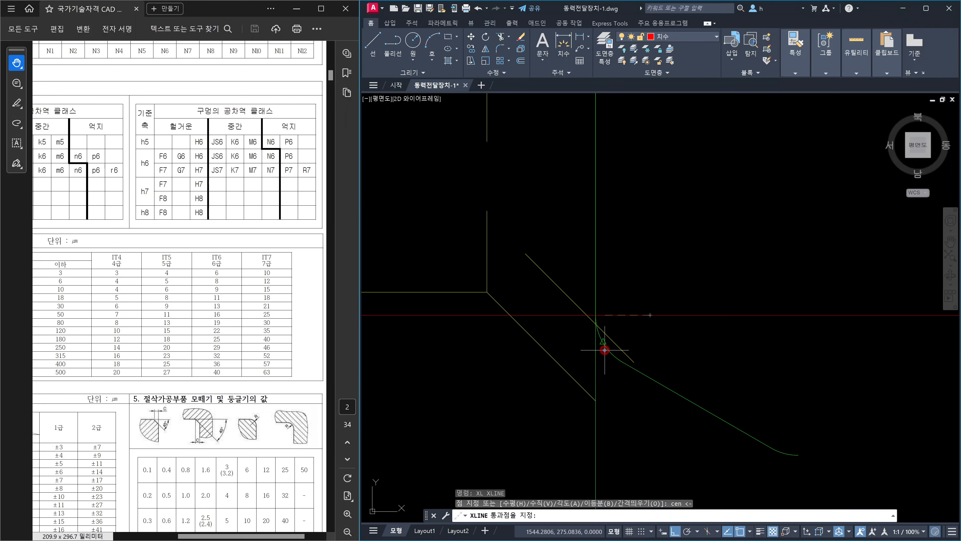
click(748, 339)
key(Escape)
scroll(746, 340, down, 4)
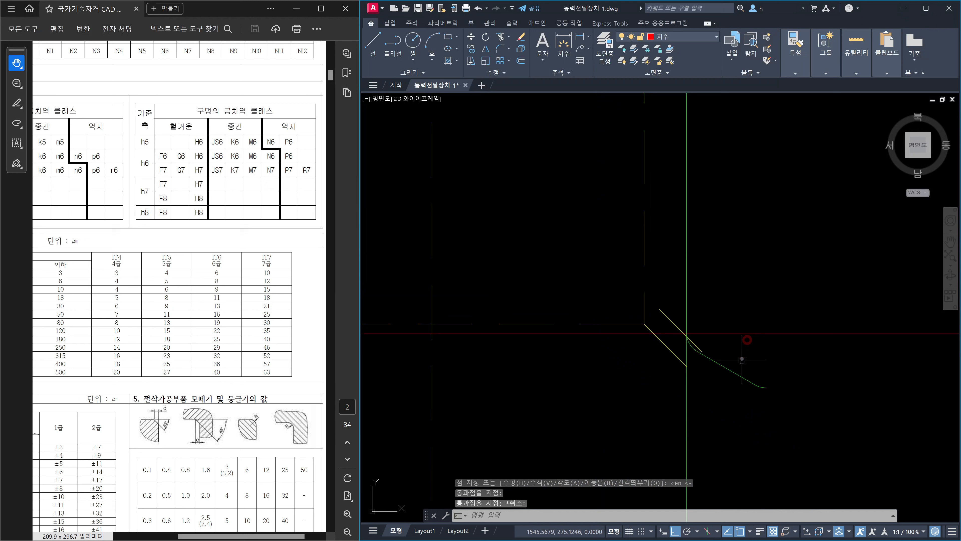
Step: Move the whole copied shoulder profile from its lower inner fillet's centre to where the horizontal construction line crosses the offset chamfer line
text(m)
key(Return)
click(766, 405)
click(733, 370)
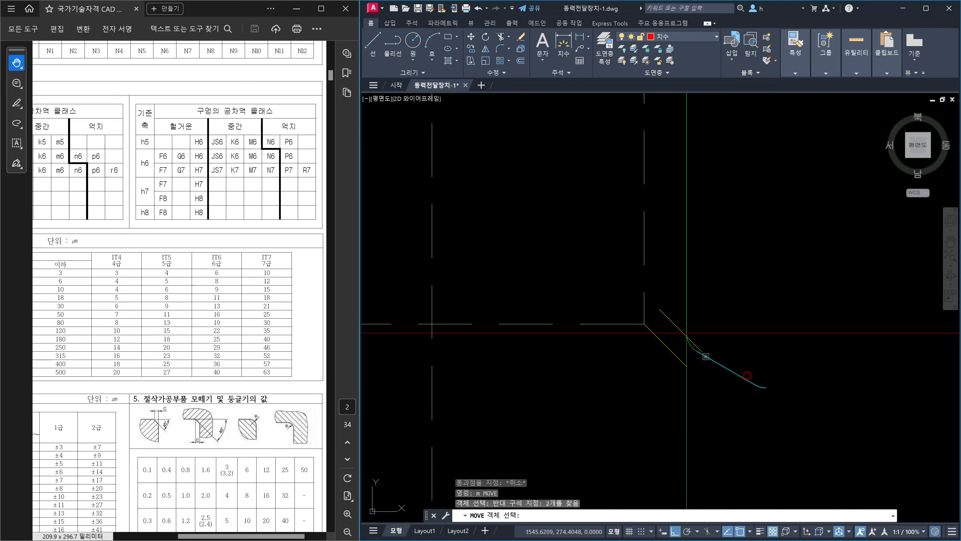
scroll(701, 346, up, 4)
click(686, 352)
scroll(686, 352, down, 6)
middle_drag(693, 217, 704, 400)
click(691, 172)
click(780, 240)
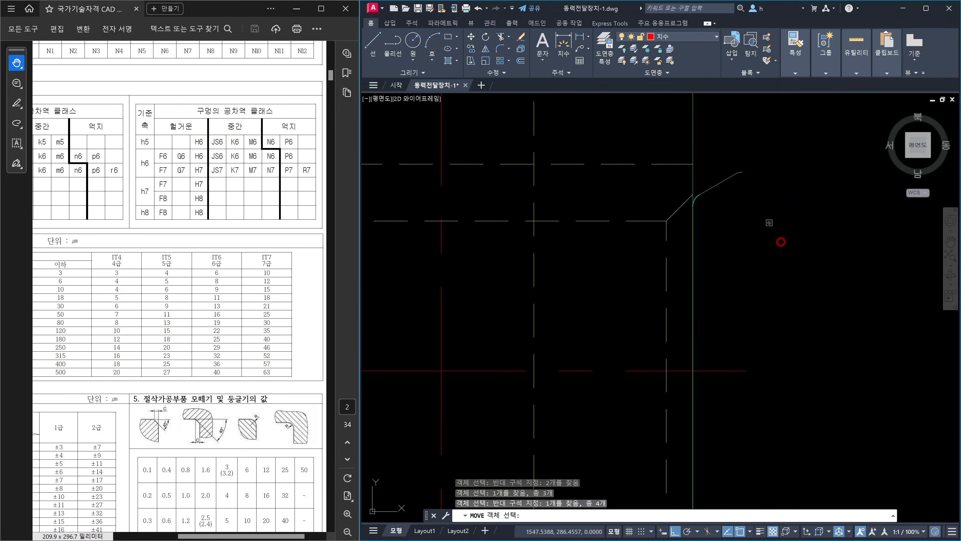
click(730, 146)
click(765, 229)
click(777, 209)
click(721, 149)
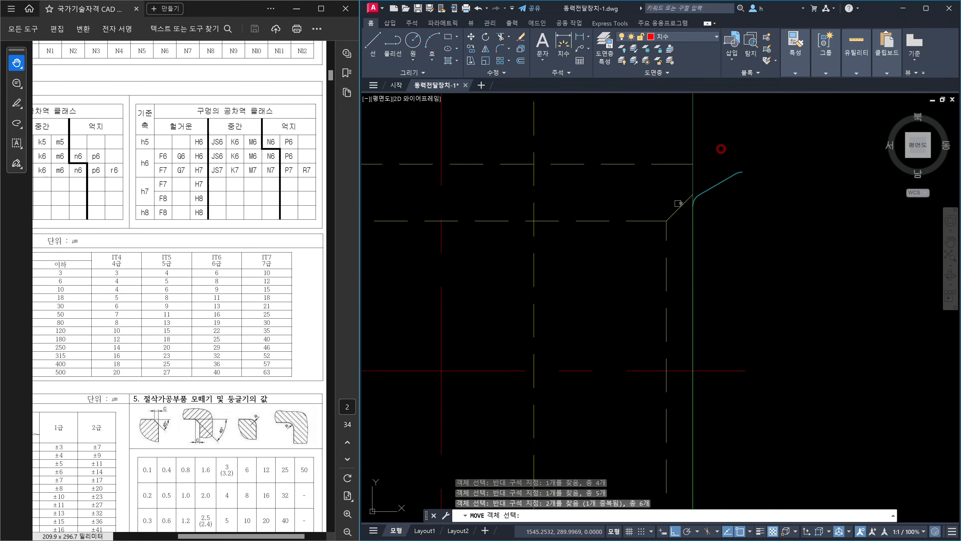
click(684, 185)
scroll(689, 219, down, 4)
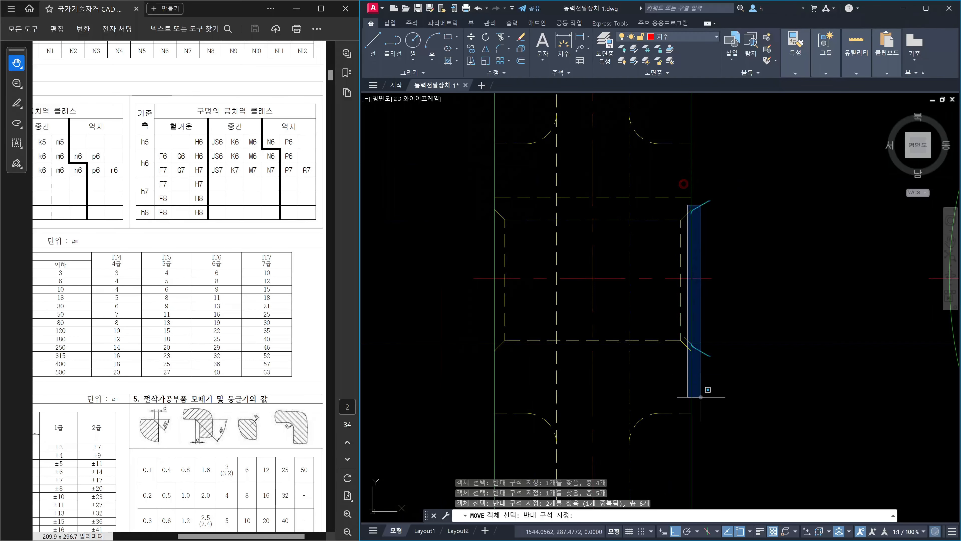
click(699, 378)
scroll(709, 353, up, 5)
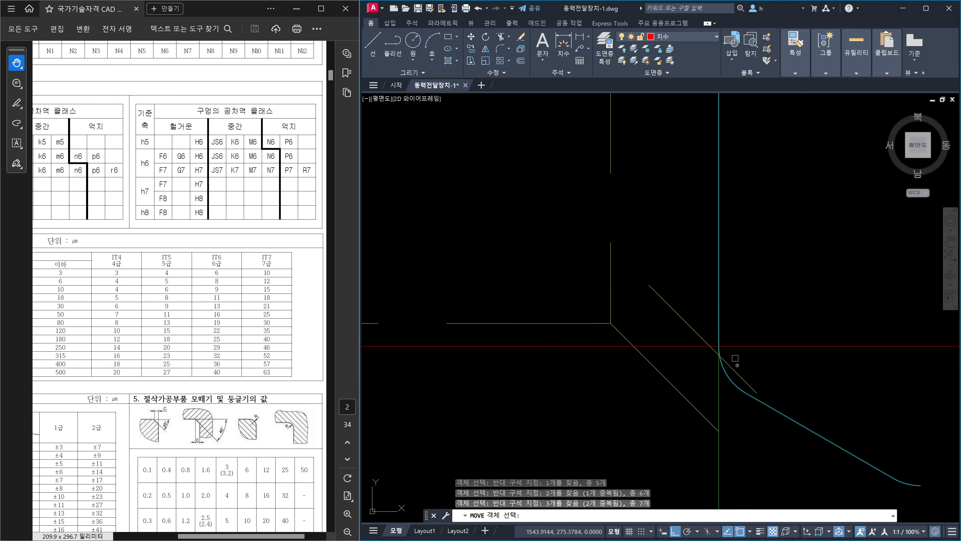
key(Return)
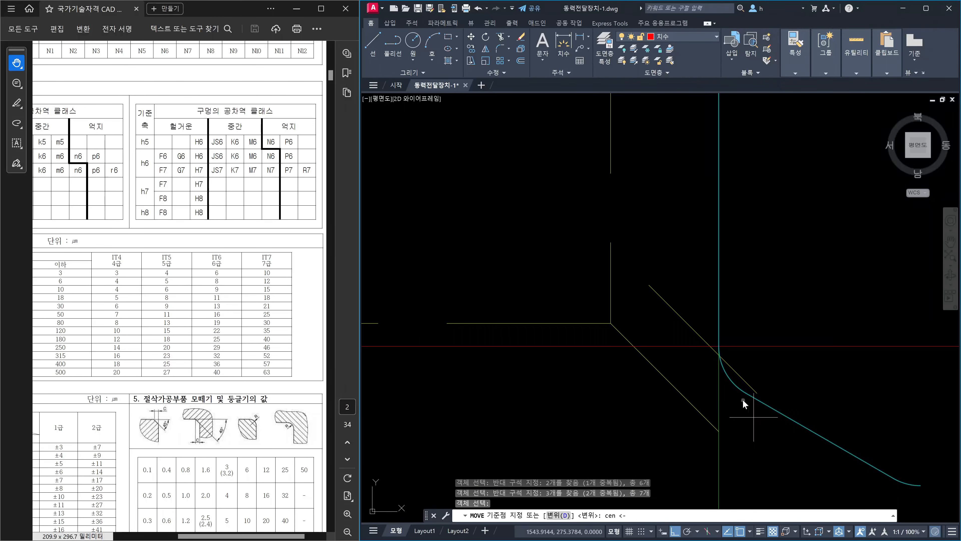
click(737, 384)
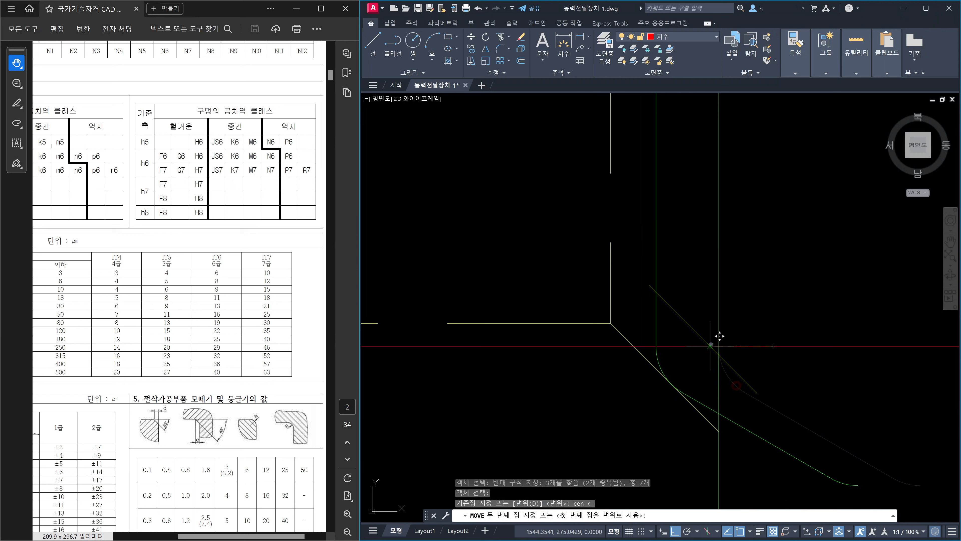
key(Escape)
Step: Delete the horizontal construction line and the offset chamfer line
click(774, 390)
click(735, 332)
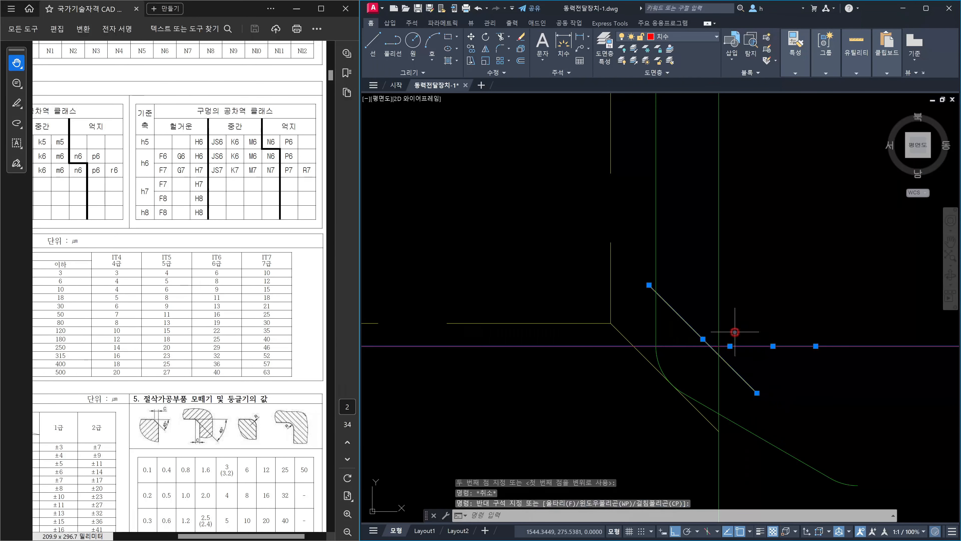
key(Delete)
Step: Measure the horizontal distance from the moved shoulder edge to the outer end of the hub's lower right chamfer with a linear dimension, without placing it
scroll(783, 349, down, 3)
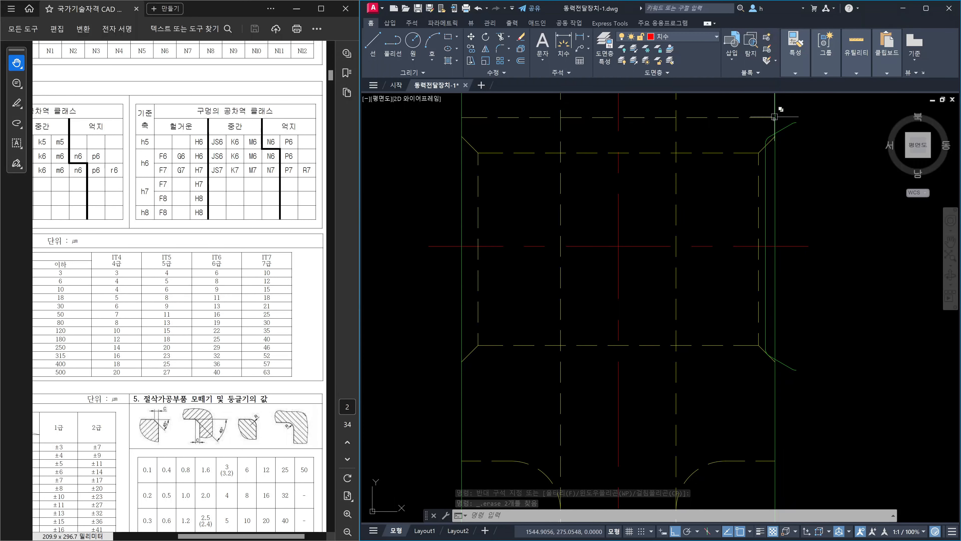
scroll(773, 364, up, 6)
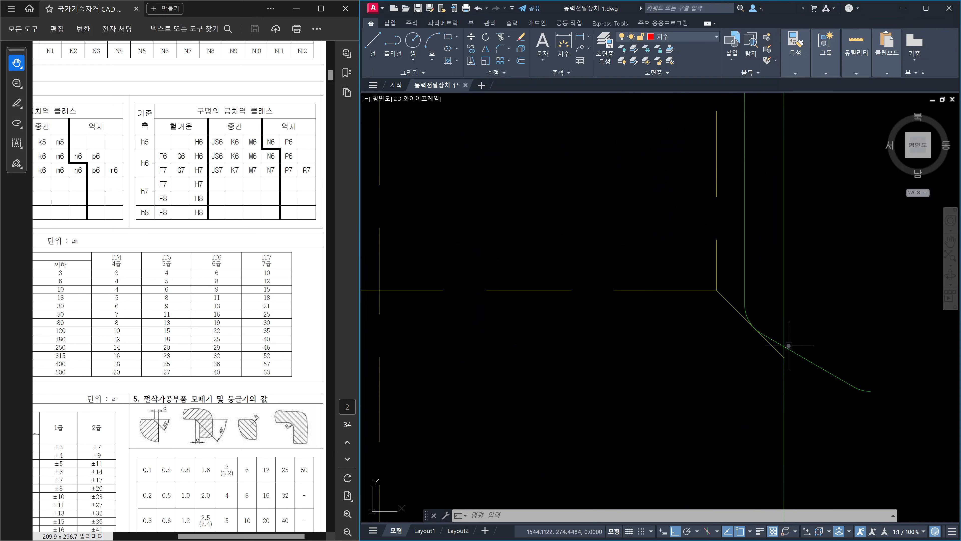
text(dli)
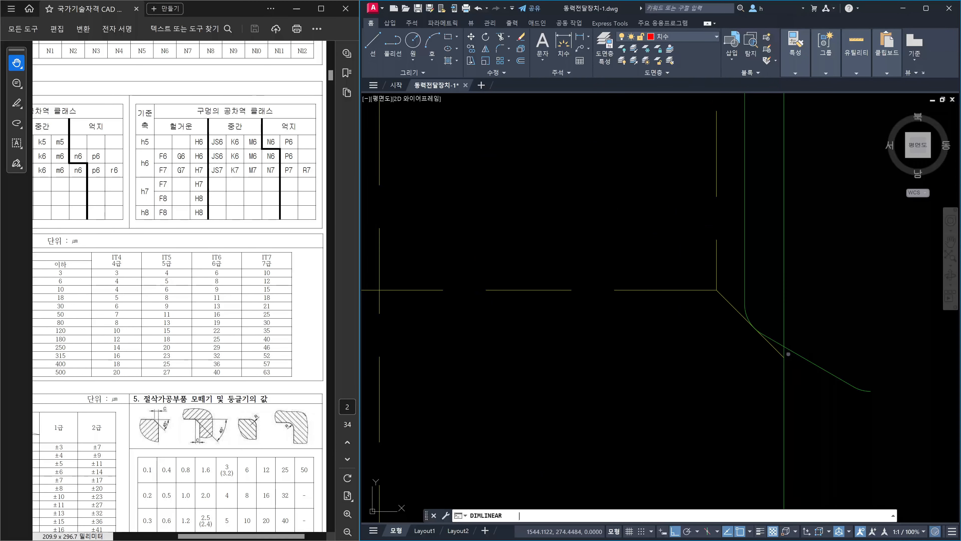
key(Return)
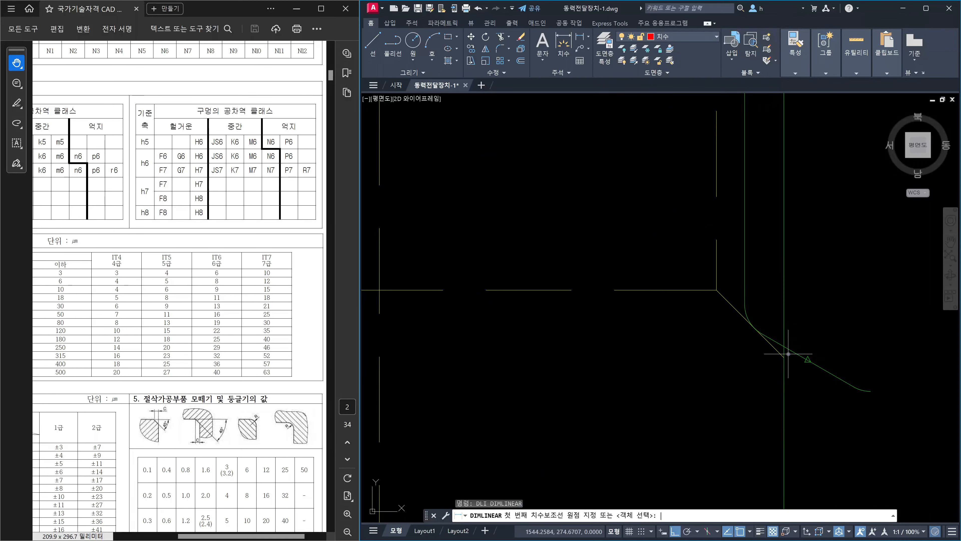
click(744, 304)
click(783, 357)
scroll(768, 375, down, 3)
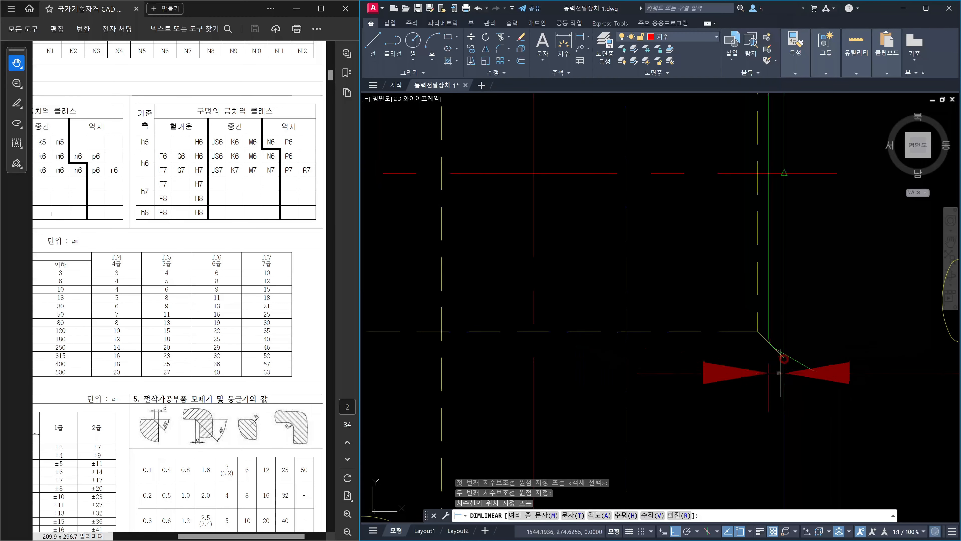
scroll(761, 384, down, 4)
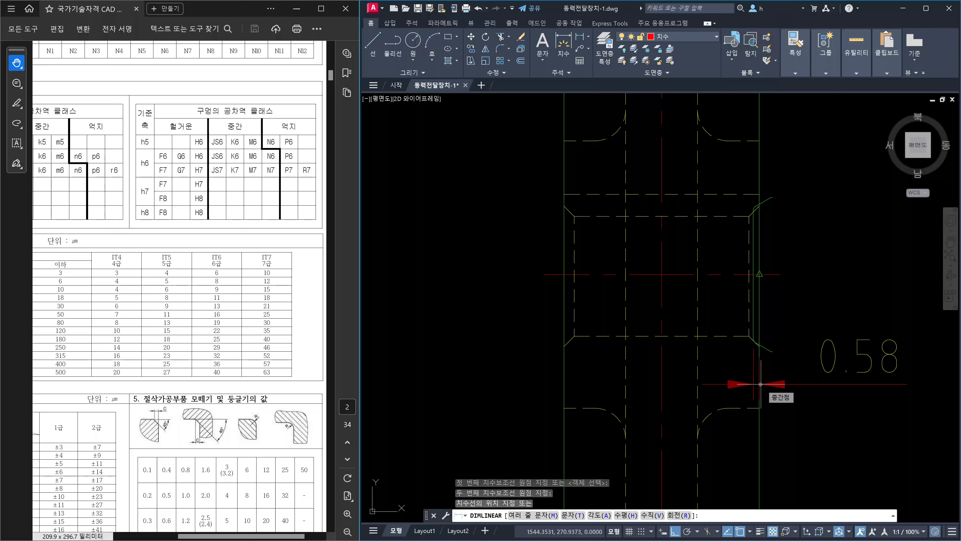
key(Escape)
Step: Examine the shaft, pulleys and housing in the assembly drawing, and the contact between the shoulder profile and the hub's lower right chamfer
scroll(772, 367, down, 8)
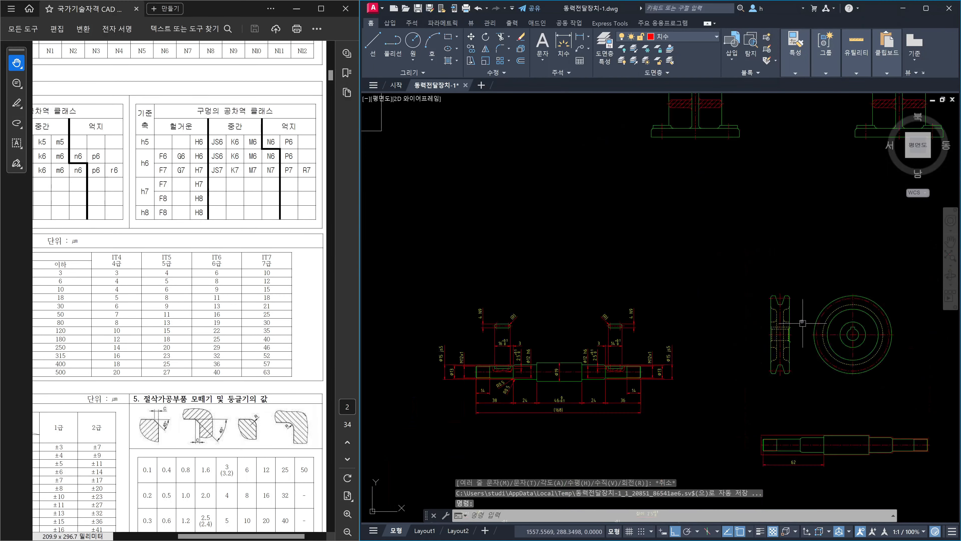
scroll(618, 214, up, 2)
scroll(530, 185, up, 8)
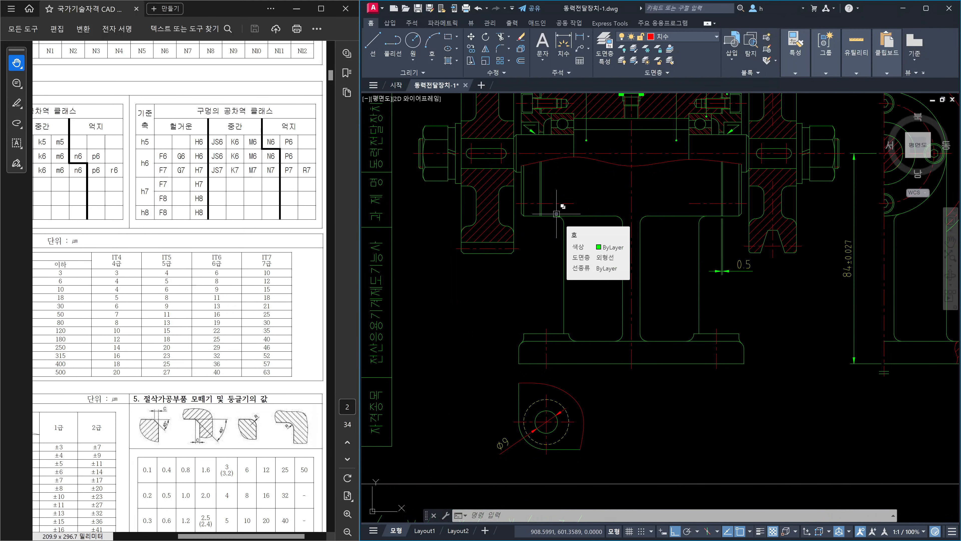
scroll(556, 214, down, 6)
middle_drag(838, 413, 786, 349)
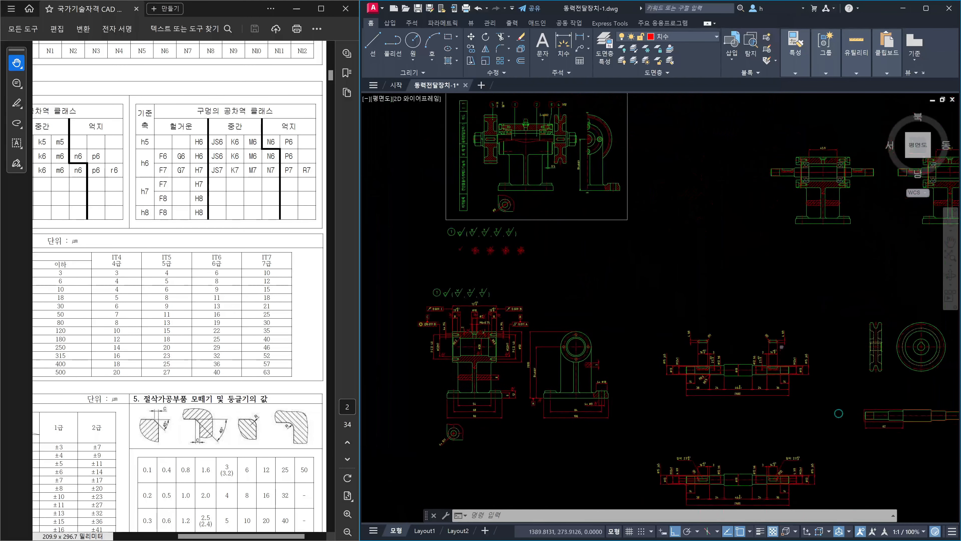
middle_drag(864, 403, 789, 366)
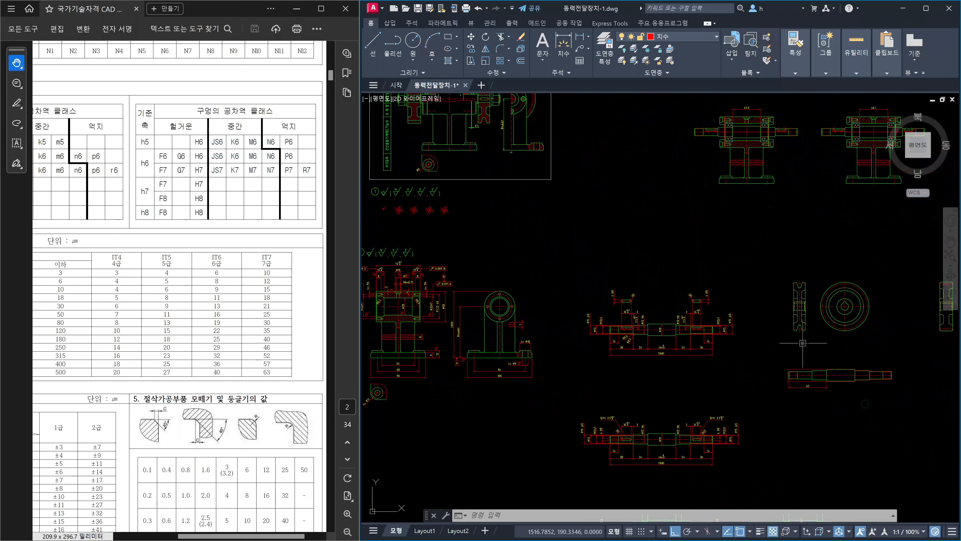
scroll(806, 303, up, 10)
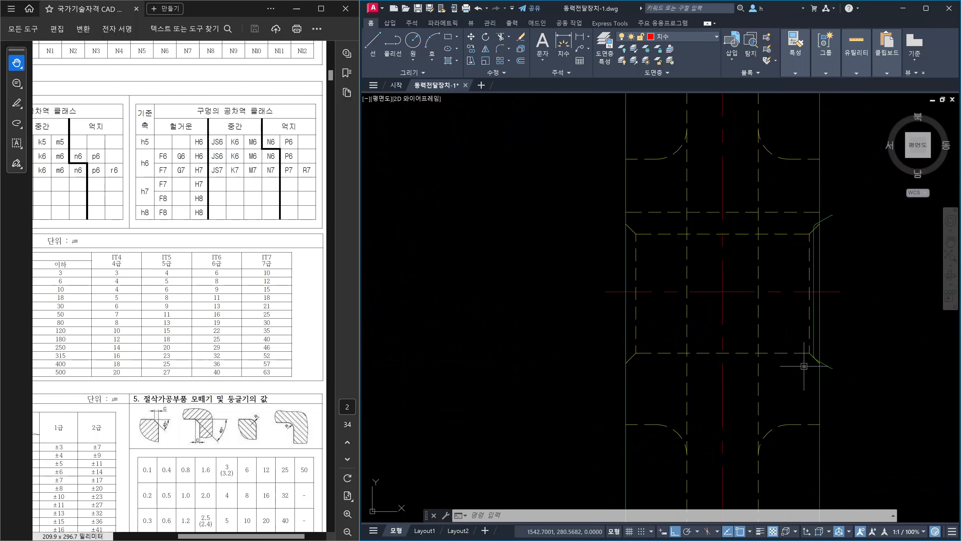
scroll(814, 376, up, 4)
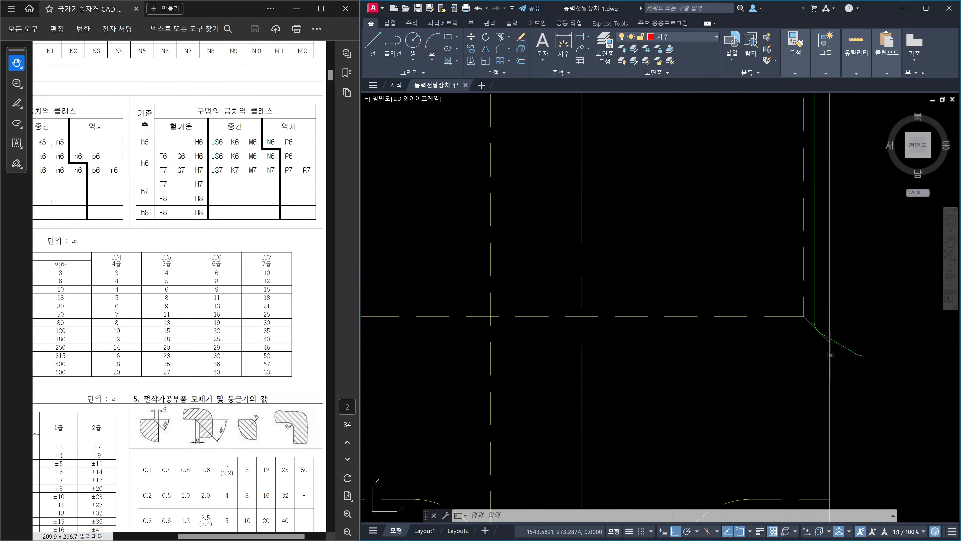
mouse_move(828, 345)
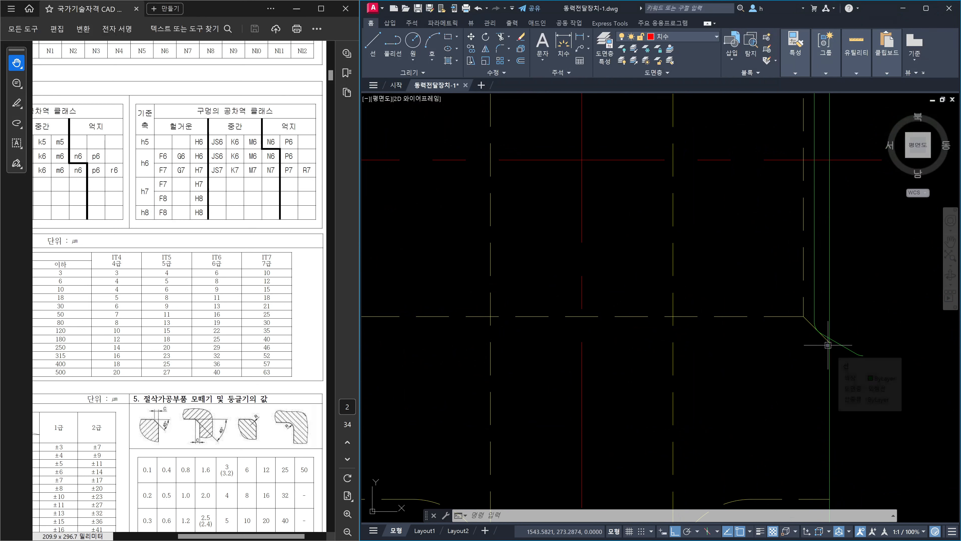
Step: Draw a horizontal construction line through the inner corner of the hub's lower right chamfer
scroll(819, 317, up, 3)
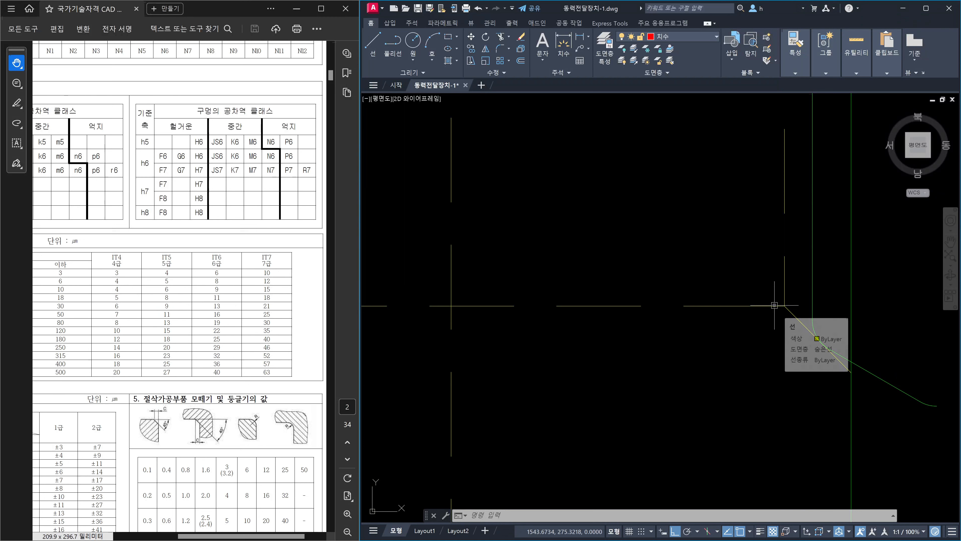
text(xl)
key(Return)
click(785, 305)
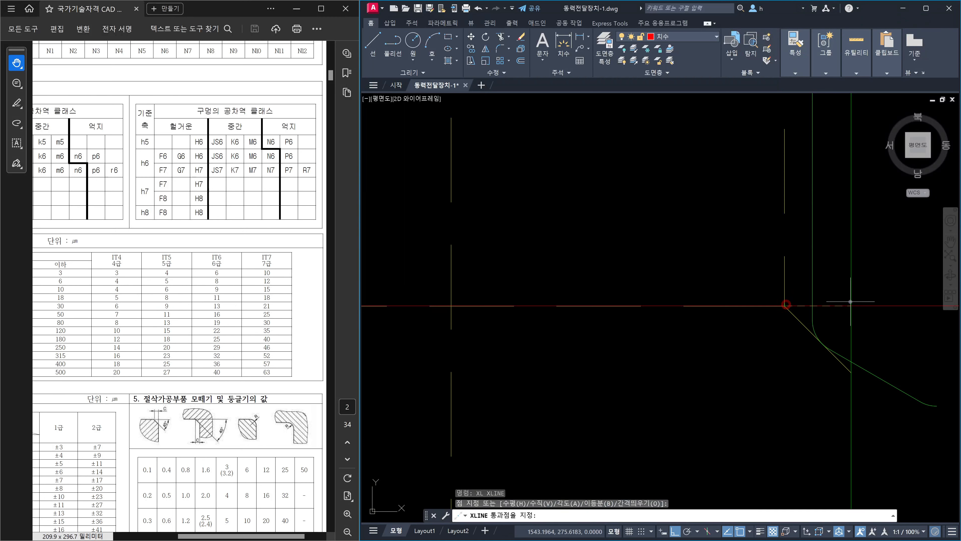
key(Escape)
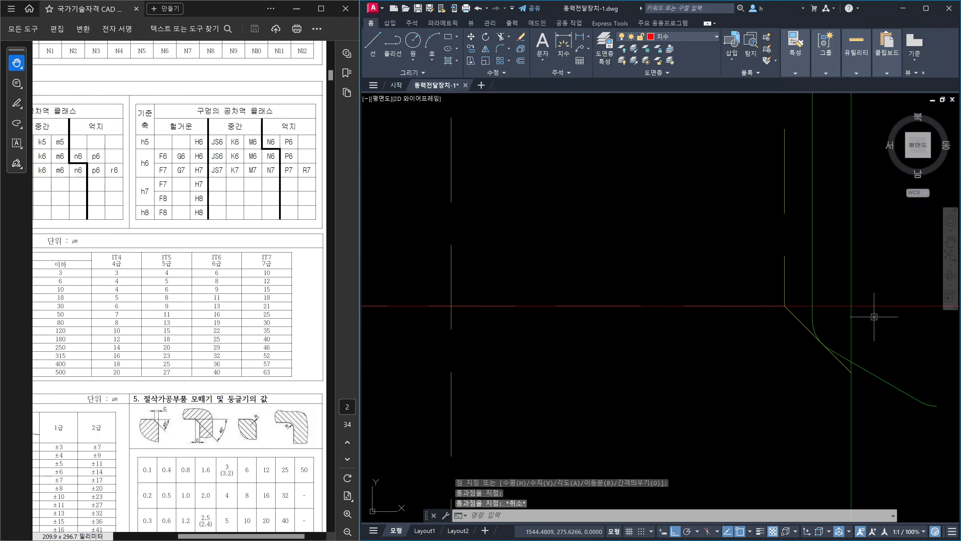
Step: Offset the horizontal construction line 1.5 mm downward, toward the outer end of the shoulder profile's slanted edge
text(o)
key(Return)
text(1.5)
key(Return)
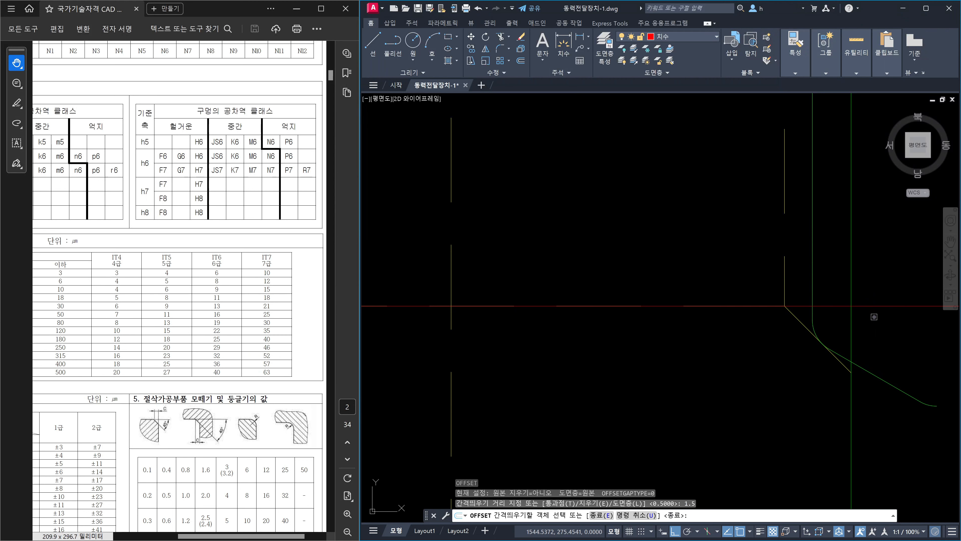
click(899, 304)
click(881, 430)
key(Escape)
scroll(854, 356, down, 5)
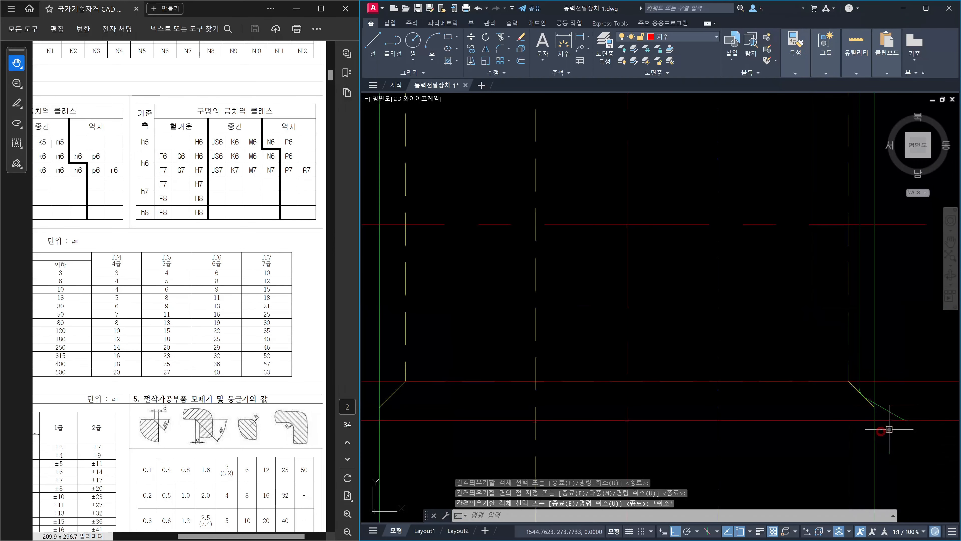
middle_drag(884, 398, 864, 400)
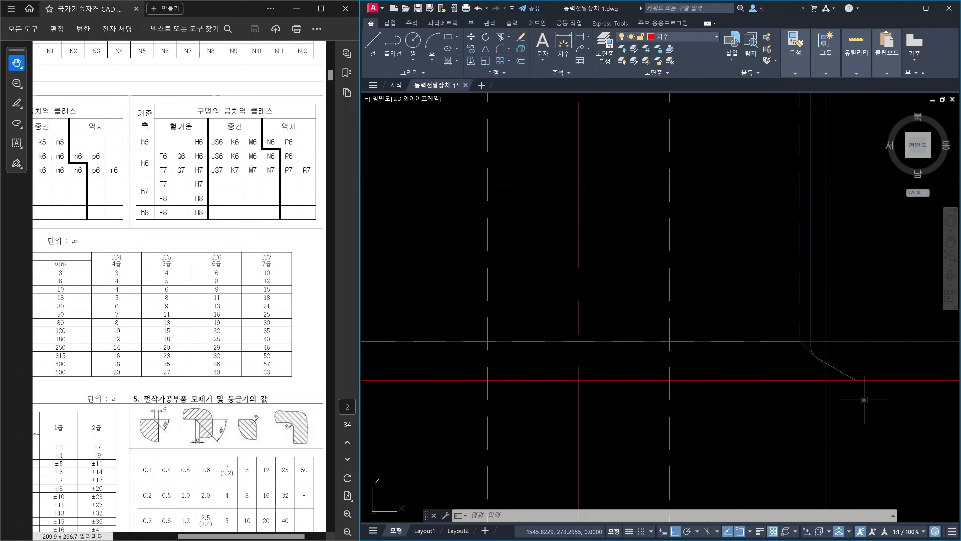
Step: Delete both horizontal construction lines together with the slanted edge and outer fillet at the copied shoulder profile's lower end
scroll(864, 399, down, 5)
key(Escape)
key(Escape)
click(872, 410)
click(857, 370)
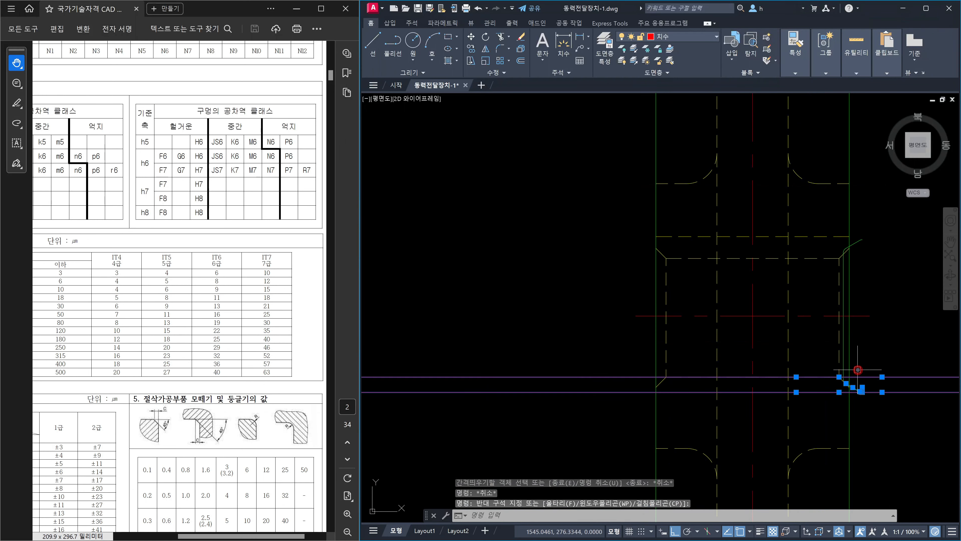
key(Delete)
Step: Delete the rest of the copied shoulder profile from the hub: the upper slanted edge and outer fillet, vertical edge and inner fillets
scroll(867, 250, up, 4)
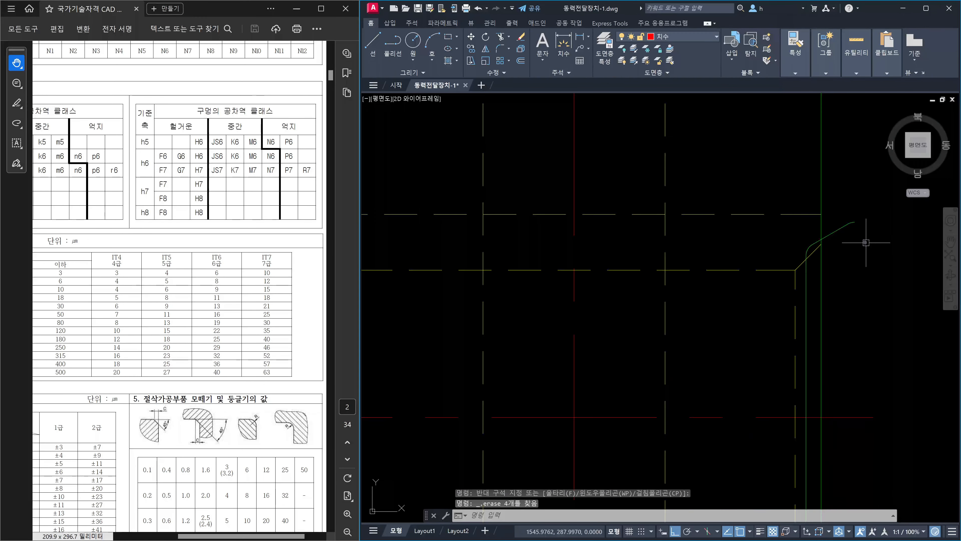
click(866, 242)
click(832, 196)
key(Delete)
scroll(805, 231, up, 3)
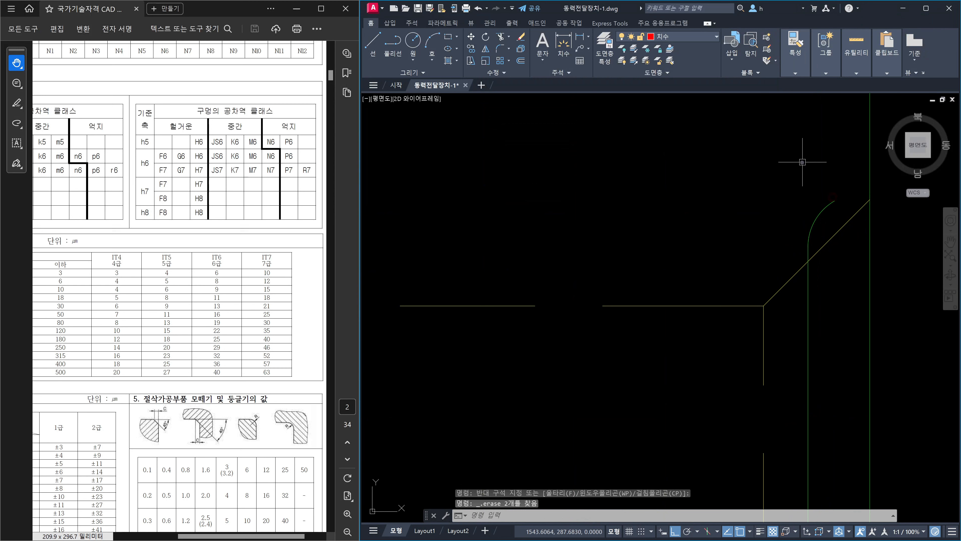
click(802, 170)
scroll(809, 181, down, 5)
scroll(848, 342, up, 2)
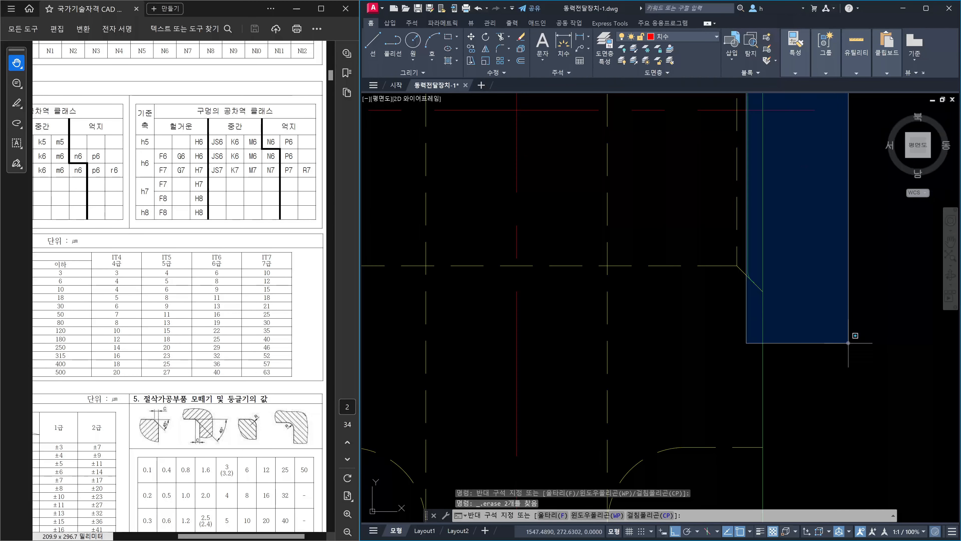
click(848, 342)
scroll(847, 341, down, 2)
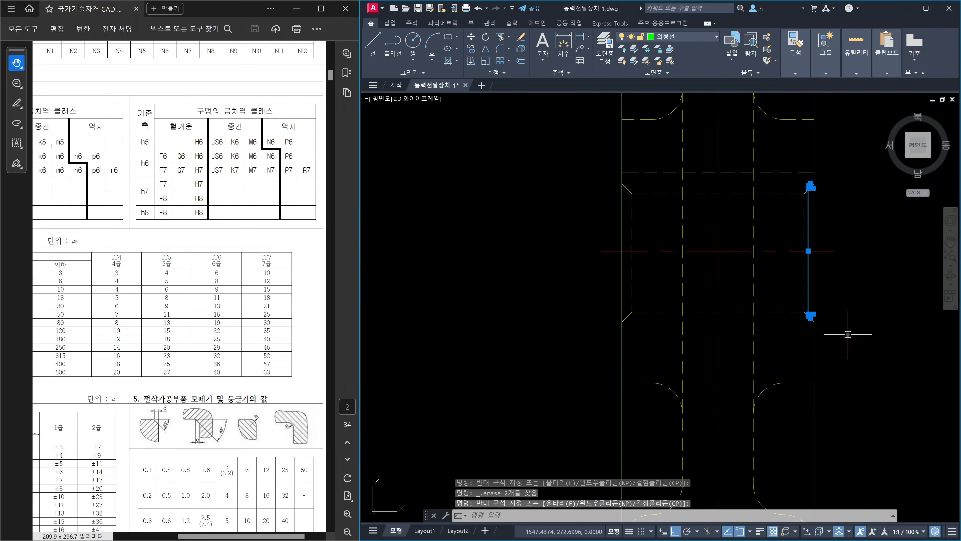
key(Delete)
scroll(848, 334, down, 4)
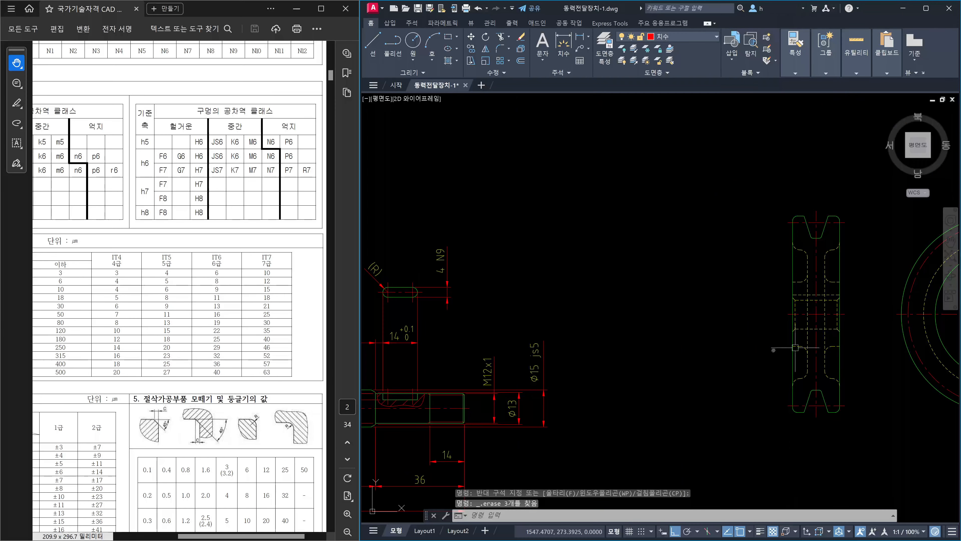
Step: Examine the dimensioned shaft, the pulley hub in the assembly section and the pulley's part views
scroll(649, 348, up, 3)
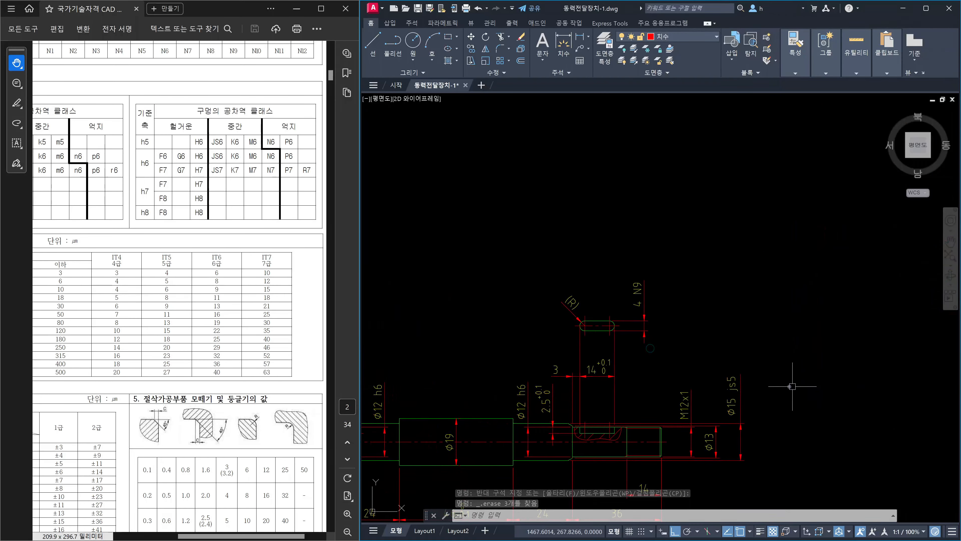
middle_drag(673, 373, 813, 335)
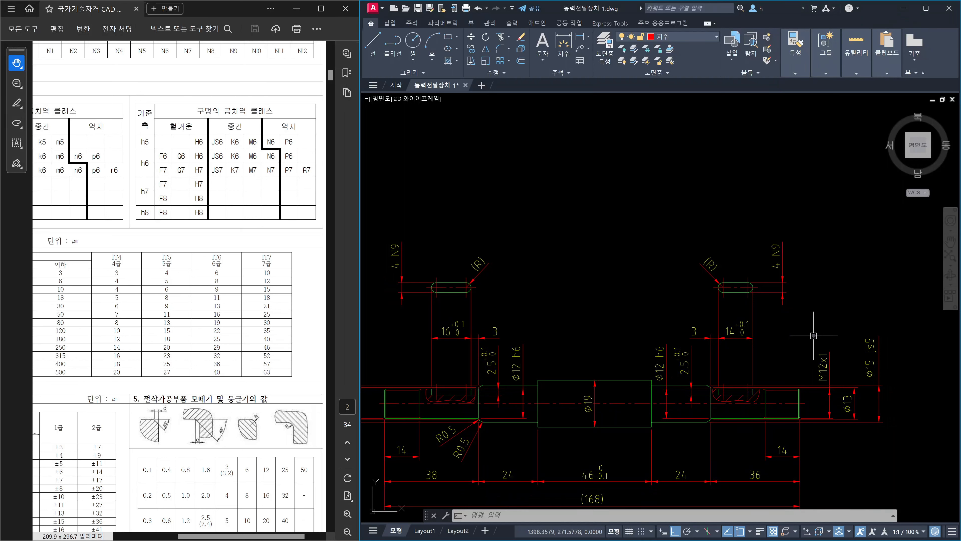
scroll(813, 335, down, 6)
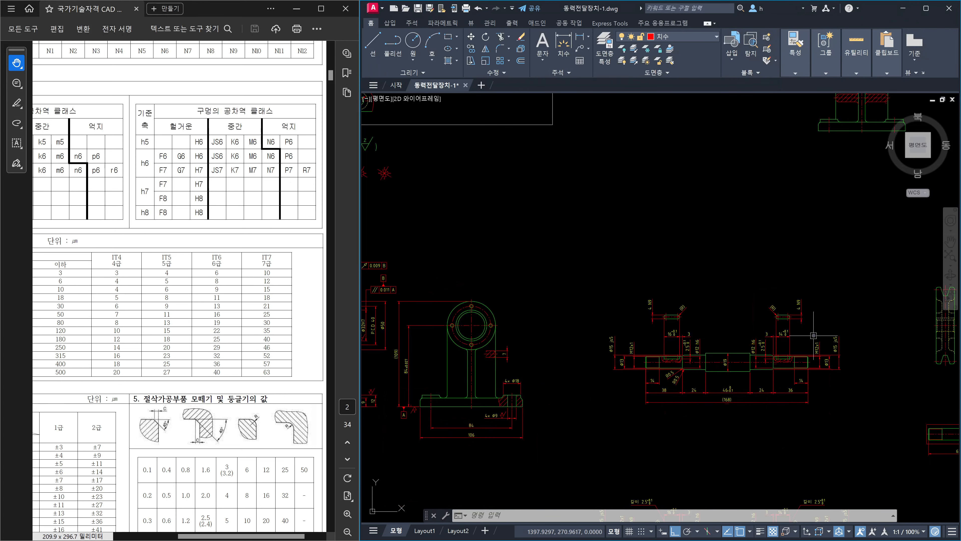
scroll(570, 163, up, 8)
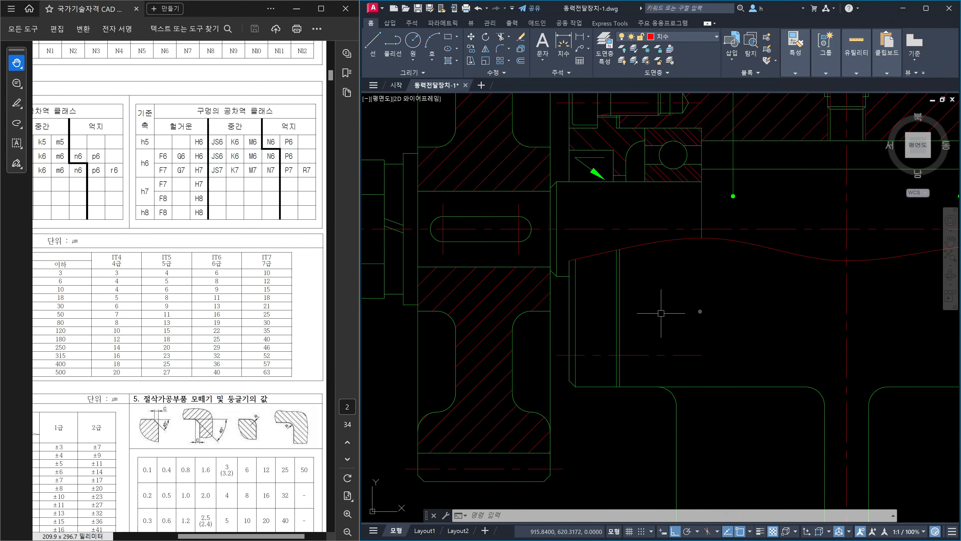
scroll(564, 318, down, 5)
scroll(581, 315, up, 3)
scroll(681, 345, up, 4)
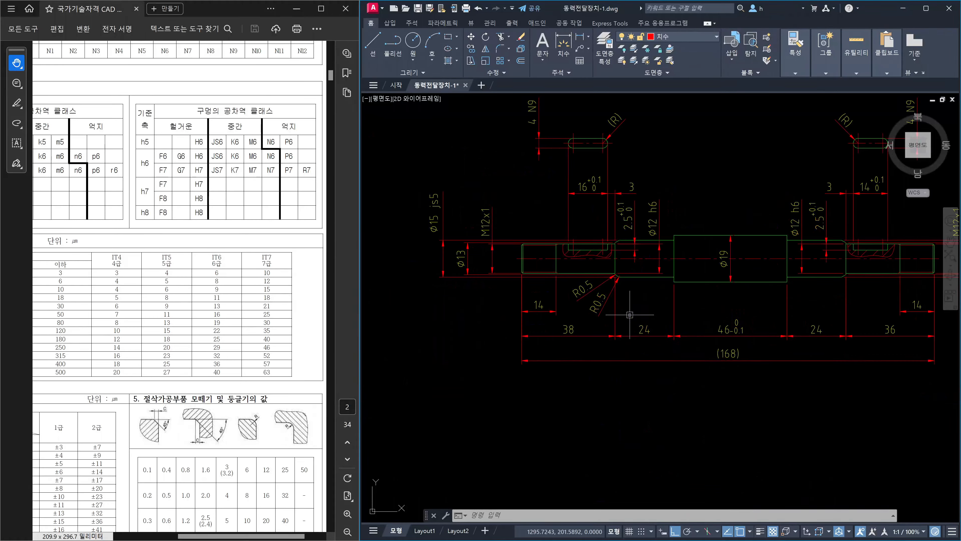
scroll(552, 293, down, 4)
scroll(572, 293, up, 3)
middle_drag(515, 315, 761, 325)
scroll(442, 303, up, 3)
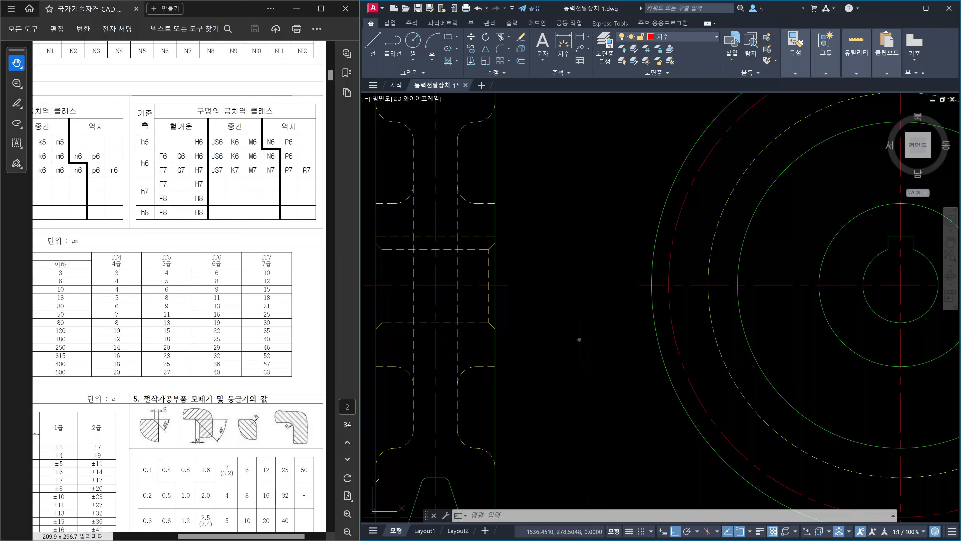
scroll(581, 341, down, 3)
middle_drag(441, 345, 750, 329)
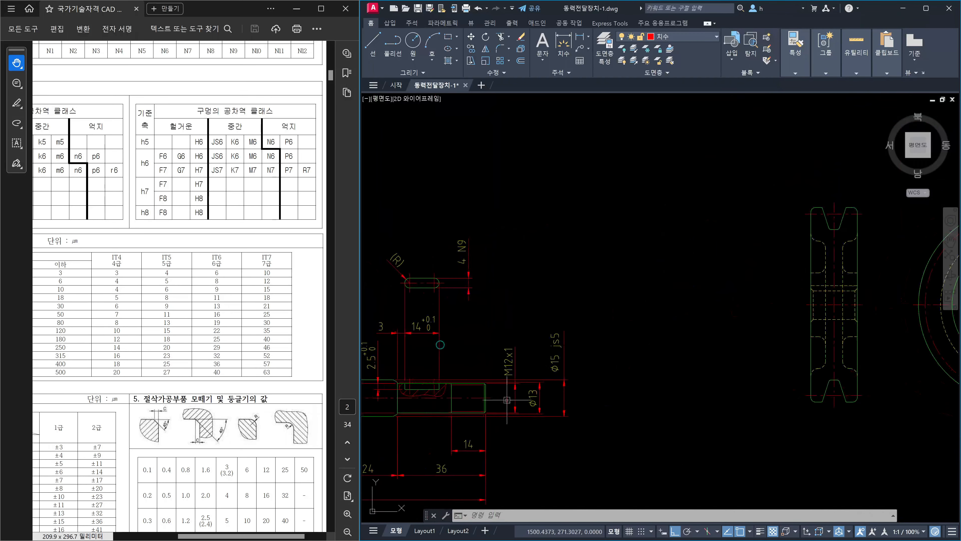
Step: Measure the vertical distance from the right shoulder's lower inner fillet end to the adjoining shaft edge with a linear dimension, without placing it
middle_drag(461, 416, 586, 391)
scroll(586, 386, up, 10)
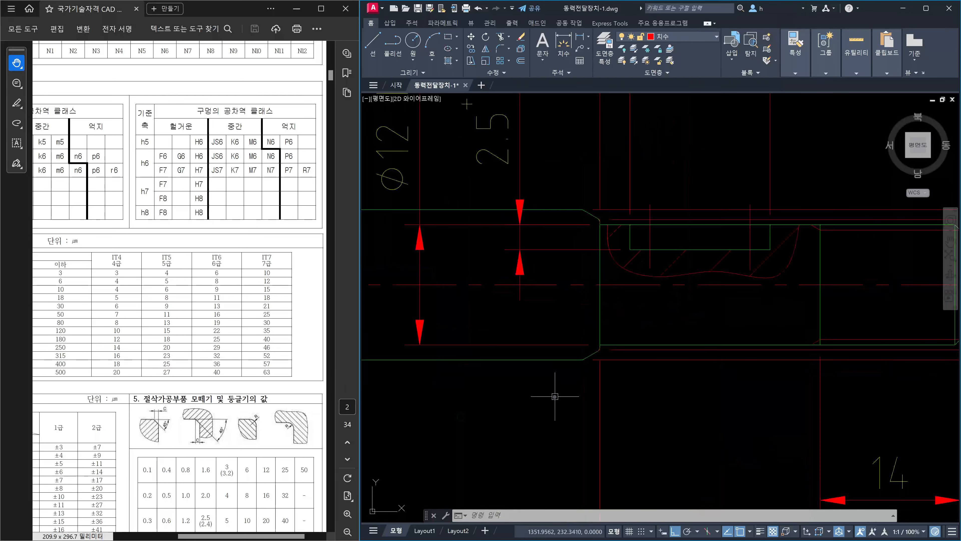
scroll(604, 348, up, 3)
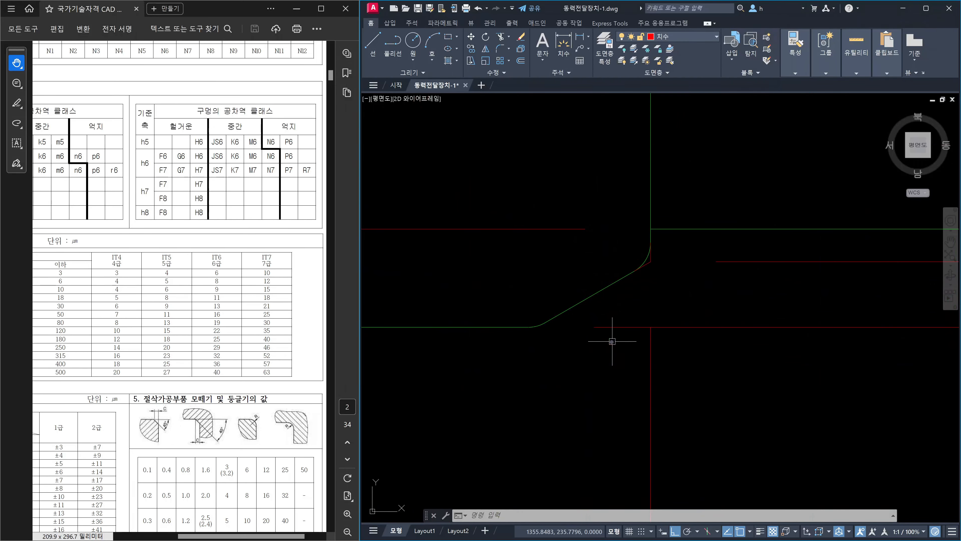
text(dli)
key(Return)
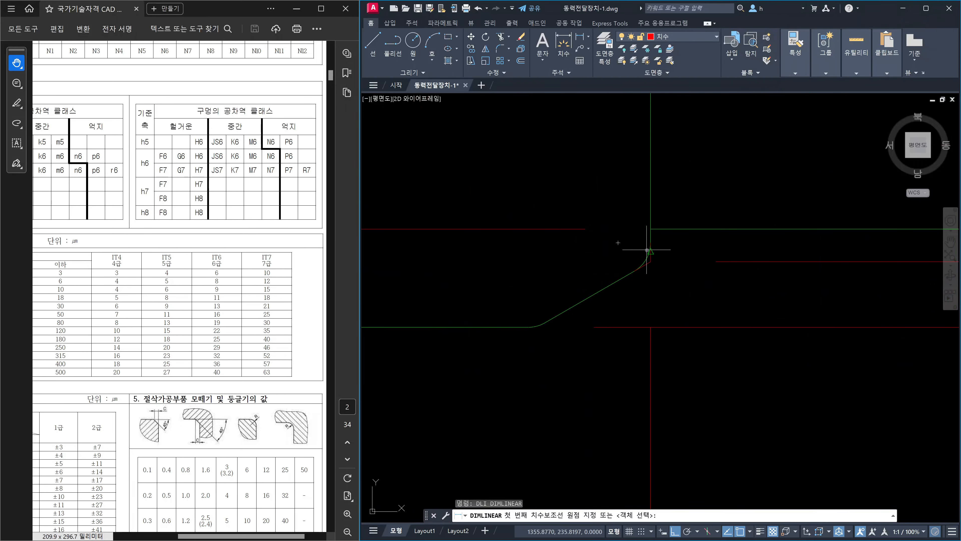
click(650, 250)
click(650, 229)
scroll(740, 299, down, 5)
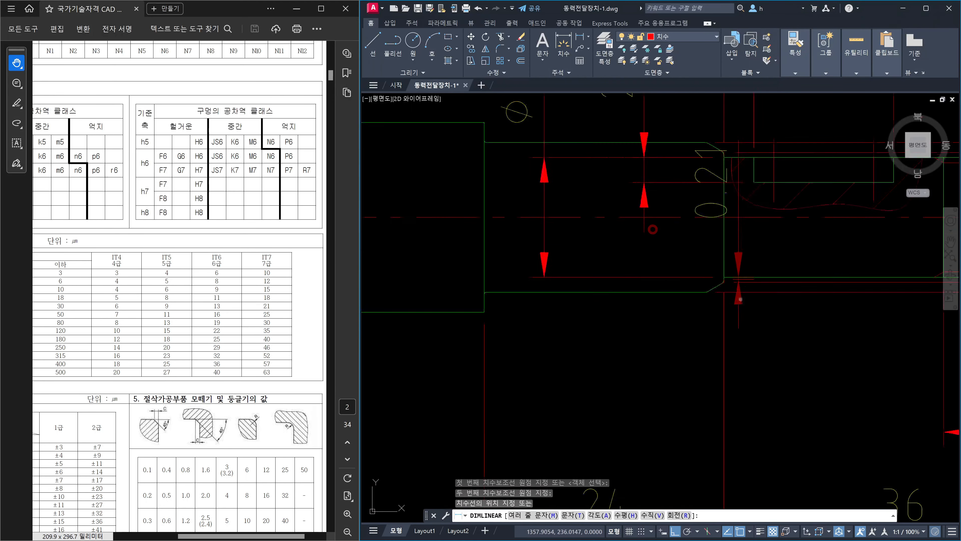
scroll(740, 299, down, 3)
key(Escape)
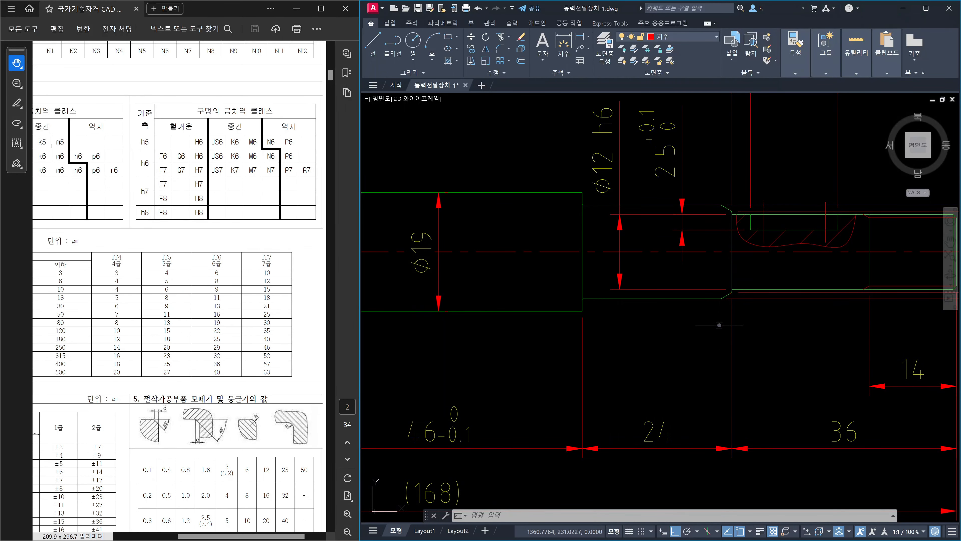
Step: Highlight the upper and lower edges of the shaft section between the Ø19 section and the right shoulder, then clear the selection
scroll(719, 325, down, 4)
scroll(712, 325, up, 5)
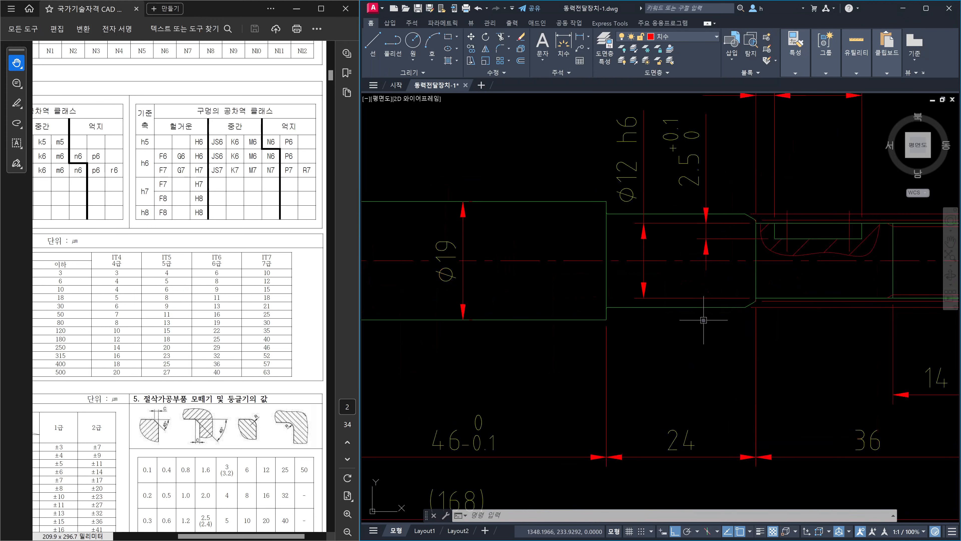
click(700, 307)
click(680, 214)
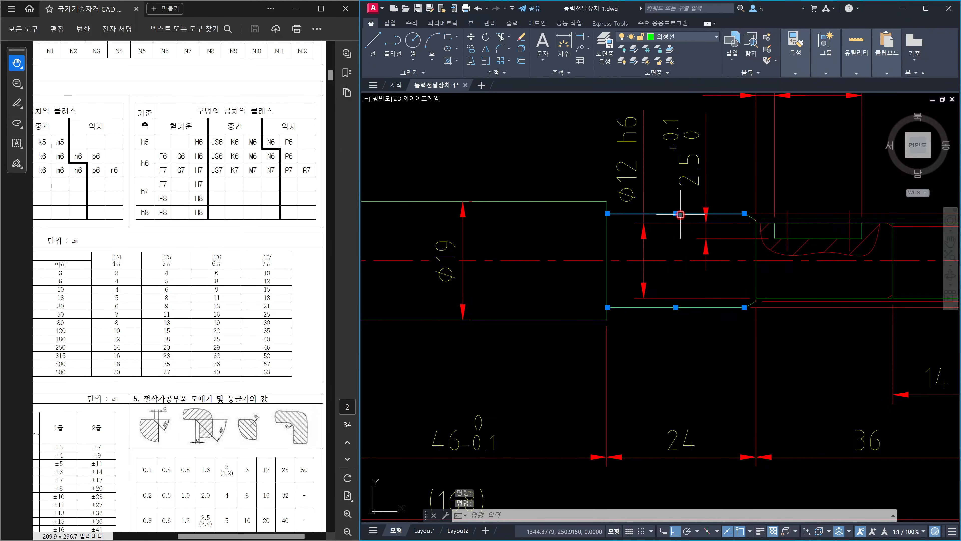
scroll(697, 247, down, 2)
scroll(696, 247, down, 1)
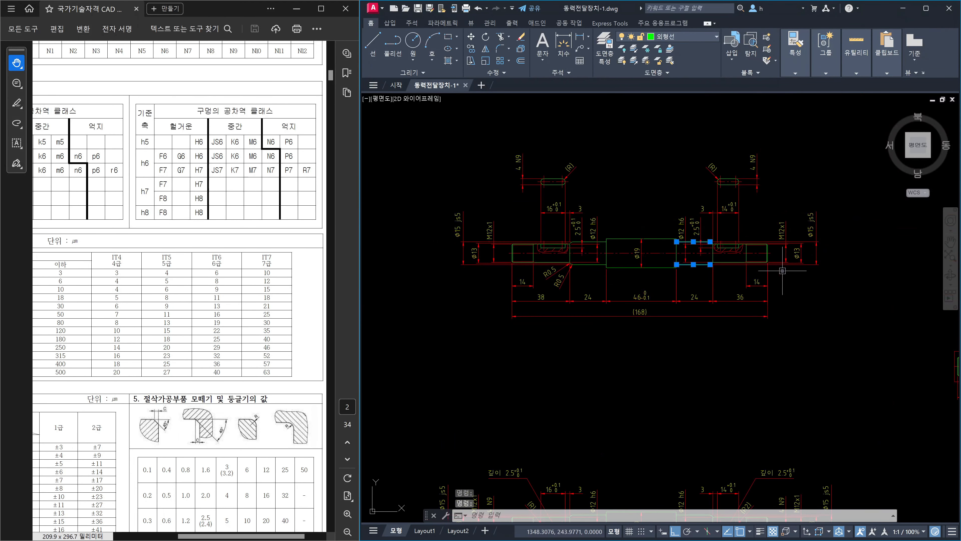
scroll(782, 271, down, 1)
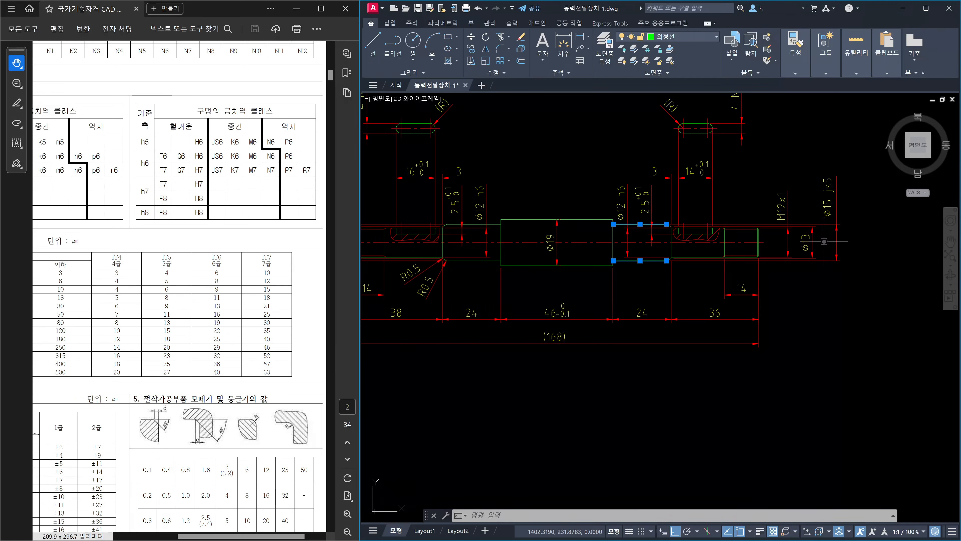
key(Escape)
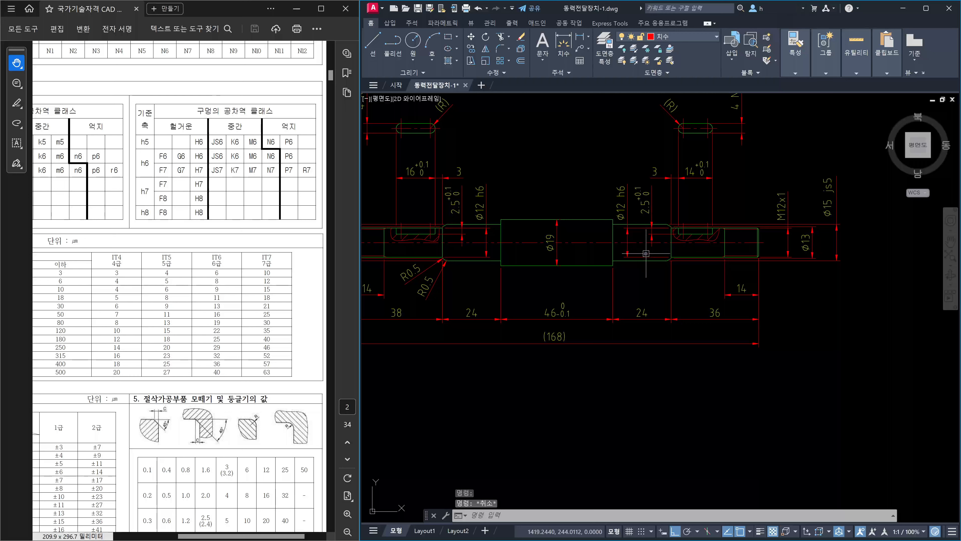
Step: Examine the dimensioned shaft views and the fillets and slanted edge at the right shoulder's lower corner
scroll(683, 266, up, 2)
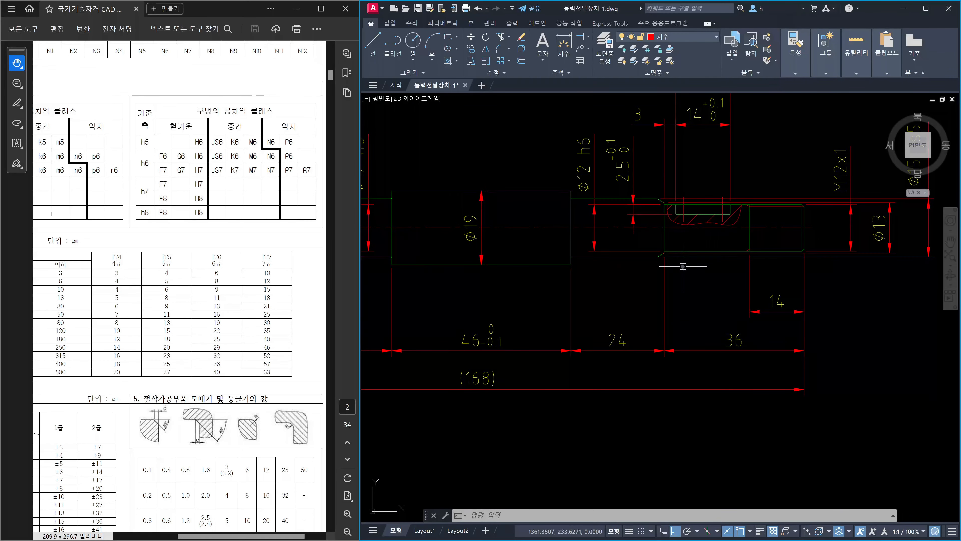
scroll(687, 270, down, 4)
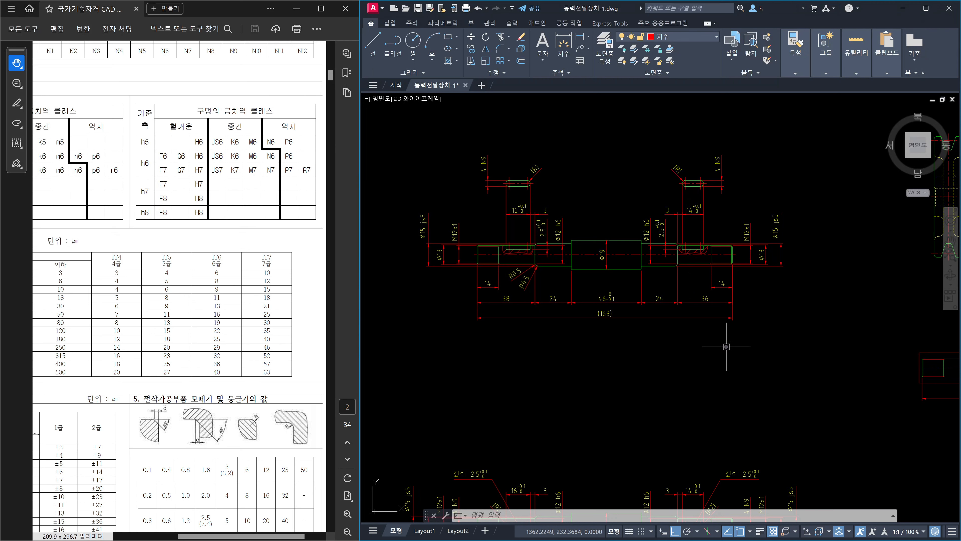
scroll(724, 337, down, 2)
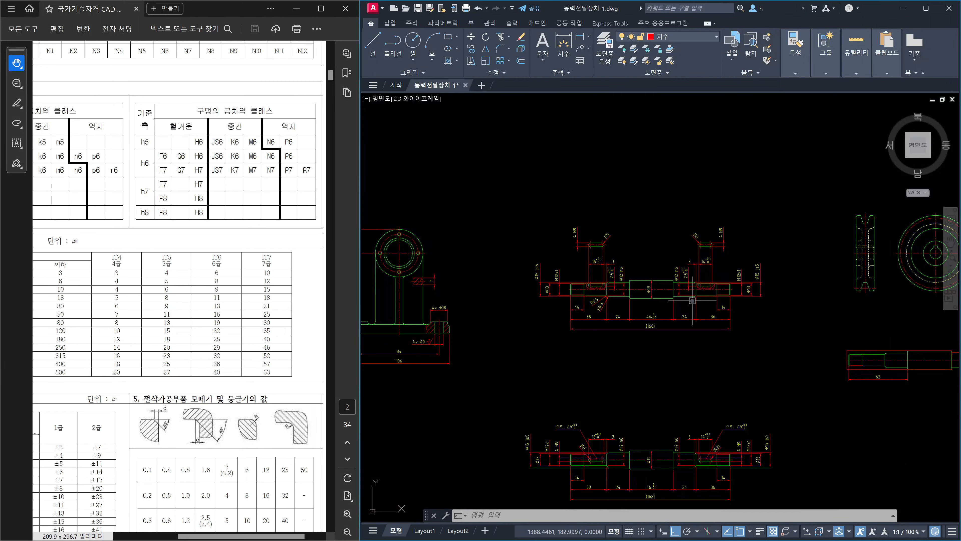
scroll(692, 300, up, 8)
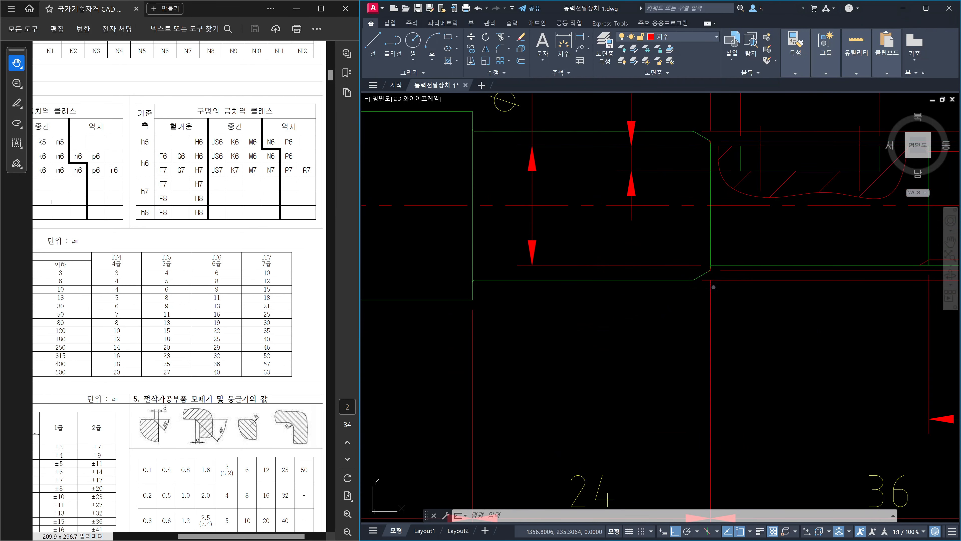
scroll(713, 287, up, 4)
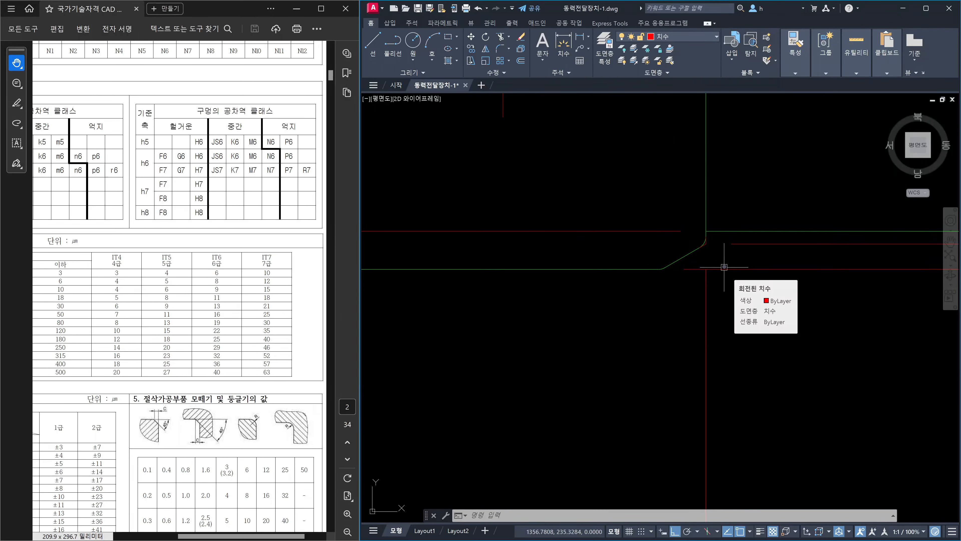
key(Escape)
key(Escape)
scroll(724, 267, down, 5)
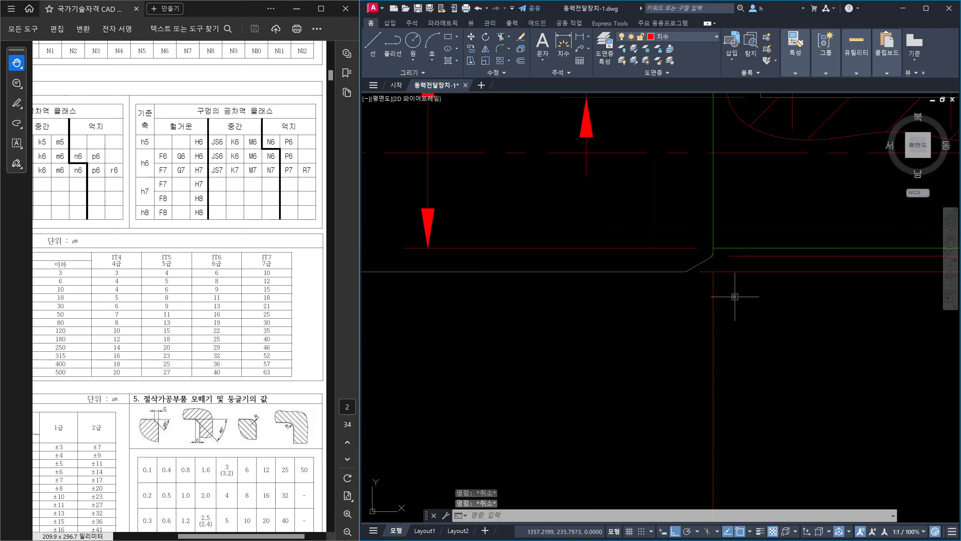
Step: Delete the radius dimension on the outer fillet at the left shoulder's lower corner in the upper shaft view
scroll(735, 297, down, 6)
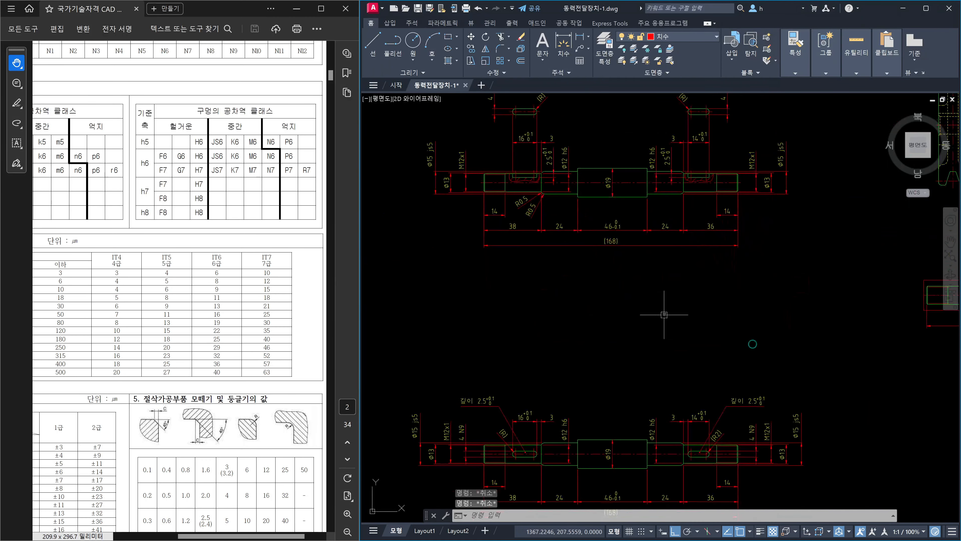
middle_drag(665, 314, 665, 283)
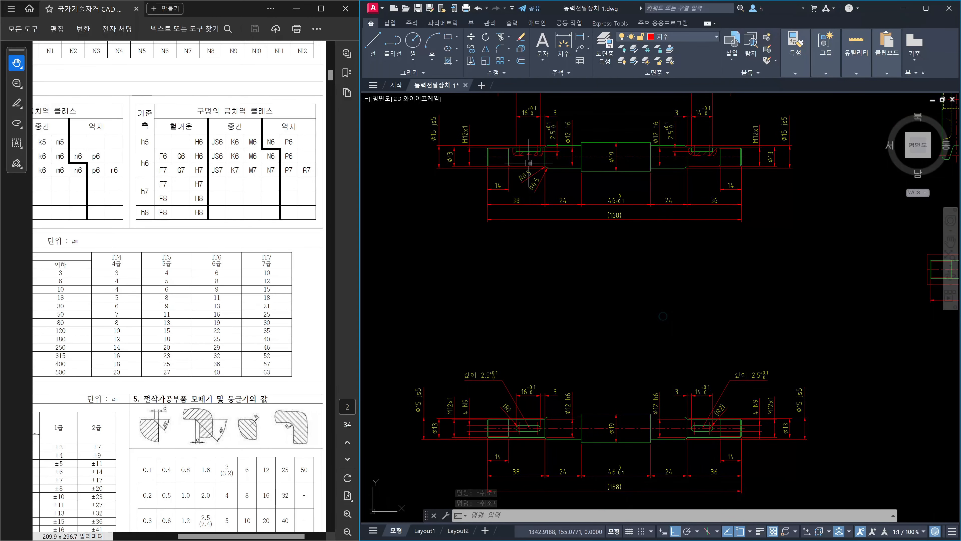
scroll(527, 166, up, 6)
scroll(526, 184, up, 2)
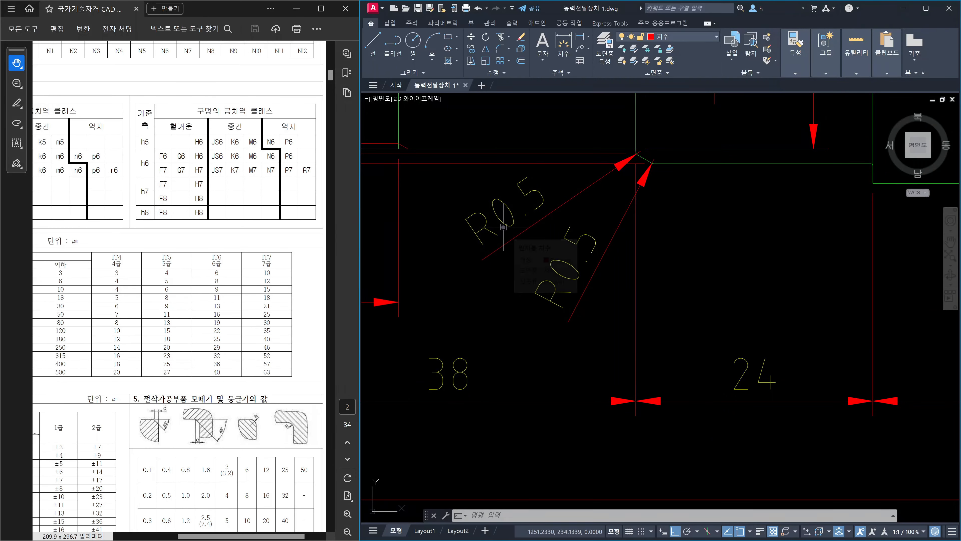
click(603, 315)
click(540, 272)
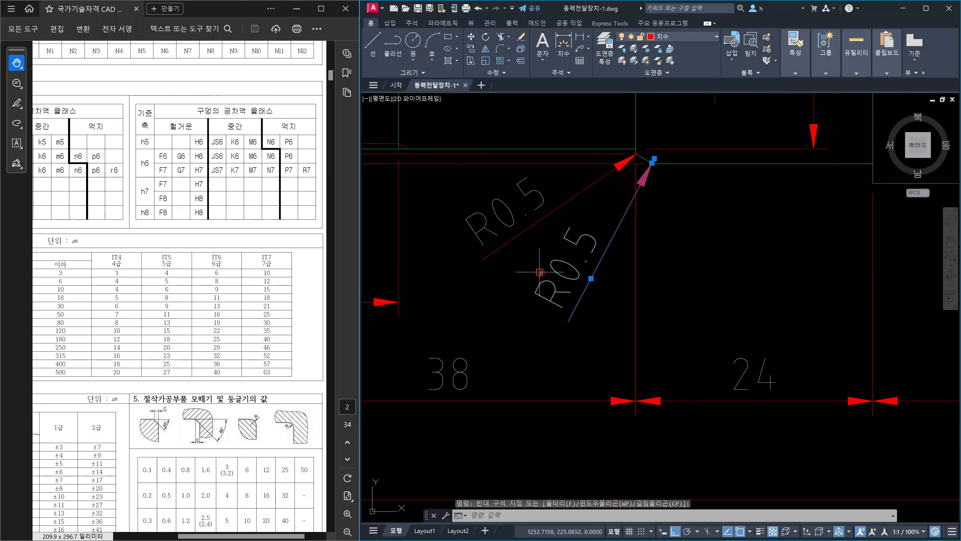
key(Delete)
key(Escape)
Step: Change the radius dimension on the left shoulder's inner fillet to read 4x R0.5
click(514, 225)
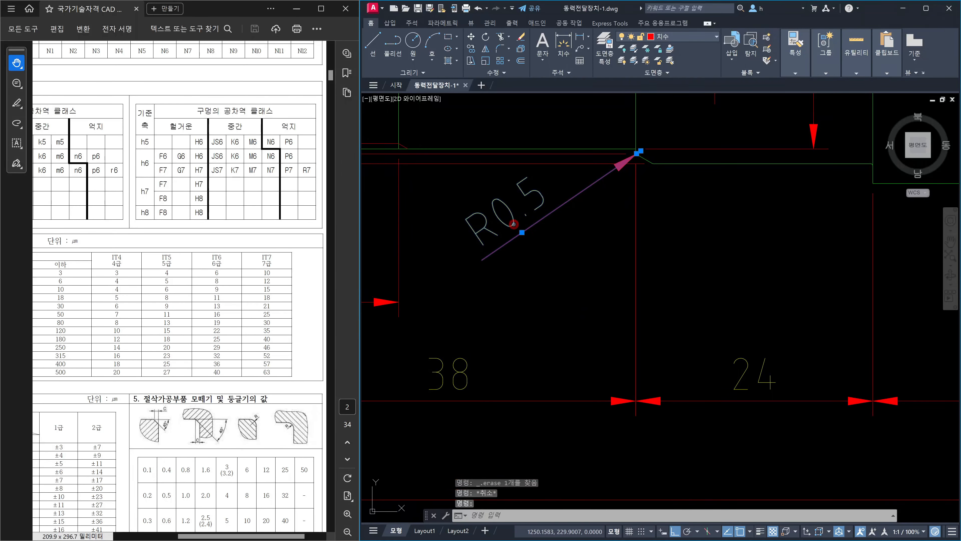
double_click(514, 225)
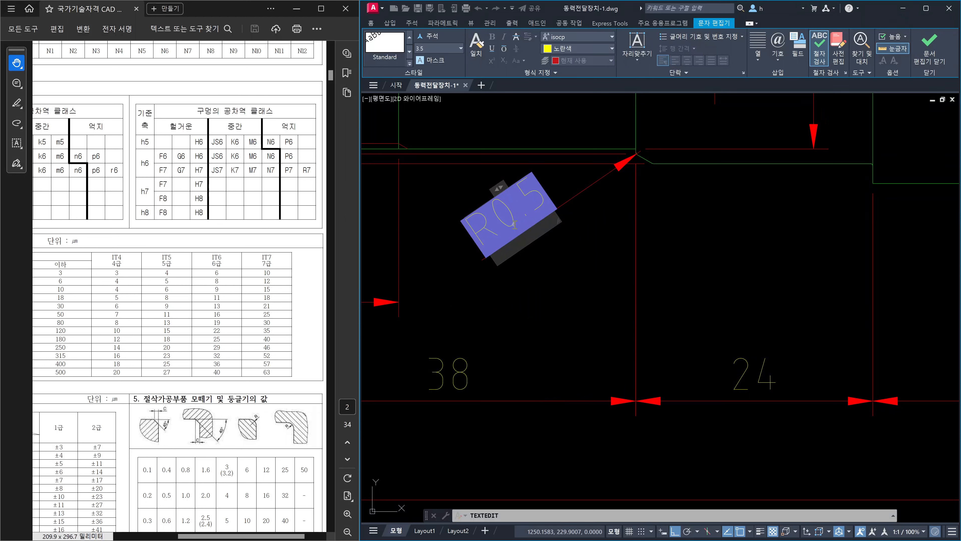
text(4X)
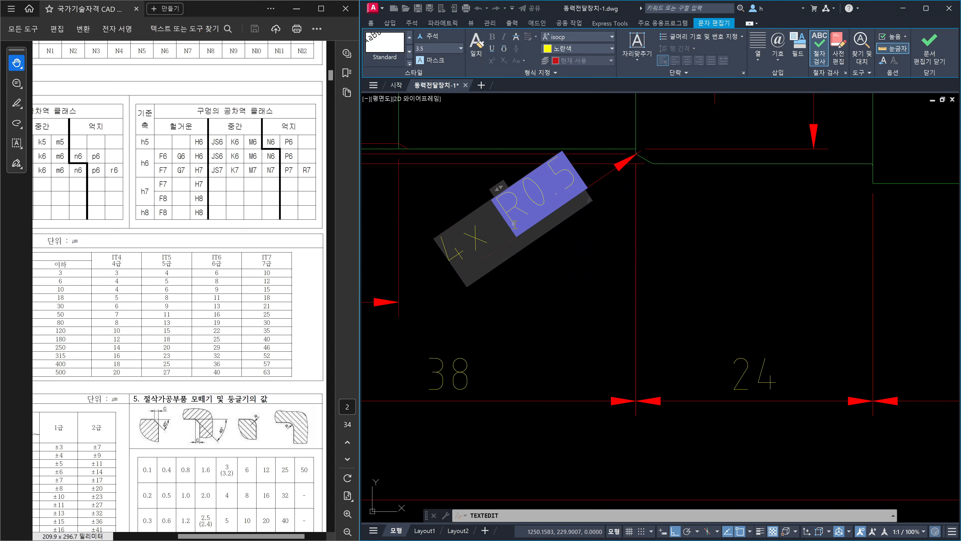
click(590, 302)
key(Escape)
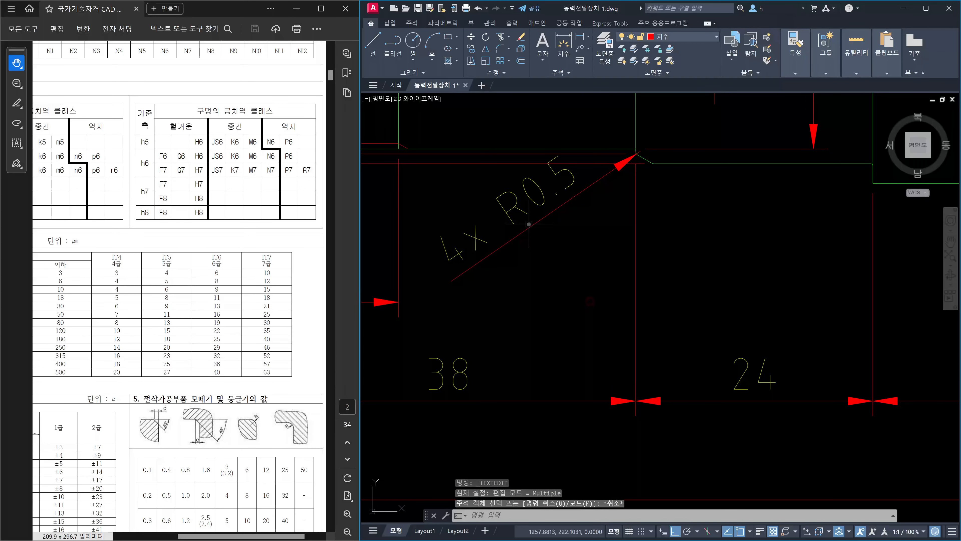
click(531, 225)
click(531, 224)
scroll(530, 226, up, 2)
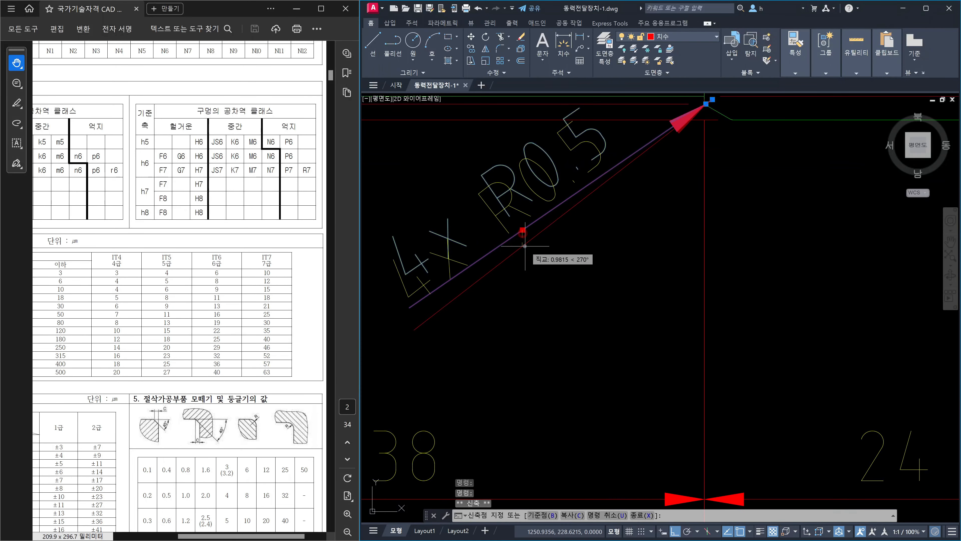
scroll(538, 247, down, 4)
key(Escape)
key(Escape)
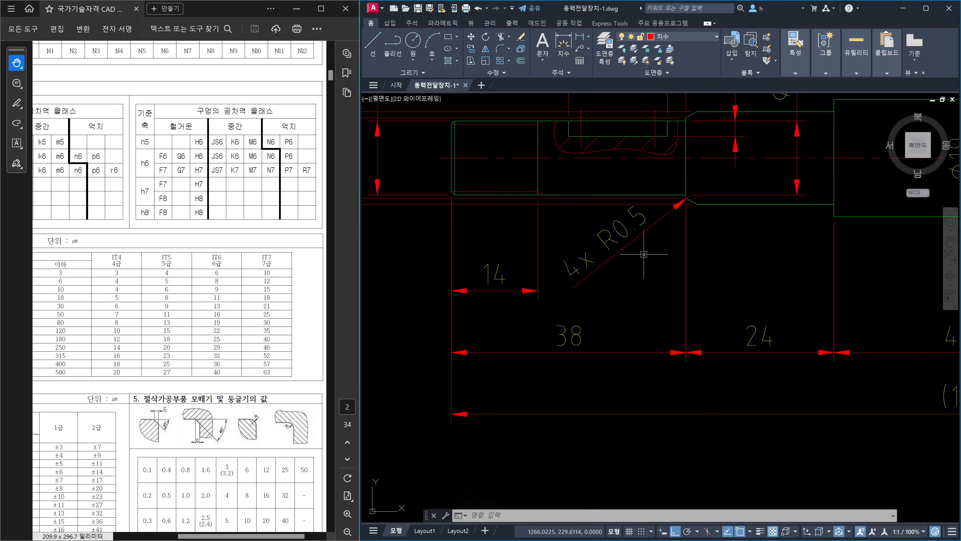
Step: Undo the 4x text edit and the deletion of the left shoulder's outer fillet radius dimension
scroll(673, 267, up, 2)
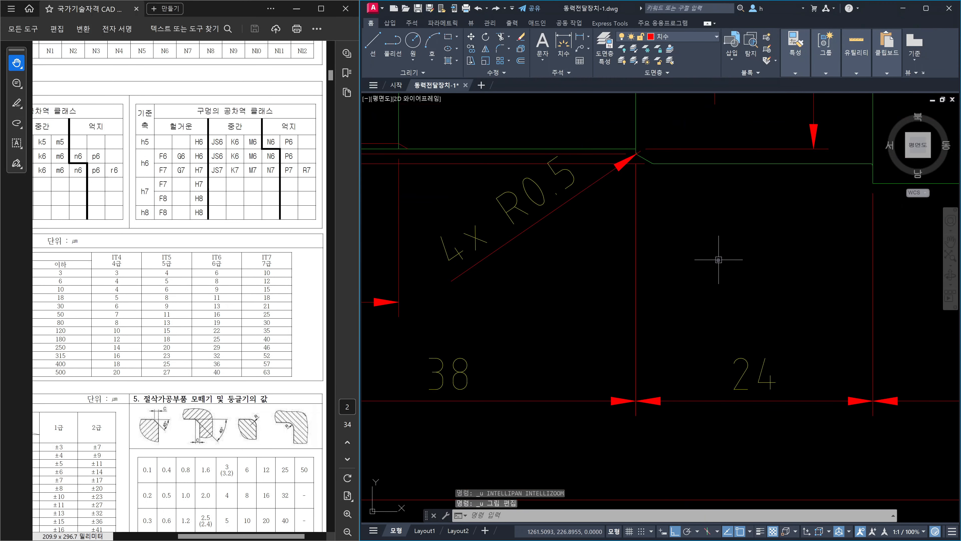
key(ctrl+z)
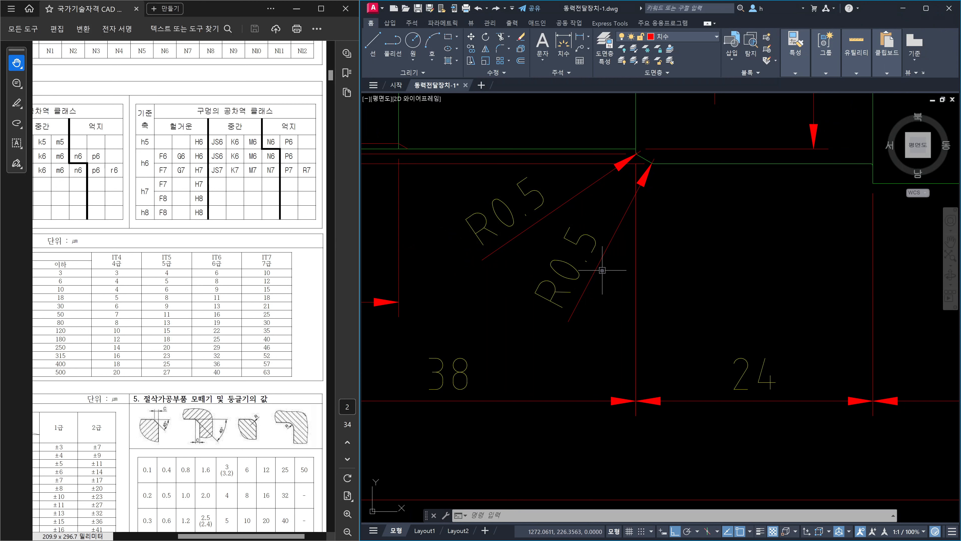
Step: Examine the left shoulder's radius dimensions and the matching fillets at the shaft's right shoulder
scroll(689, 263, down, 4)
middle_drag(801, 284, 685, 302)
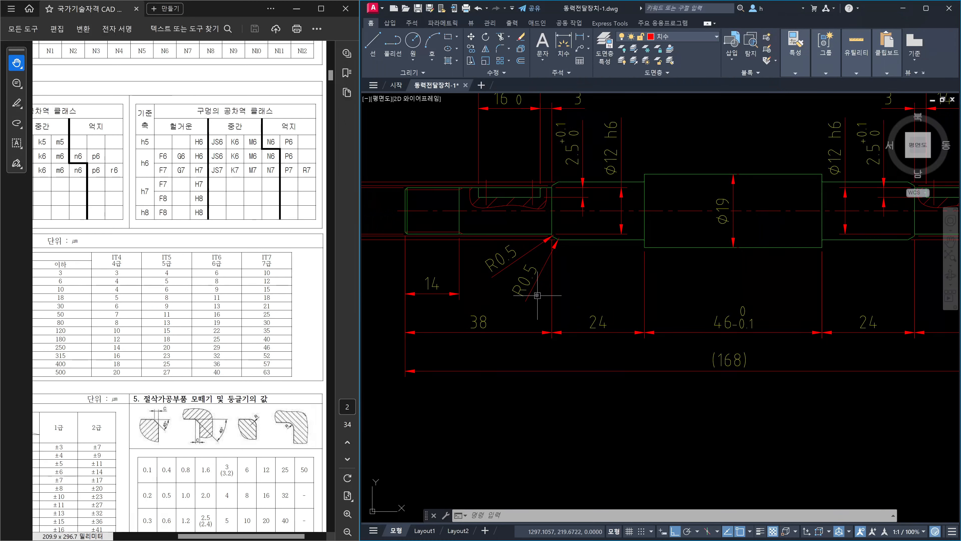
scroll(537, 295, up, 7)
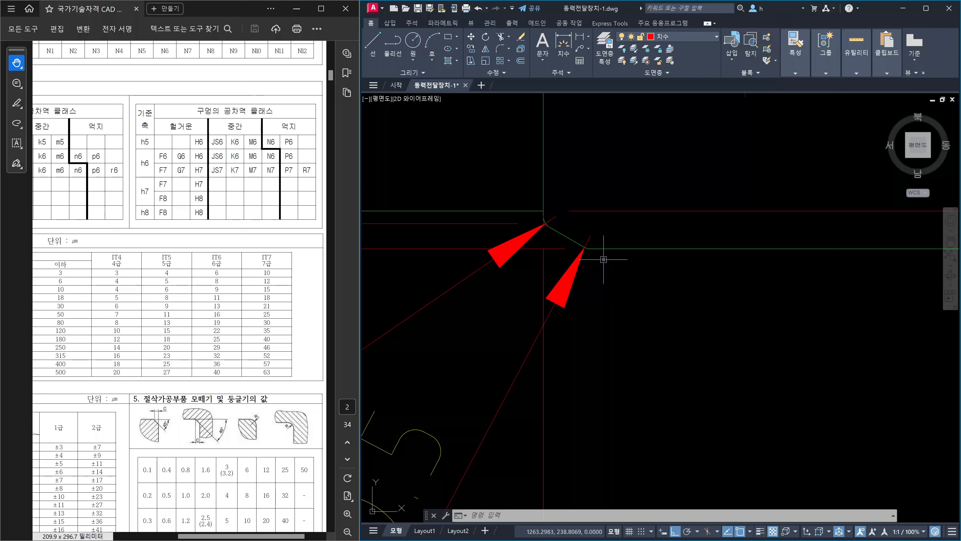
scroll(583, 251, down, 6)
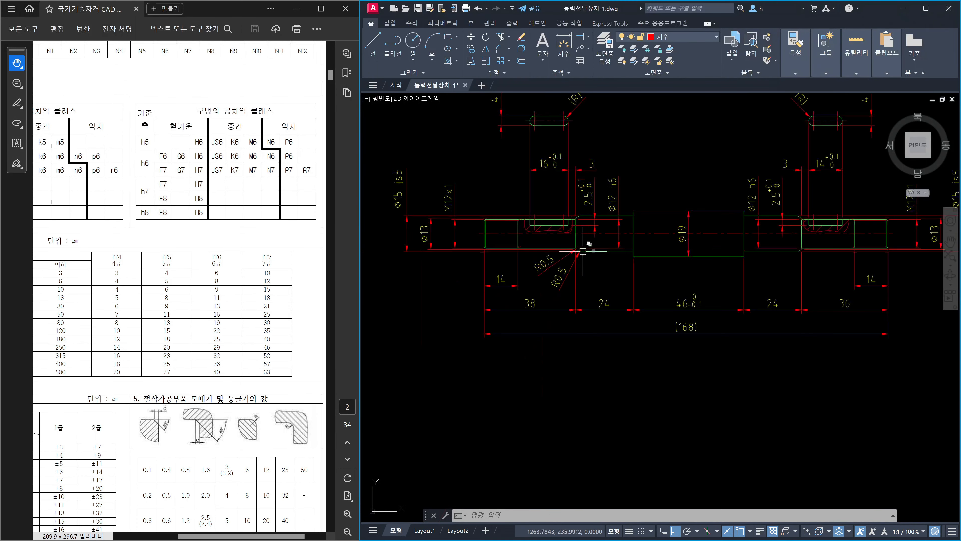
scroll(548, 277, up, 4)
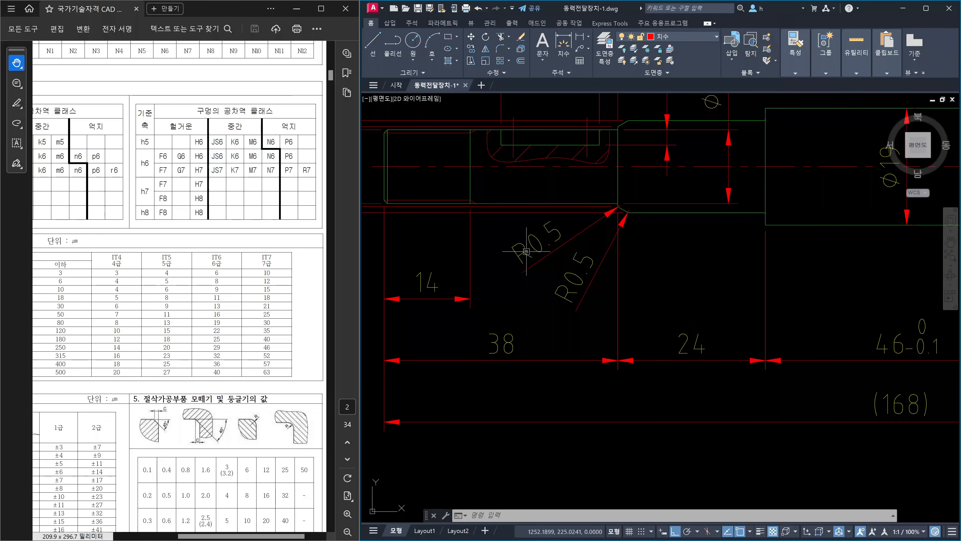
scroll(663, 282, down, 5)
scroll(666, 293, up, 2)
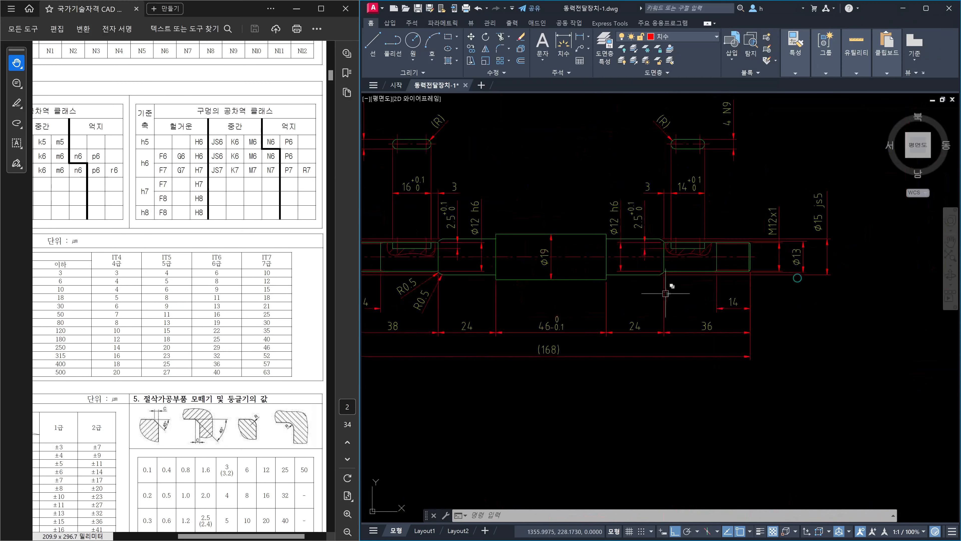
scroll(647, 275, up, 5)
scroll(672, 269, down, 7)
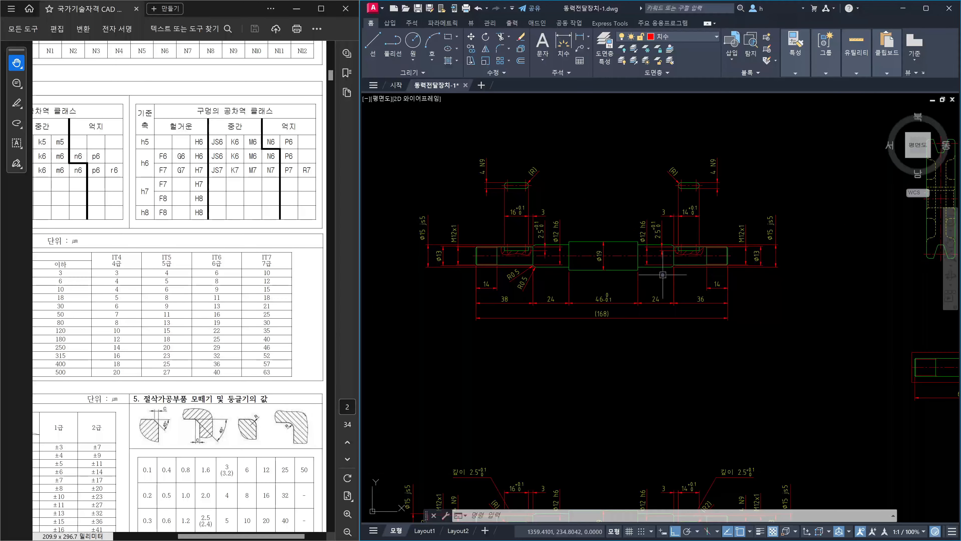
Step: Add a radius dimension to the inner fillet at the right shoulder's lower corner, placing its text diagonally below the shaft
scroll(662, 274, up, 7)
text(dr)
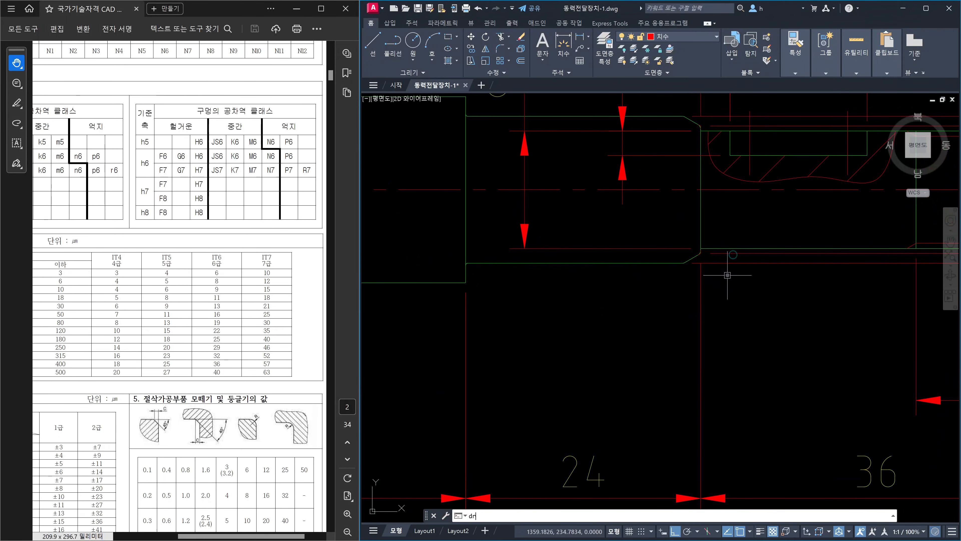
text(a)
key(Return)
scroll(700, 251, up, 6)
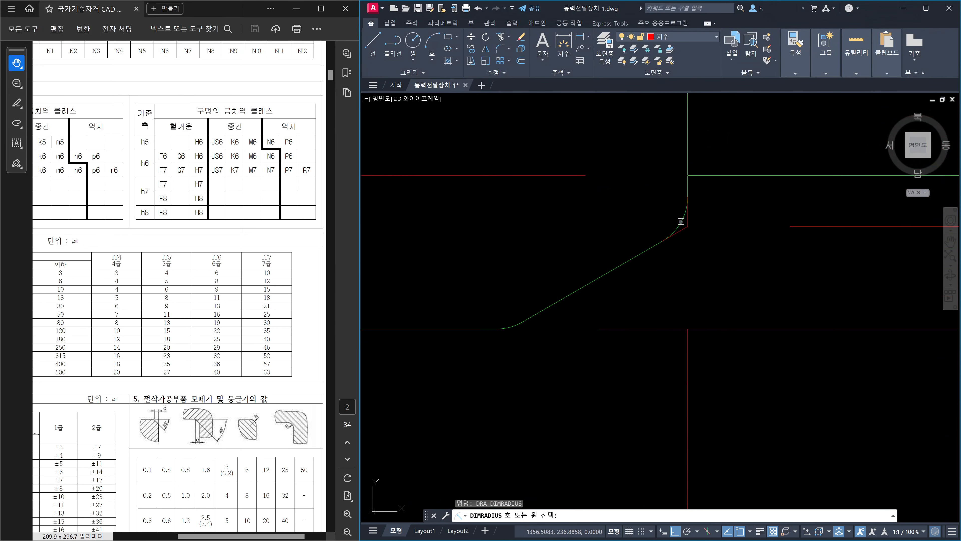
click(680, 222)
scroll(765, 295, down, 4)
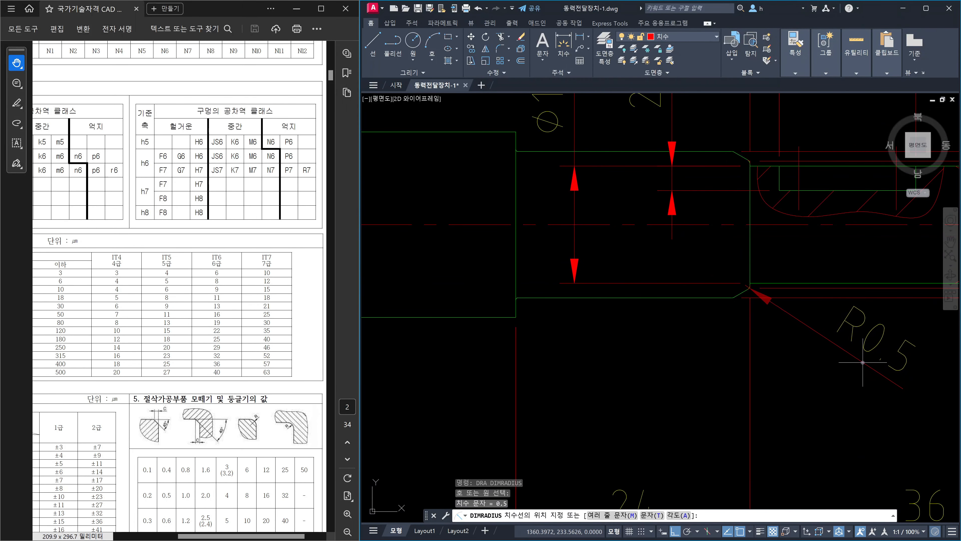
click(862, 362)
Step: Add a radius dimension to the outer fillet at the right shoulder's lower corner, beside the inner fillet's dimension
key(Return)
scroll(730, 307, up, 5)
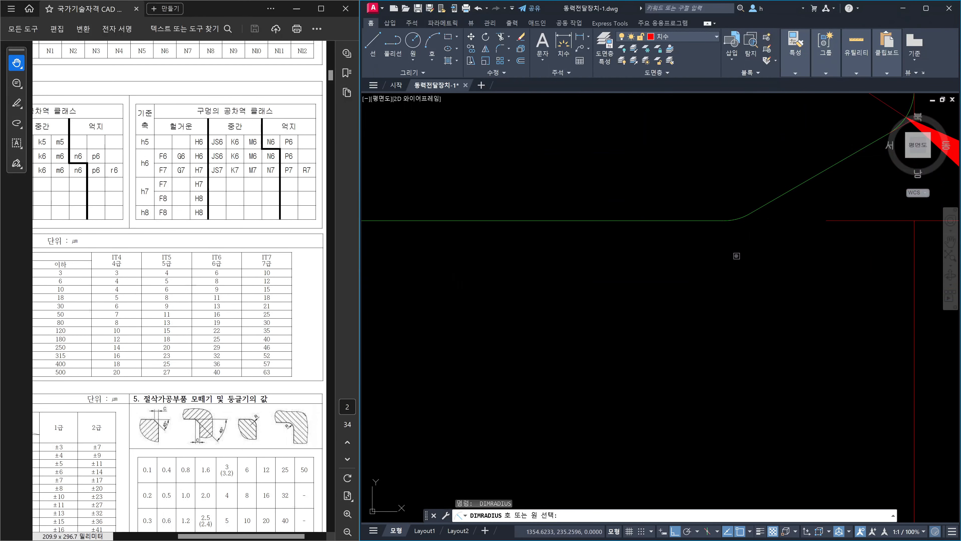
click(738, 221)
scroll(795, 303, down, 5)
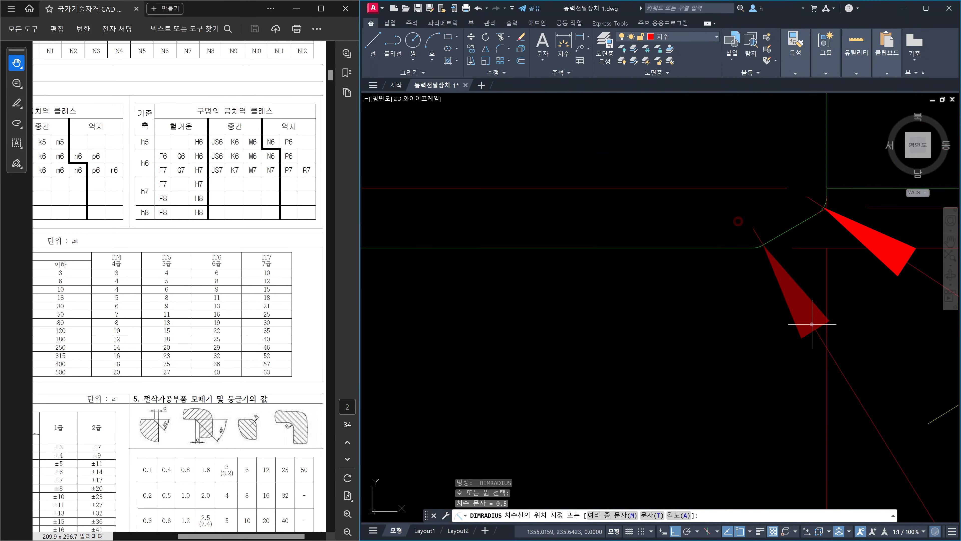
scroll(855, 412, down, 3)
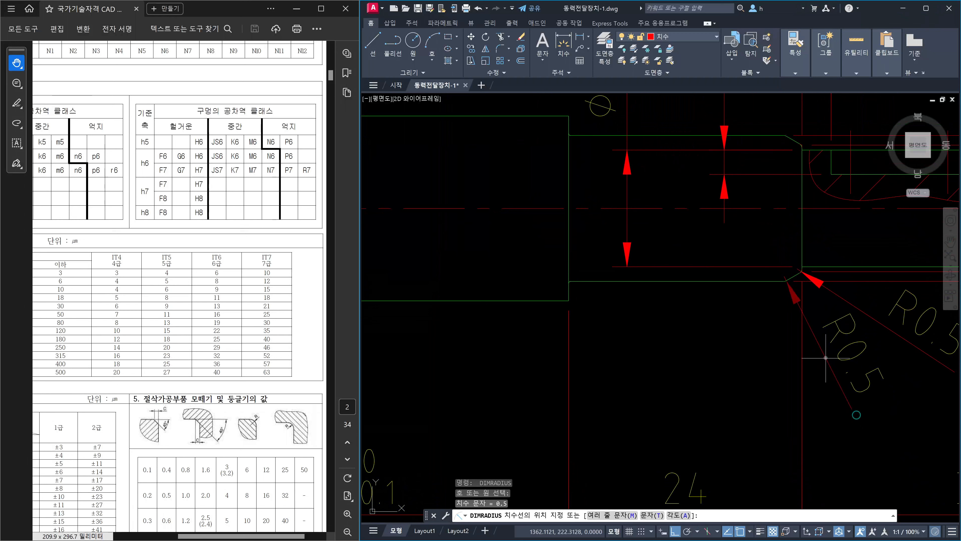
key(Escape)
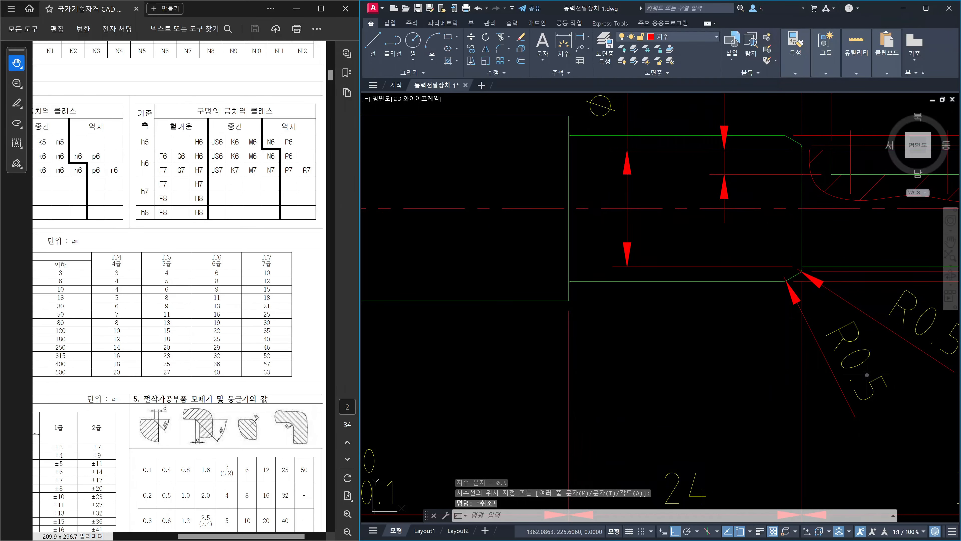
Step: Highlight the centre lines and radius dimension at the right end of the left keyway's plan view, then clear the selection
scroll(867, 373, down, 5)
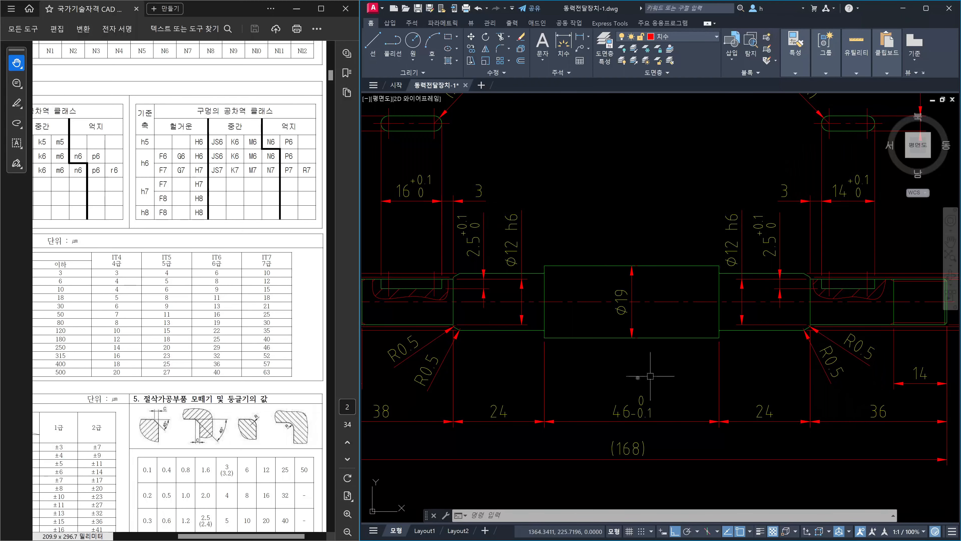
scroll(437, 368, up, 10)
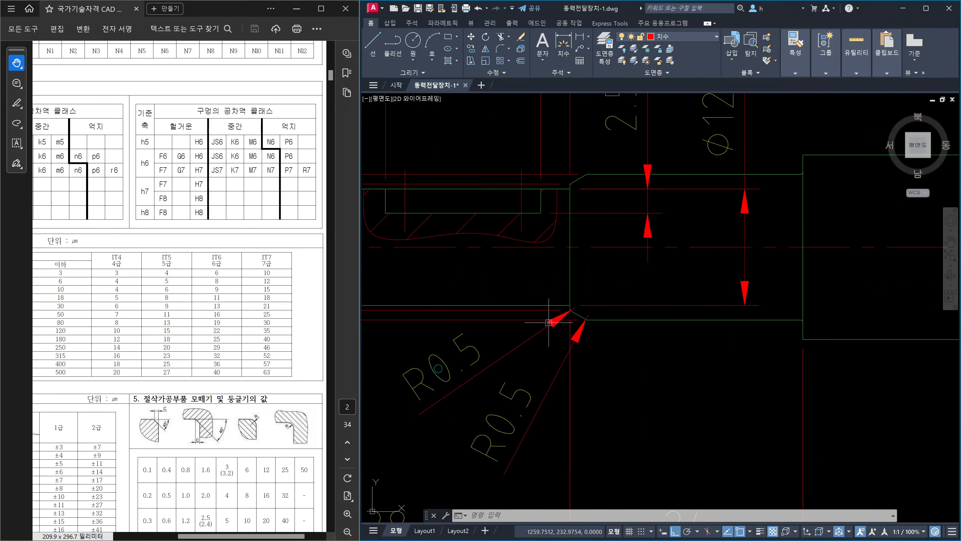
scroll(628, 306, down, 8)
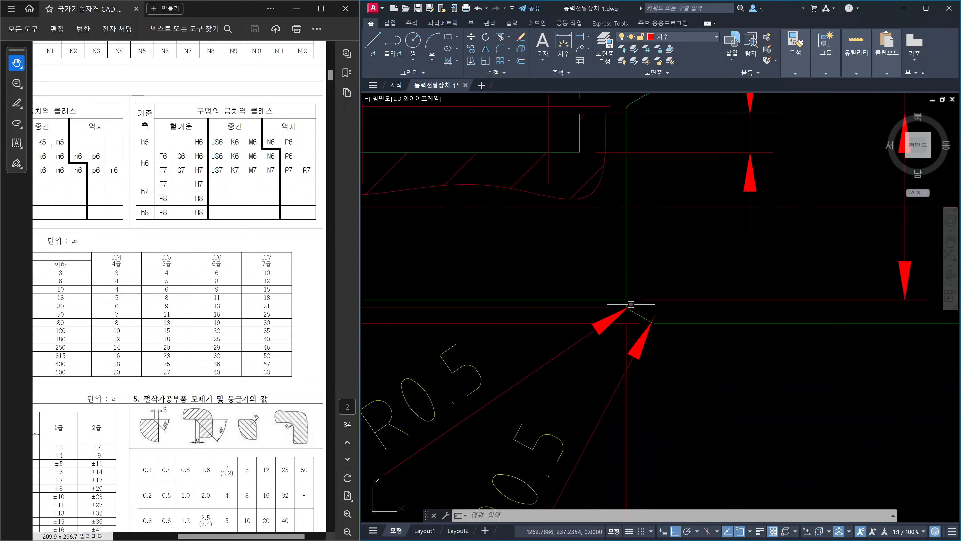
scroll(623, 159, up, 8)
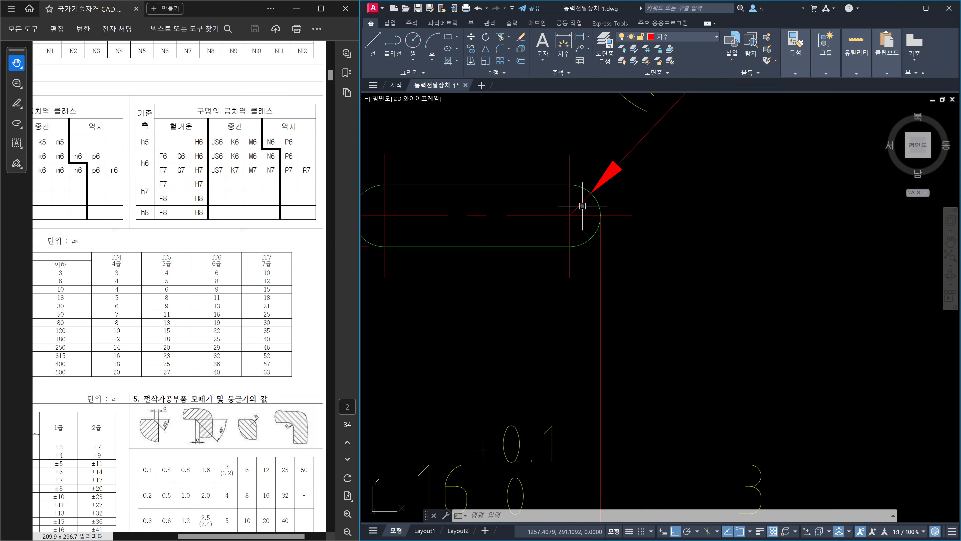
mouse_move(582, 206)
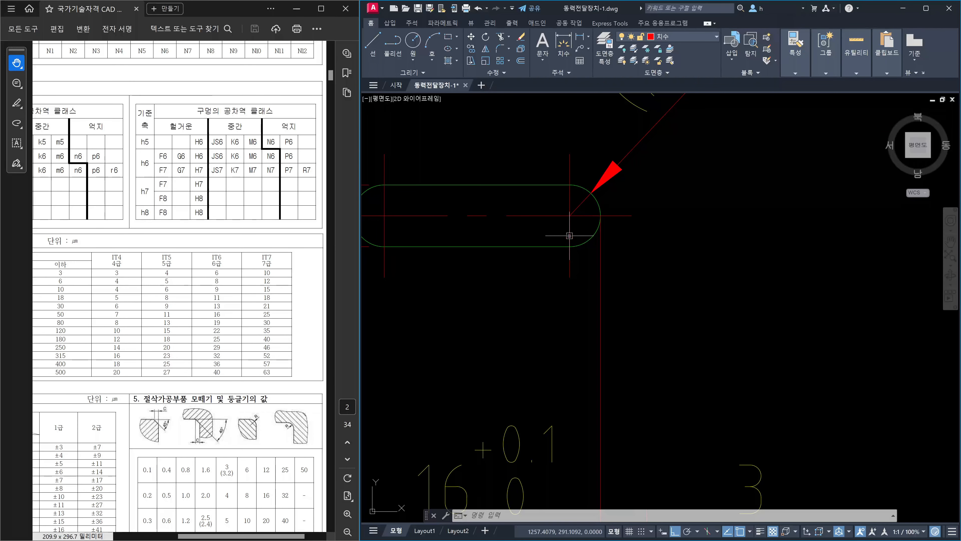
click(570, 236)
click(583, 214)
click(582, 204)
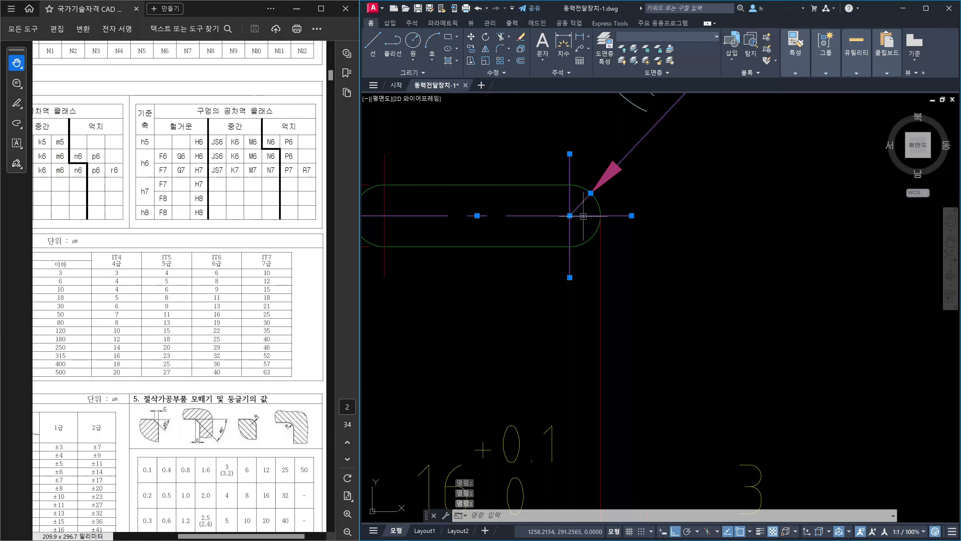
mouse_move(583, 216)
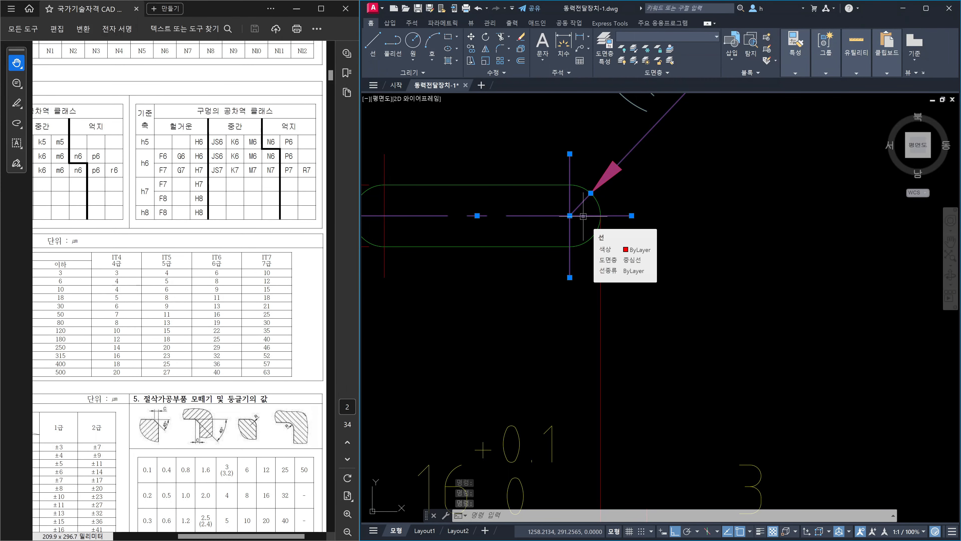
scroll(725, 282, down, 8)
key(Escape)
Step: Examine where the two radius dimensions meet the fillets at the left shoulder's lower corner
scroll(700, 328, up, 10)
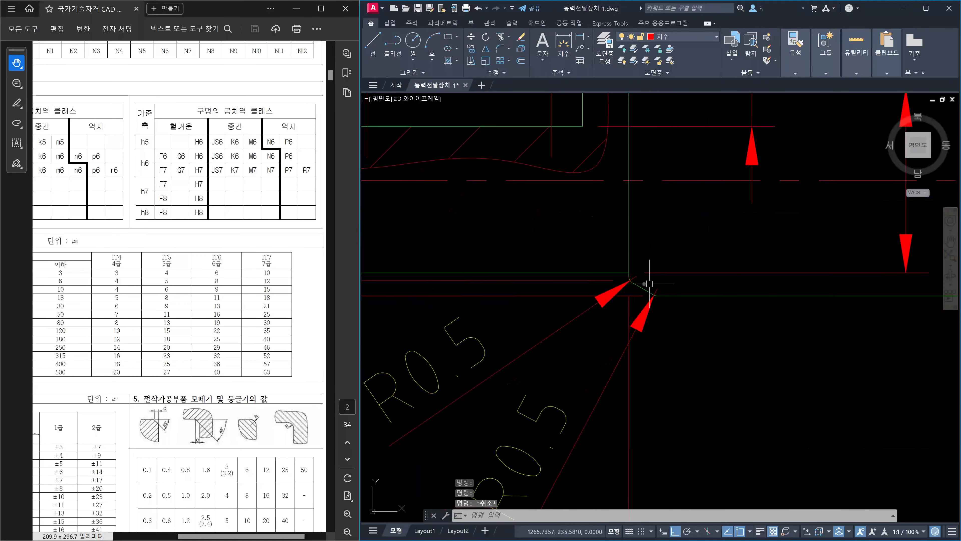
scroll(660, 294, down, 5)
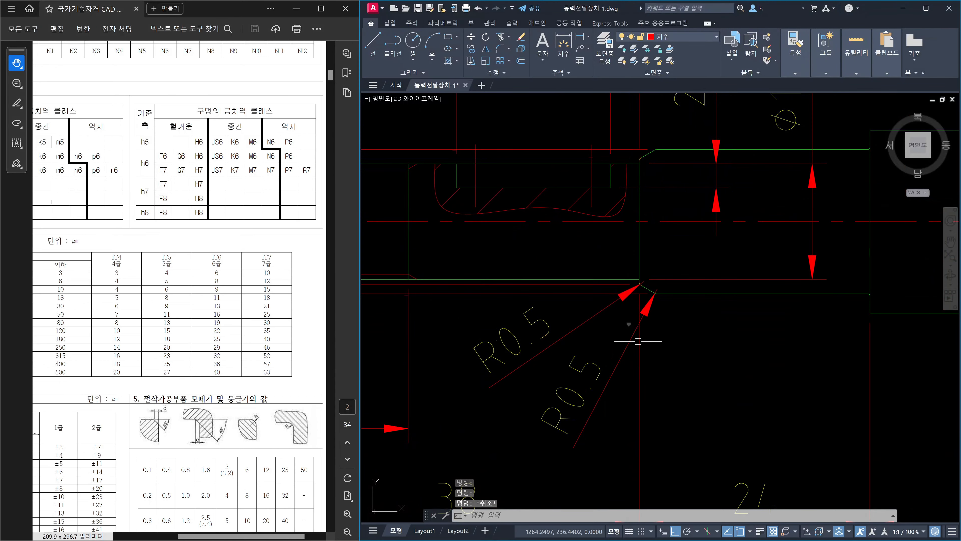
scroll(645, 277, up, 6)
scroll(740, 354, down, 8)
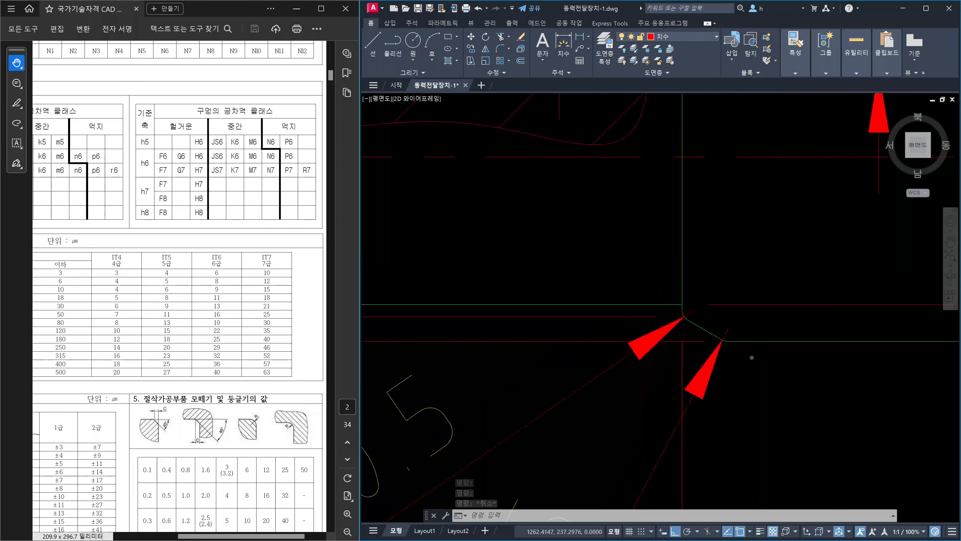
Step: Turn off the forced dimension line for the four radius dimensions at the left and right shoulders' lower corners
scroll(741, 376, up, 5)
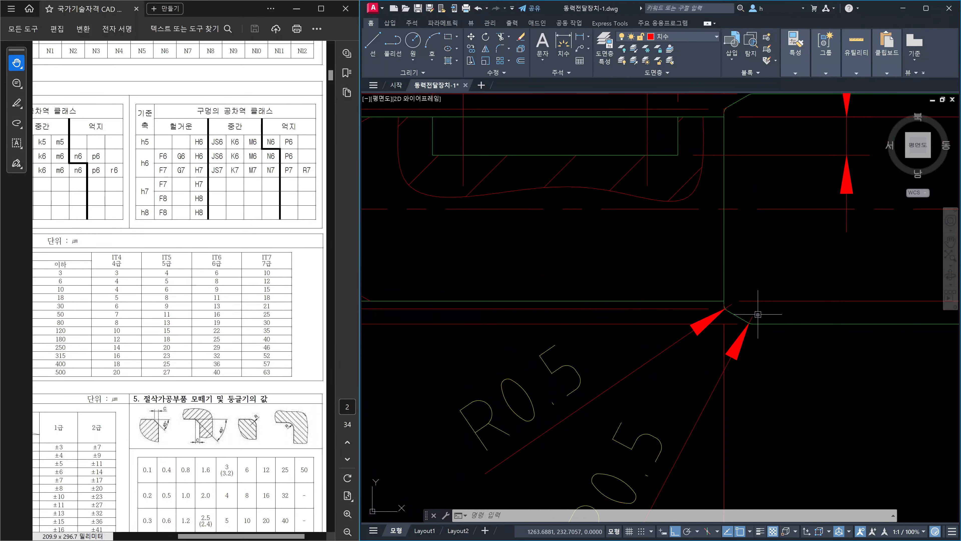
scroll(711, 412, down, 3)
click(681, 421)
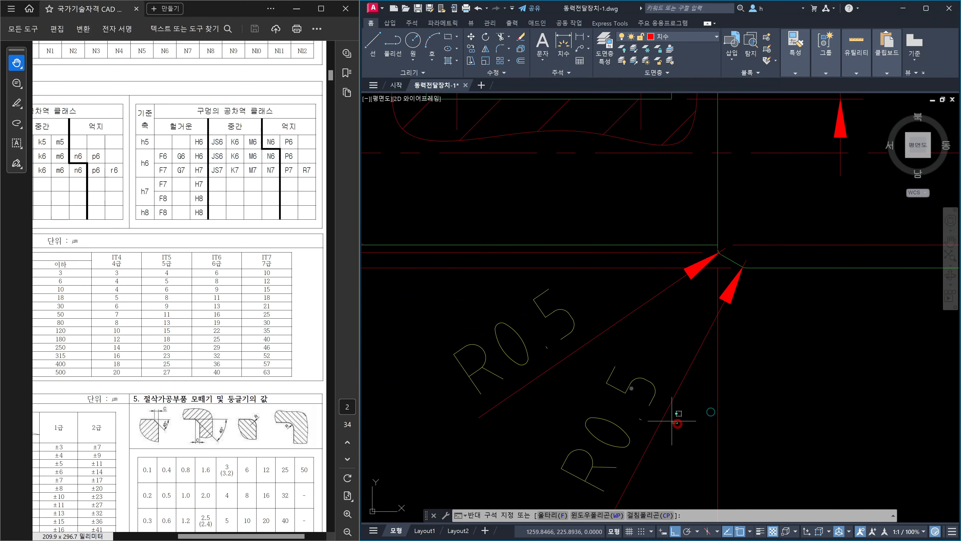
click(523, 338)
scroll(745, 343, down, 2)
middle_drag(869, 358, 695, 374)
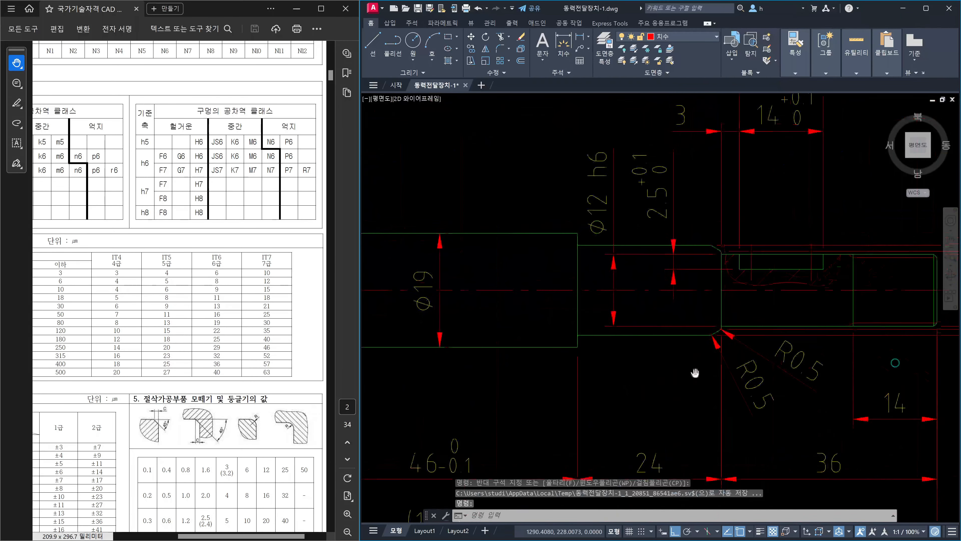
scroll(701, 349, up, 4)
scroll(745, 352, down, 2)
scroll(746, 352, down, 2)
click(835, 394)
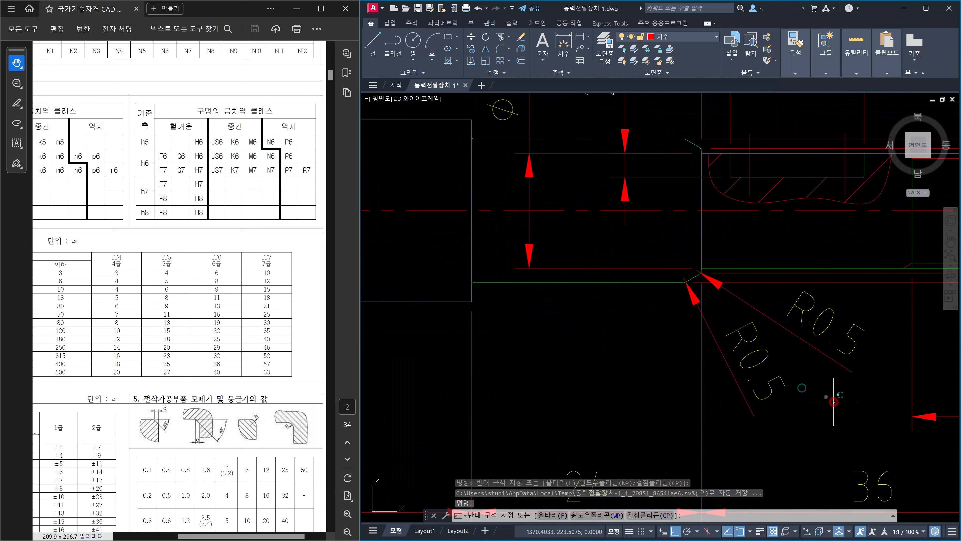
click(744, 337)
key(ctrl+1)
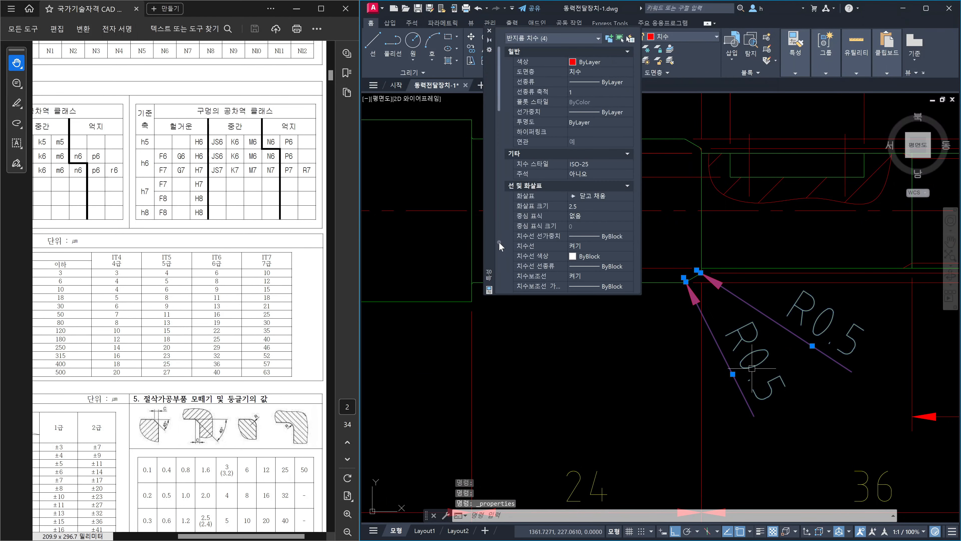
click(499, 241)
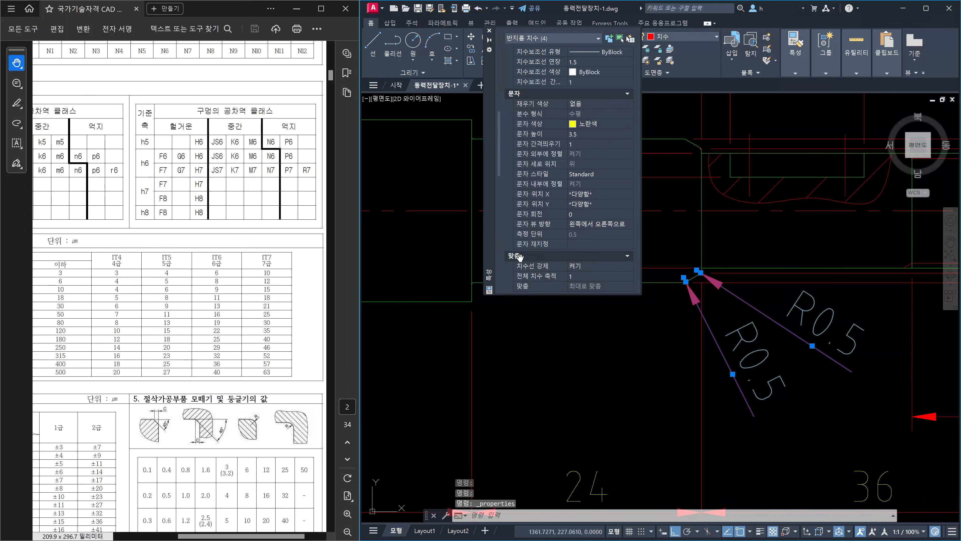
click(607, 265)
click(598, 284)
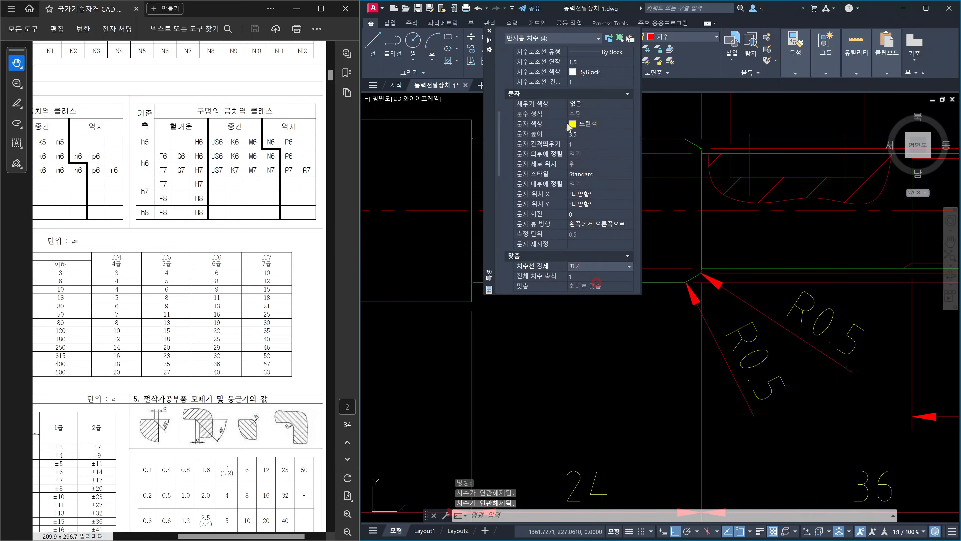
click(489, 30)
key(Escape)
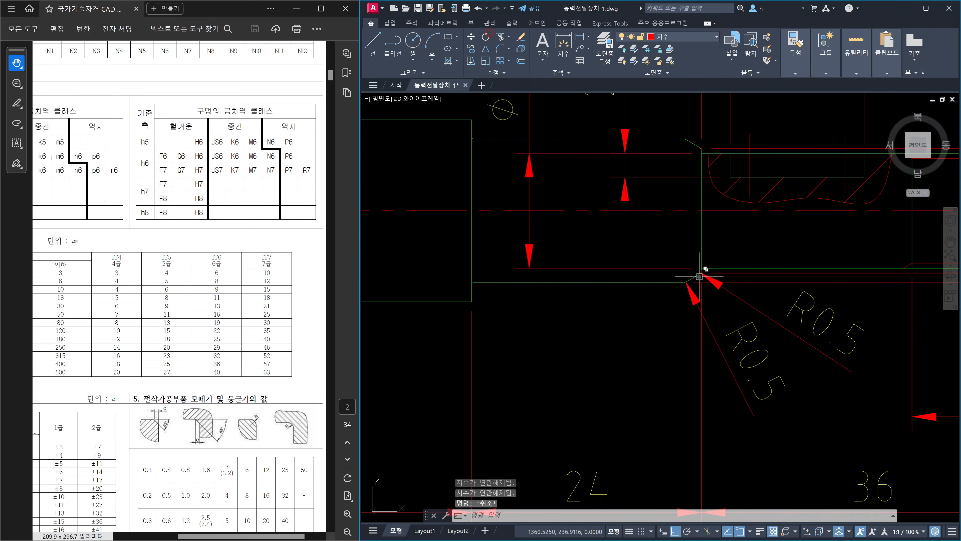
Step: Examine how the radius dimensions' arrows meet the right shoulder's lower fillets, and review the whole dimensioned shaft
scroll(707, 262, up, 6)
scroll(720, 257, down, 5)
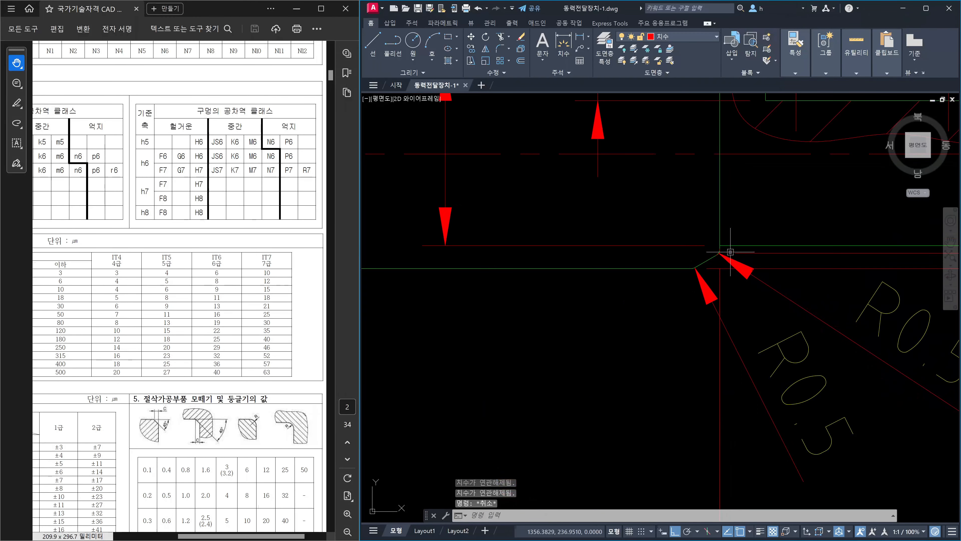
scroll(732, 272, up, 6)
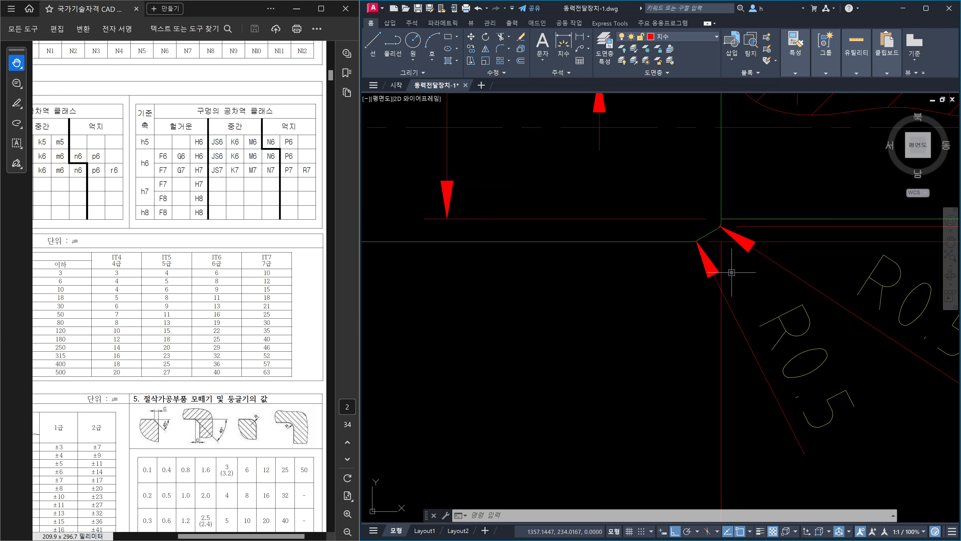
scroll(740, 294, down, 3)
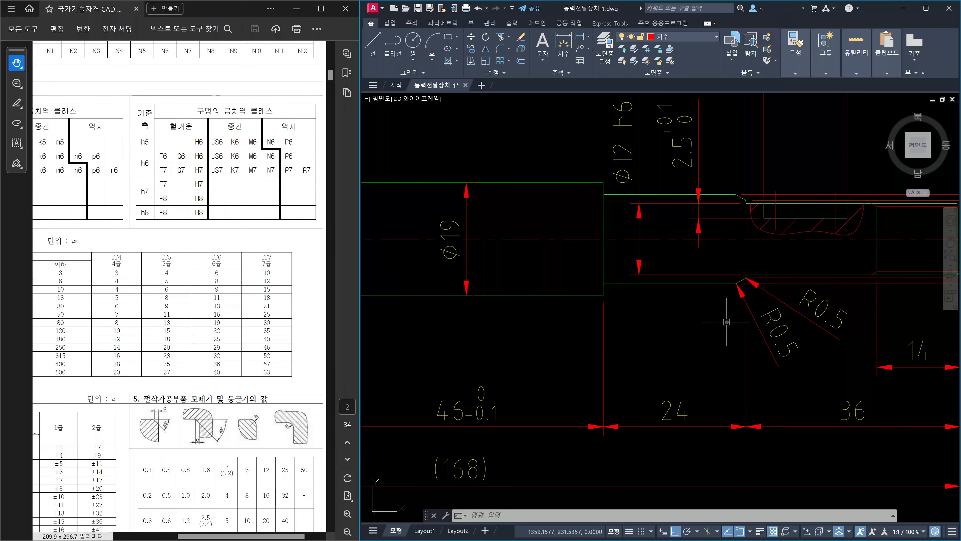
middle_drag(640, 324, 880, 368)
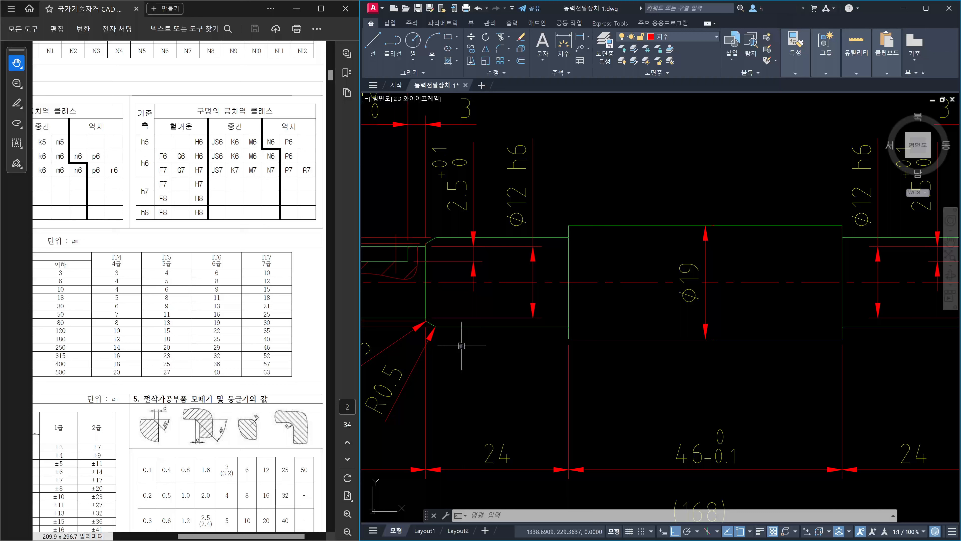
scroll(612, 342, down, 4)
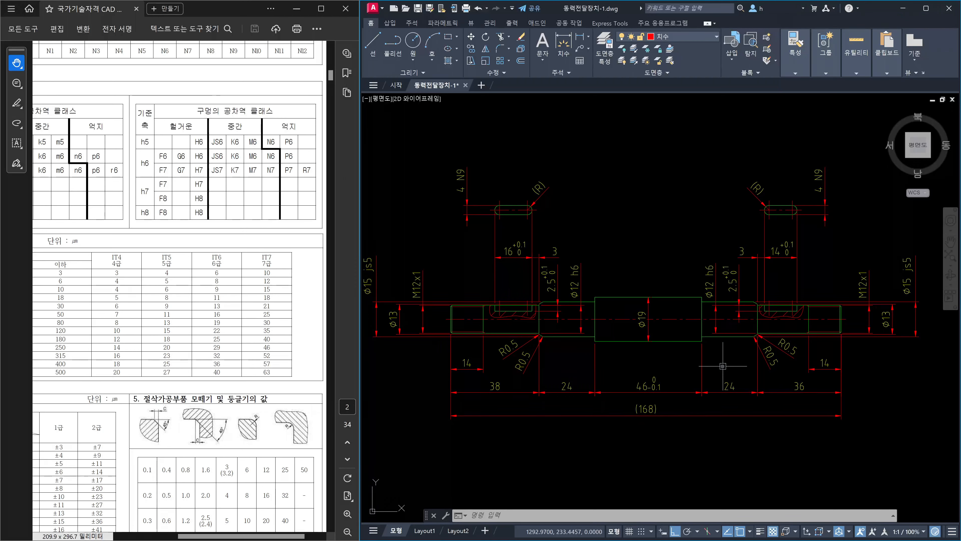
key(Escape)
key(Escape)
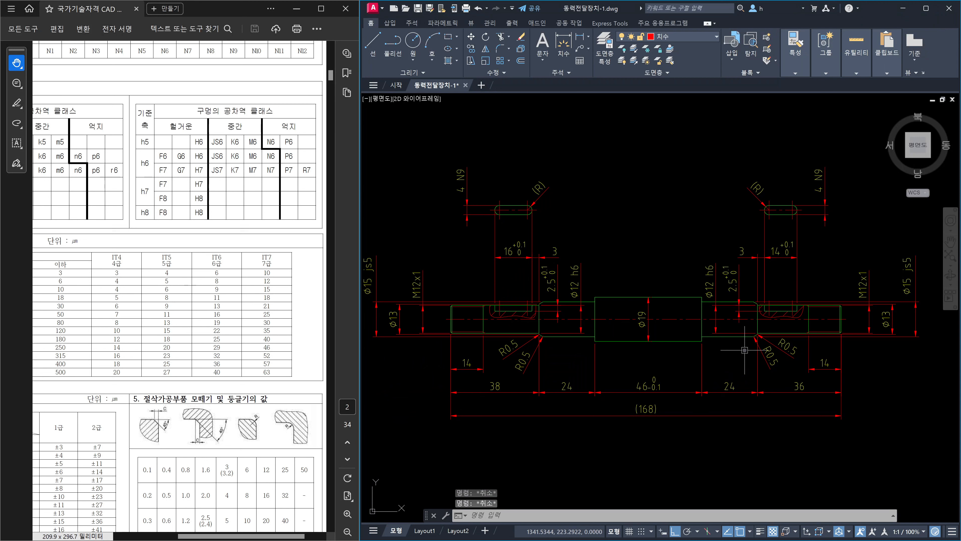
Step: Examine the right shoulder's radius dimensions and the lower corner where the central shaft section meets its left neighbour for undimensioned fillets
scroll(755, 337, up, 4)
scroll(750, 330, up, 2)
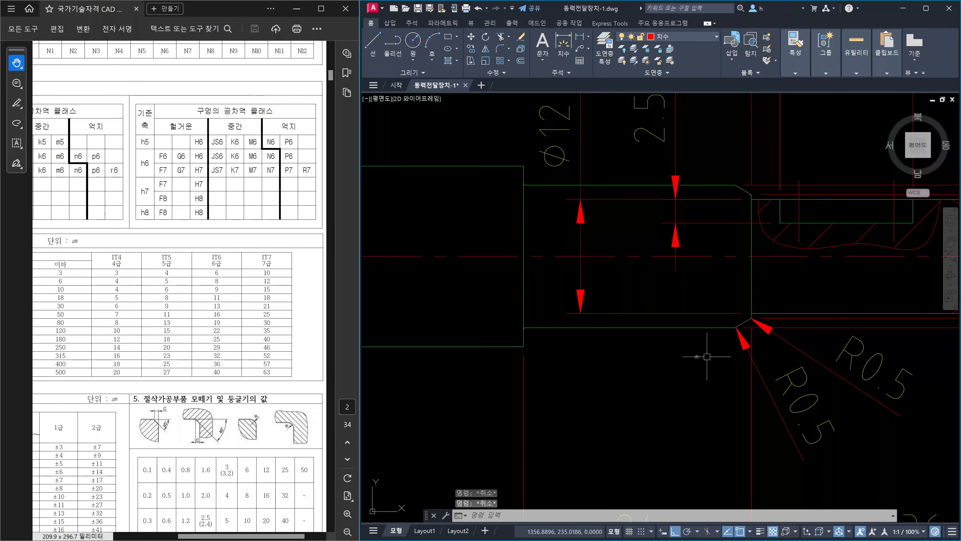
scroll(713, 337, down, 7)
scroll(538, 345, up, 2)
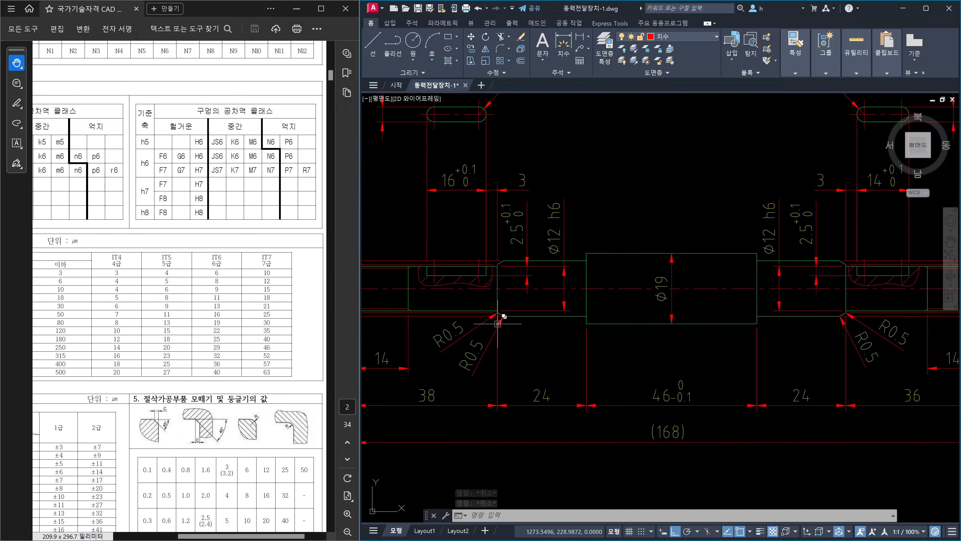
scroll(575, 333, up, 4)
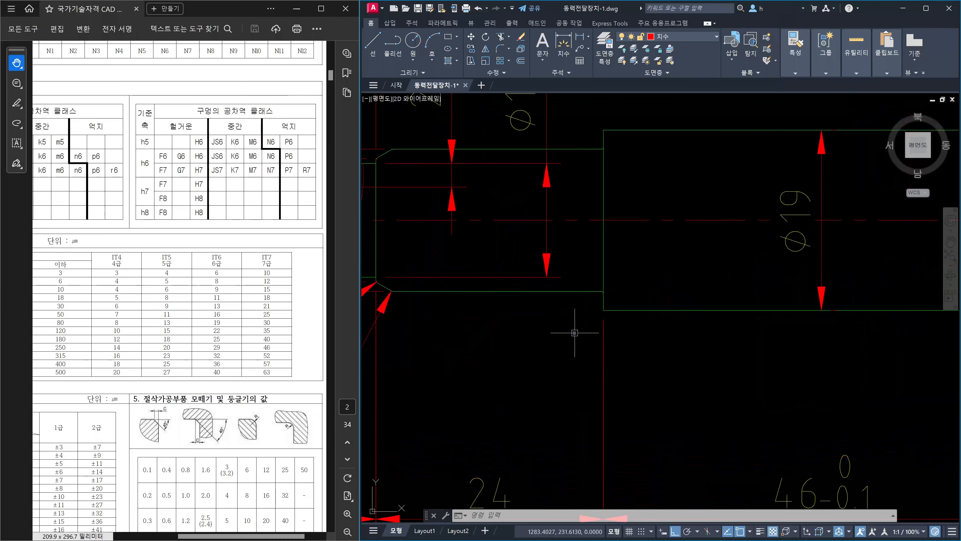
scroll(605, 302, up, 6)
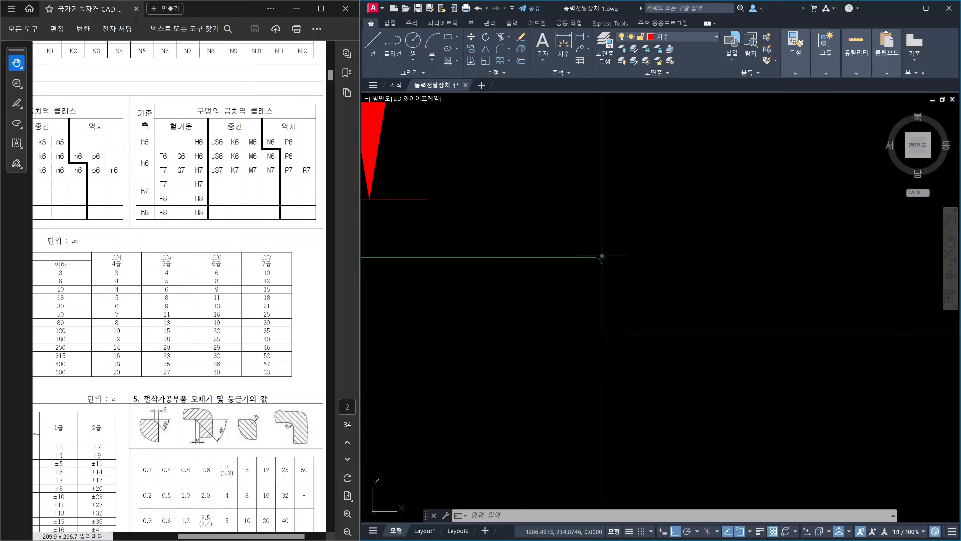
scroll(602, 256, down, 6)
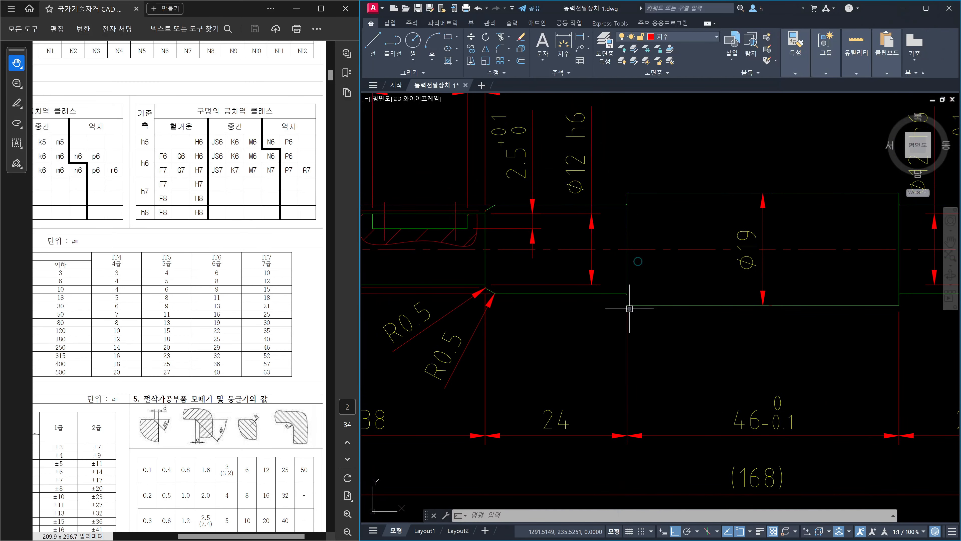
scroll(624, 312, down, 5)
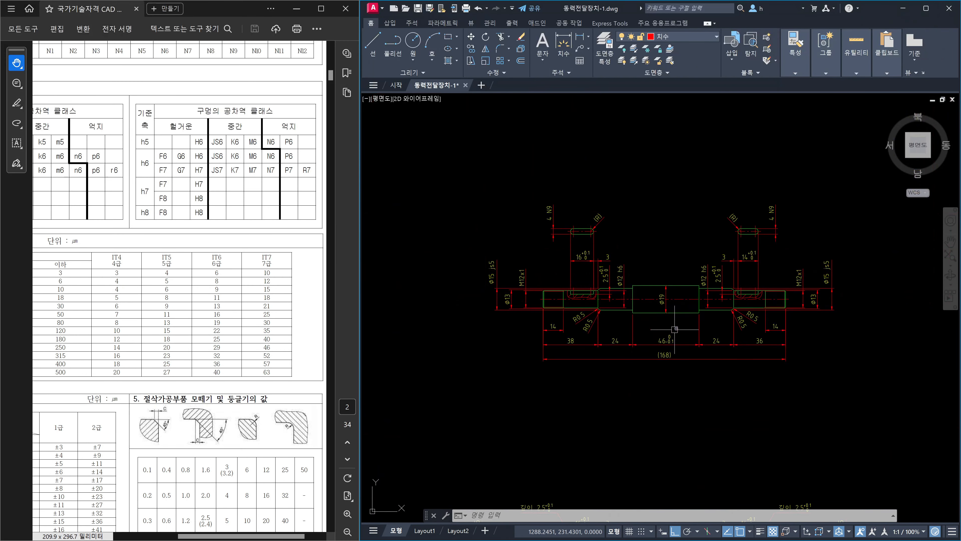
scroll(676, 327, up, 1)
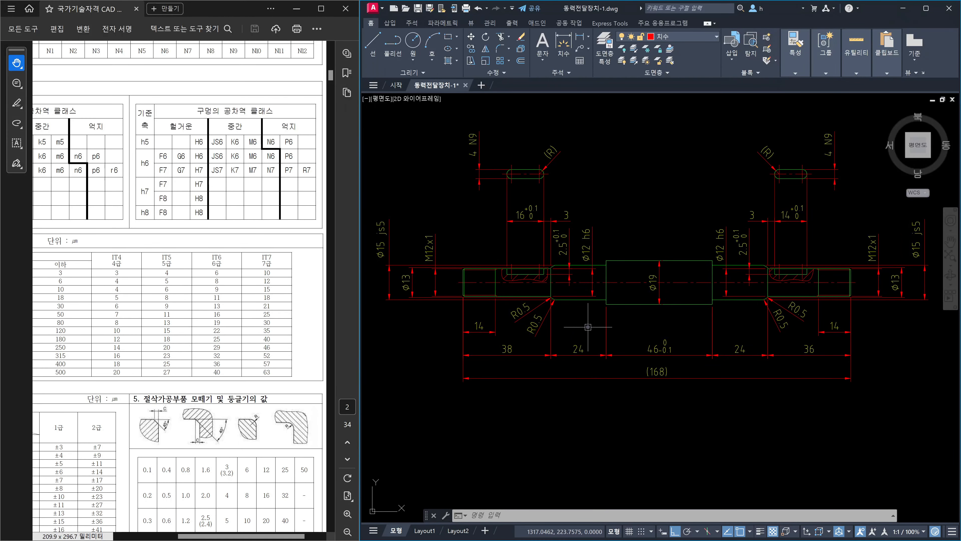
Step: Add a radius dimension to the small fillet at the central section's lower-left corner, placing its text diagonally below the shaft
scroll(621, 280, up, 8)
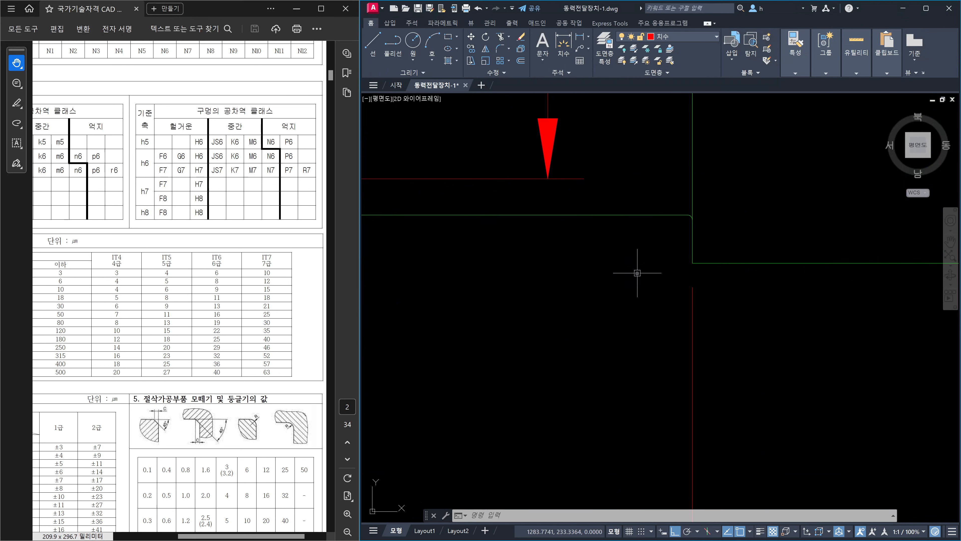
text(dr)
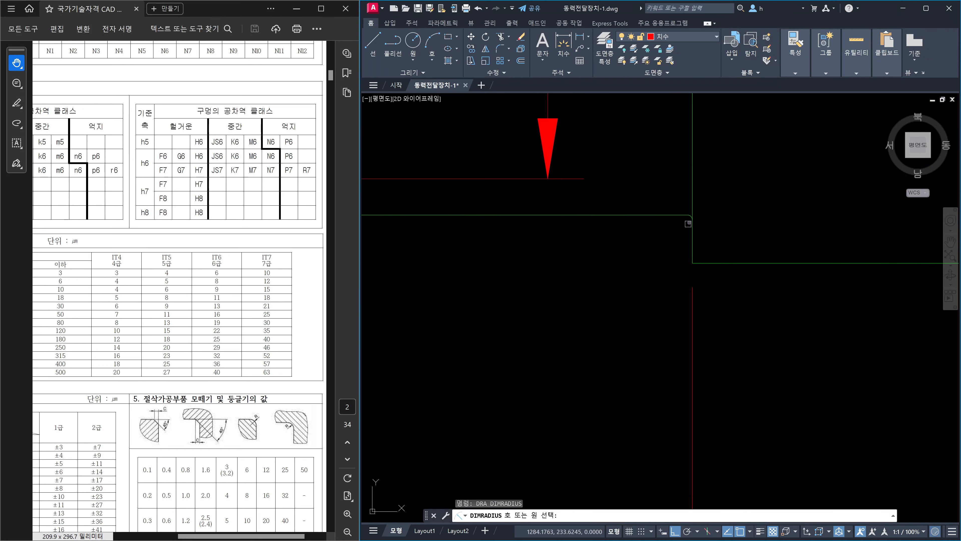
scroll(695, 222, up, 4)
click(681, 209)
scroll(681, 210, down, 4)
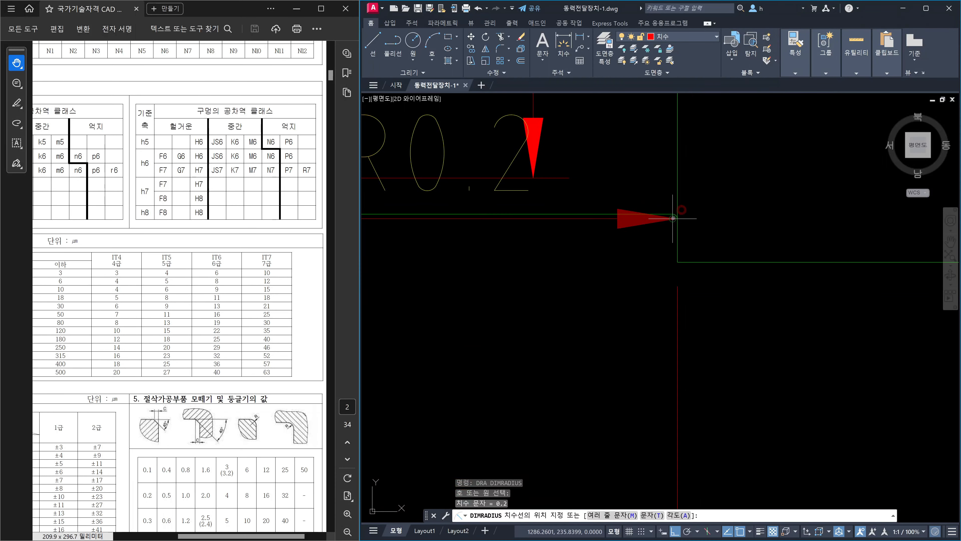
scroll(672, 212, down, 5)
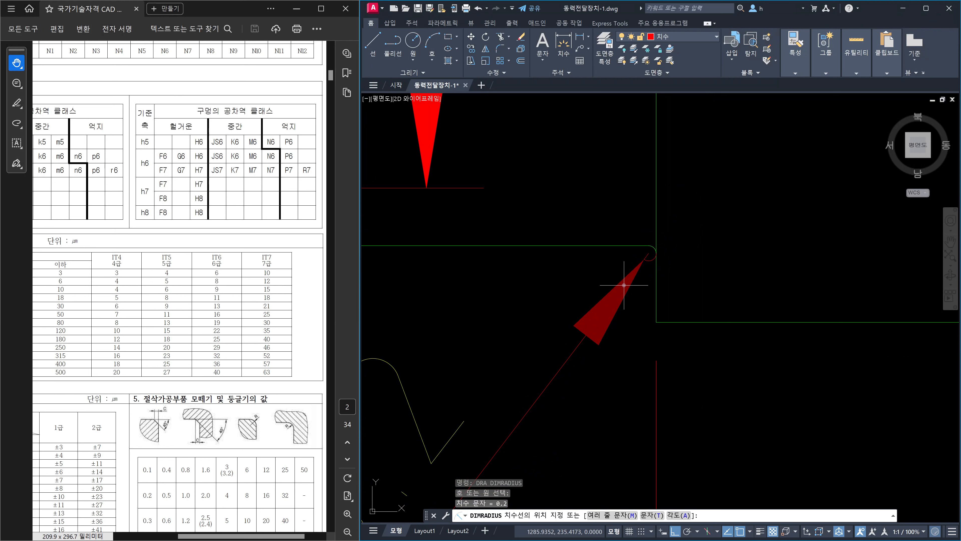
click(624, 285)
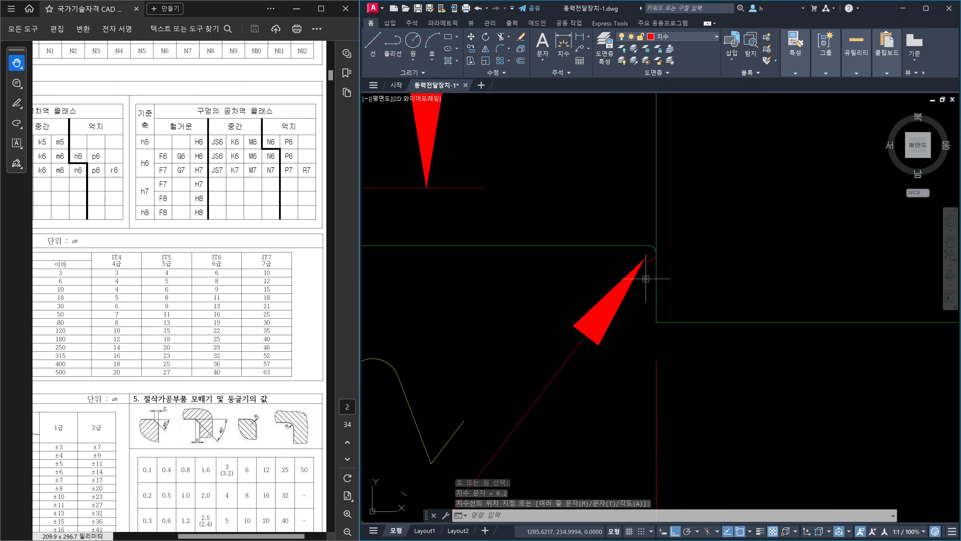
scroll(646, 278, down, 3)
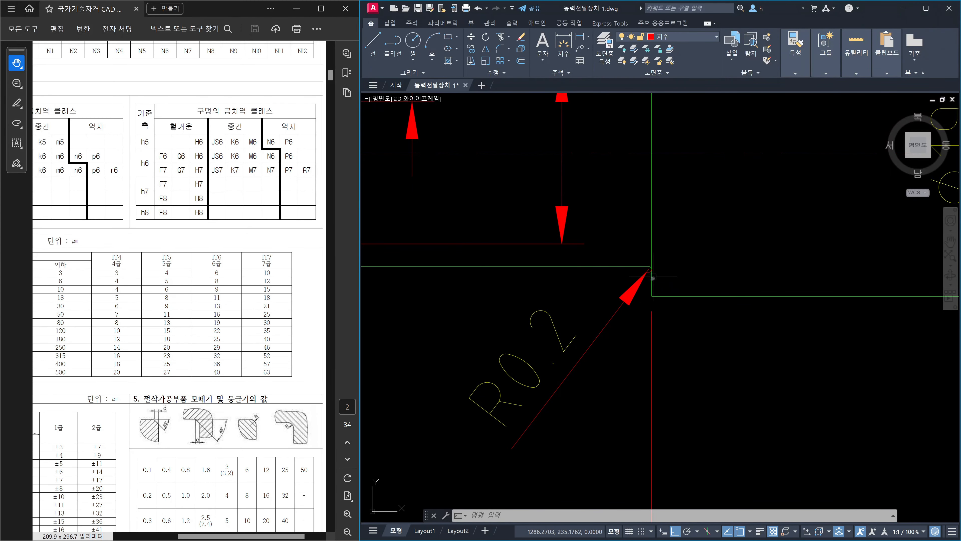
Step: Add a radius dimension to the small fillet at the central section's lower-right corner, with its text diagonally below the shaft
scroll(678, 273, down, 3)
middle_drag(856, 300, 551, 313)
scroll(605, 311, up, 3)
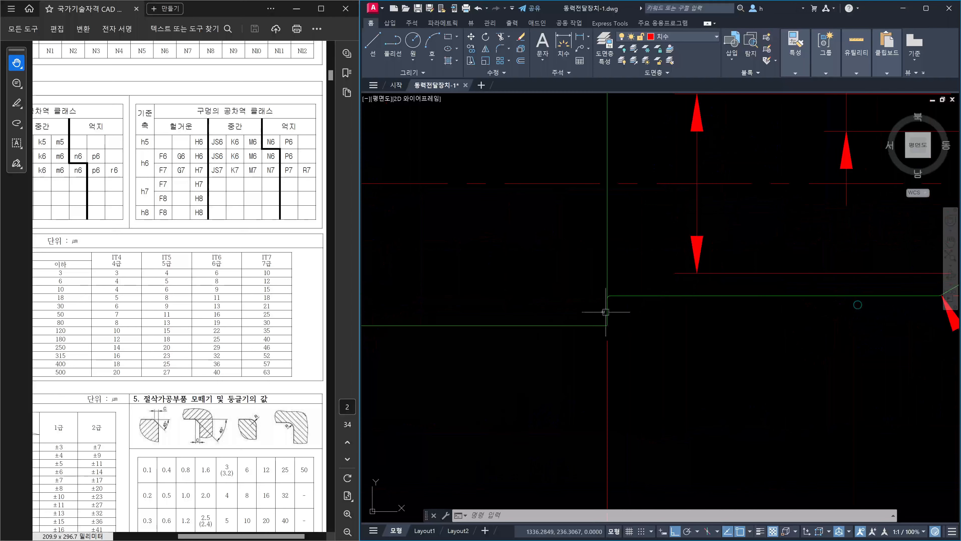
scroll(605, 311, up, 5)
text(d)
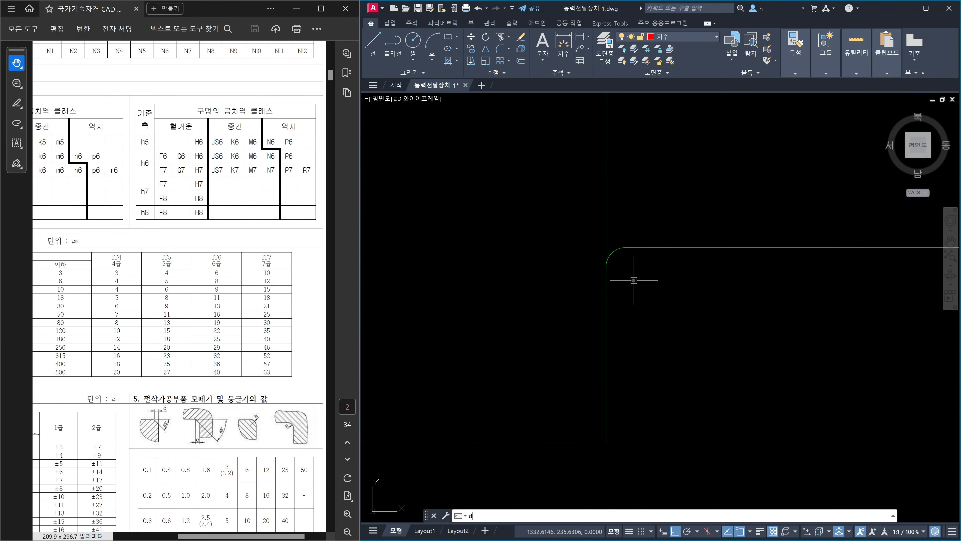
text(ra)
key(Return)
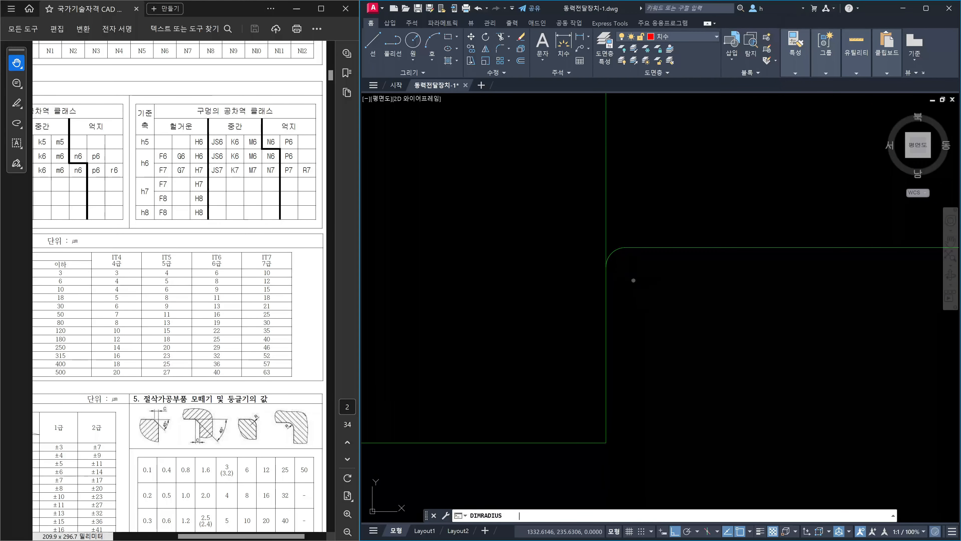
scroll(614, 257, up, 4)
click(604, 244)
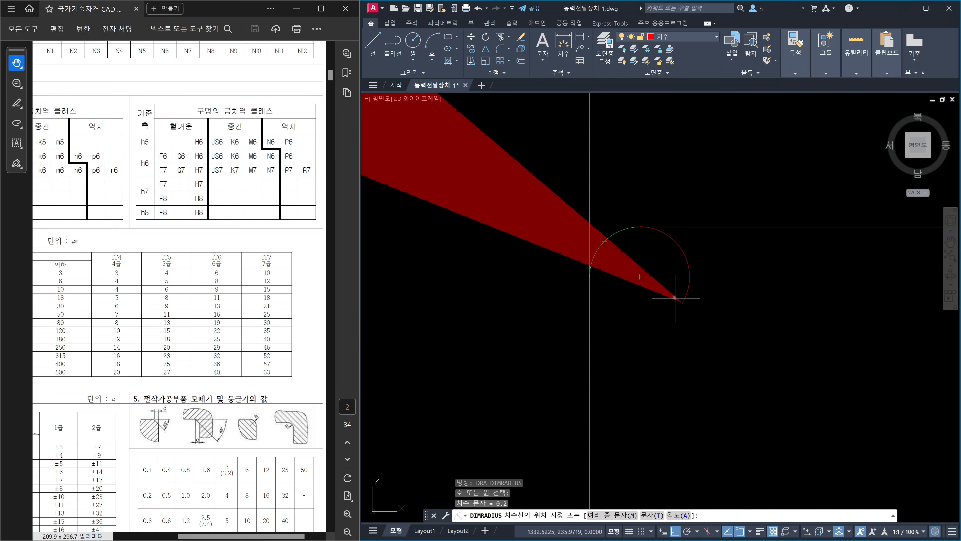
click(625, 261)
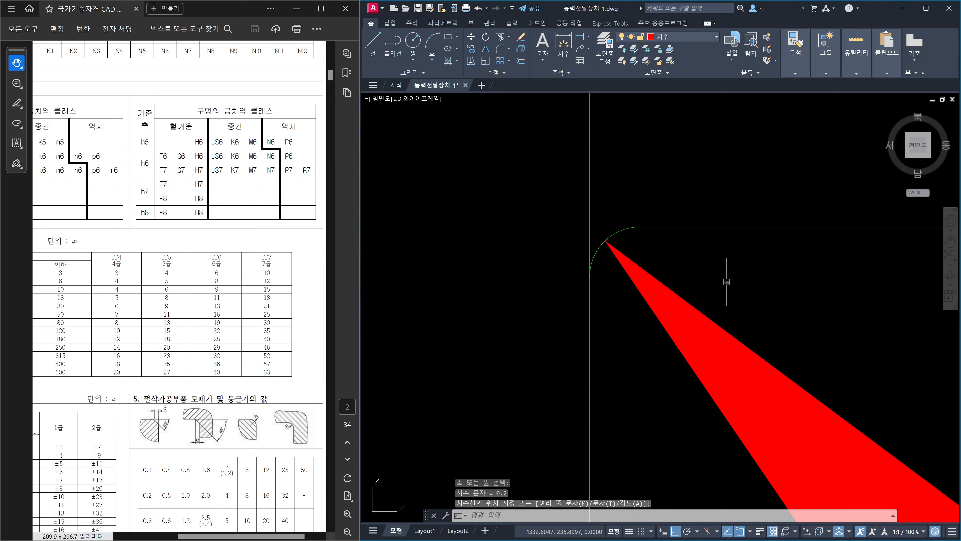
scroll(798, 322, up, 5)
scroll(801, 325, down, 2)
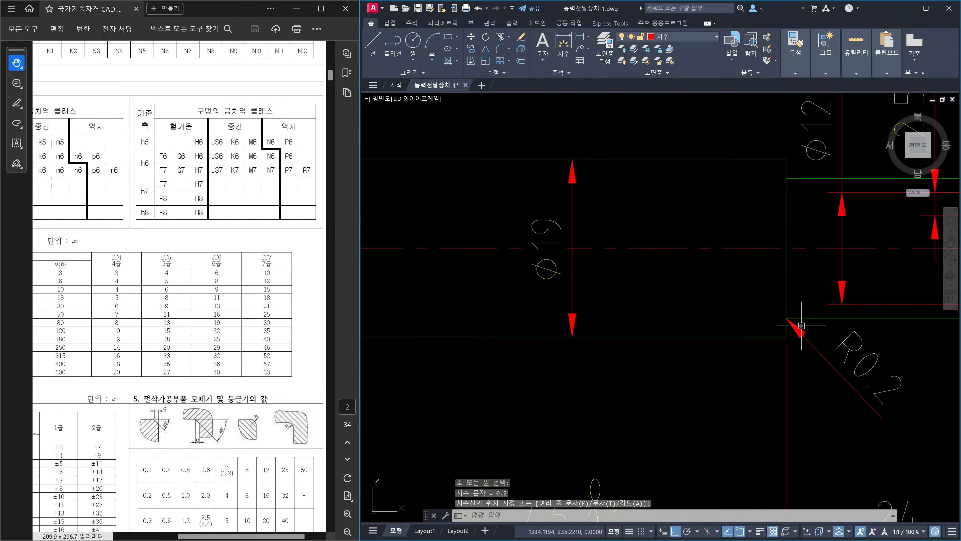
Step: Examine how the arrows of the two R0.2 dimensions meet the small fillets at the central section's lower corners
scroll(799, 326, down, 5)
scroll(643, 324, up, 8)
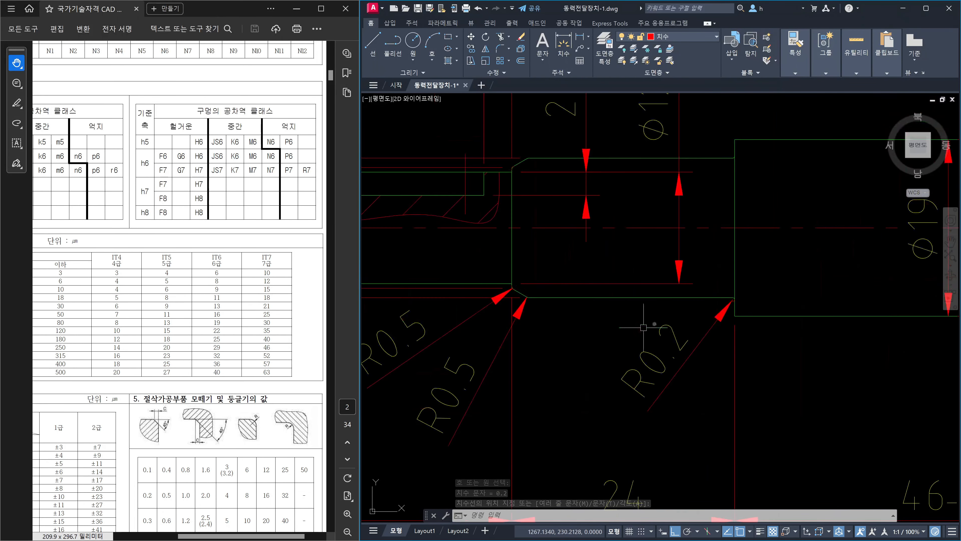
scroll(804, 284, up, 4)
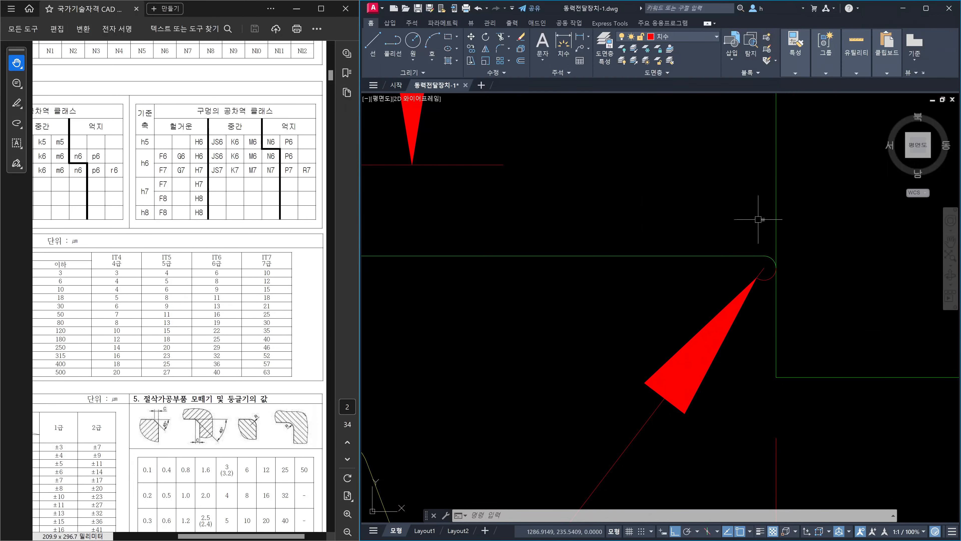
scroll(806, 281, down, 5)
scroll(751, 315, up, 6)
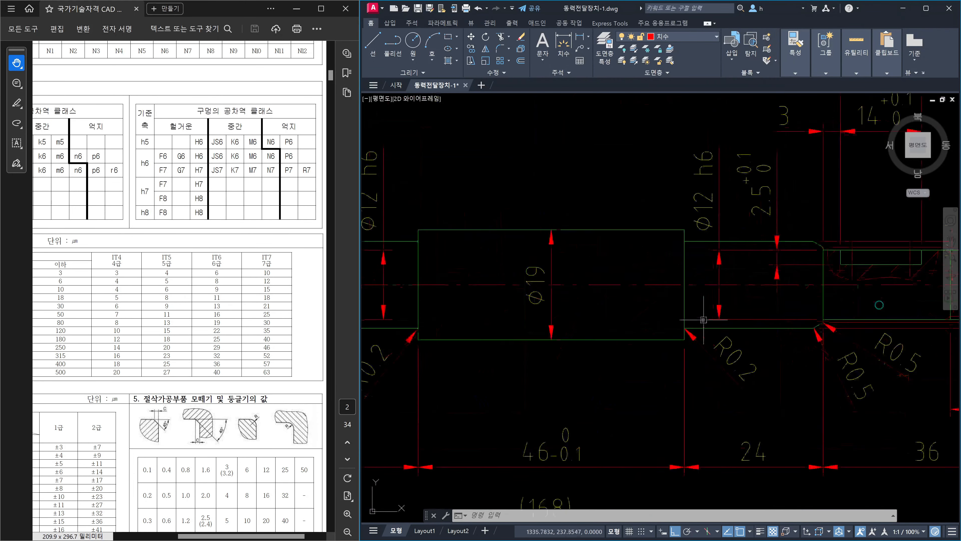
scroll(681, 331, up, 3)
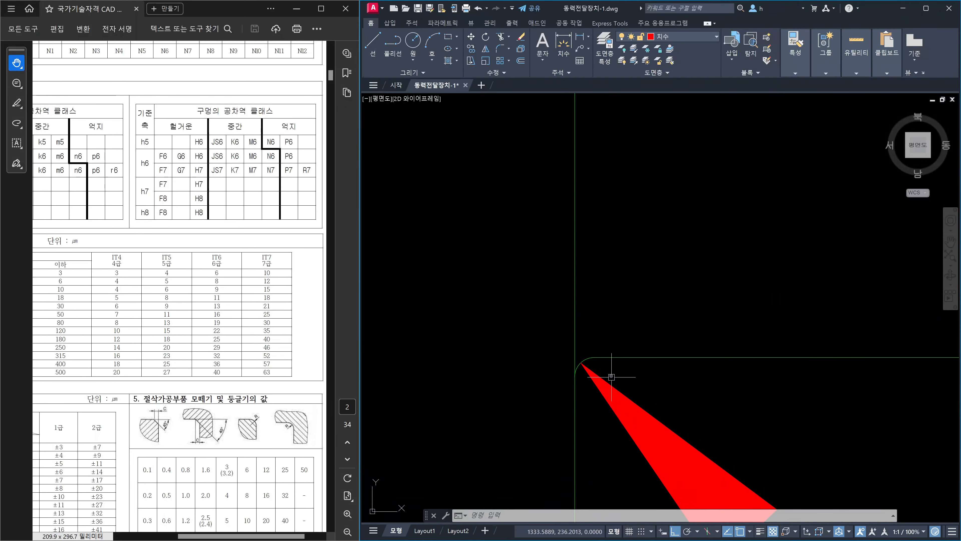
scroll(608, 384, up, 2)
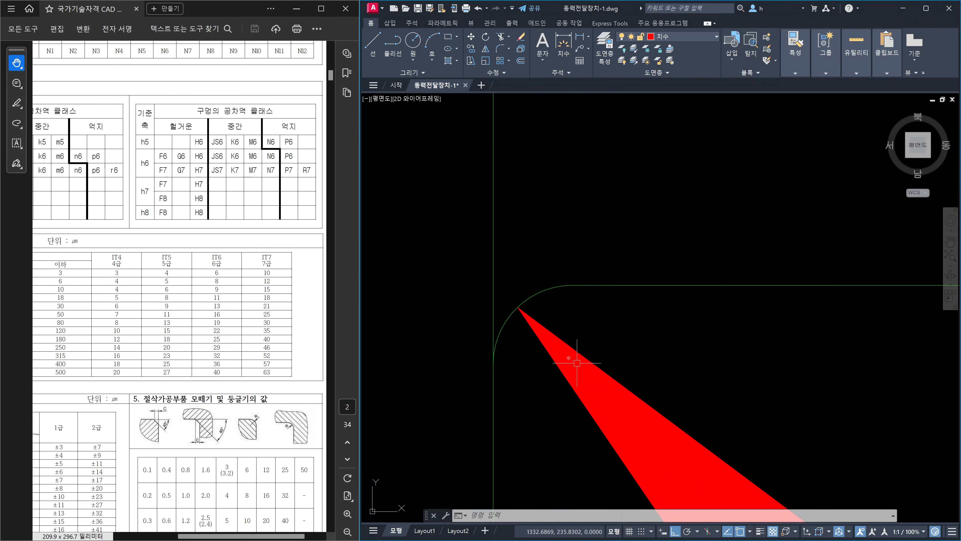
scroll(557, 364, down, 5)
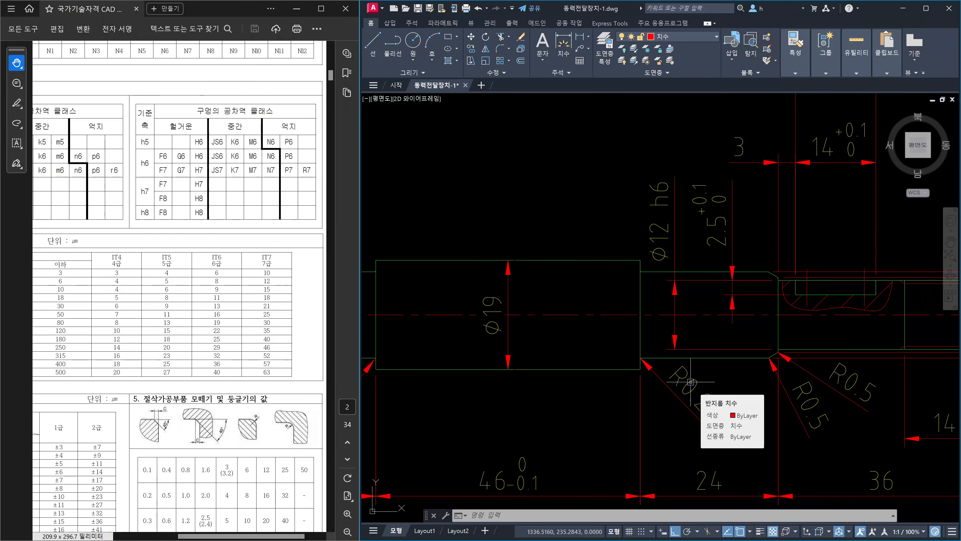
scroll(641, 358, up, 5)
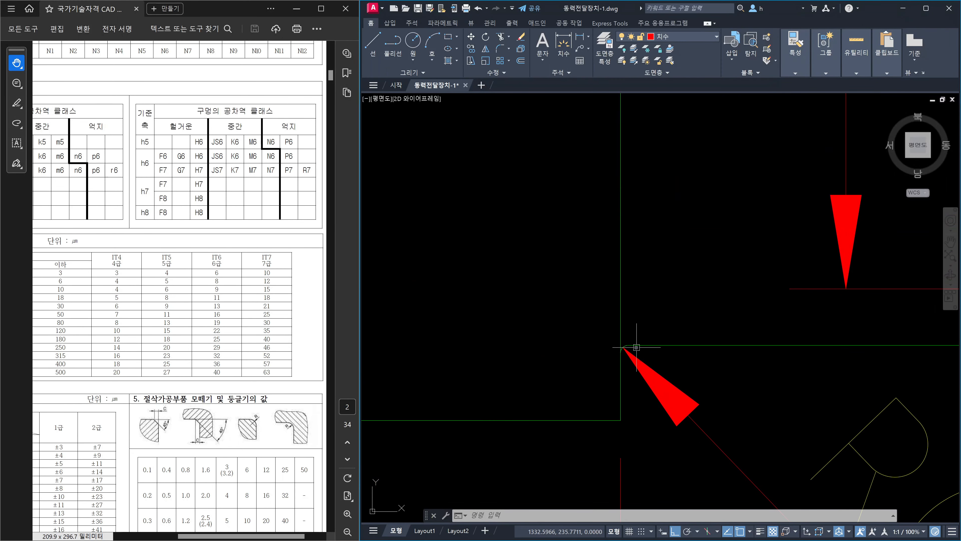
scroll(632, 377, down, 6)
scroll(743, 367, up, 4)
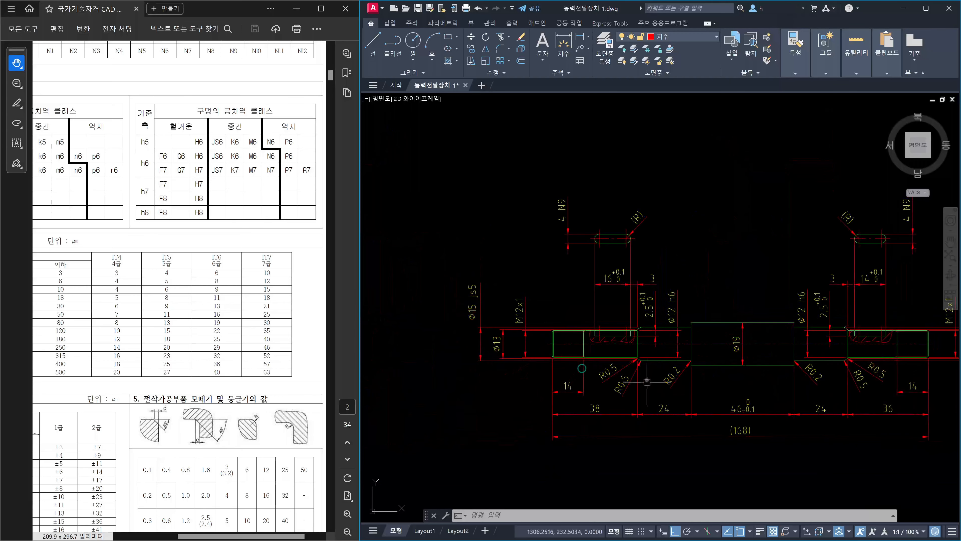
scroll(743, 367, up, 1)
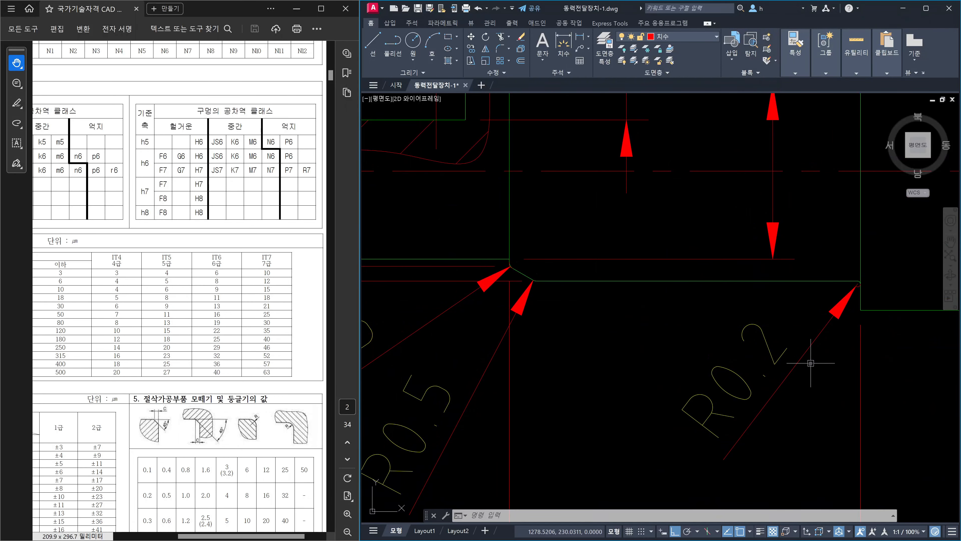
scroll(811, 365, up, 1)
scroll(762, 338, up, 2)
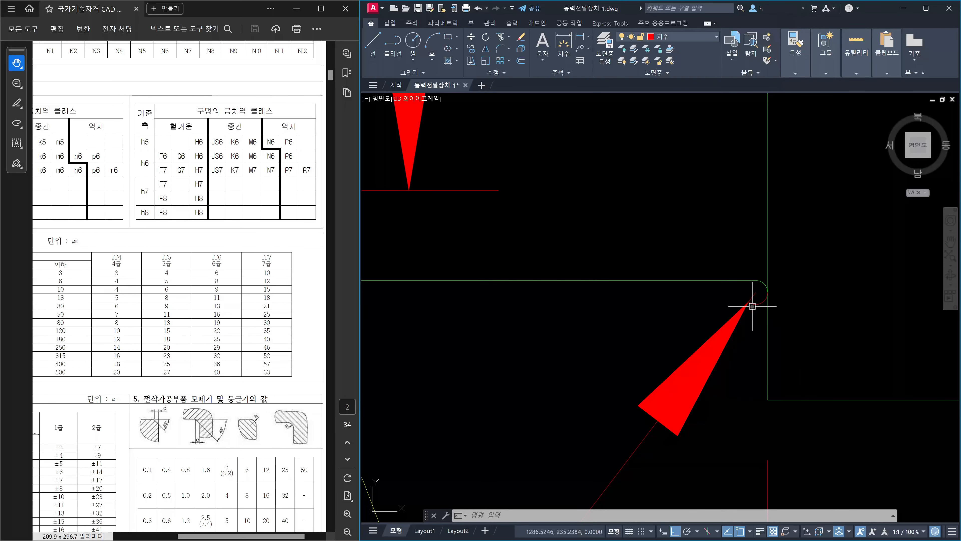
Step: Turn off the extension line of the R0.2 dimension at the central section's lower-left corner in its properties
scroll(755, 305, down, 3)
click(683, 447)
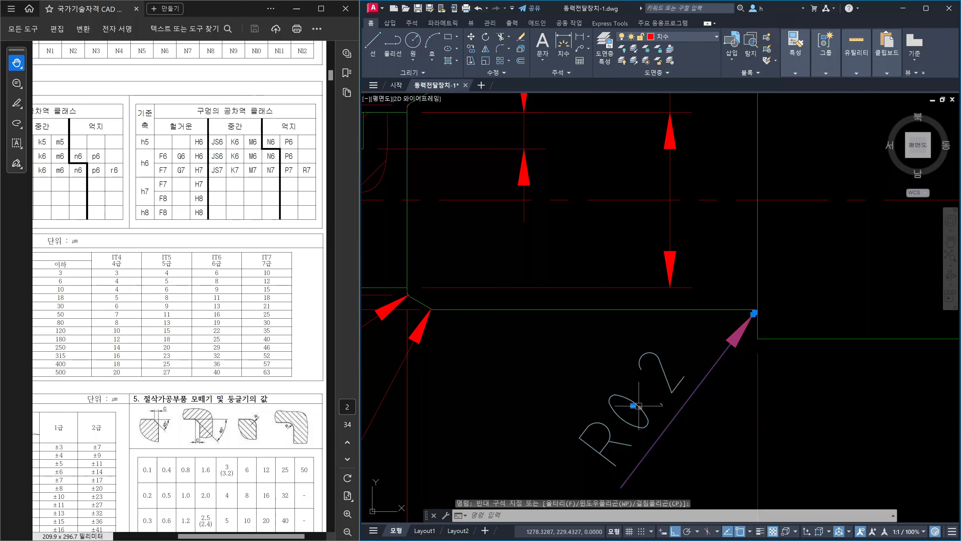
key(ctrl+1)
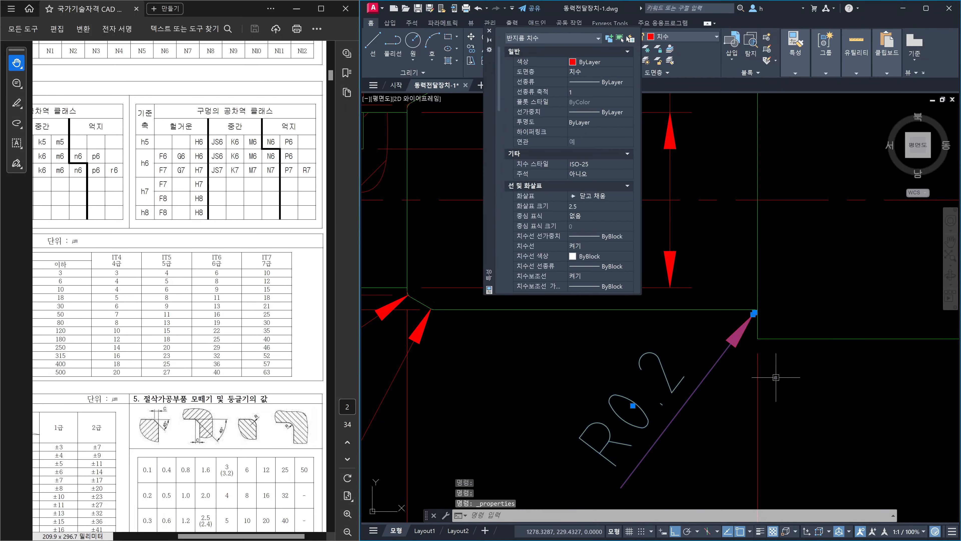
scroll(776, 377, up, 4)
scroll(770, 383, down, 3)
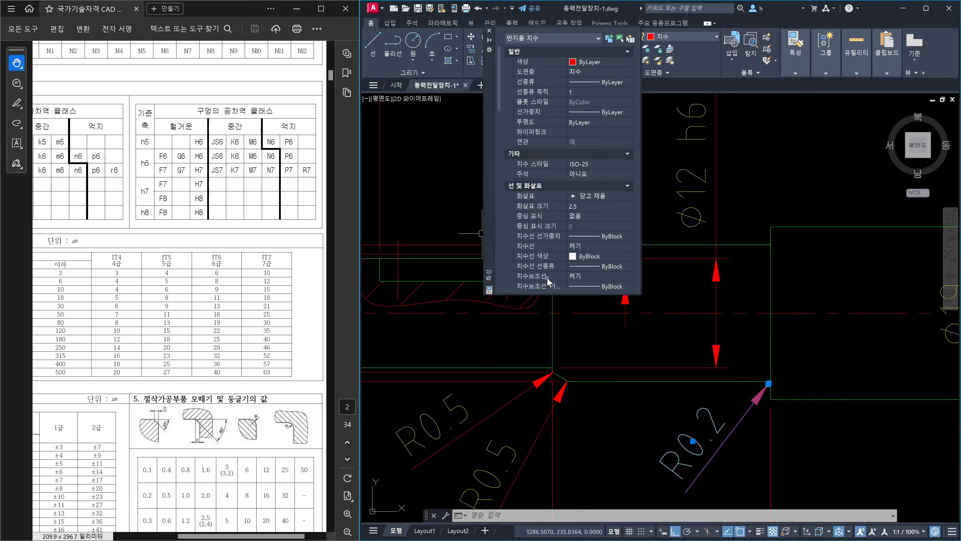
click(607, 277)
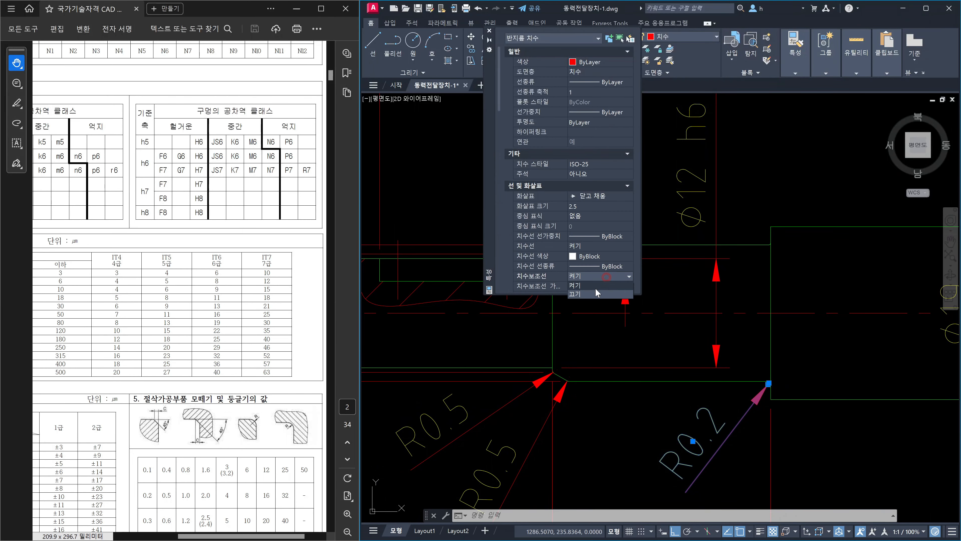
click(594, 295)
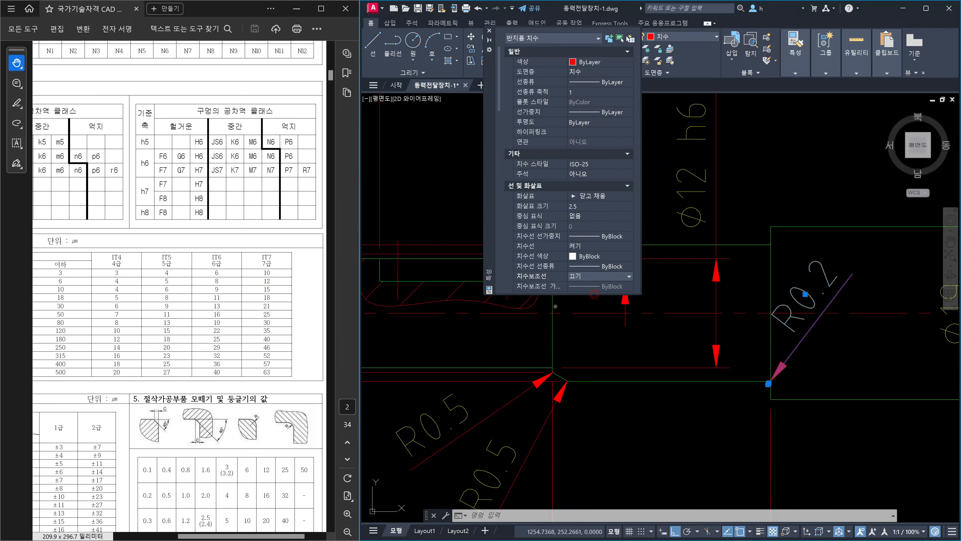
click(489, 32)
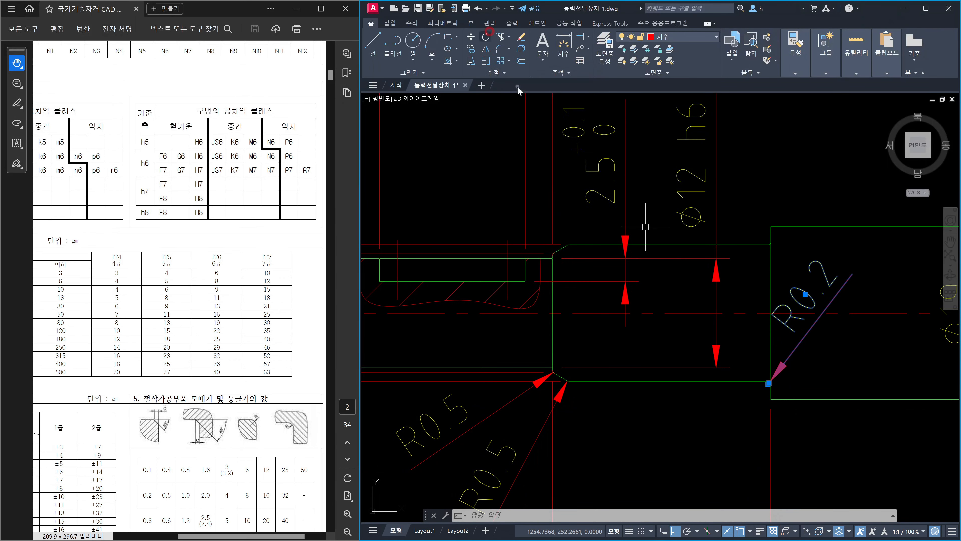
Step: Disable Ortho mode and move the lower-left R0.2 dimension's text diagonally below the shaft
key(Escape)
click(817, 321)
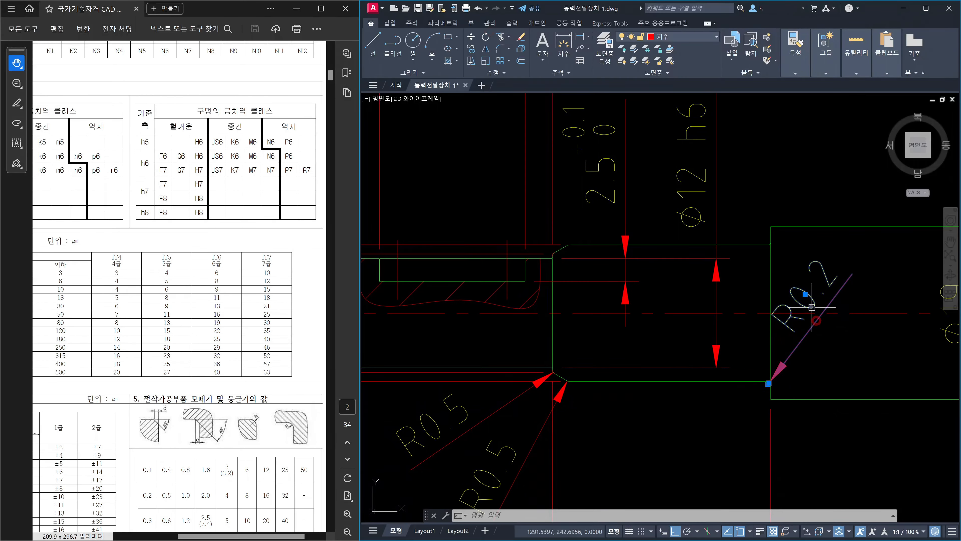
click(805, 294)
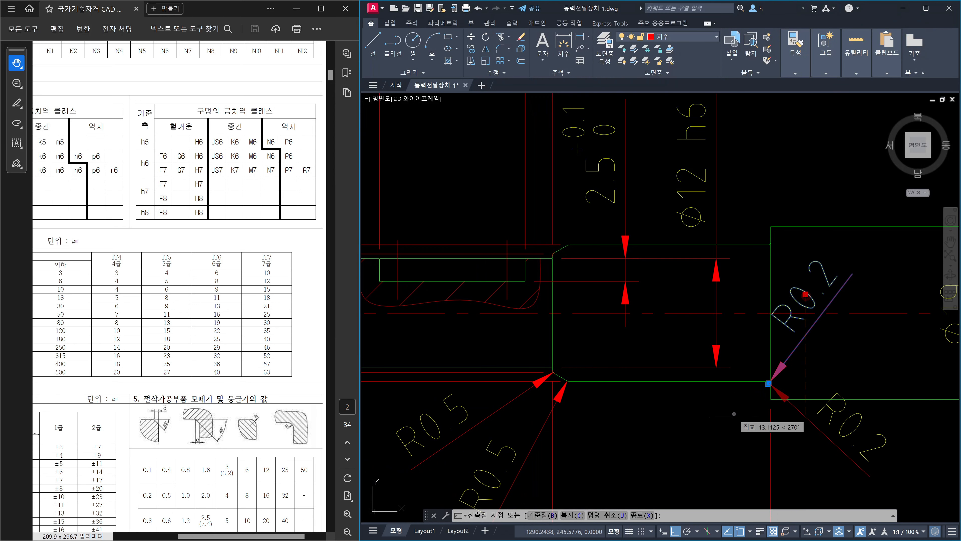
key(F8)
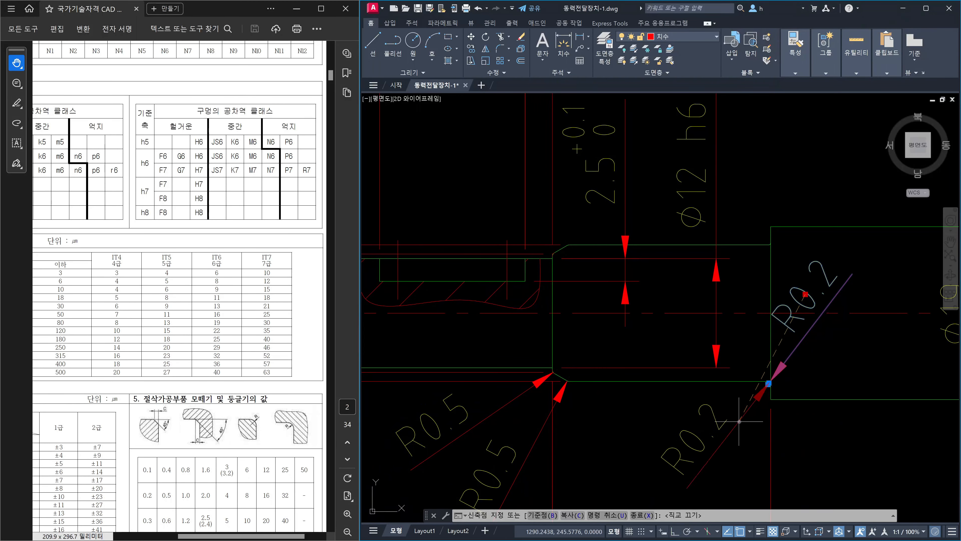
click(738, 421)
Step: Examine the arrow tips of both R0.2 dimensions against their fillet arcs and review the dimensions under the shaft
scroll(766, 386, up, 8)
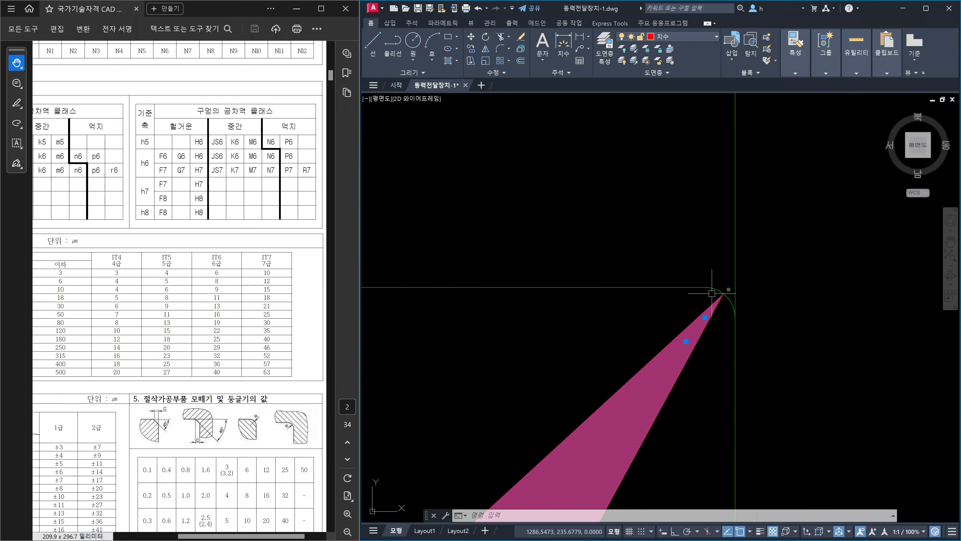
scroll(732, 305, down, 4)
scroll(736, 304, up, 10)
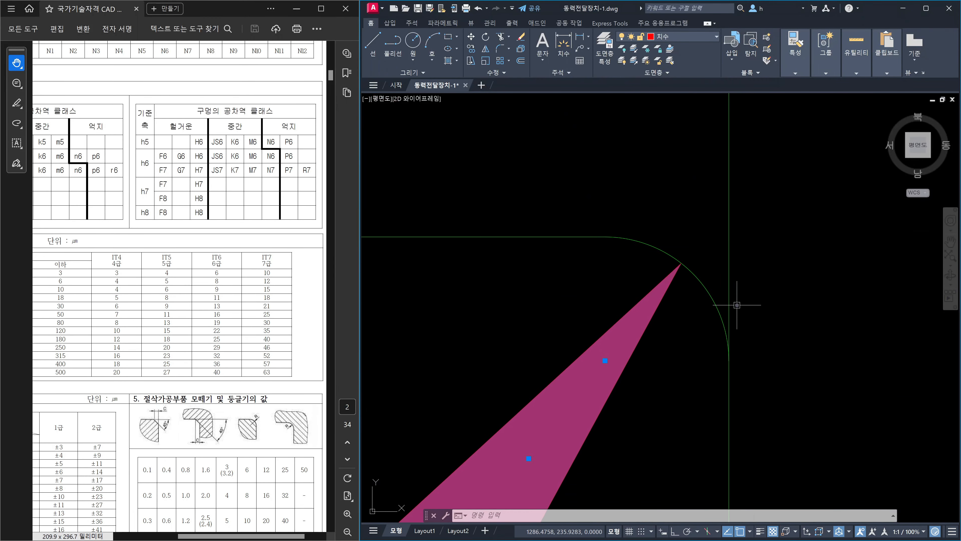
scroll(736, 305, down, 8)
scroll(730, 370, up, 3)
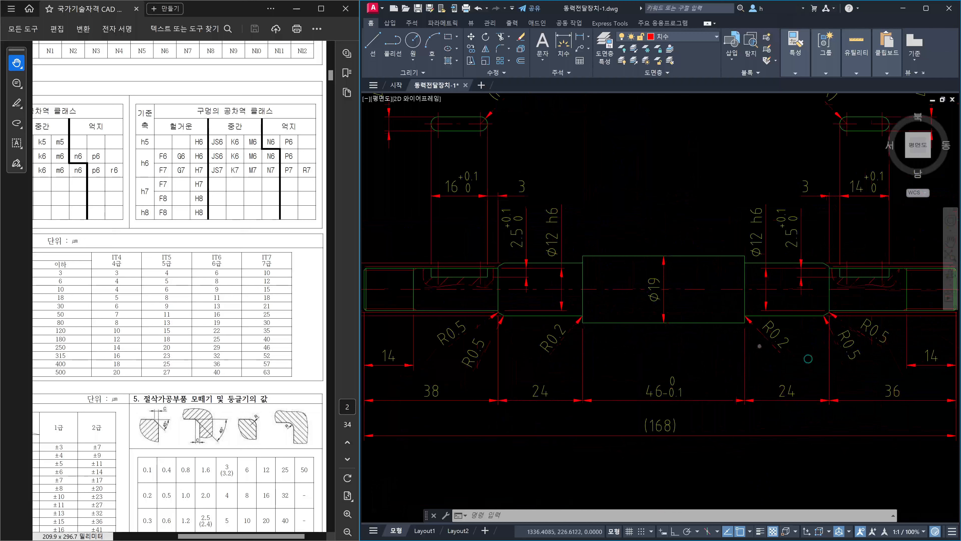
scroll(753, 333, up, 8)
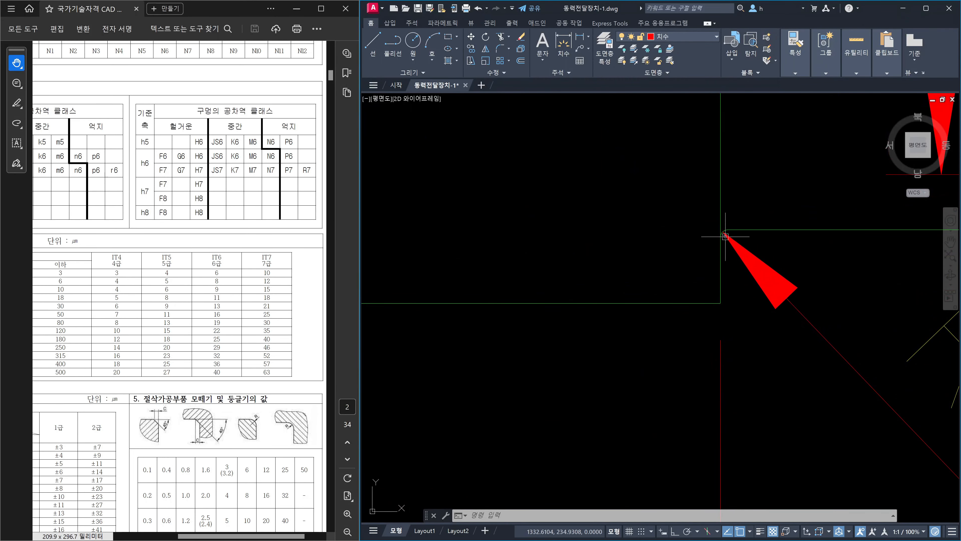
scroll(725, 236, up, 5)
click(723, 231)
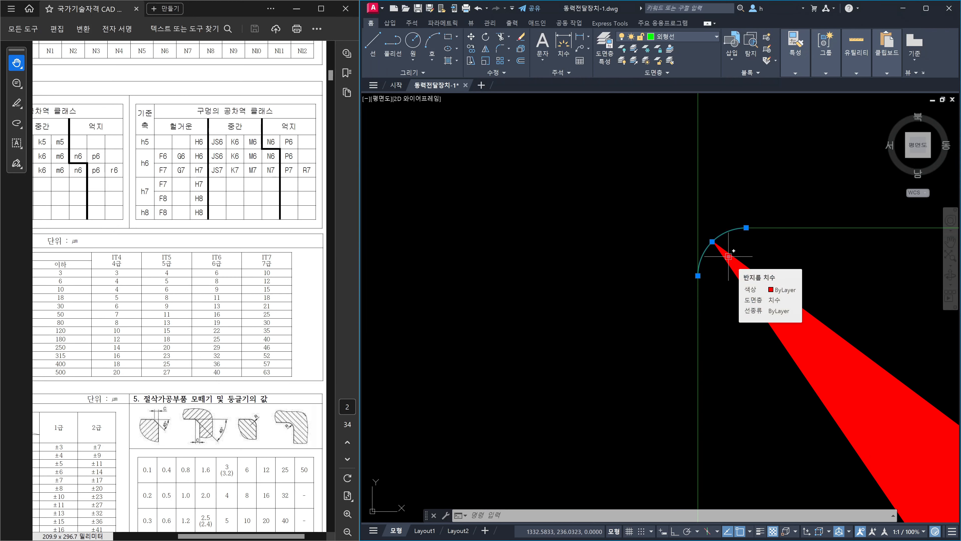
scroll(728, 256, down, 5)
key(Escape)
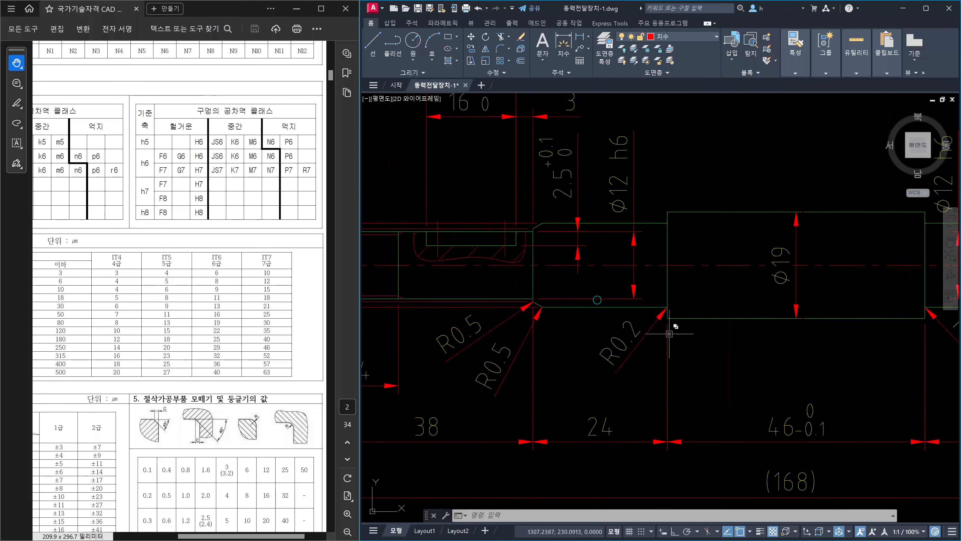
scroll(669, 334, up, 4)
click(629, 340)
click(590, 324)
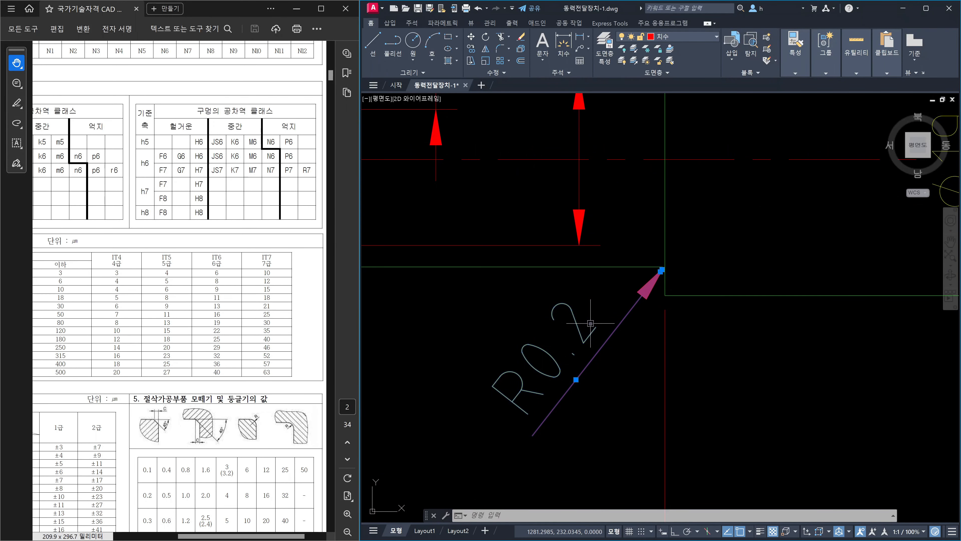
key(Escape)
scroll(644, 300, down, 5)
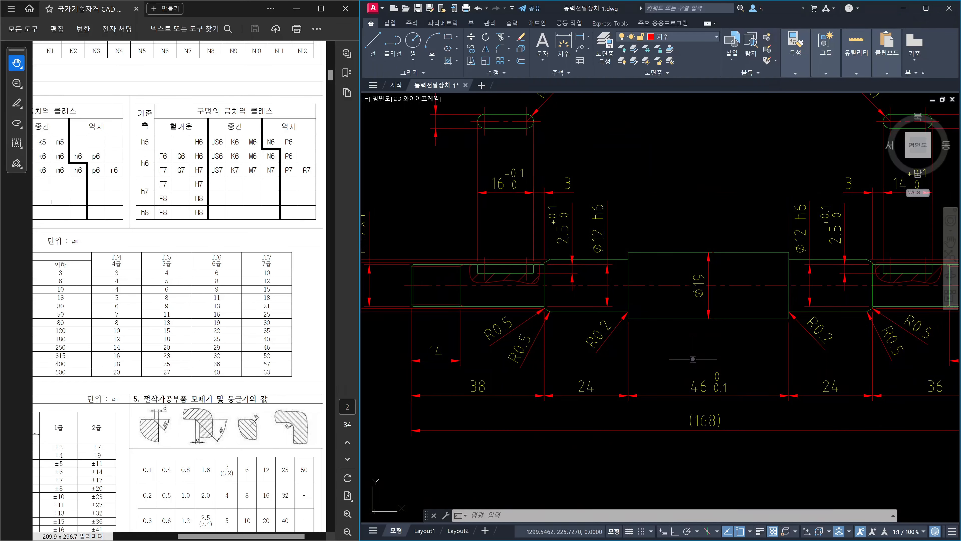
scroll(548, 307, up, 10)
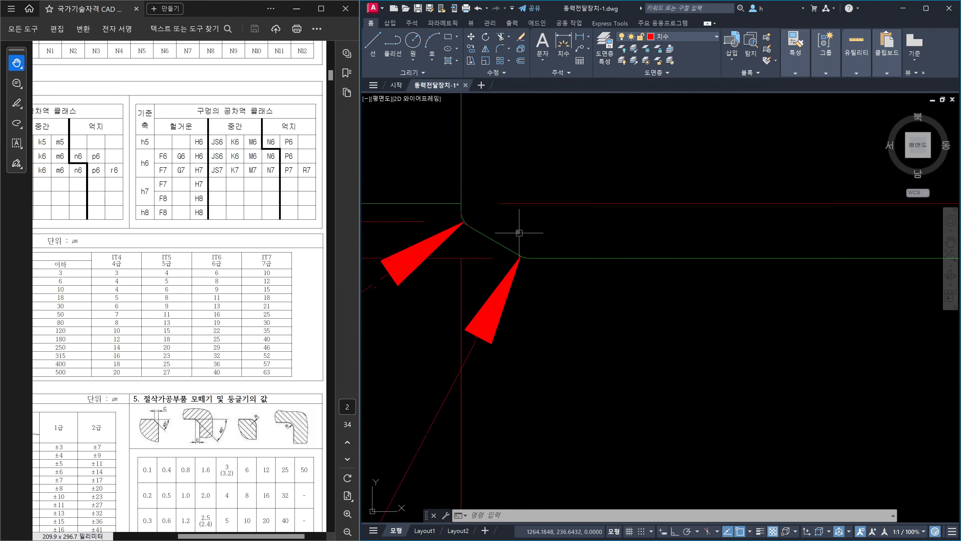
click(485, 248)
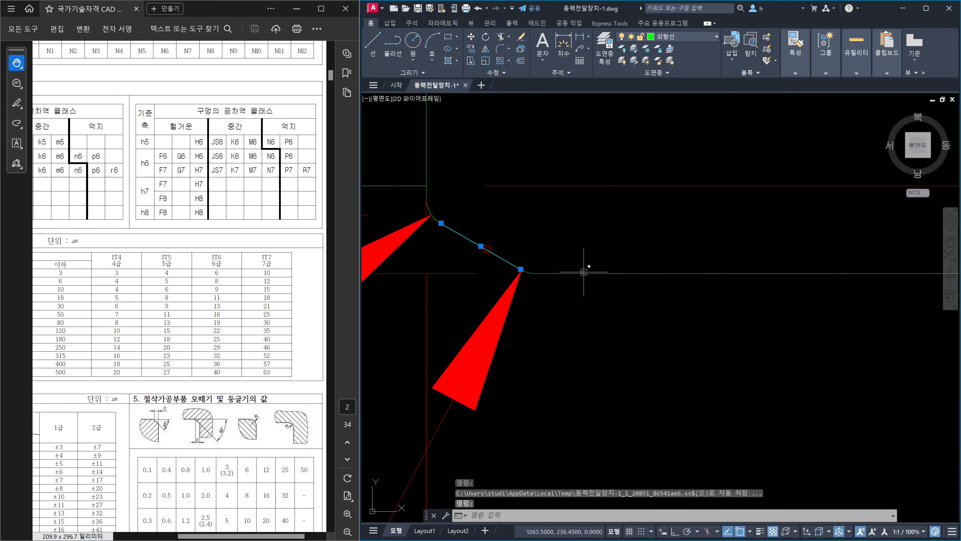
click(585, 272)
key(Escape)
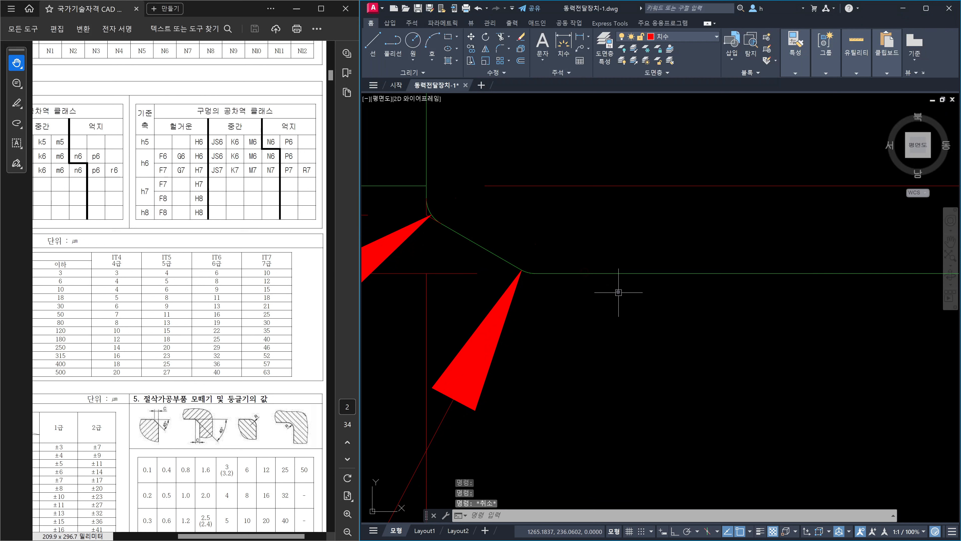
text(DAN)
key(Return)
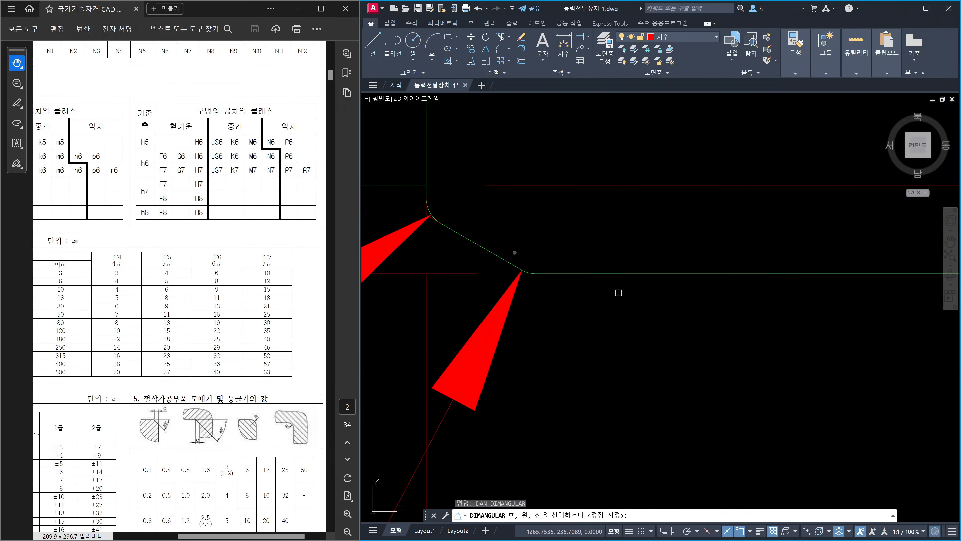
click(499, 256)
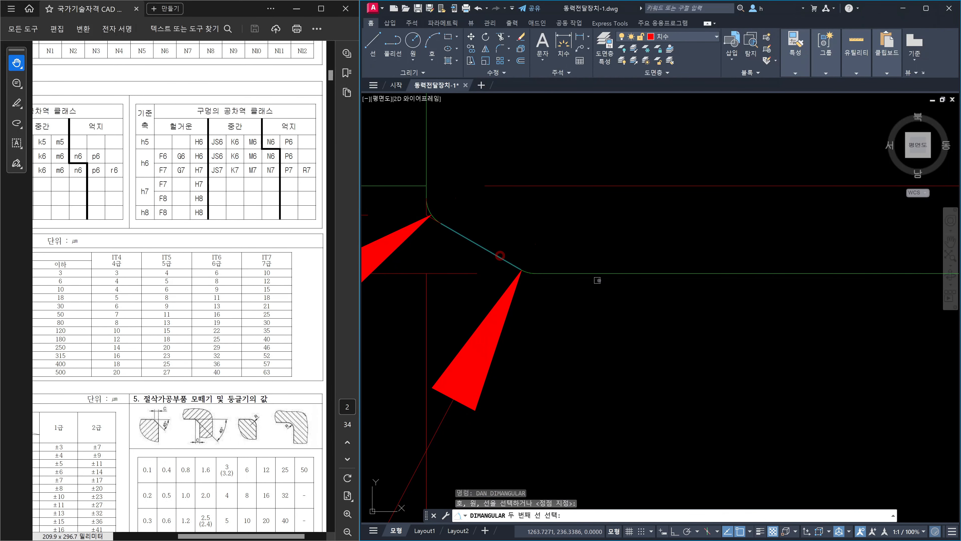
click(614, 273)
scroll(675, 305, down, 3)
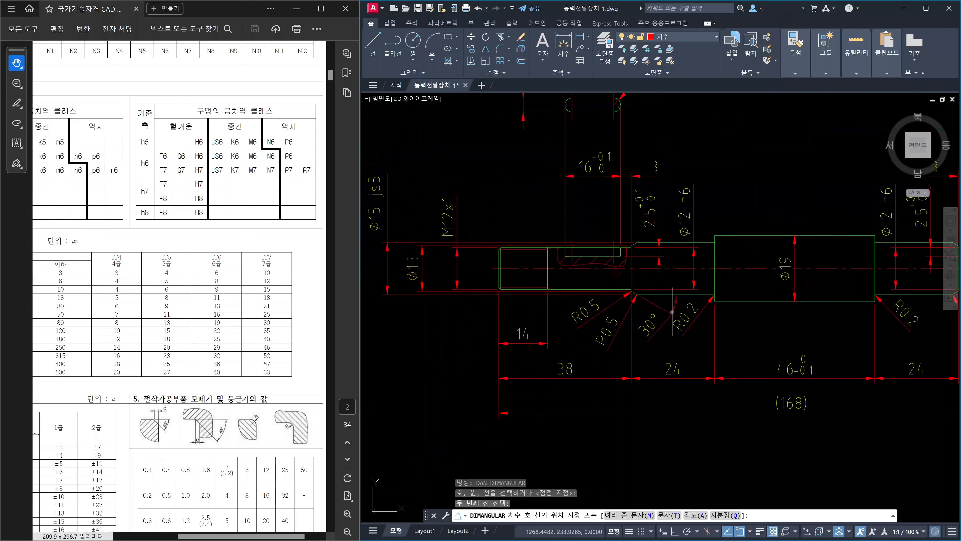
scroll(675, 305, up, 3)
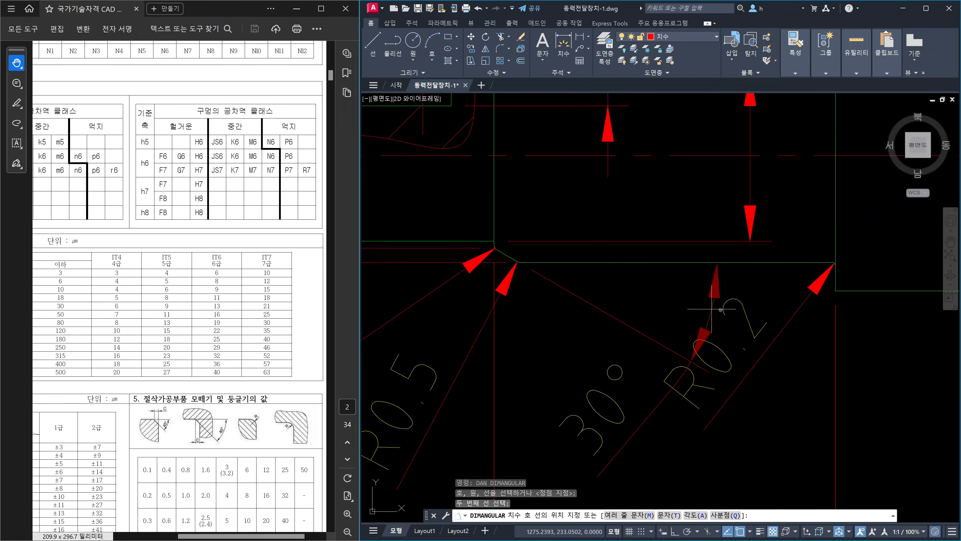
scroll(784, 332, down, 3)
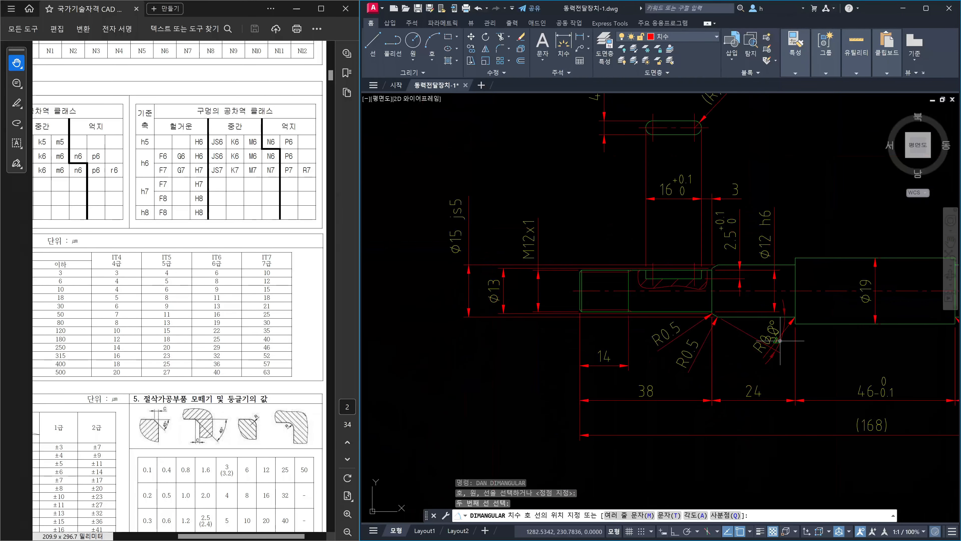
scroll(791, 344, up, 2)
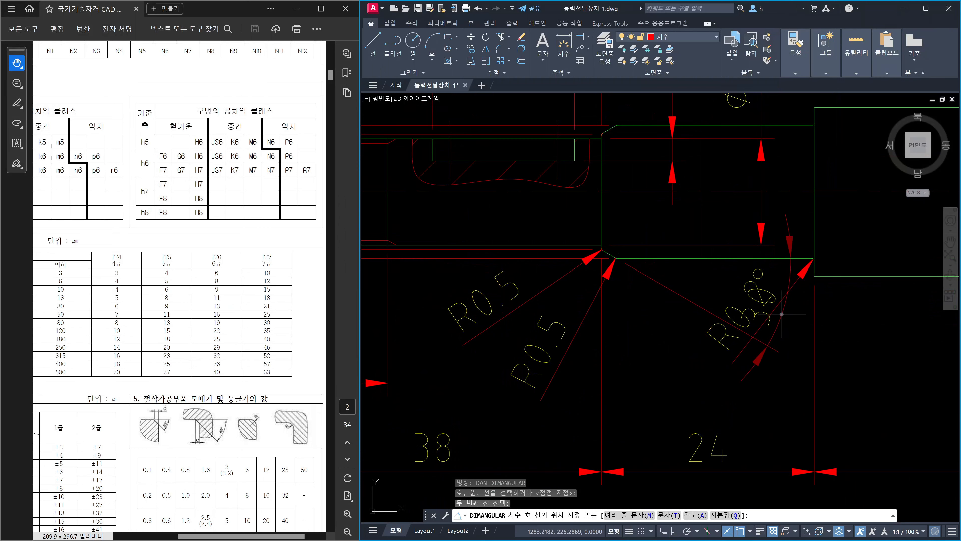
key(Escape)
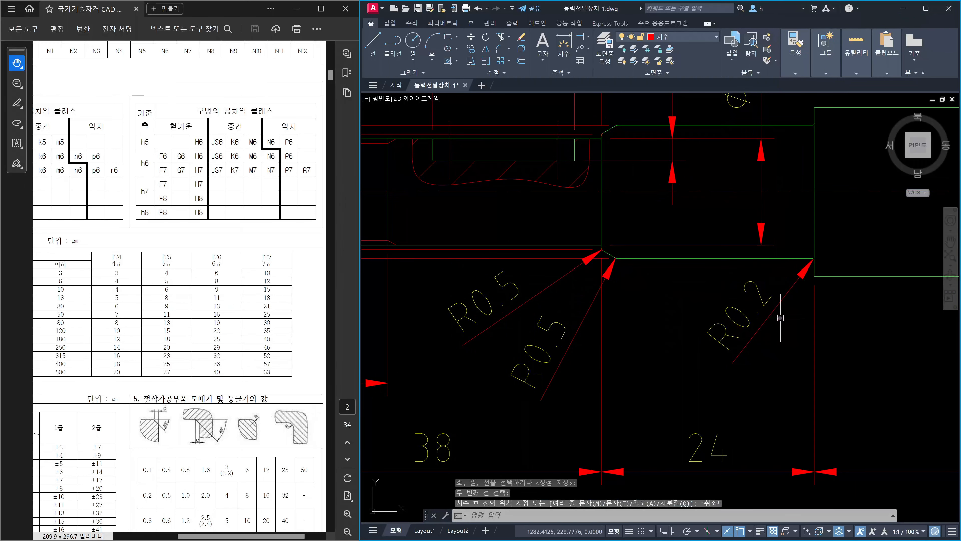
Step: Examine the two R0.2 dimensions at the central section's lower corners and the space around the left shoulder's radius dimensions
scroll(784, 320, down, 4)
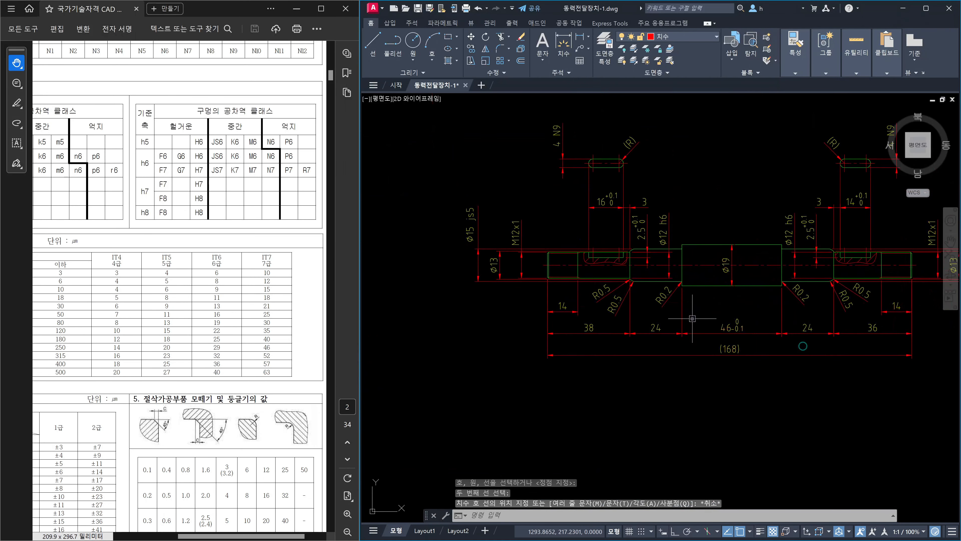
scroll(691, 318, up, 3)
click(632, 283)
click(619, 259)
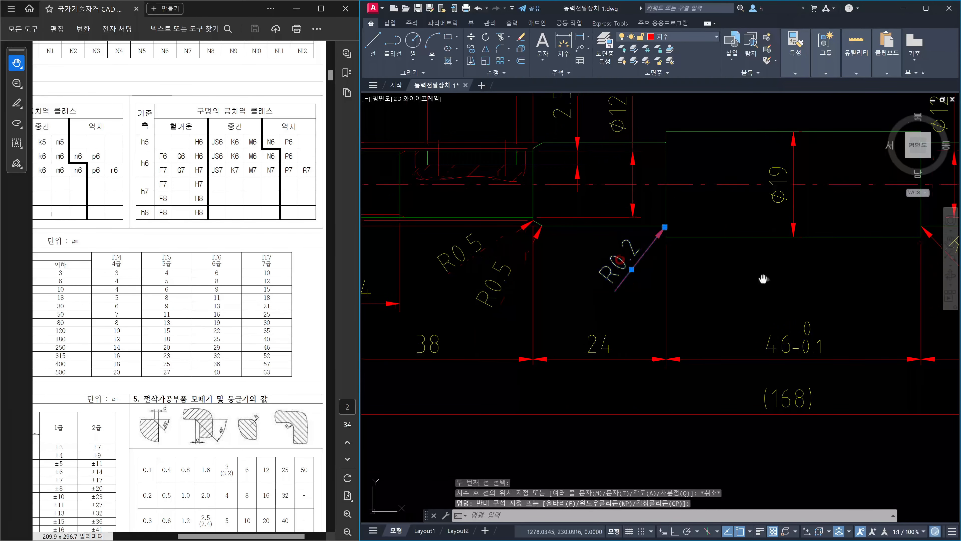
middle_drag(761, 279, 587, 309)
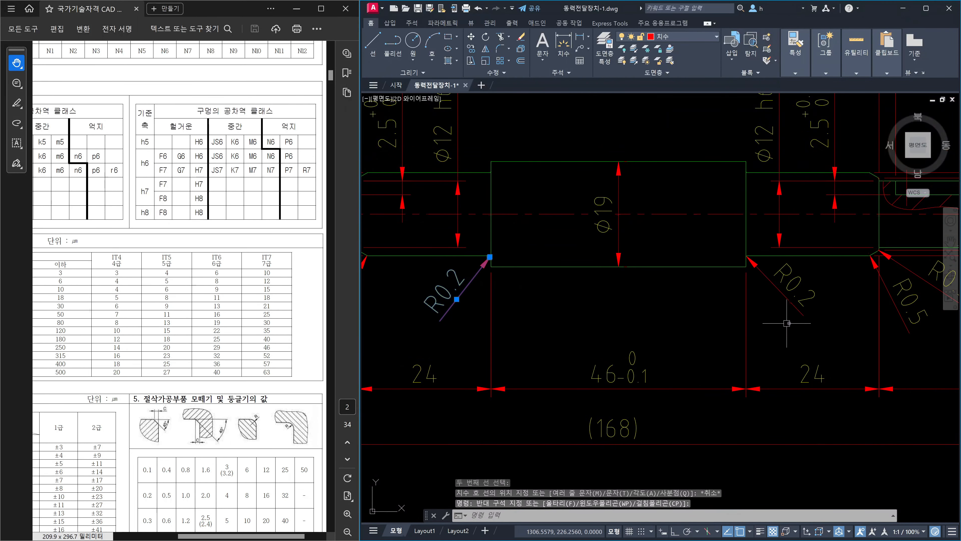
click(800, 320)
click(751, 256)
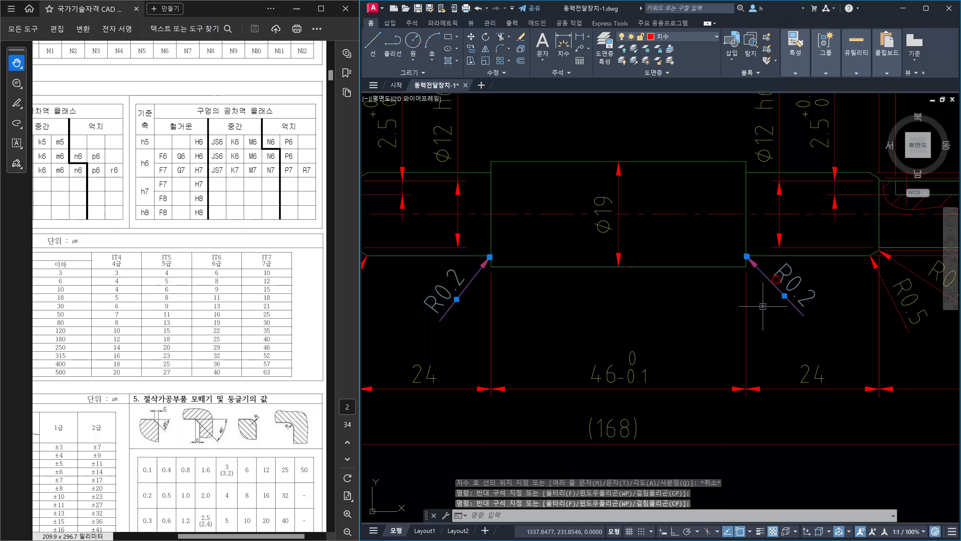
key(Escape)
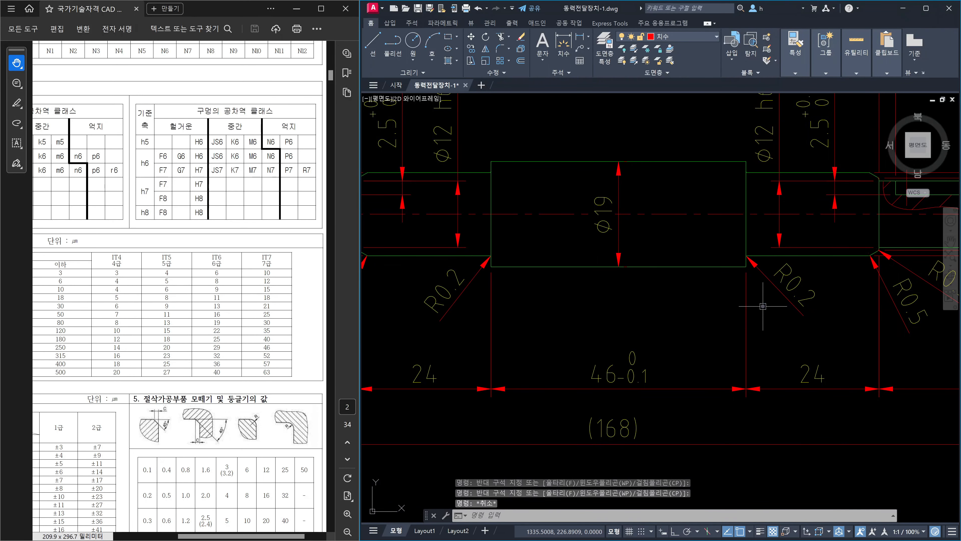
middle_drag(764, 211, 753, 304)
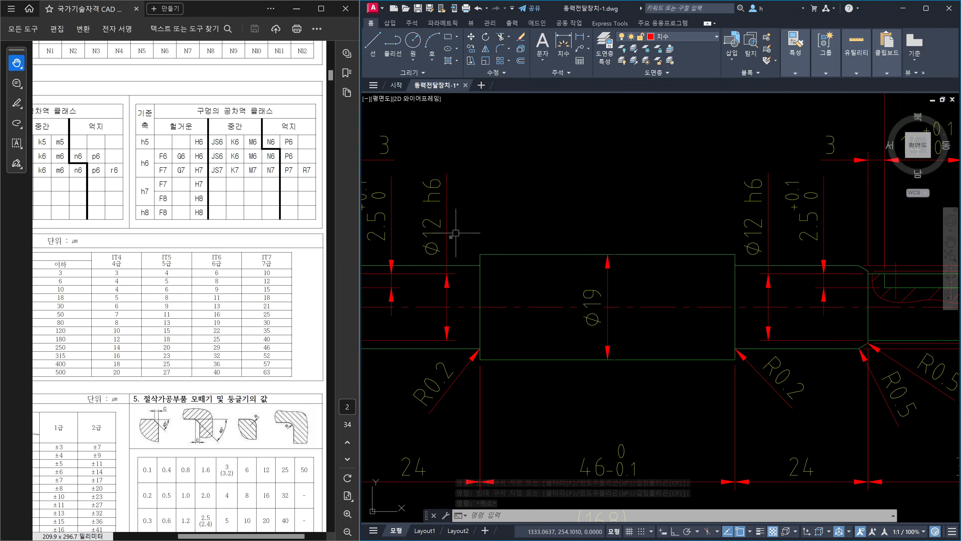
mouse_move(557, 319)
middle_down()
mouse_move(592, 286)
mouse_move(738, 238)
middle_up()
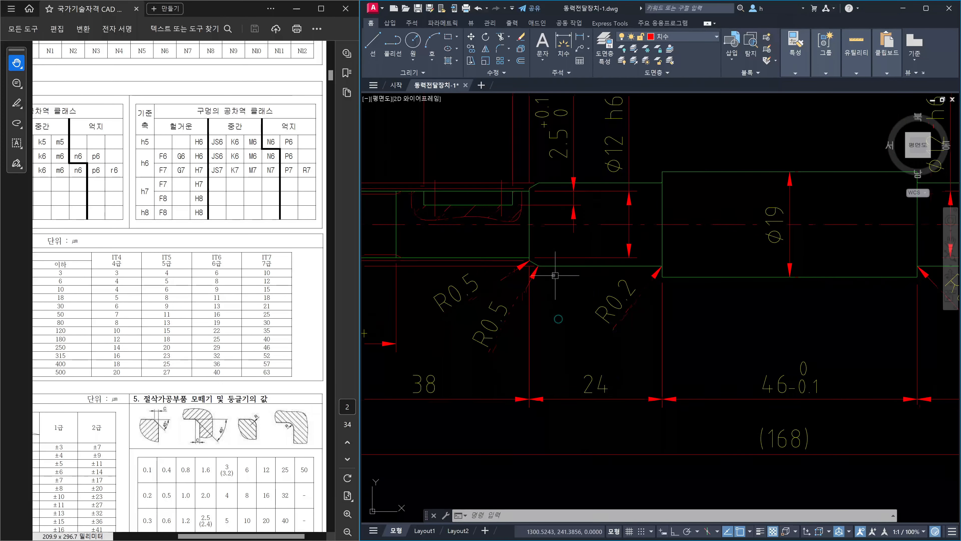
scroll(554, 275, up, 2)
middle_drag(552, 275, 650, 289)
scroll(649, 289, down, 4)
scroll(652, 291, up, 2)
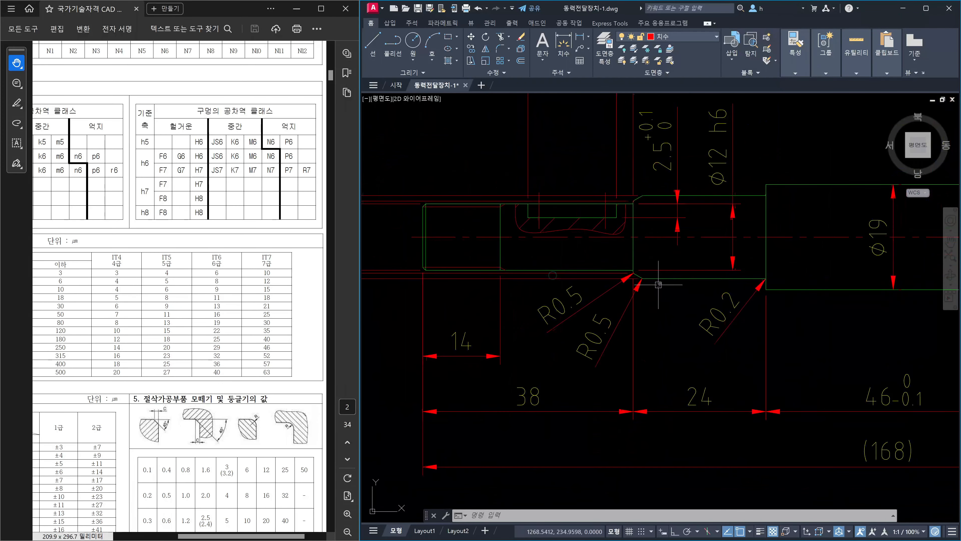
Step: Add an angular dimension between the left shoulder's lower slanted edge and the adjoining horizontal edge, placing it between the R0.5 and R0.2 dimensions
text(da)
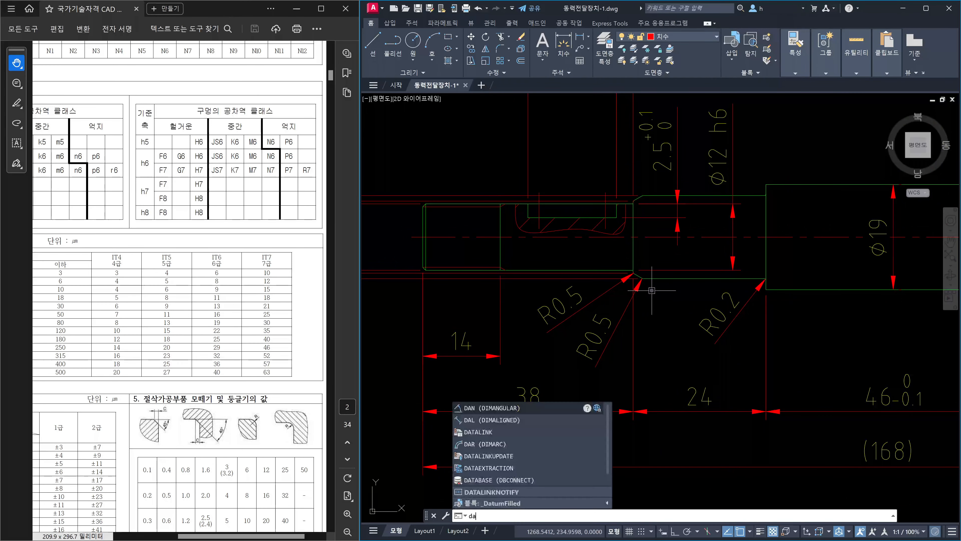
key(Return)
scroll(652, 291, up, 6)
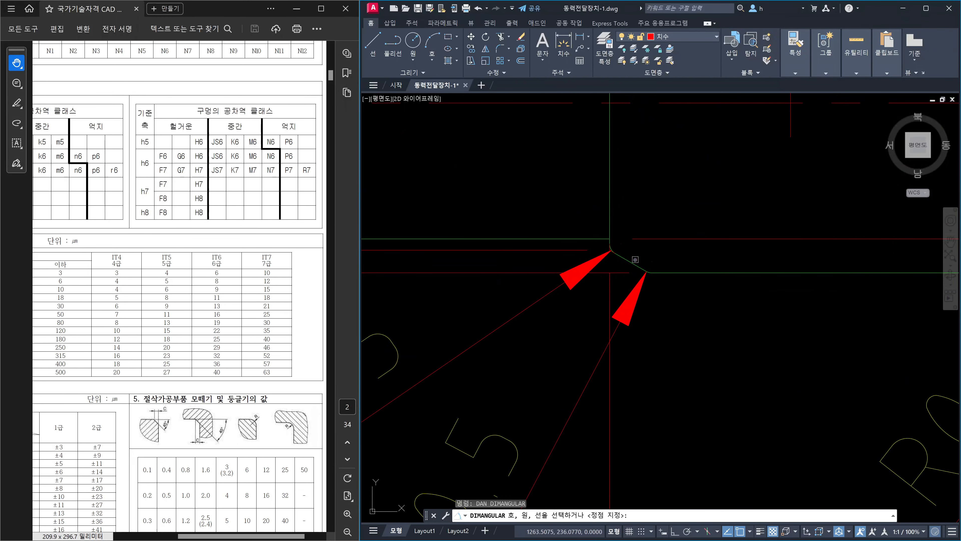
click(634, 262)
click(678, 272)
scroll(677, 273, down, 5)
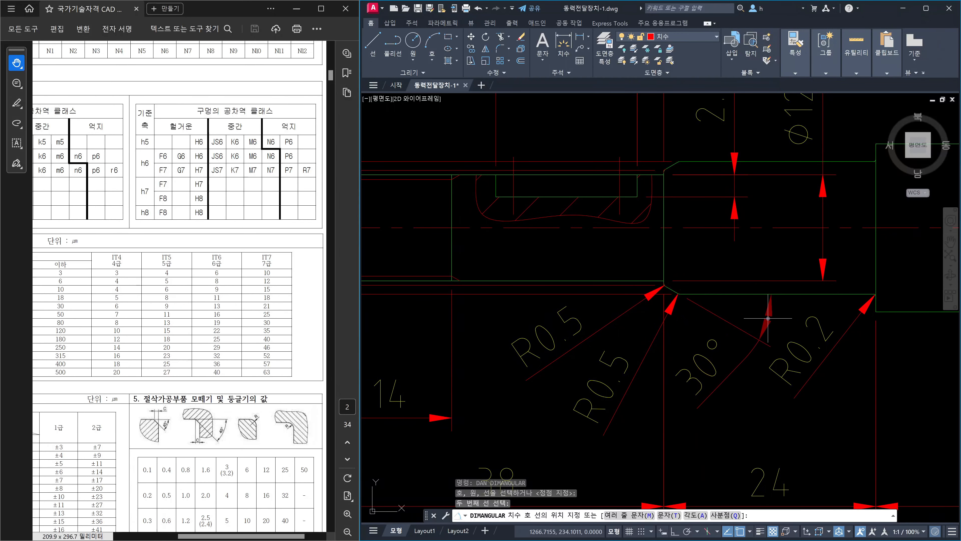
click(768, 318)
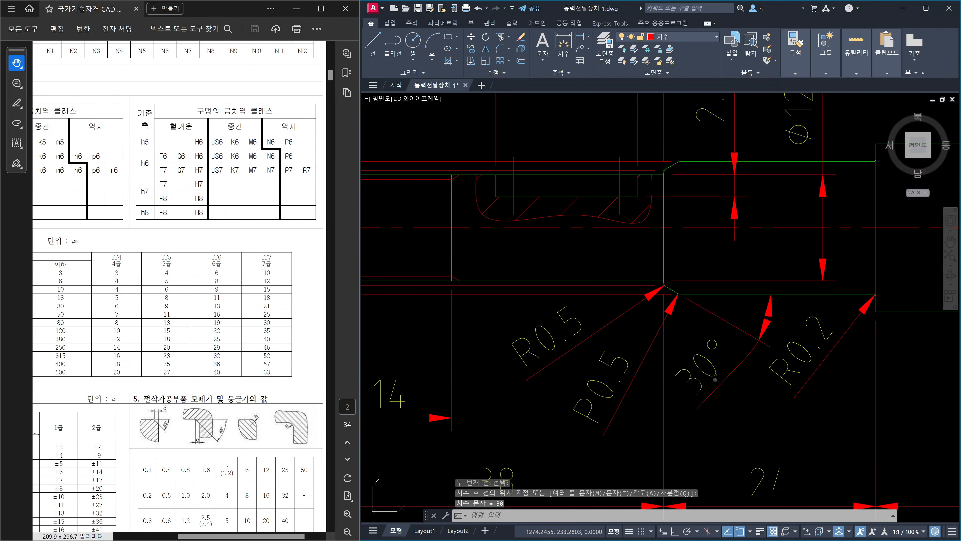
scroll(768, 365, down, 3)
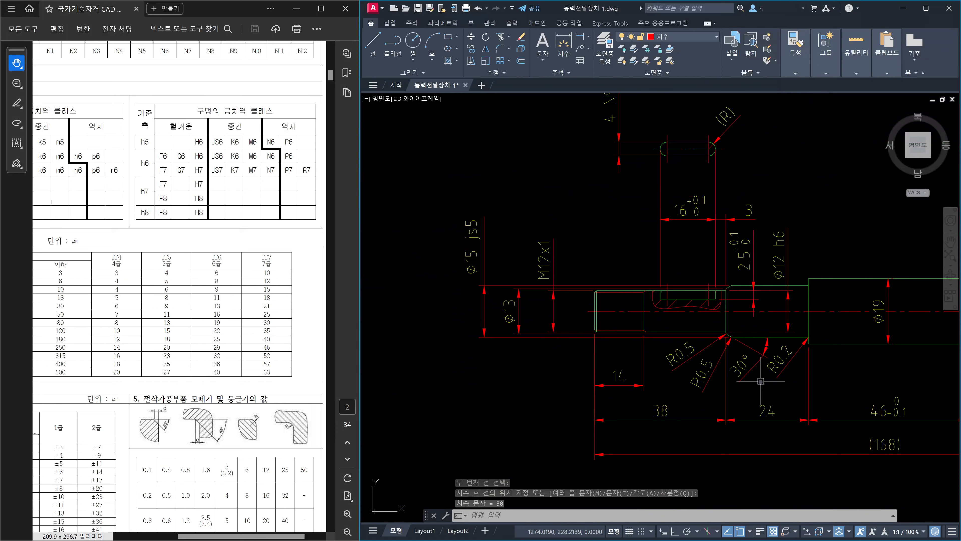
scroll(761, 381, up, 3)
scroll(867, 353, down, 5)
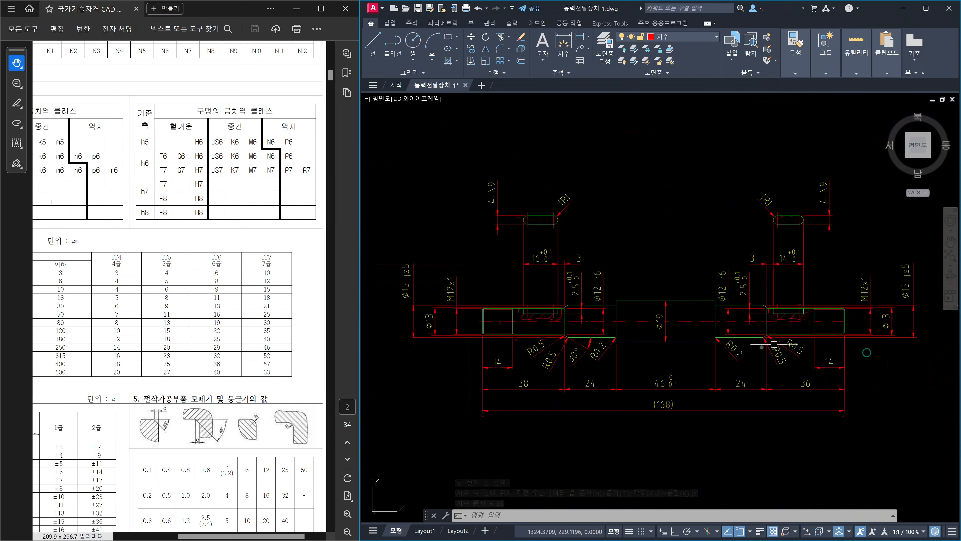
scroll(762, 354, up, 4)
text(dan)
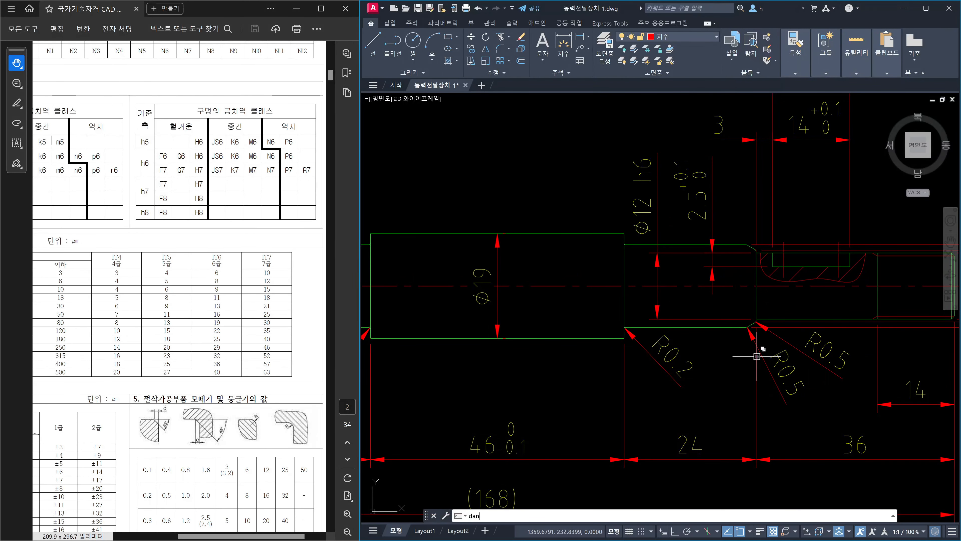
key(Return)
scroll(753, 335, up, 8)
click(739, 269)
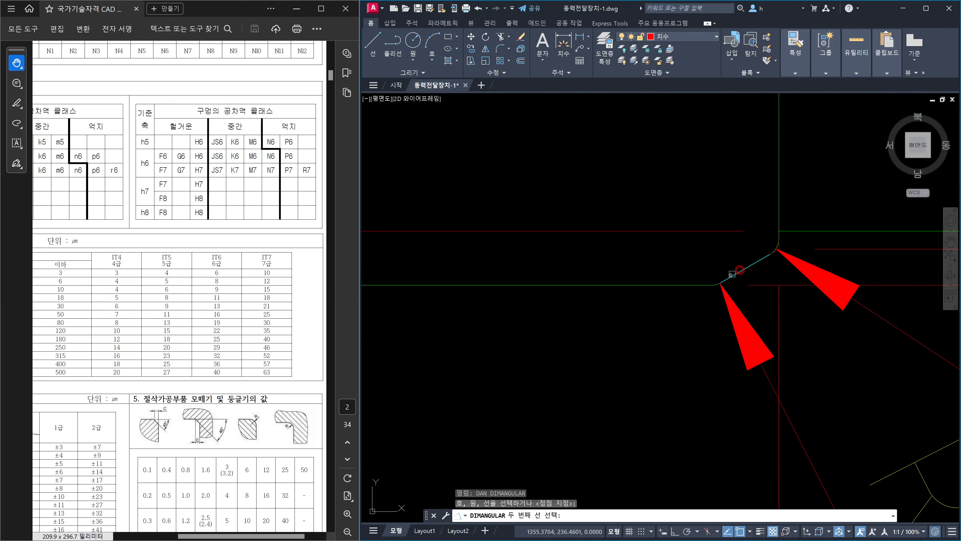
click(664, 284)
scroll(665, 284, down, 5)
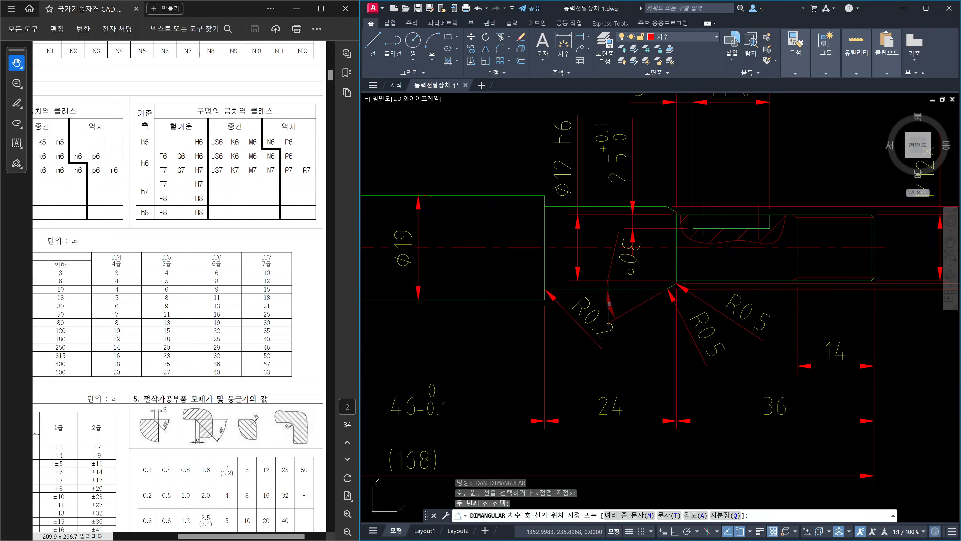
key(Escape)
click(624, 318)
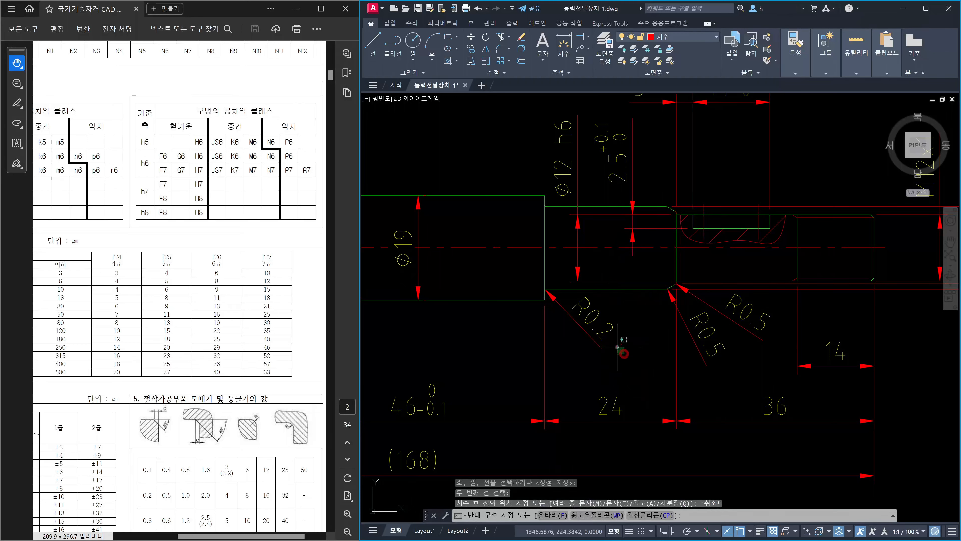
key(Escape)
key(Escape)
Step: Delete the R0.2 radius dimension at the shoulder between the left 24 mm section and the ø19 section
scroll(609, 328, down, 3)
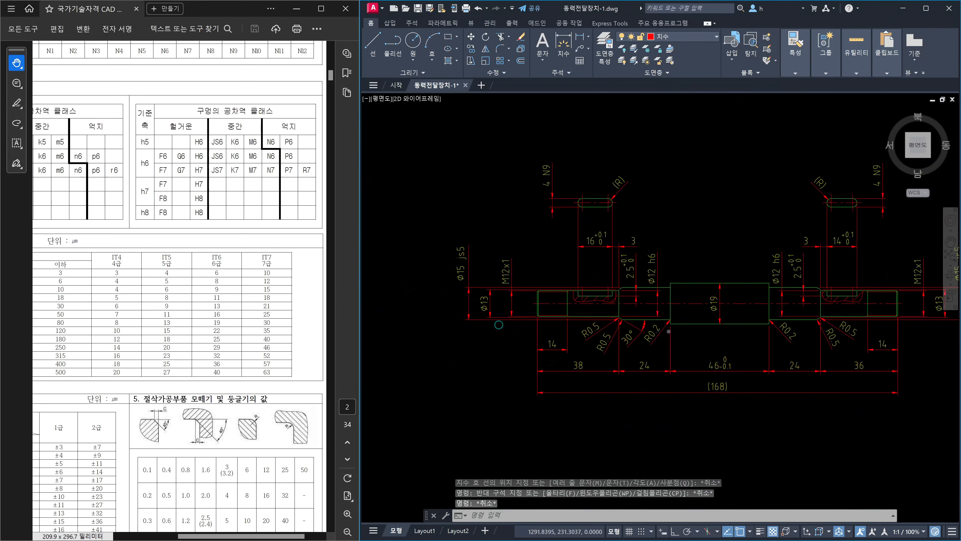
scroll(628, 325, up, 5)
click(657, 356)
click(630, 324)
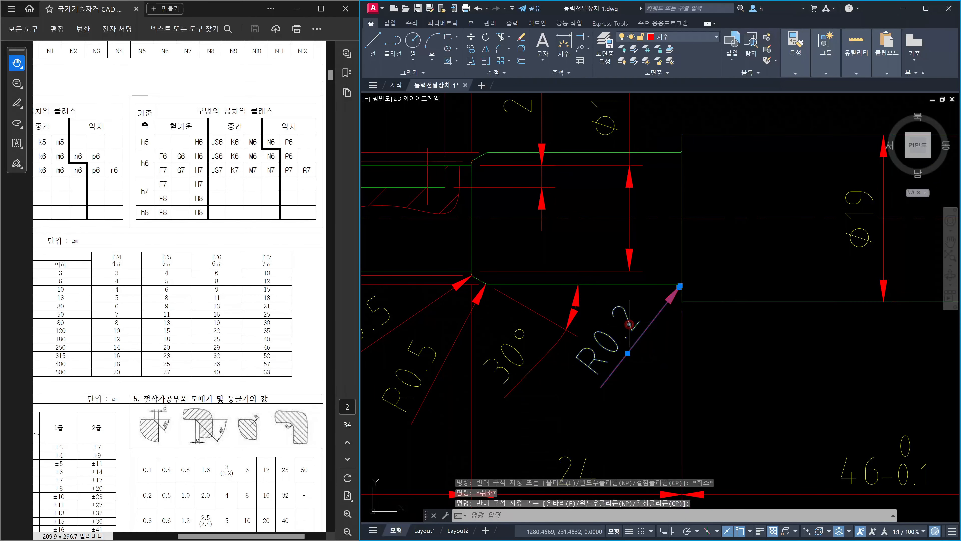
key(Delete)
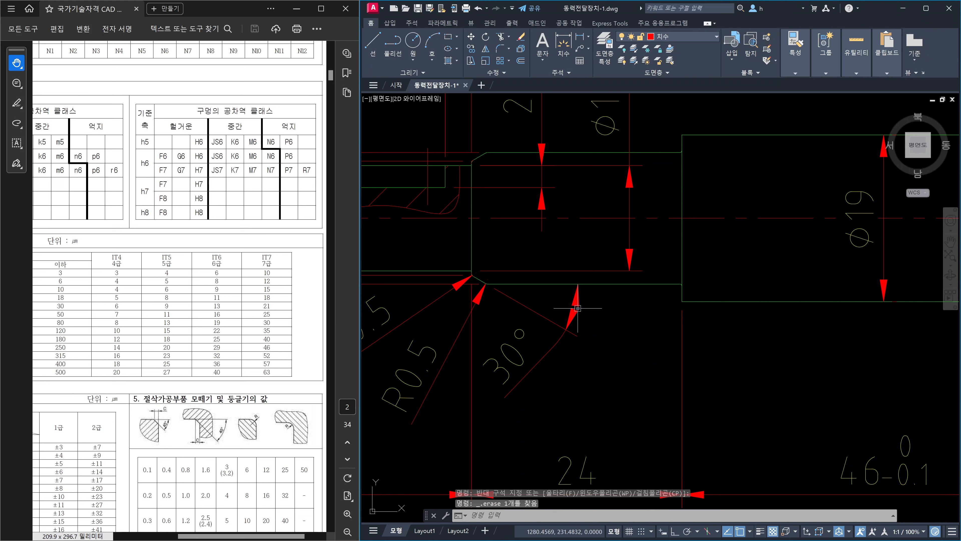
Step: Try moving the left 30° angular dimension's arc closer to the ø19 shoulder, and undo the change
click(572, 306)
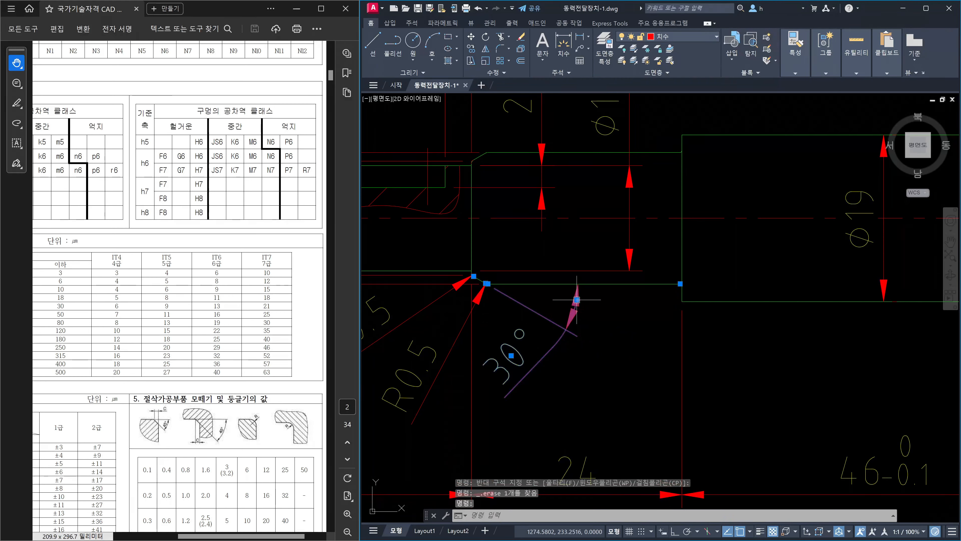
click(576, 299)
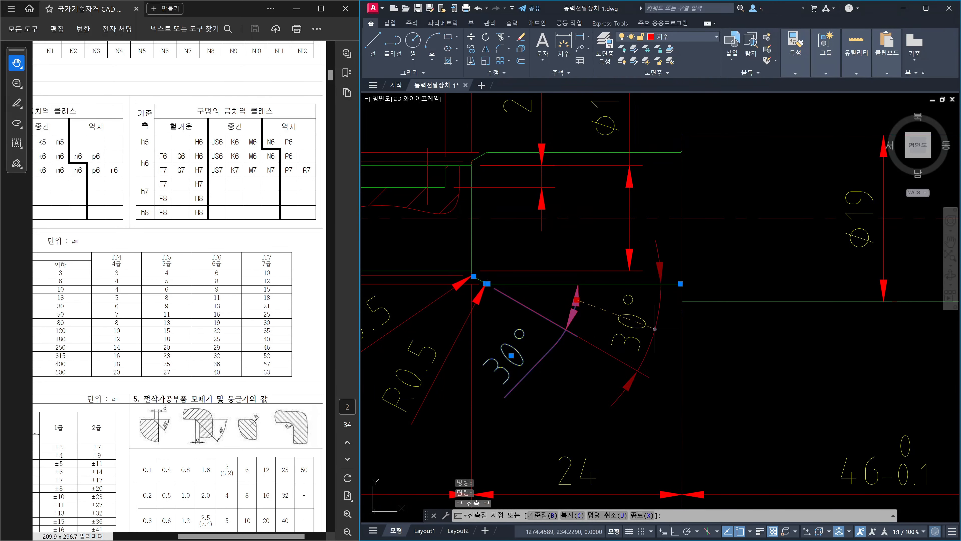
key(Escape)
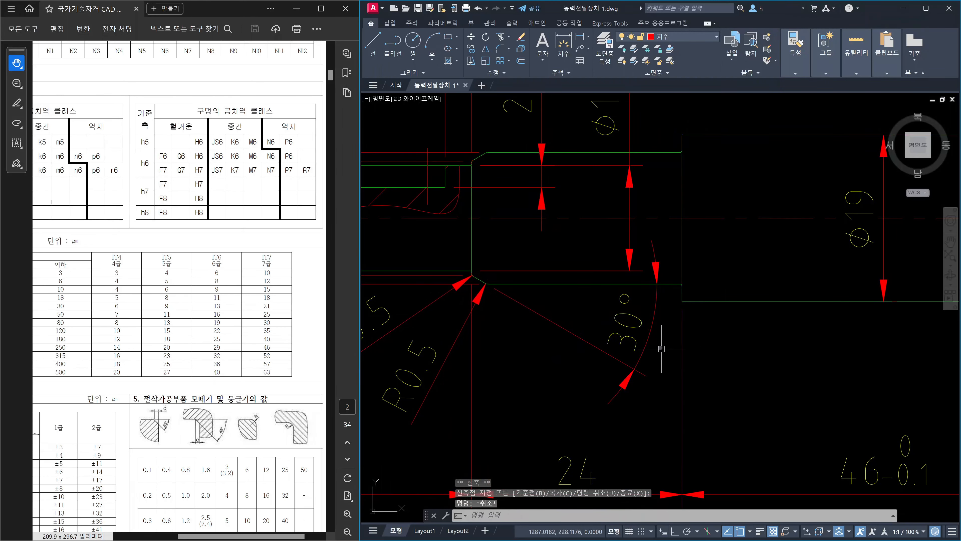
key(ctrl+z)
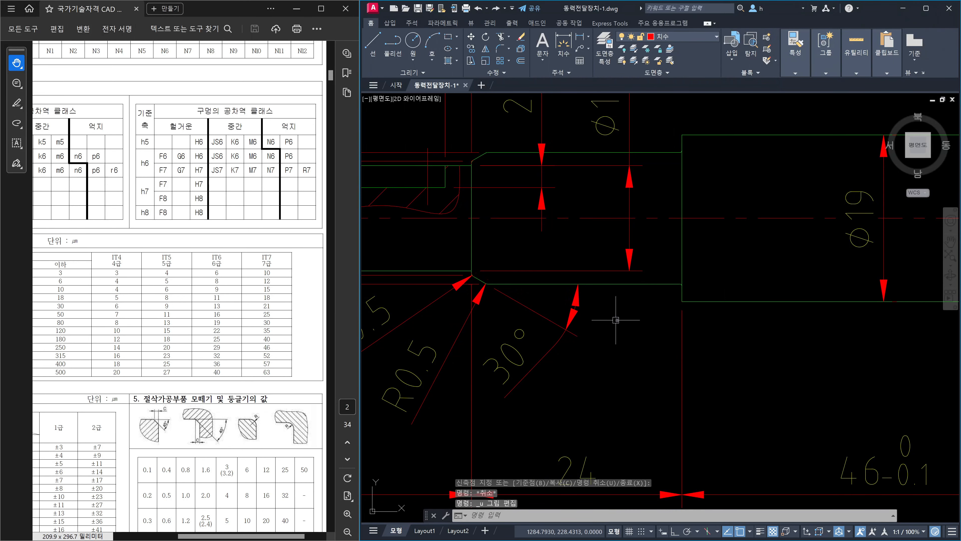
Step: Delete the R0.2 radius dimension at the right shoulder of the ø19 section
scroll(616, 320, down, 4)
scroll(798, 322, up, 5)
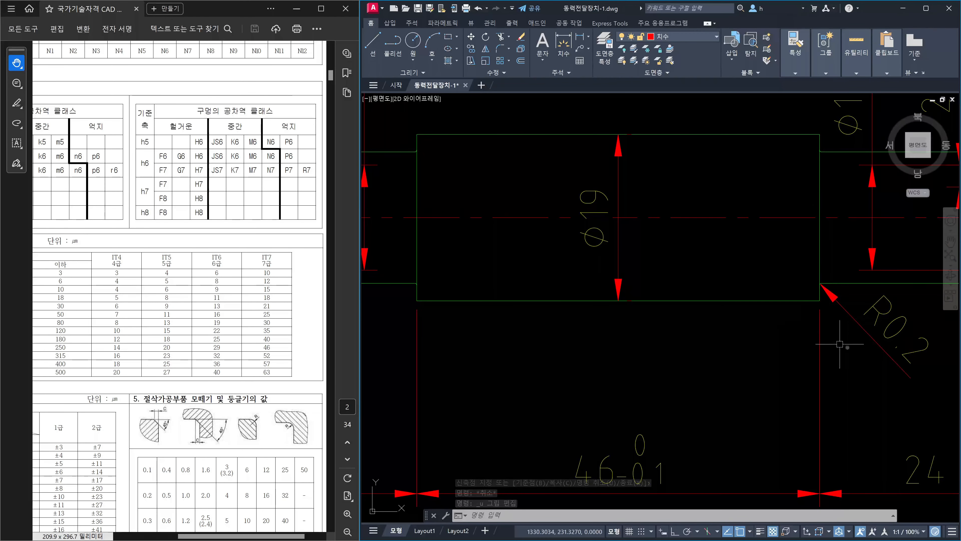
click(926, 385)
click(885, 346)
key(Delete)
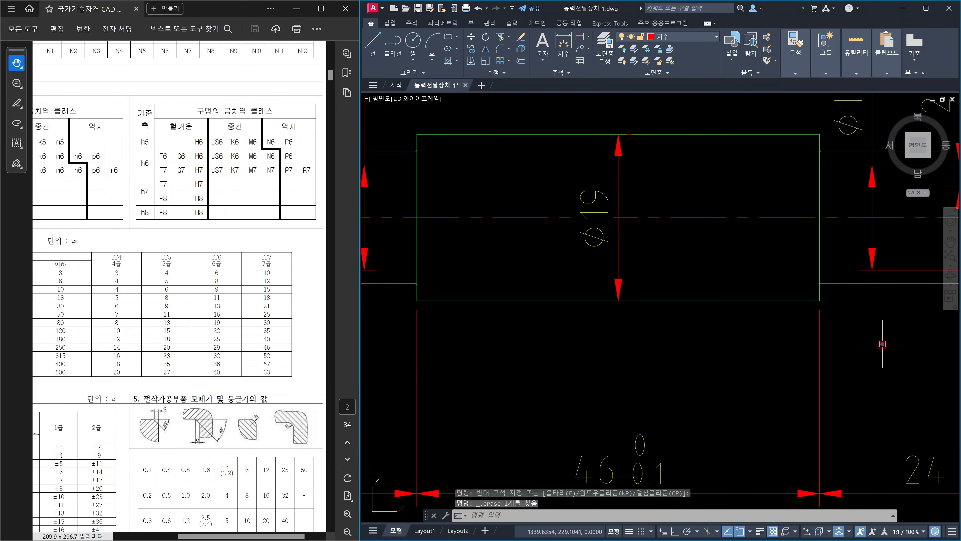
Step: Add a radius dimension to the small fillet at the left shoulder of the ø19 section, placed below the shaft
middle_drag(385, 309, 696, 316)
scroll(726, 283, up, 2)
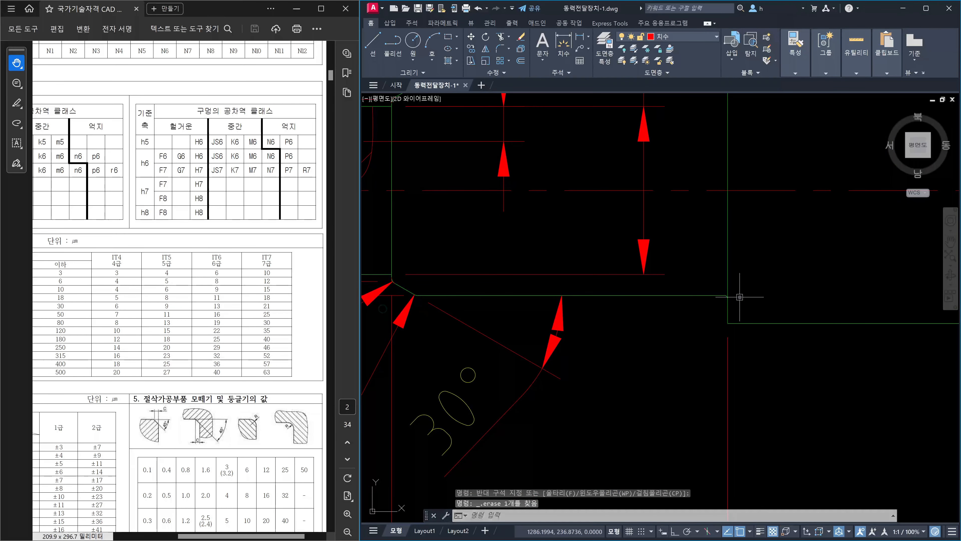
text(dra)
key(Return)
scroll(730, 295, up, 4)
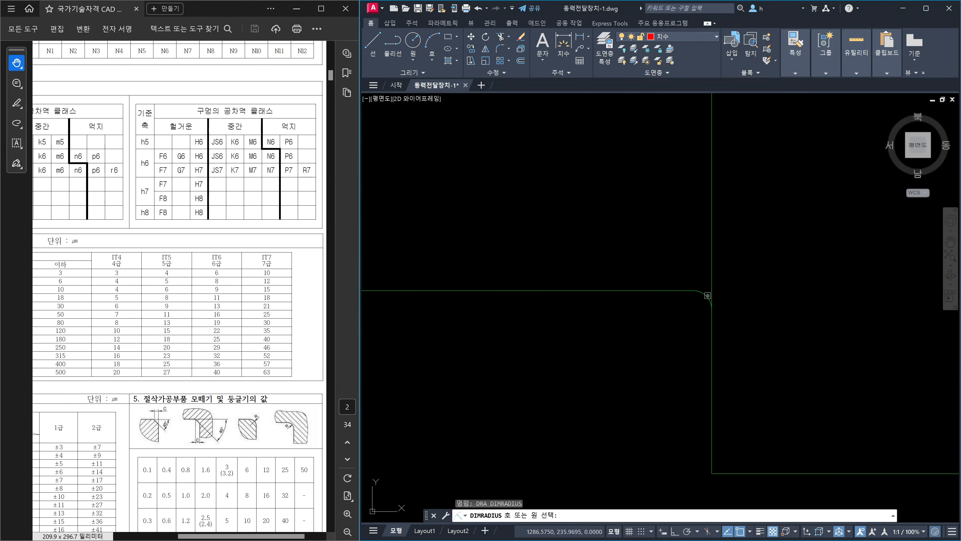
click(707, 295)
scroll(702, 292, up, 3)
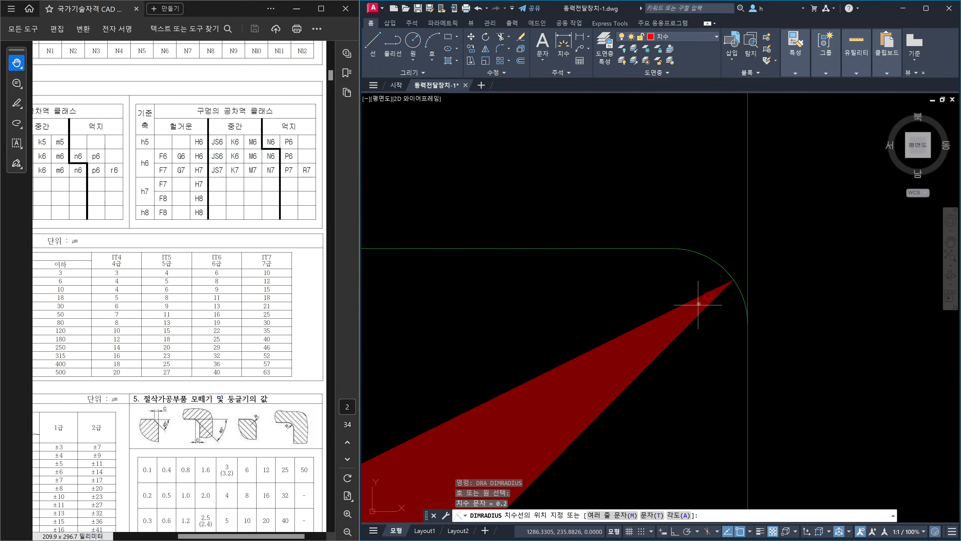
click(706, 276)
scroll(725, 275, up, 5)
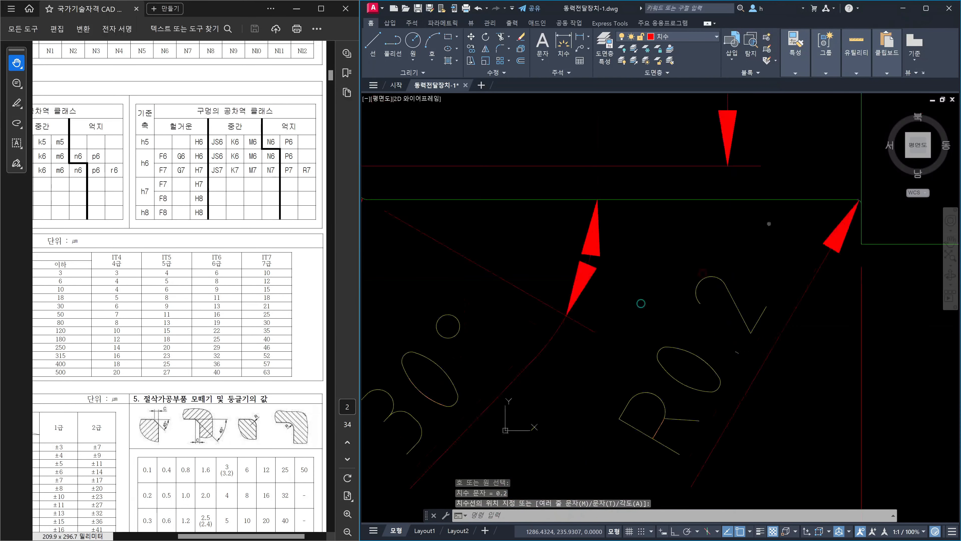
scroll(680, 272, down, 4)
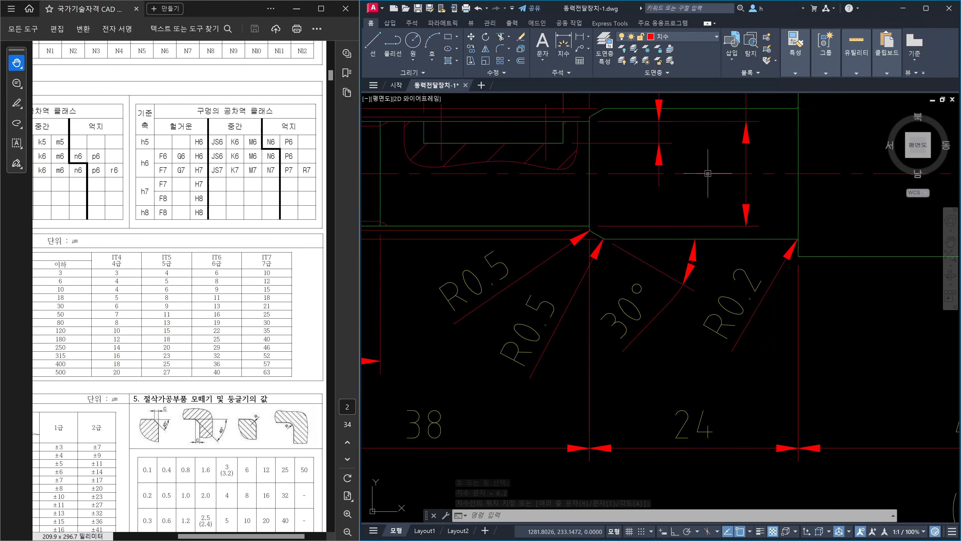
Step: Add an angular dimension between the right chamfer and the lower edge of the right 24 mm section, placed near the ø19 shoulder
scroll(722, 276, down, 5)
scroll(789, 287, up, 6)
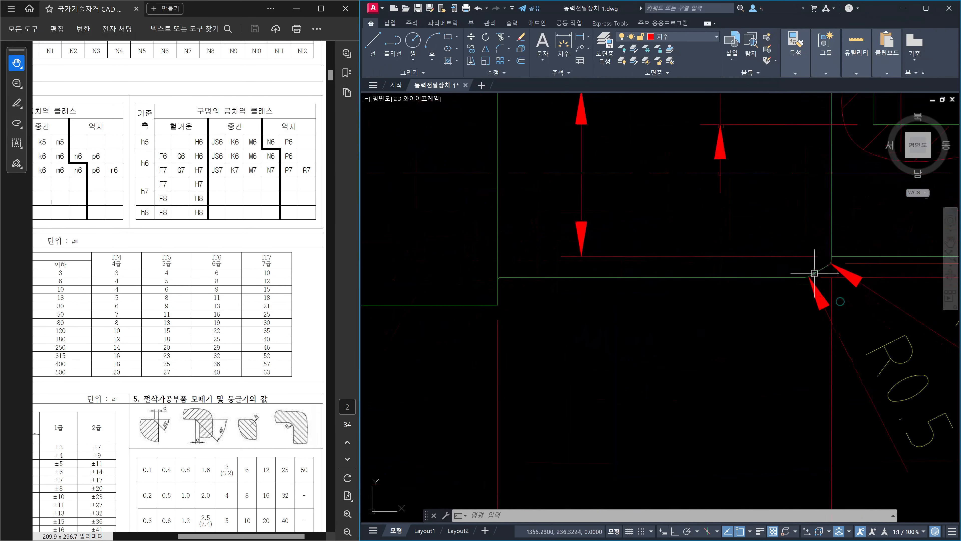
text(DAN)
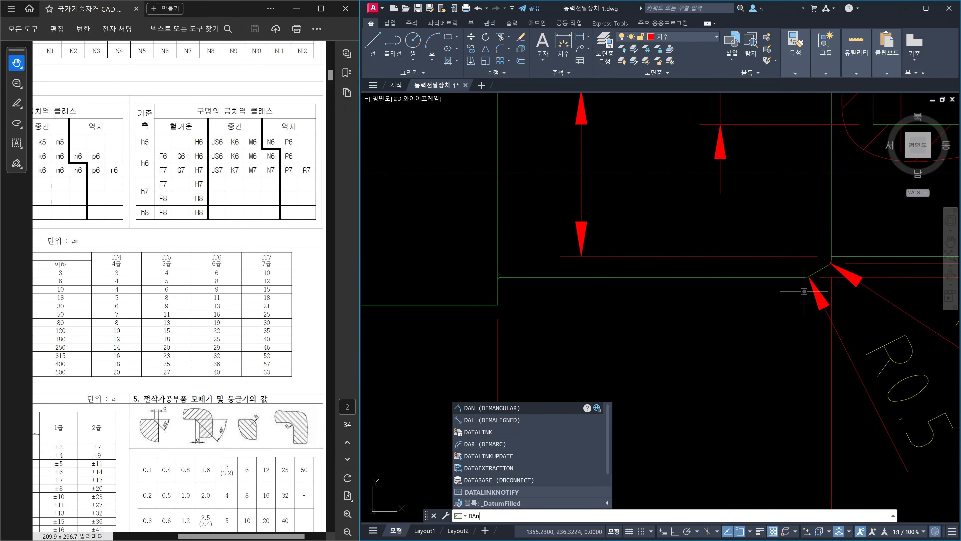
key(Return)
scroll(804, 290, up, 2)
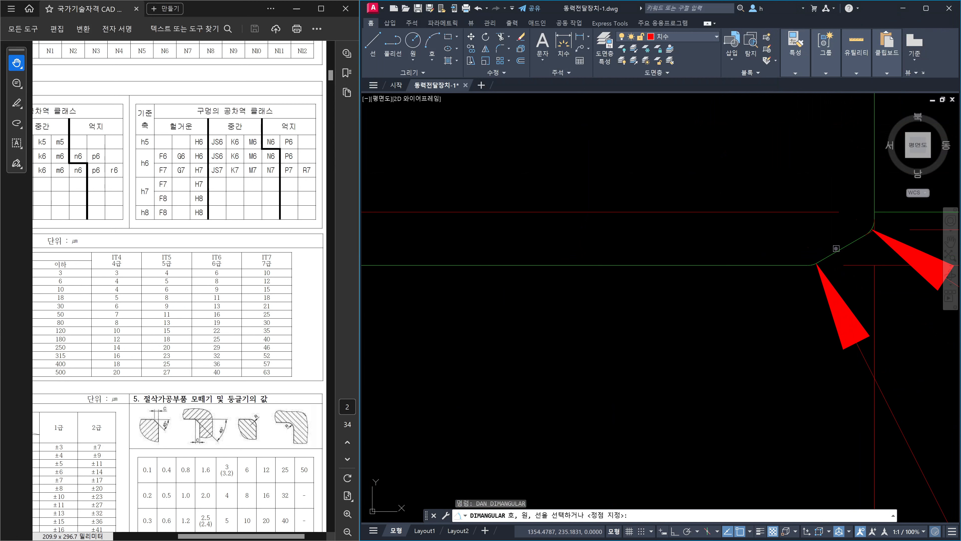
click(837, 248)
click(733, 266)
scroll(719, 271, down, 5)
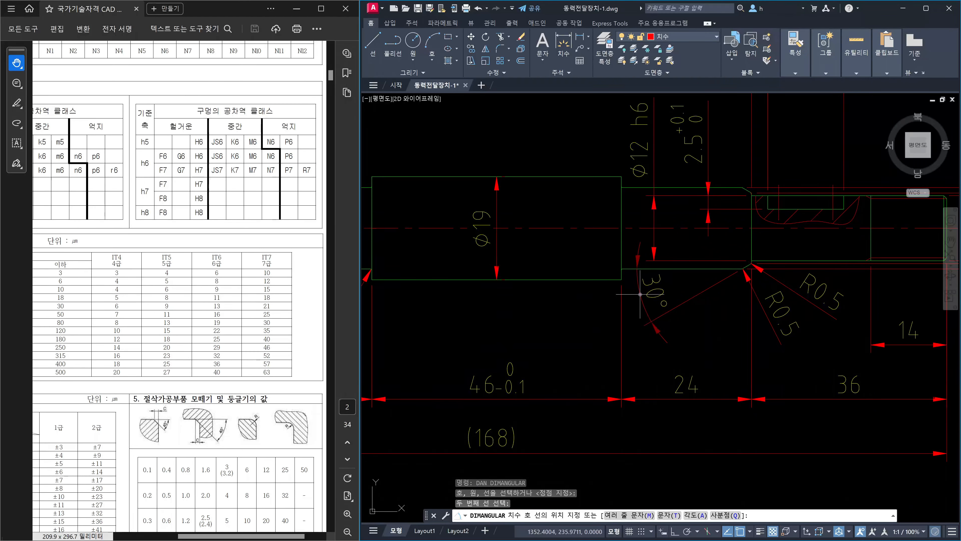
click(649, 292)
Step: Add the prefix "2x" to the R0.2 radius dimension so its text reads "2x R0.2"
scroll(521, 307, down, 3)
scroll(479, 317, up, 3)
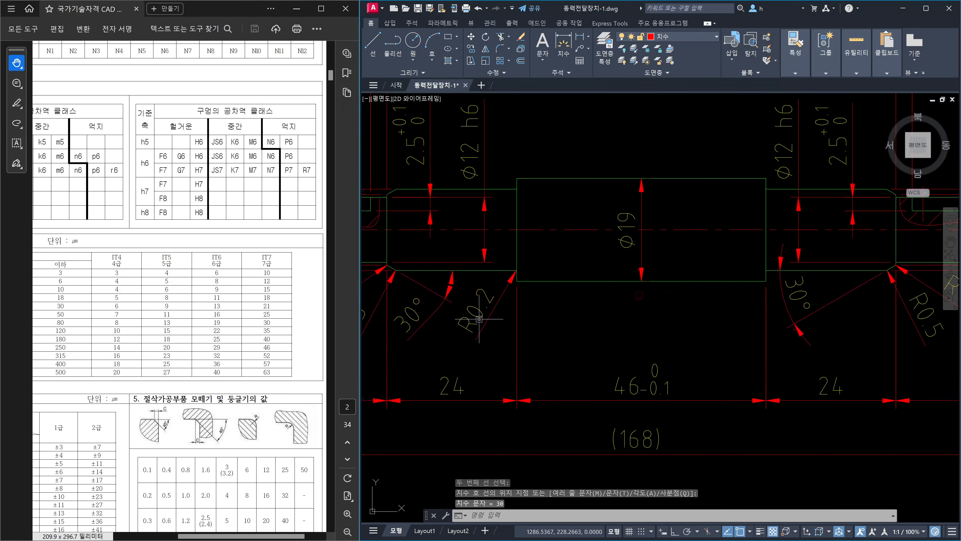
click(479, 317)
double_click(479, 317)
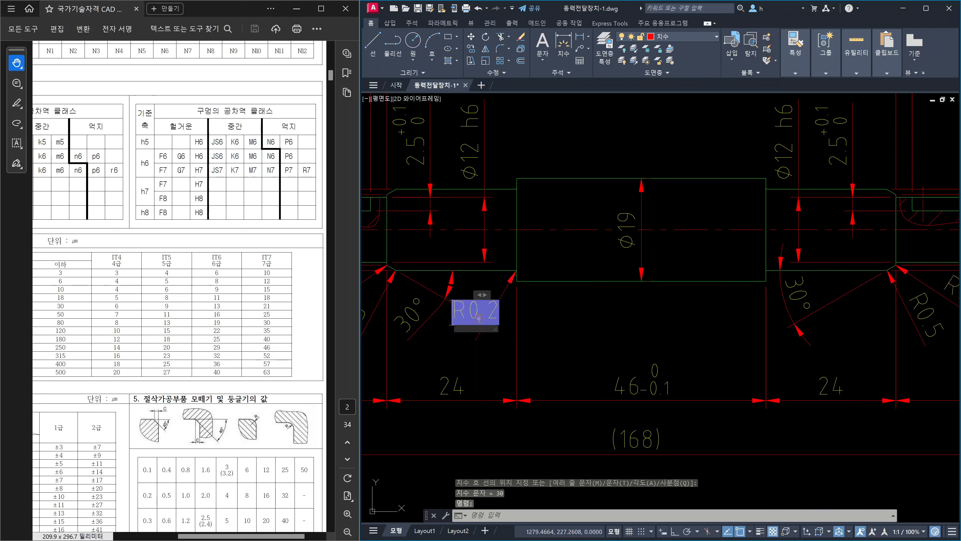
text(2x)
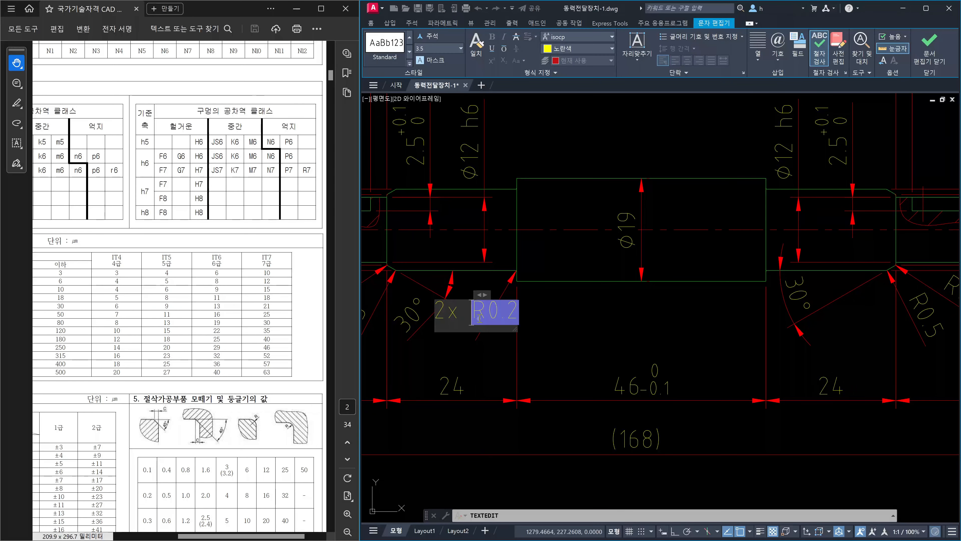
click(580, 342)
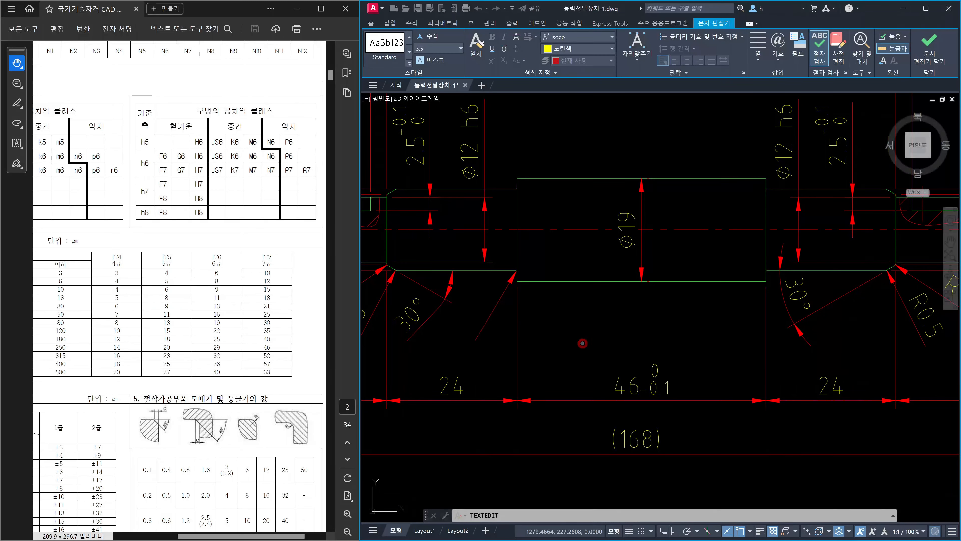
key(Escape)
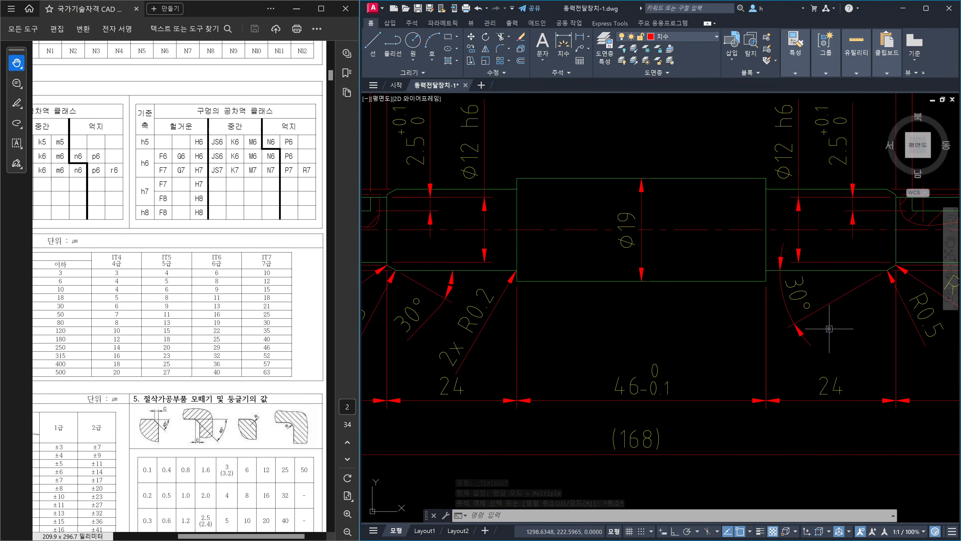
Step: Delete the "2x R0.2" radius dimension at the left shoulder
scroll(829, 328, down, 4)
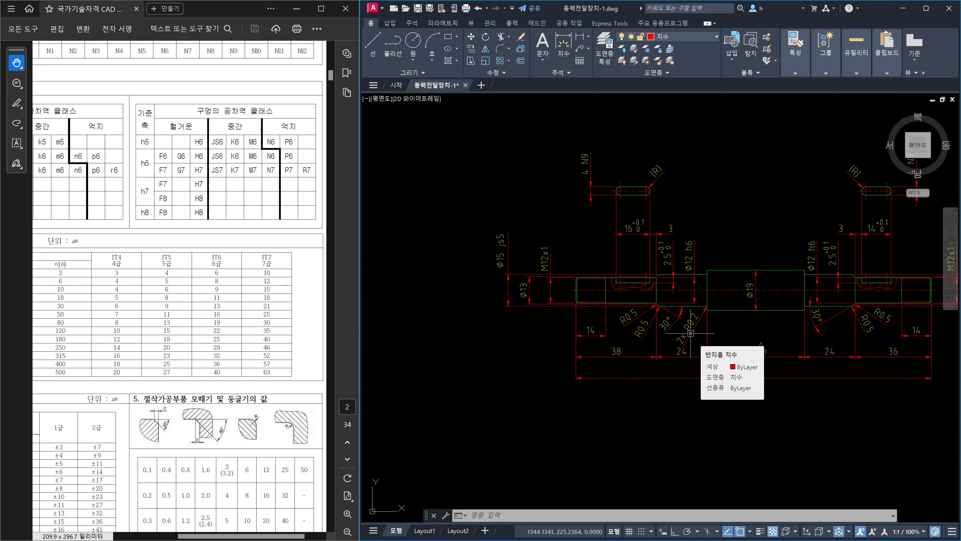
scroll(691, 333, up, 3)
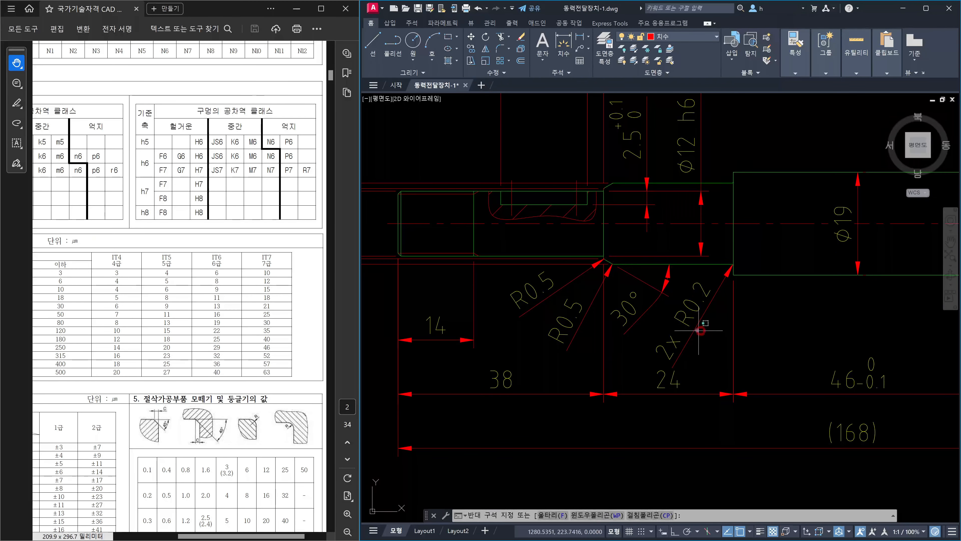
click(677, 313)
key(Delete)
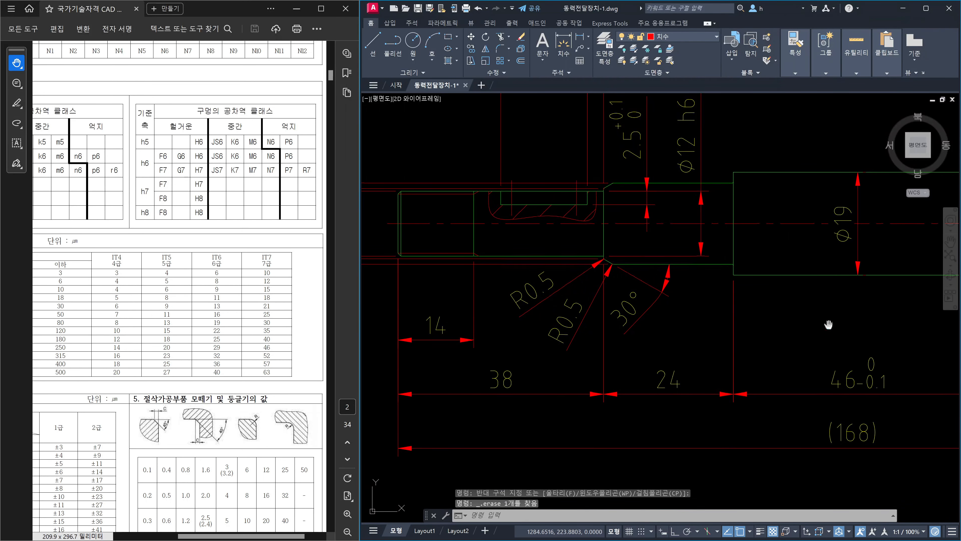
Step: Delete both 30° angular dimensions, at the right and left chamfers of the shaft
middle_drag(826, 325, 599, 337)
click(803, 334)
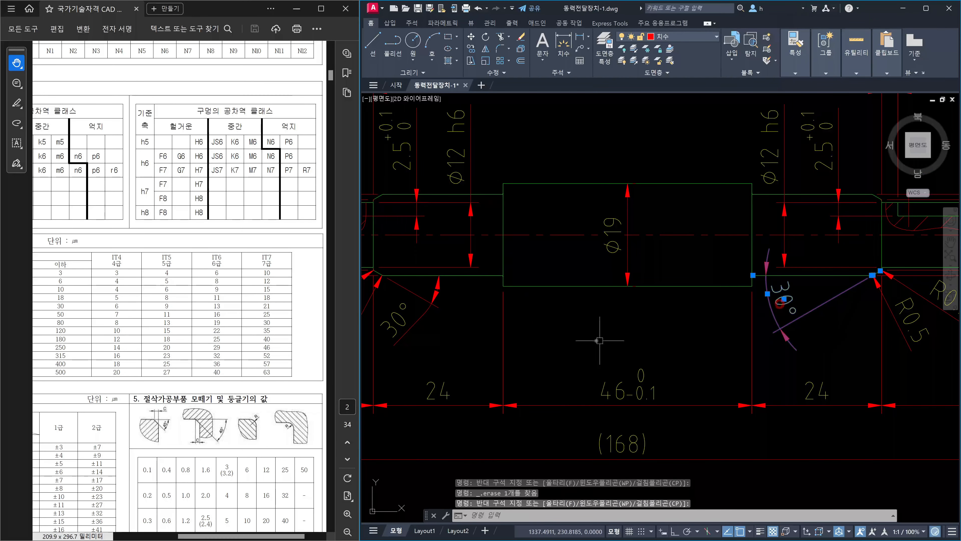
click(431, 322)
click(410, 294)
key(Delete)
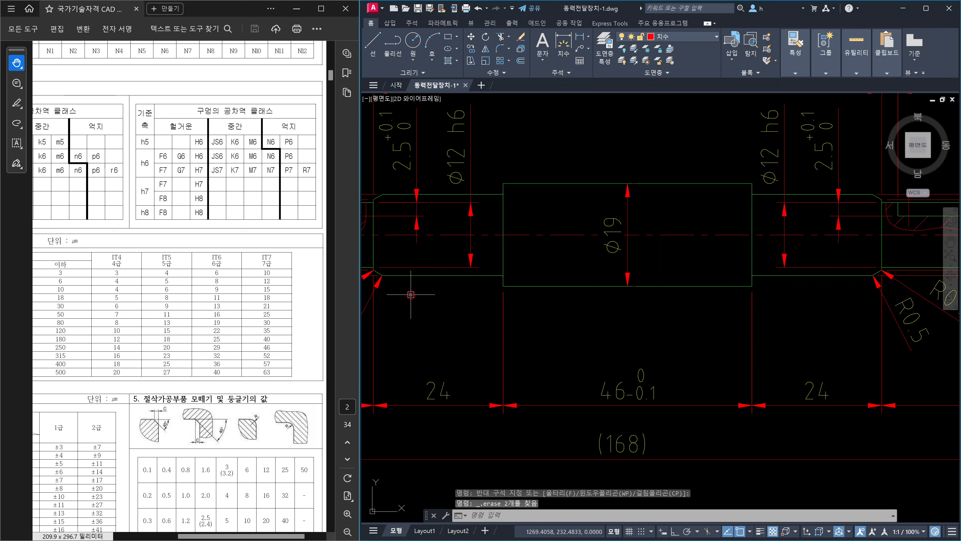
Step: Delete the two R0.5 radius dimensions at the right chamfer between the 24 mm and 36 mm sections
scroll(546, 306, down, 2)
scroll(689, 321, up, 2)
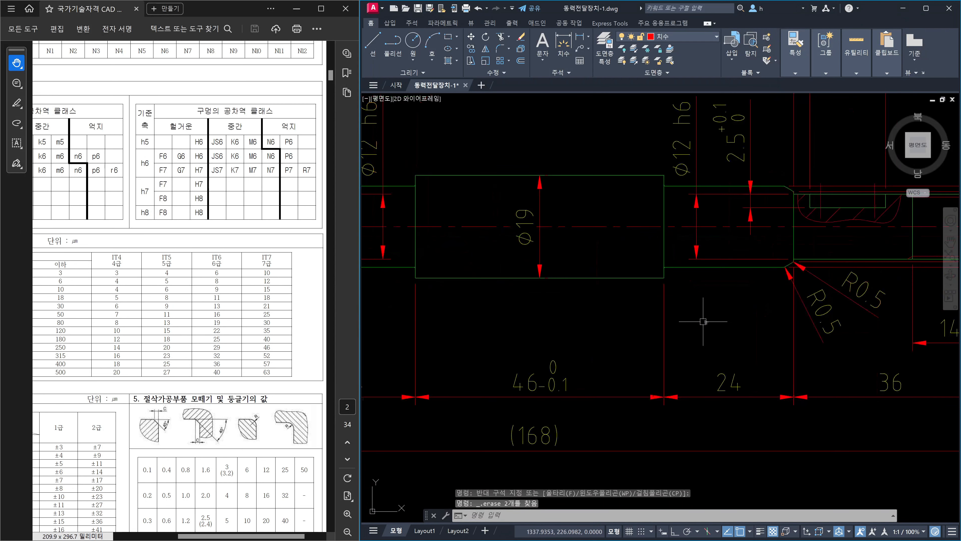
click(857, 345)
click(832, 323)
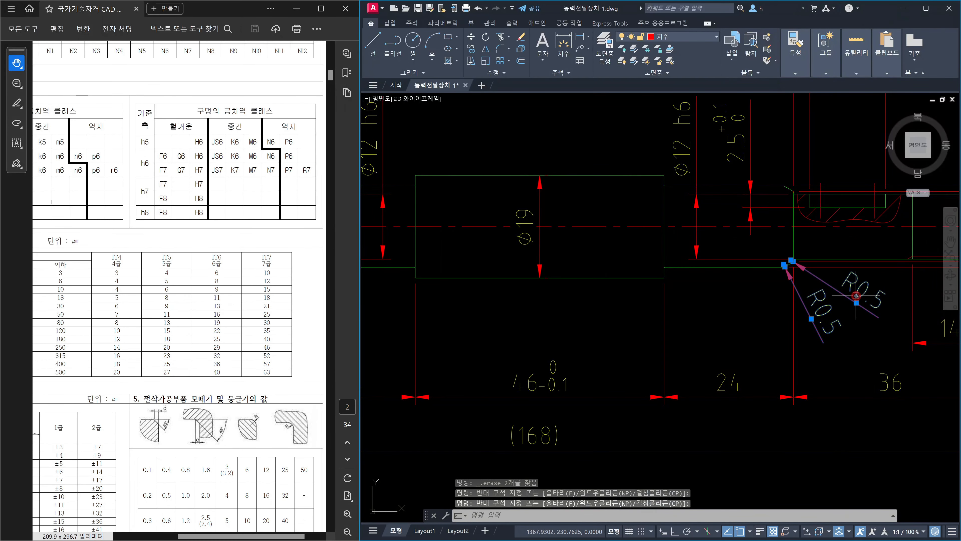
key(Delete)
scroll(855, 296, down, 2)
scroll(673, 306, up, 2)
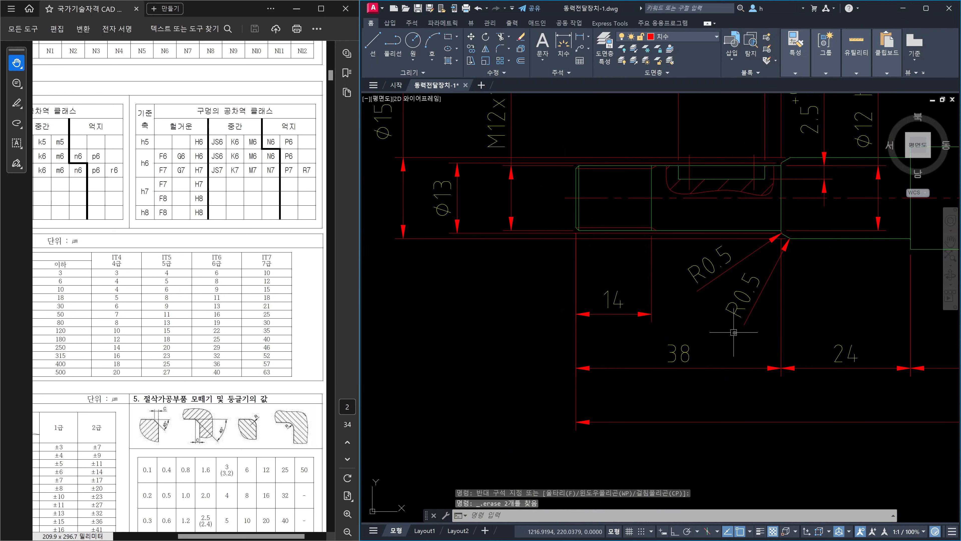
Step: Delete the two R0.5 radius dimensions at the left chamfer between the 38 mm and 24 mm sections
click(750, 330)
click(730, 305)
click(724, 290)
click(707, 266)
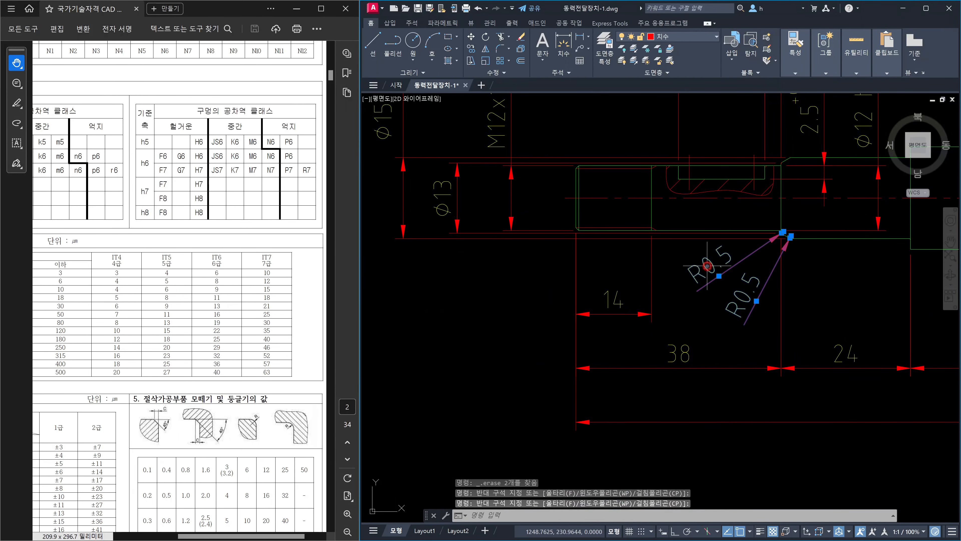
key(Delete)
Step: Add a radius dimension to the lower fillet at the right shoulder of the Ø19 section, placed below the shaft
middle_drag(761, 281, 427, 297)
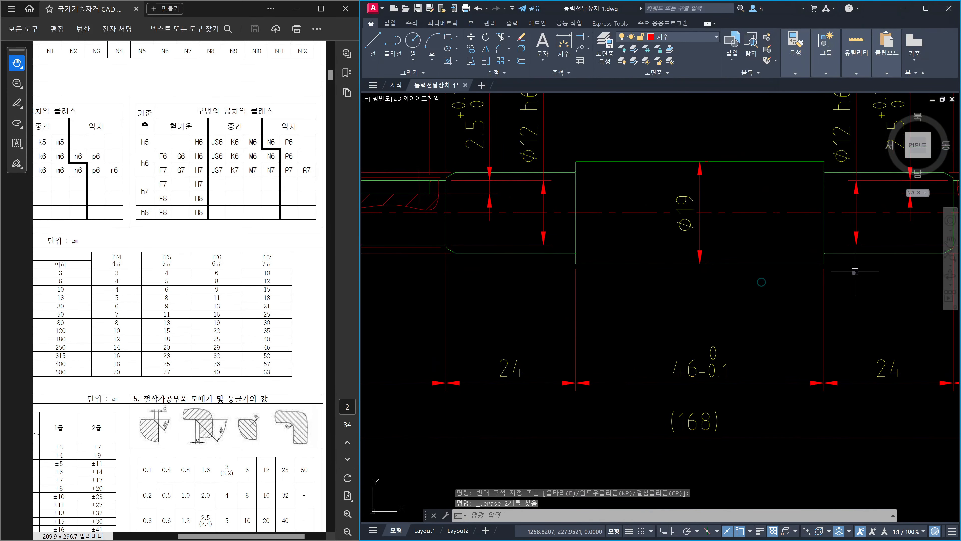
middle_drag(855, 272, 573, 329)
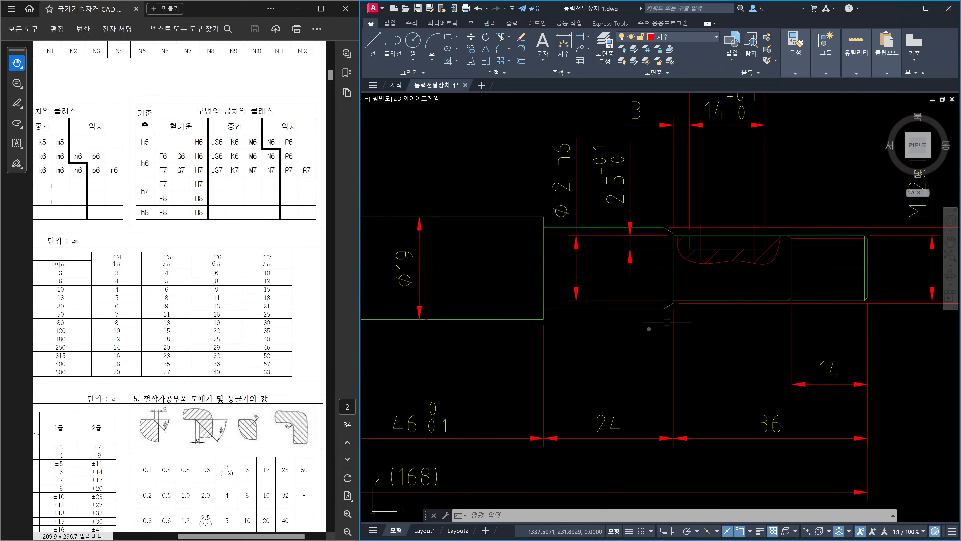
middle_drag(548, 349, 682, 353)
scroll(680, 342, up, 2)
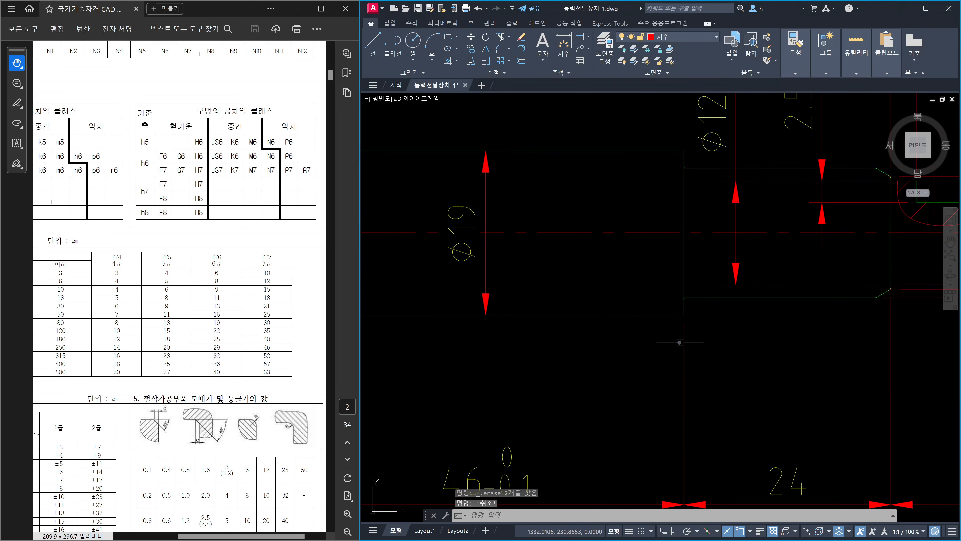
text(dra)
key(Return)
scroll(683, 337, up, 4)
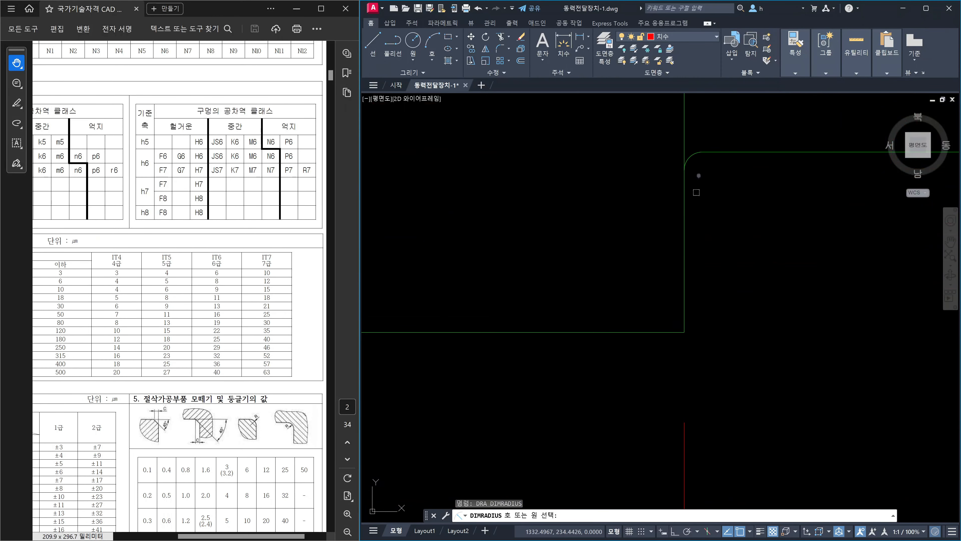
click(695, 156)
scroll(691, 152, up, 3)
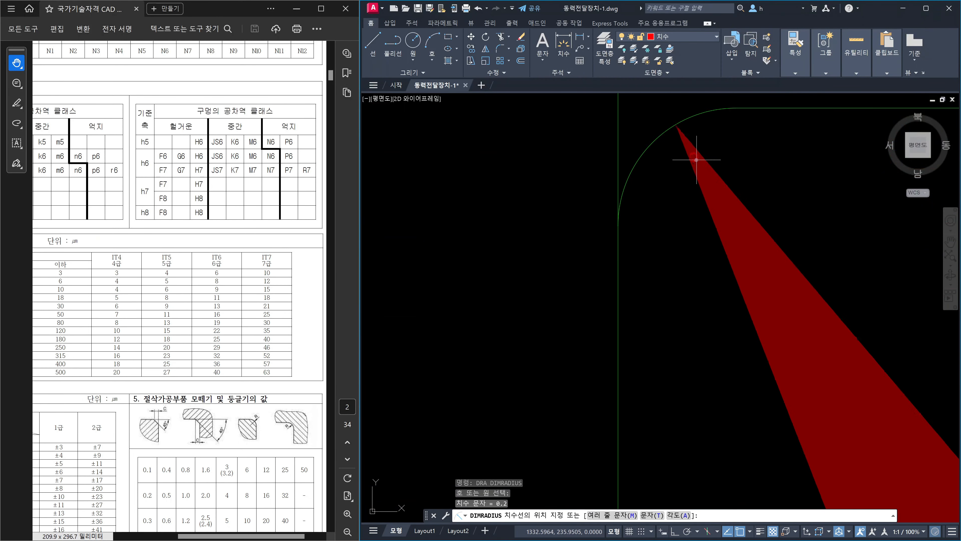
click(680, 163)
scroll(704, 205, down, 6)
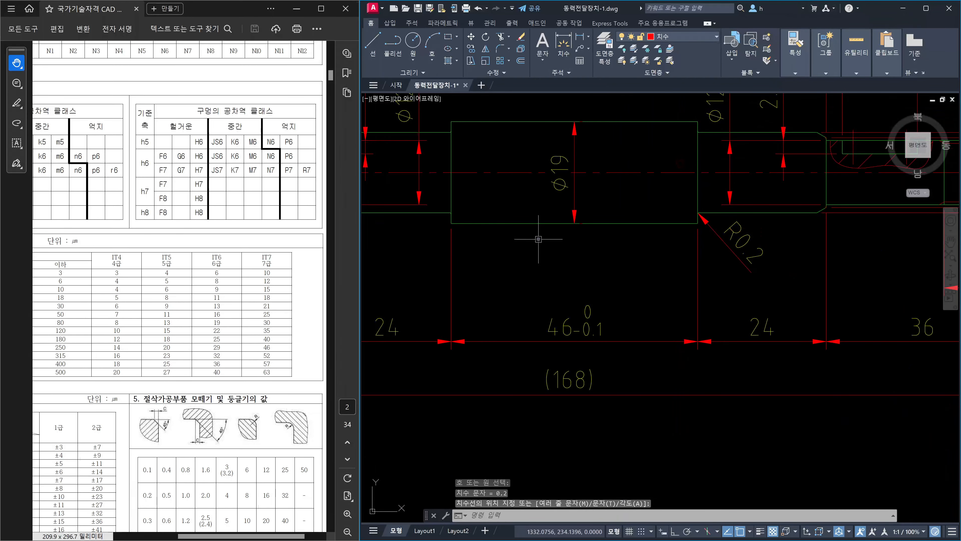
Step: Add a radius dimension to the lower fillet at the left shoulder of the Ø19 section, placed below the shaft
scroll(719, 268, up, 4)
key(Return)
scroll(780, 261, up, 4)
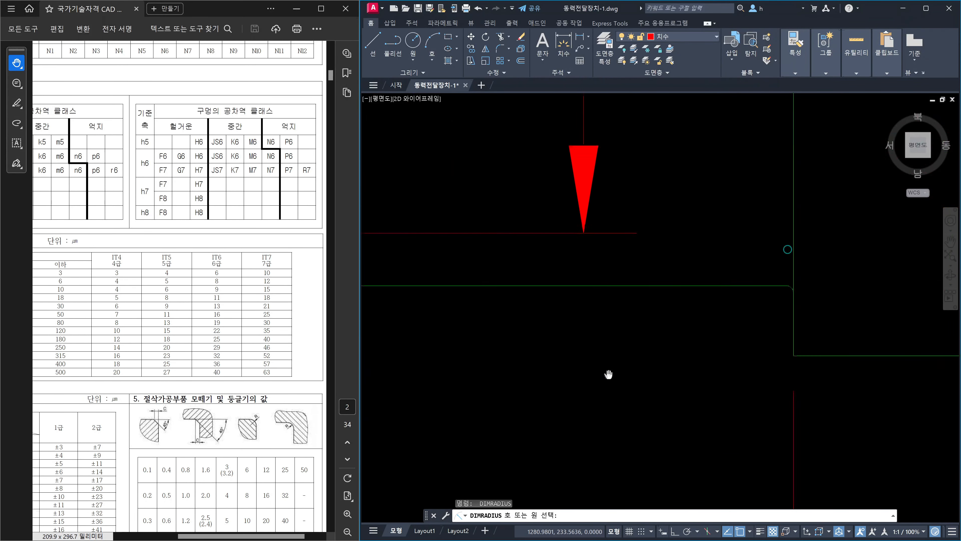
scroll(783, 295, up, 4)
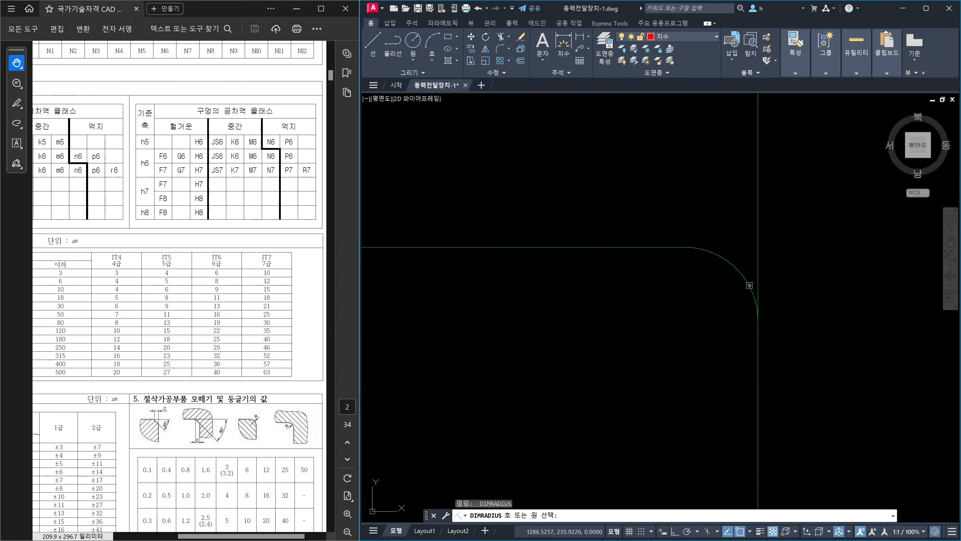
click(749, 285)
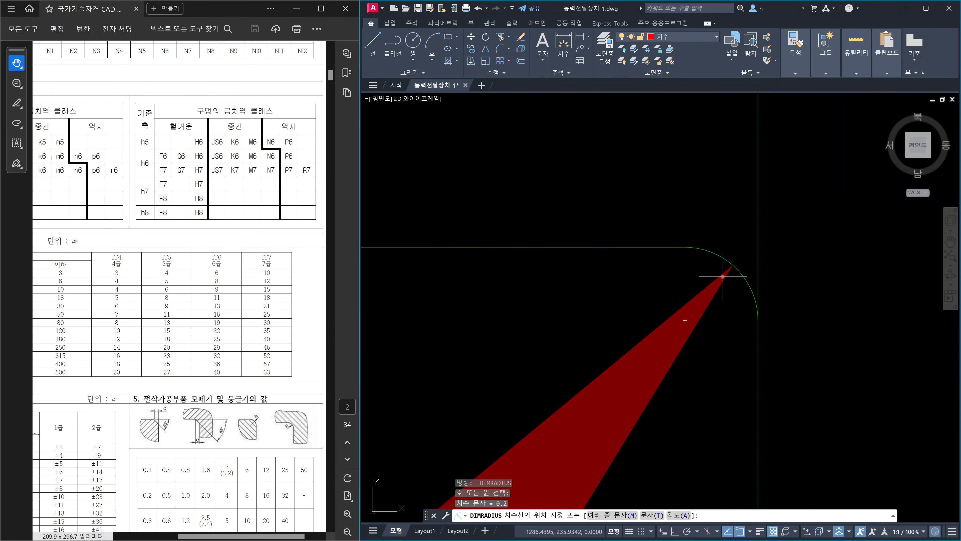
click(735, 273)
scroll(787, 279, down, 5)
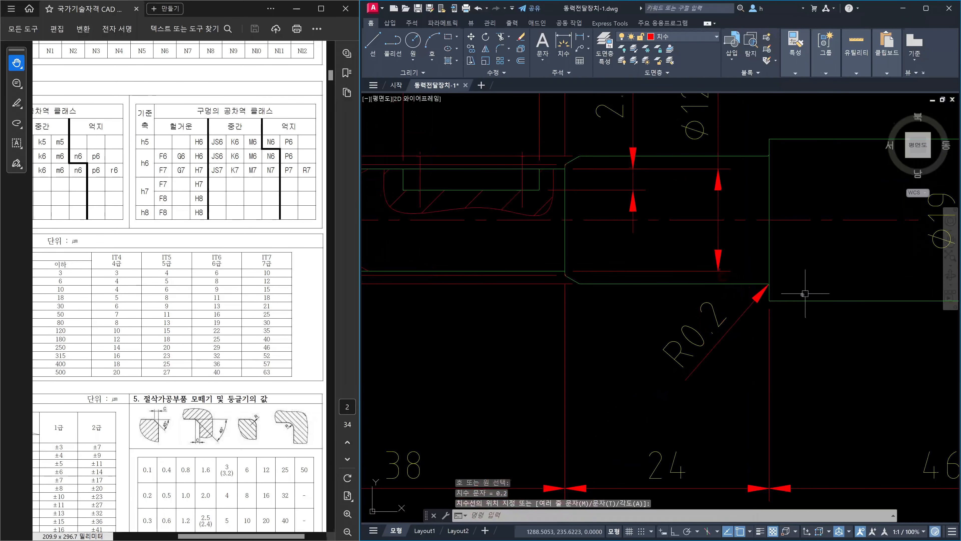
scroll(793, 289, up, 4)
key(Escape)
scroll(646, 330, down, 5)
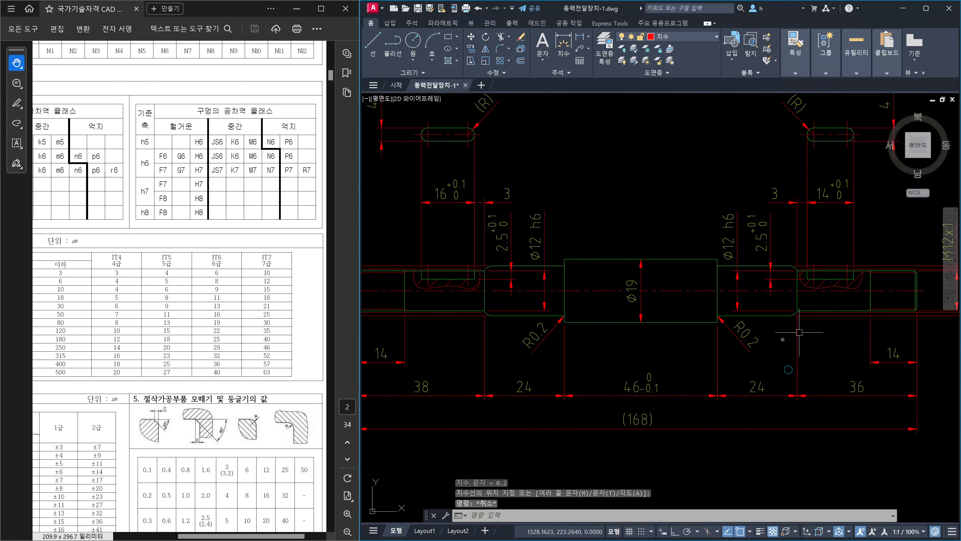
Step: Draw a detail circle around the lower right chamfer between the 24 mm and 36 mm sections, centred on the sloped line
scroll(804, 316, up, 10)
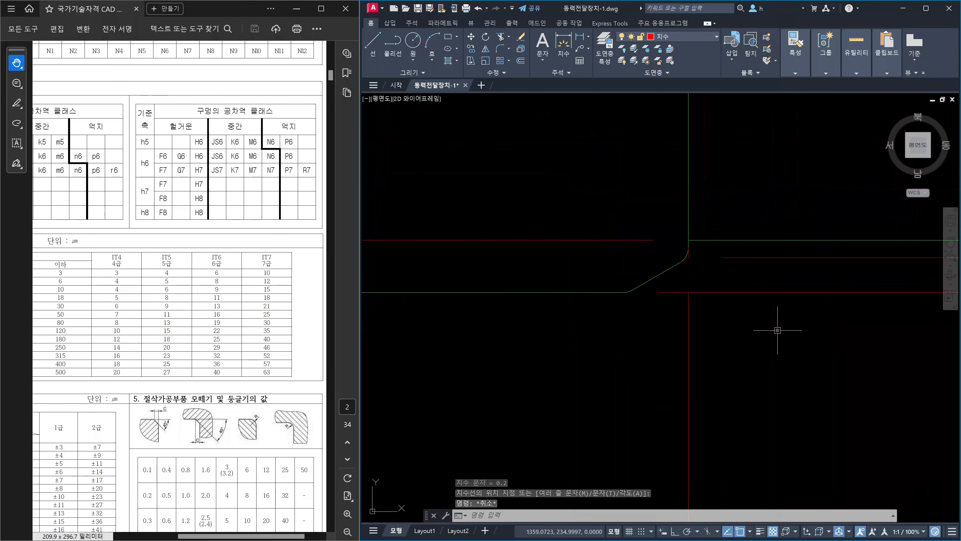
text(c)
key(Return)
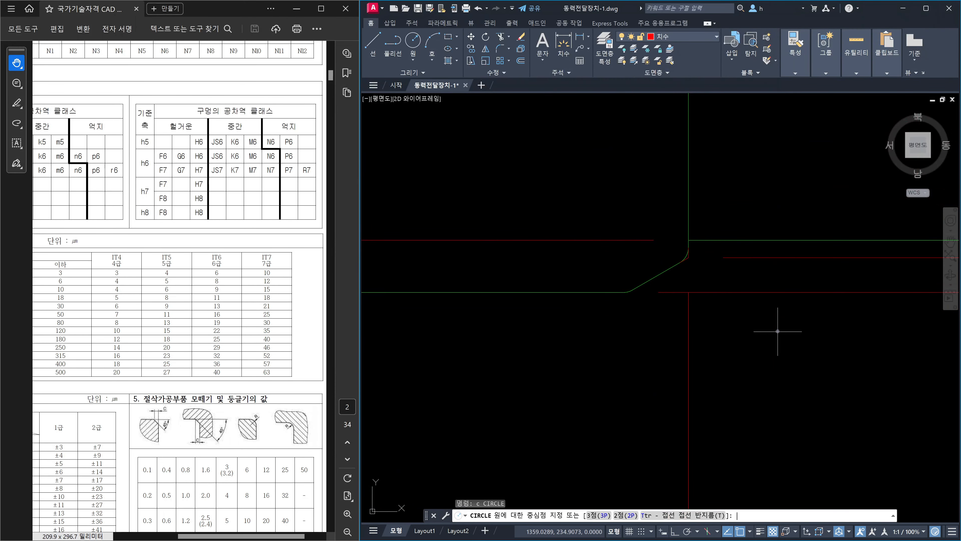
click(656, 273)
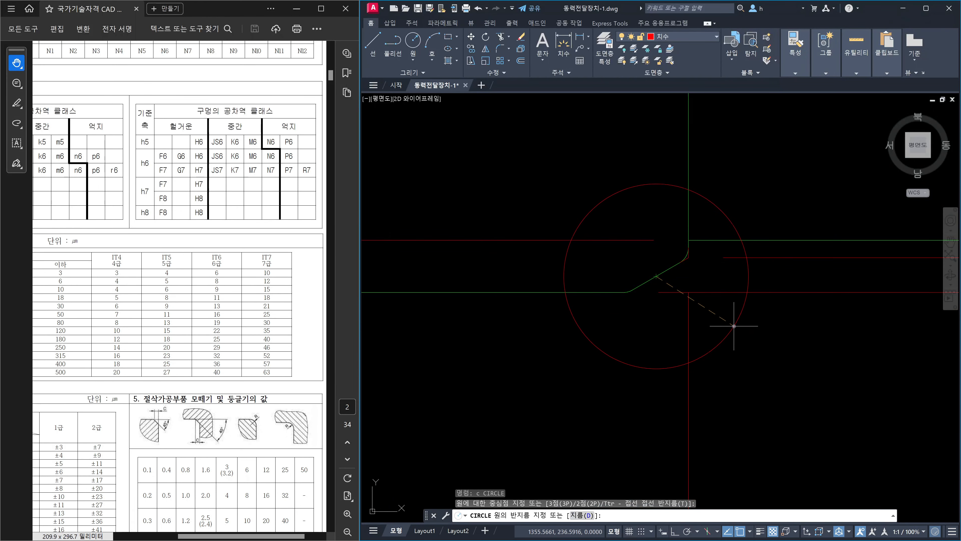
key(Escape)
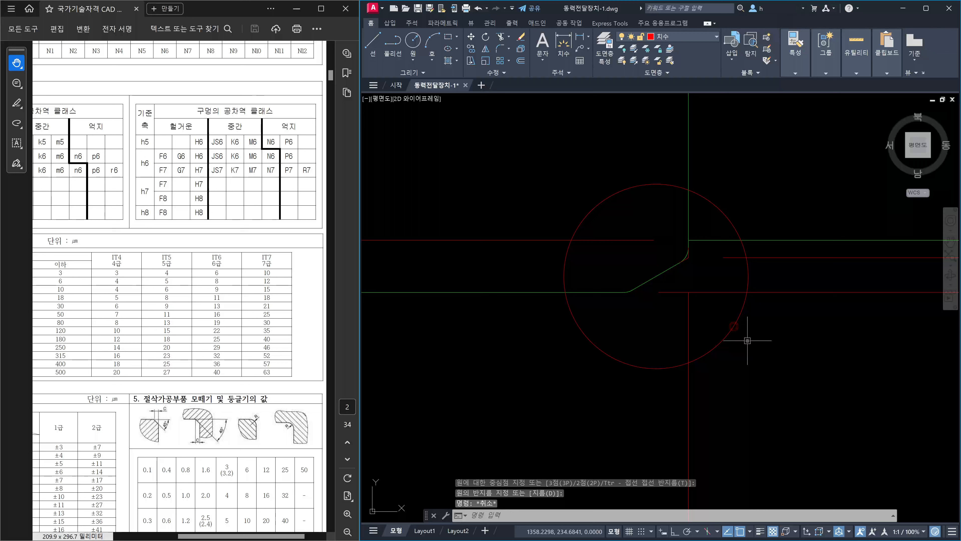
Step: Copy the detail circle and the chamfer, fillet and adjoining profile lines into the empty area at the lower right of the shaft
text(co)
key(Return)
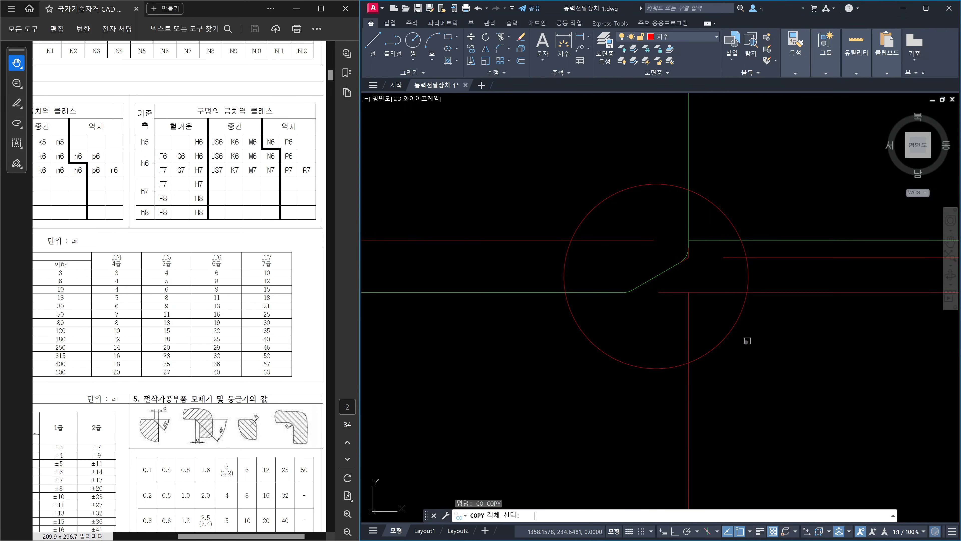
click(744, 350)
click(720, 314)
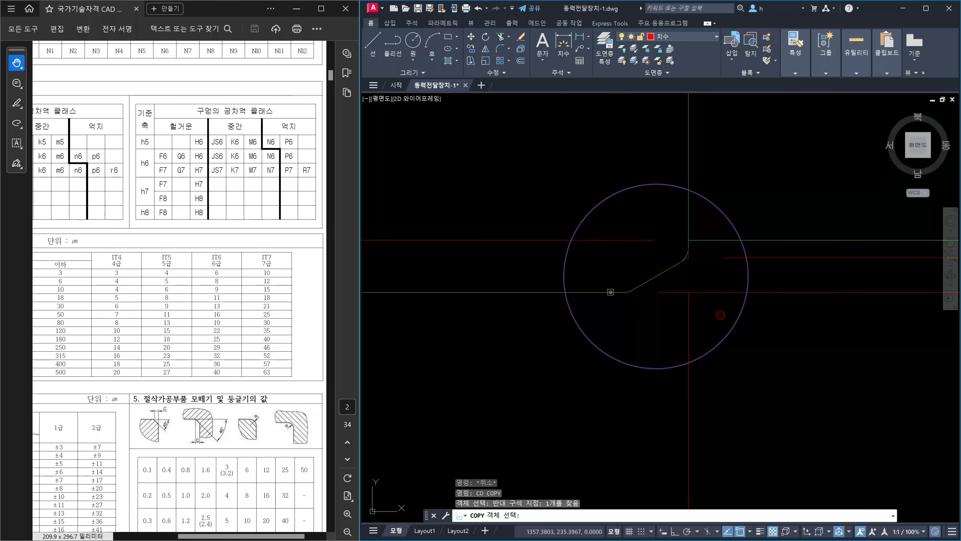
click(610, 292)
click(610, 151)
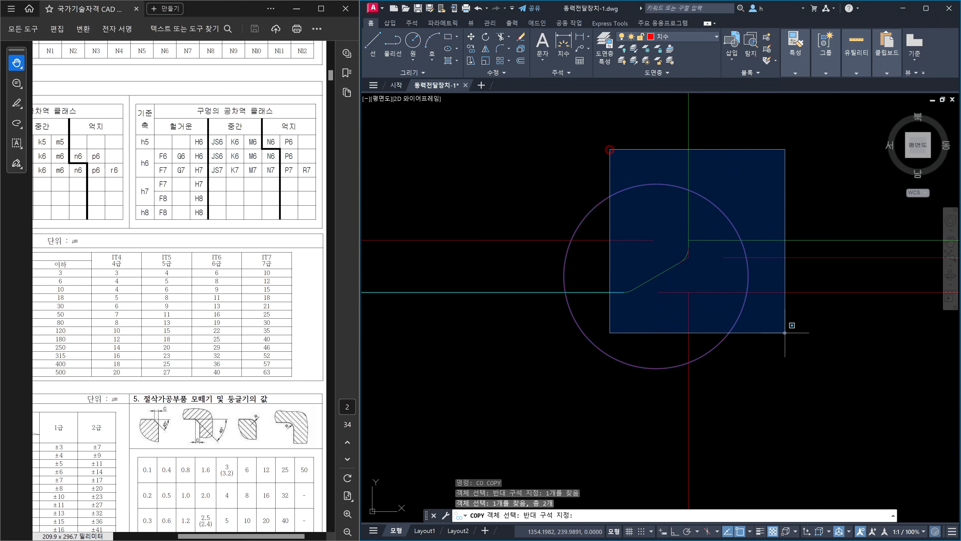
click(785, 338)
click(711, 240)
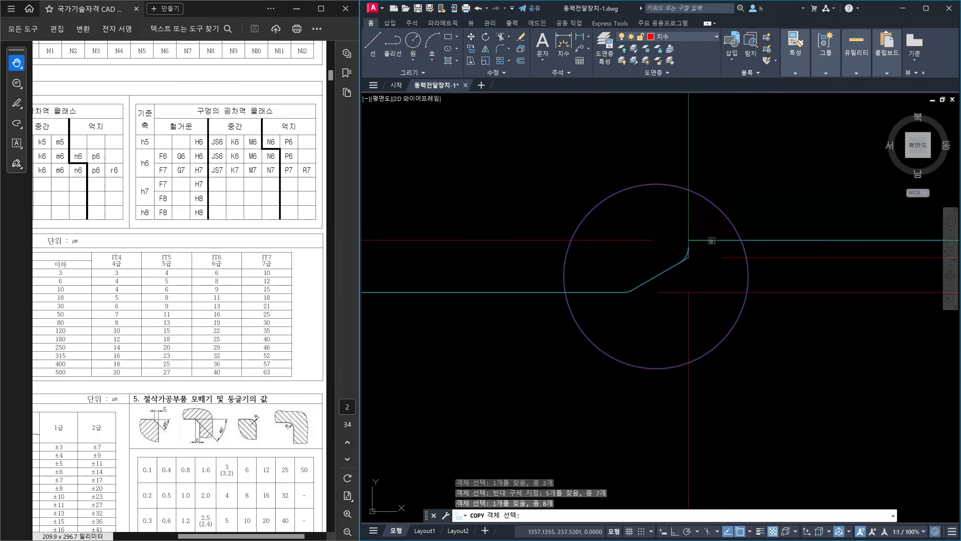
click(689, 226)
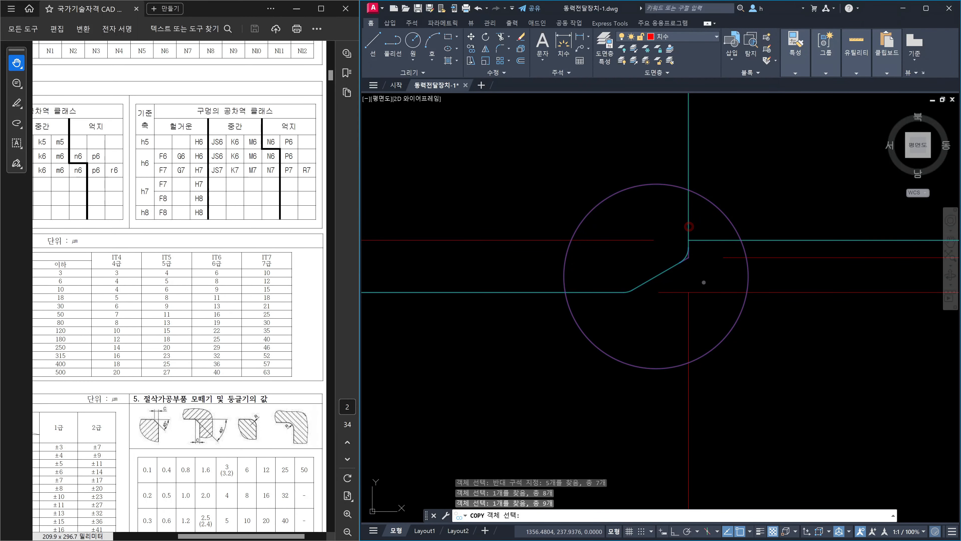
key(space)
click(649, 315)
scroll(698, 307, down, 12)
middle_drag(828, 341, 647, 338)
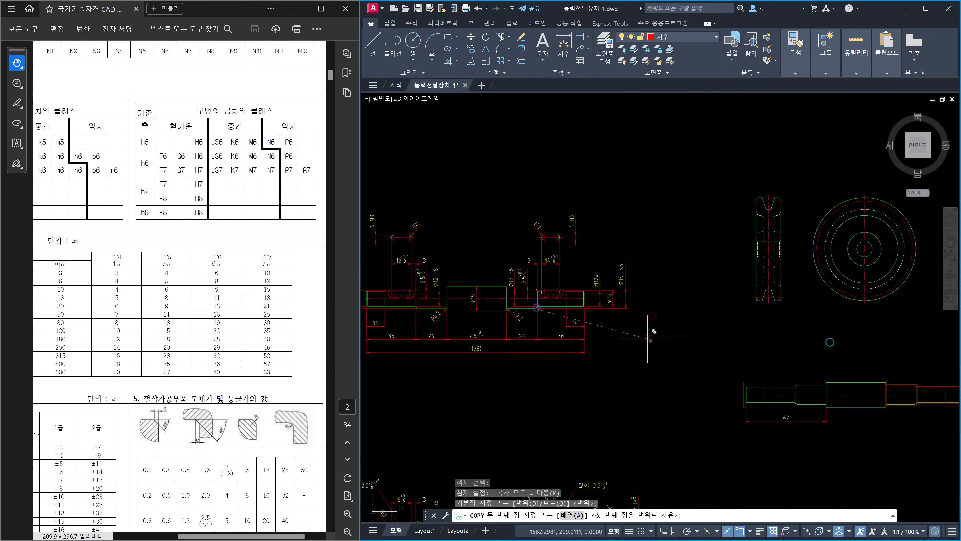
scroll(648, 338, up, 5)
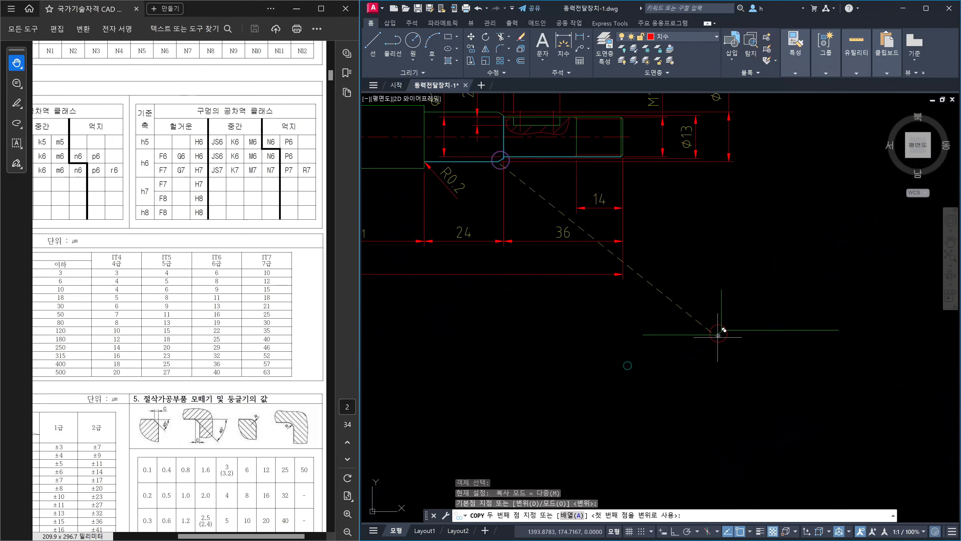
key(Escape)
Step: Trim the copied profile lines outside the copied detail circle
scroll(720, 341, up, 8)
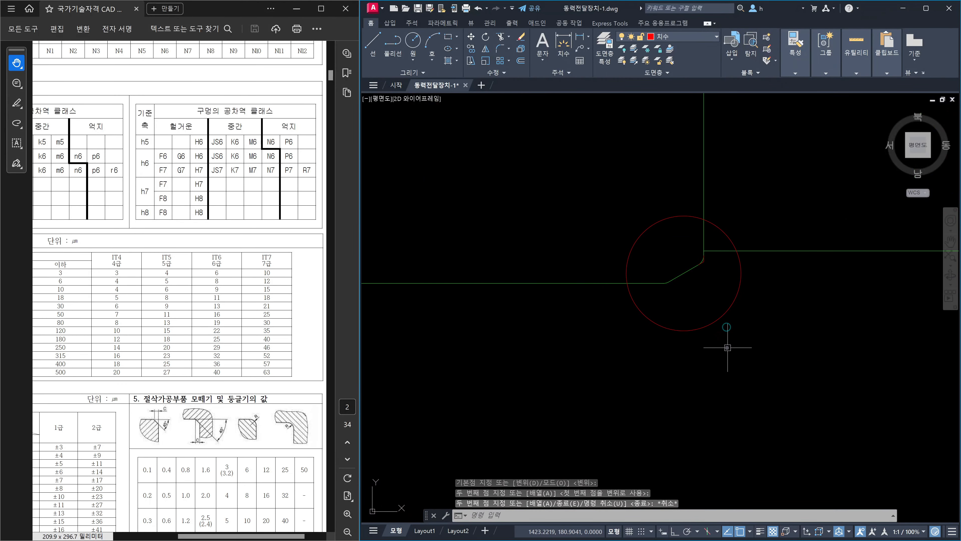
text(tr)
key(space)
click(736, 339)
click(710, 311)
key(space)
click(801, 358)
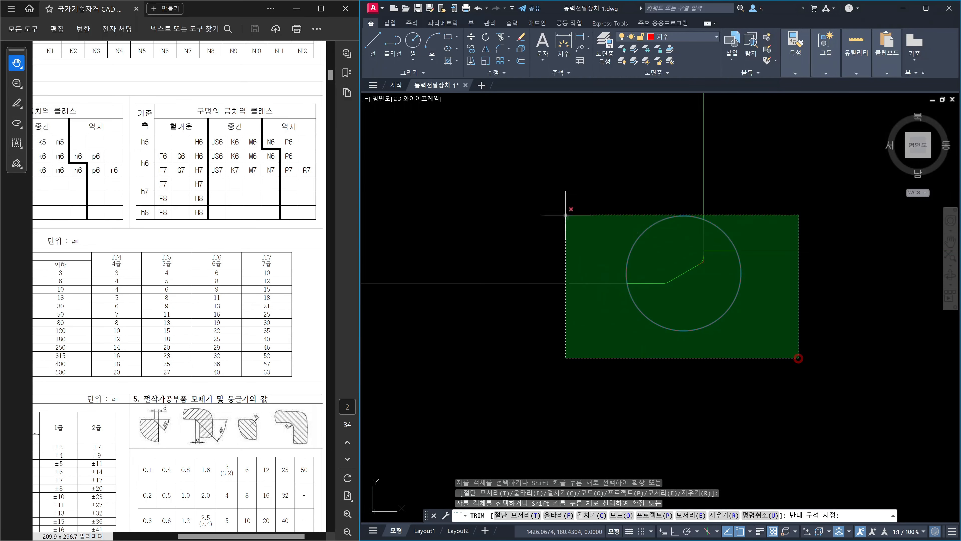
click(551, 185)
key(Escape)
scroll(716, 260, up, 5)
scroll(716, 260, down, 3)
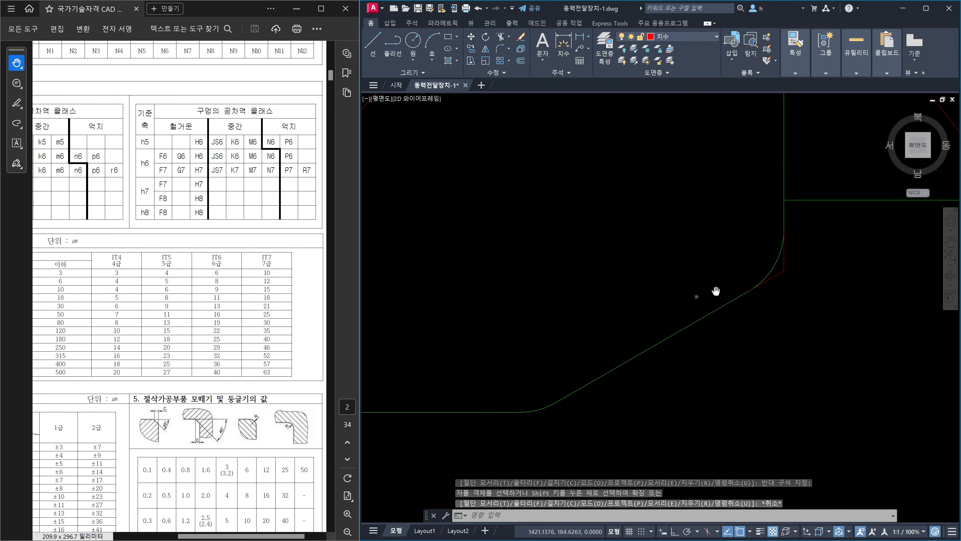
scroll(736, 279, down, 3)
scroll(798, 319, down, 3)
key(Escape)
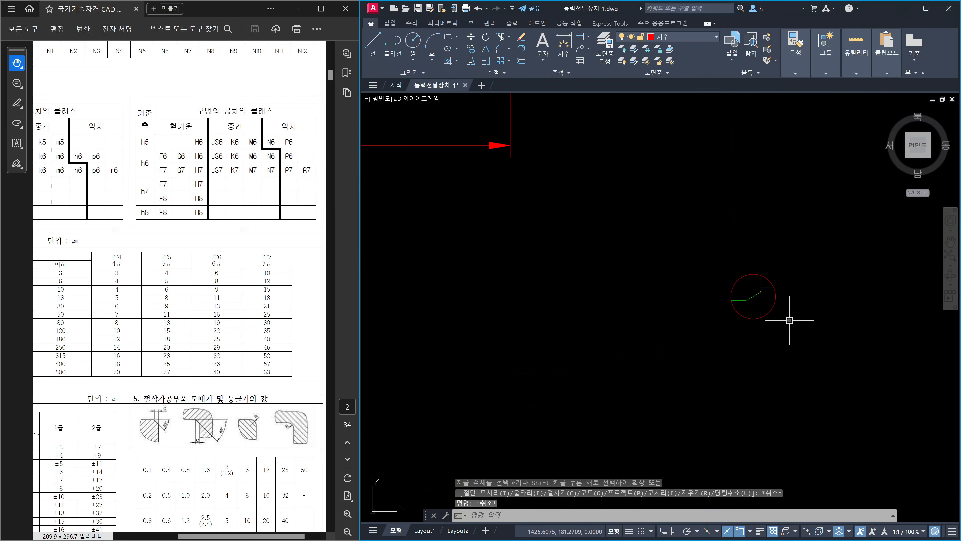
Step: Scale the copied chamfer detail and its circle by a factor of 3 about the circle's lower quadrant
scroll(804, 323, down, 3)
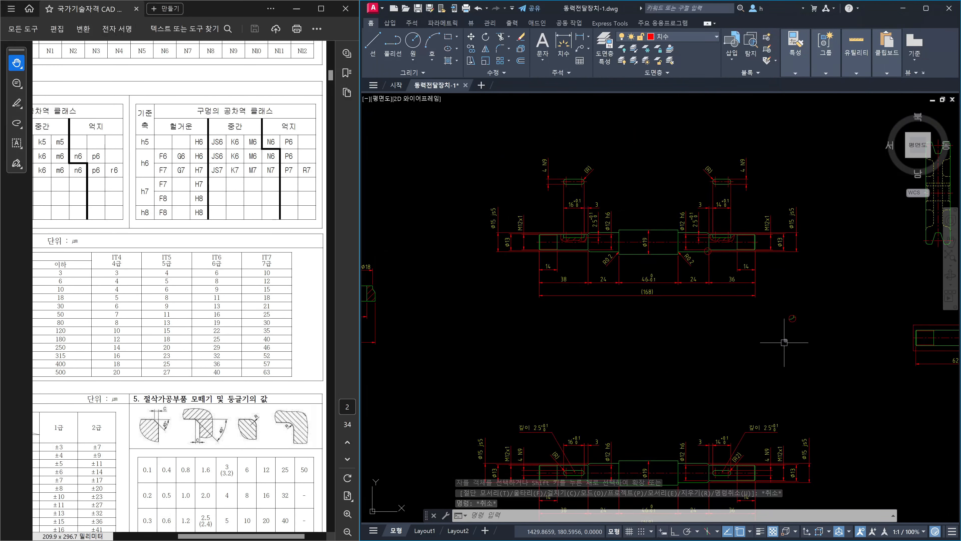
scroll(791, 333, up, 4)
middle_drag(794, 335, 783, 343)
text(sc)
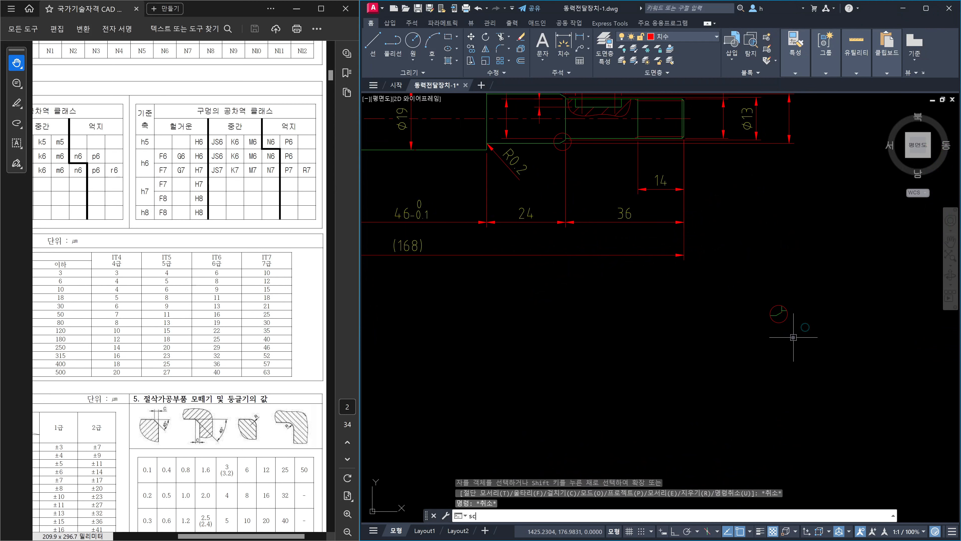
key(Return)
click(804, 335)
click(753, 281)
key(Return)
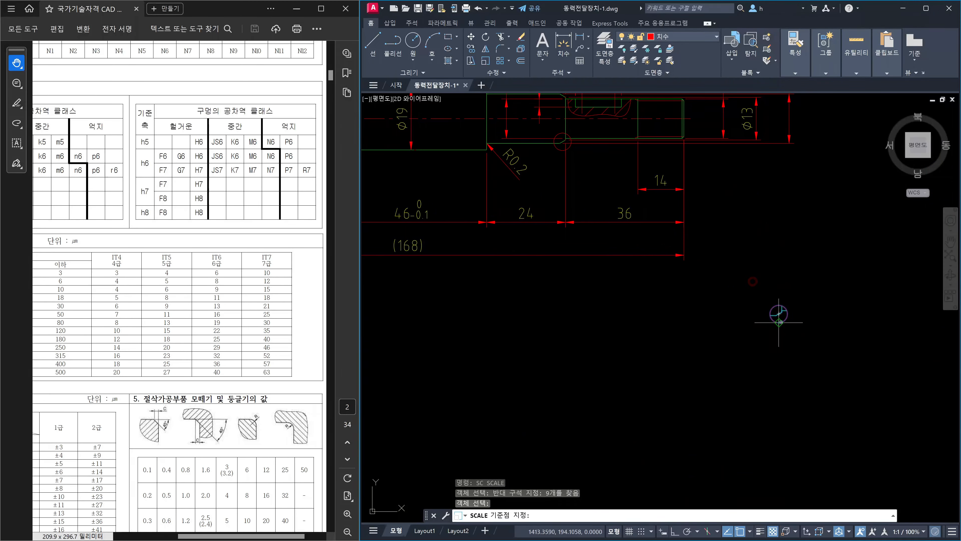
click(780, 322)
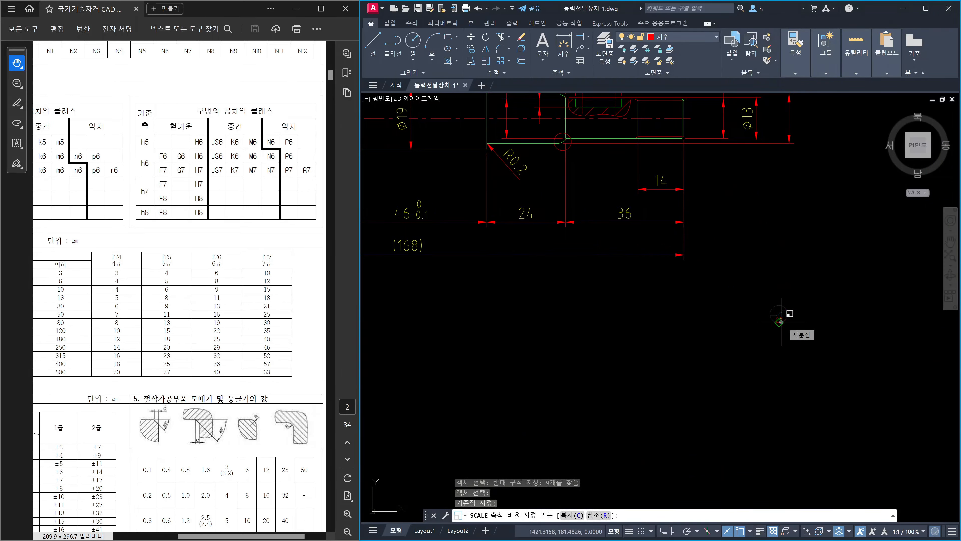
text(3)
key(Return)
key(Escape)
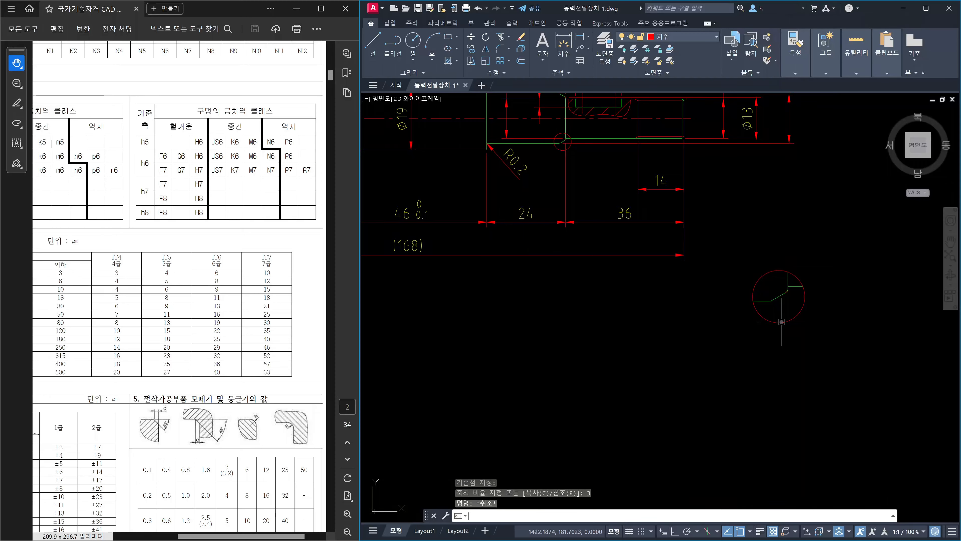
Step: Move the enlarged chamfer detail and its circle to the empty area above the shaft, between the two keyway views
scroll(787, 322, down, 4)
scroll(831, 327, up, 2)
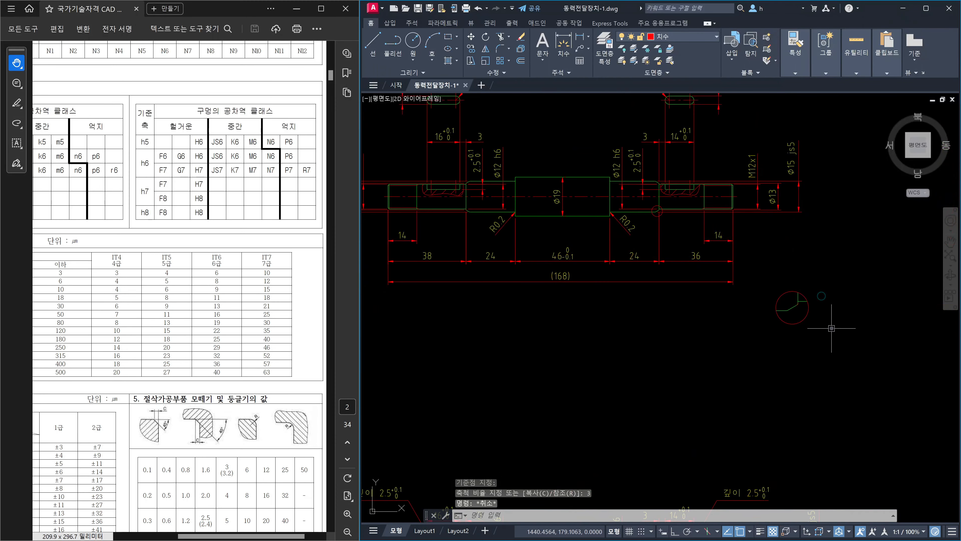
text(m)
key(Return)
click(838, 337)
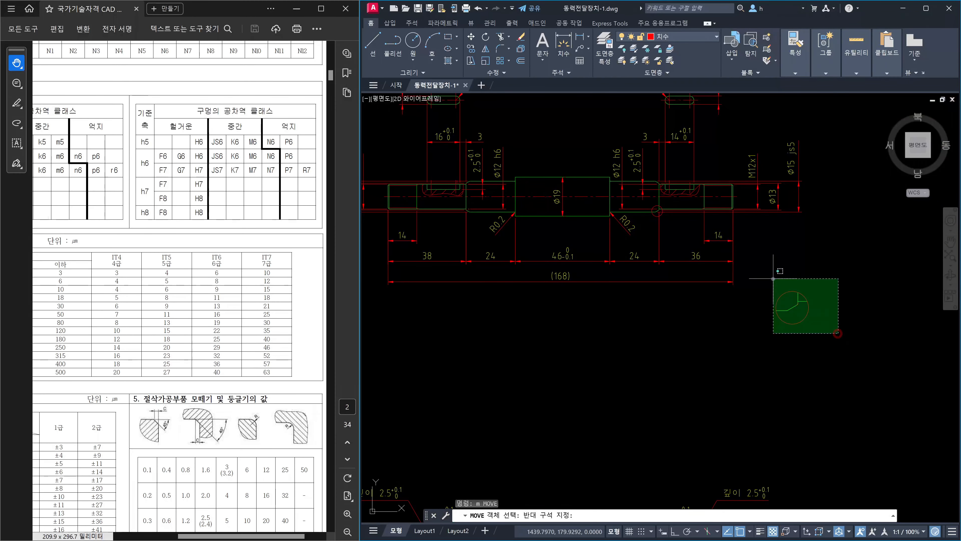
click(747, 254)
key(Return)
click(797, 310)
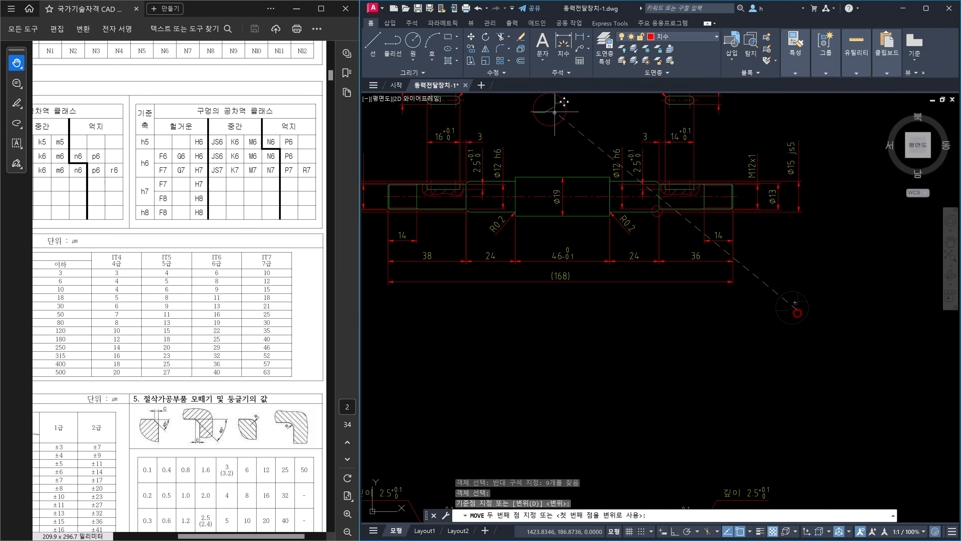
middle_drag(554, 113, 624, 215)
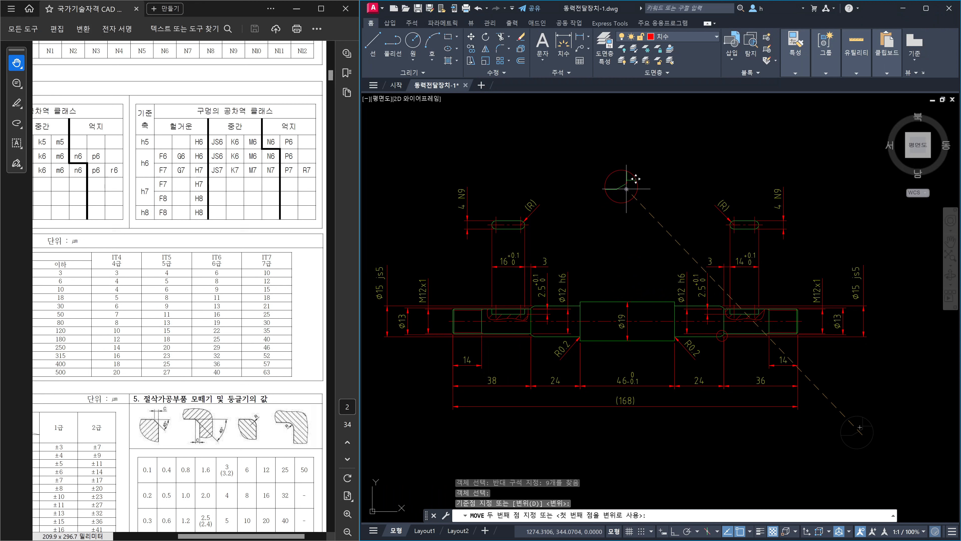
click(627, 187)
key(Escape)
Step: Add a radius dimension to the upper fillet of the enlarged detail, with its text outside the circle at the lower right
scroll(643, 175, up, 6)
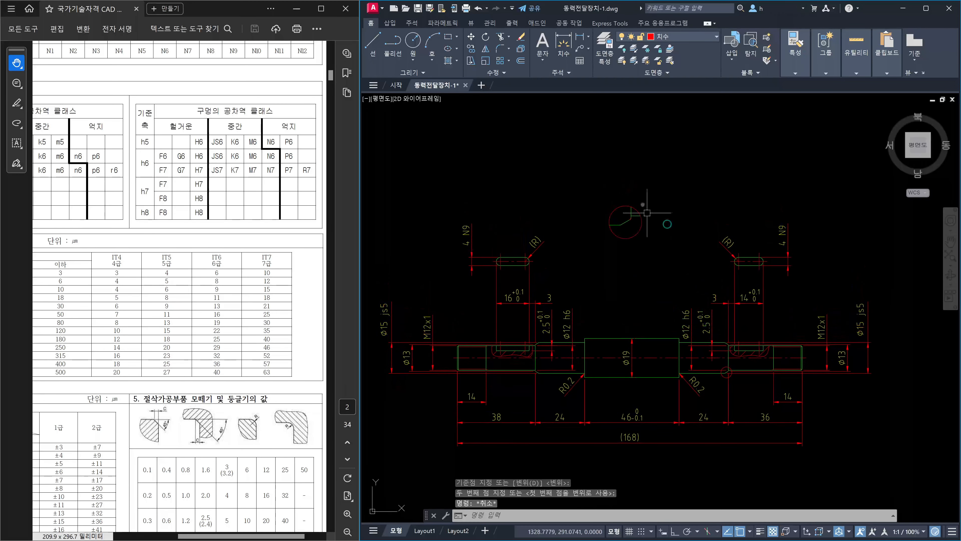
scroll(628, 254, up, 4)
key(Escape)
key(Escape)
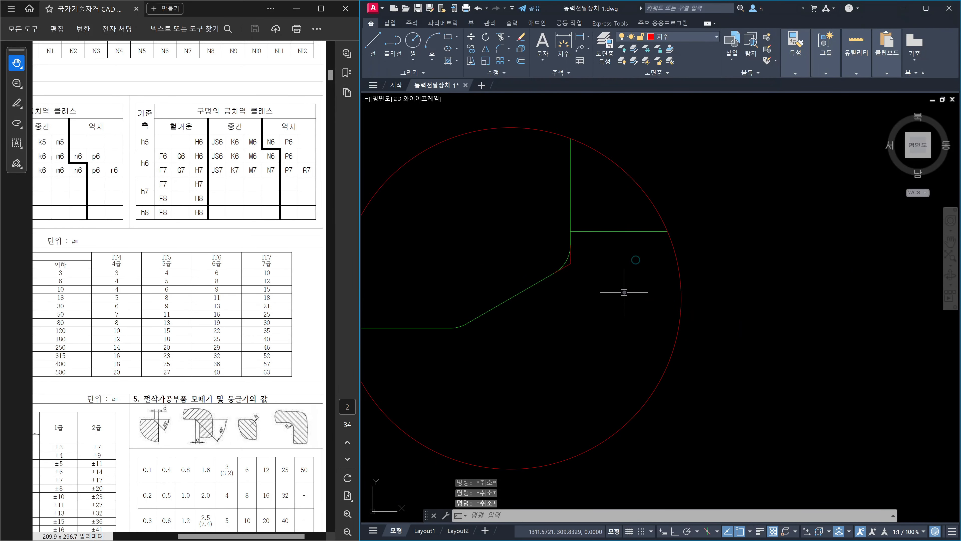
text(DRA)
key(Return)
scroll(590, 280, up, 4)
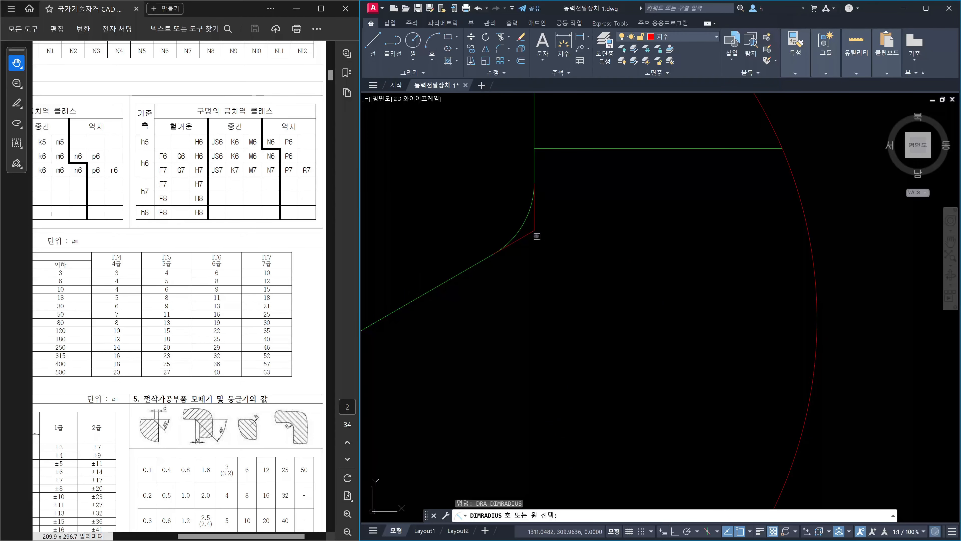
click(527, 226)
scroll(564, 248, down, 3)
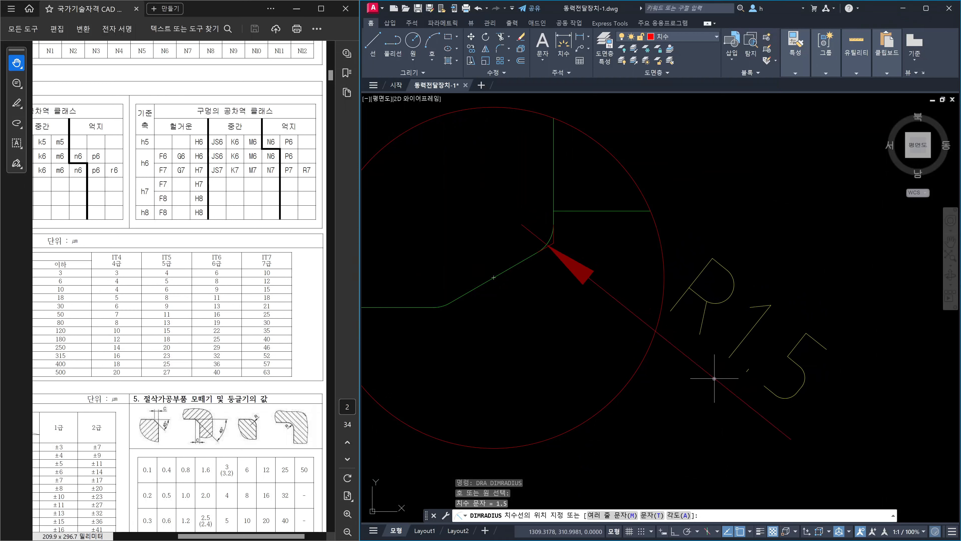
click(723, 386)
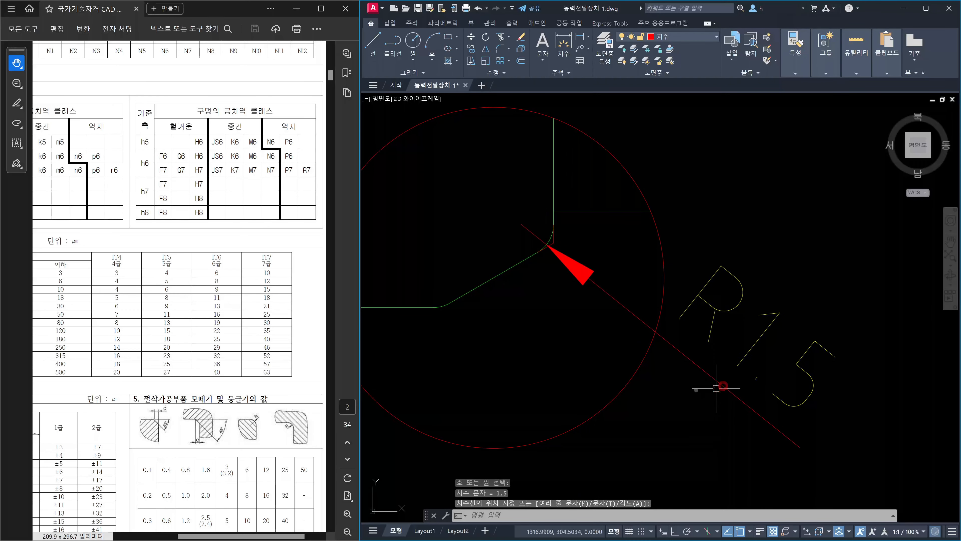
Step: Add a radius dimension to the lower fillet of the enlarged detail, with its text below the circle
middle_drag(635, 372, 748, 303)
key(Return)
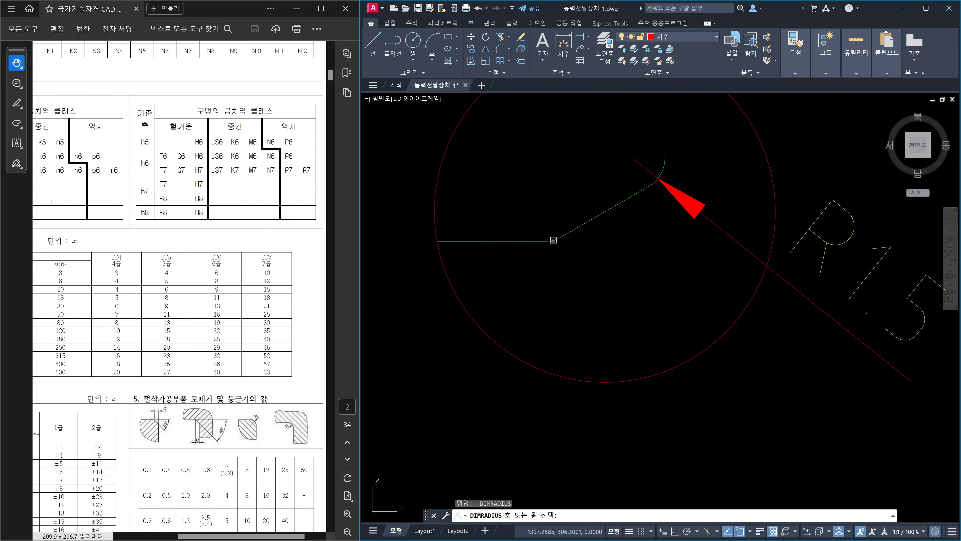
click(553, 240)
scroll(565, 273, down, 4)
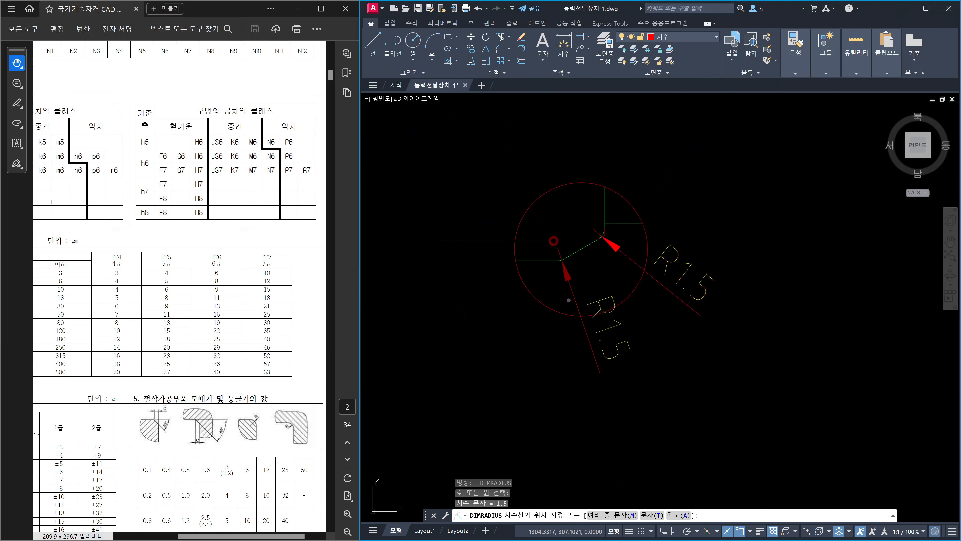
click(593, 363)
key(Escape)
Step: Dimension the angle between the detail's sloped line and lower horizontal line, placing it to the left of the circle
middle_drag(527, 291, 565, 321)
text(DAN)
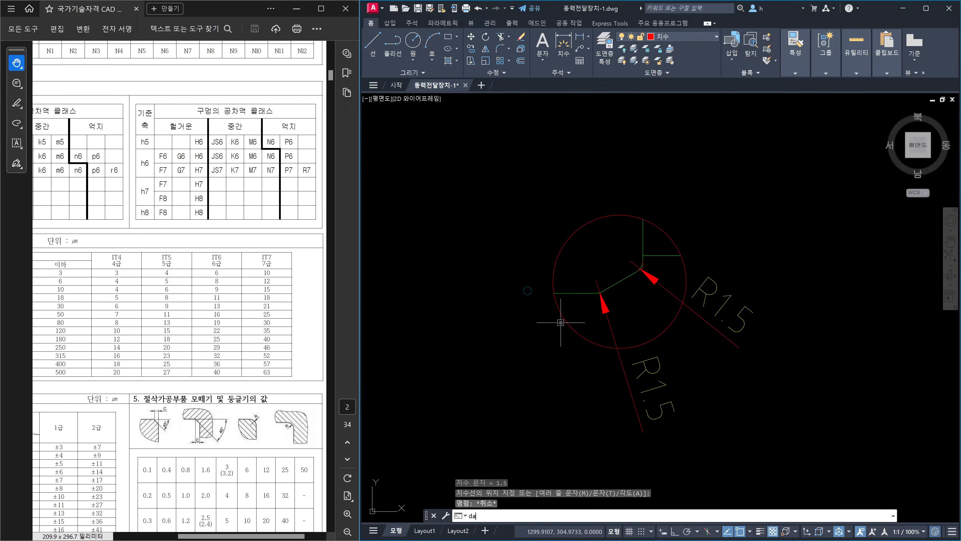
key(Return)
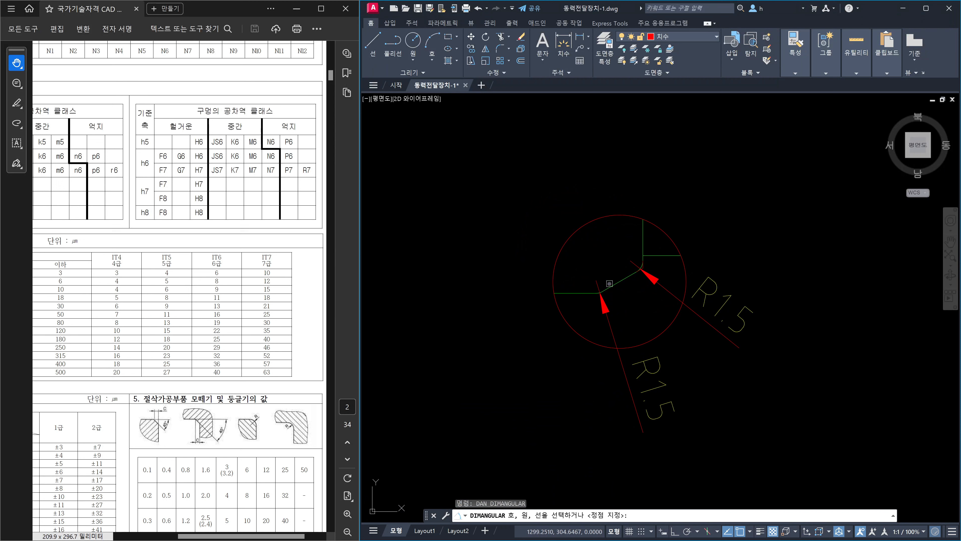
click(617, 284)
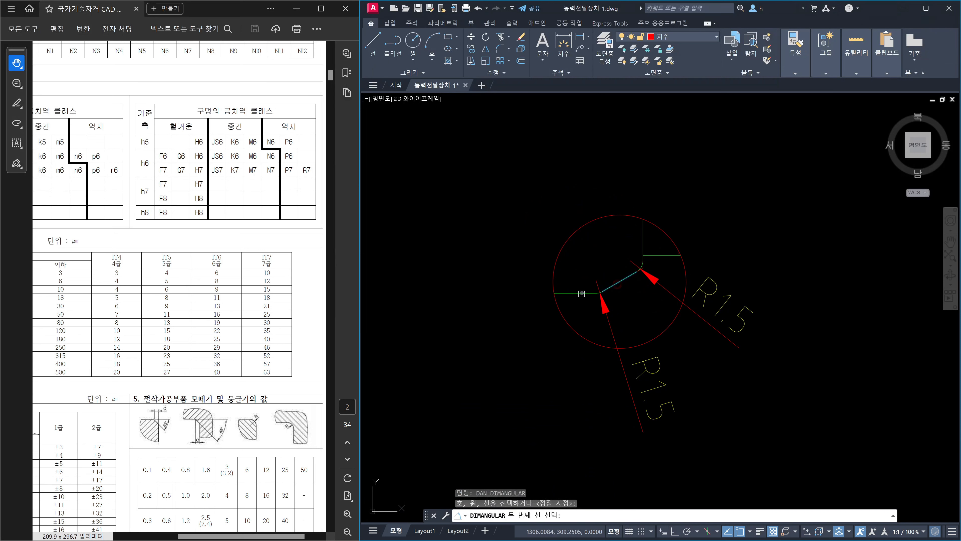
click(581, 293)
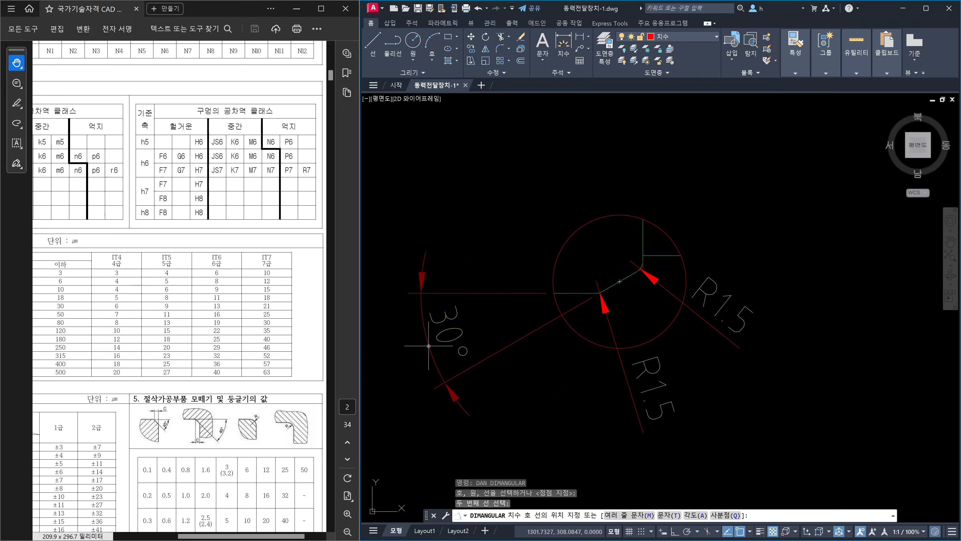
click(424, 348)
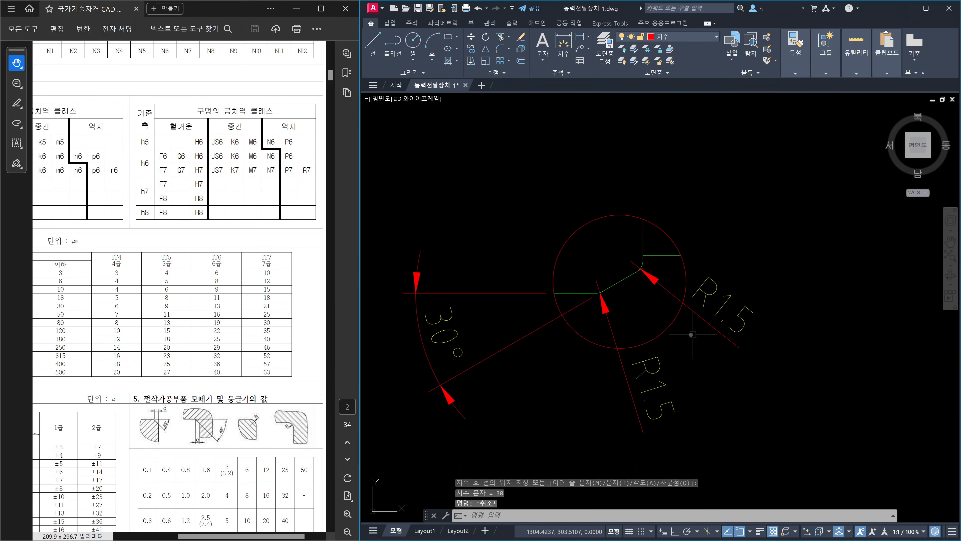
click(521, 374)
click(469, 336)
click(686, 406)
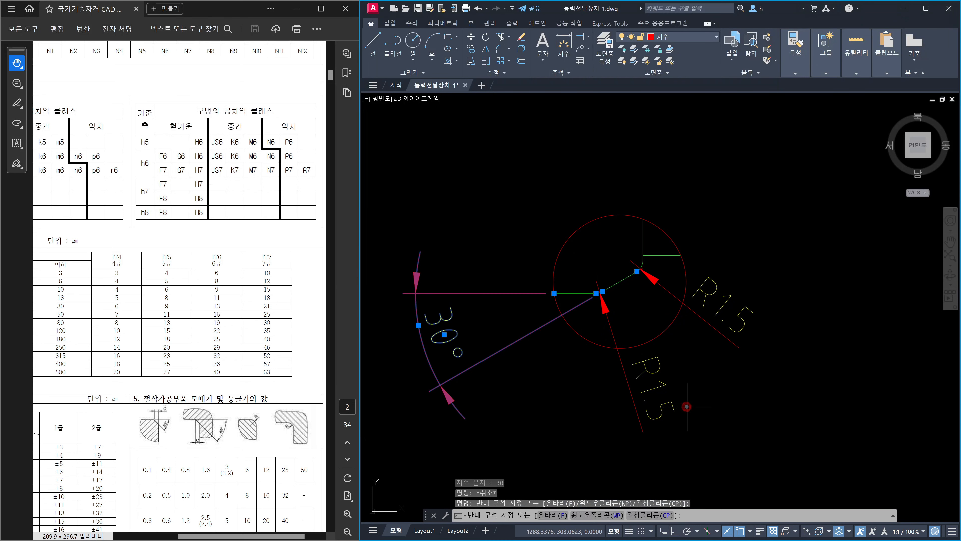
click(624, 390)
click(741, 374)
click(730, 302)
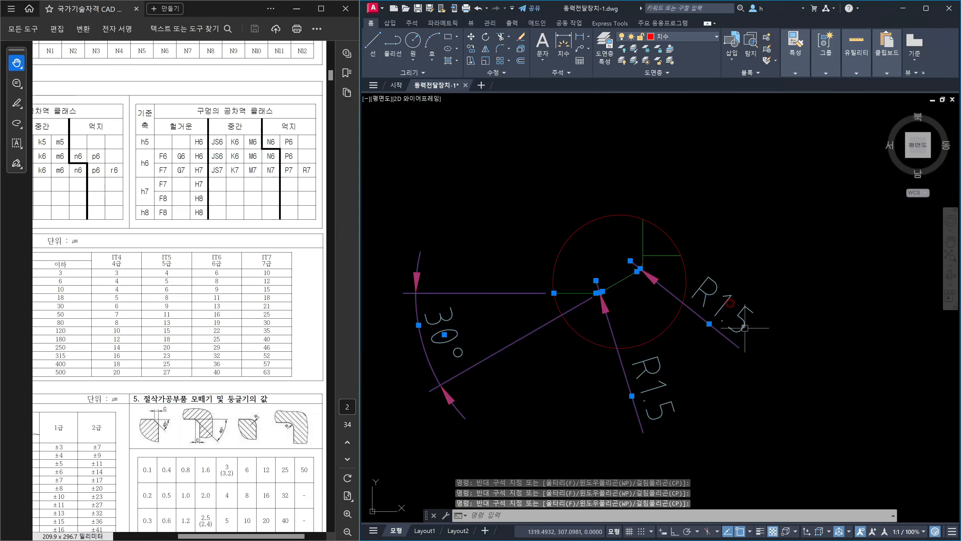
key(Escape)
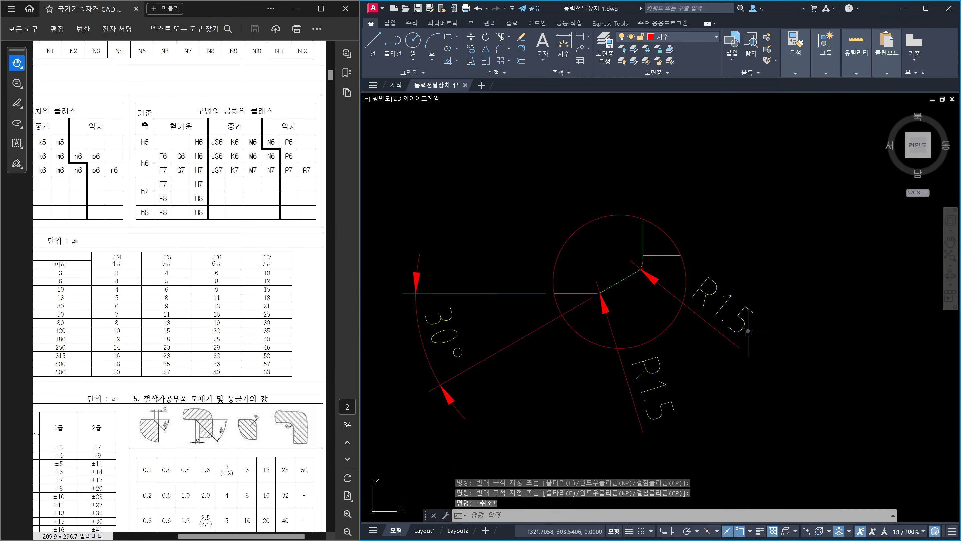
Step: Set the linear dimension scale of both radius dimensions in the enlarged detail to 1/3
click(759, 347)
click(730, 323)
click(698, 394)
click(599, 391)
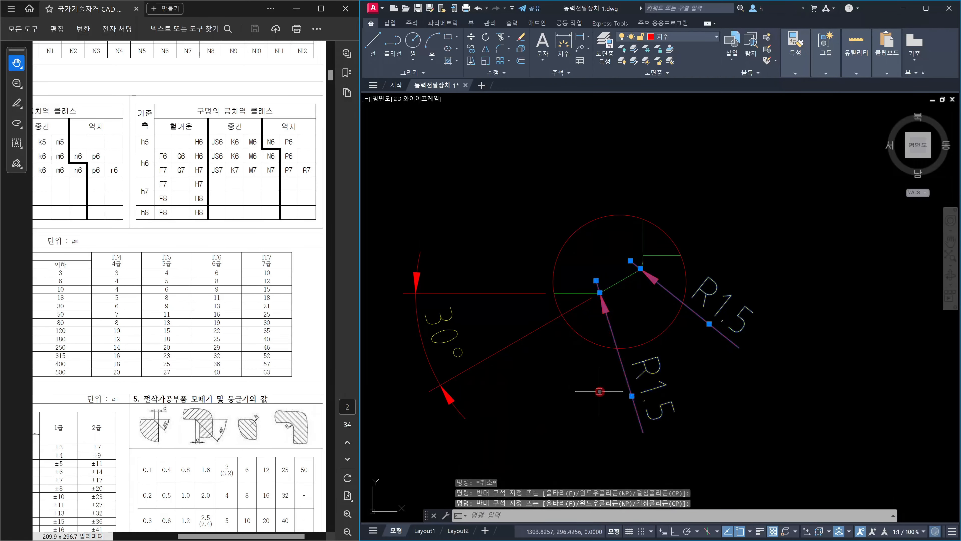
key(ctrl+1)
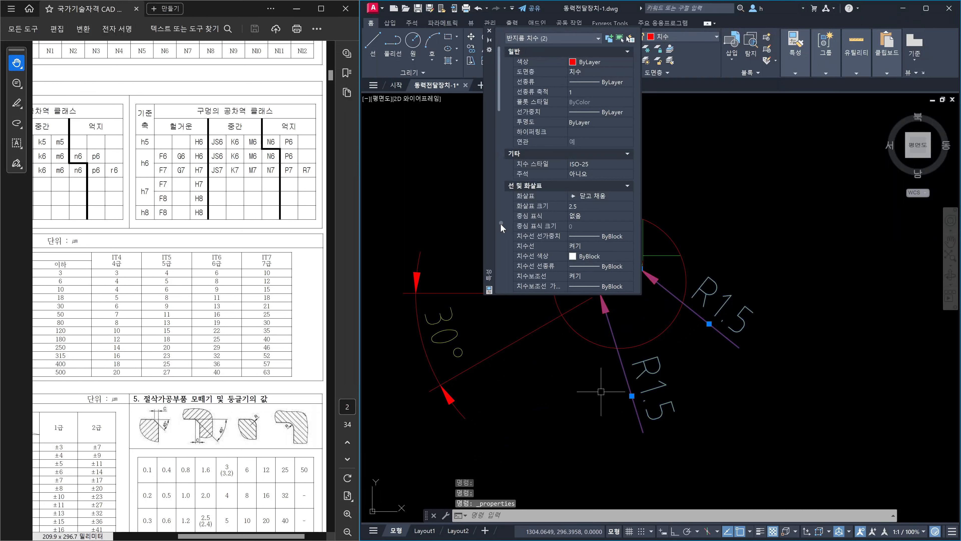
click(501, 223)
click(500, 223)
click(500, 223)
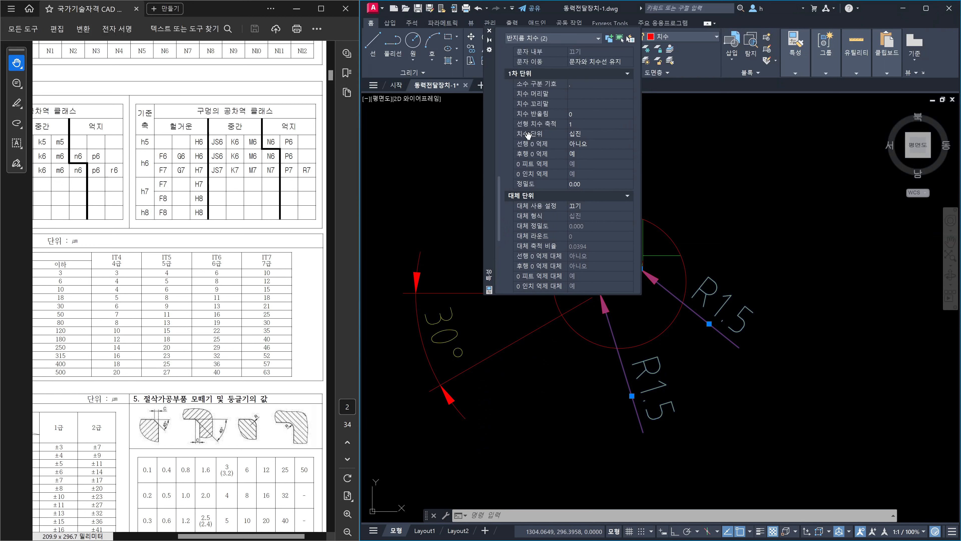
click(584, 125)
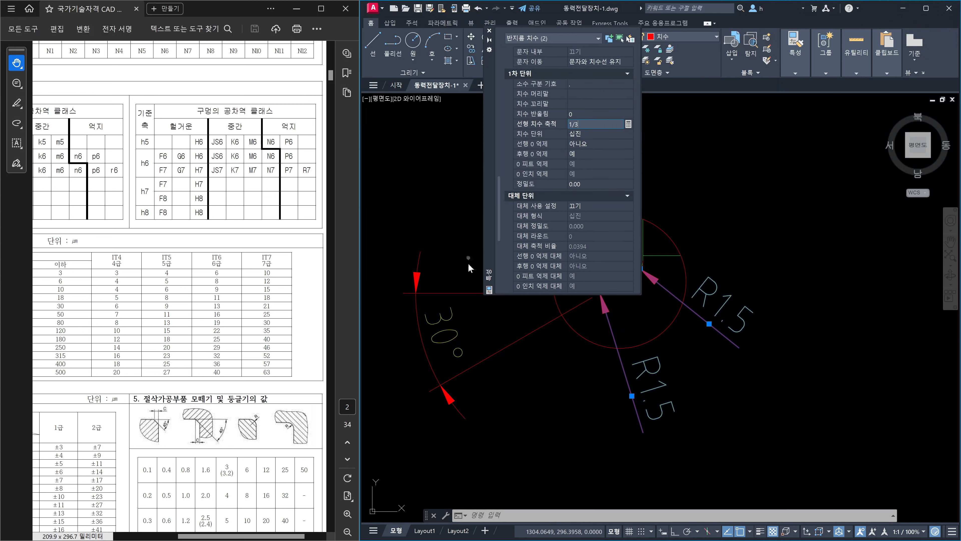
key(Return)
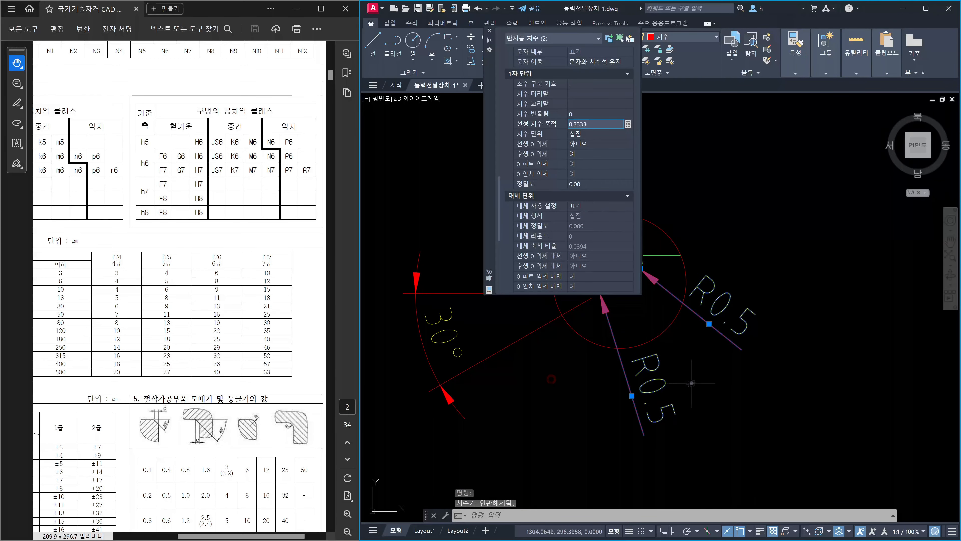
click(489, 30)
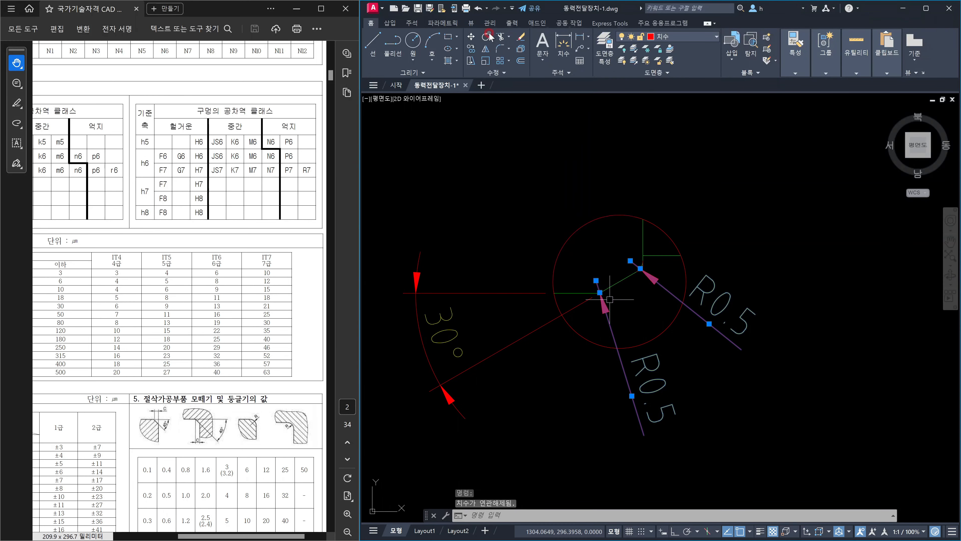
key(Escape)
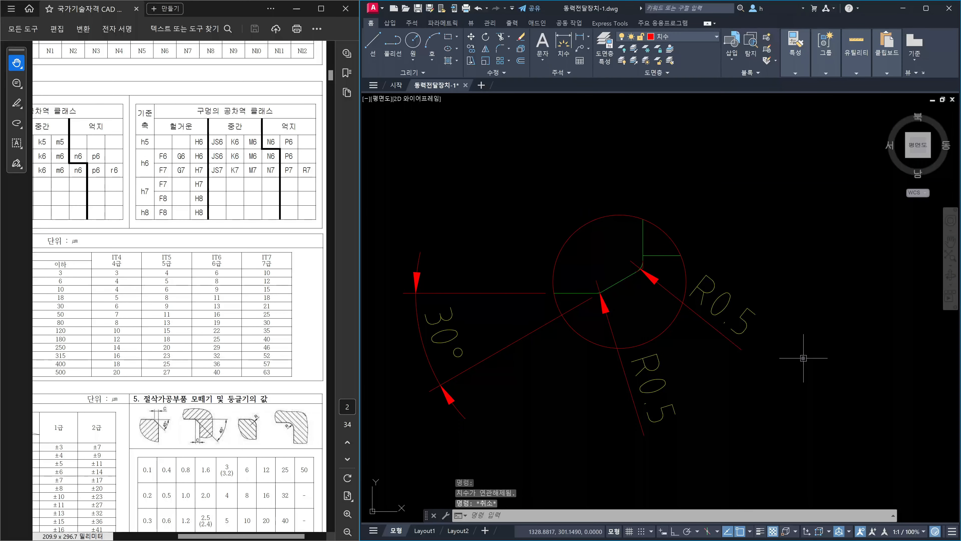
Step: Turn off the forced dimension line for both R0.5 dimensions in the enlarged detail
click(762, 382)
click(732, 320)
click(692, 409)
click(592, 405)
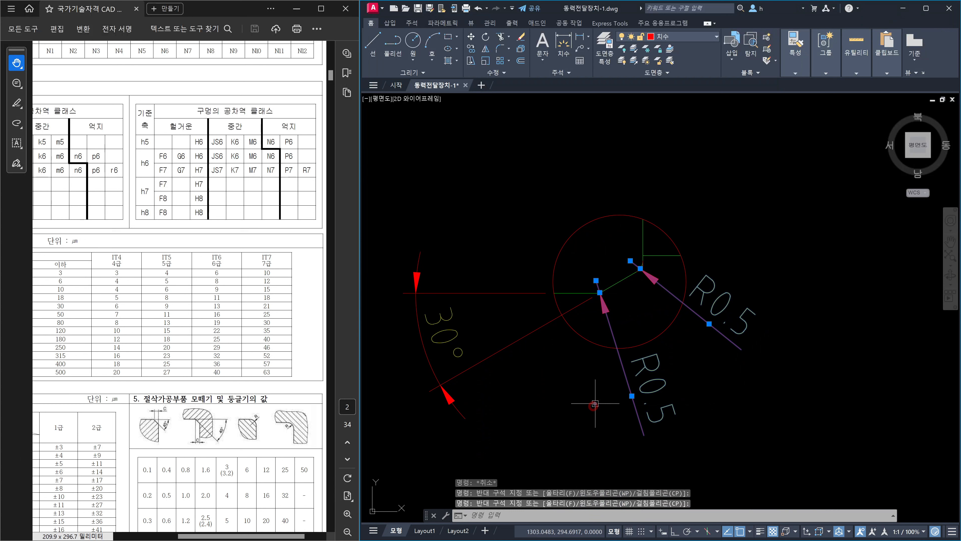
key(ctrl+1)
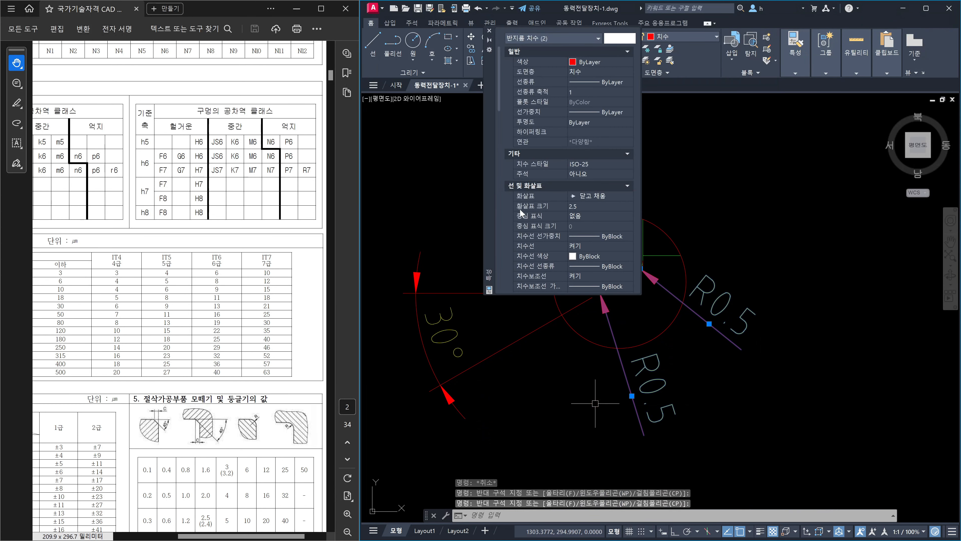
click(500, 250)
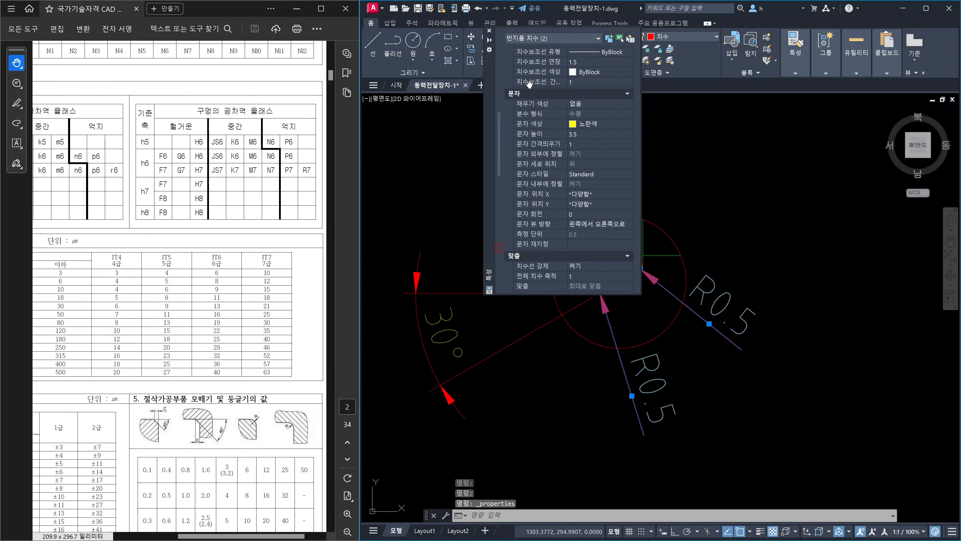
click(589, 267)
click(605, 266)
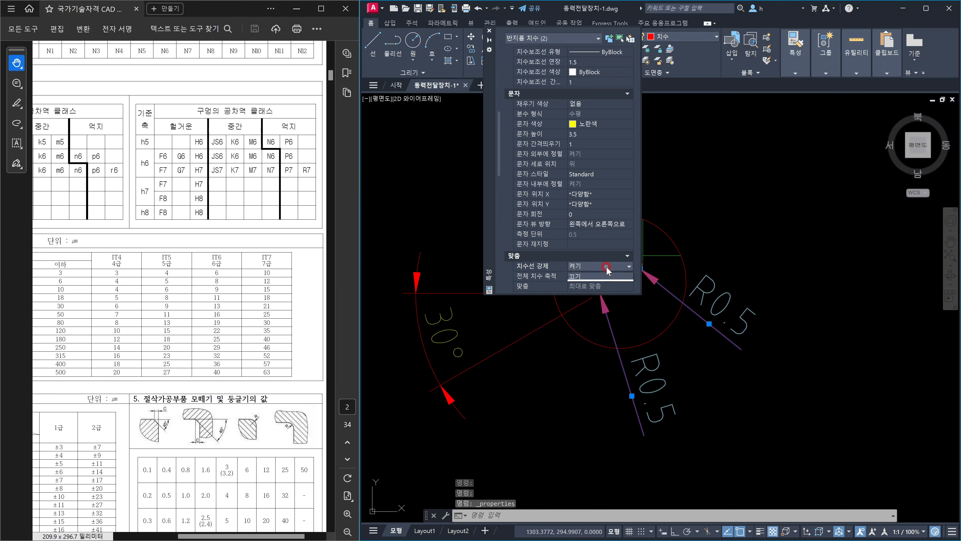
click(601, 282)
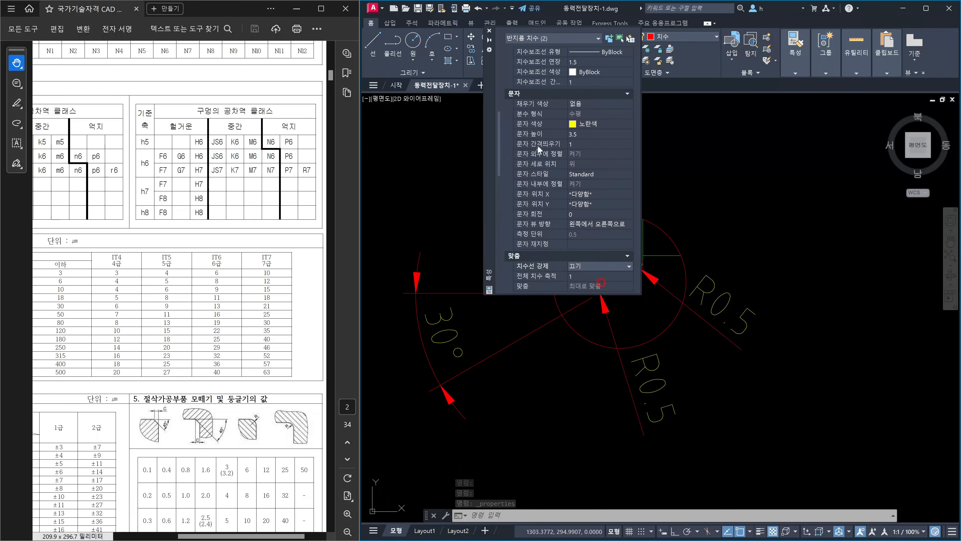
click(489, 31)
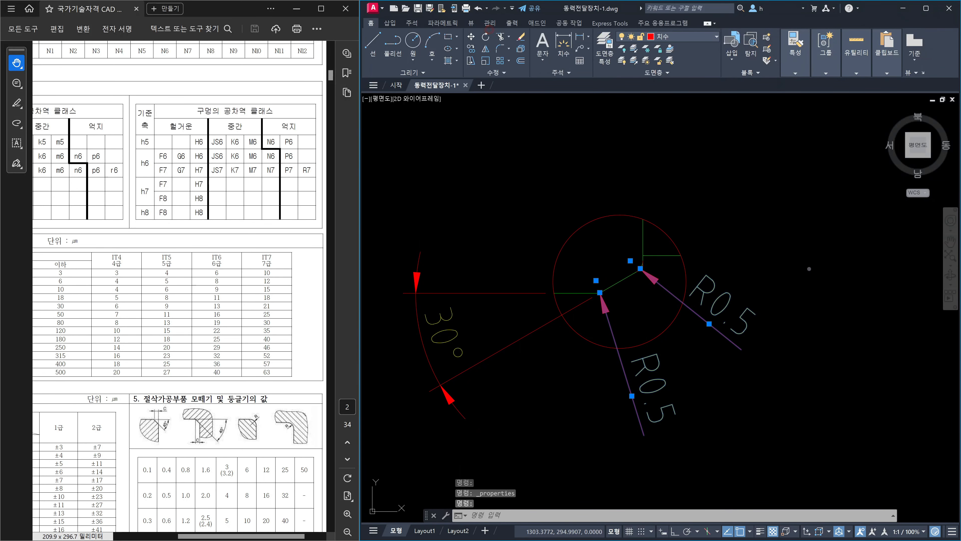
key(Escape)
scroll(806, 328, down, 4)
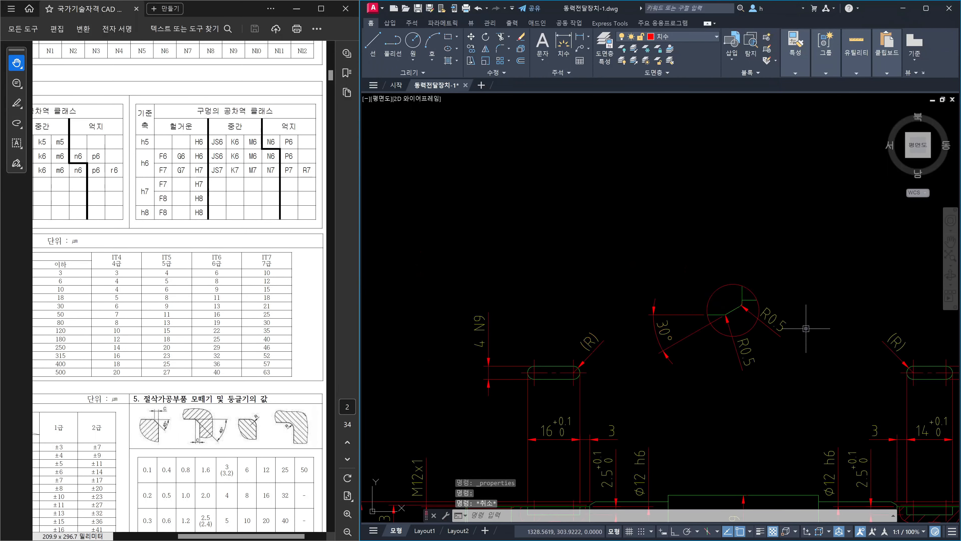
middle_drag(822, 350, 592, 280)
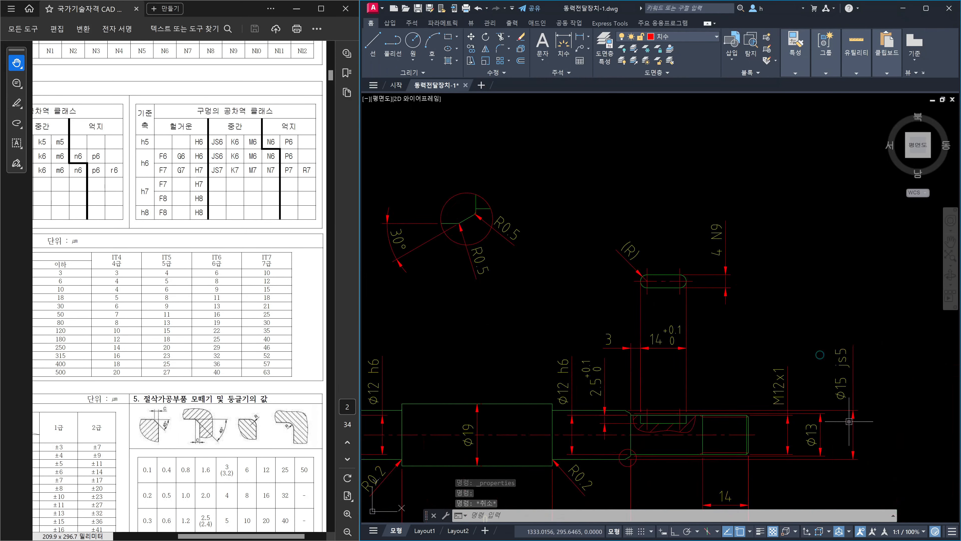
click(830, 433)
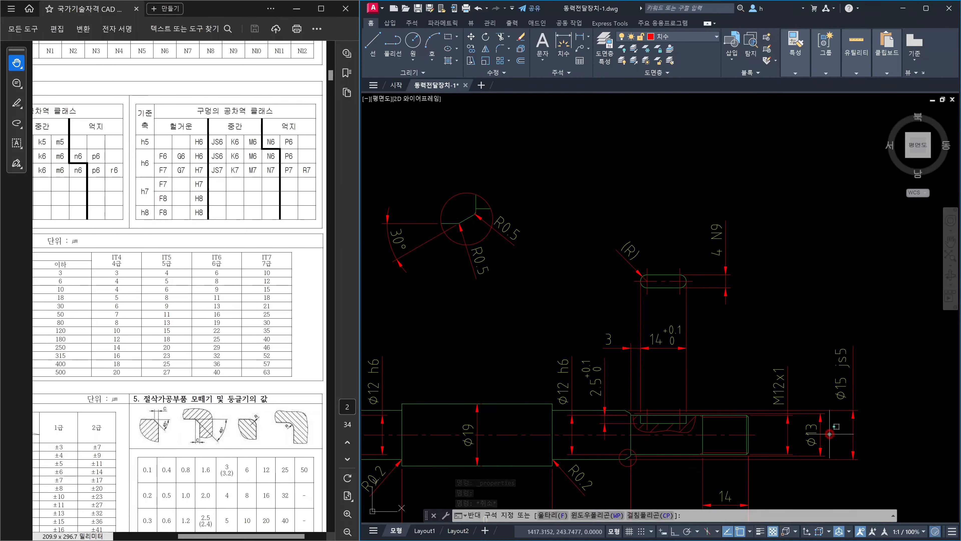
click(809, 433)
key(Escape)
Step: Add a vertical 13 mm linear dimension upward from the corner of the detail's upper fillet, with its dimension line beyond the circle
scroll(508, 244, up, 8)
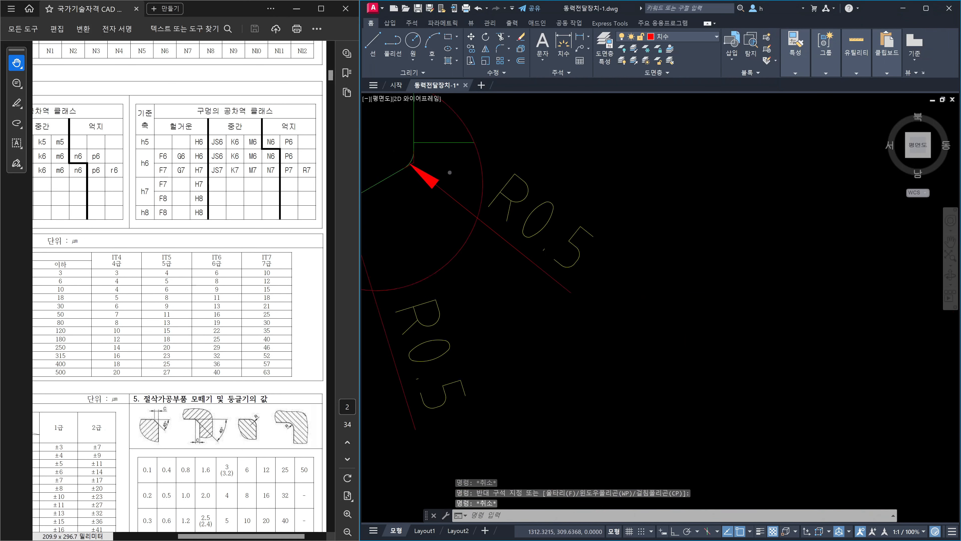
text(dli)
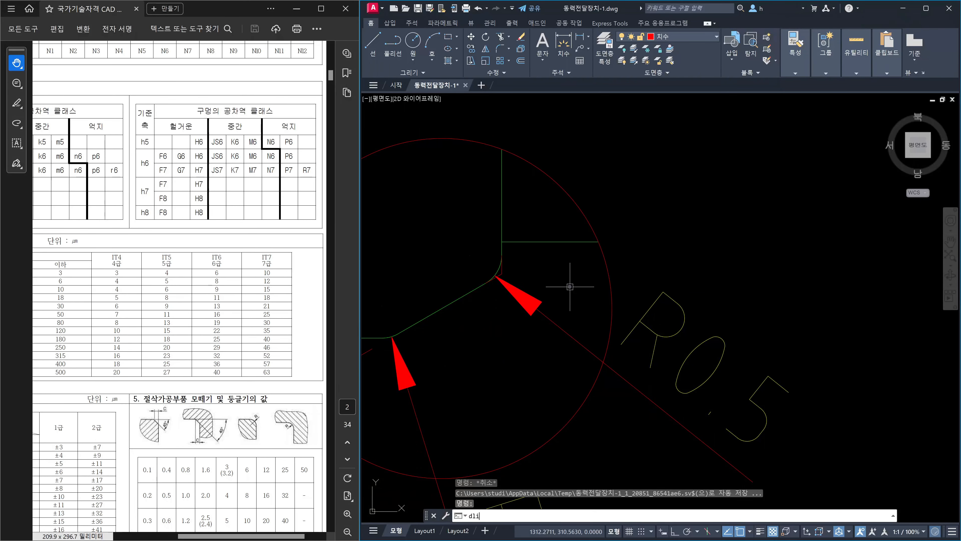
key(Return)
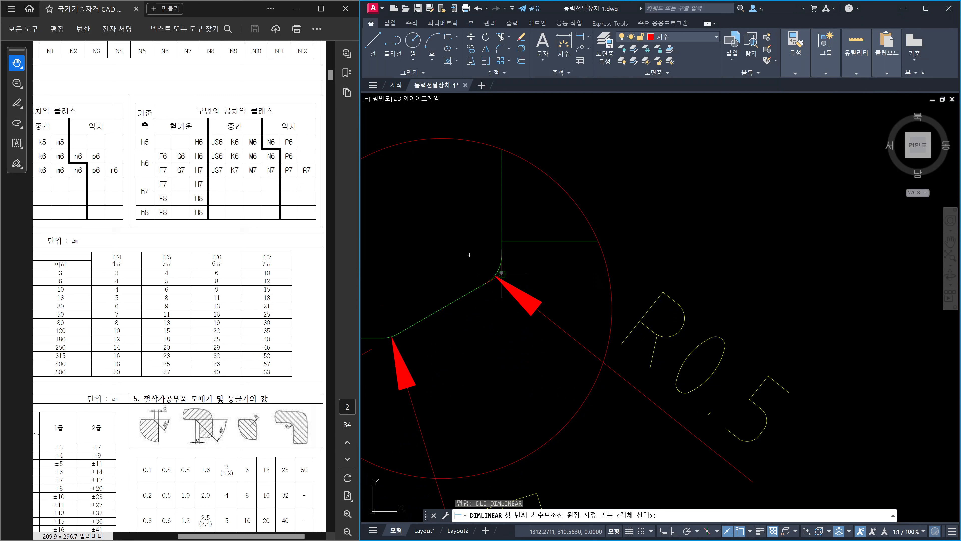
click(501, 272)
scroll(720, 279, down, 3)
scroll(682, 199, up, 5)
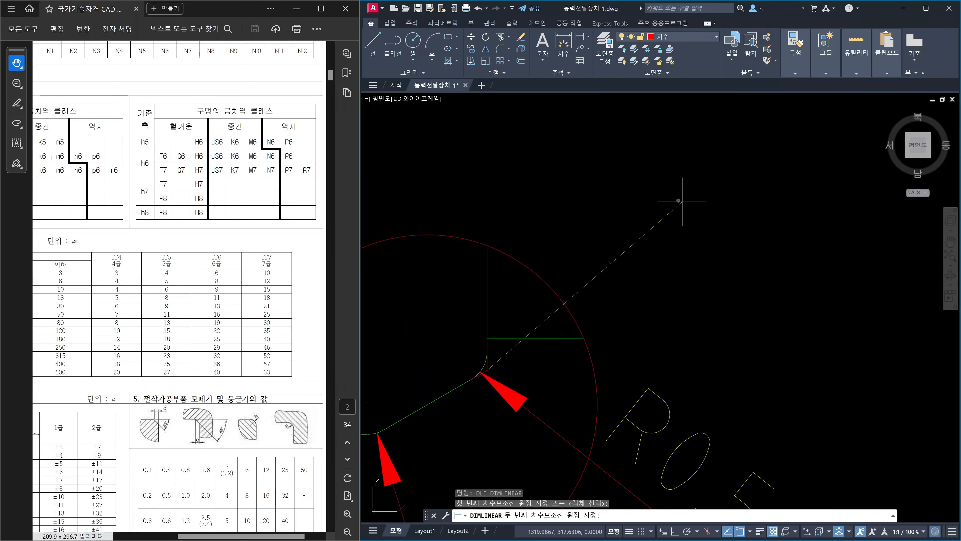
key(F8)
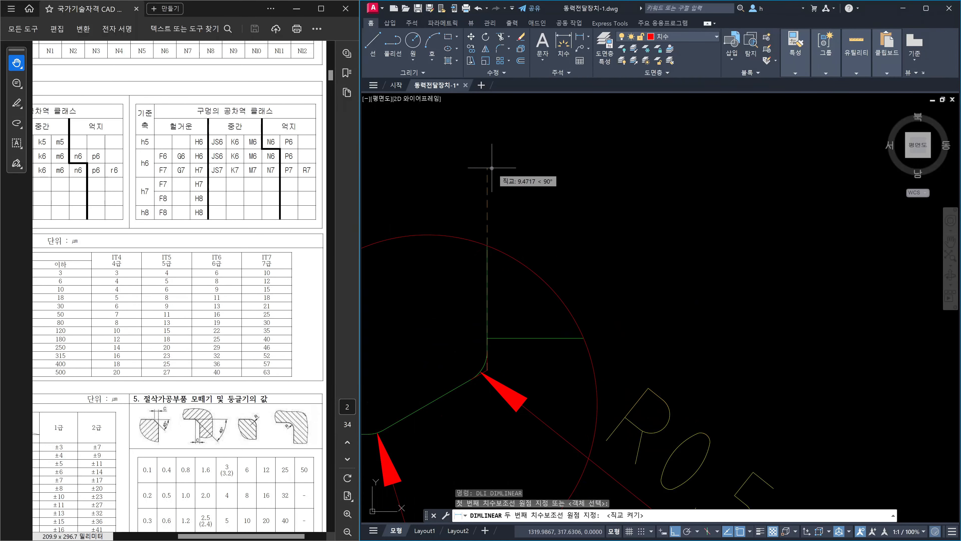
text(13)
key(Return)
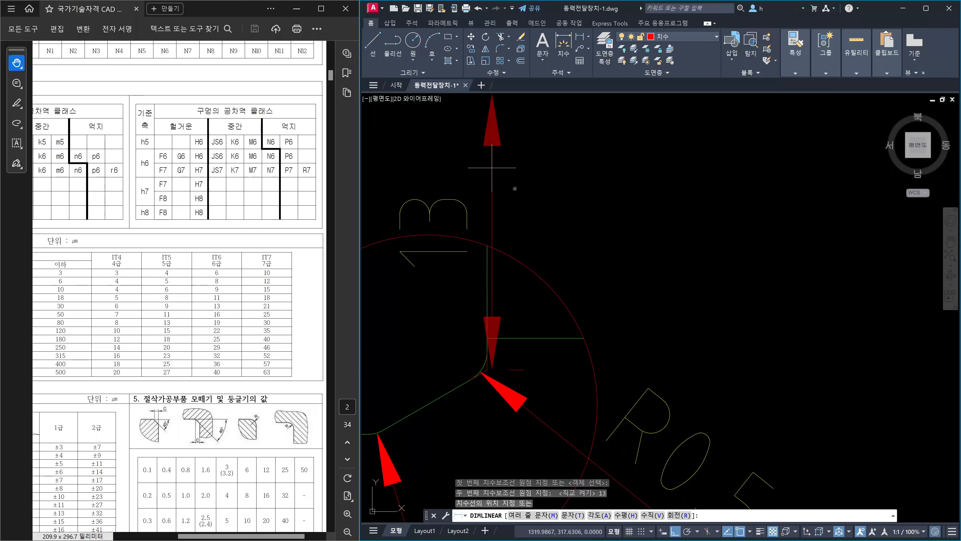
scroll(492, 168, down, 5)
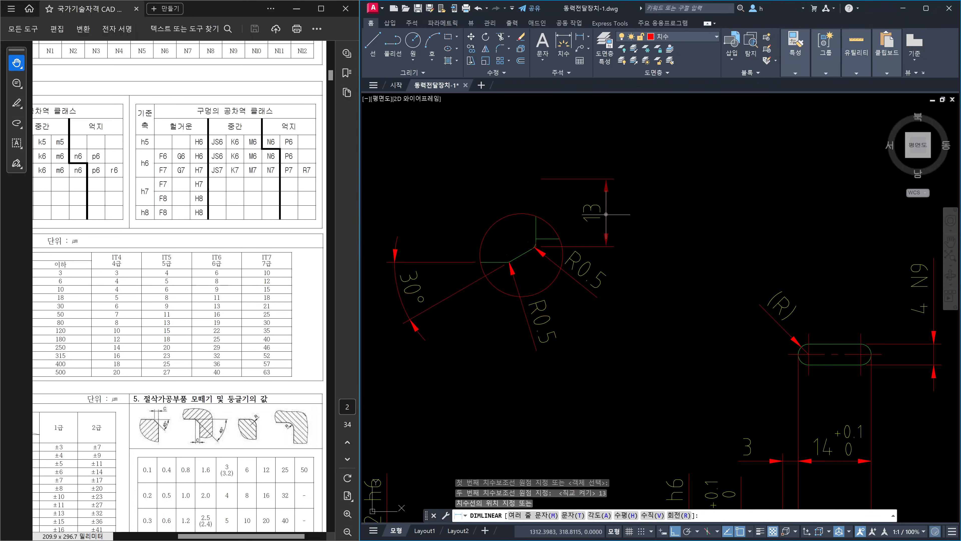
click(613, 214)
key(Escape)
Step: Prefix the 13 mm dimension text of the enlarged detail with a diameter symbol so it reads Ø13
click(600, 216)
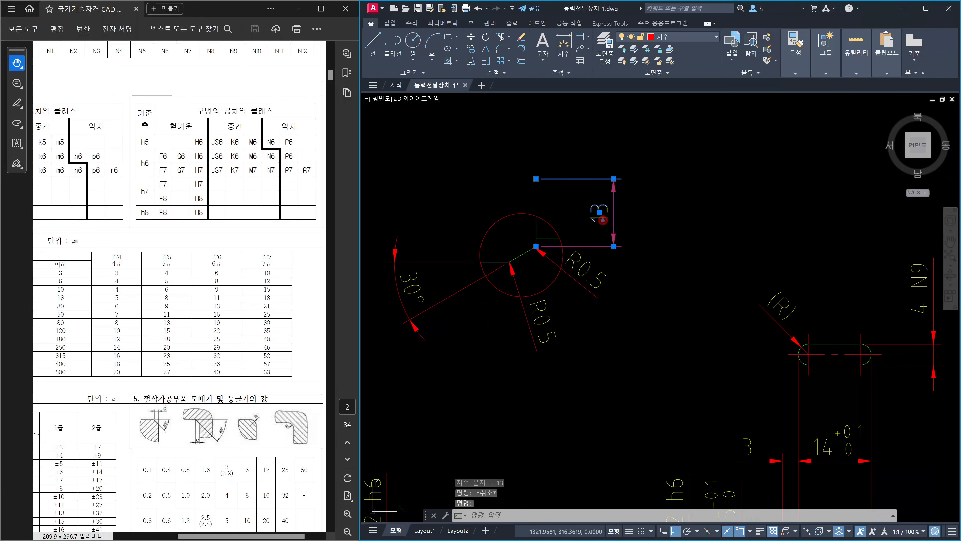
double_click(600, 216)
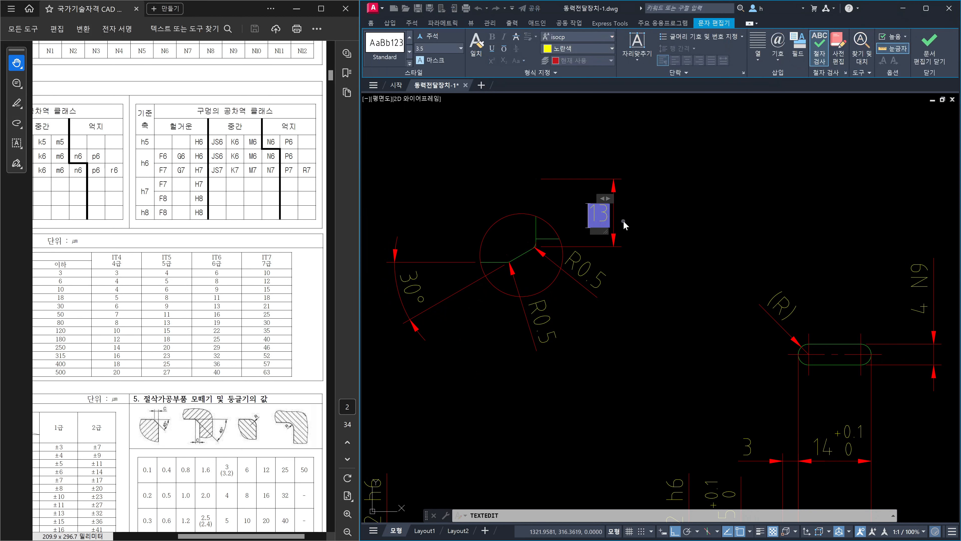
text(%%c)
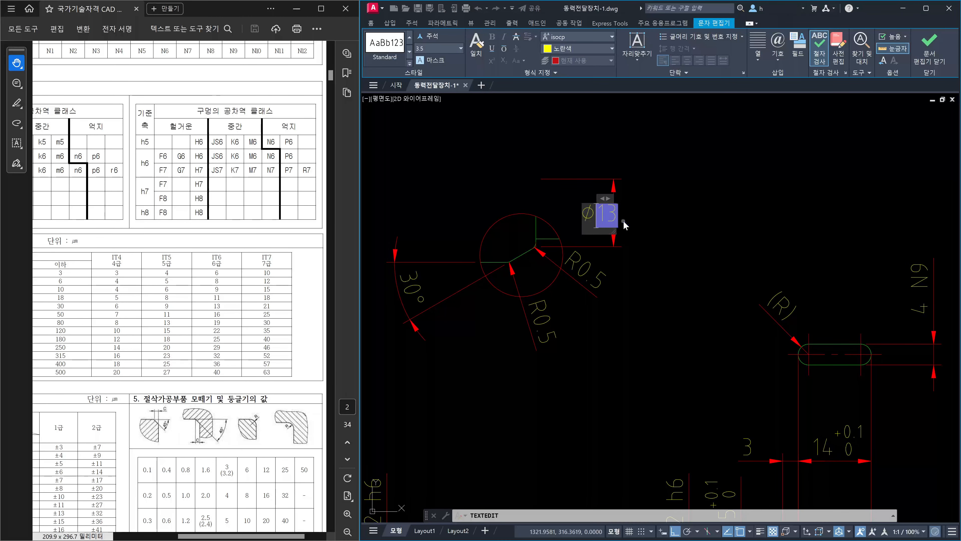
click(650, 226)
key(Escape)
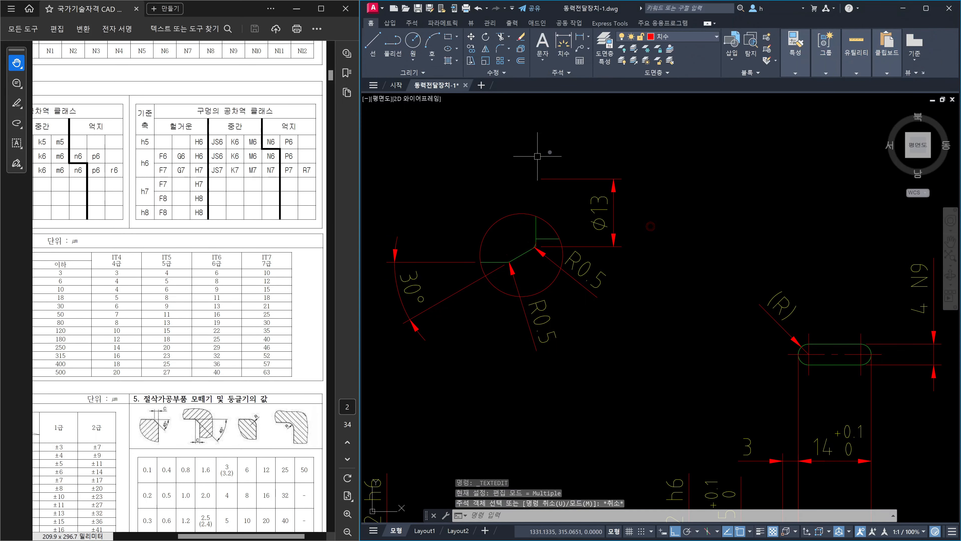
Step: Turn off dimension line 2 of the Ø13 dimension in the enlarged detail
scroll(723, 220, down, 4)
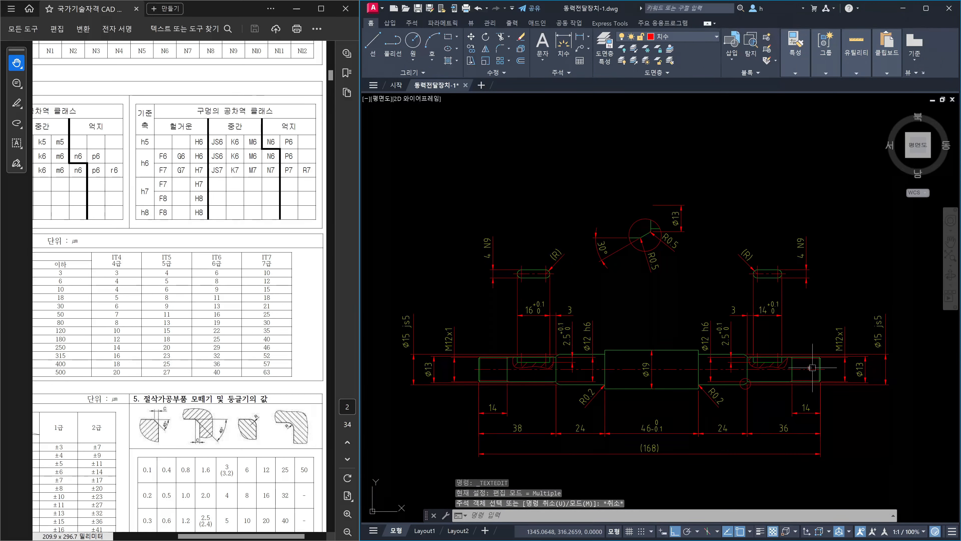
scroll(672, 163, up, 3)
click(734, 312)
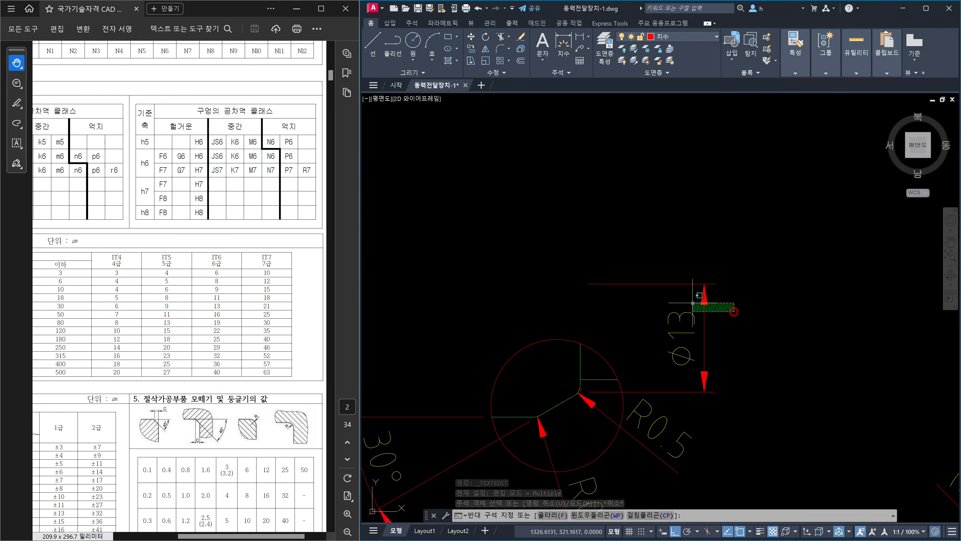
click(693, 303)
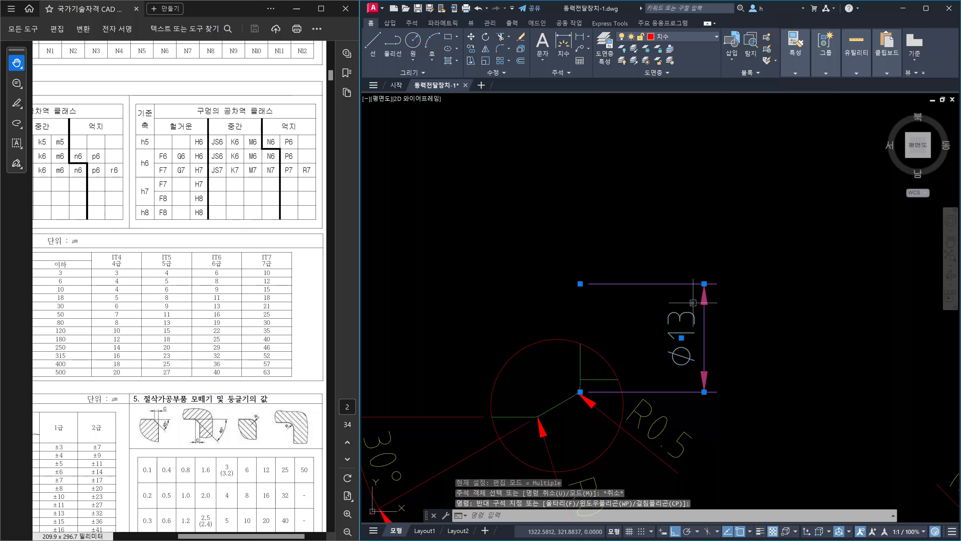
key(ctrl+1)
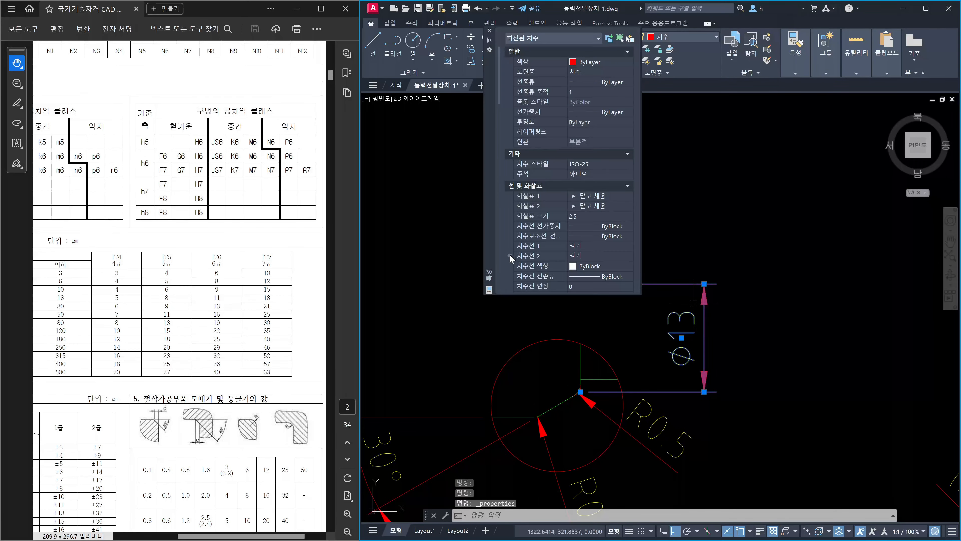
click(597, 257)
click(597, 257)
click(595, 266)
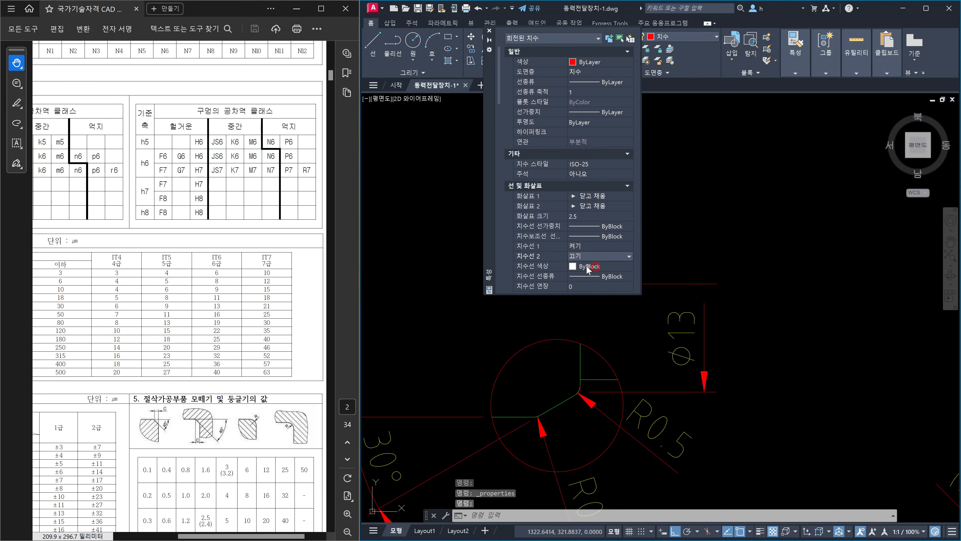
Step: Turn off extension line 2 of the Ø13 dimension in the enlarged detail
click(501, 276)
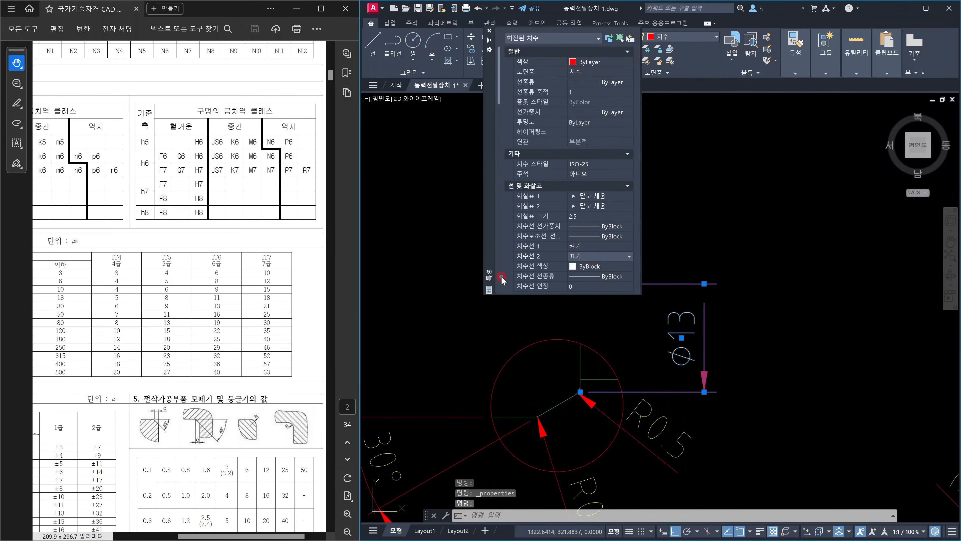
click(498, 270)
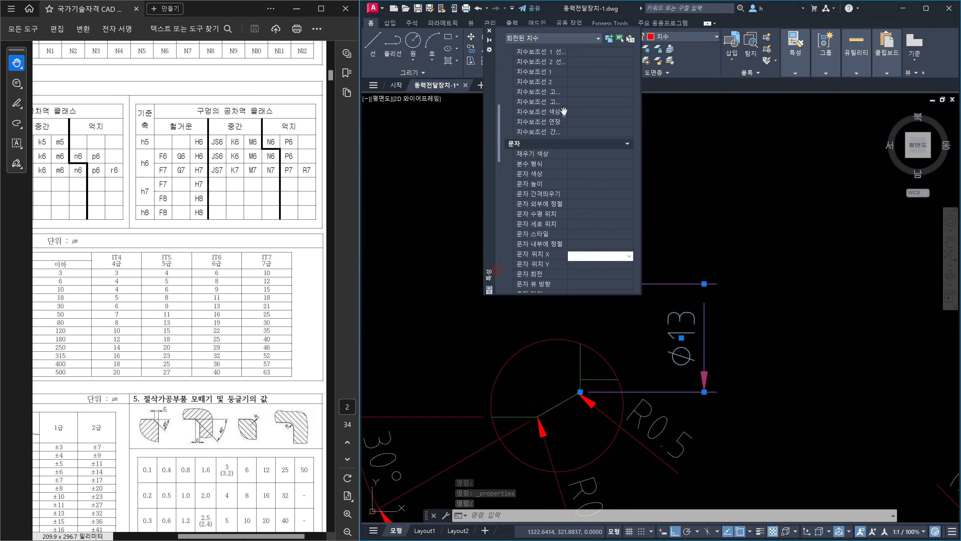
click(609, 81)
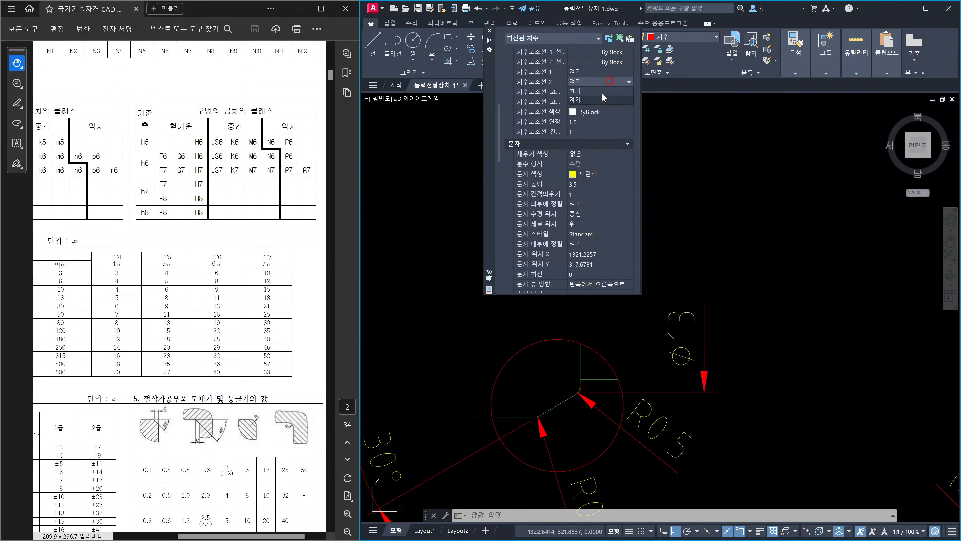
click(603, 92)
click(490, 31)
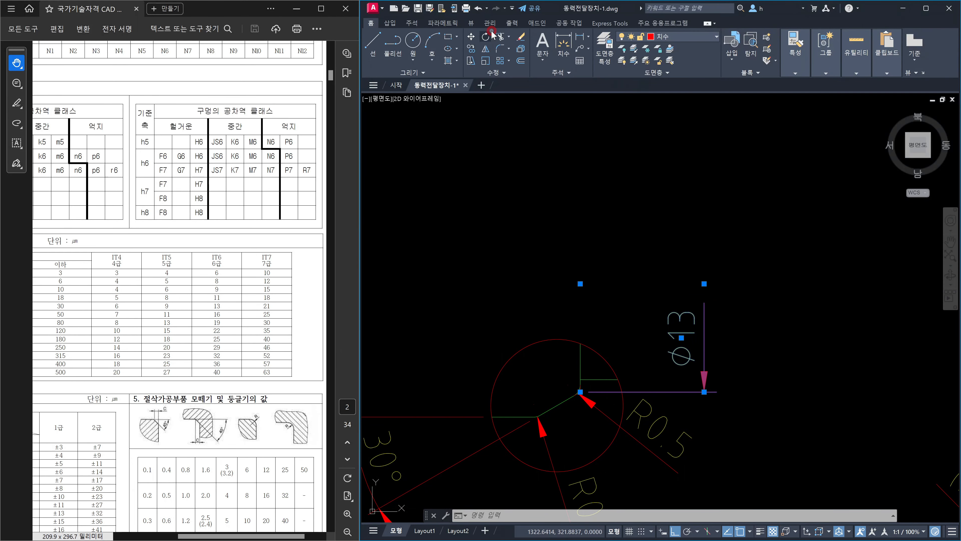
key(Escape)
Step: Try to move the enlarged detail and its dimensions straight down toward the shaft, and undo the move
scroll(757, 320, down, 4)
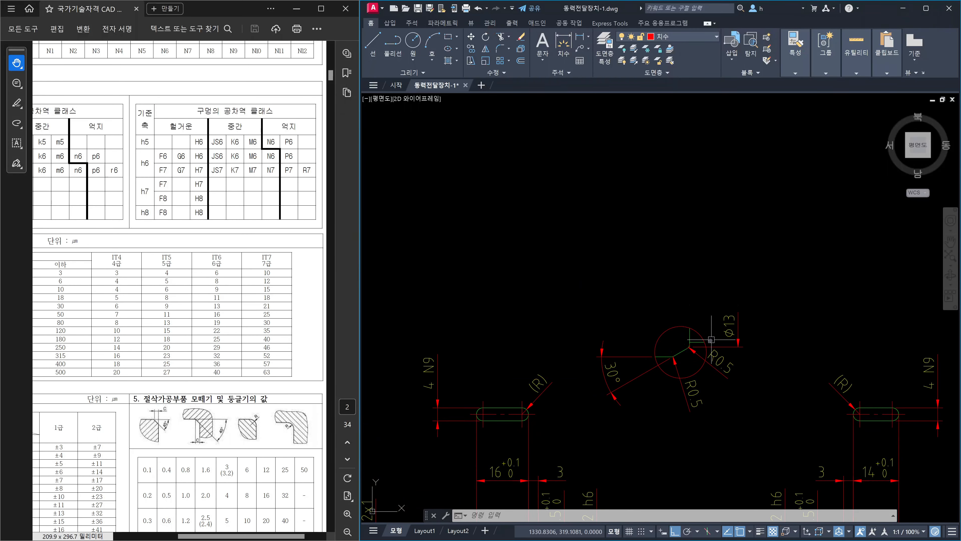
text(m)
key(Return)
drag(584, 322, 797, 449)
key(Return)
click(788, 322)
click(788, 364)
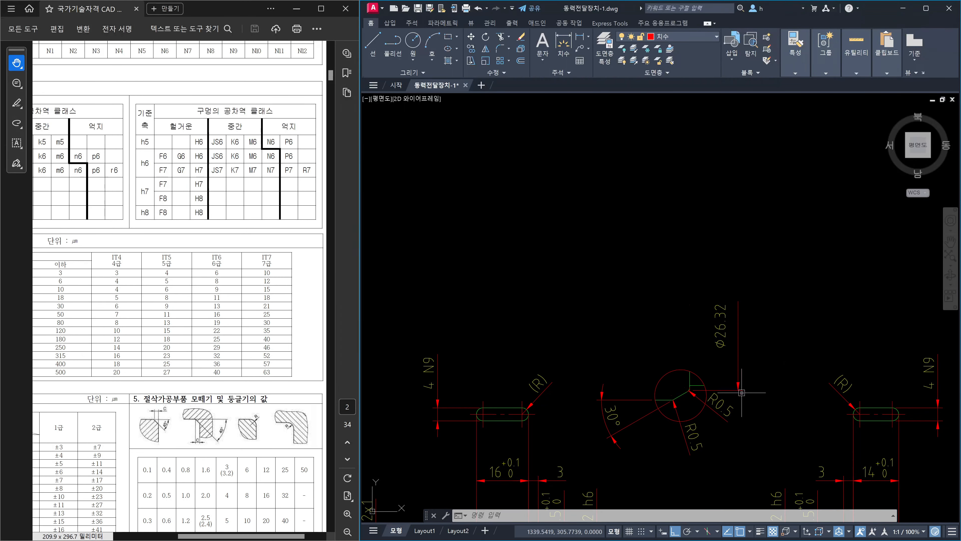
key(ctrl+z)
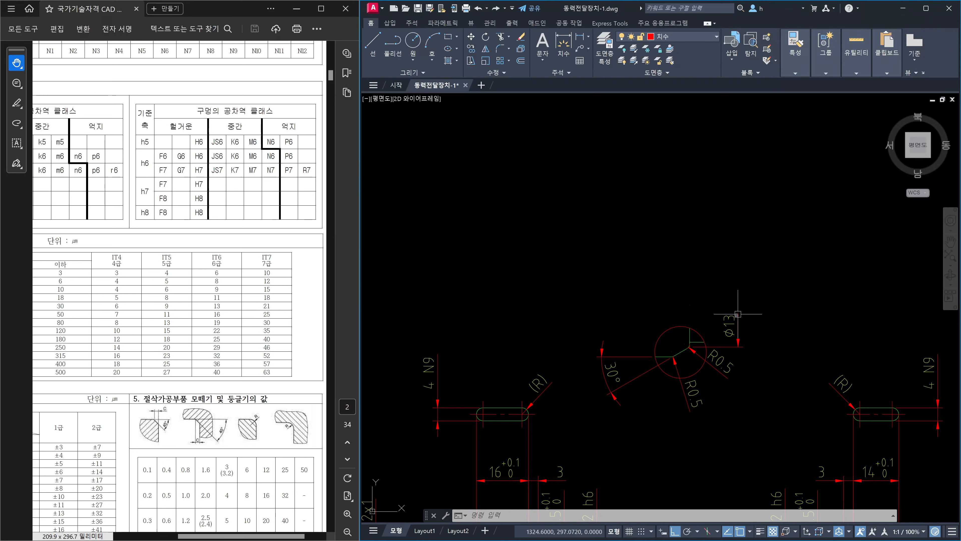
Step: Move the enlarged detail with all its dimensions, including the whole Ø13 dimension, straight down by about 4.5 mm
text(m)
key(Return)
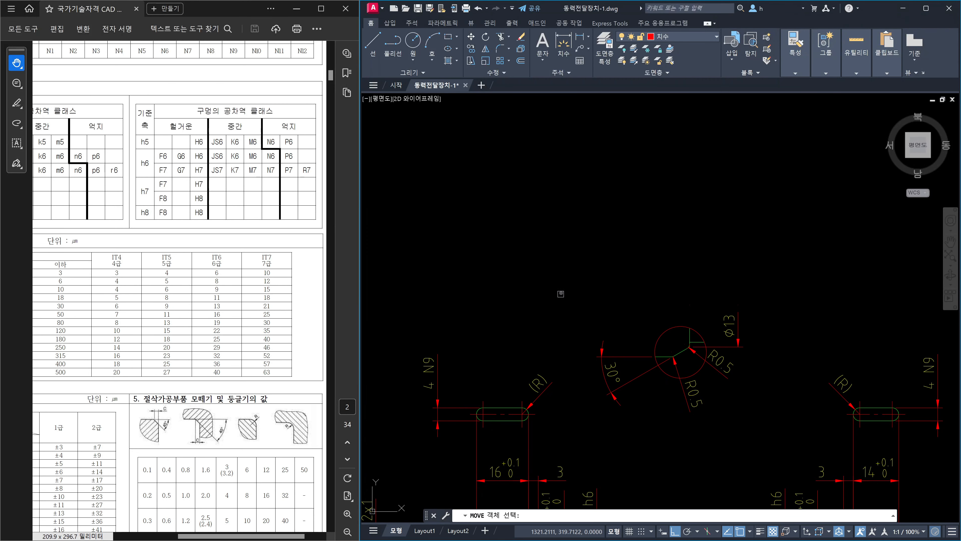
click(583, 274)
click(764, 434)
key(Return)
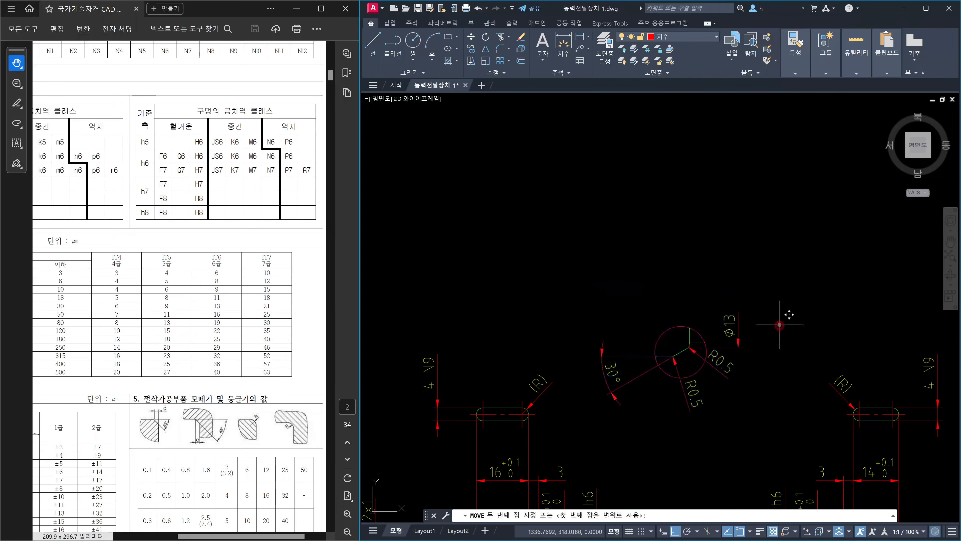
click(778, 324)
click(778, 340)
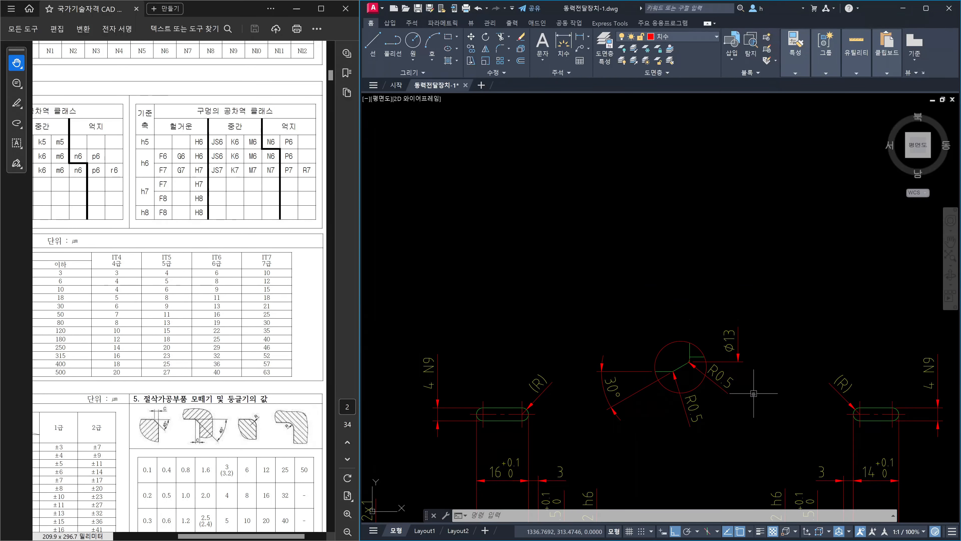
Step: Review the Ø13 dimension in the enlarged detail and the circled chamfer on the shaft
middle_drag(762, 405, 765, 377)
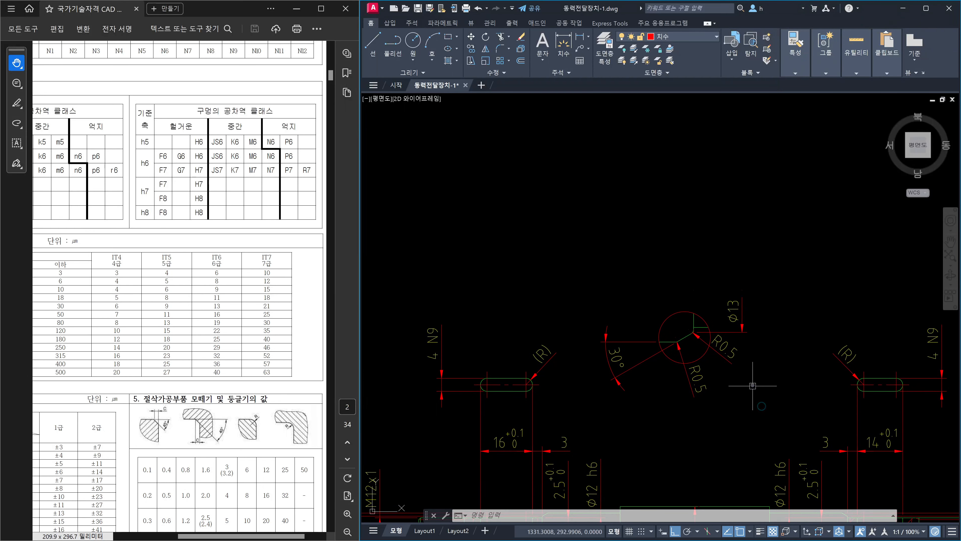
scroll(748, 333, up, 2)
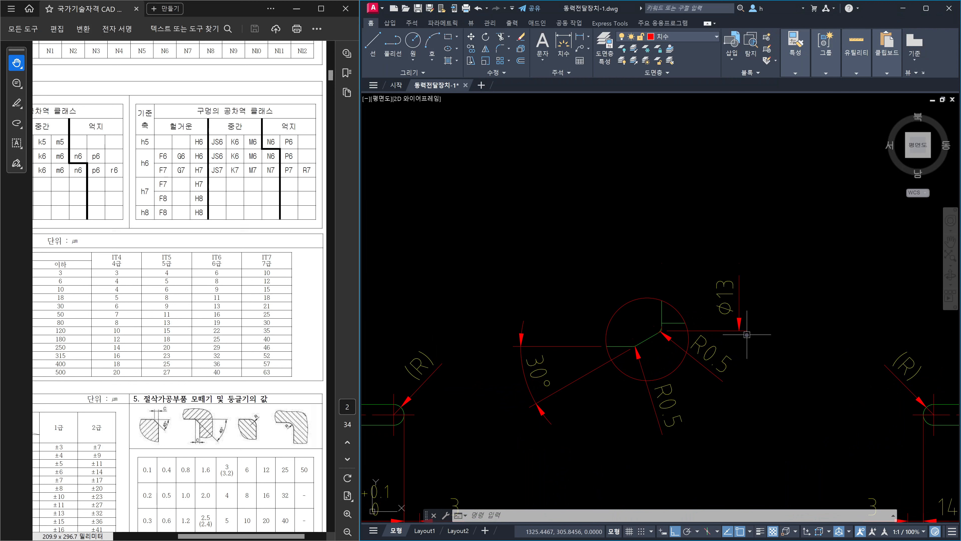
click(733, 309)
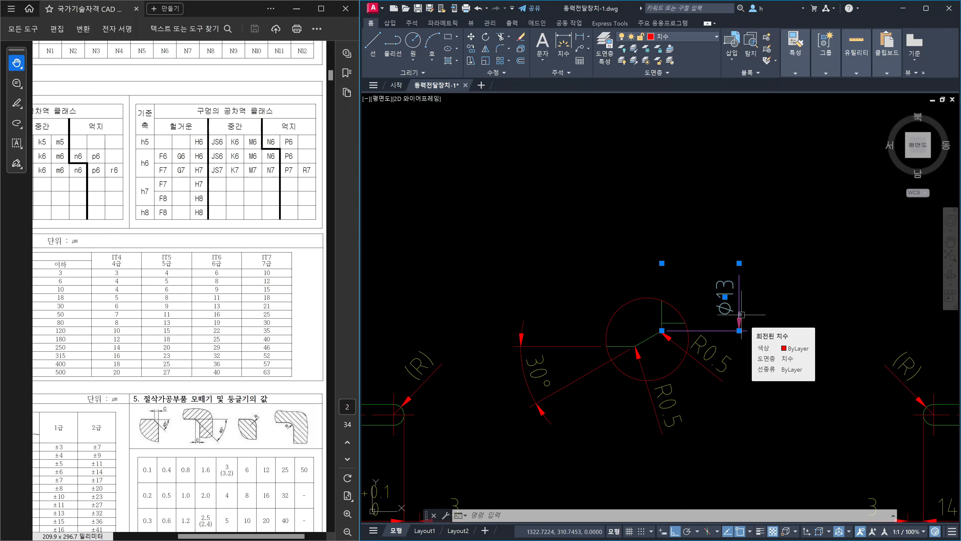
key(Escape)
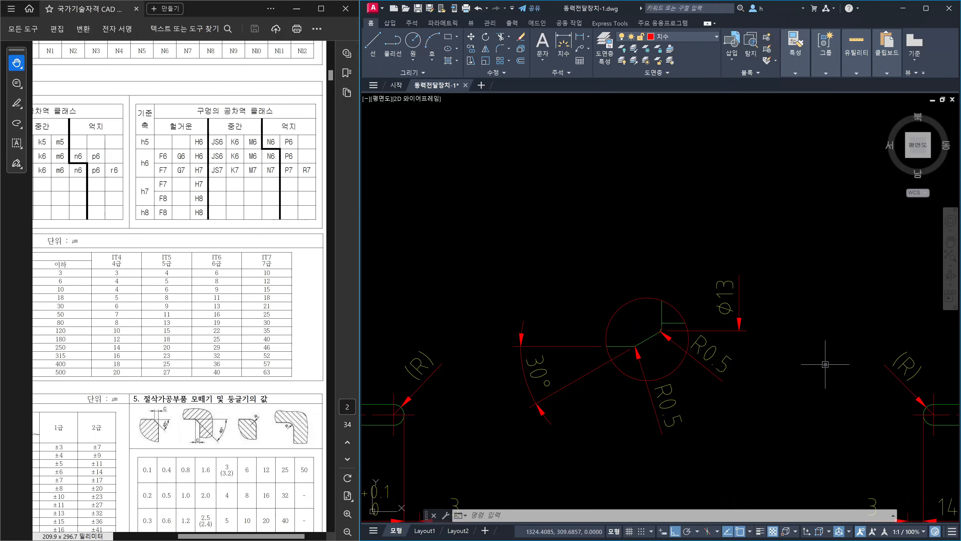
scroll(825, 364, down, 3)
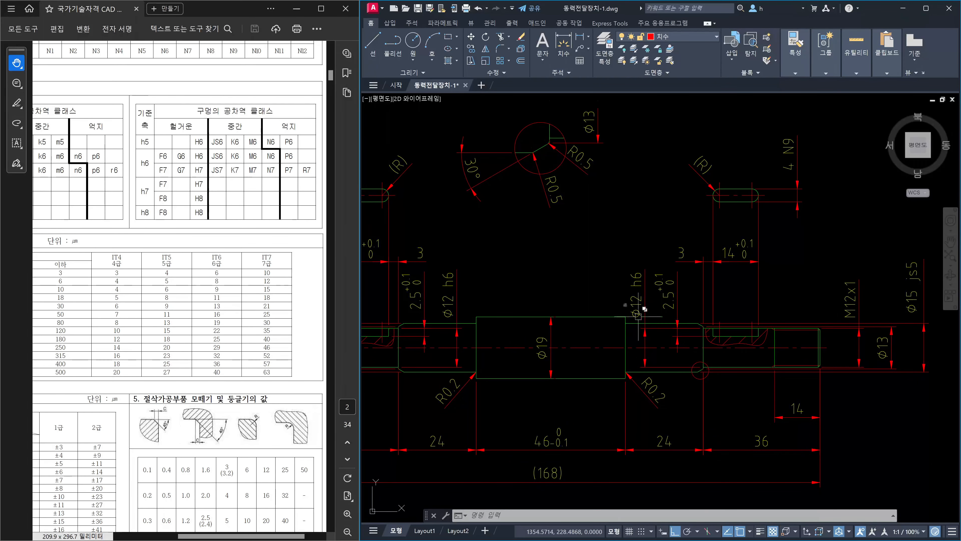
middle_drag(611, 266, 665, 296)
scroll(778, 422, up, 6)
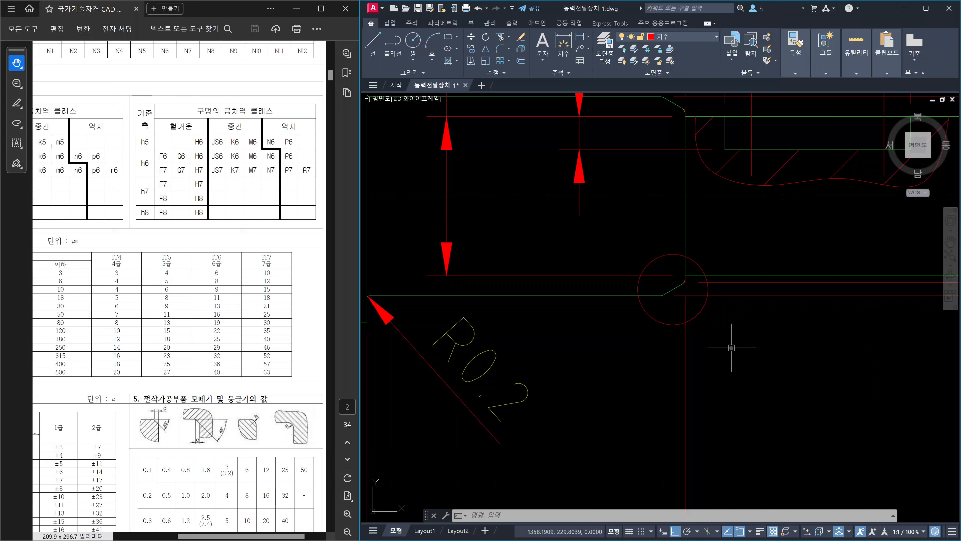
Step: Draw a construction line at -60° through the centre of the detail circle around the shaft's chamfer
scroll(731, 348, down, 4)
key(Escape)
key(Escape)
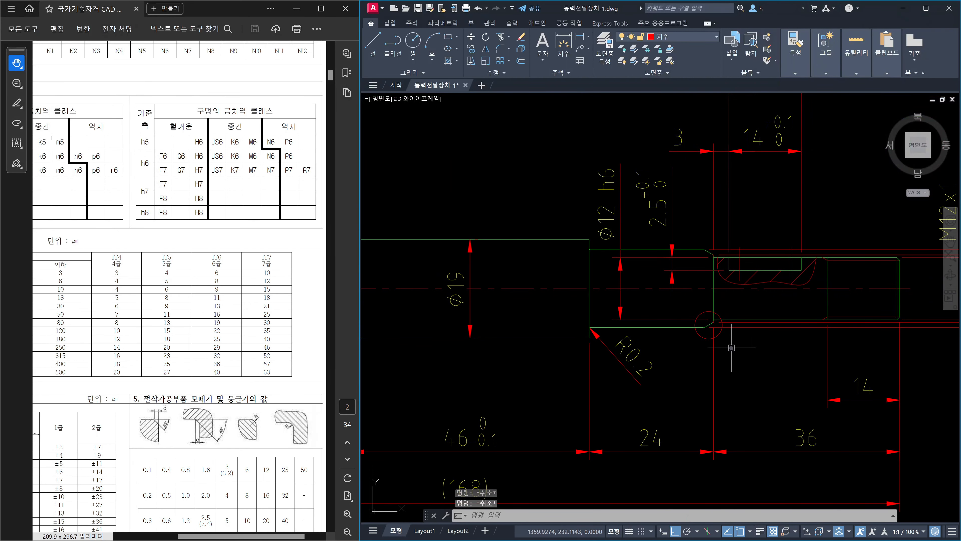
text(XL)
key(Return)
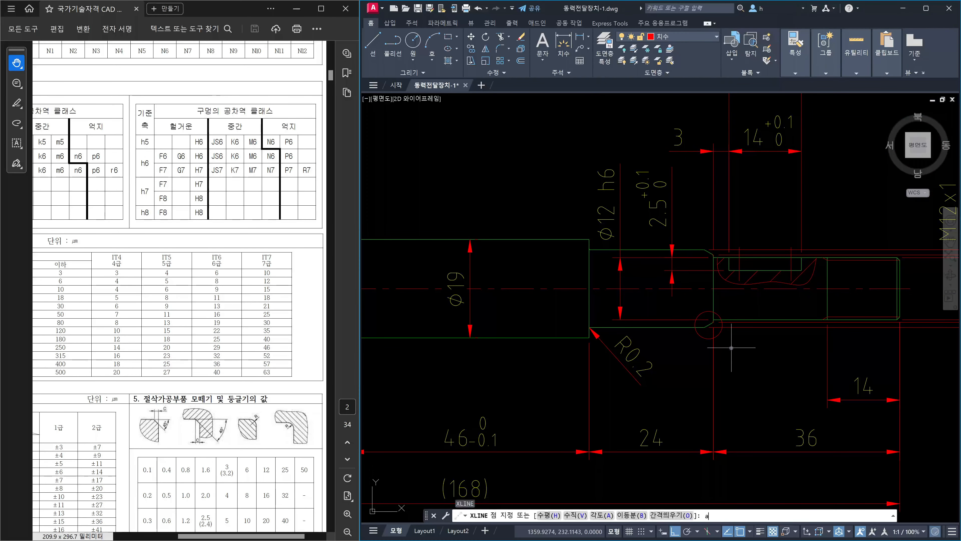
text(a)
key(Return)
key(Return)
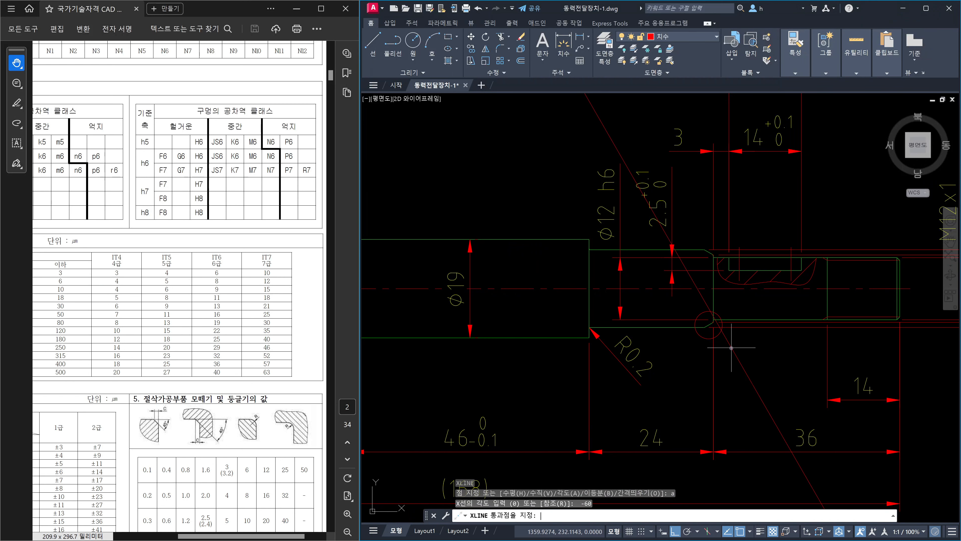
scroll(731, 347, up, 2)
text(cen <-)
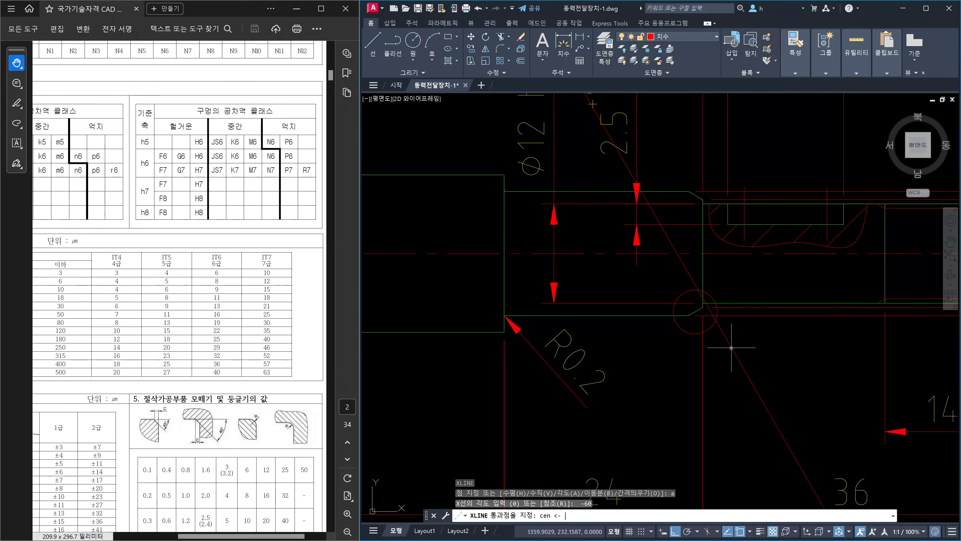
scroll(731, 347, up, 4)
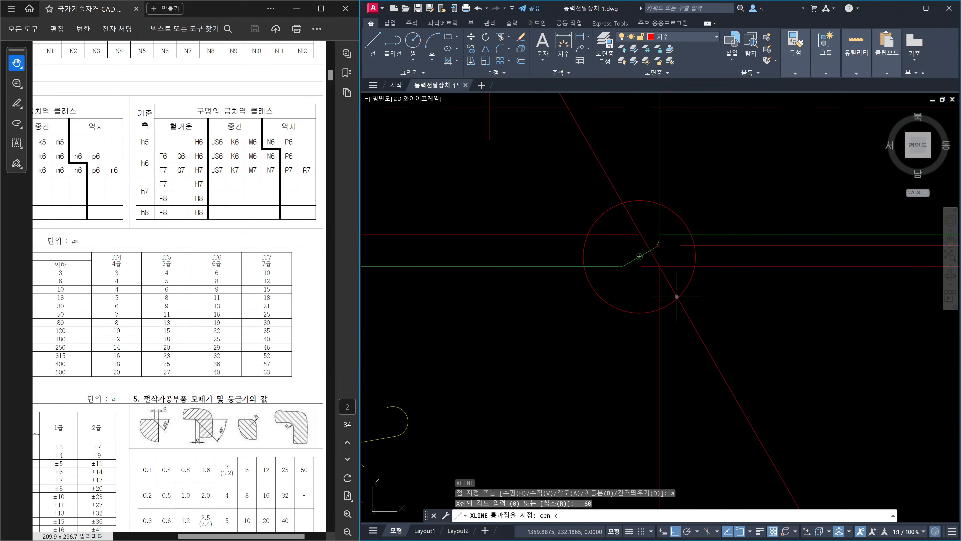
click(677, 297)
key(Escape)
scroll(708, 333, down, 4)
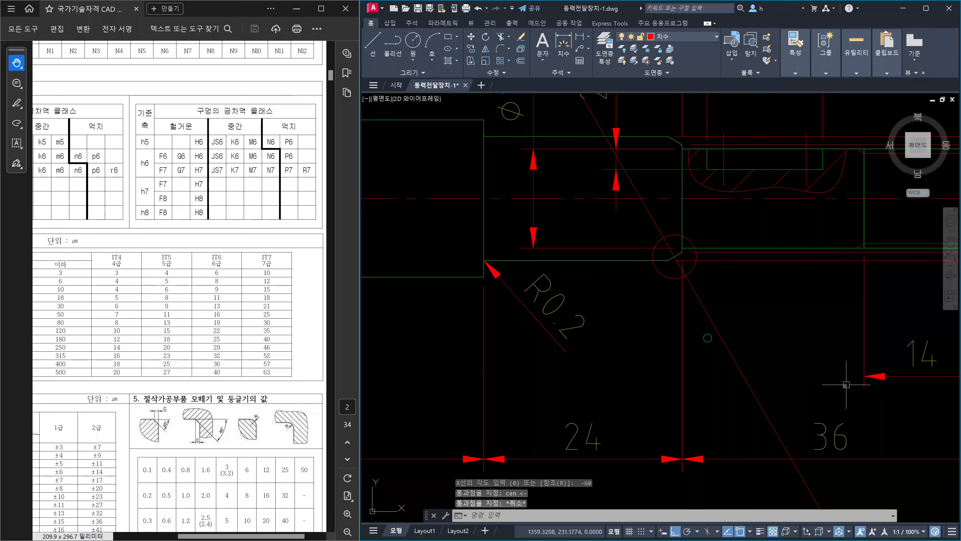
Step: Draw a horizontal construction line along the dimension line of the 14 dimension below the shaft
key(Escape)
text(xl)
key(Return)
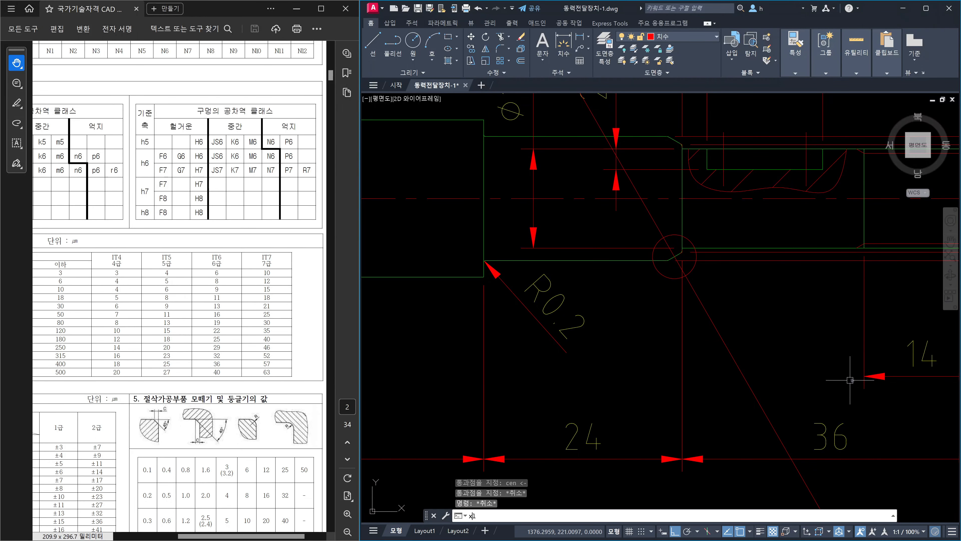
click(904, 374)
click(797, 376)
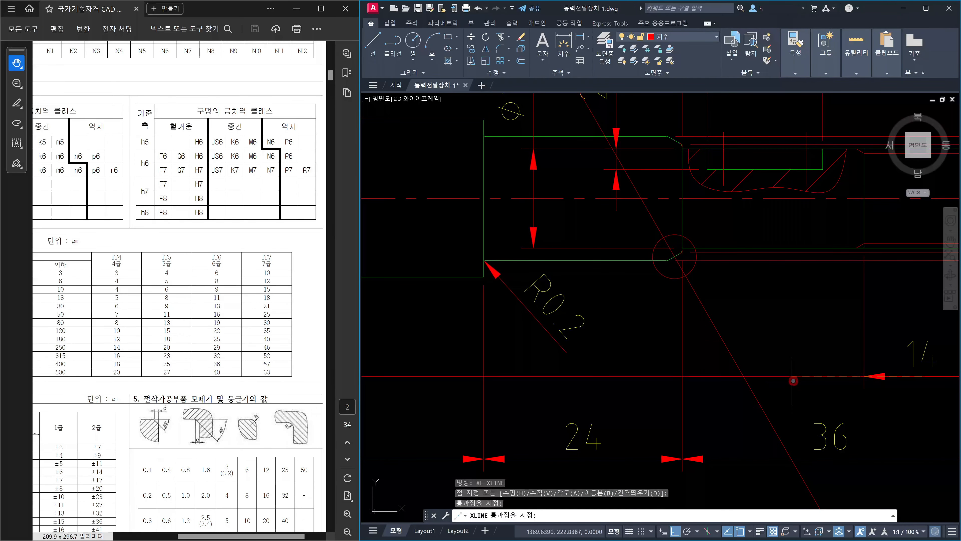
key(Escape)
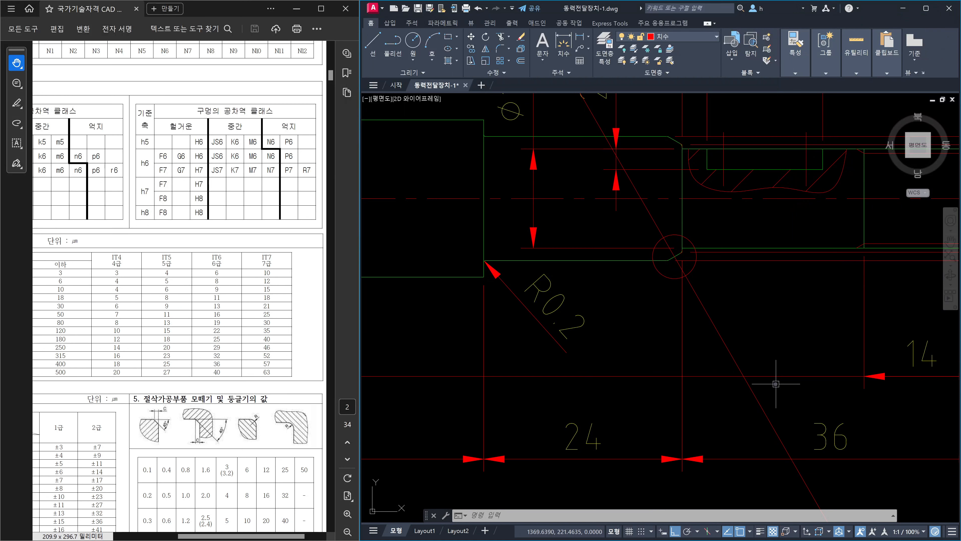
Step: Add a quick leader from where the angled construction line crosses the detail circle, landing on the horizontal construction line, with the text A
text(le)
key(Return)
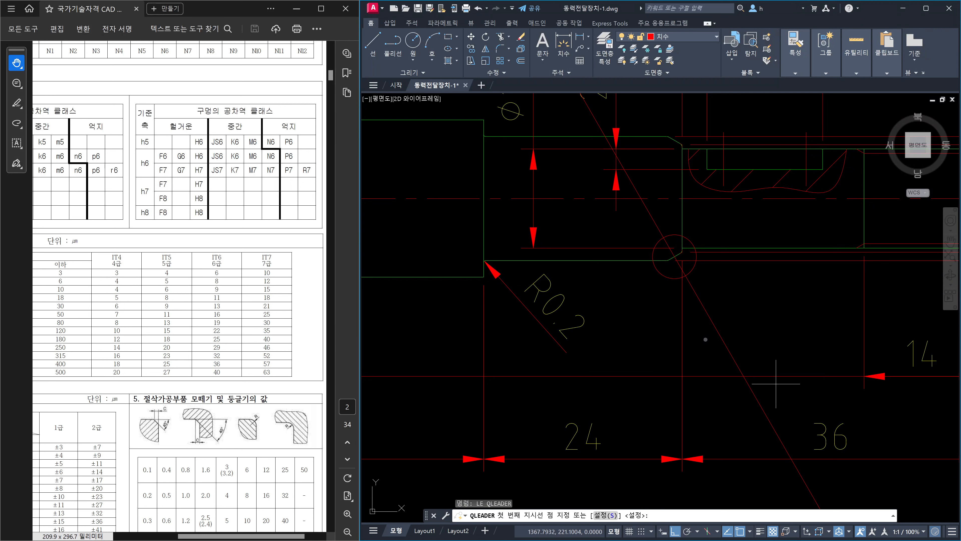
click(687, 271)
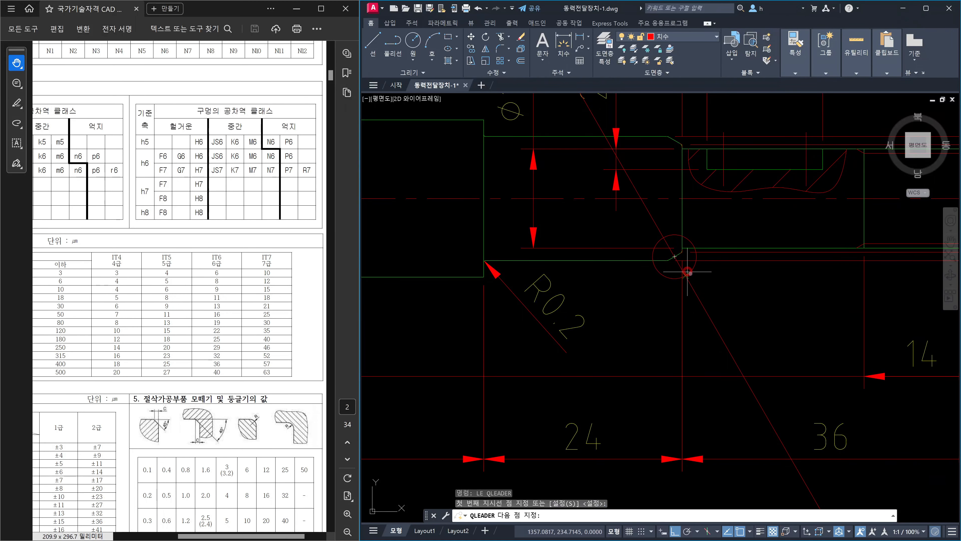
scroll(744, 372, down, 4)
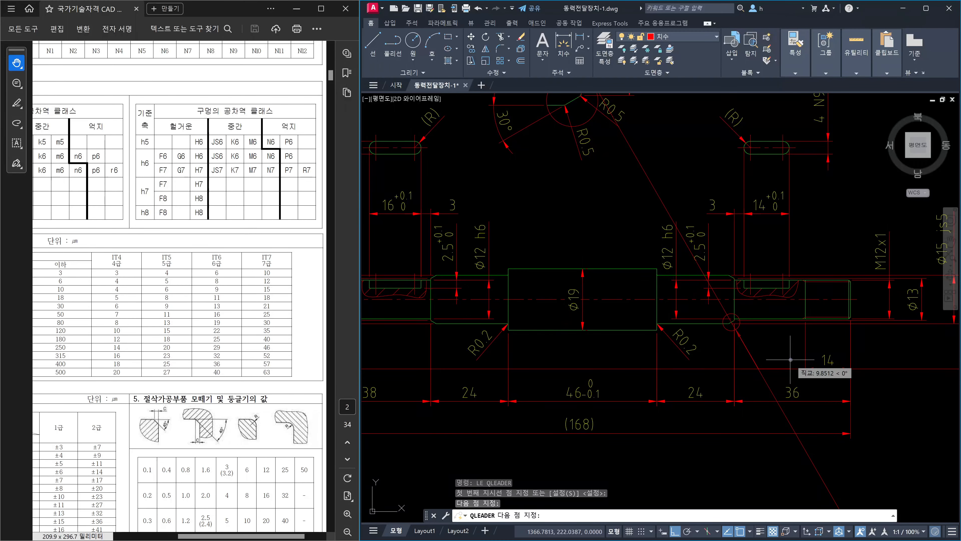
click(790, 359)
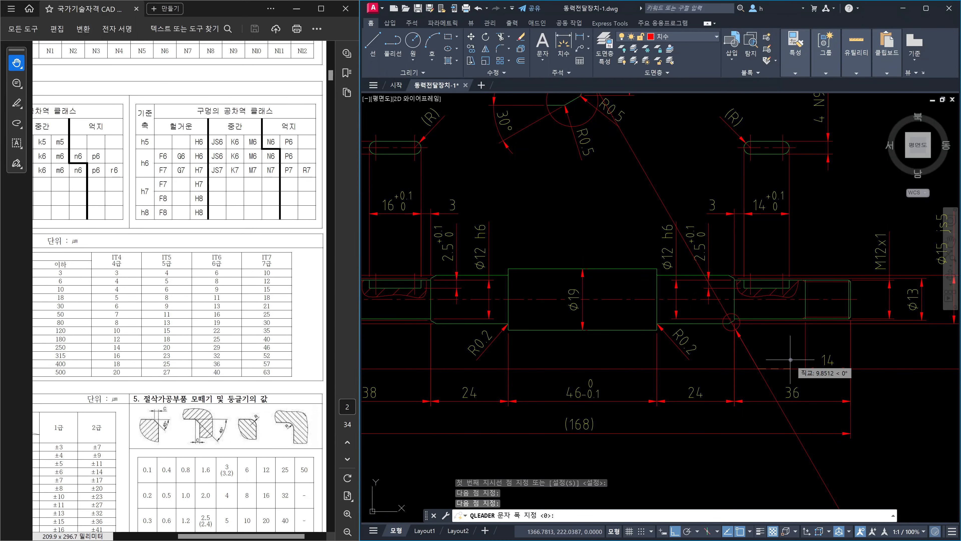
scroll(790, 360, down, 6)
middle_drag(488, 386, 722, 308)
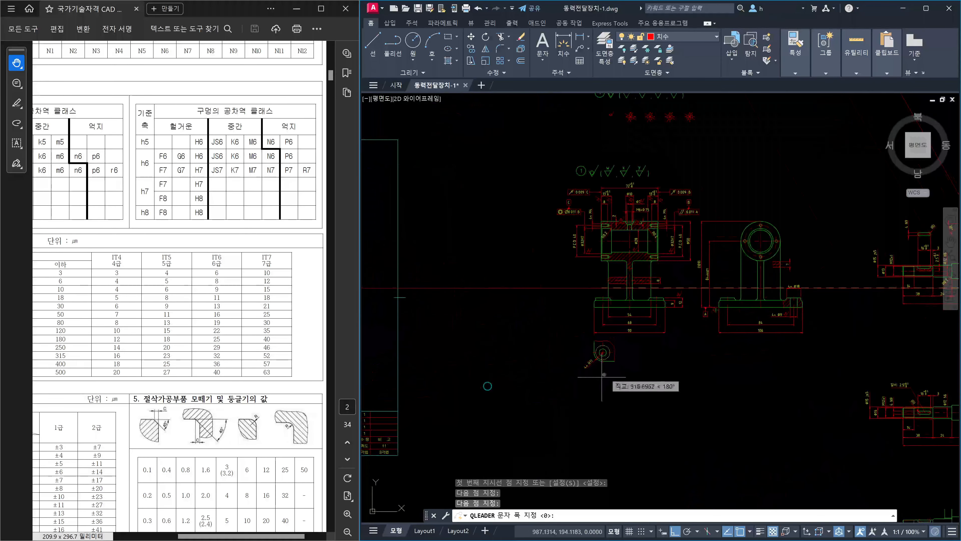
scroll(656, 278, up, 4)
middle_drag(778, 267, 670, 368)
middle_drag(824, 357, 408, 326)
scroll(610, 324, down, 4)
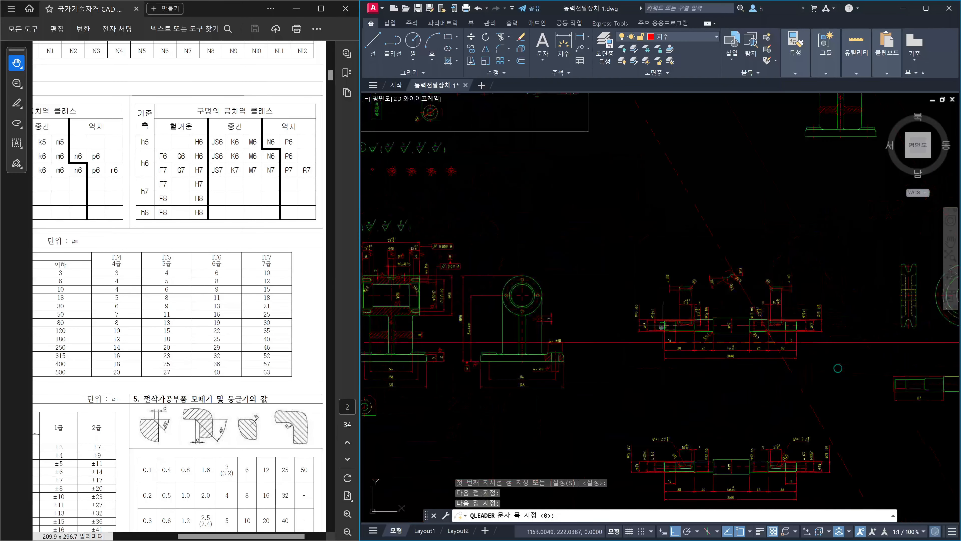
scroll(779, 338, up, 10)
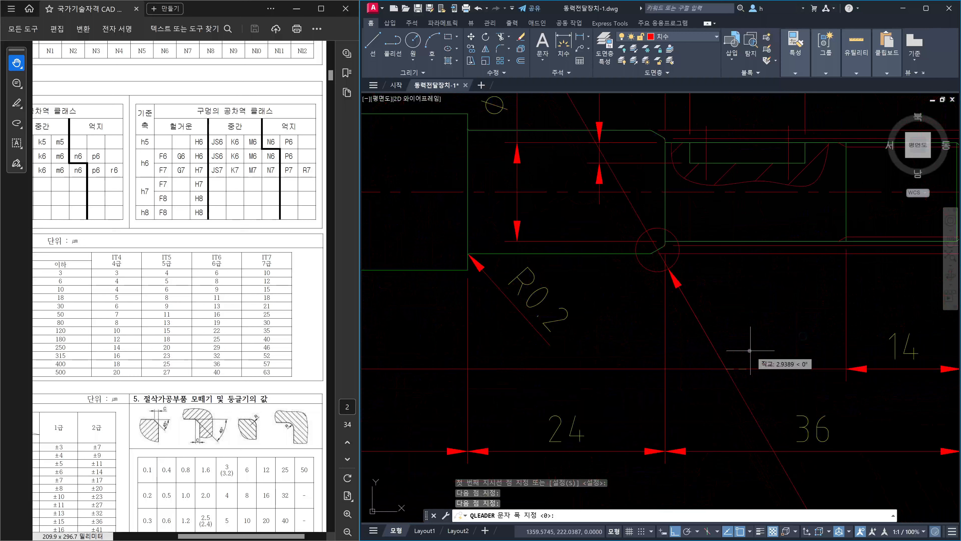
key(Return)
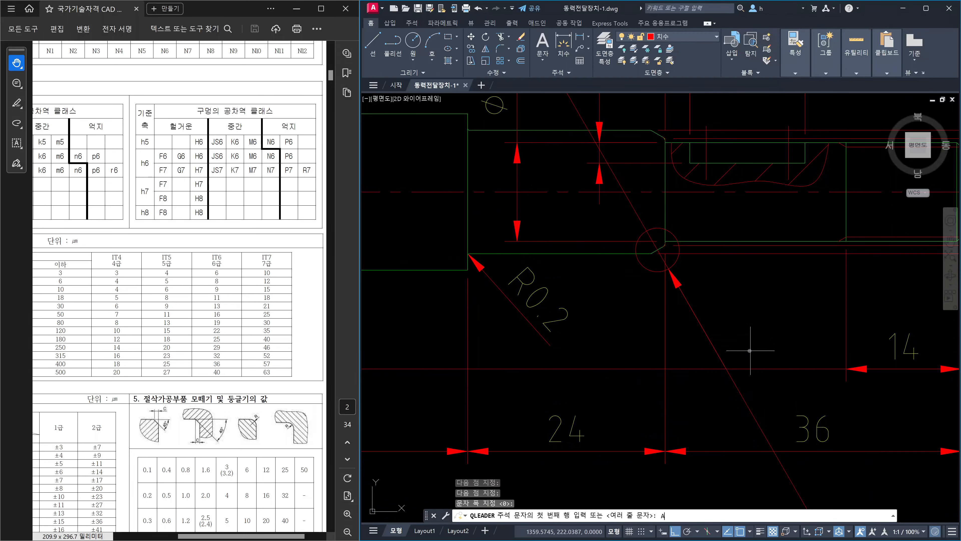
key(Return)
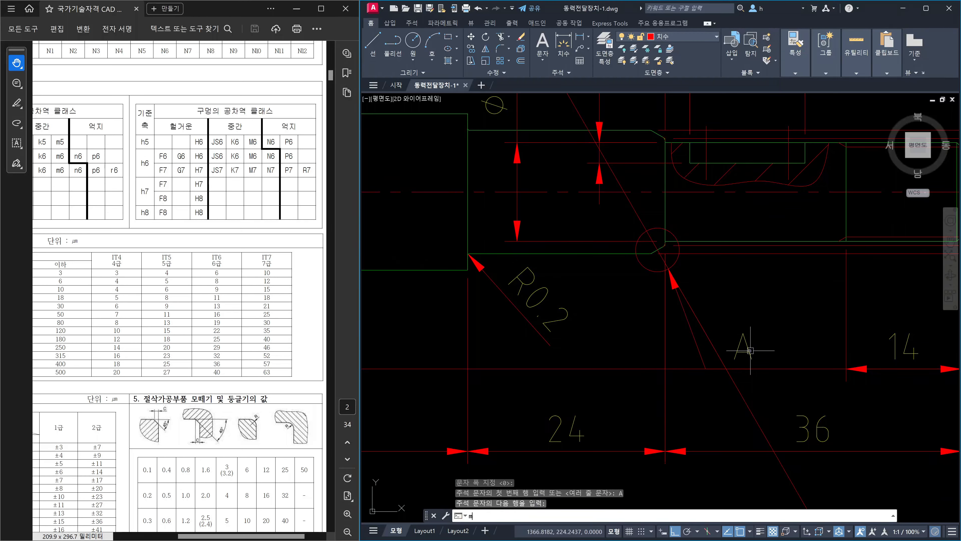
Step: Move the letter A horizontally so the leader's bend meets the intersection of the two construction lines
key(Return)
click(749, 350)
key(Return)
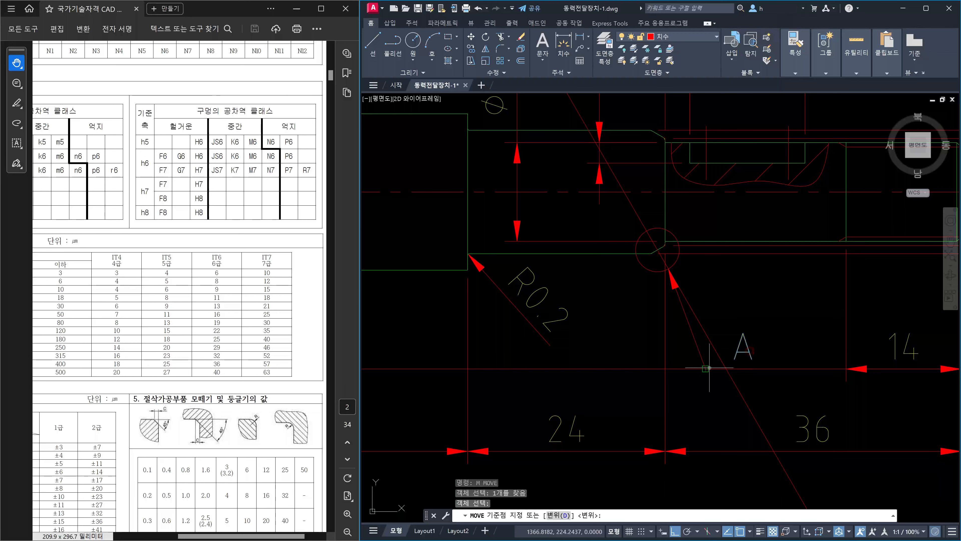
click(708, 367)
click(726, 367)
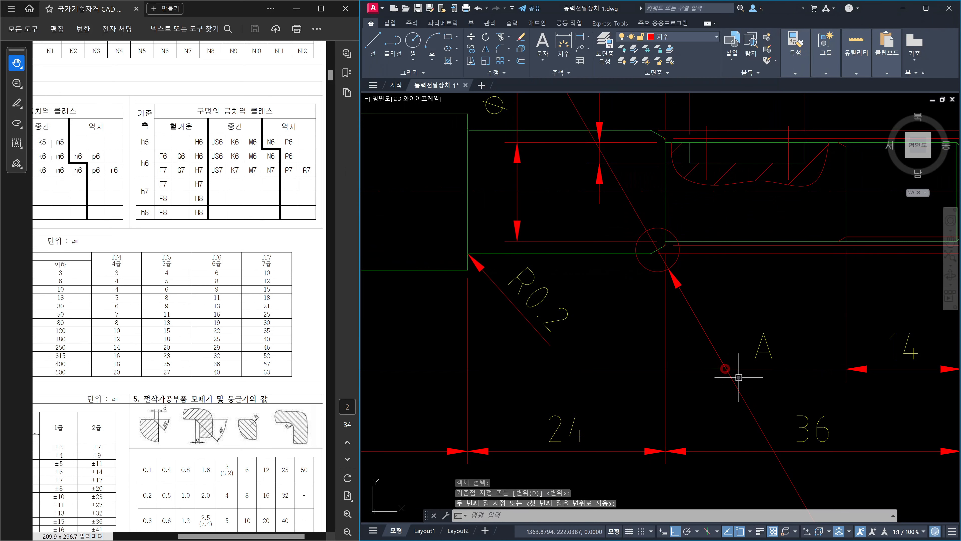
Step: Delete the angled and horizontal construction lines used to place the leader
key(Escape)
click(775, 402)
click(733, 403)
click(728, 400)
click(693, 352)
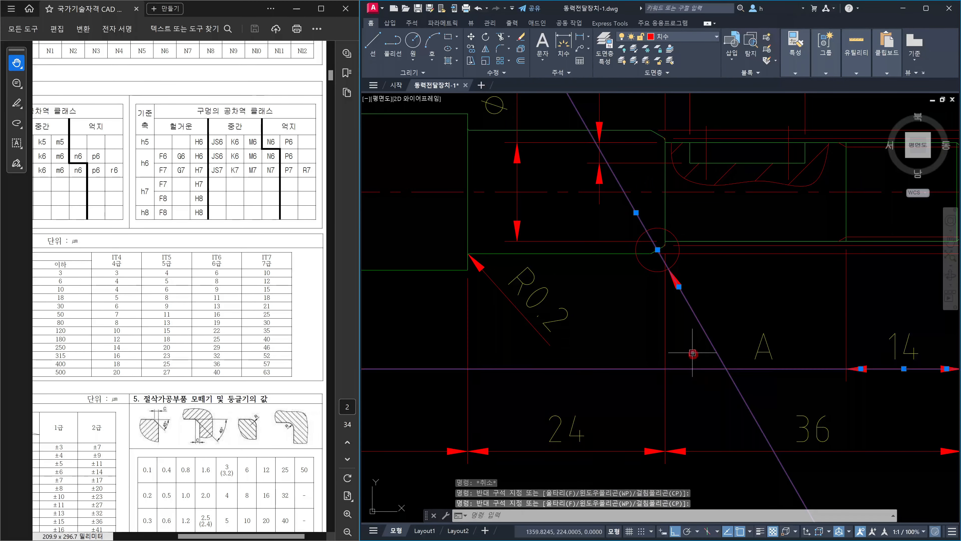
key(Delete)
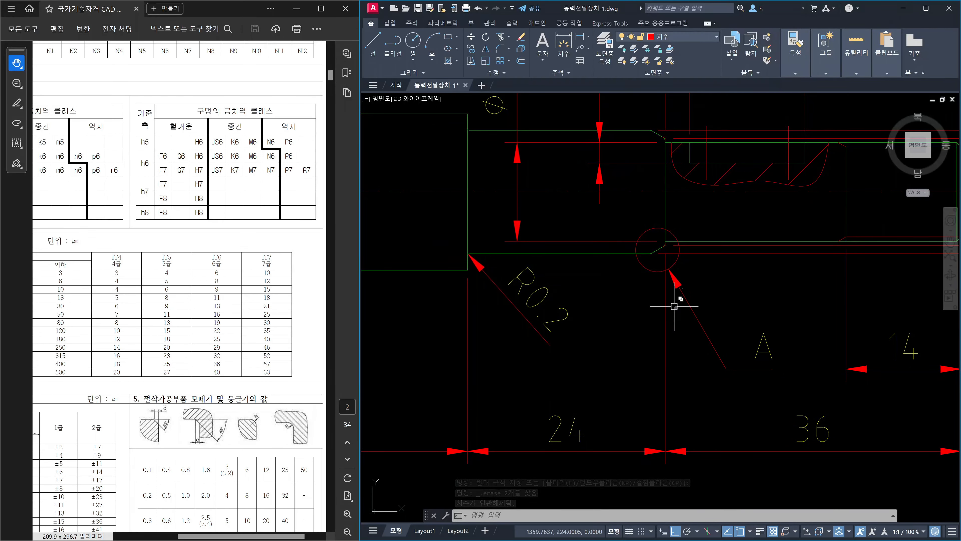
Step: Change the leader's type to a line without an arrow (화살표 없는 선)
double_click(700, 319)
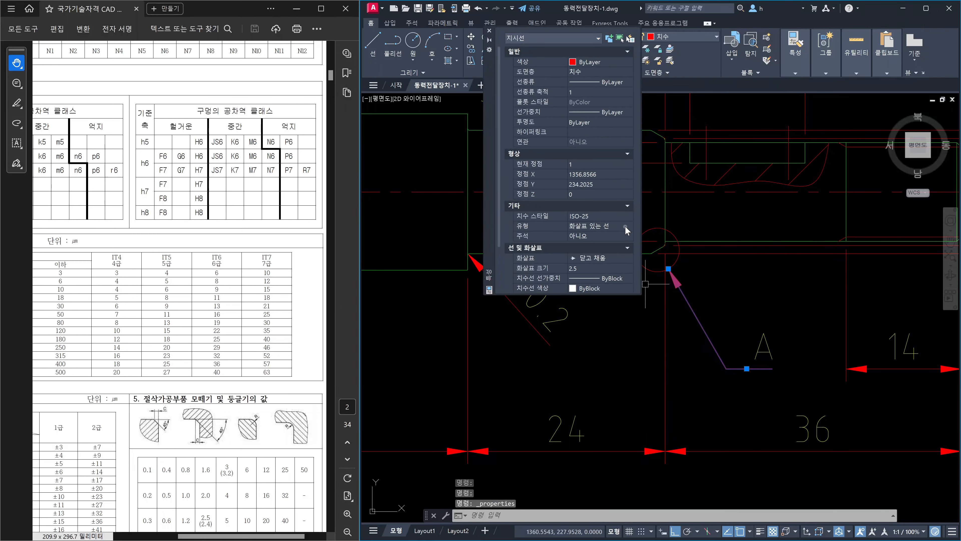
click(628, 227)
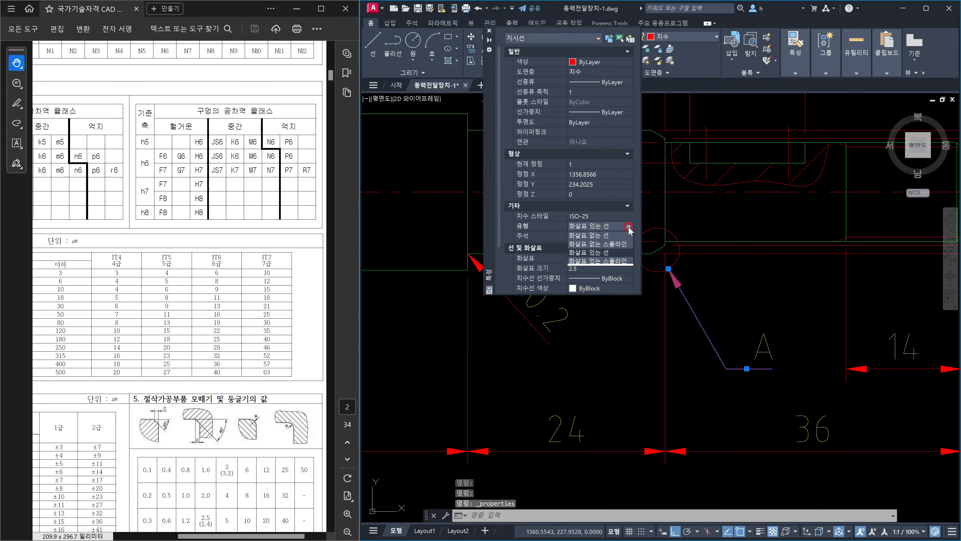
click(612, 235)
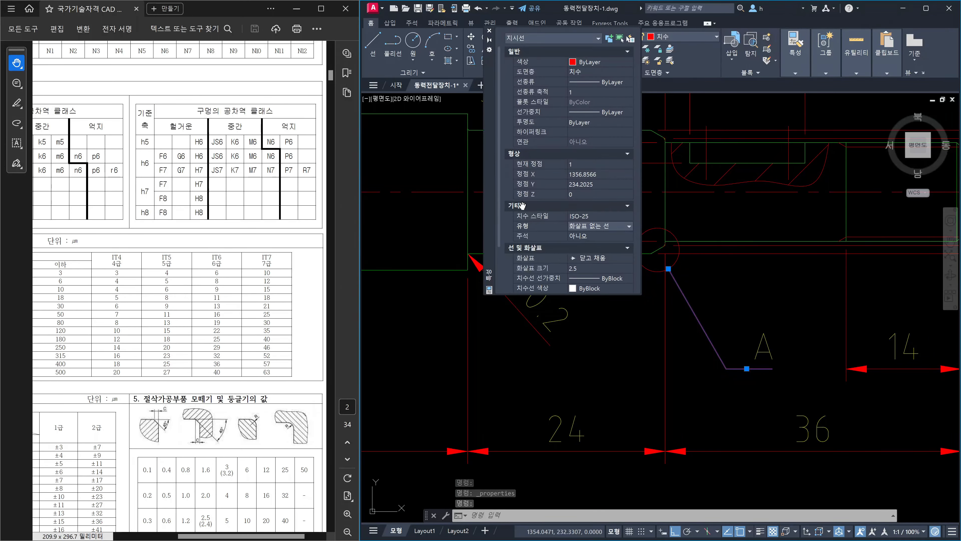
click(489, 30)
key(Escape)
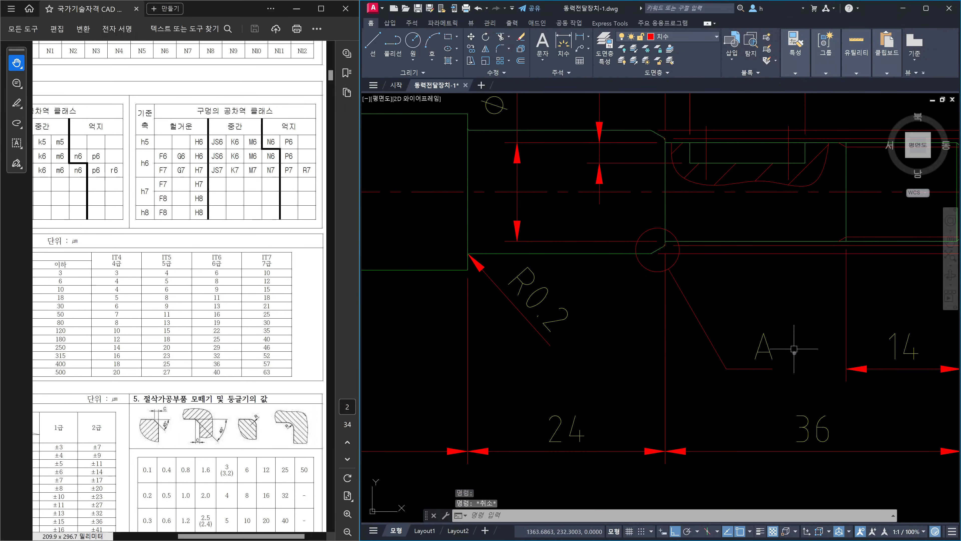
Step: Set the text height of the leader's letter A to 5
scroll(800, 350, down, 3)
middle_drag(682, 266, 720, 373)
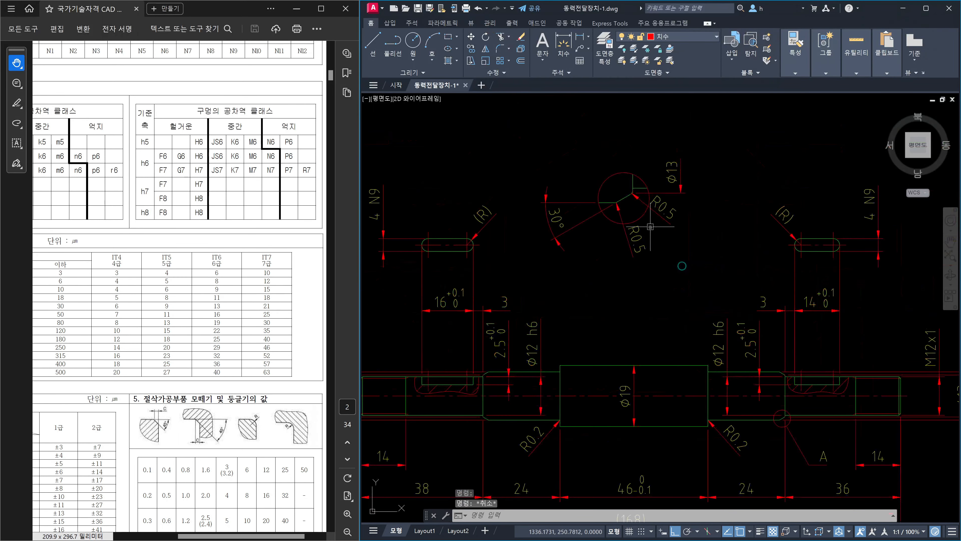
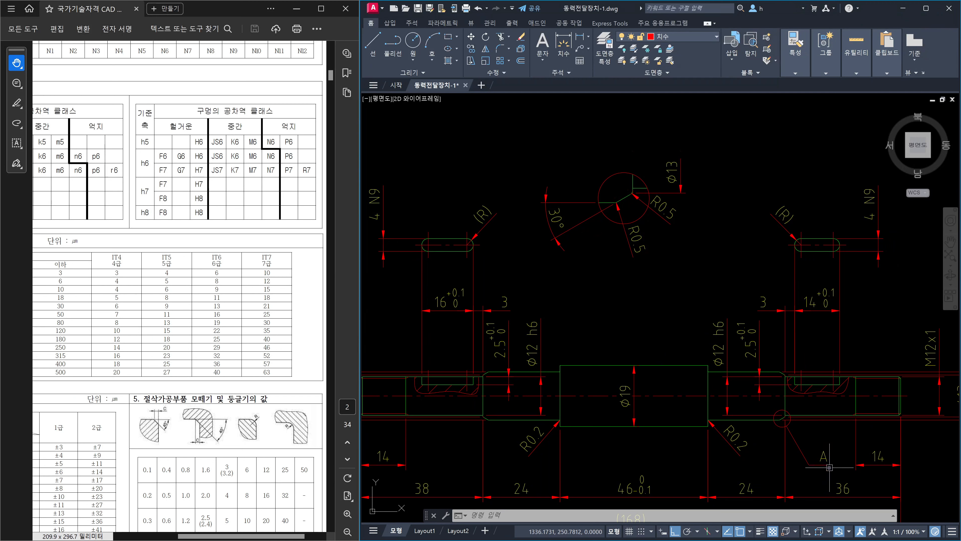
mouse_move(829, 467)
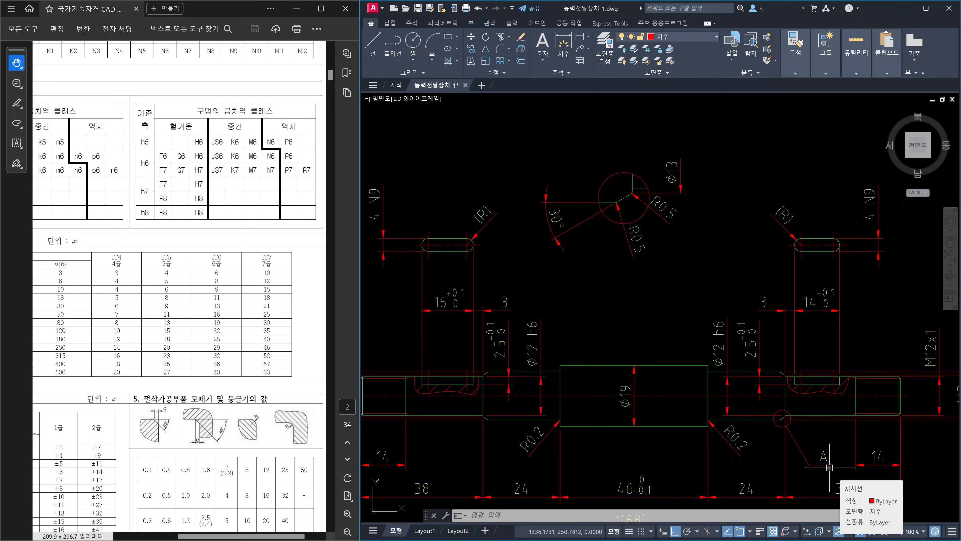
scroll(835, 462, up, 7)
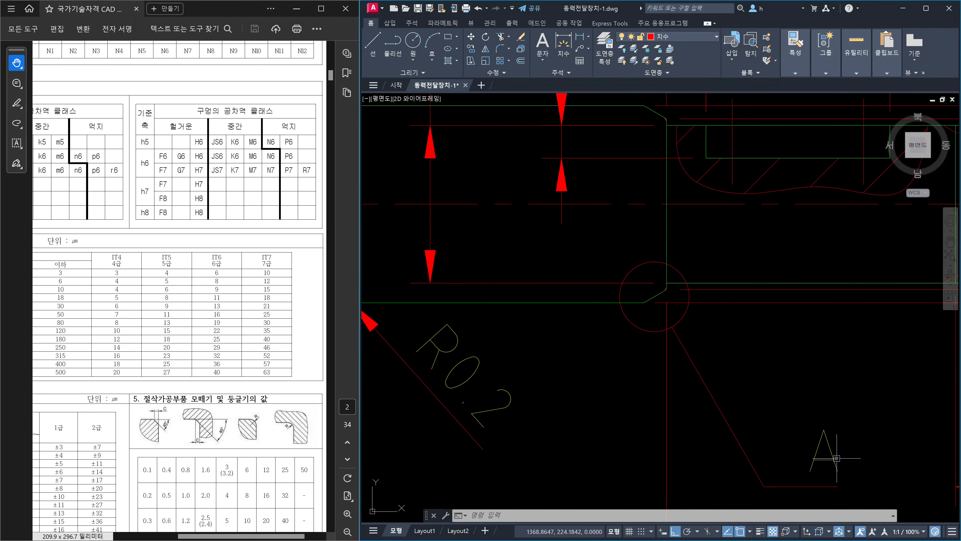
click(832, 469)
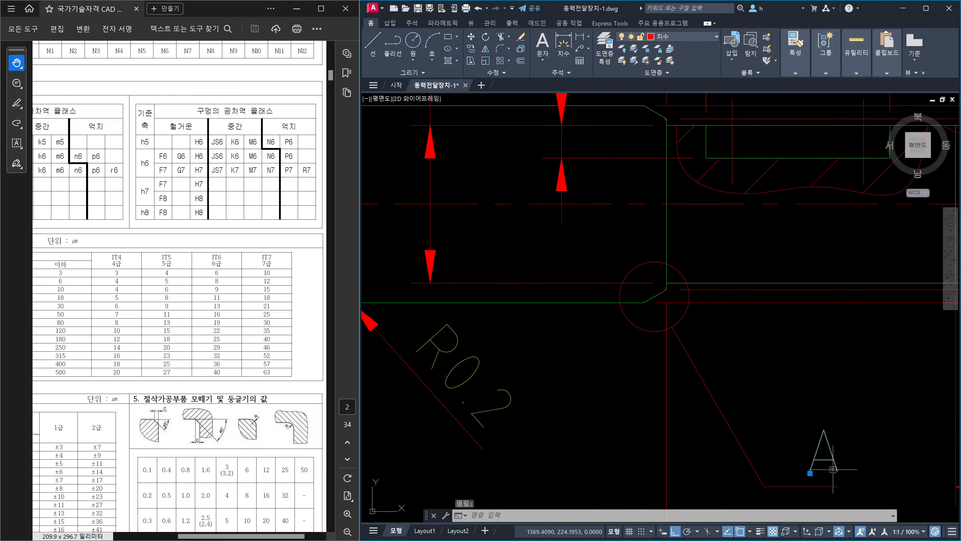
key(ctrl+1)
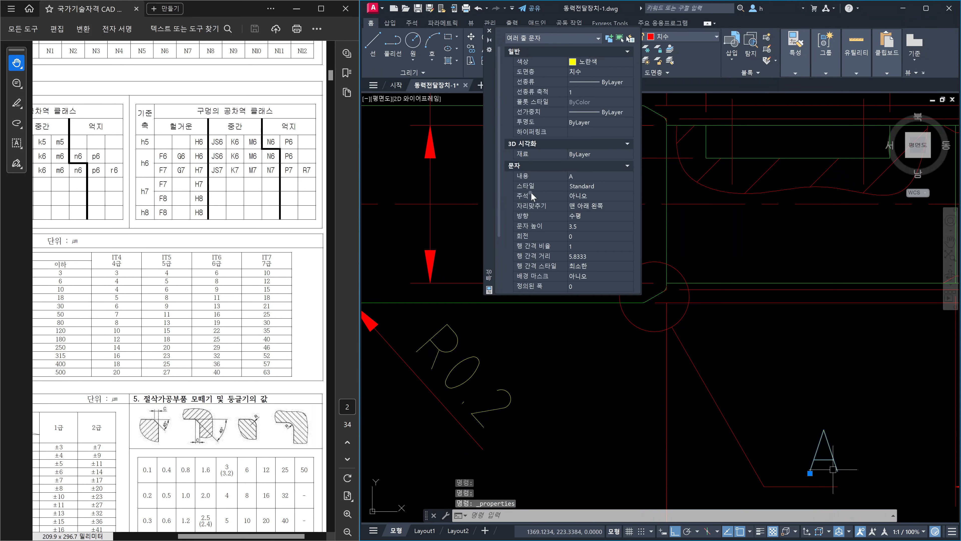
click(585, 226)
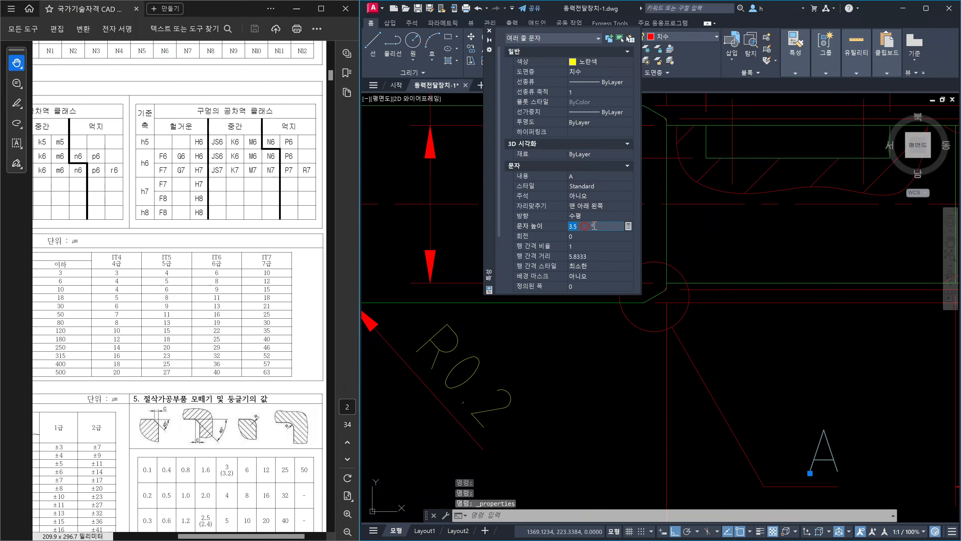
text(5)
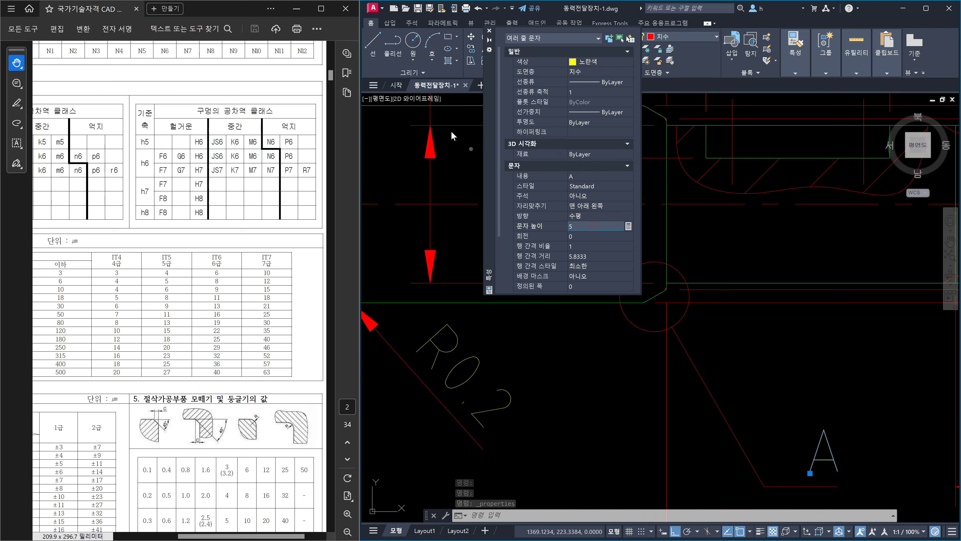
key(Return)
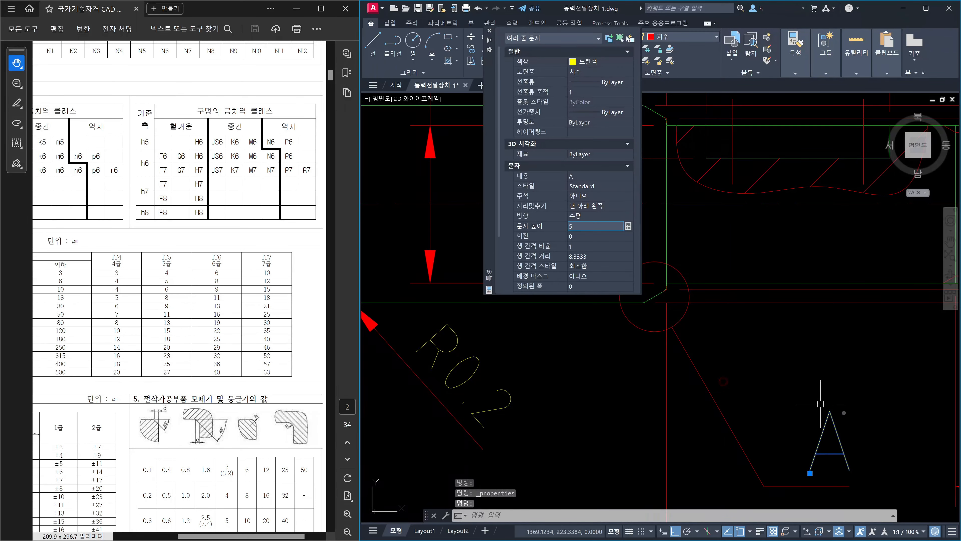
Step: Change the colour of the leader's letter A to green (초록색) and close its properties
click(621, 62)
click(623, 62)
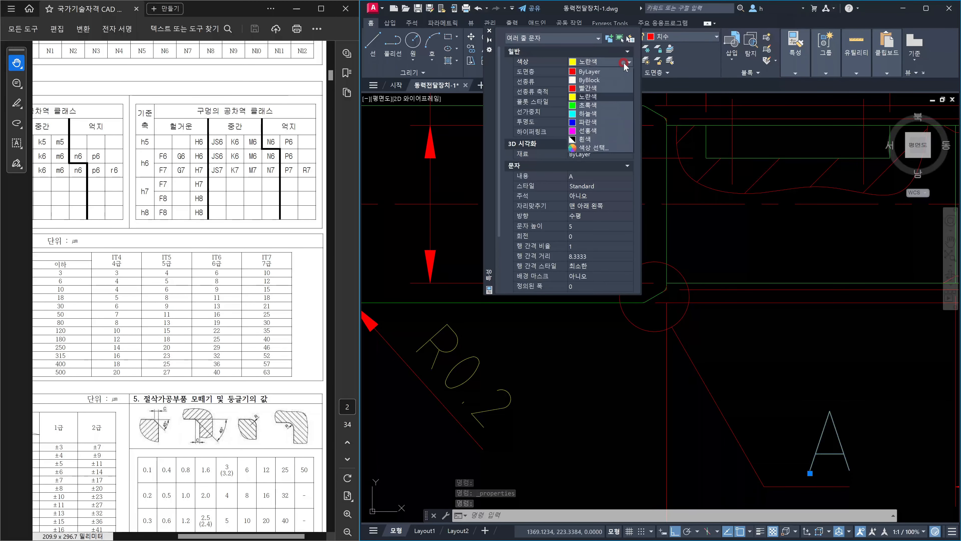
click(601, 105)
key(Escape)
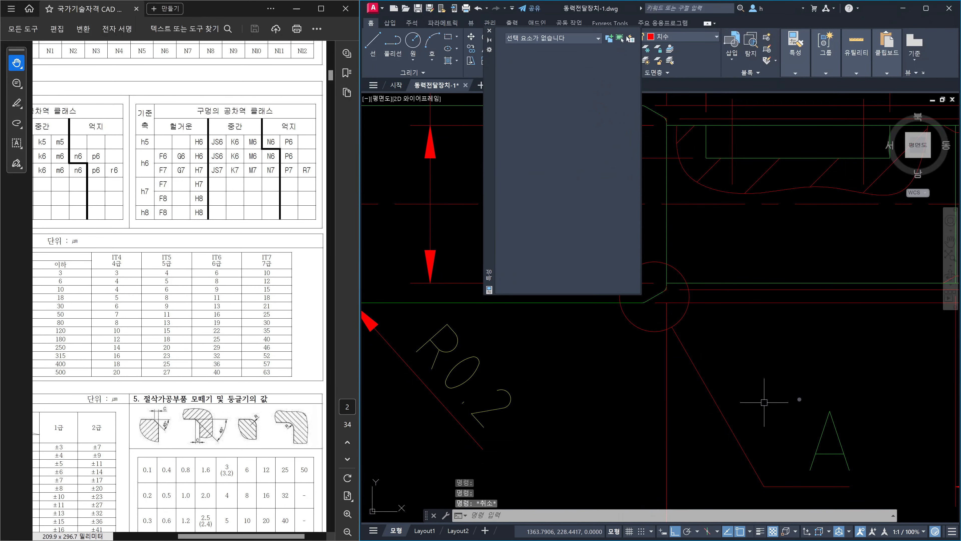
scroll(809, 396, down, 4)
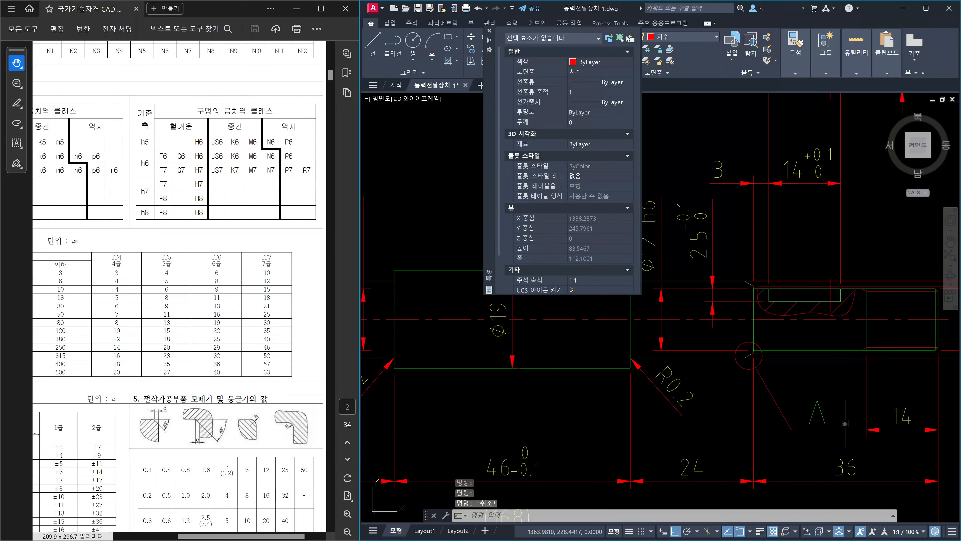
scroll(840, 413, down, 3)
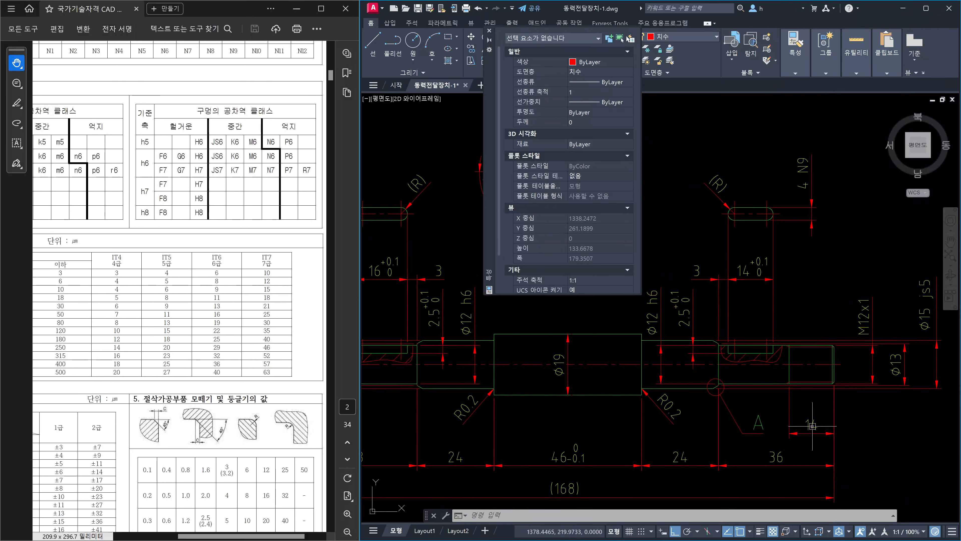
mouse_move(811, 426)
click(490, 30)
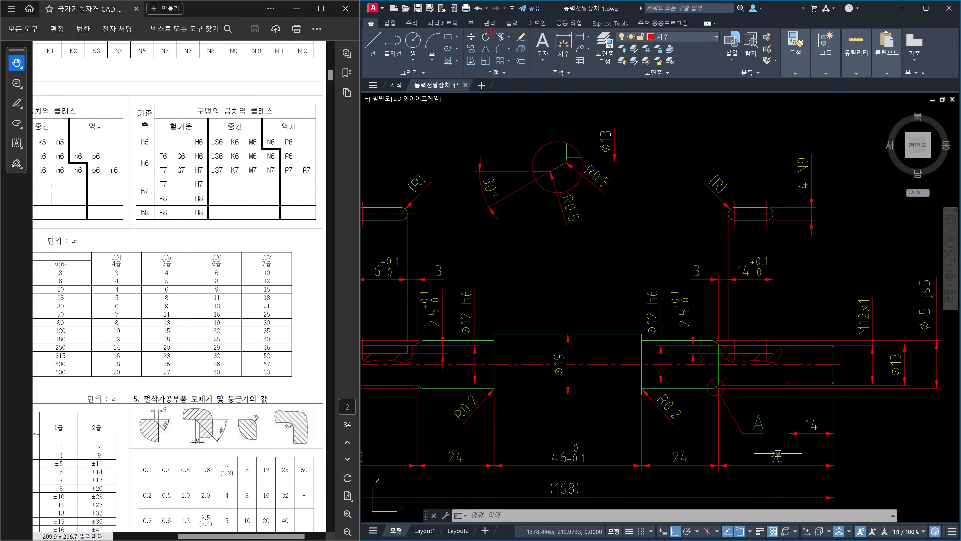
Step: Undo the colour change and the text height change on the leader's letter A
key(ctrl+z)
key(ctrl+z)
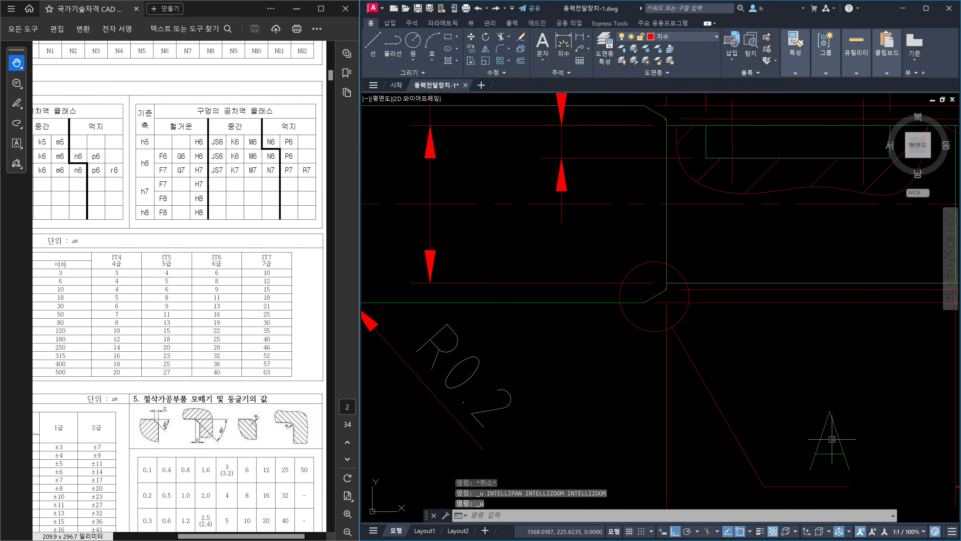
key(ctrl+z)
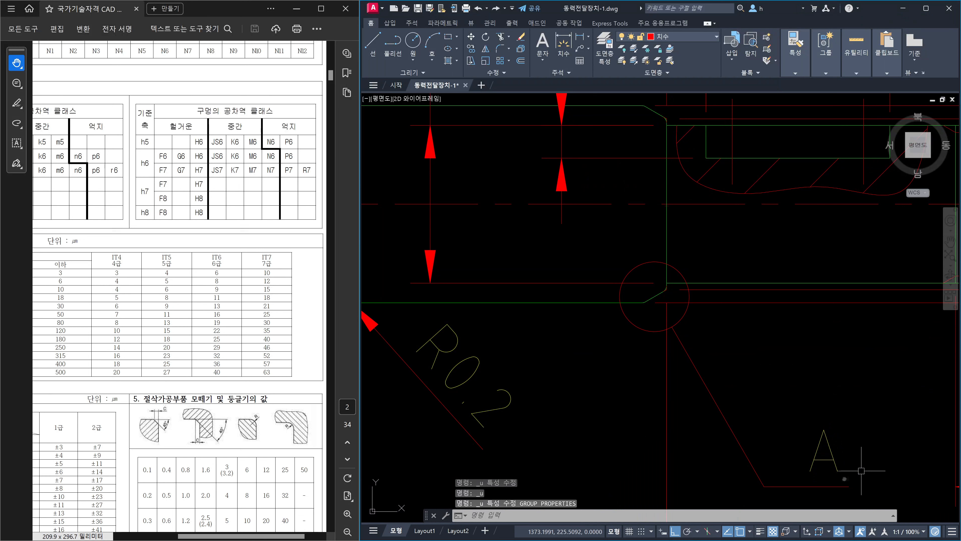
scroll(867, 447, down, 4)
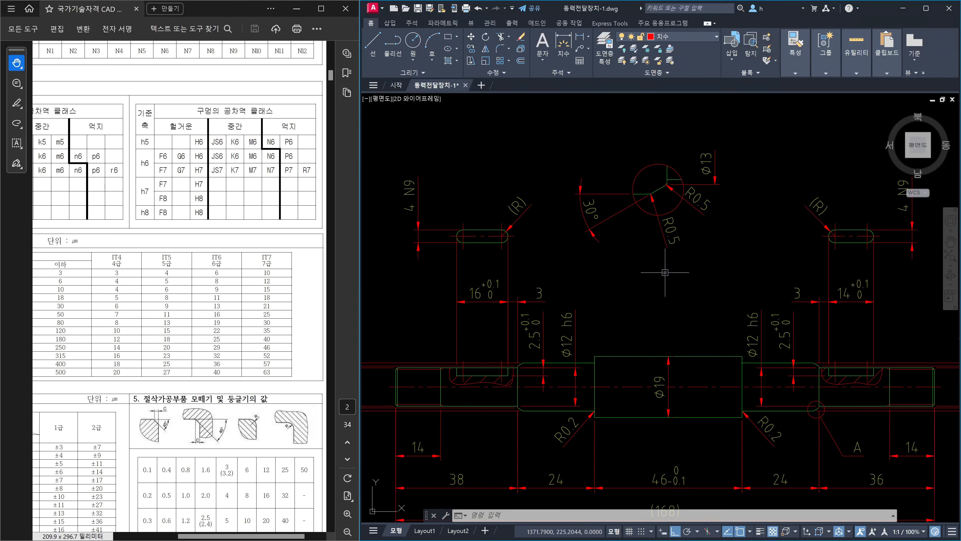
Step: Start a single-line text with middle-center justification at the bottom of the enlarged detail's circle, with height 5 and rotation 0
mouse_move(781, 434)
text(dt)
key(Return)
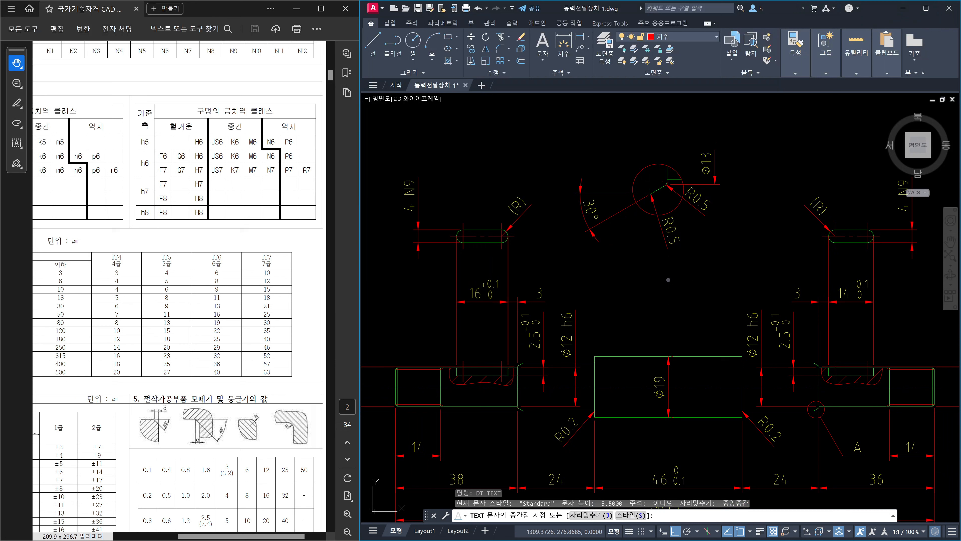
text(j)
key(Return)
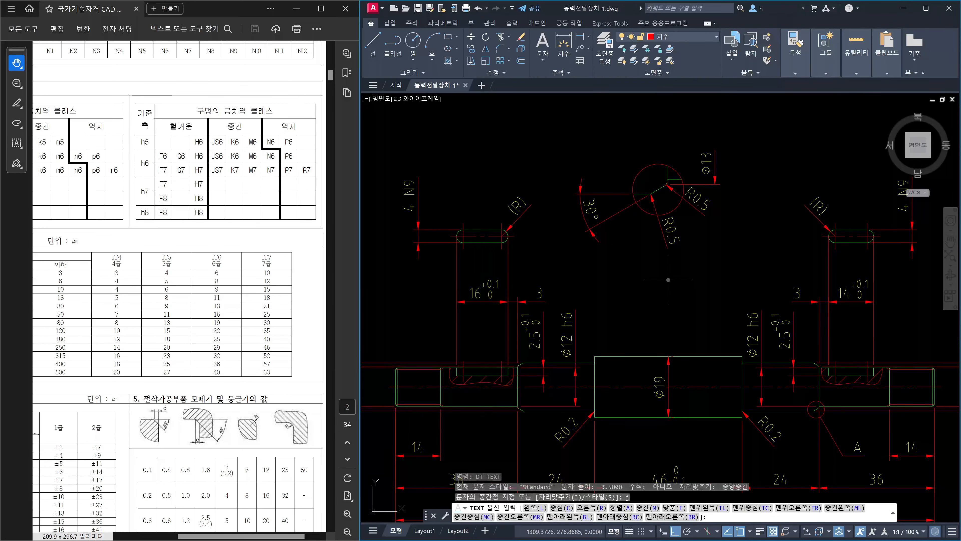
text(mc)
key(Return)
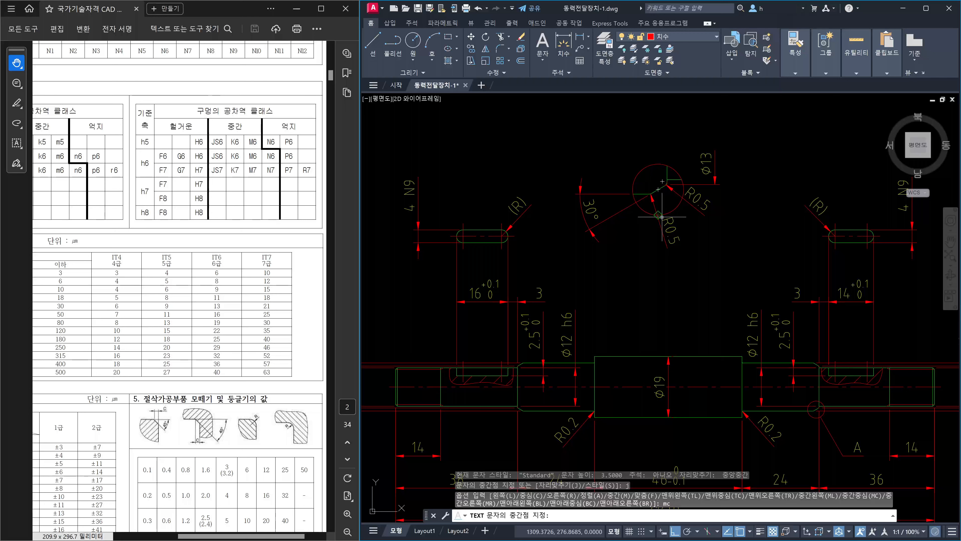
click(662, 216)
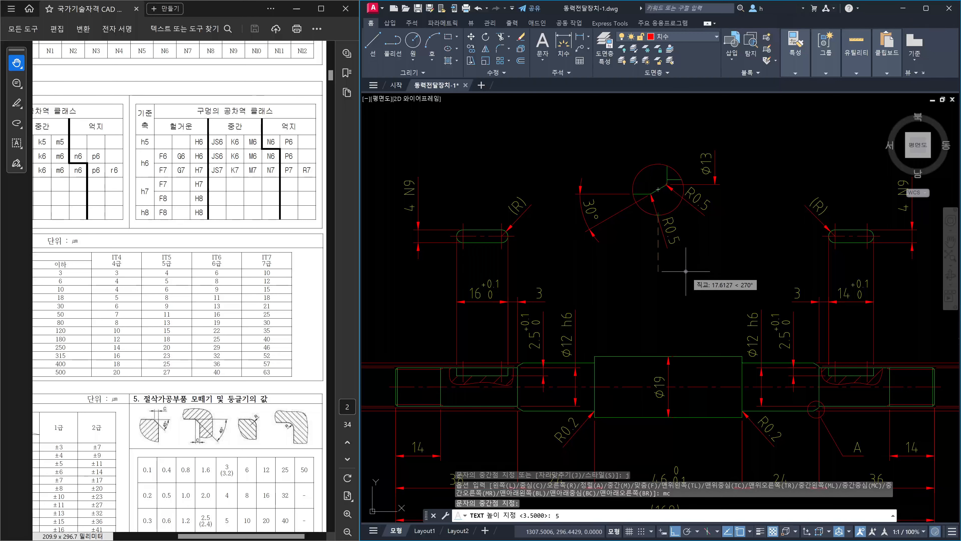
text(5)
key(Return)
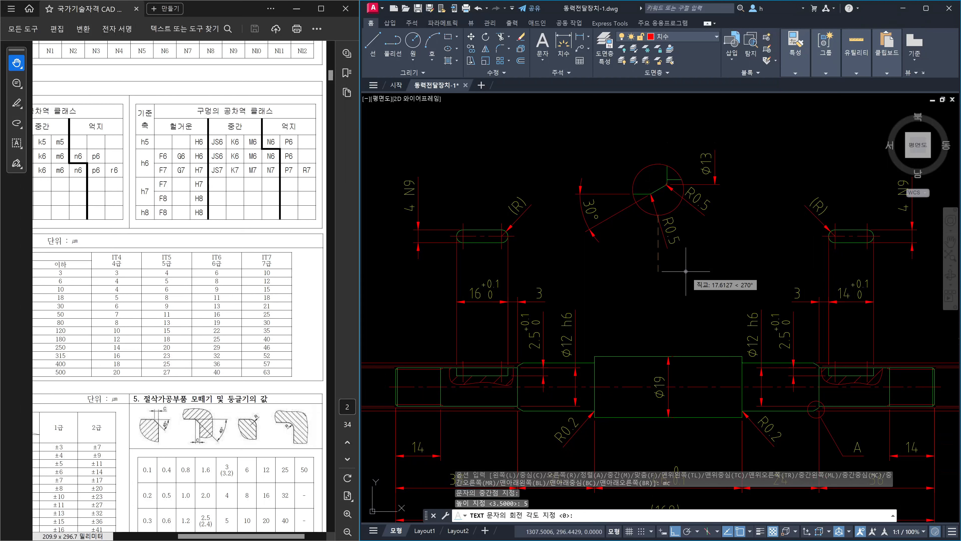
key(Return)
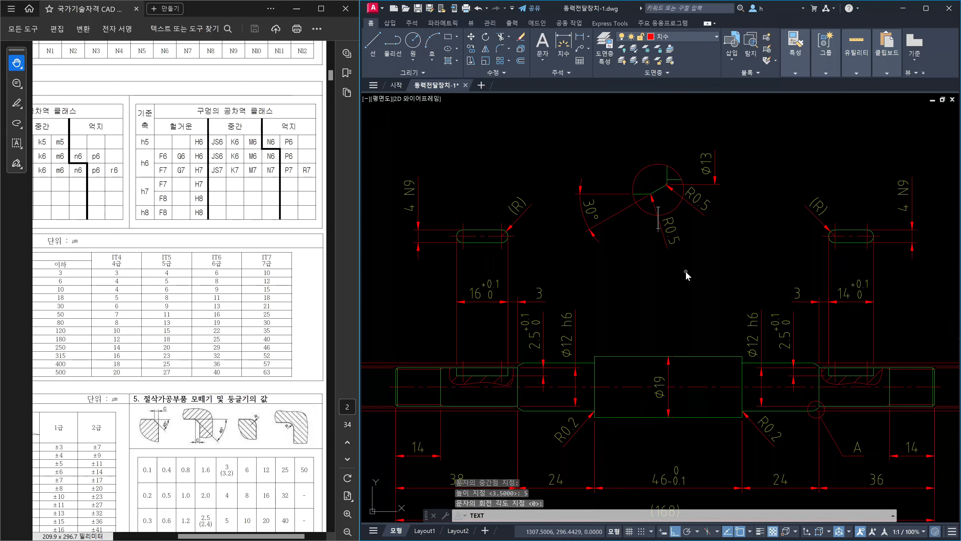
Step: Enter the detail view caption as two lines, 상세 A and 3 : 1, and finish the text
text(상세)
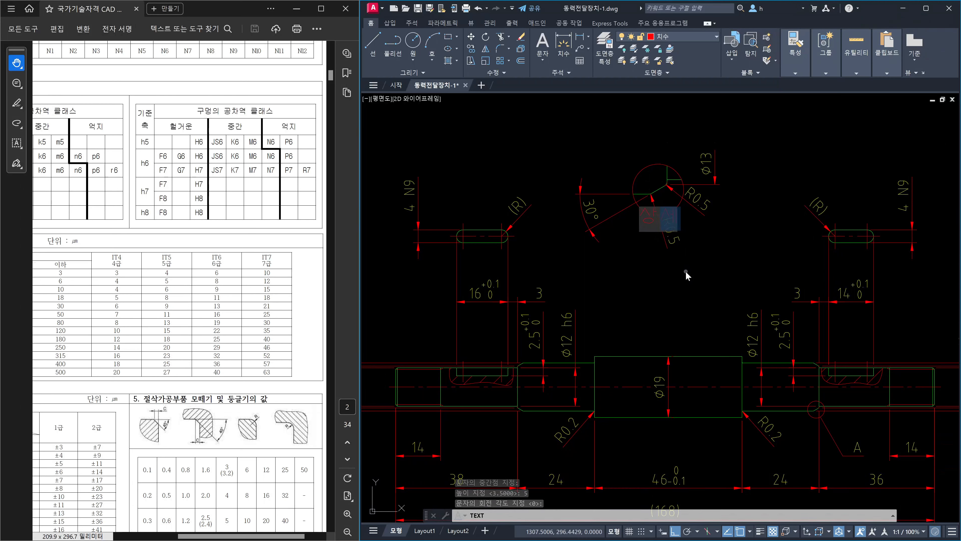
text( ㅁ)
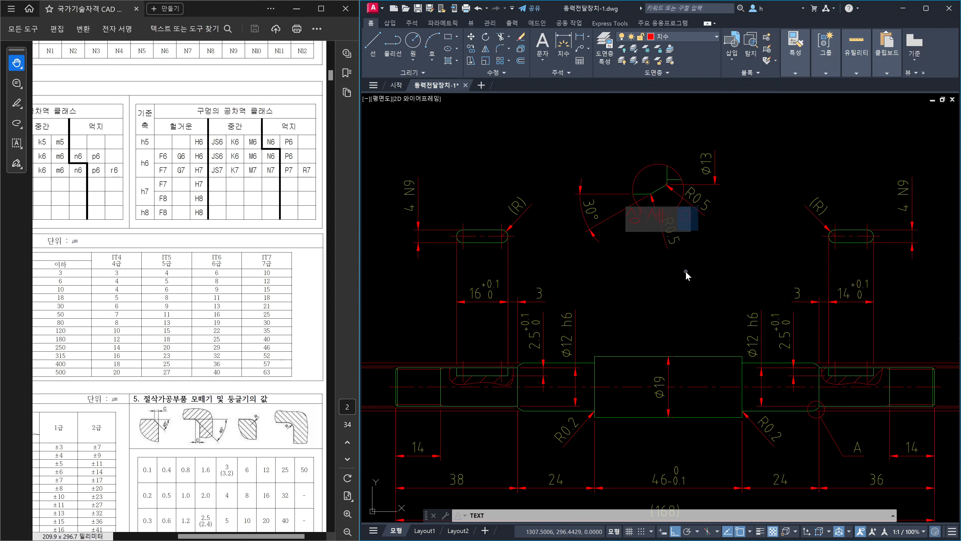
key(BackSpace)
key(BackSpace)
text(A)
key(Return)
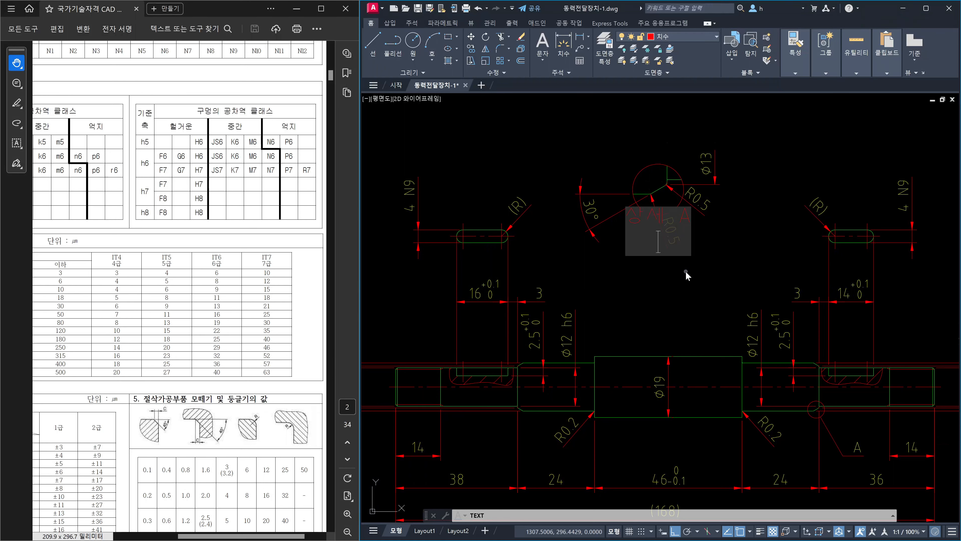
text(3)
key(Escape)
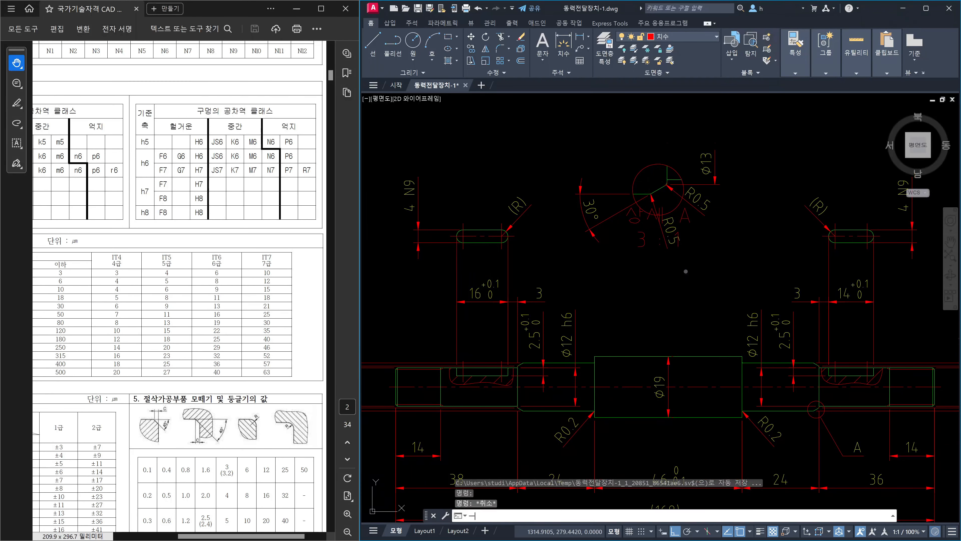
key(Return)
key(Escape)
Step: Move both caption lines about 15 mm straight down, below the enlarged detail view
text(ㅁ)
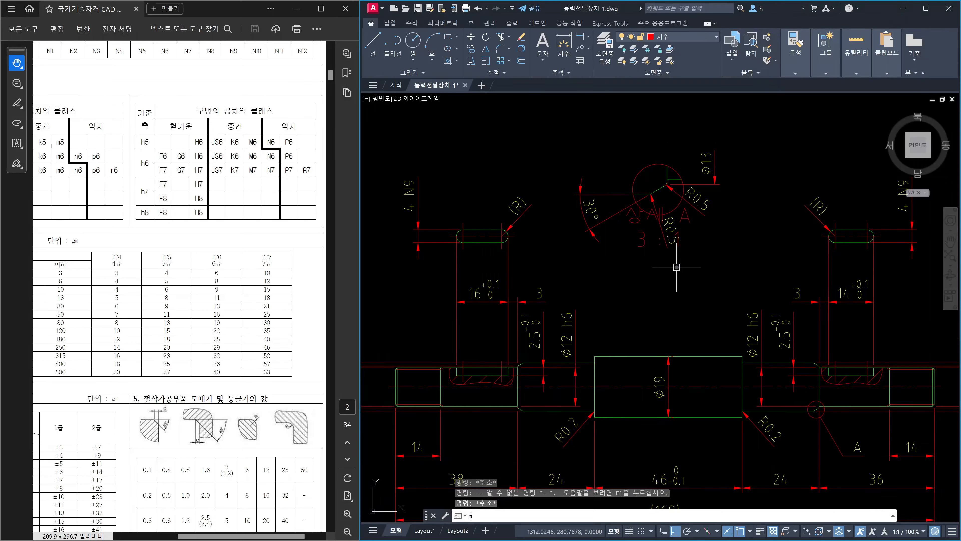
key(Return)
click(634, 222)
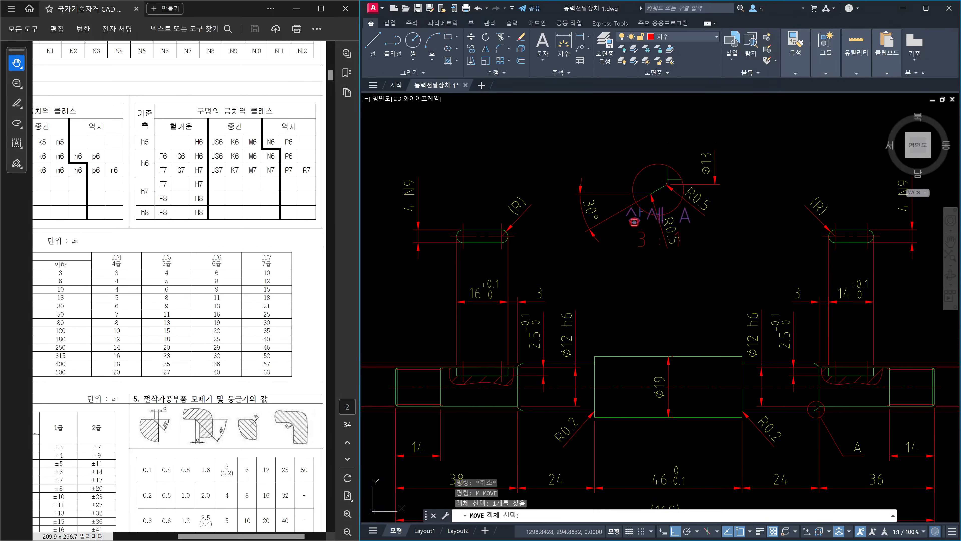
click(645, 240)
key(Return)
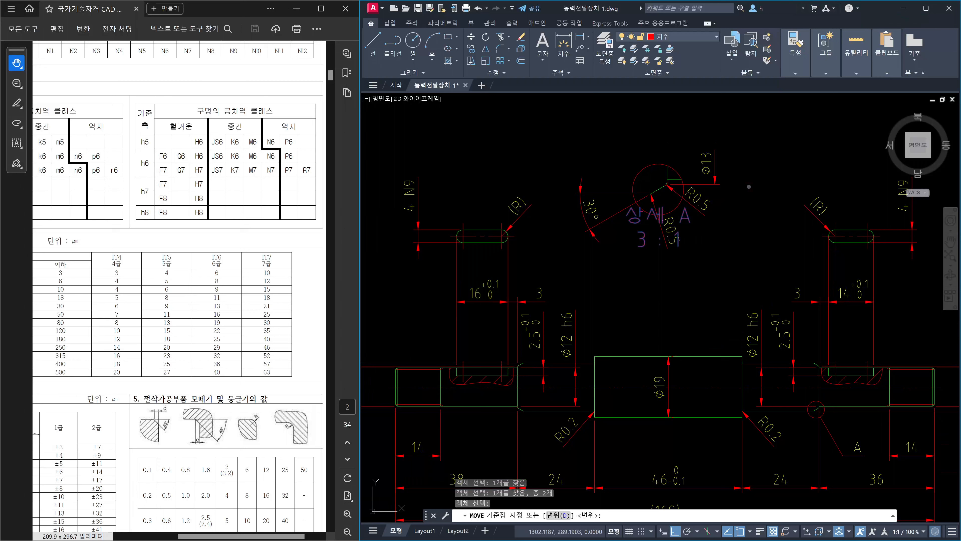
click(749, 189)
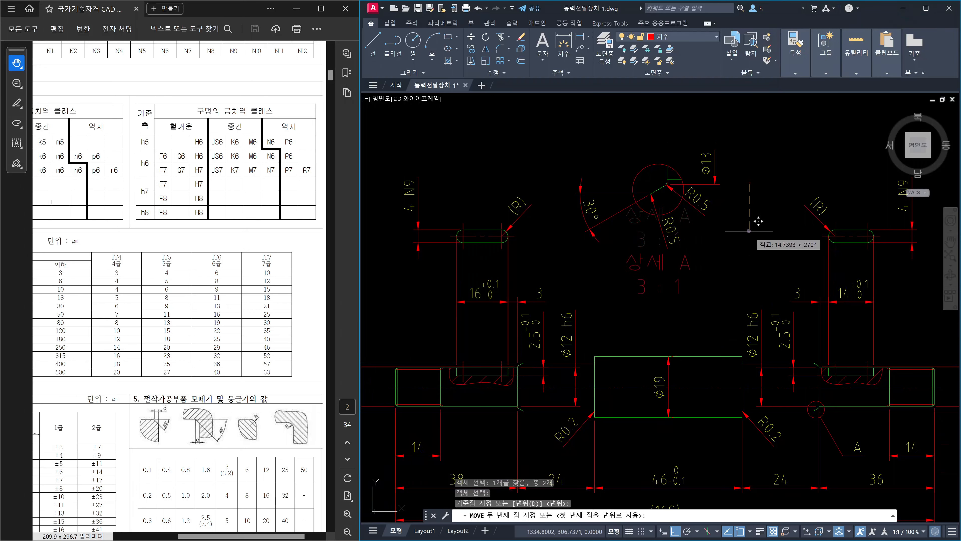
key(Escape)
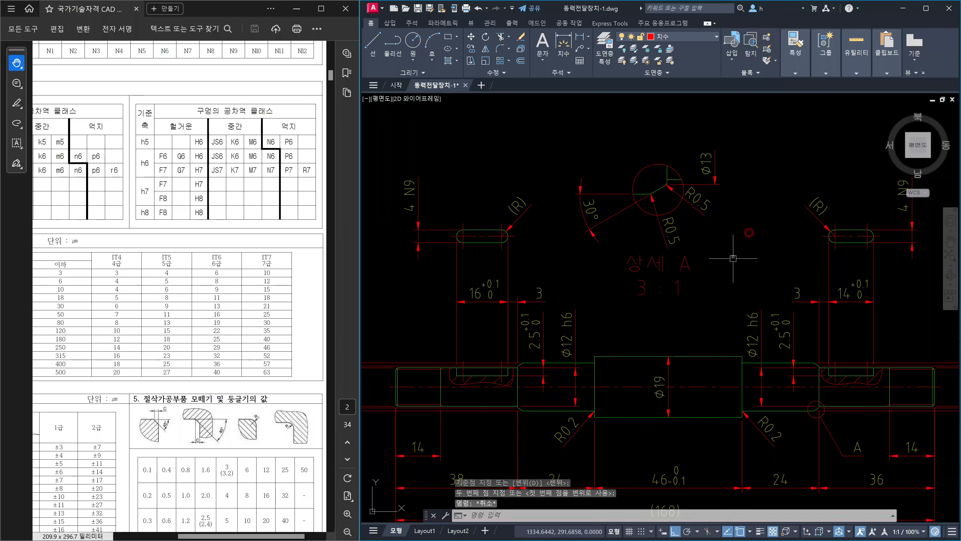
Step: Assign both caption lines, 상세 A and 3 : 1, to the 외형선 layer
click(693, 292)
click(623, 263)
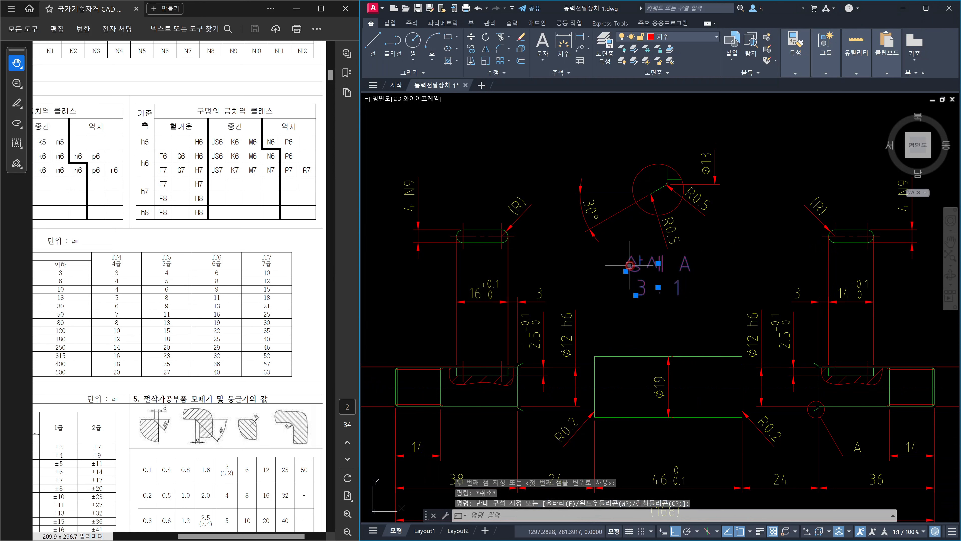
click(702, 35)
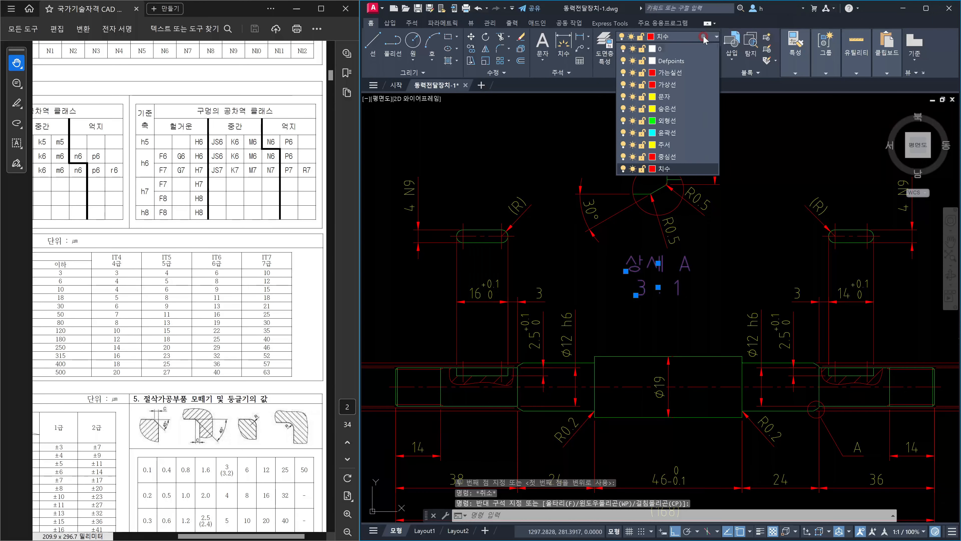
click(667, 120)
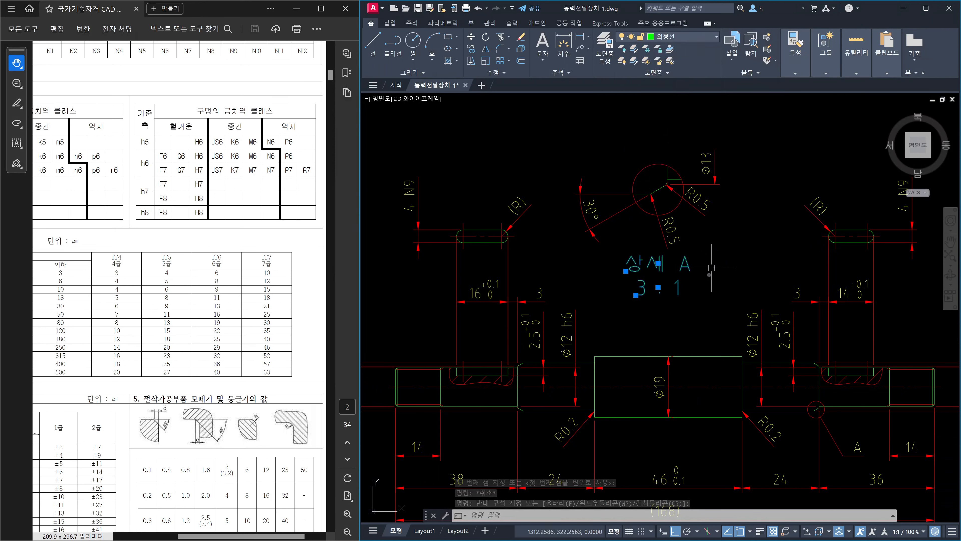
key(Escape)
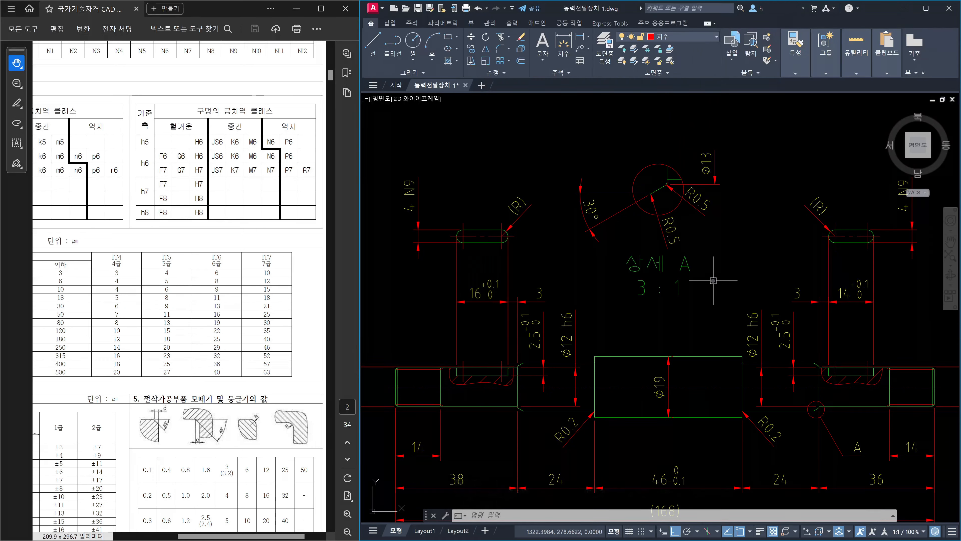
key(Escape)
key(Escape)
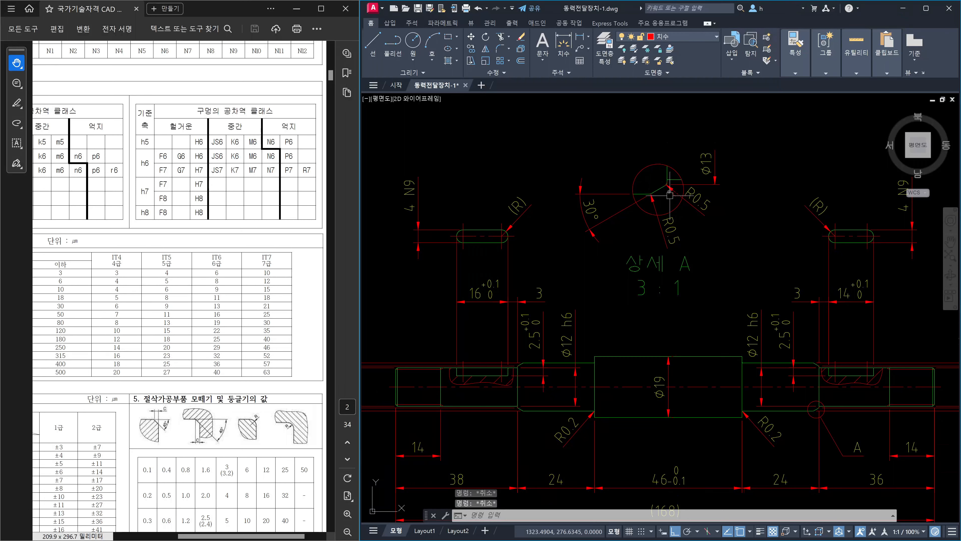
click(729, 179)
click(700, 158)
scroll(718, 164, down, 4)
key(Escape)
Step: Delete the Ø13 diameter dimensions at the right and left ends of the shaft
scroll(838, 276, up, 4)
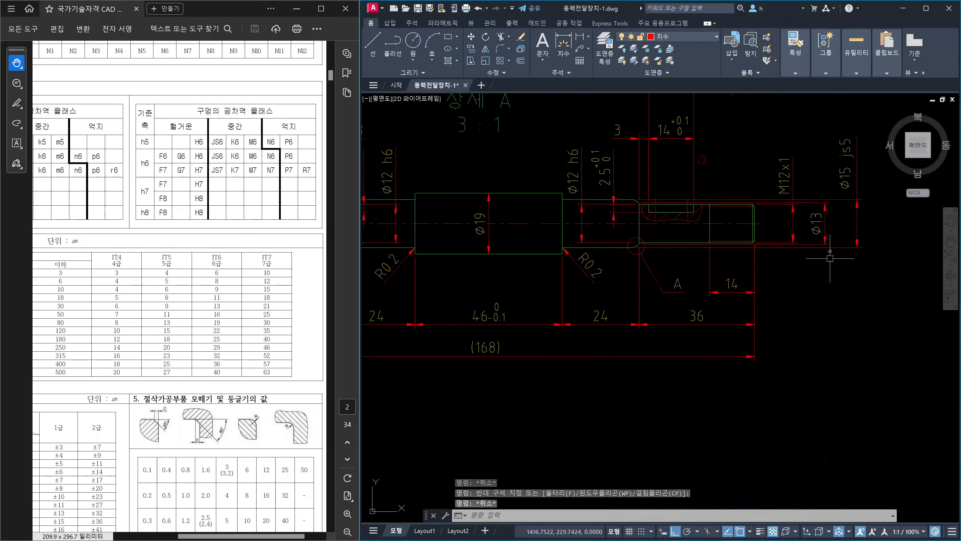
click(824, 228)
key(Delete)
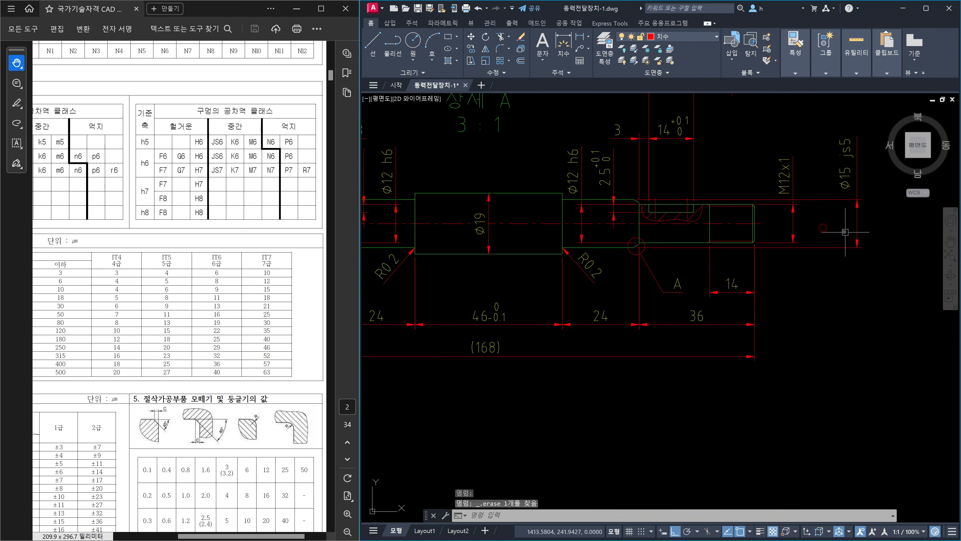
scroll(822, 228, down, 4)
scroll(677, 209, up, 4)
click(677, 209)
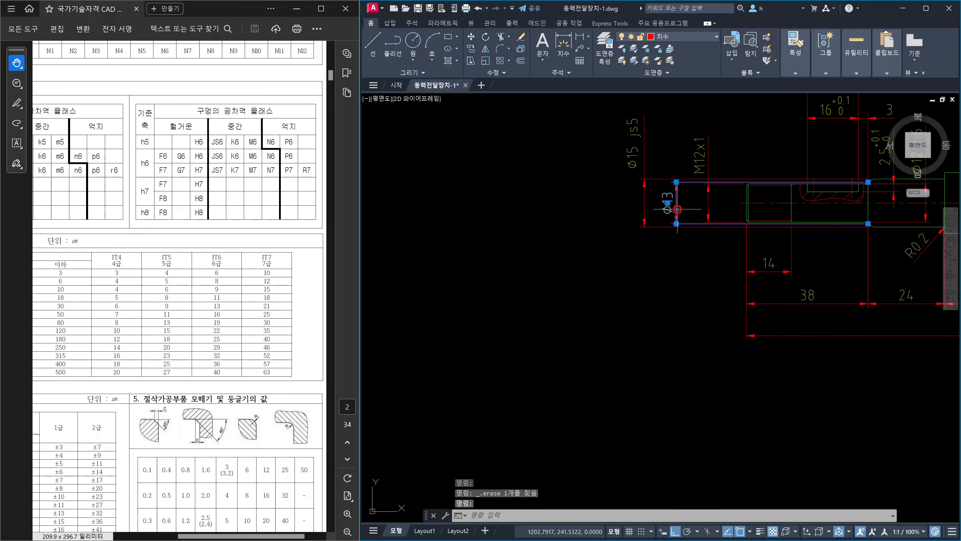
key(Delete)
Step: Copy the detail circle by its centre from the right chamfer to the matching lower left chamfer of the shaft
middle_drag(778, 261, 600, 291)
middle_drag(687, 258, 533, 294)
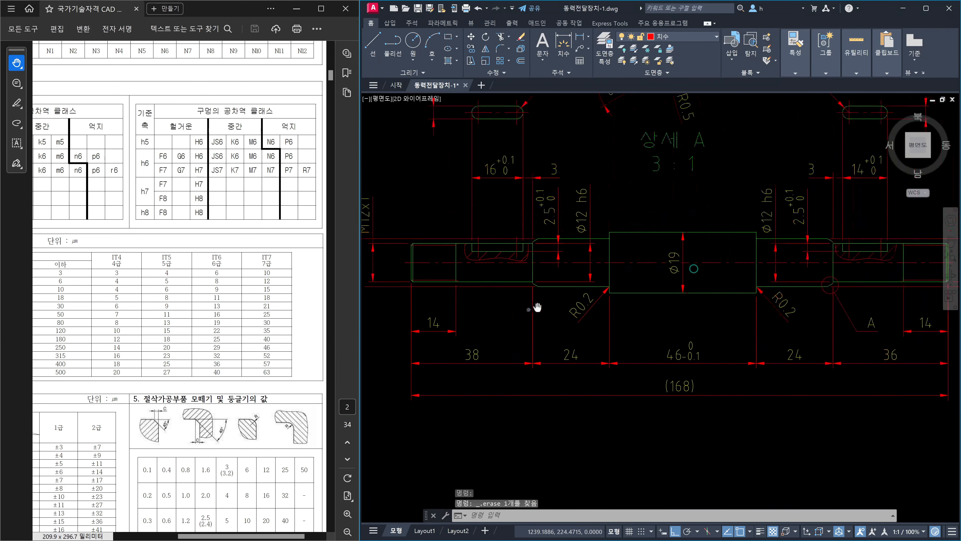
scroll(817, 289, up, 4)
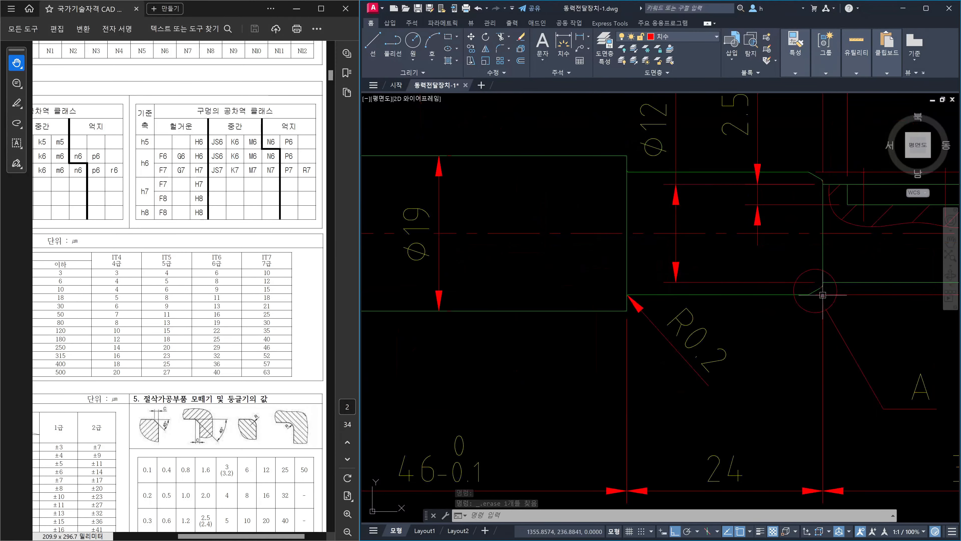
text(co)
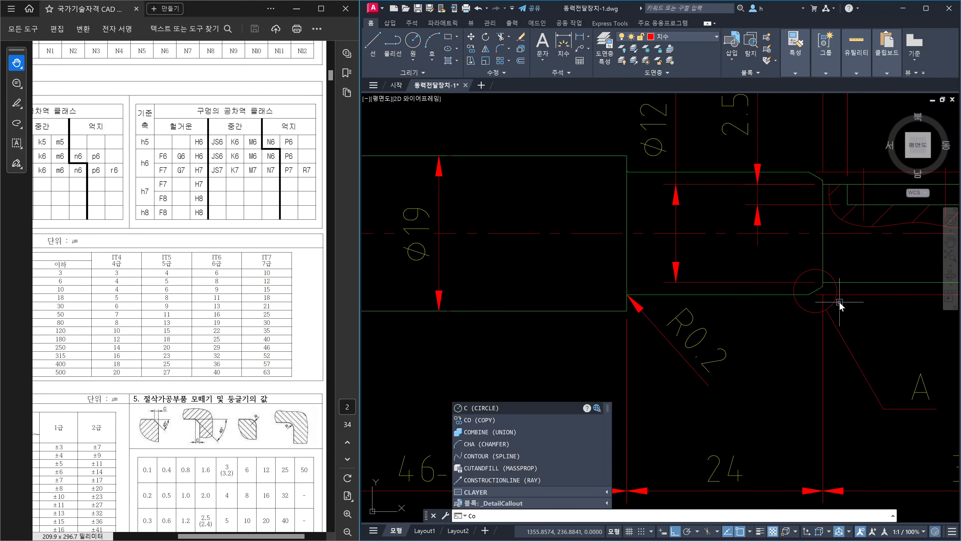
key(Return)
click(835, 301)
scroll(818, 297, up, 4)
key(Return)
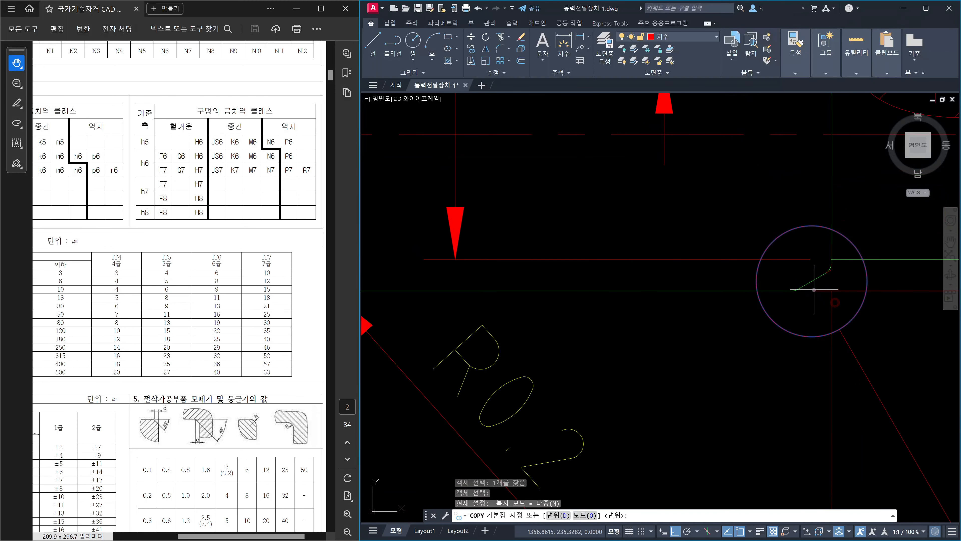
click(812, 281)
scroll(817, 283, down, 5)
scroll(564, 303, up, 5)
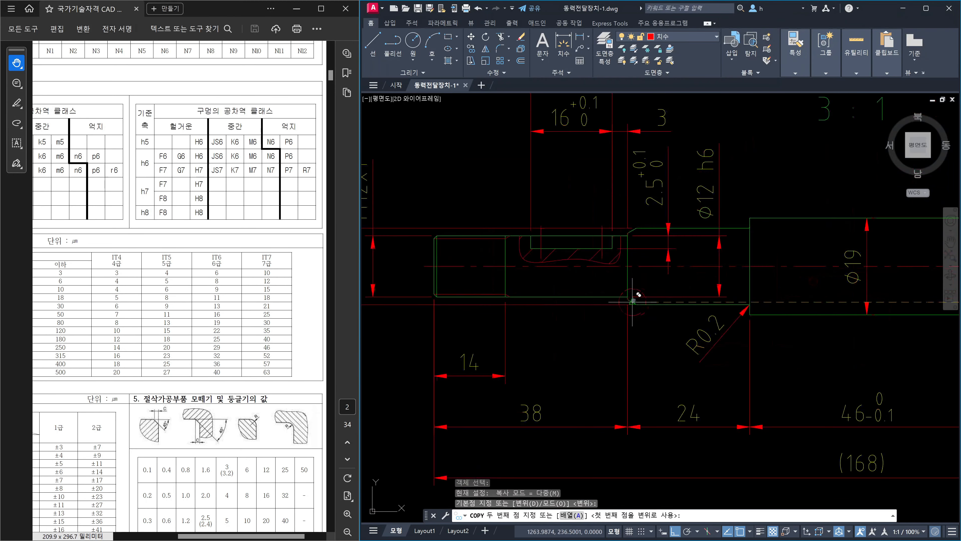
key(Escape)
scroll(678, 307, down, 5)
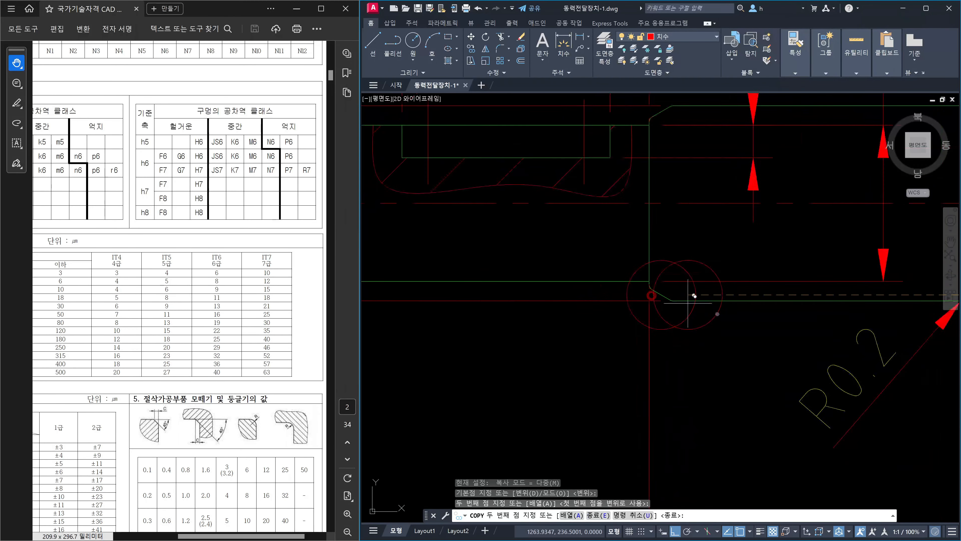
Step: Delete the copied detail circle at the shaft's left chamfer
middle_drag(764, 335, 644, 352)
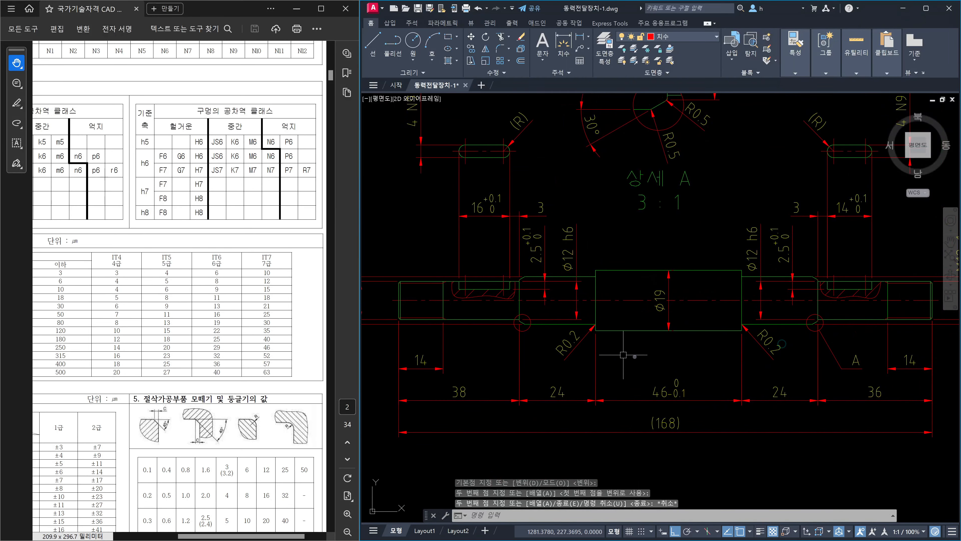
scroll(544, 332, up, 6)
click(482, 269)
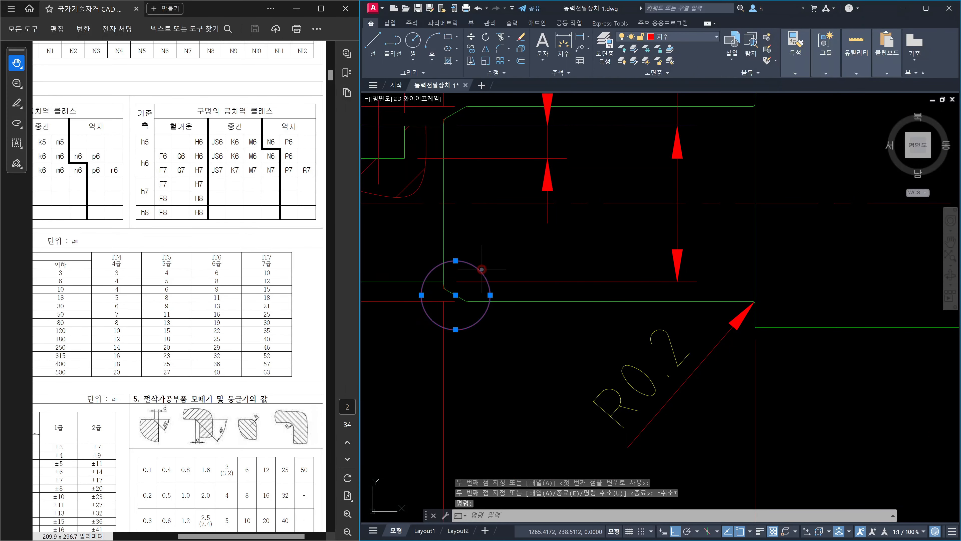
key(Delete)
scroll(639, 298, down, 6)
scroll(867, 302, up, 4)
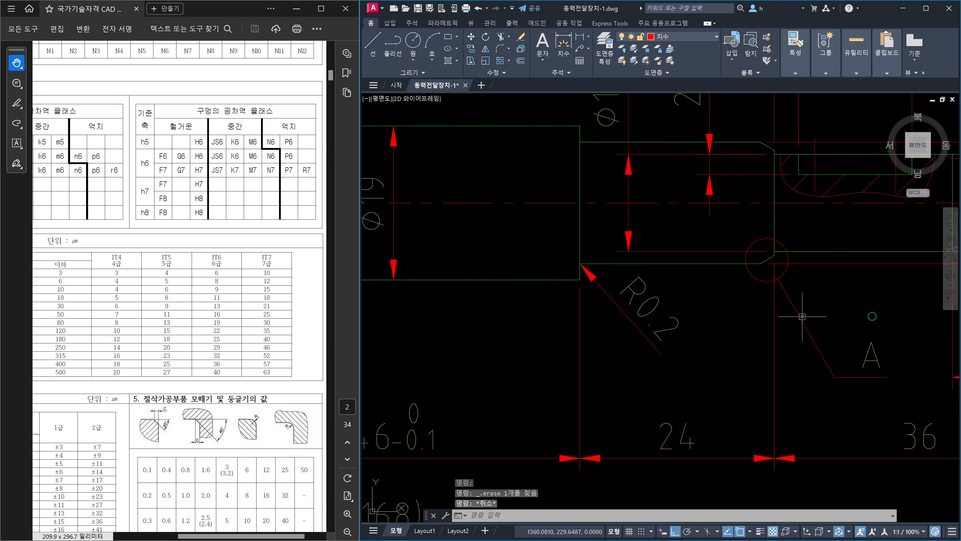
text(mi)
key(Return)
click(884, 416)
click(800, 315)
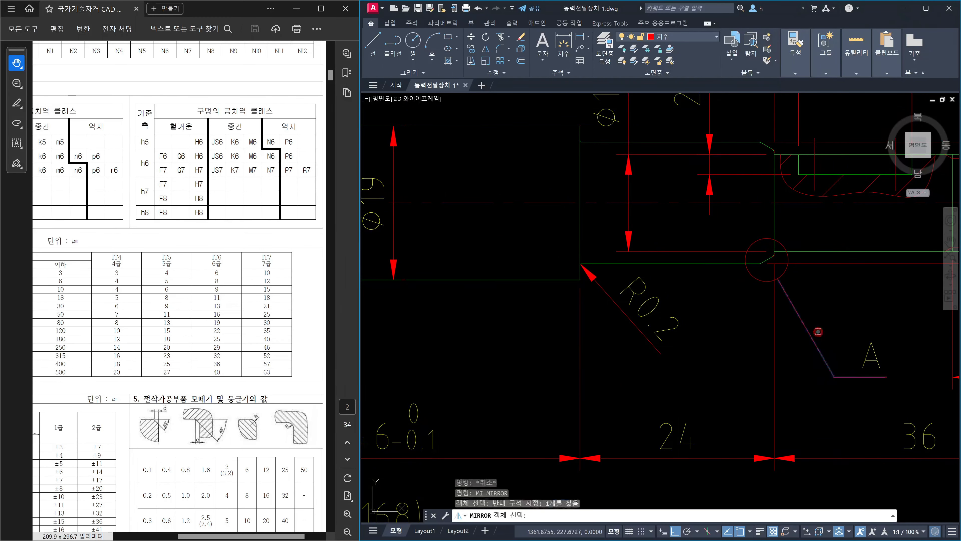
click(785, 276)
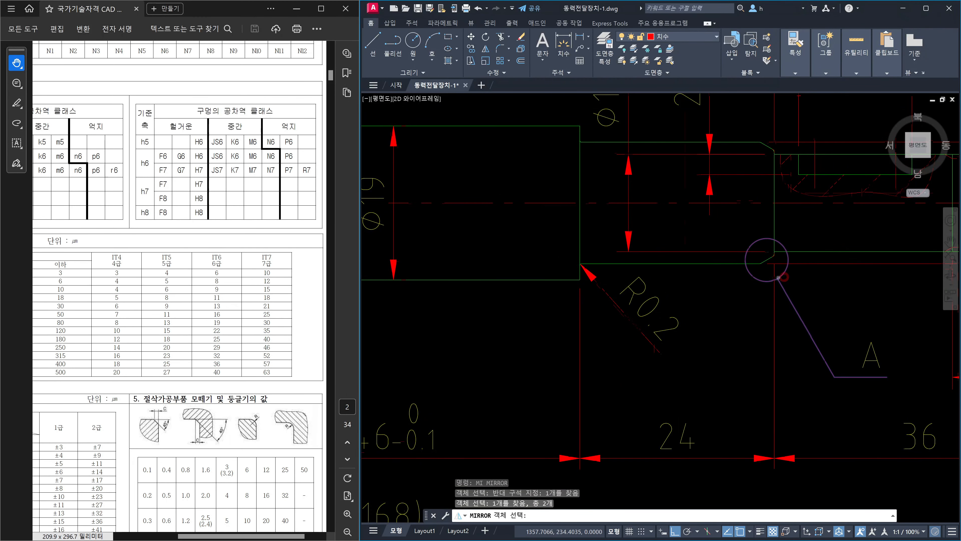
scroll(779, 278, down, 4)
key(Return)
click(640, 281)
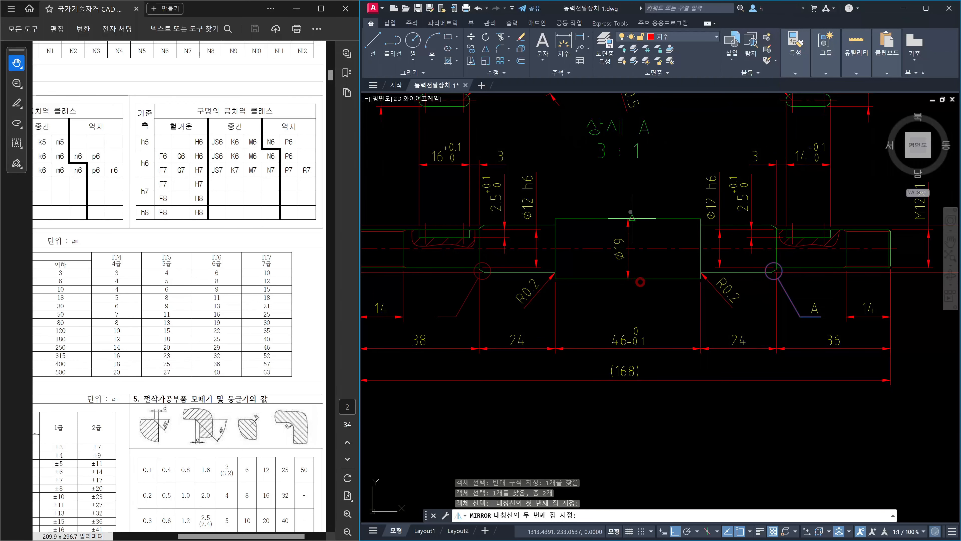
click(626, 190)
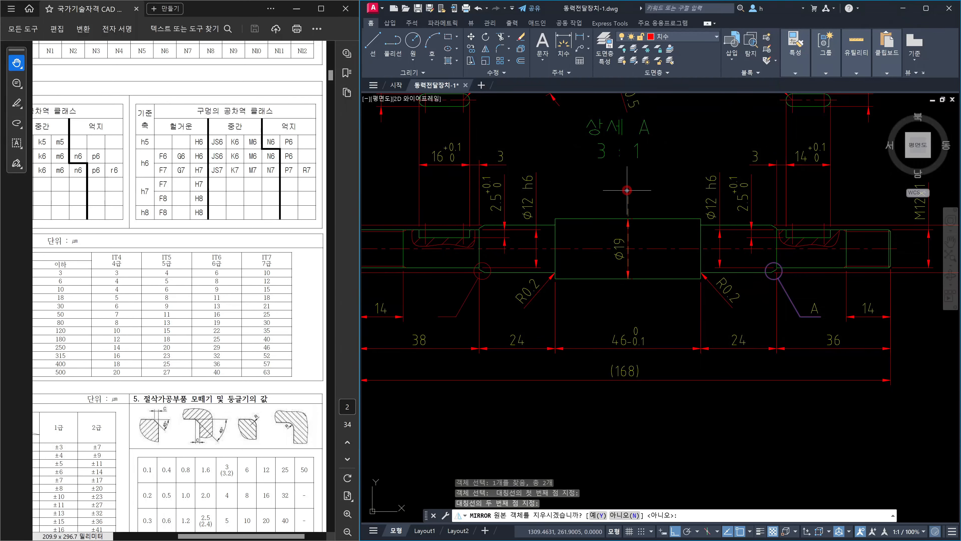
key(Return)
Step: Mirror the detail circle, its leader and the label A about the shaft's vertical centre line, keeping the originals
key(Return)
scroll(763, 276, up, 4)
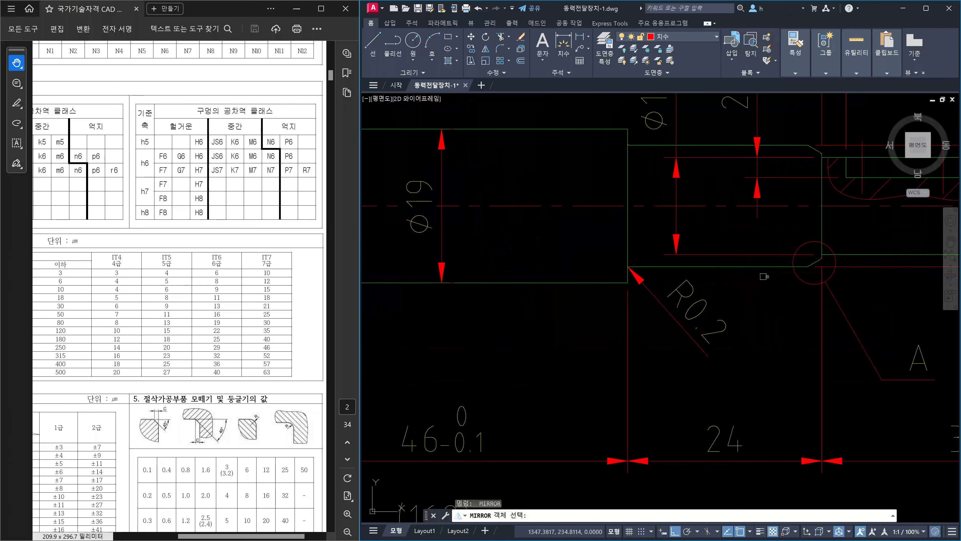
click(801, 279)
click(900, 392)
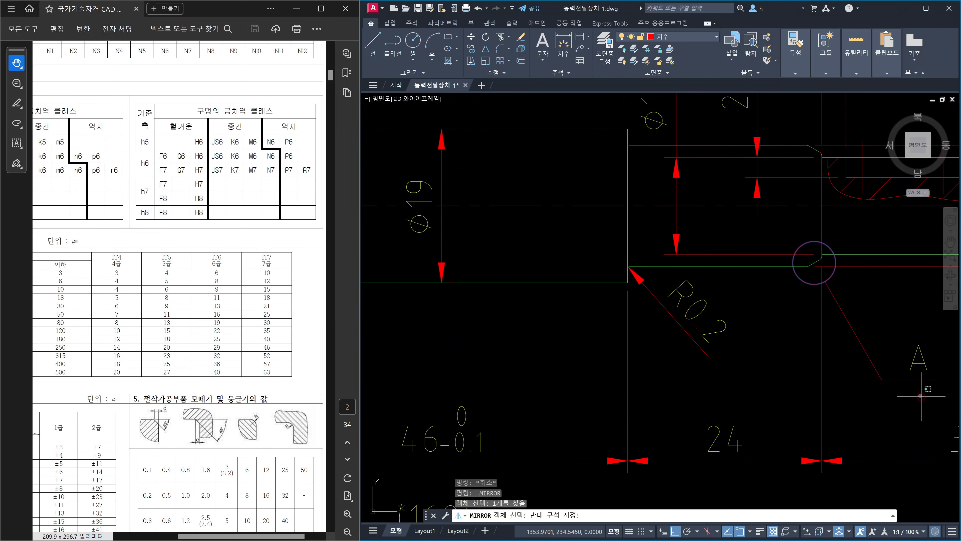
click(862, 334)
key(Return)
scroll(832, 322, down, 6)
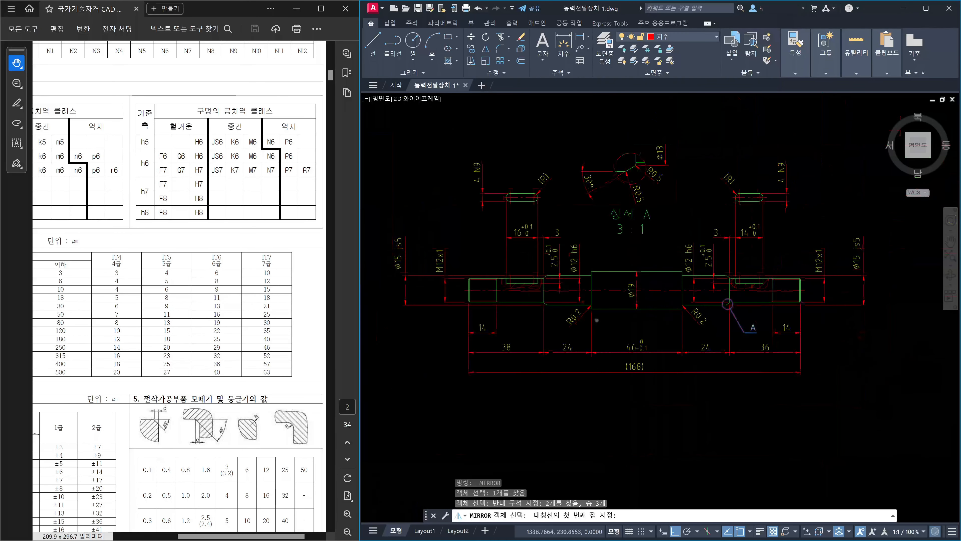
scroll(650, 301, up, 5)
click(697, 294)
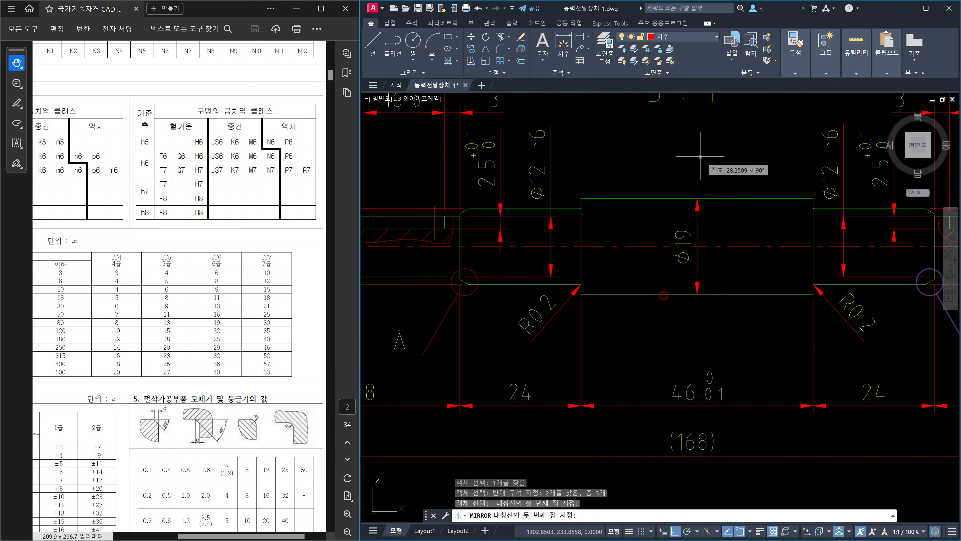
click(701, 157)
scroll(729, 177, down, 2)
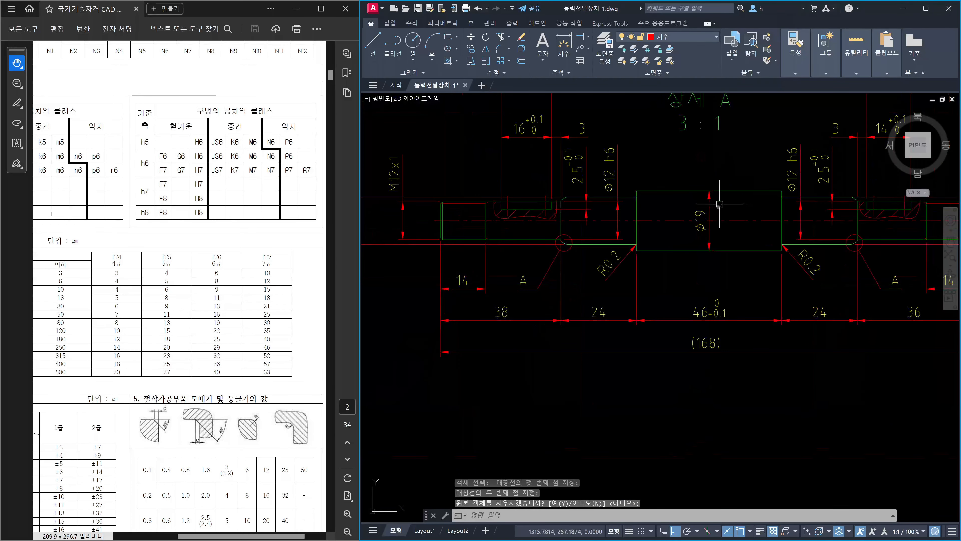
key(Escape)
Step: Stretch the Ø15 js5 dimension at the shaft's left end about 10 mm horizontally toward the shaft
middle_drag(687, 296, 648, 427)
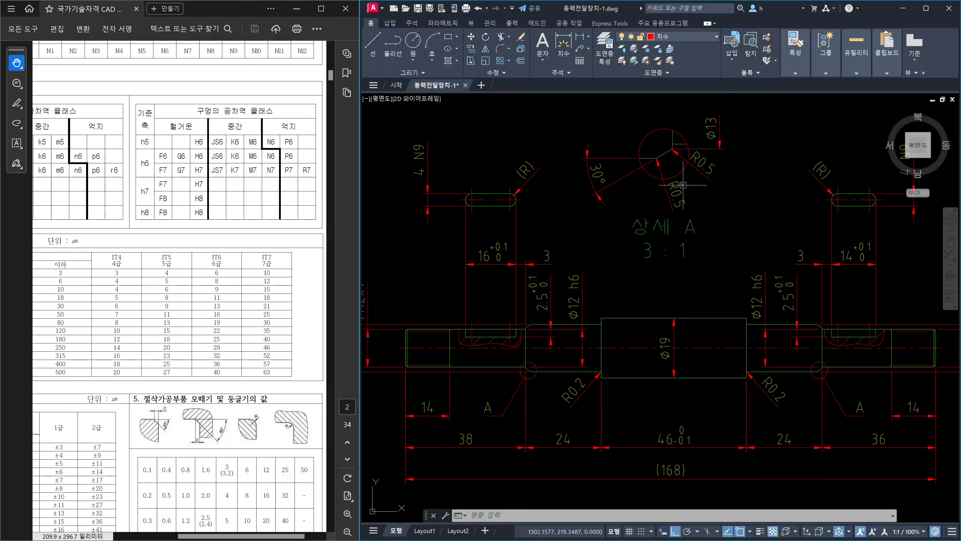
scroll(682, 184, down, 2)
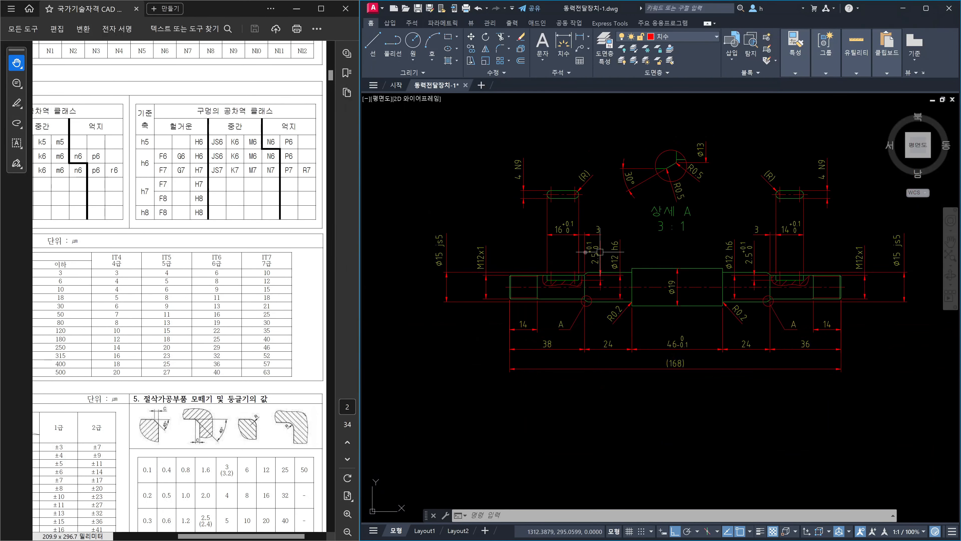
text(s)
key(Return)
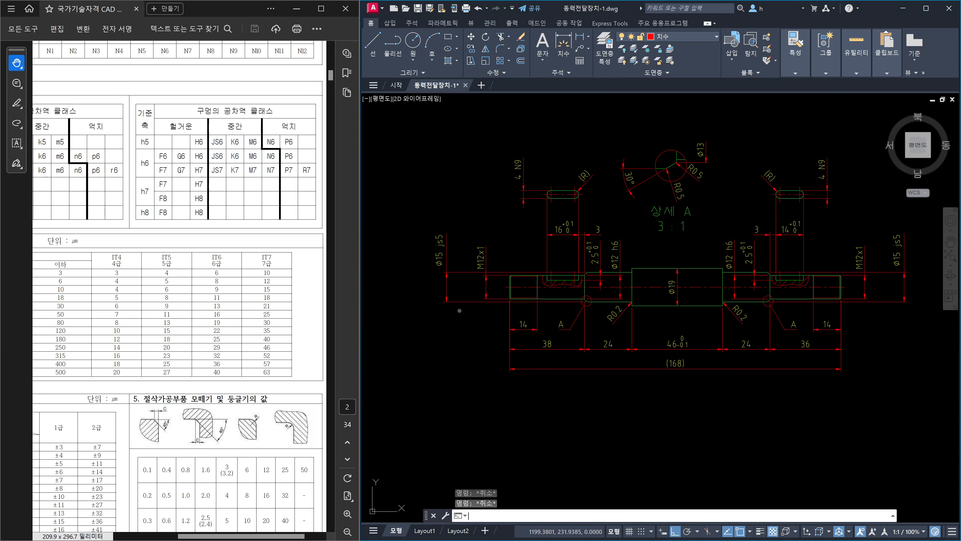
click(459, 311)
click(423, 251)
key(Return)
click(446, 347)
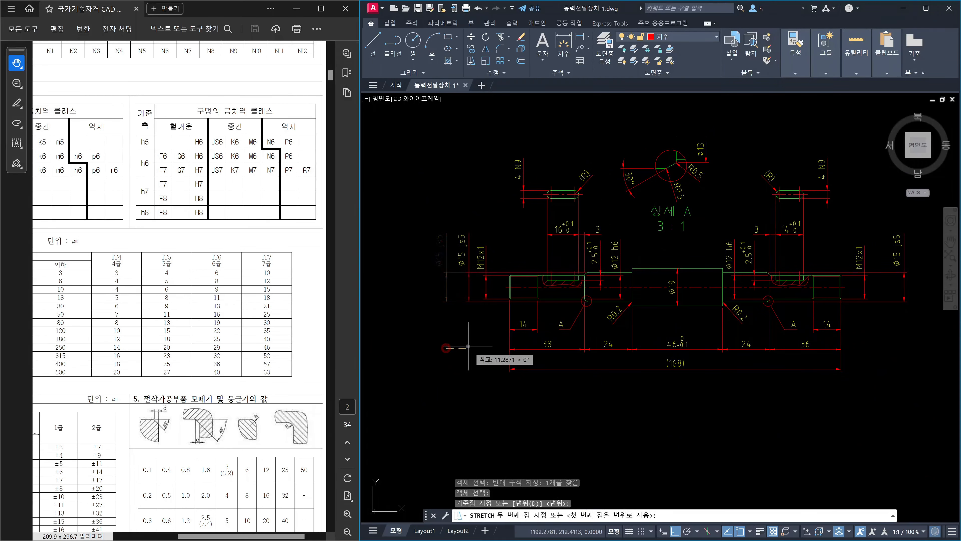
click(468, 346)
Step: Stretch the Ø15 js5 dimension at the shaft's right end 10 mm horizontally toward the shaft
key(Return)
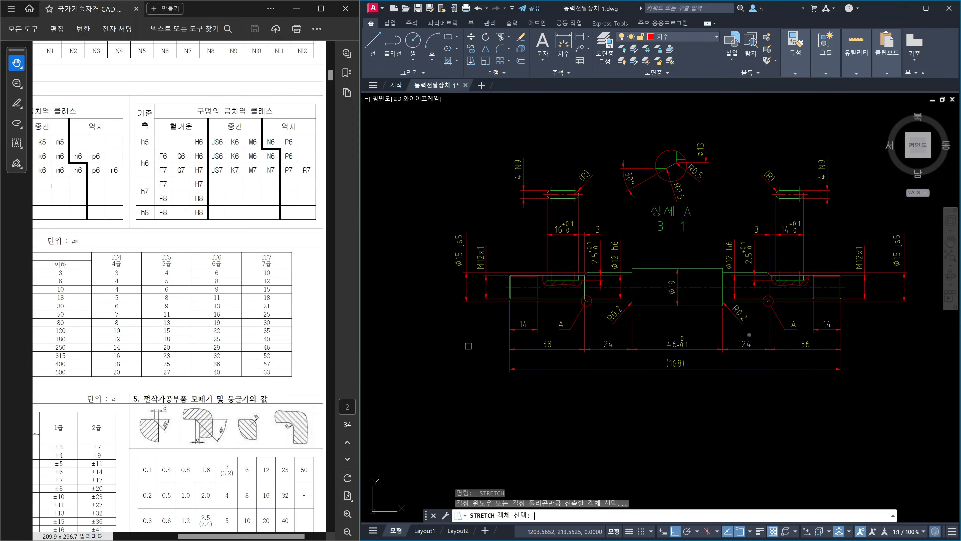
click(908, 320)
click(868, 235)
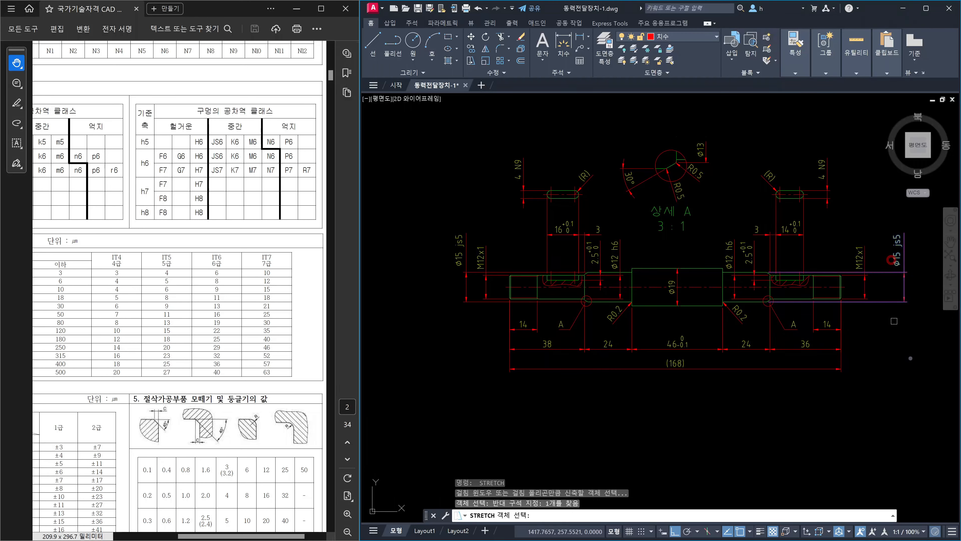
key(Return)
click(910, 358)
text(10)
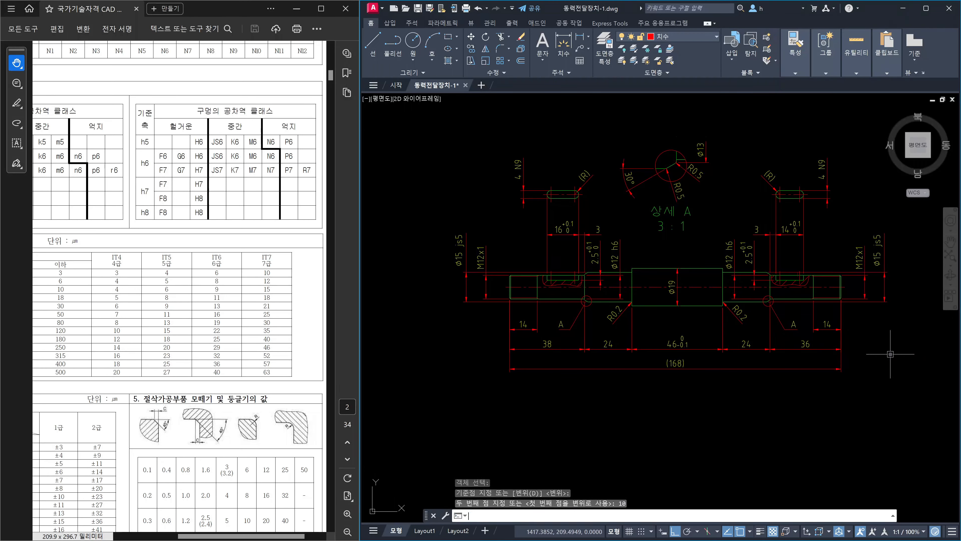
key(Escape)
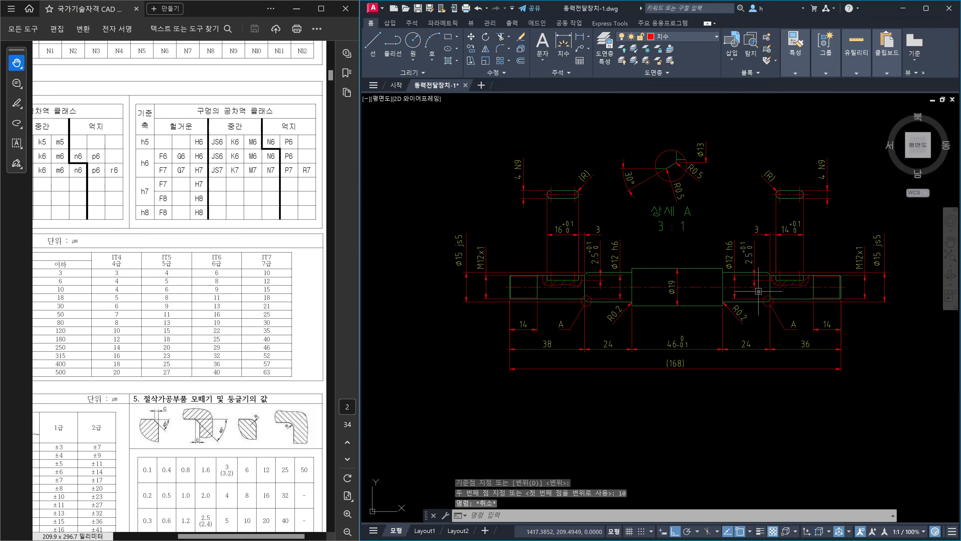
Step: Compare the shaft drawing with detail view A against the alternative dimensioned shaft drawing below it
scroll(774, 285, up, 8)
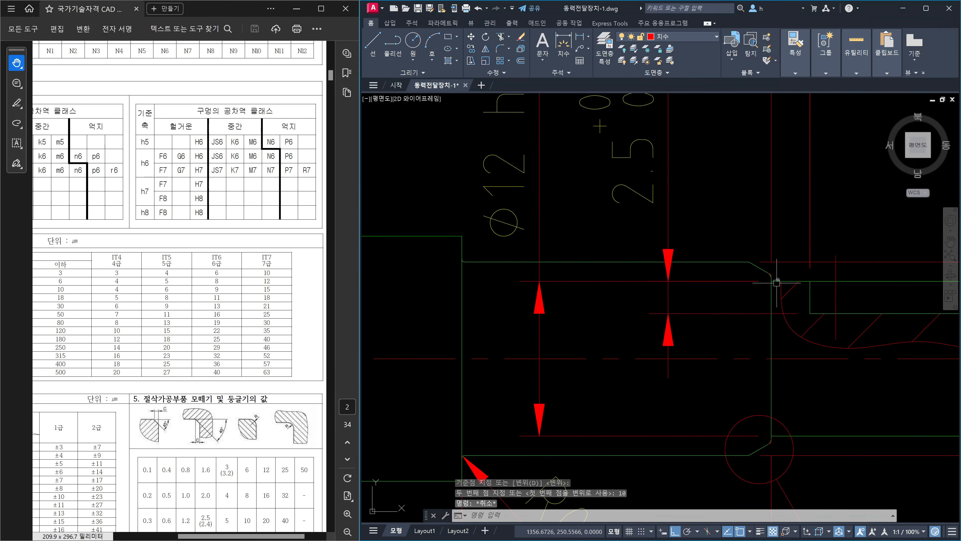
scroll(788, 288, down, 6)
scroll(736, 337, up, 4)
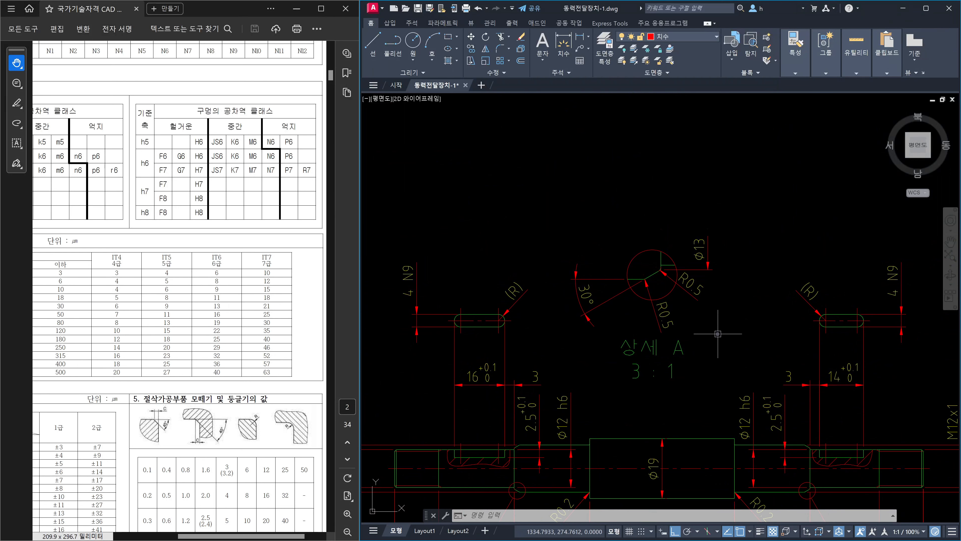
scroll(841, 342, down, 2)
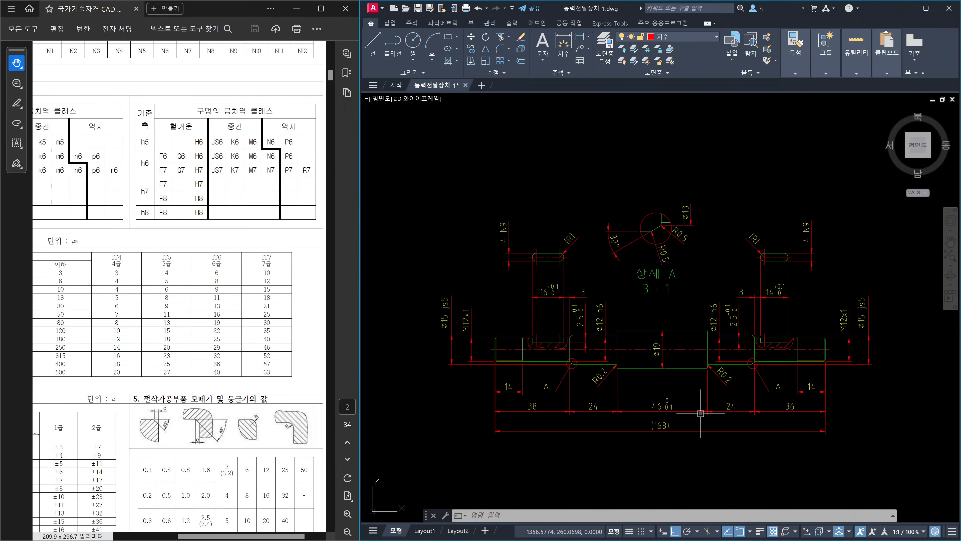
scroll(614, 383, down, 4)
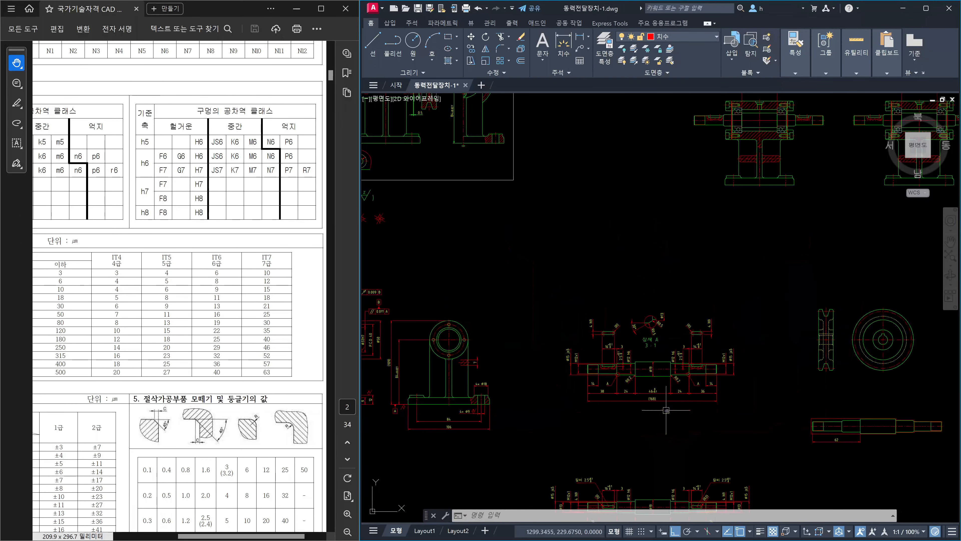
scroll(657, 337, up, 4)
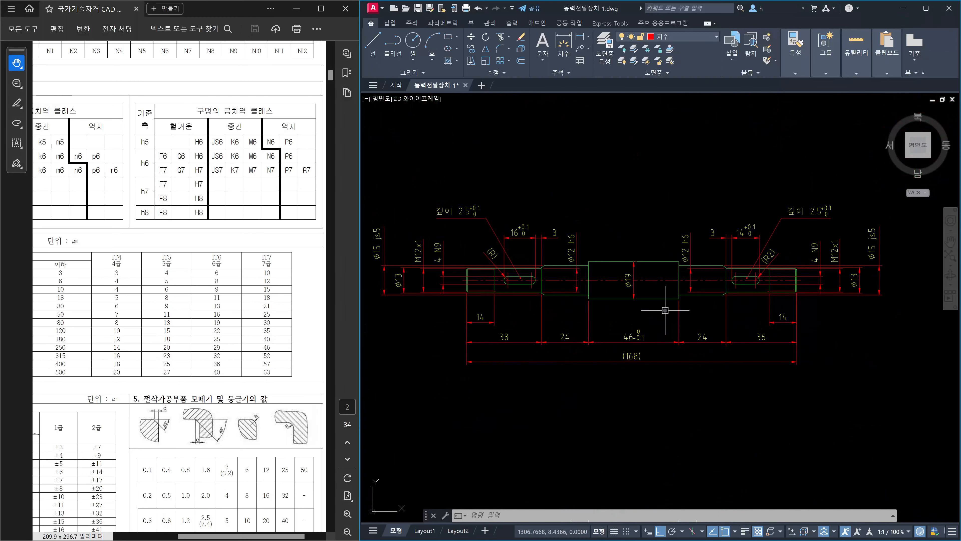
scroll(666, 310, down, 2)
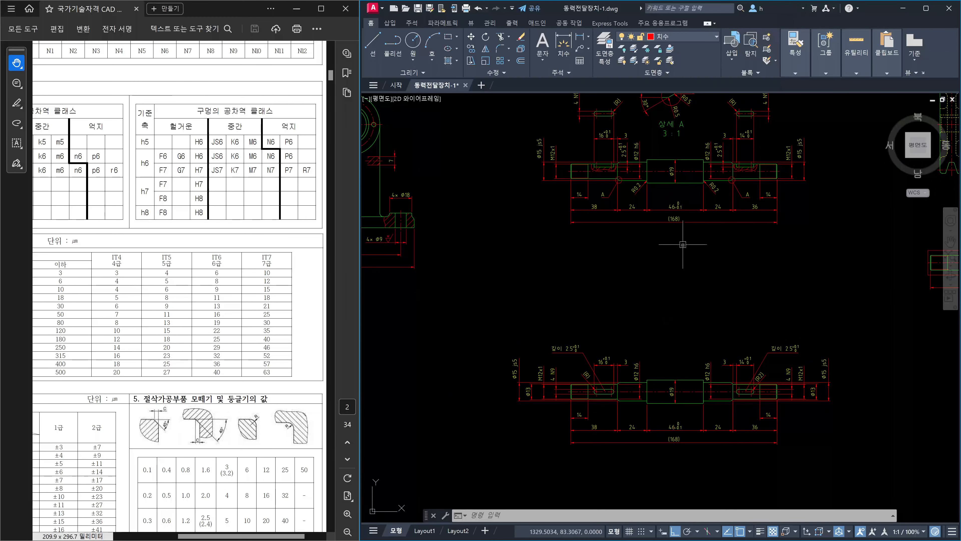
scroll(633, 184, up, 4)
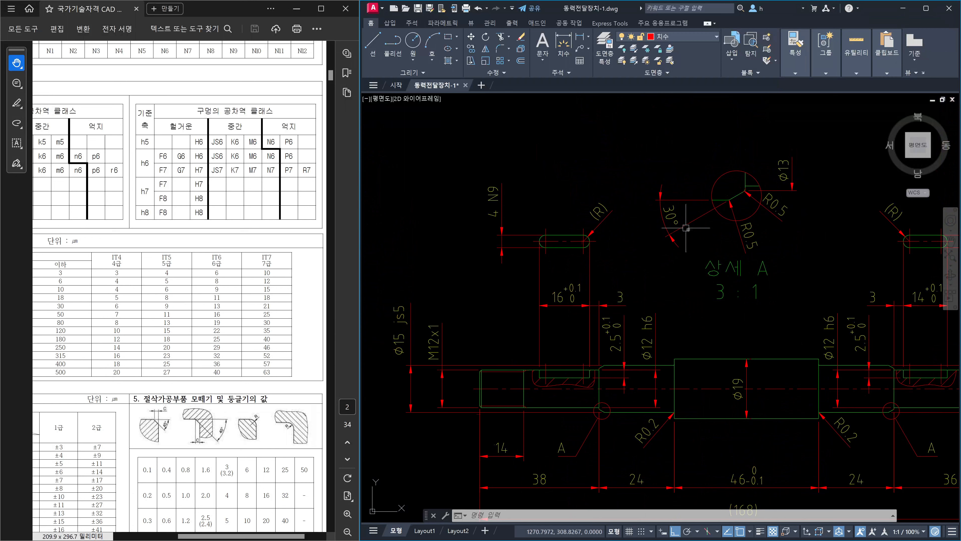
scroll(686, 228, down, 4)
scroll(708, 249, up, 2)
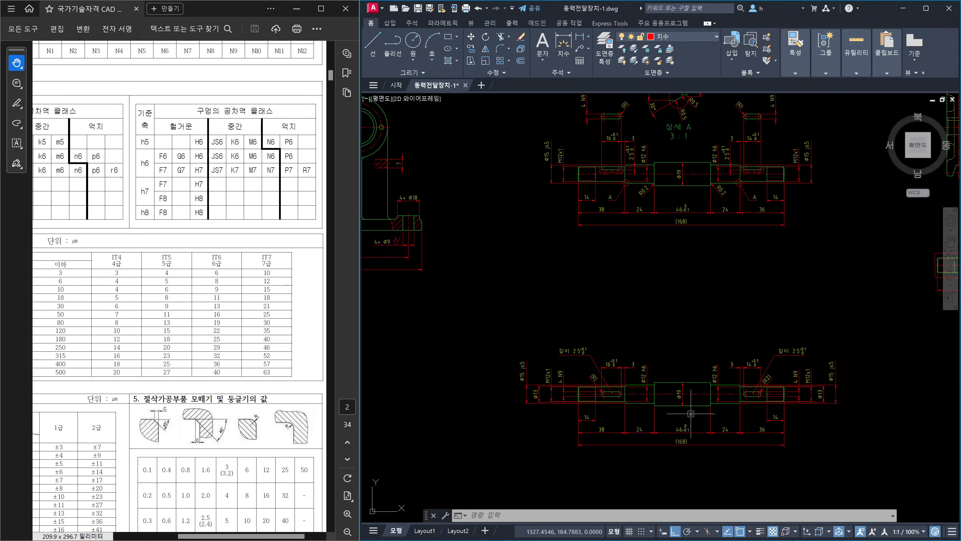
scroll(654, 412, up, 2)
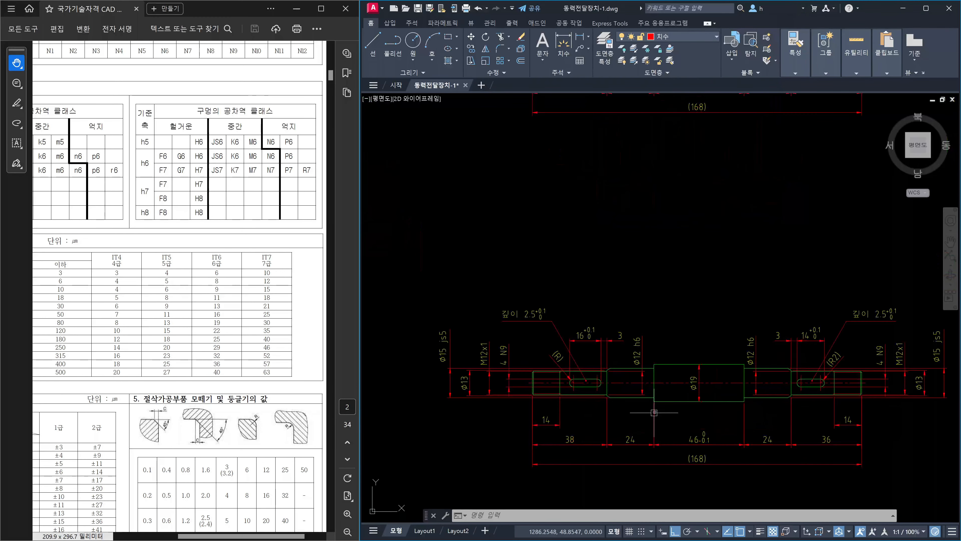
Step: Add a radius dimension to the fillet at the outer end of the left 24 mm section's lower chamfer, placed below and to the left
scroll(605, 403, up, 4)
scroll(602, 404, up, 2)
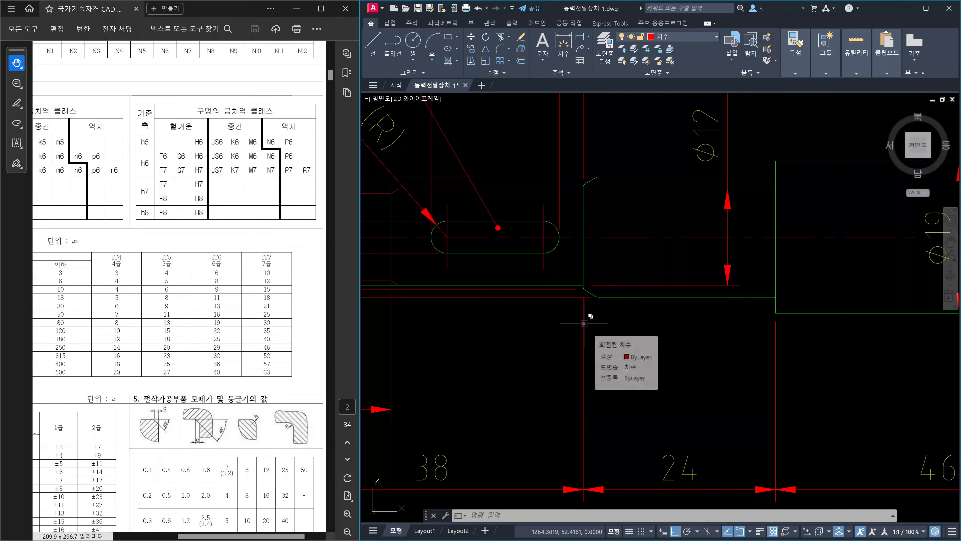
text(DRa)
key(Return)
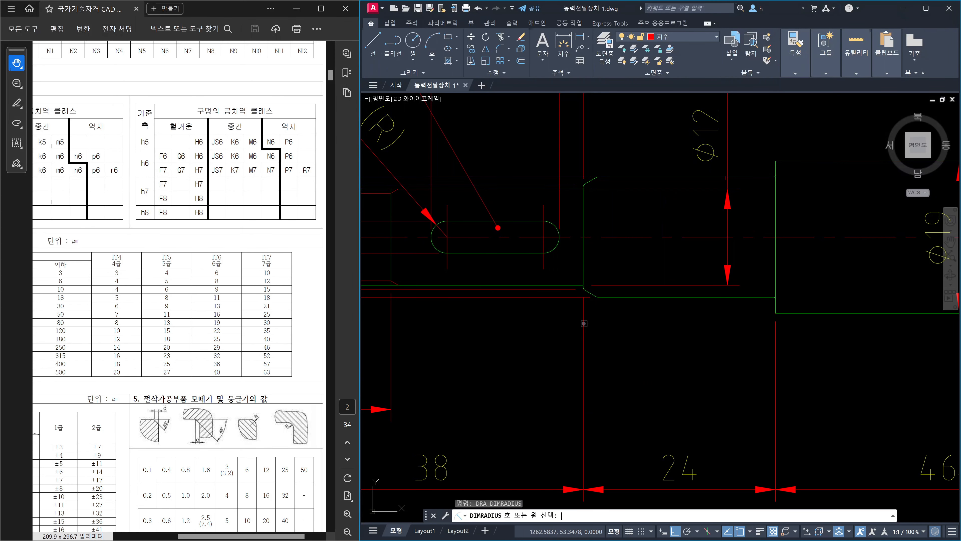
scroll(587, 296, up, 8)
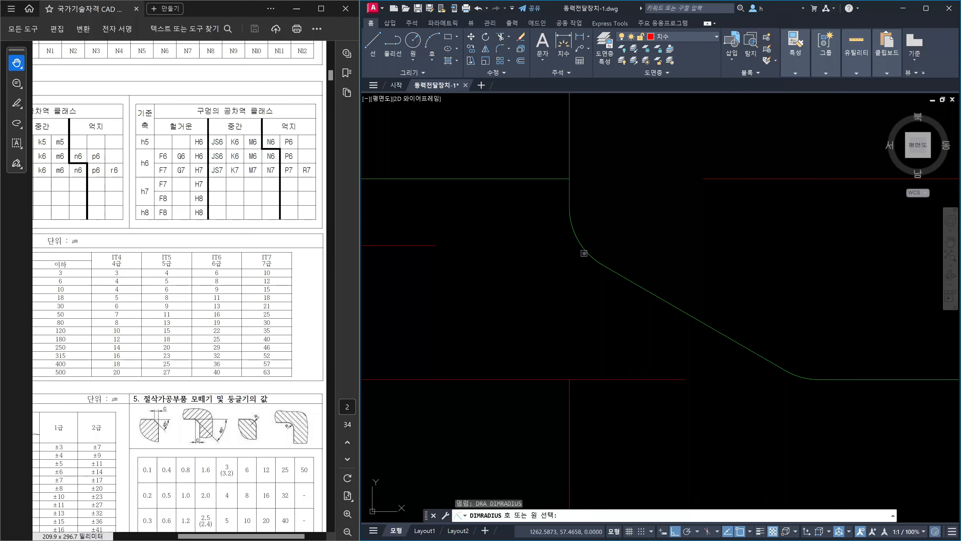
click(585, 252)
scroll(584, 252, down, 8)
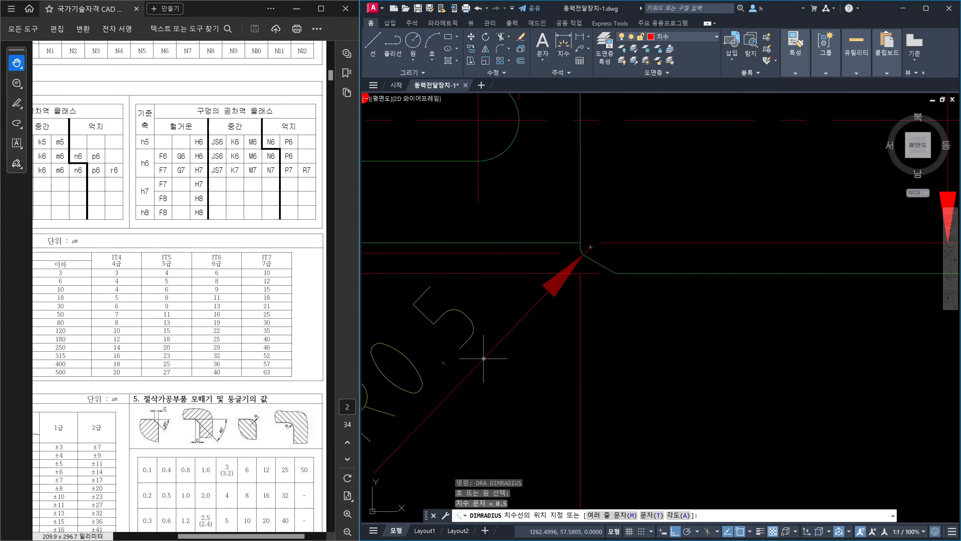
click(480, 357)
Step: Add a radius dimension to the fillet at the inner end of the same lower chamfer, placed below the first radius dimension
key(Return)
scroll(619, 279, up, 4)
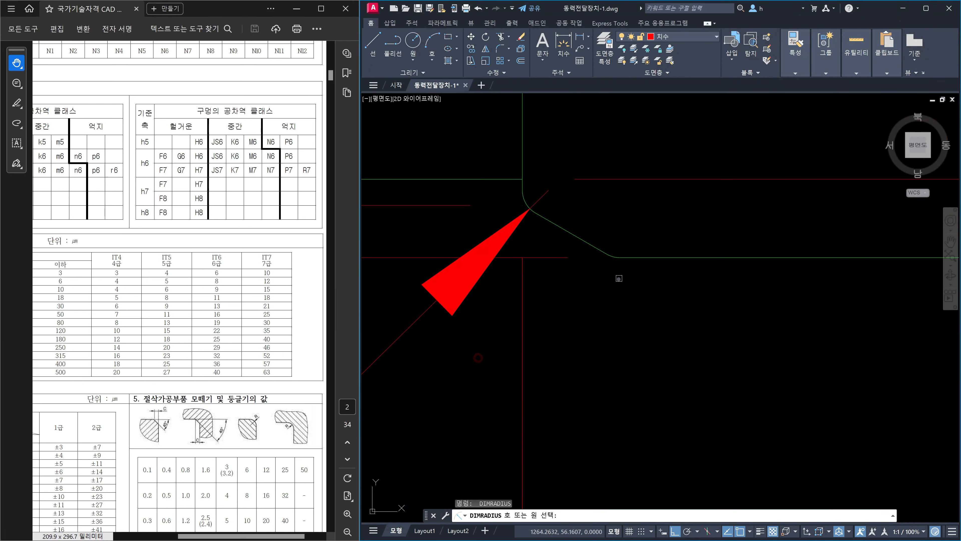
click(614, 258)
scroll(605, 262, down, 5)
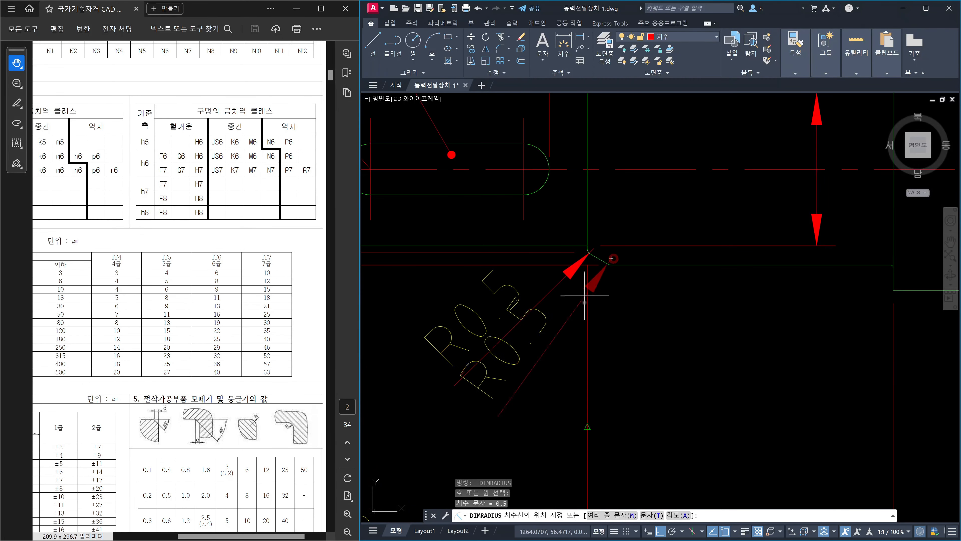
middle_drag(550, 390, 556, 376)
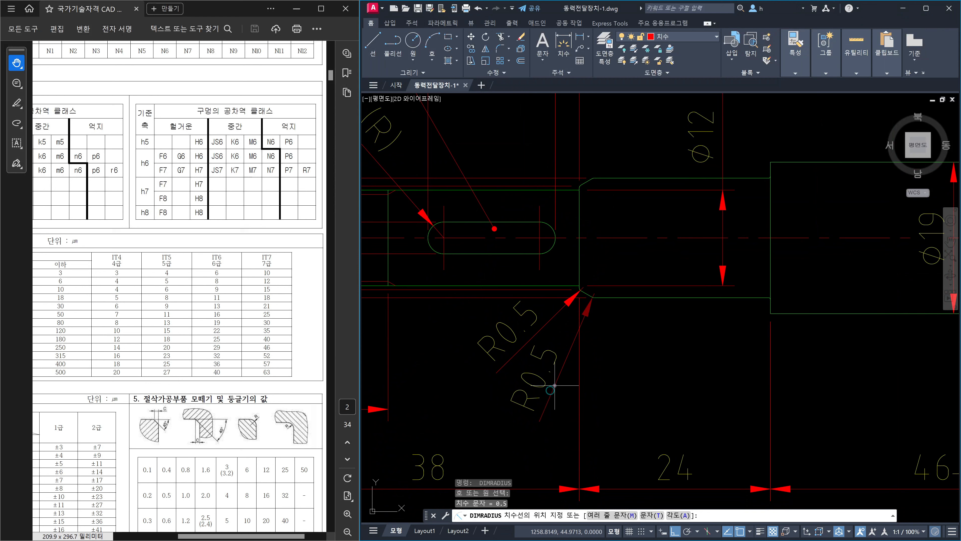
click(562, 387)
key(Escape)
middle_drag(628, 334, 584, 358)
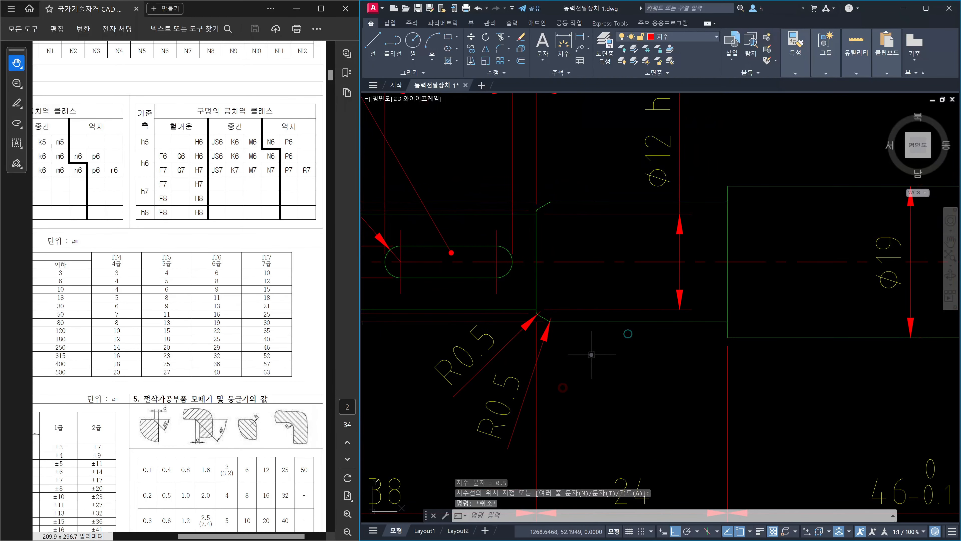
Step: Add an angular dimension between the left lower chamfer and the Ø12 section's bottom edge, placed below the shaft near the Ø19 shoulder
text(dan)
key(Return)
scroll(576, 325, up, 7)
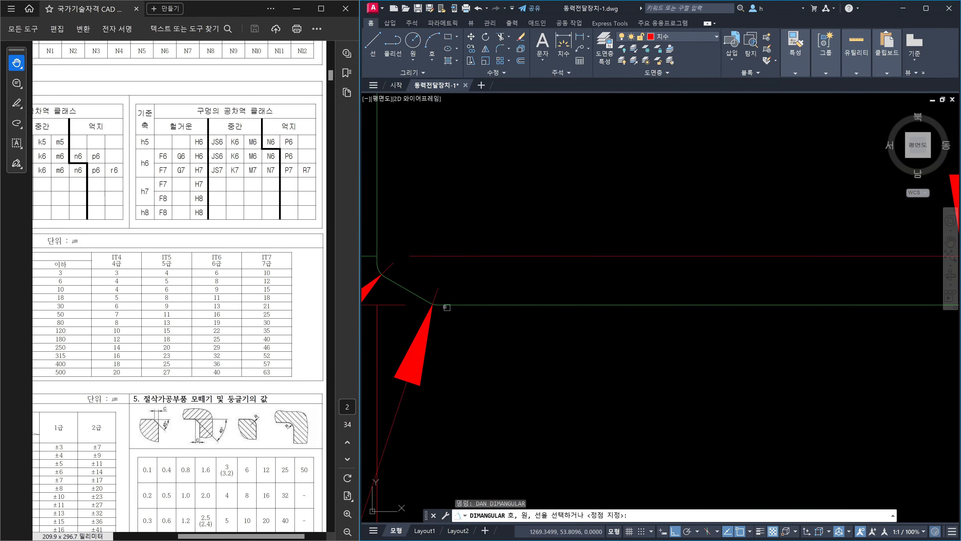
click(416, 297)
click(505, 303)
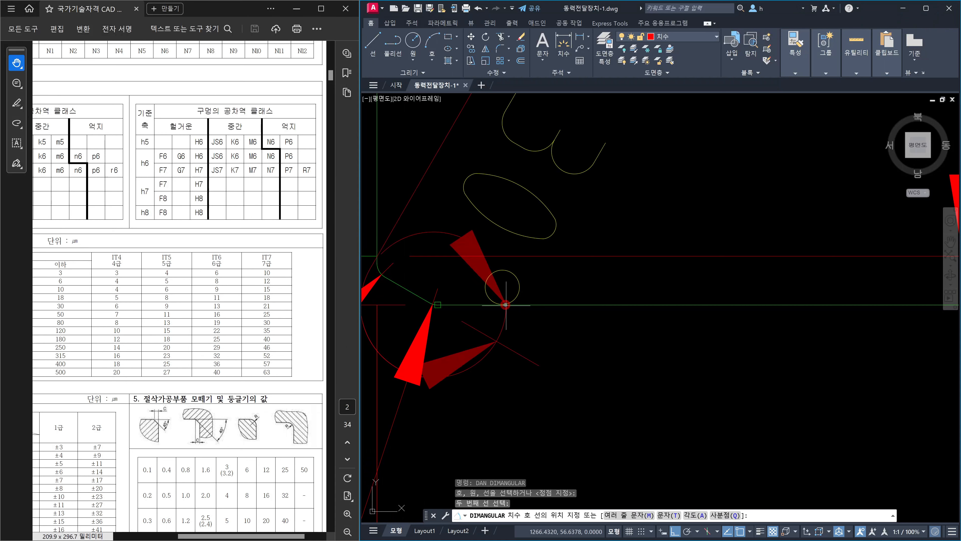
scroll(537, 314, down, 4)
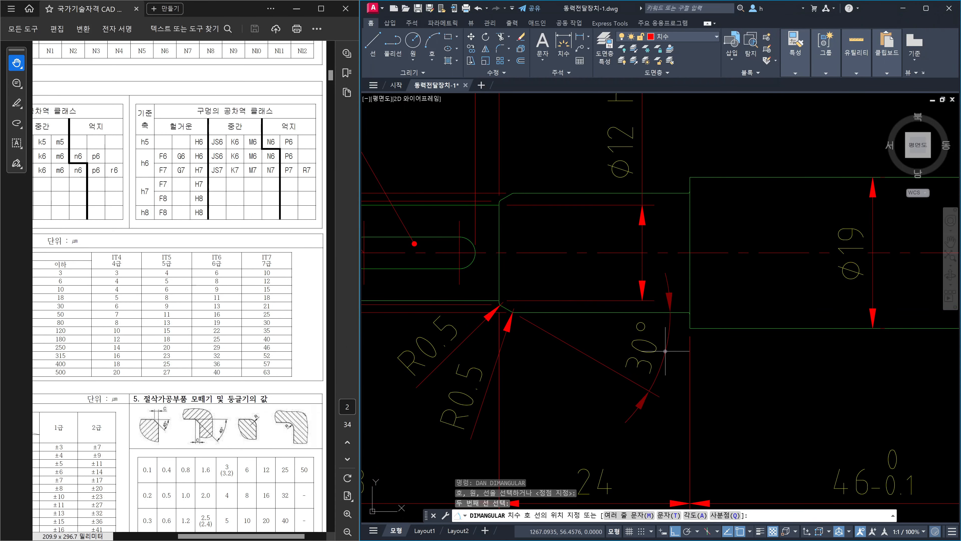
click(663, 362)
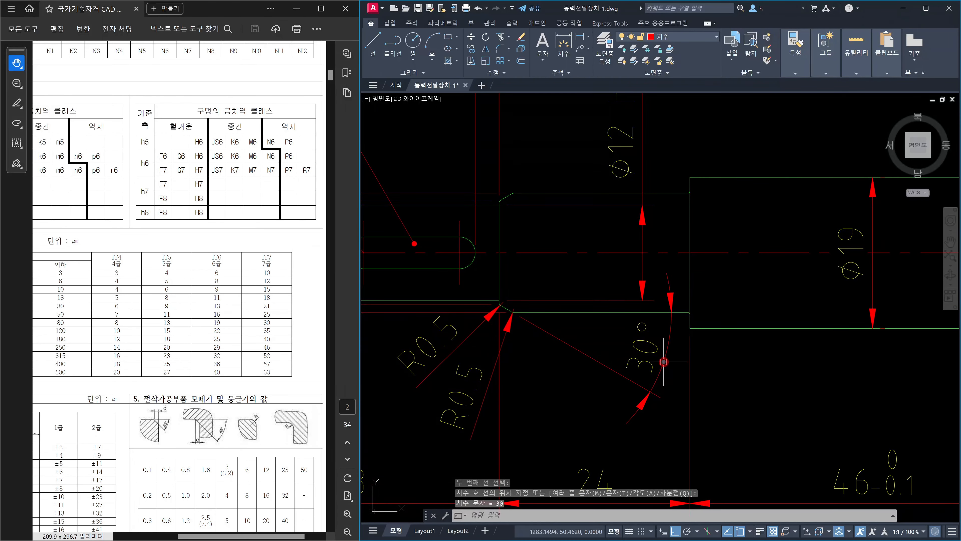
Step: Stretch the left Ø12 h6 dimension horizontally about 3.7 mm away from the Ø19 shoulder
scroll(677, 326, down, 5)
scroll(684, 303, up, 4)
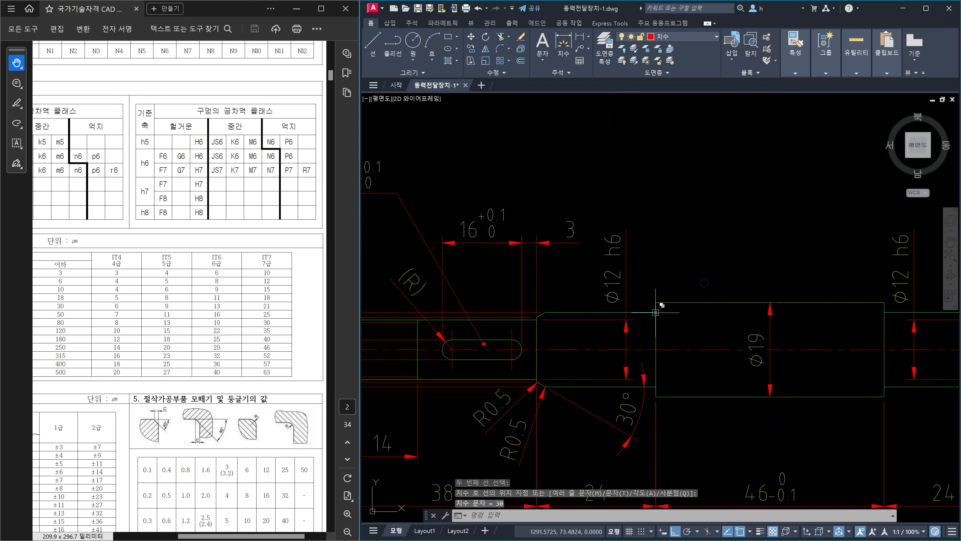
key(Escape)
click(622, 367)
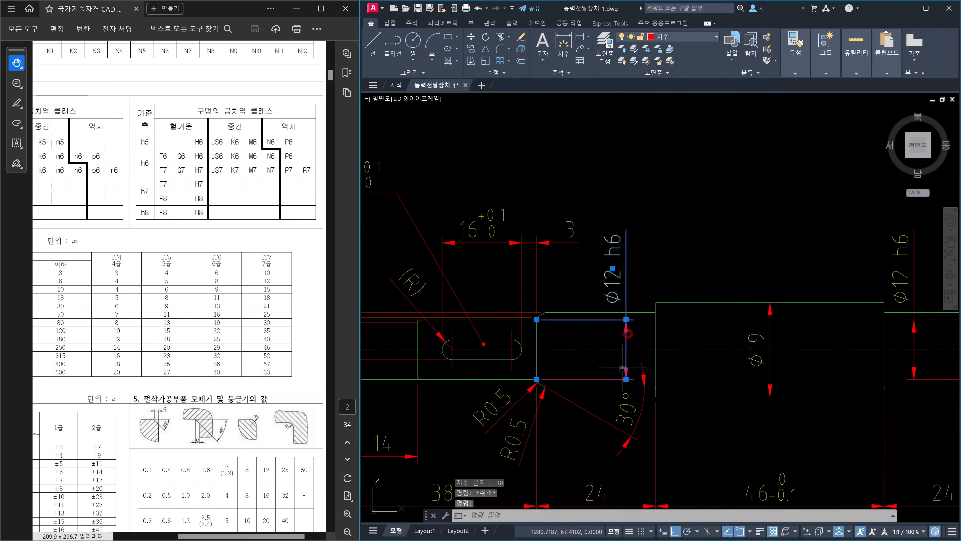
click(626, 379)
scroll(620, 371, up, 2)
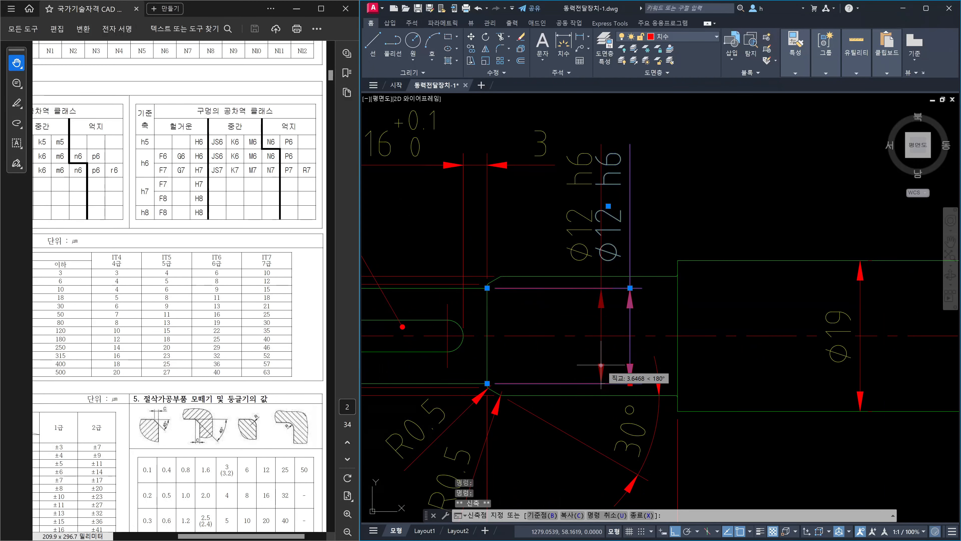
key(Escape)
Step: Add a radius dimension to the upper fillet at the Ø19 section's left shoulder, placed above and to the left
scroll(677, 325, up, 5)
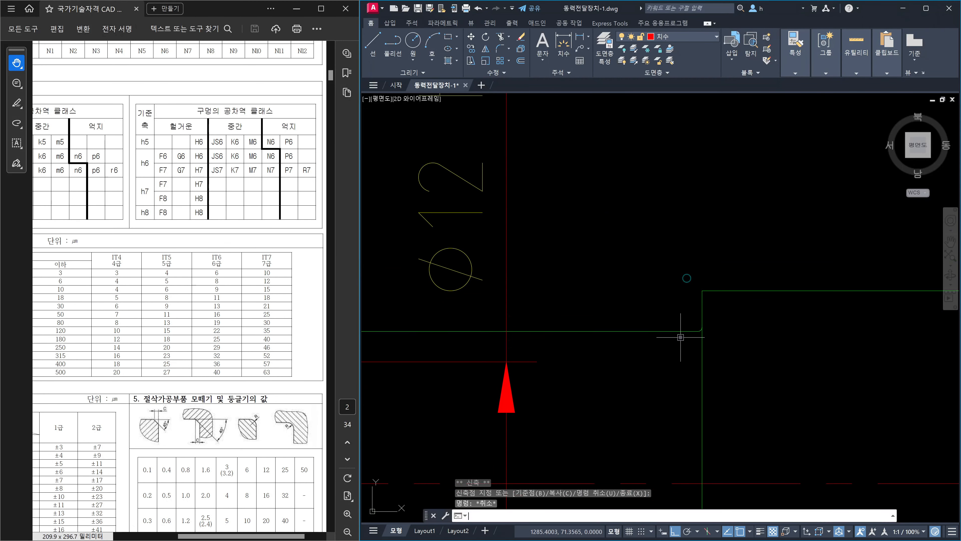
text(dra)
key(Return)
scroll(696, 329, up, 3)
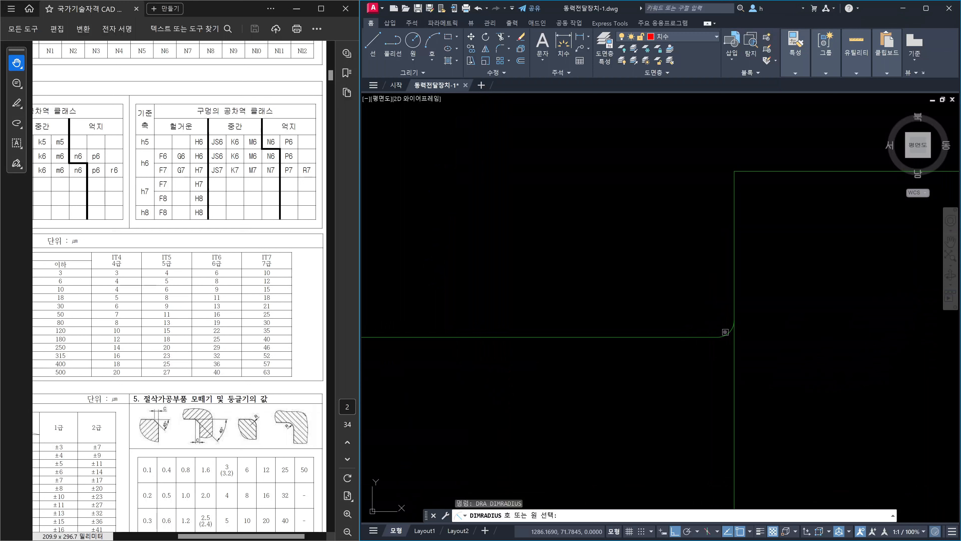
click(725, 331)
scroll(725, 333, up, 3)
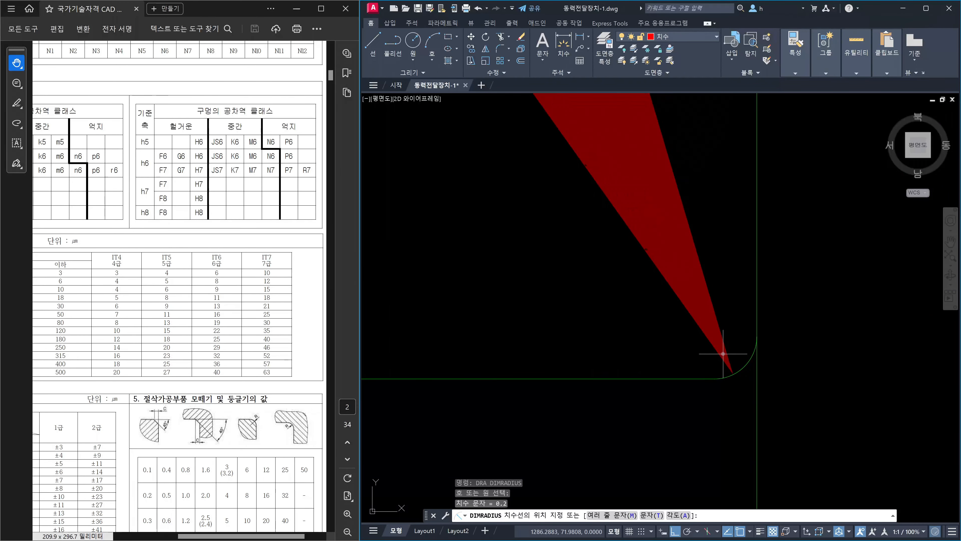
click(723, 354)
scroll(729, 333, down, 5)
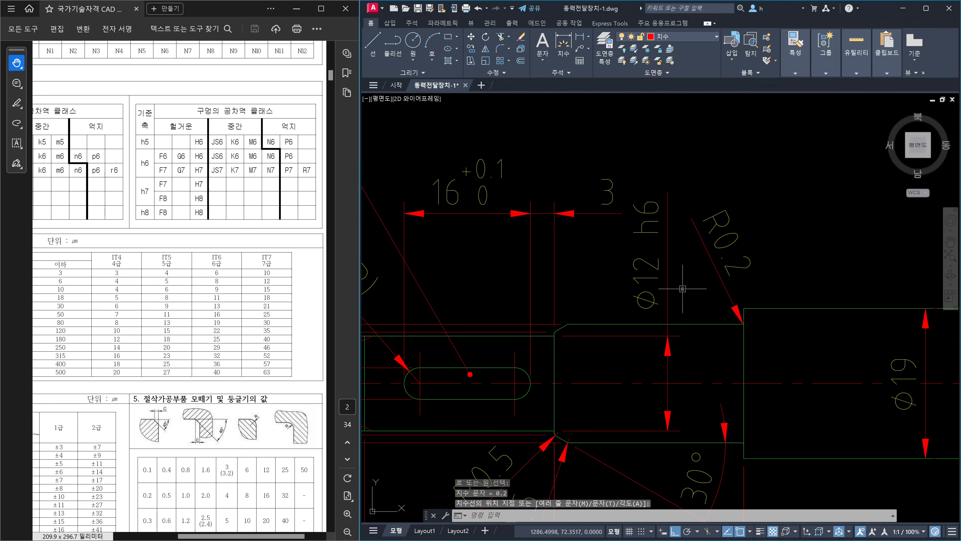
Step: Stretch the right Ø12 h6 dimension horizontally about 7.5 mm away from the Ø19 shoulder, toward the right chamfer
scroll(542, 315, down, 4)
scroll(628, 315, up, 6)
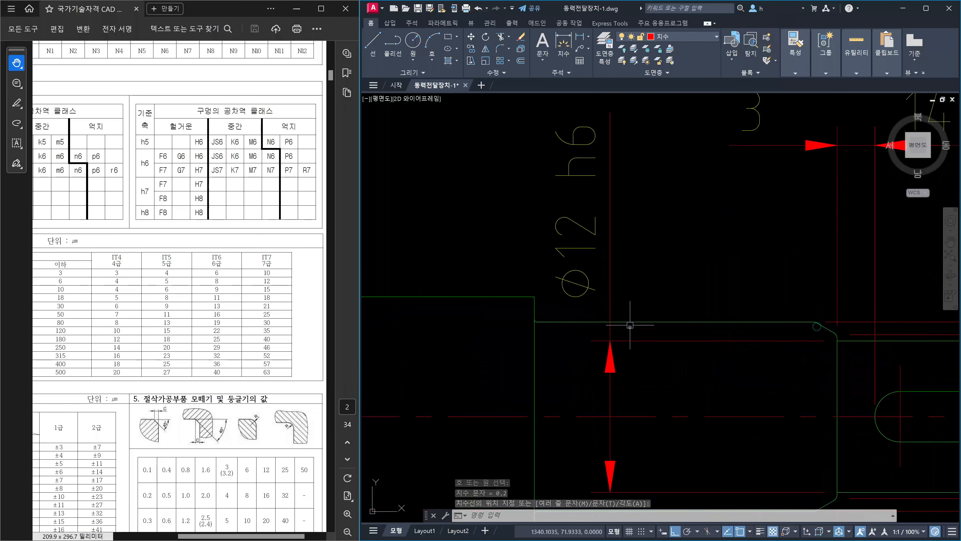
click(627, 342)
click(610, 340)
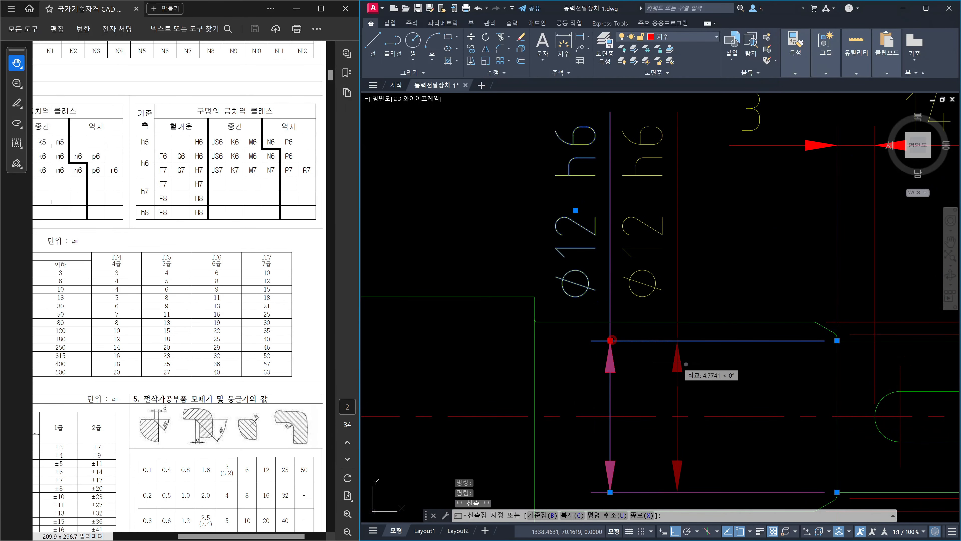
key(Escape)
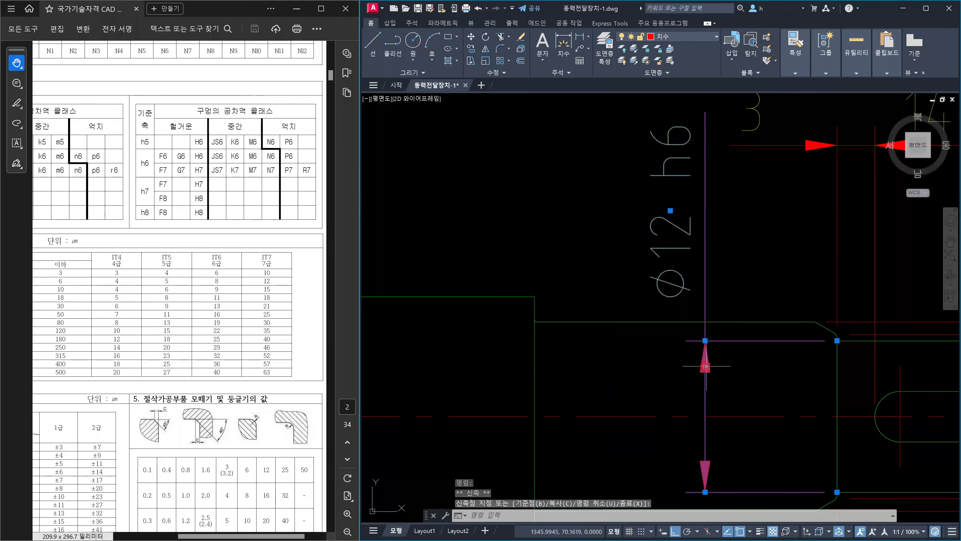
Step: Add a radius dimension to the upper fillet at the Ø19 section's right shoulder, slanting toward the right Ø12 h6 dimension
scroll(709, 289, down, 2)
scroll(648, 331, up, 3)
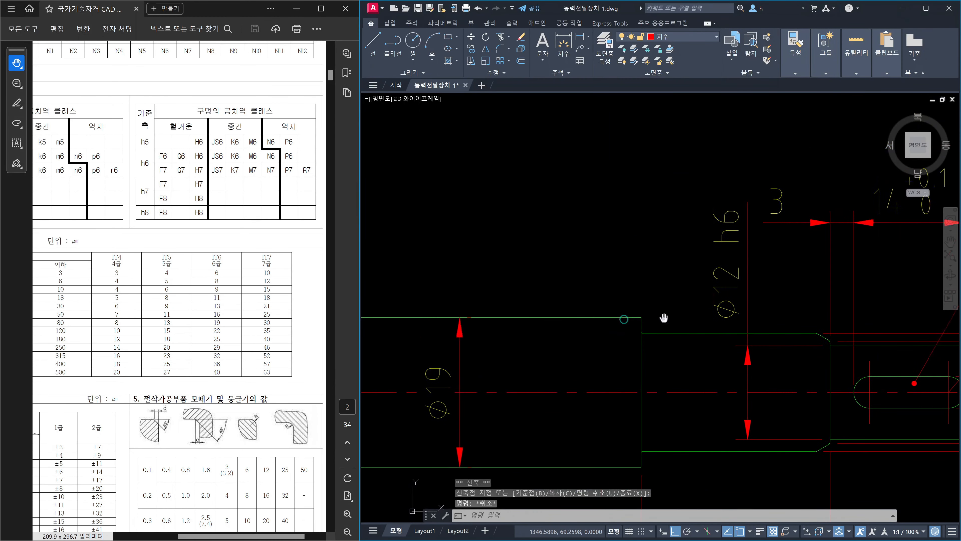
text(dra)
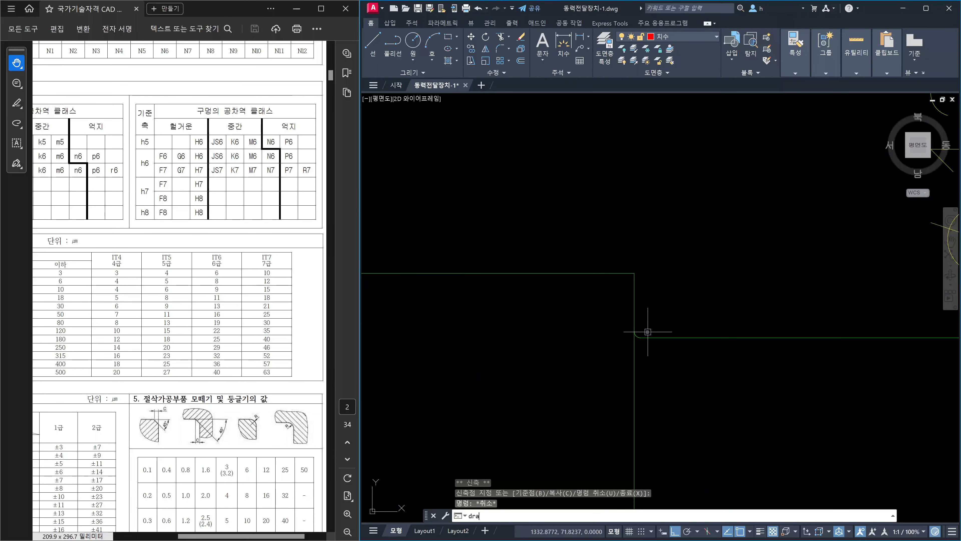
key(Return)
scroll(624, 339, up, 3)
click(618, 349)
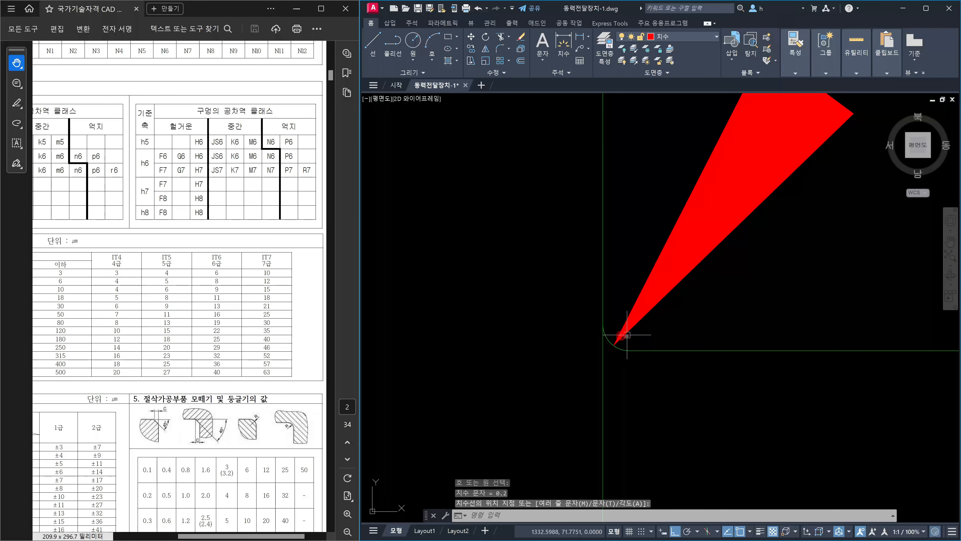
scroll(621, 335, down, 5)
scroll(828, 272, up, 4)
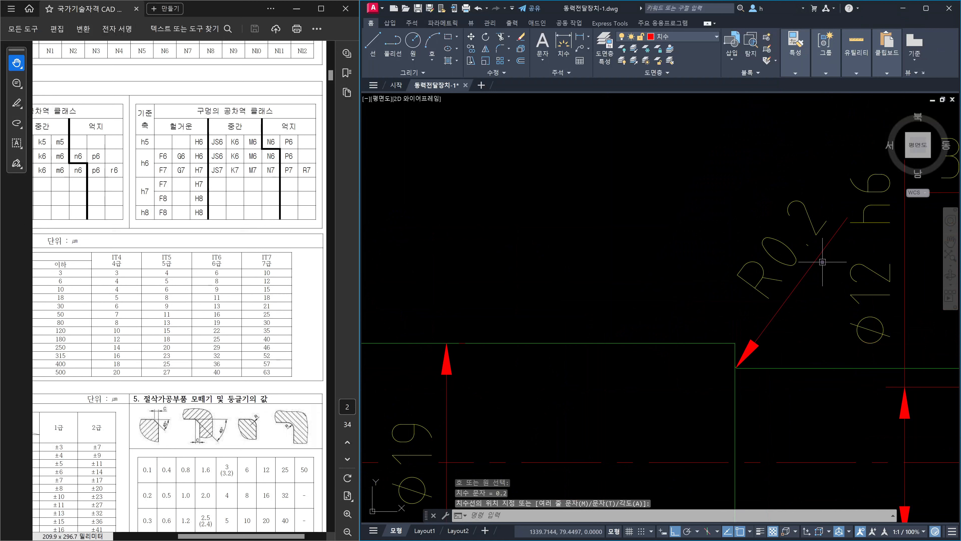
Step: Try to reposition the R0.2 dimension at the Ø19 section's right shoulder, and delete that dimension
click(820, 259)
click(810, 267)
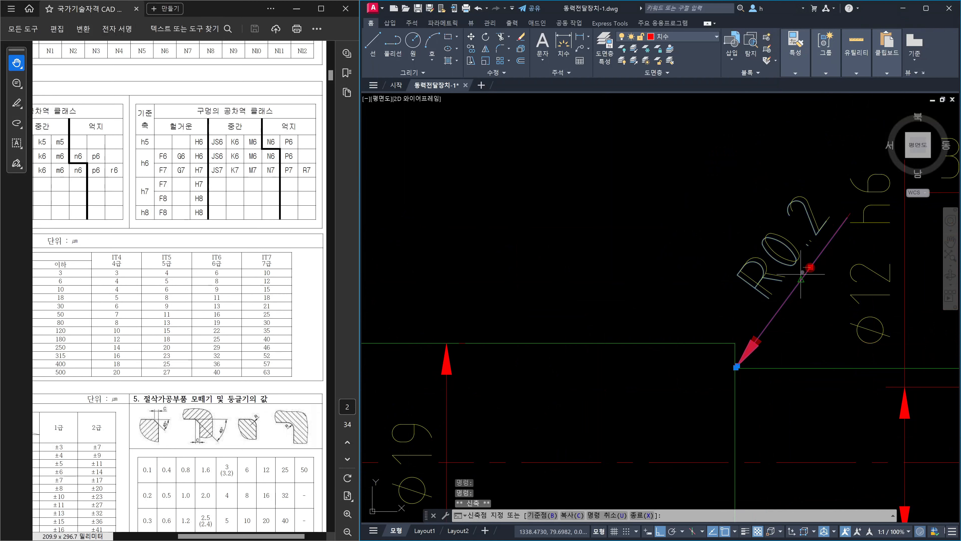
key(Escape)
scroll(742, 360, up, 4)
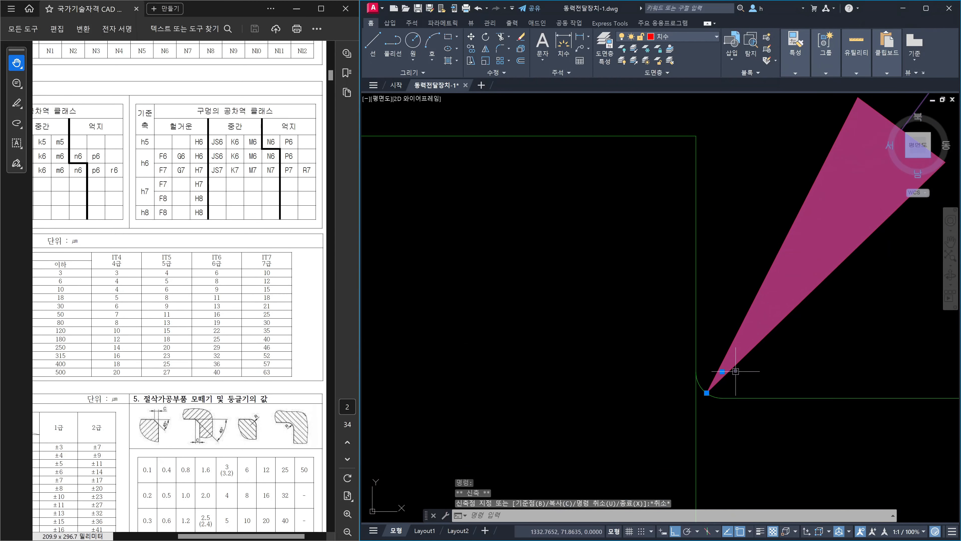
scroll(799, 315, down, 5)
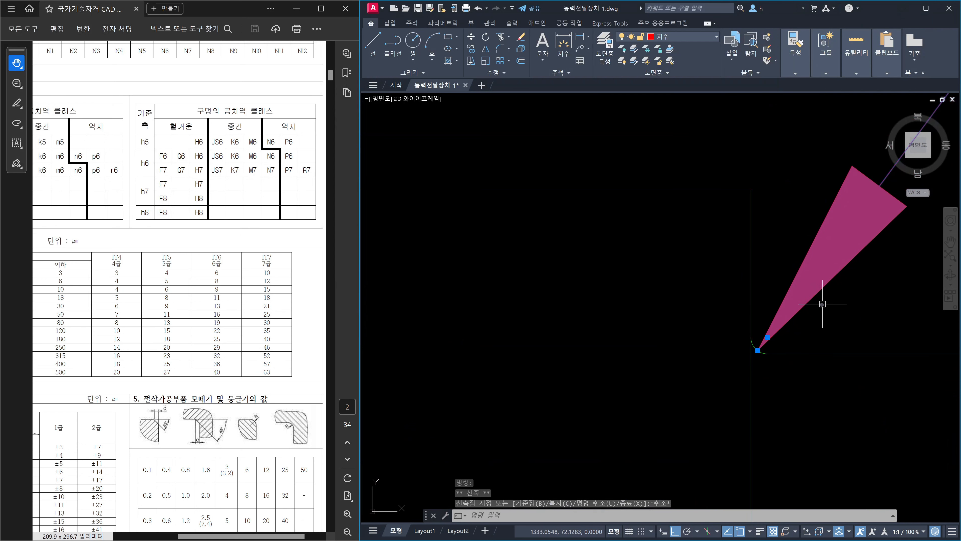
key(Escape)
click(873, 234)
click(860, 225)
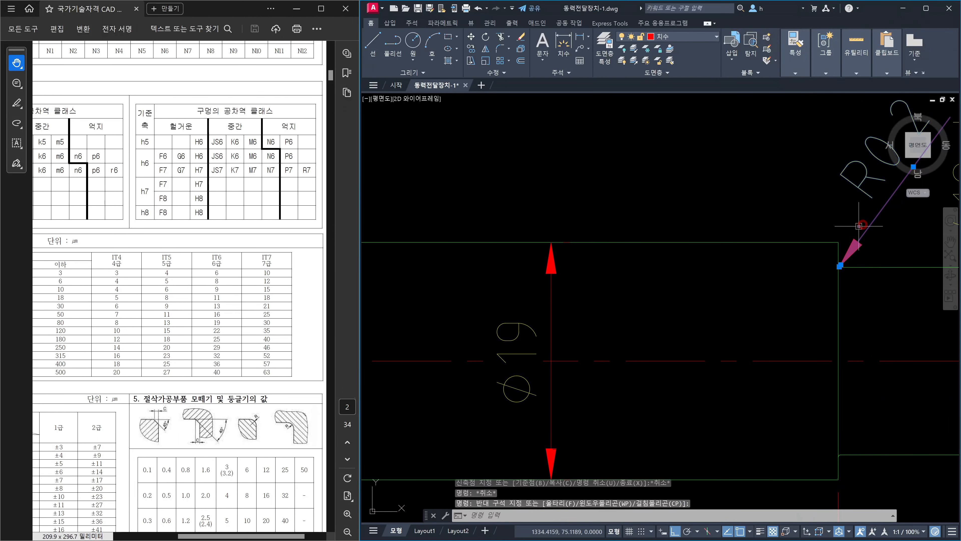
key(Delete)
Step: Dimension the radius of the upper fillet at the Ø19 section's right shoulder again, with a steeper leader clear of the Ø12 h6 dimension
scroll(836, 287, up, 6)
text(dra)
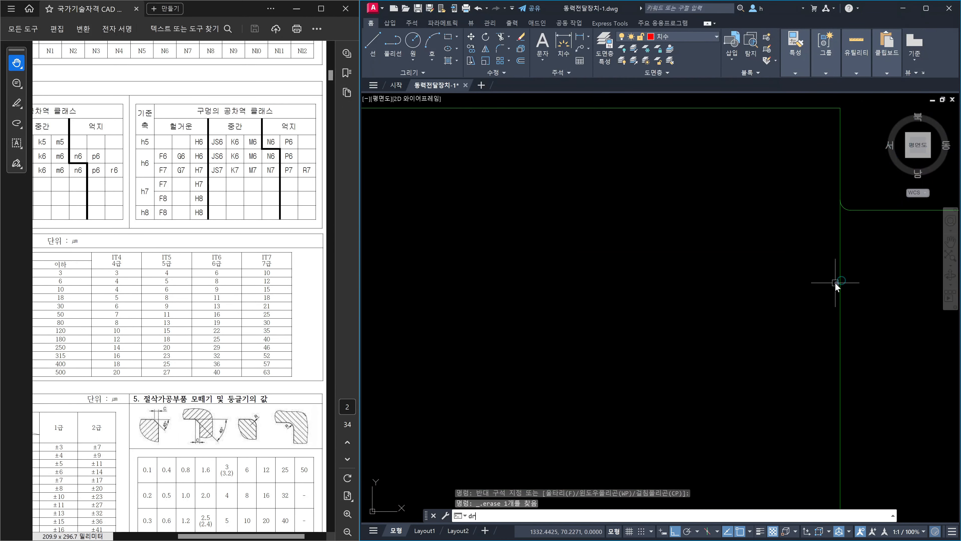
key(Return)
click(843, 205)
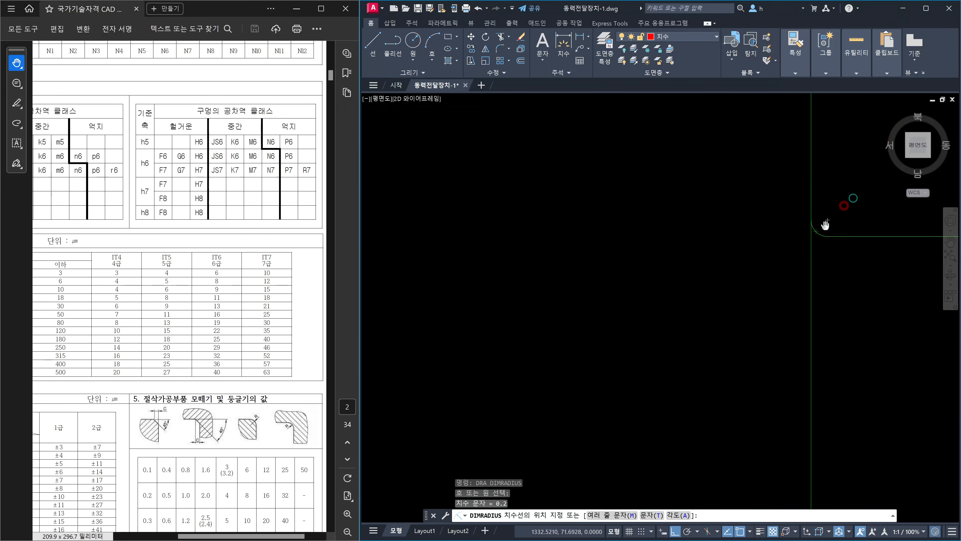
middle_drag(854, 196, 781, 281)
scroll(781, 283, up, 3)
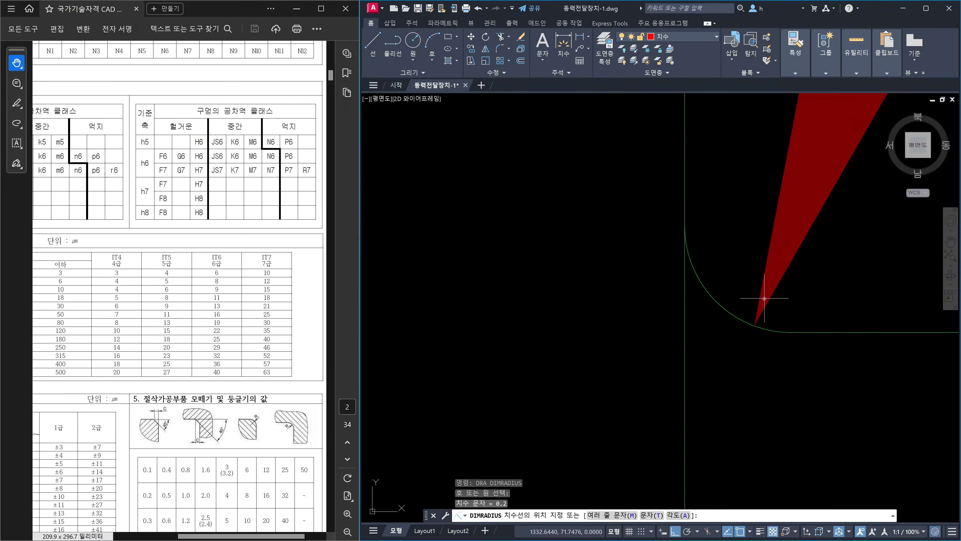
click(766, 300)
scroll(760, 303, down, 10)
mouse_move(758, 306)
middle_down()
mouse_move(748, 310)
mouse_move(754, 187)
middle_up()
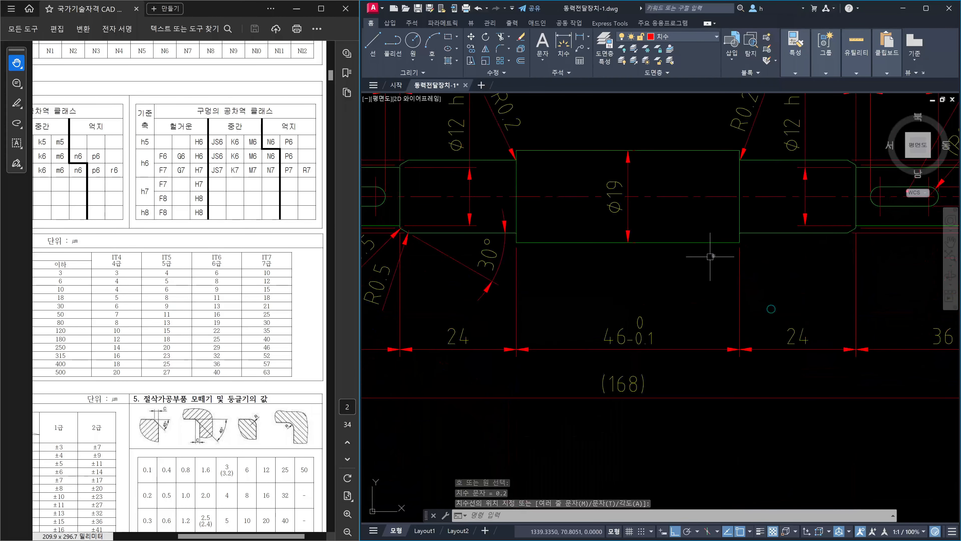
middle_drag(724, 258, 730, 243)
key(Escape)
key(Escape)
key(Escape)
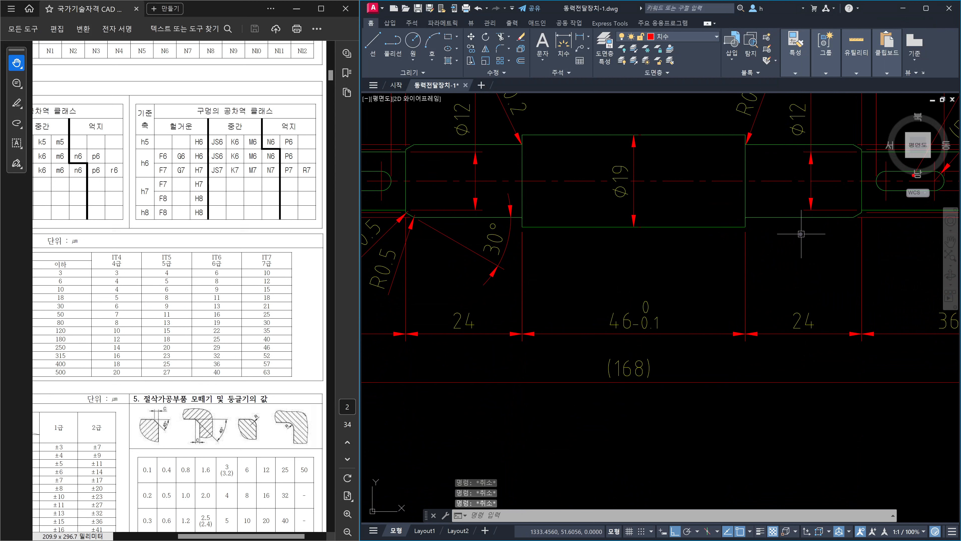
Step: Mirror the left chamfer's 30° angle and two R0.5 dimensions about the vertical midline of the Ø19 section, keeping the originals
middle_drag(484, 274, 570, 274)
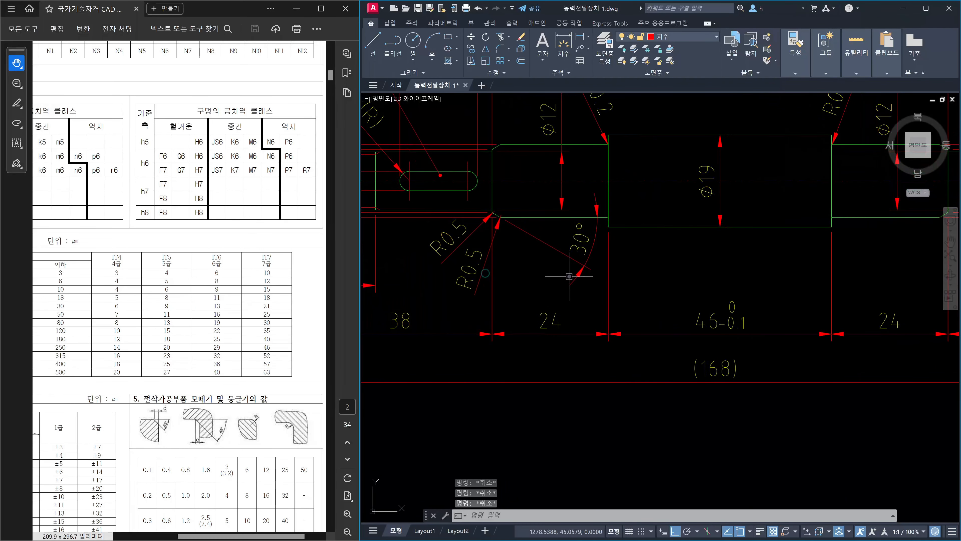
text(mi)
key(Return)
click(589, 293)
click(563, 261)
click(477, 300)
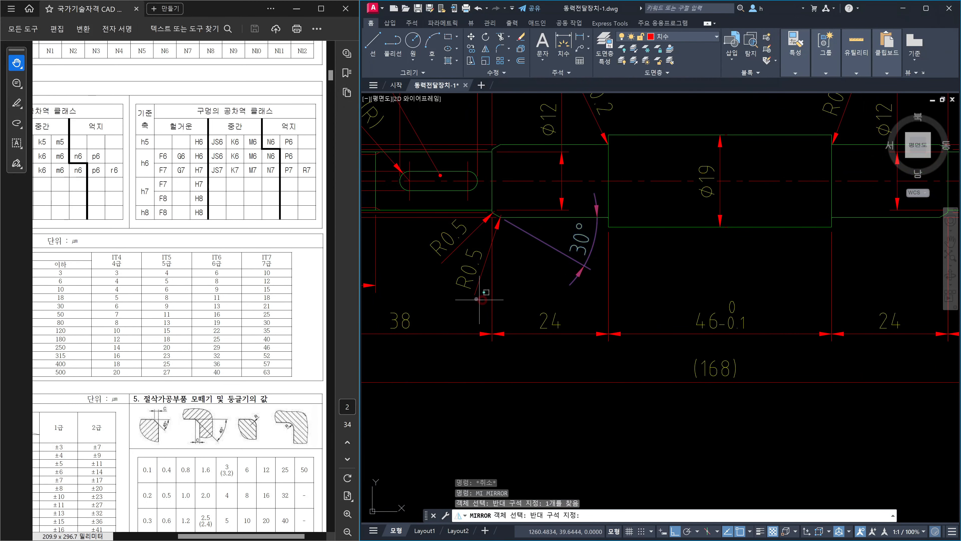
click(432, 252)
key(Return)
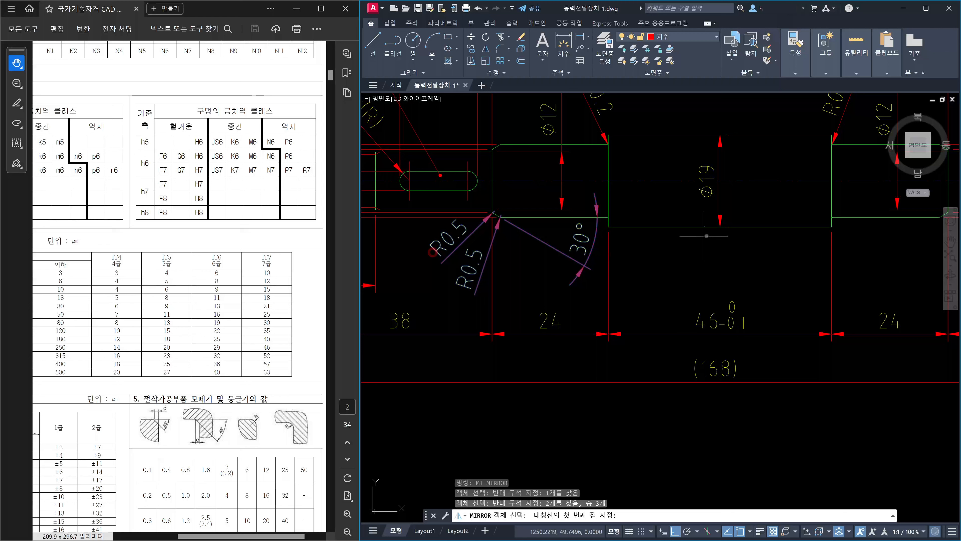
click(752, 229)
click(729, 271)
key(Return)
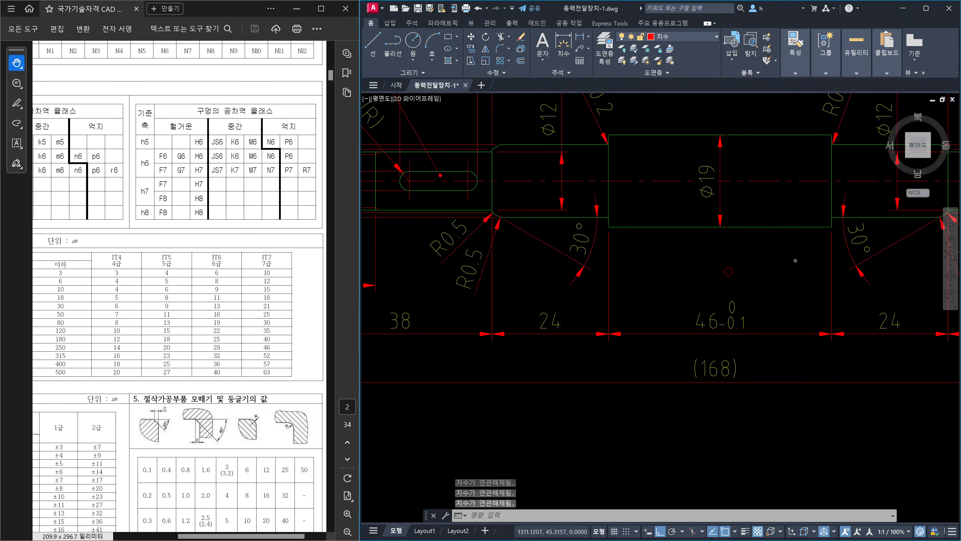
Step: Examine the mirrored chamfer dimensions at the right Ø12 section and the complete alternative shaft drawing below the original
scroll(729, 271, down, 4)
scroll(825, 303, up, 6)
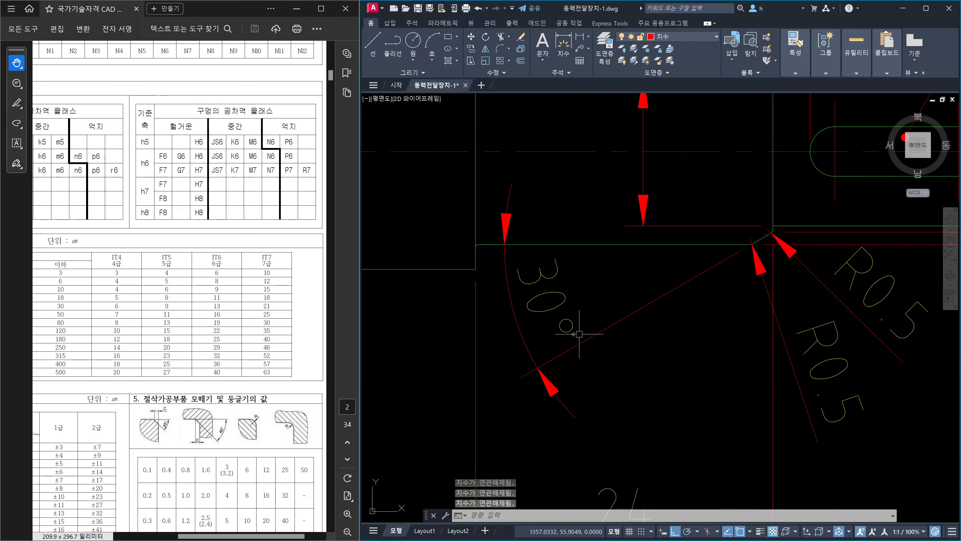
scroll(613, 359, down, 4)
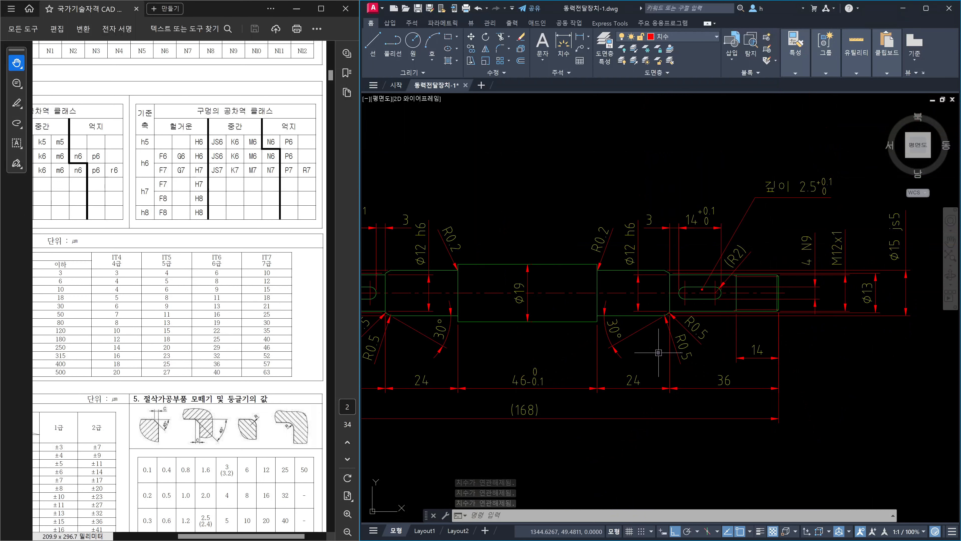
scroll(698, 325, down, 3)
middle_drag(637, 195, 654, 306)
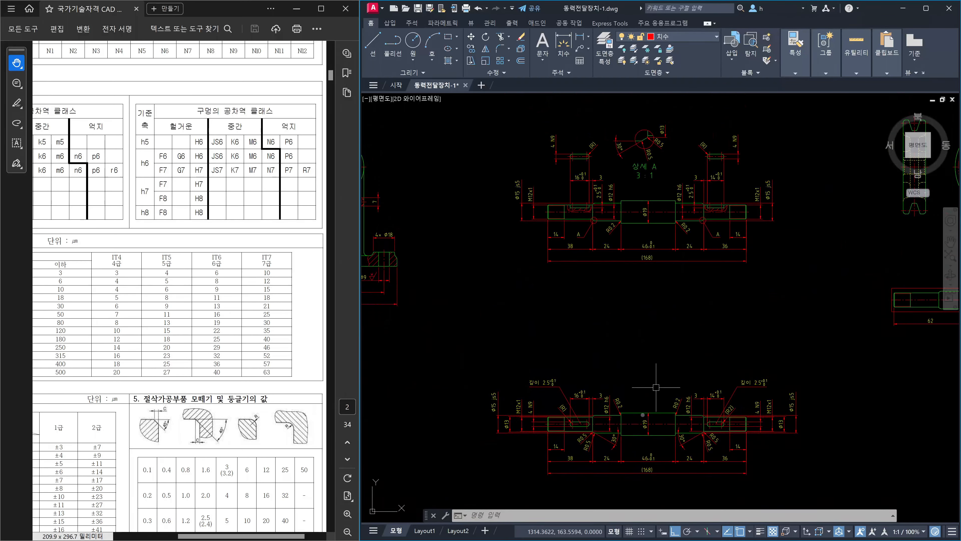
scroll(596, 432, up, 2)
scroll(755, 481, down, 2)
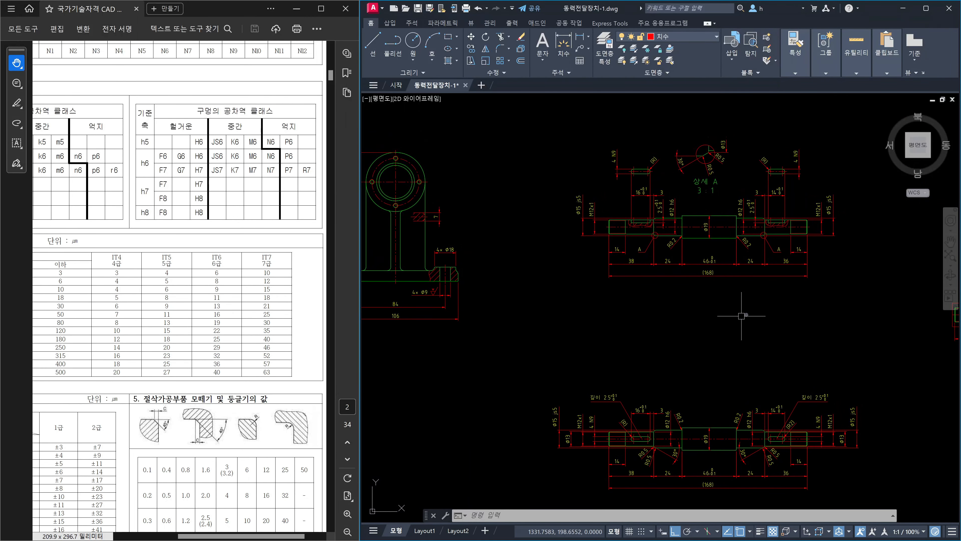
middle_drag(723, 329, 652, 235)
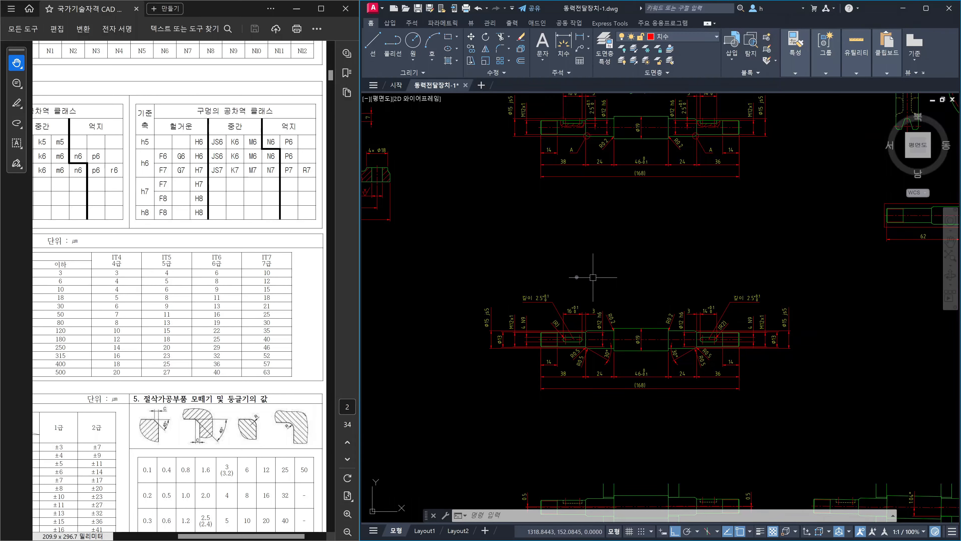
click(464, 272)
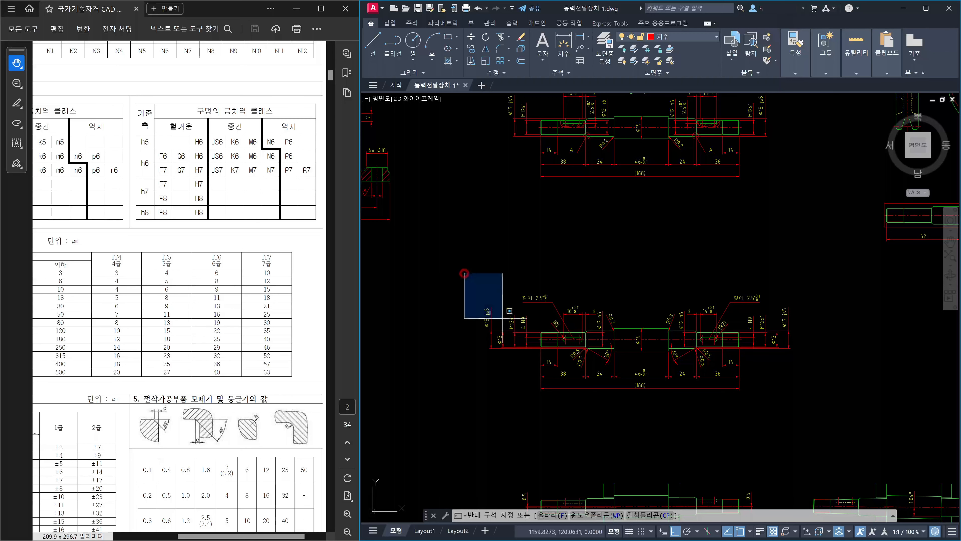
click(804, 408)
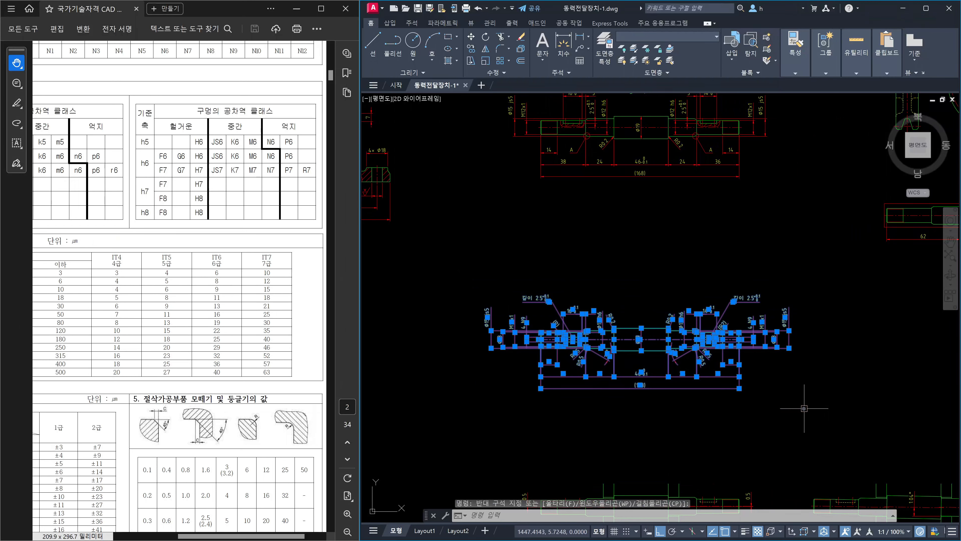
key(Escape)
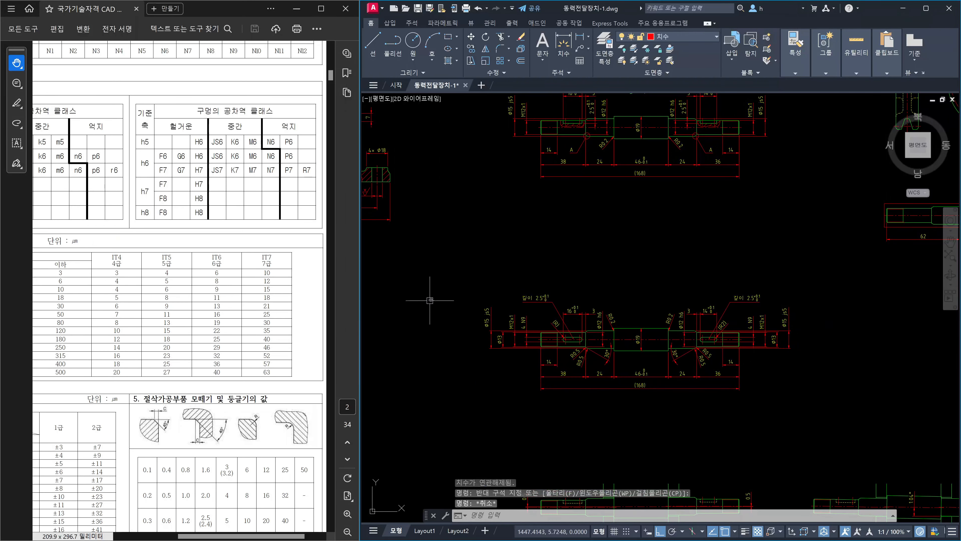
click(465, 275)
click(842, 415)
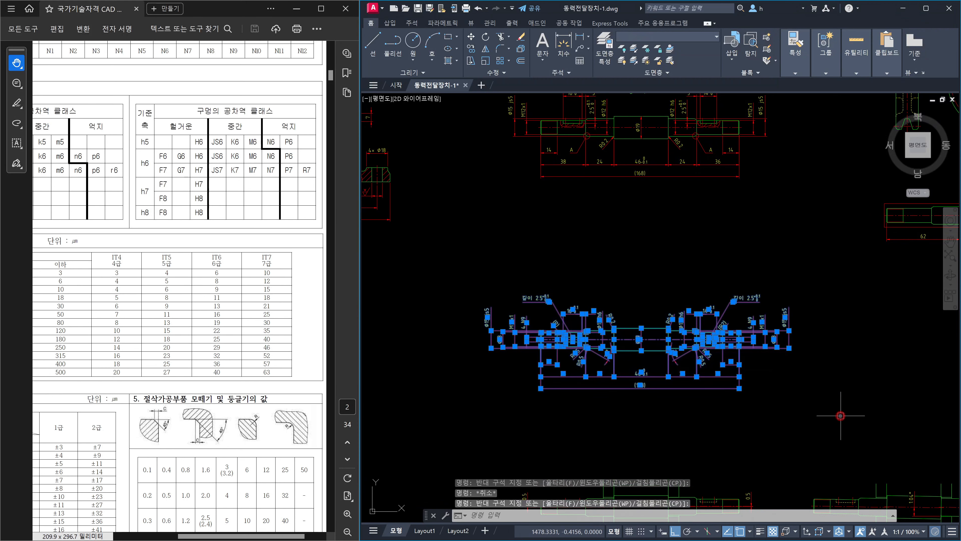
key(Escape)
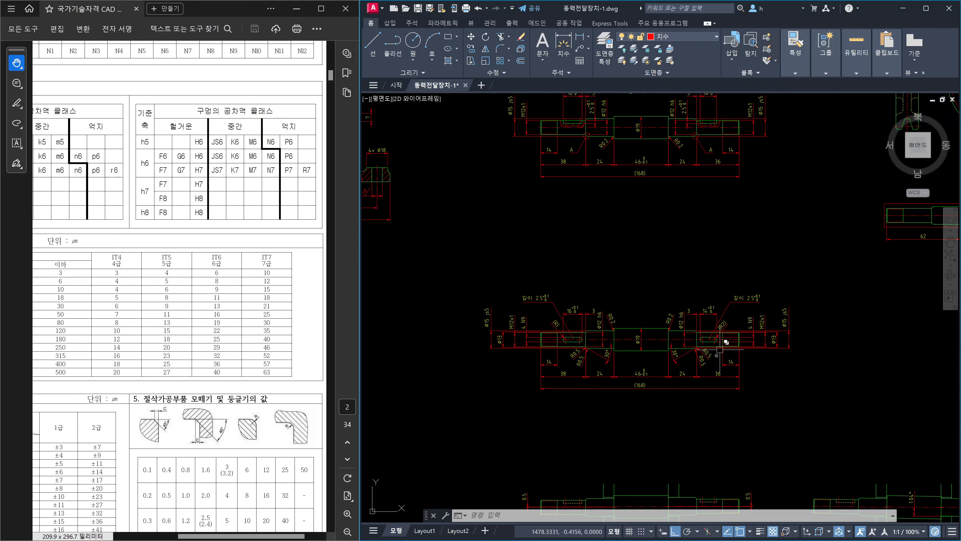
Step: Compare the original shaft drawing, with its keyway views and detail A at 3:1, against the directly dimensioned alternative
middle_drag(701, 219, 691, 337)
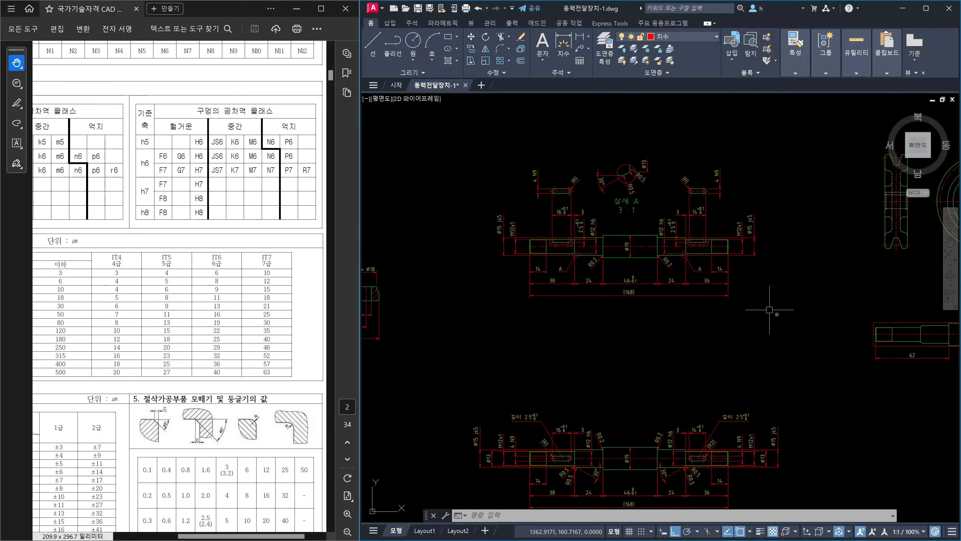
click(807, 319)
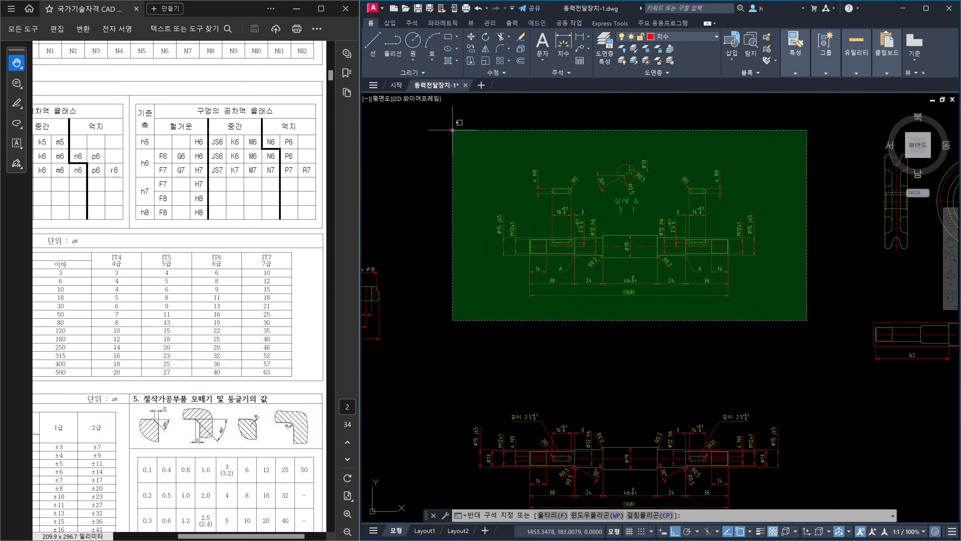
click(453, 129)
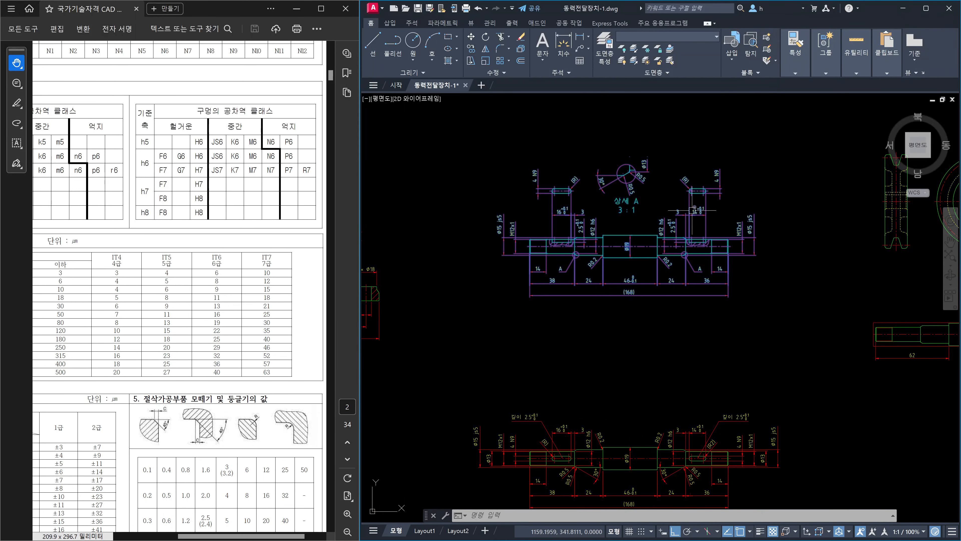
key(Escape)
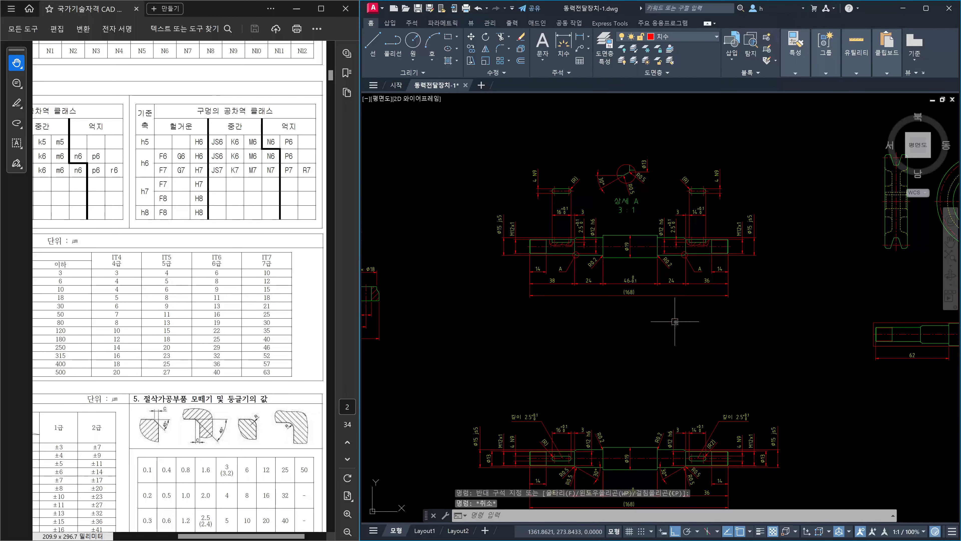
middle_drag(691, 402, 693, 371)
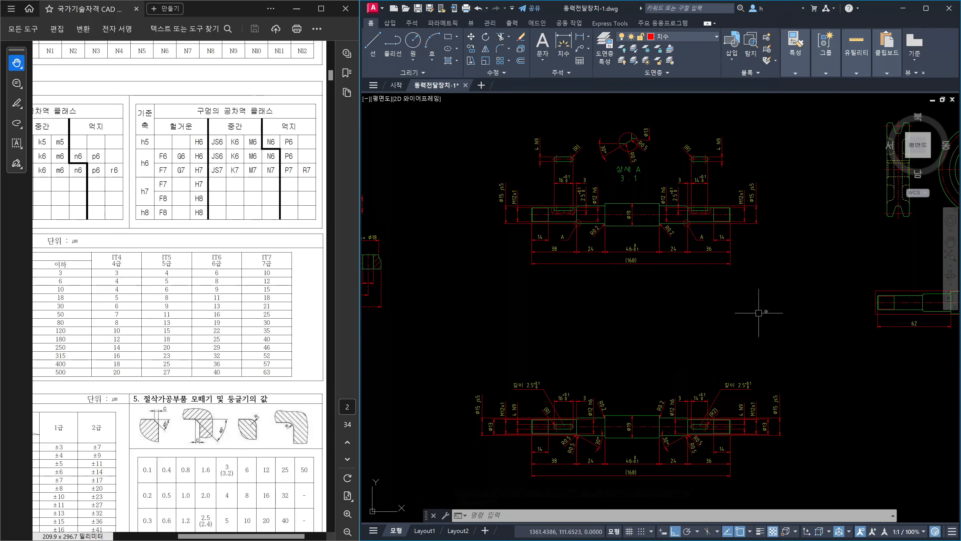
click(787, 293)
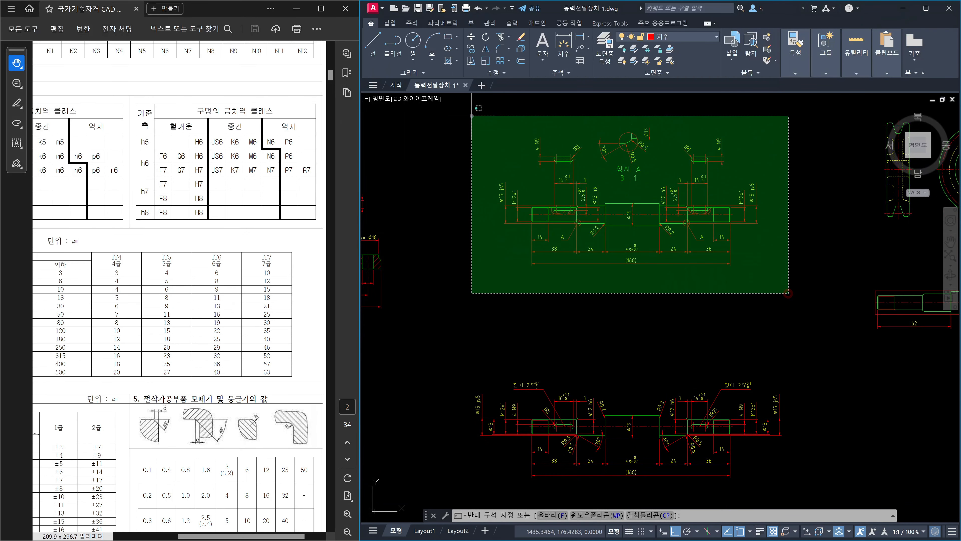
click(471, 116)
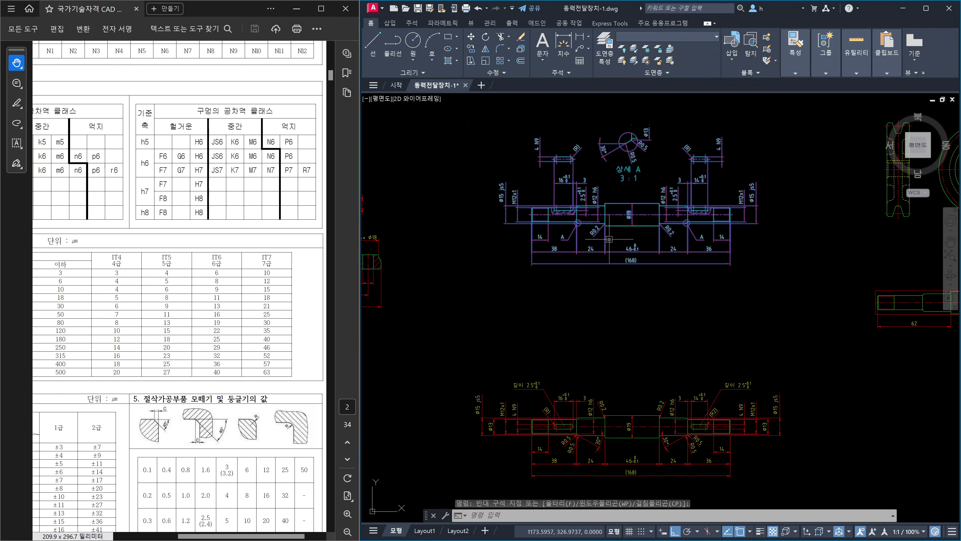
key(Escape)
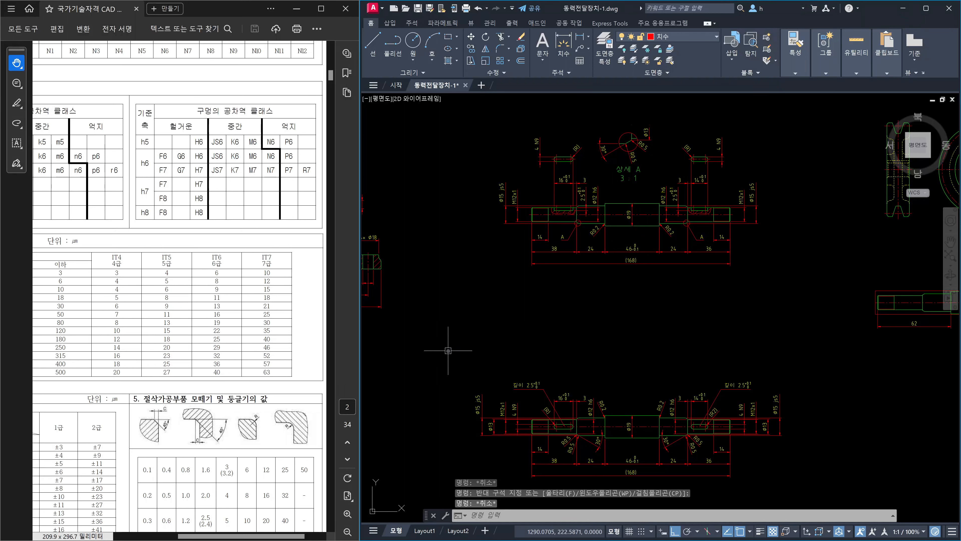
click(448, 350)
click(806, 482)
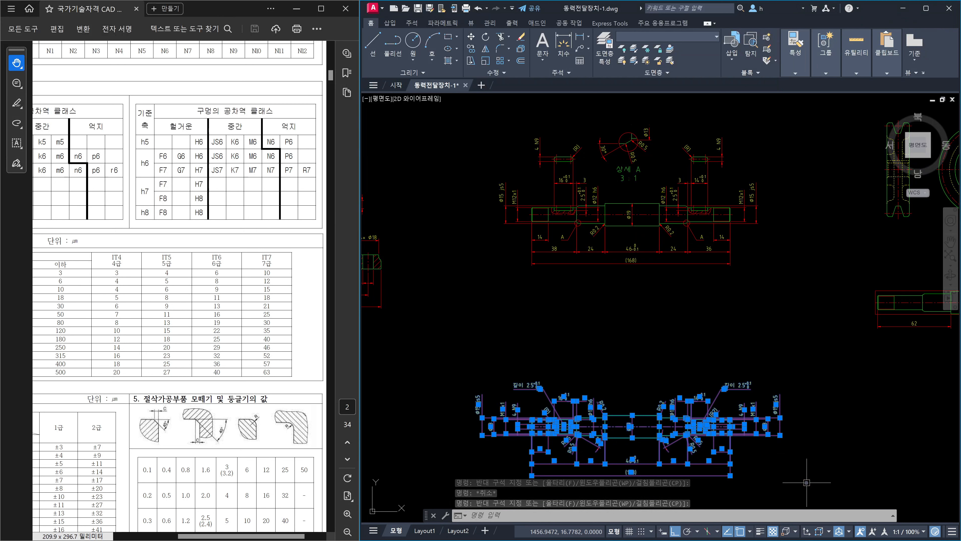
key(Escape)
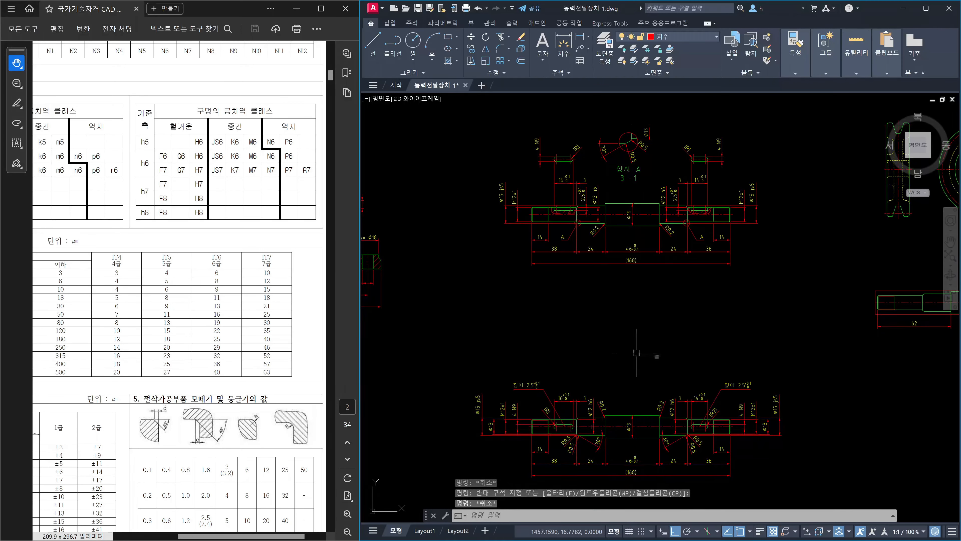
mouse_move(535, 461)
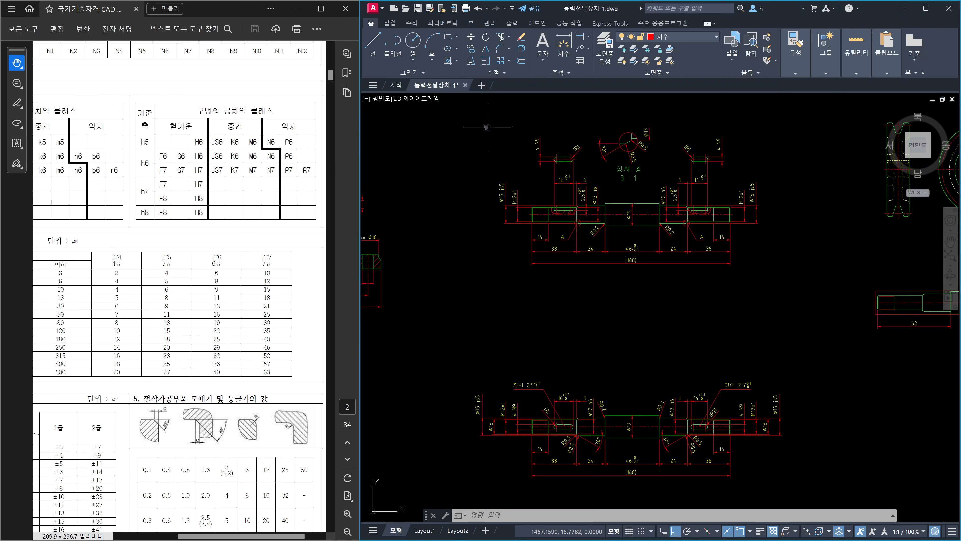
click(484, 118)
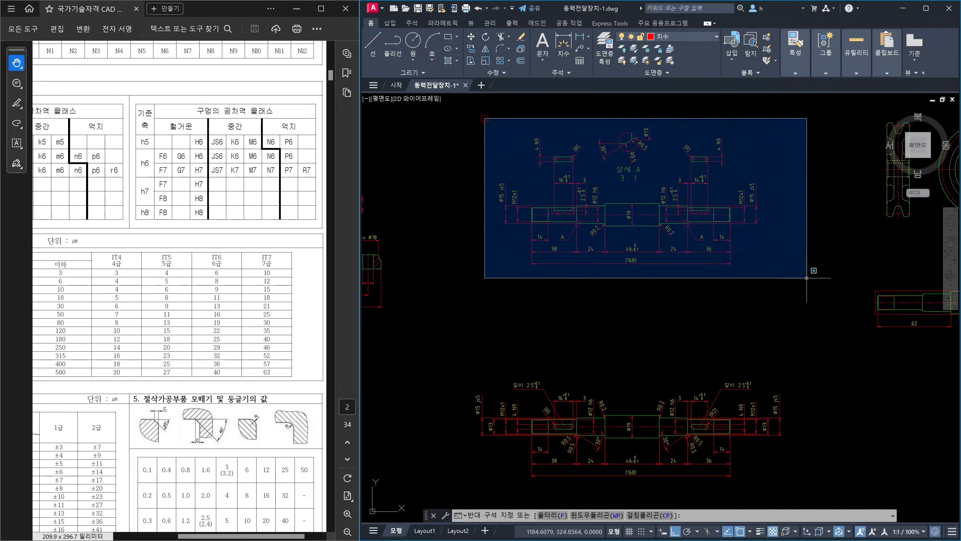
click(813, 281)
click(812, 281)
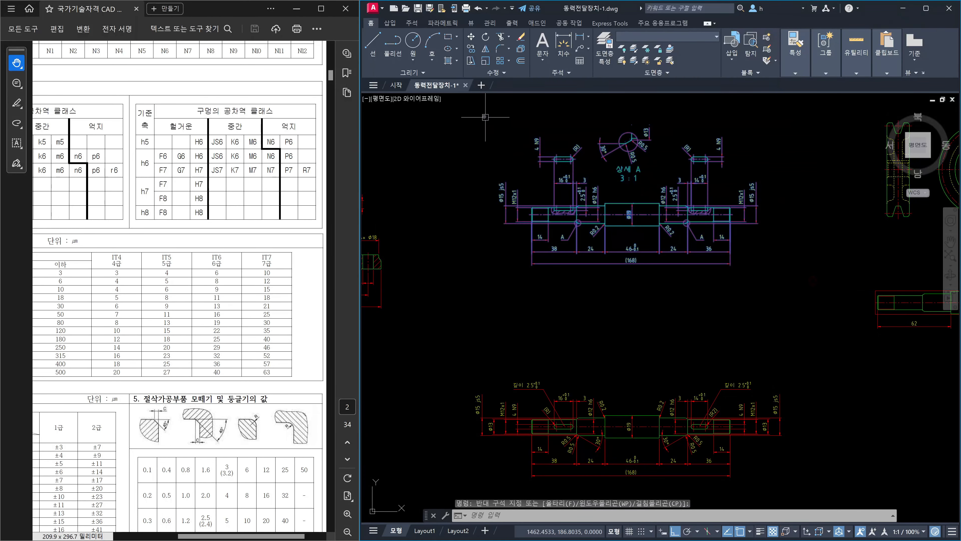
click(806, 295)
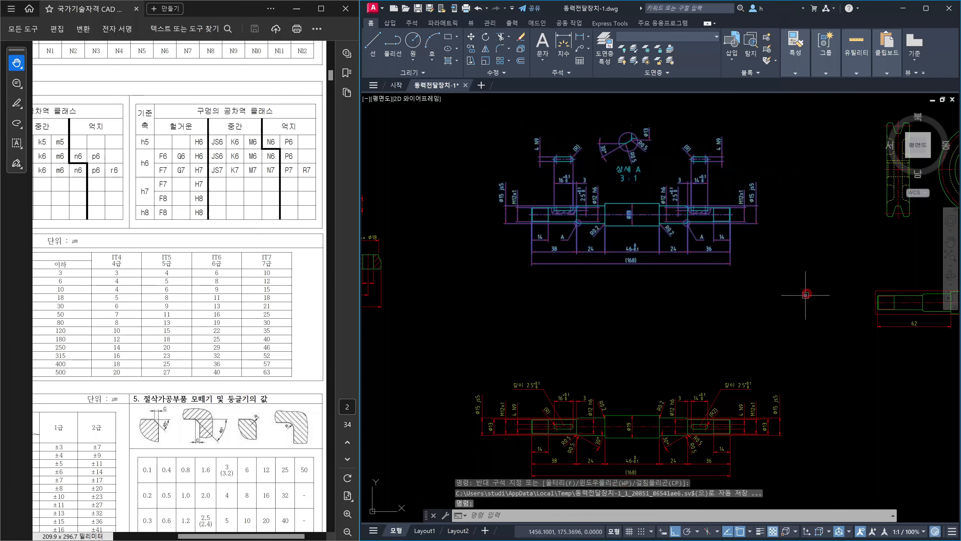
key(Escape)
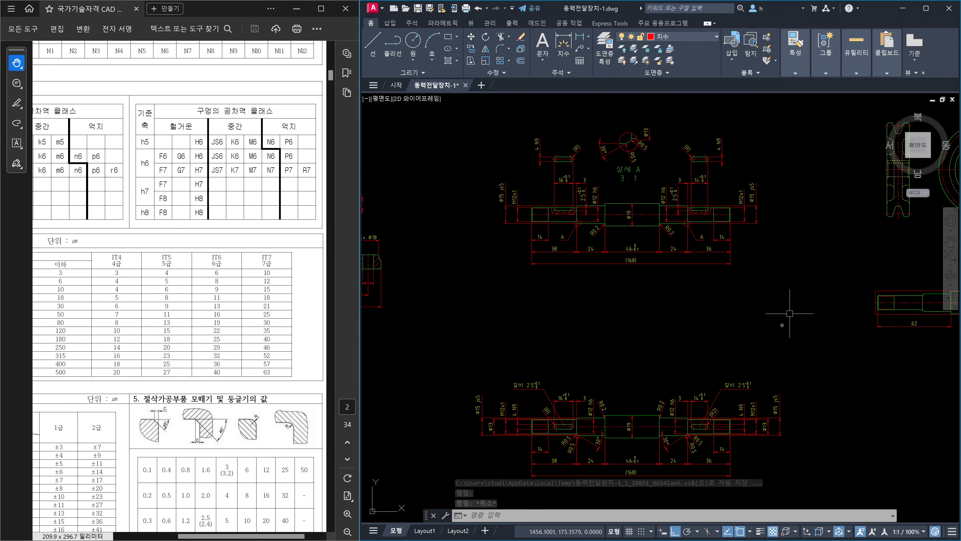
middle_drag(774, 339, 775, 224)
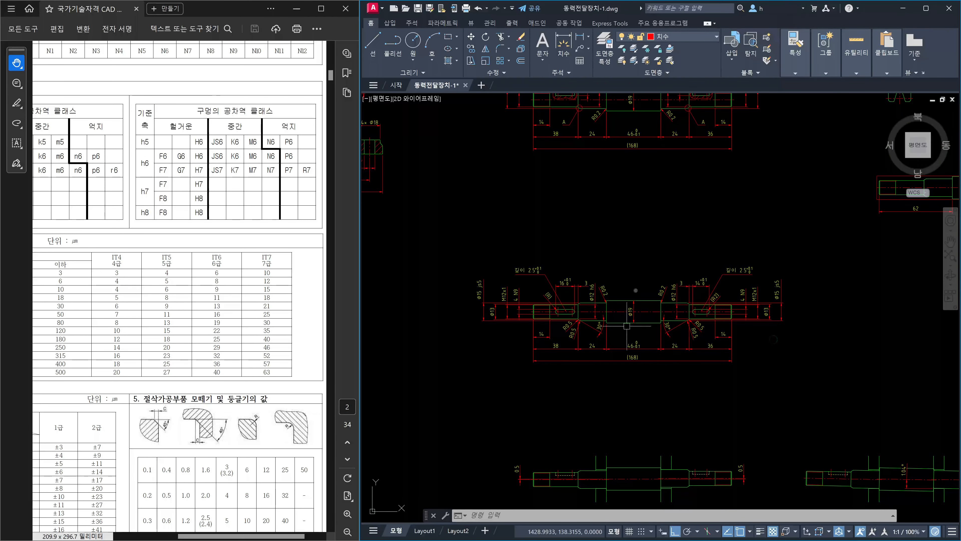
click(453, 242)
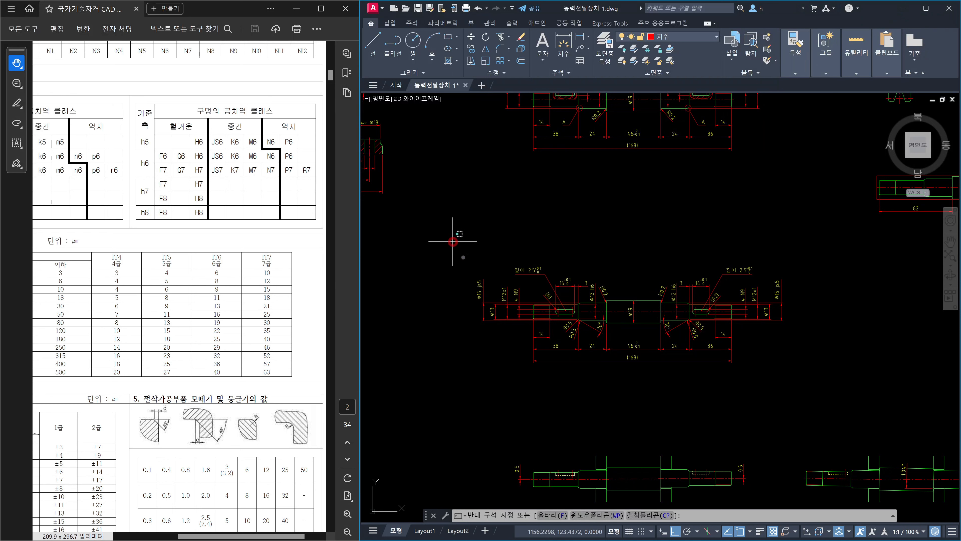
click(838, 382)
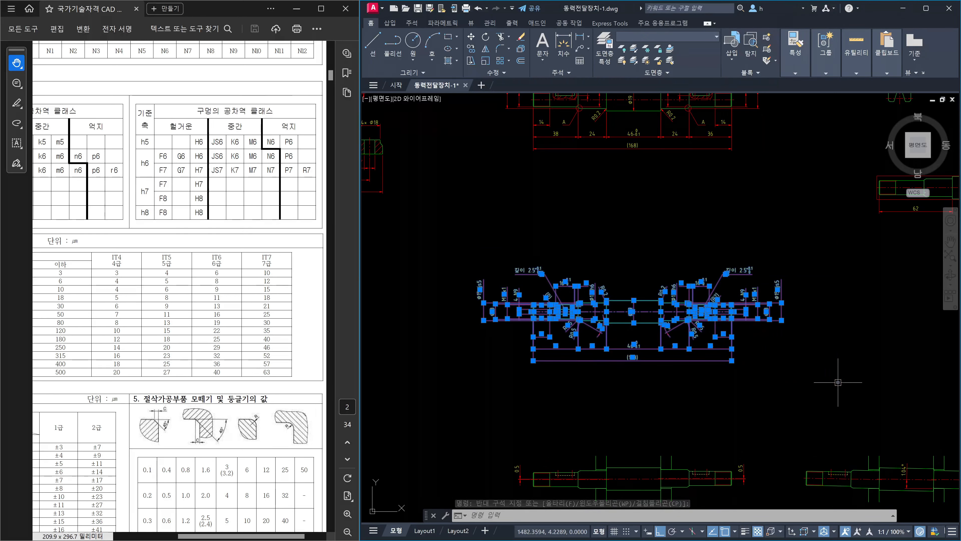
key(Escape)
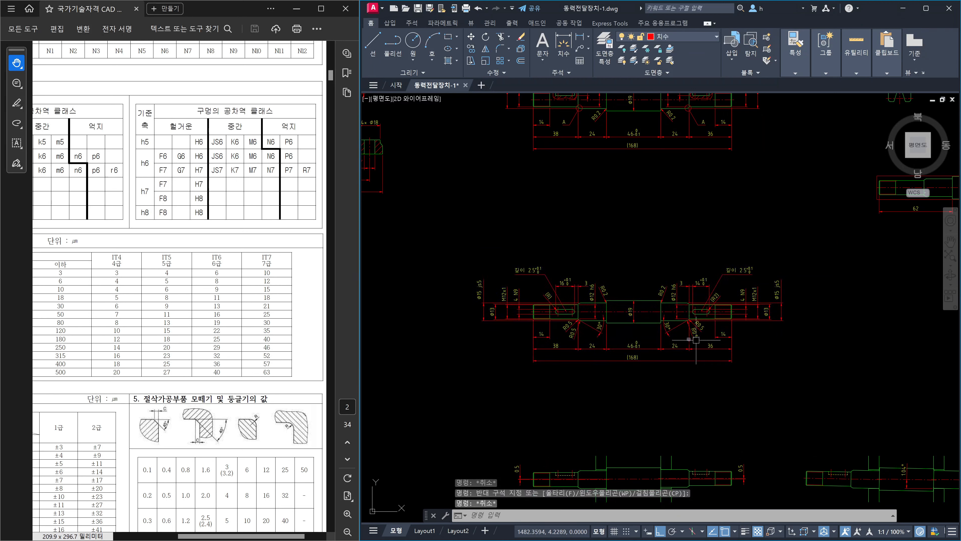
scroll(632, 334, up, 2)
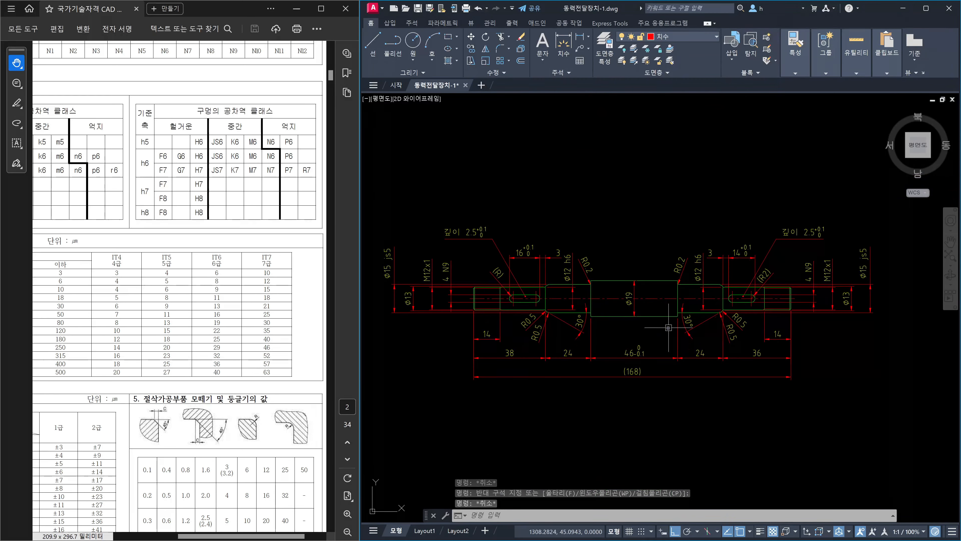
scroll(680, 324, down, 5)
scroll(680, 286, up, 3)
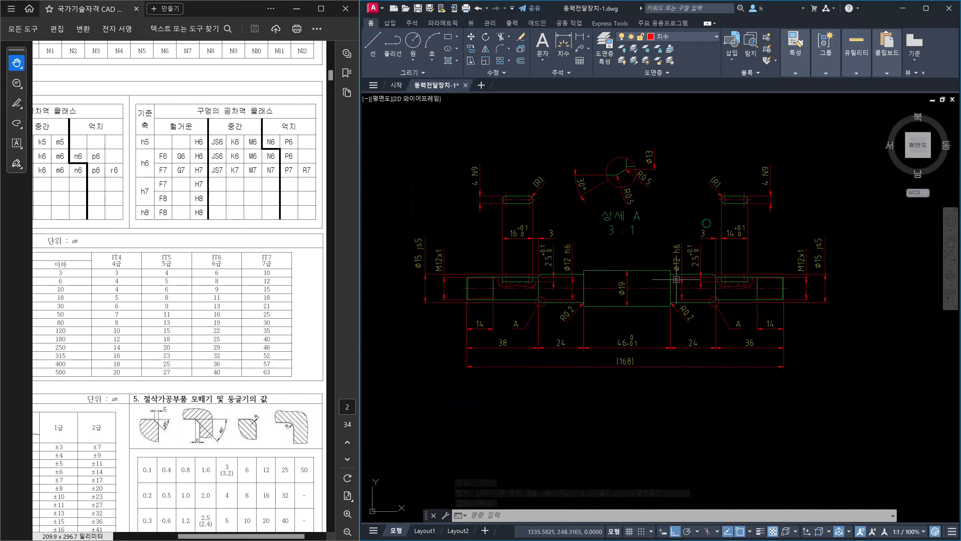
Step: Examine the original shaft drawing's detail A at 3:1 and the keyway, M12x1 and Ø15 js5 dimensions at the right end
middle_drag(743, 411, 699, 357)
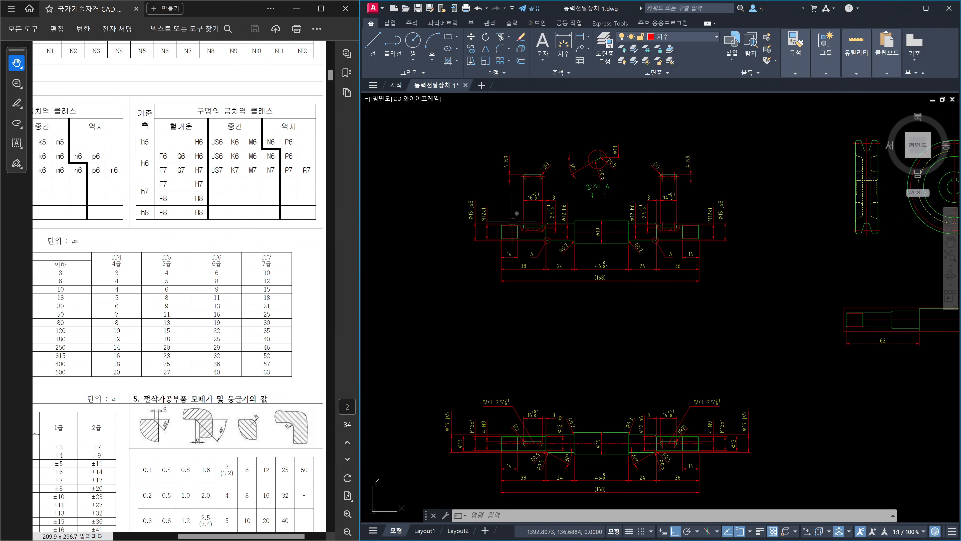
scroll(590, 255, up, 4)
middle_drag(590, 255, 705, 370)
middle_drag(768, 186, 739, 250)
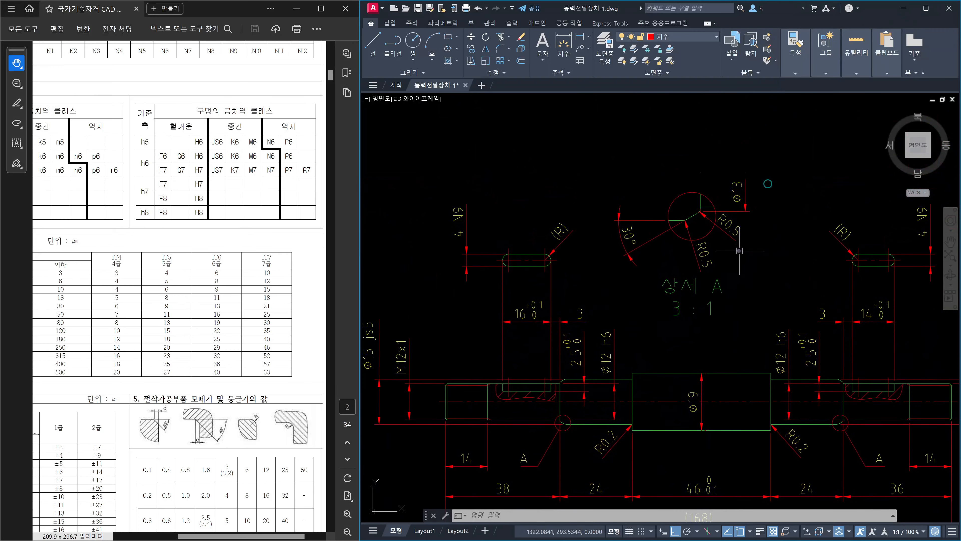
middle_drag(740, 331, 557, 307)
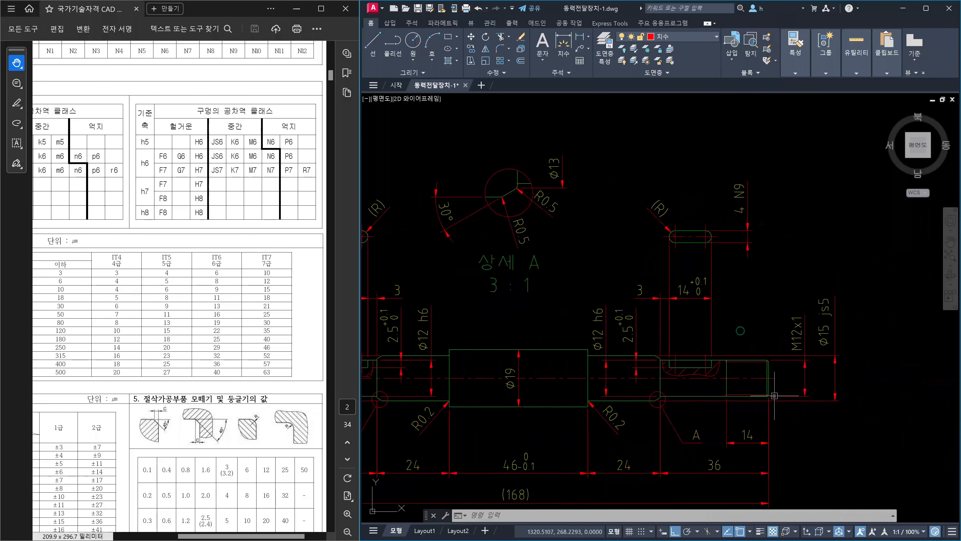
scroll(774, 395, up, 1)
scroll(795, 394, up, 1)
scroll(864, 365, up, 1)
scroll(773, 349, up, 1)
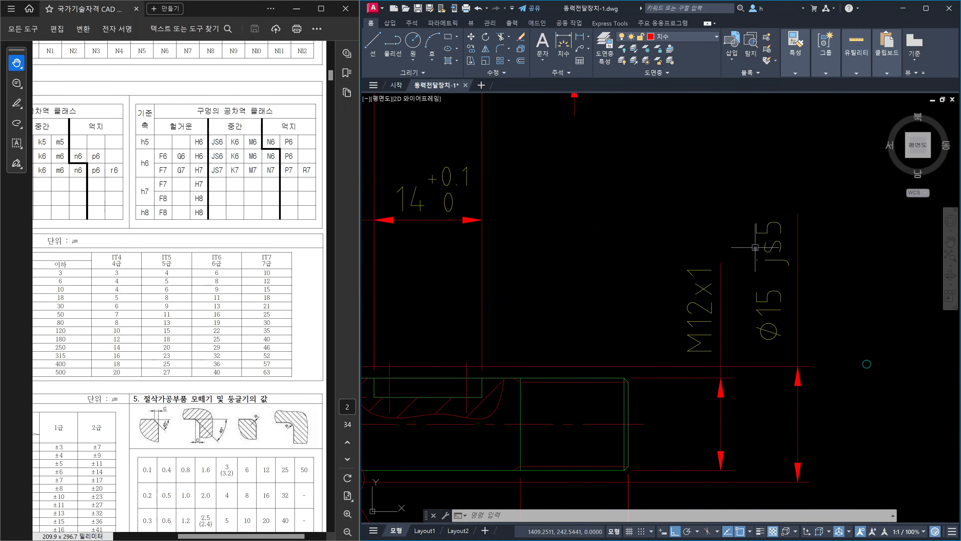
scroll(719, 319, down, 2)
middle_drag(635, 333, 896, 310)
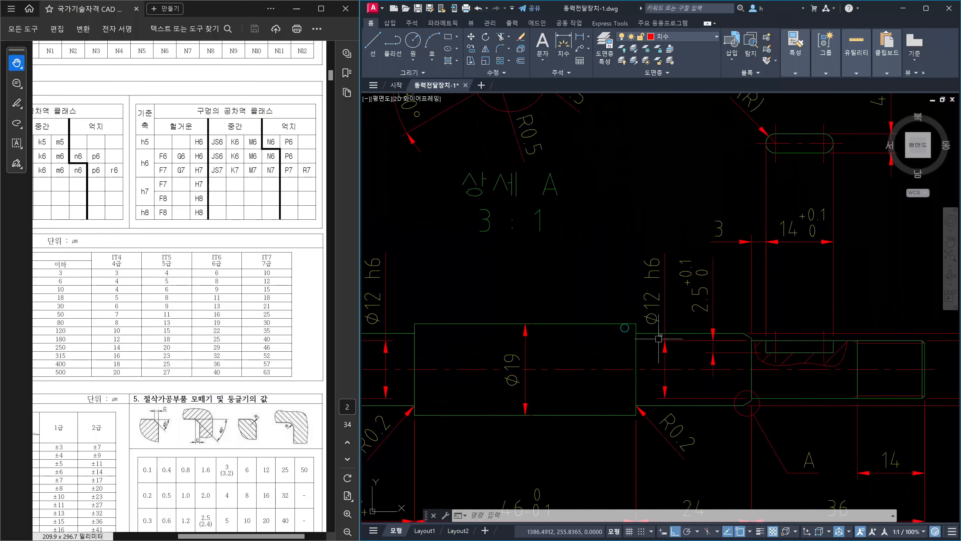
Step: Inspect the circled chamfer marked A on the original shaft's left side, along with the surrounding keyway and diameter dimensions
middle_drag(524, 358, 834, 335)
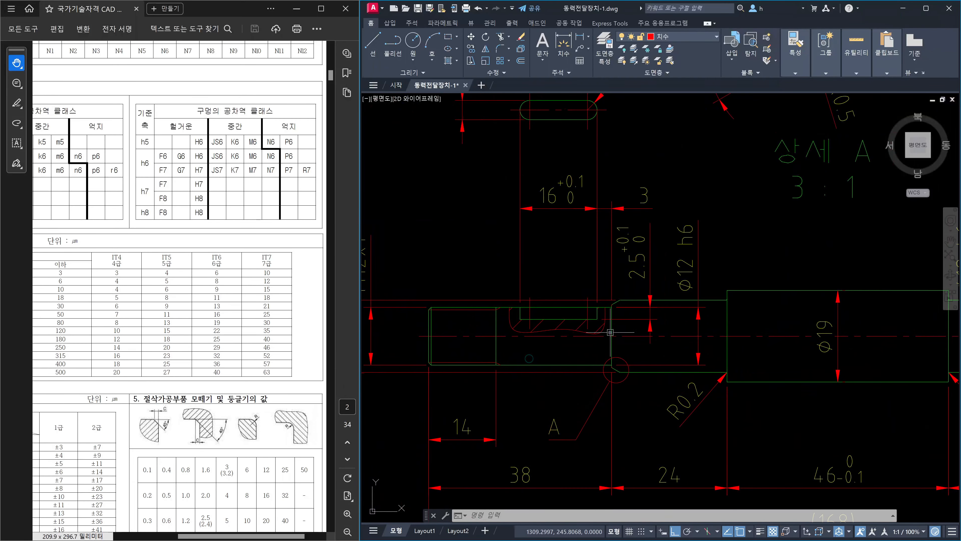
scroll(734, 347, down, 1)
mouse_move(610, 332)
middle_down()
mouse_move(735, 347)
mouse_move(589, 342)
middle_up()
scroll(671, 249, down, 1)
scroll(568, 324, up, 2)
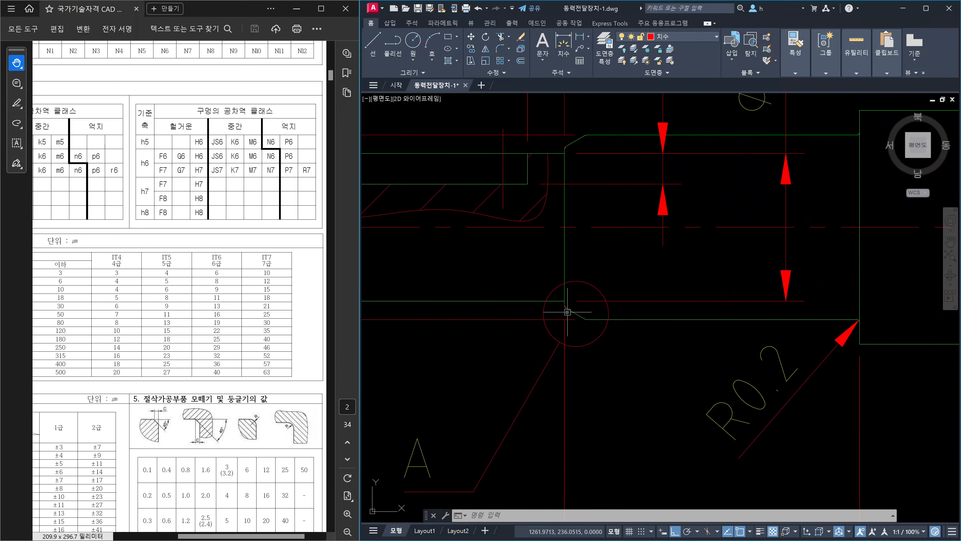
scroll(620, 337, down, 1)
scroll(662, 342, down, 1)
scroll(674, 333, up, 3)
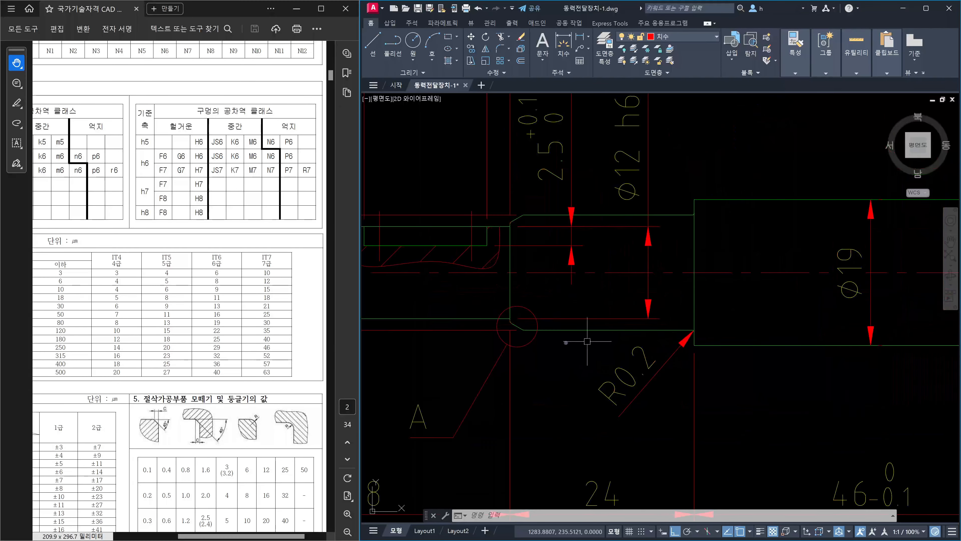
scroll(515, 333, up, 3)
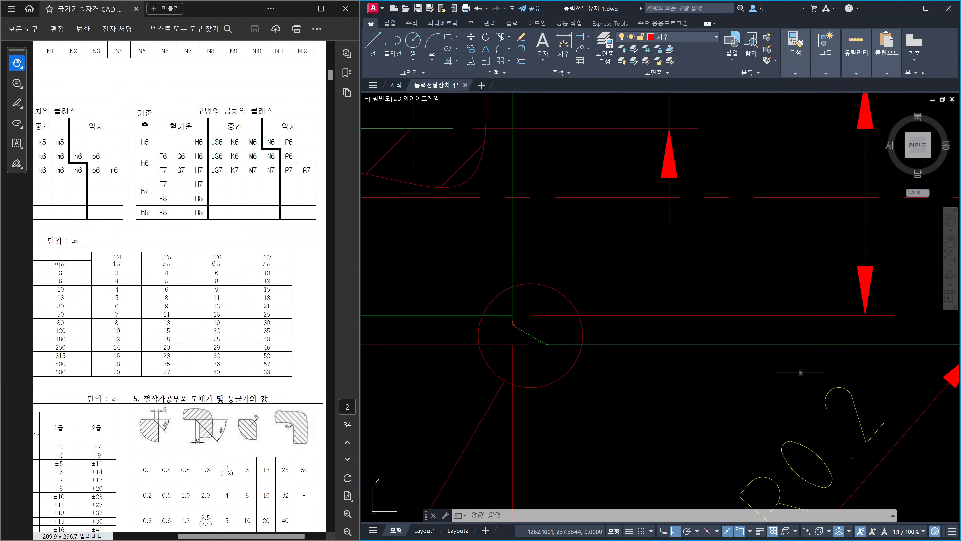
scroll(800, 372, down, 3)
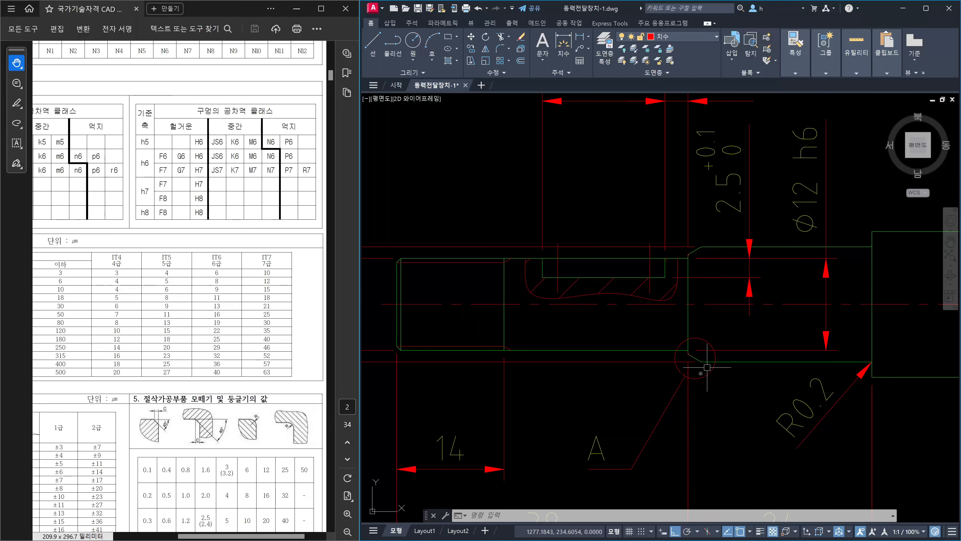
scroll(459, 366, down, 5)
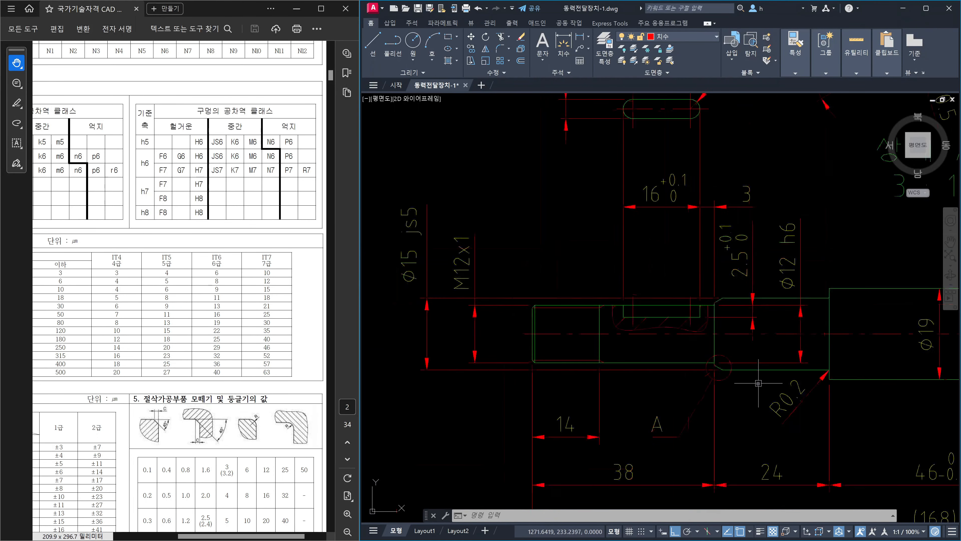
Step: Review the original shaft's right-side dimensions and overall layout, including the directly dimensioned alternative below it
scroll(781, 408, up, 3)
middle_drag(817, 414, 683, 412)
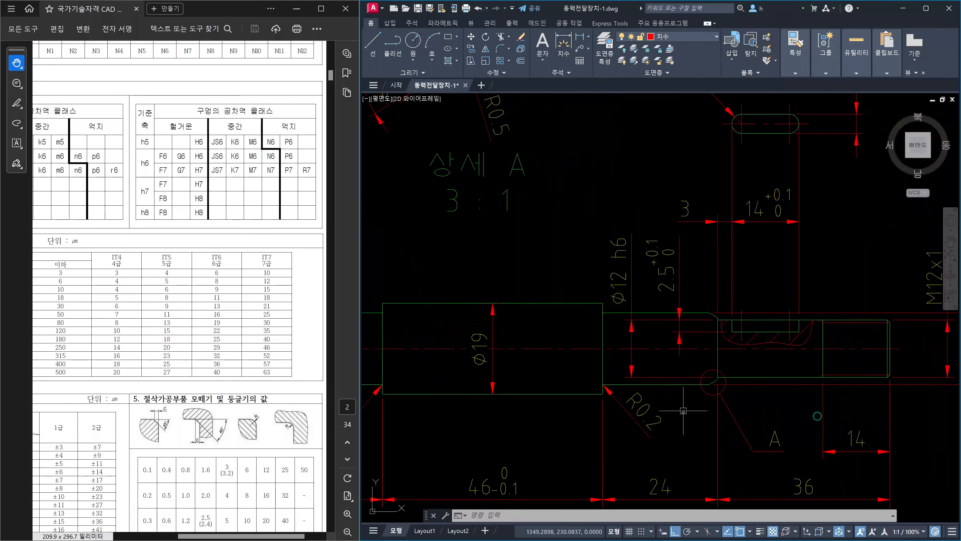
middle_drag(871, 419, 786, 381)
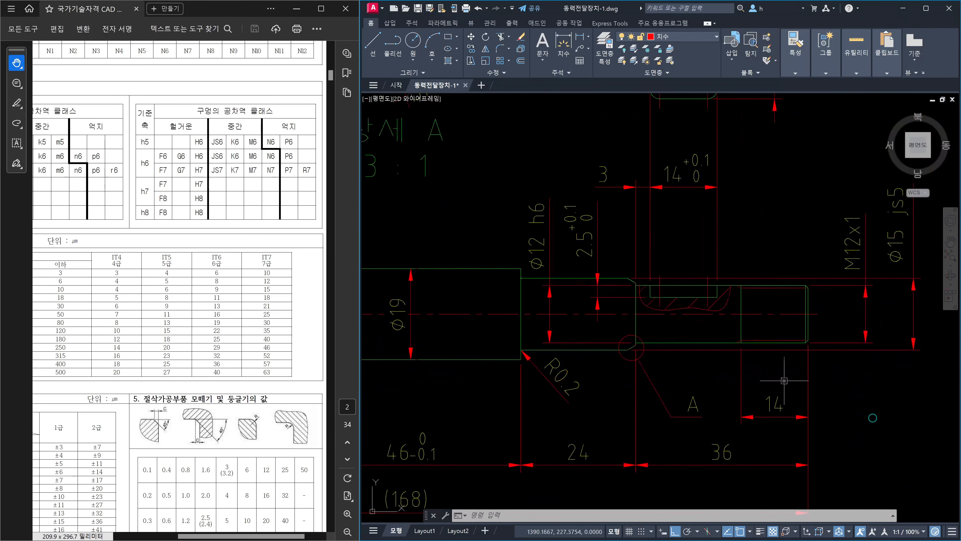
middle_drag(899, 358, 835, 402)
middle_drag(713, 316, 905, 334)
scroll(726, 337, down, 2)
middle_drag(517, 343, 619, 355)
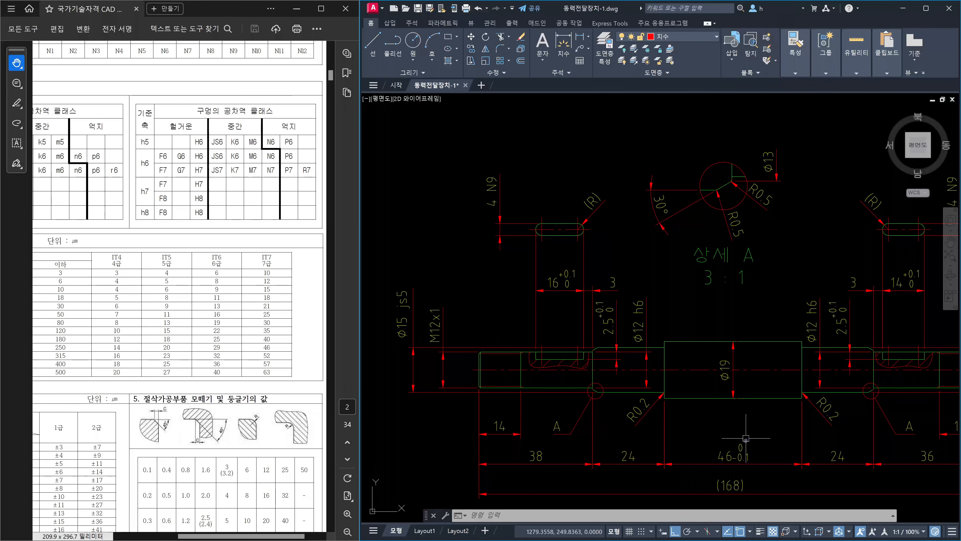
scroll(774, 443, down, 3)
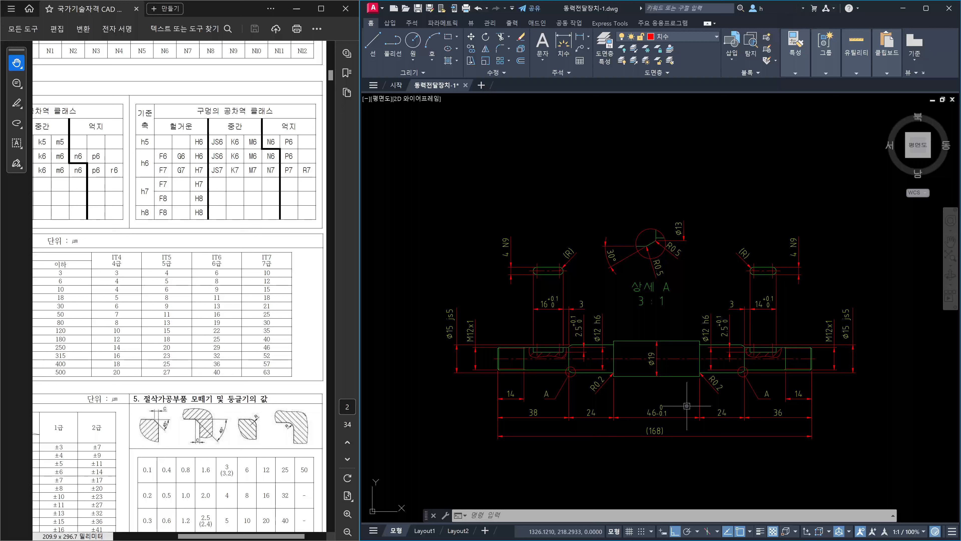
middle_drag(686, 406, 702, 402)
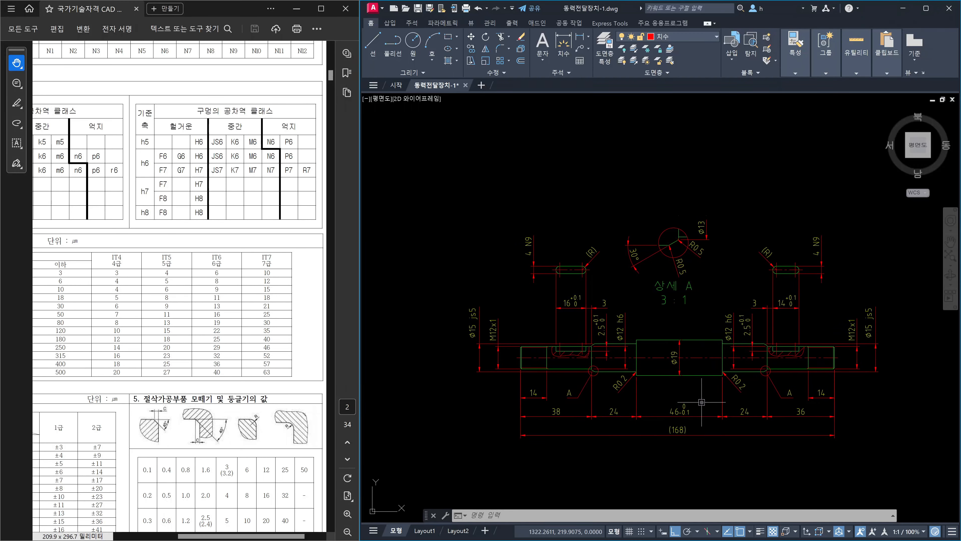
scroll(701, 402, down, 3)
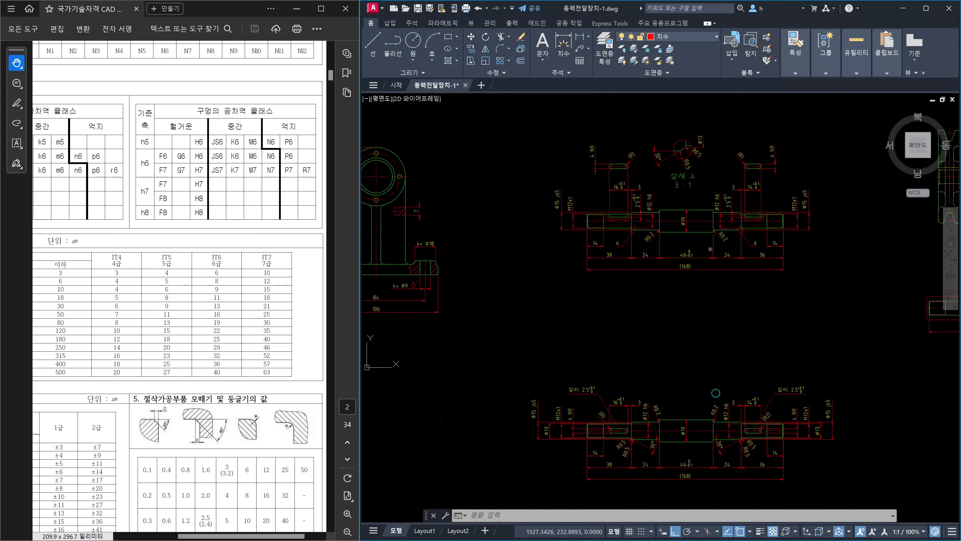
middle_drag(711, 249, 686, 250)
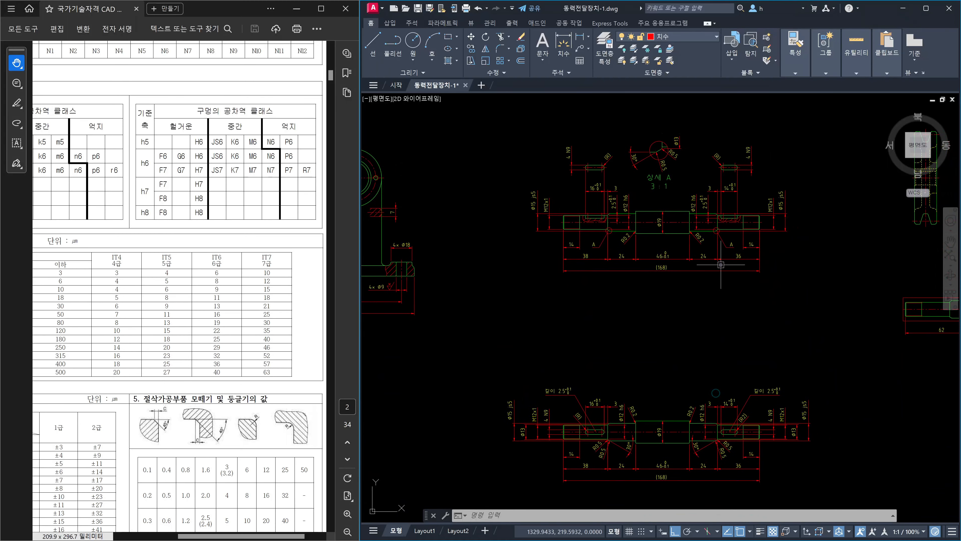